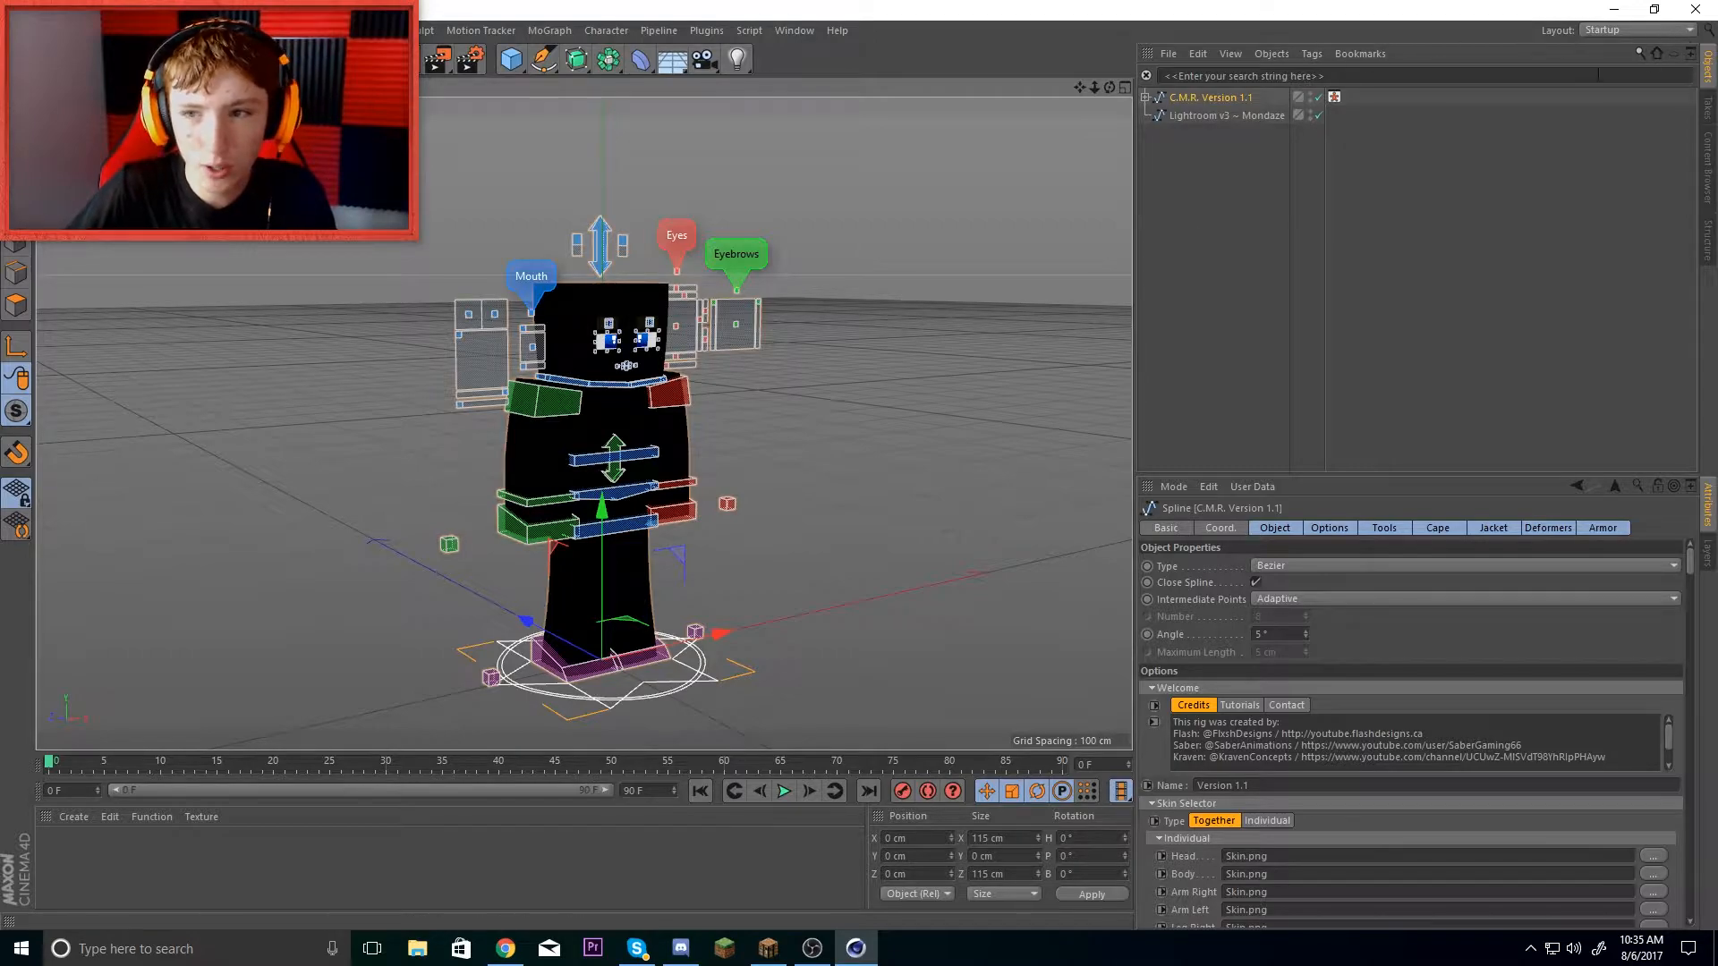
# - Examine the C.M.R. rig and Lightroom objects, their attributes, and the character from several angles
pyautogui.click(1208, 113)
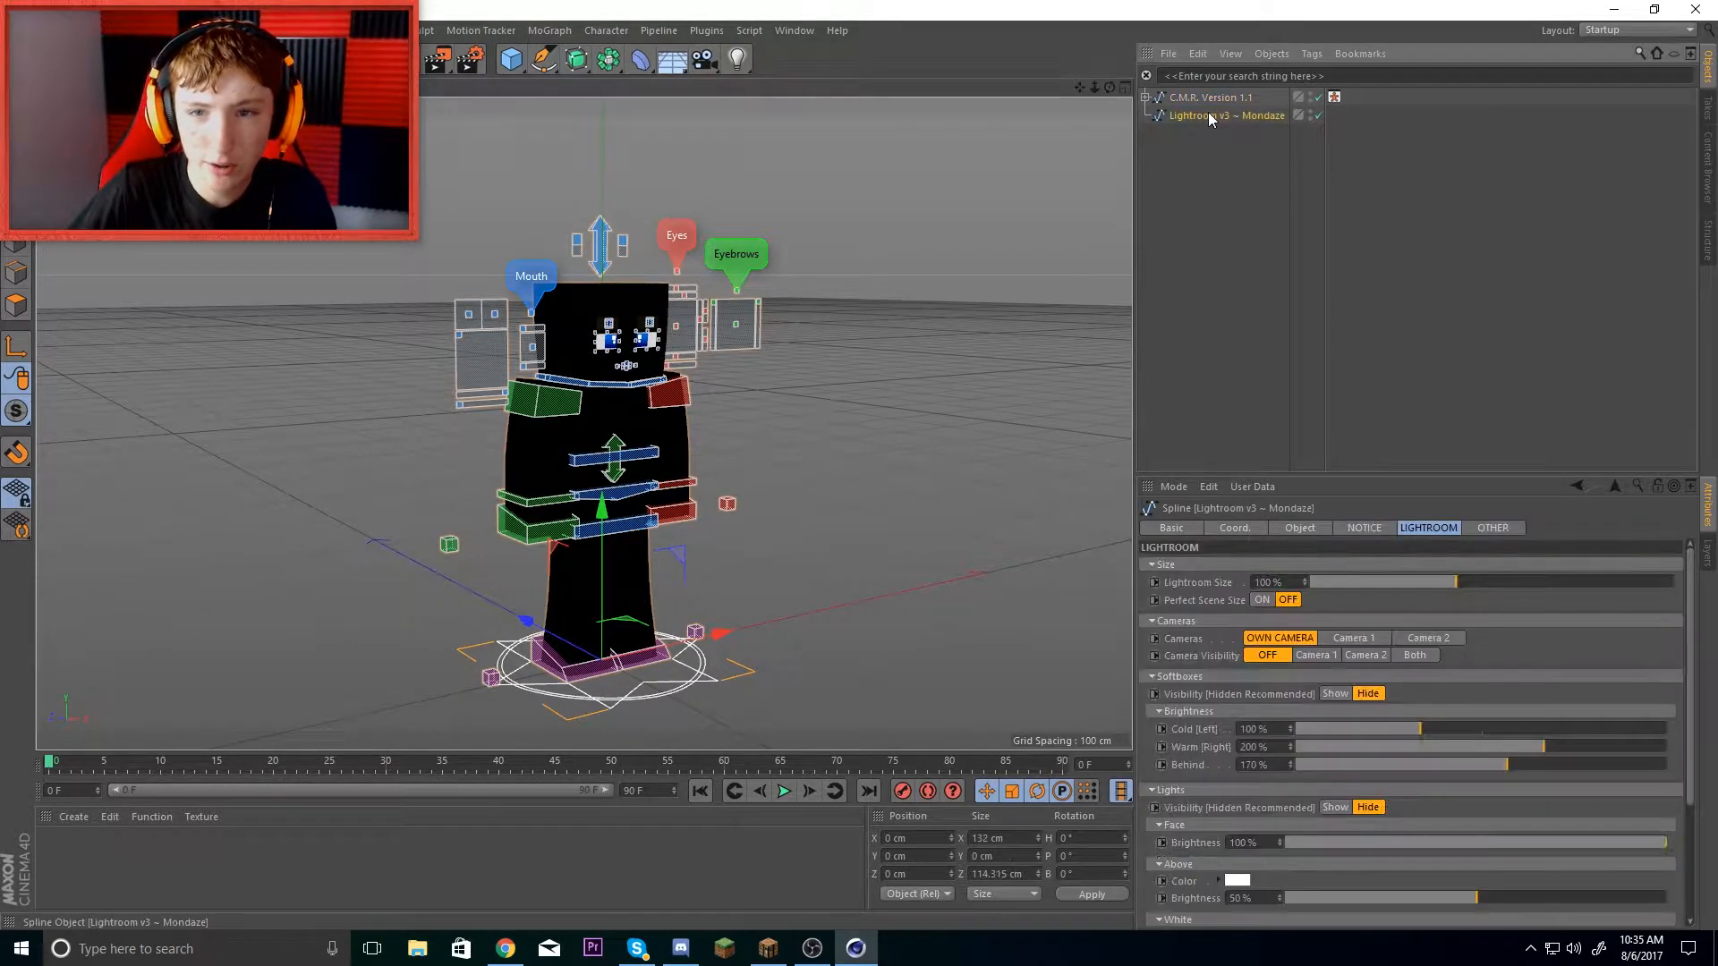
pyautogui.click(1222, 100)
pyautogui.click(1215, 119)
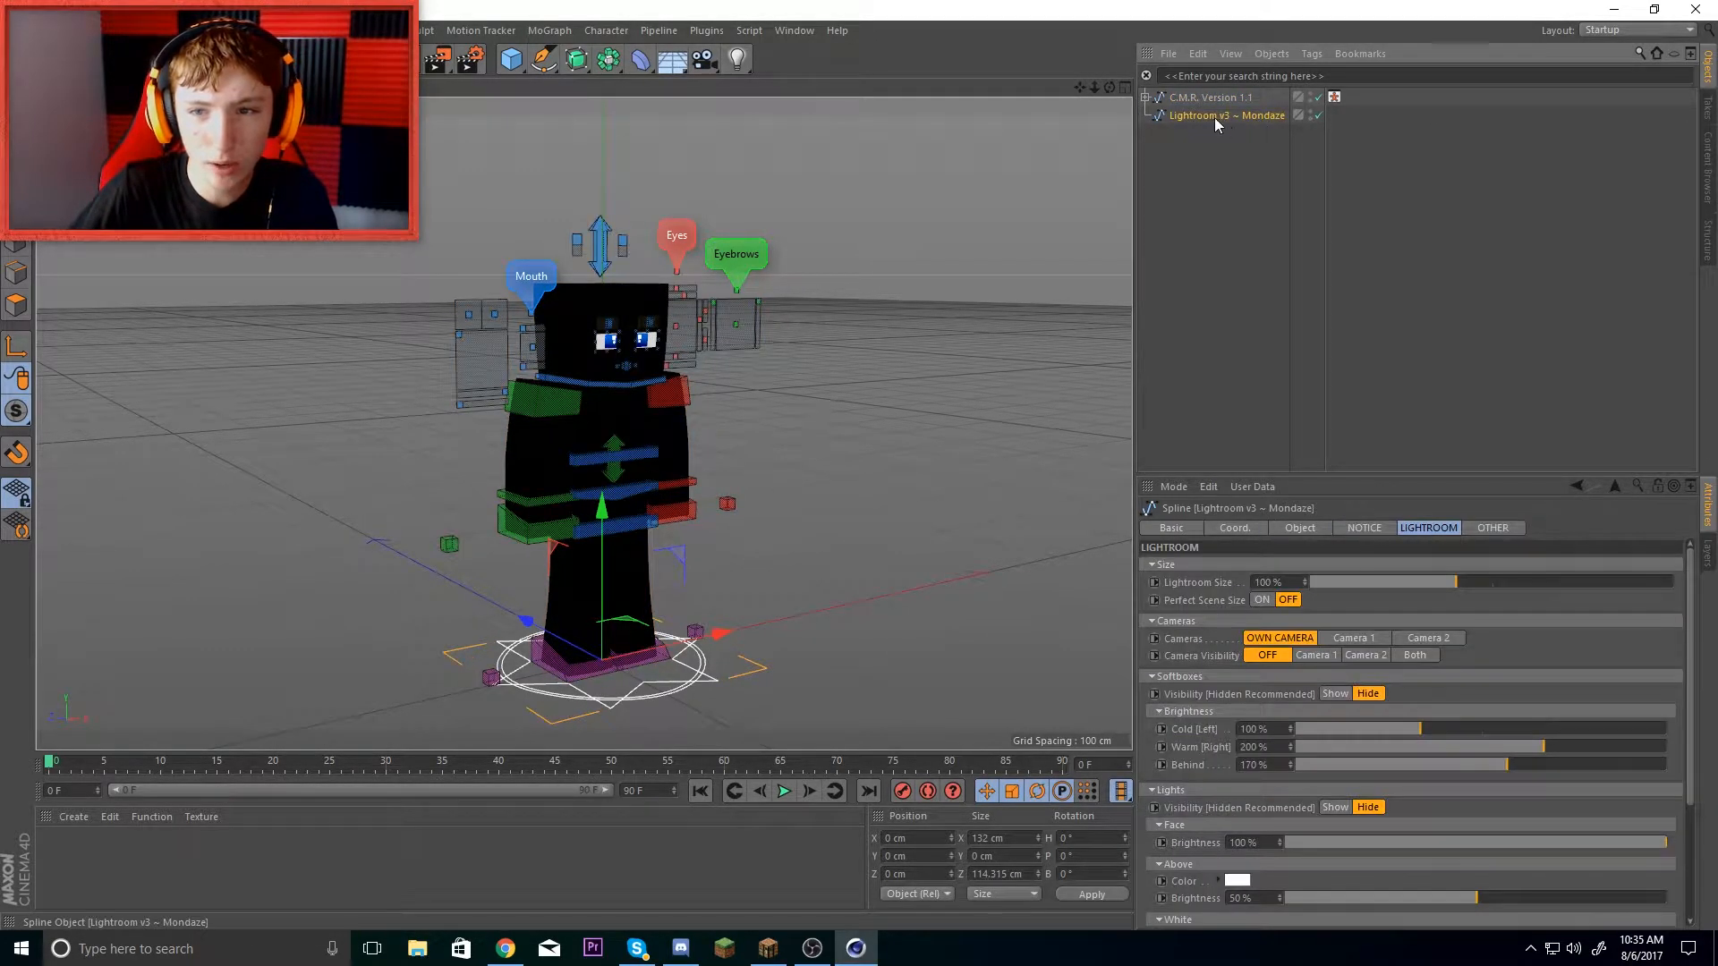
pyautogui.click(1228, 98)
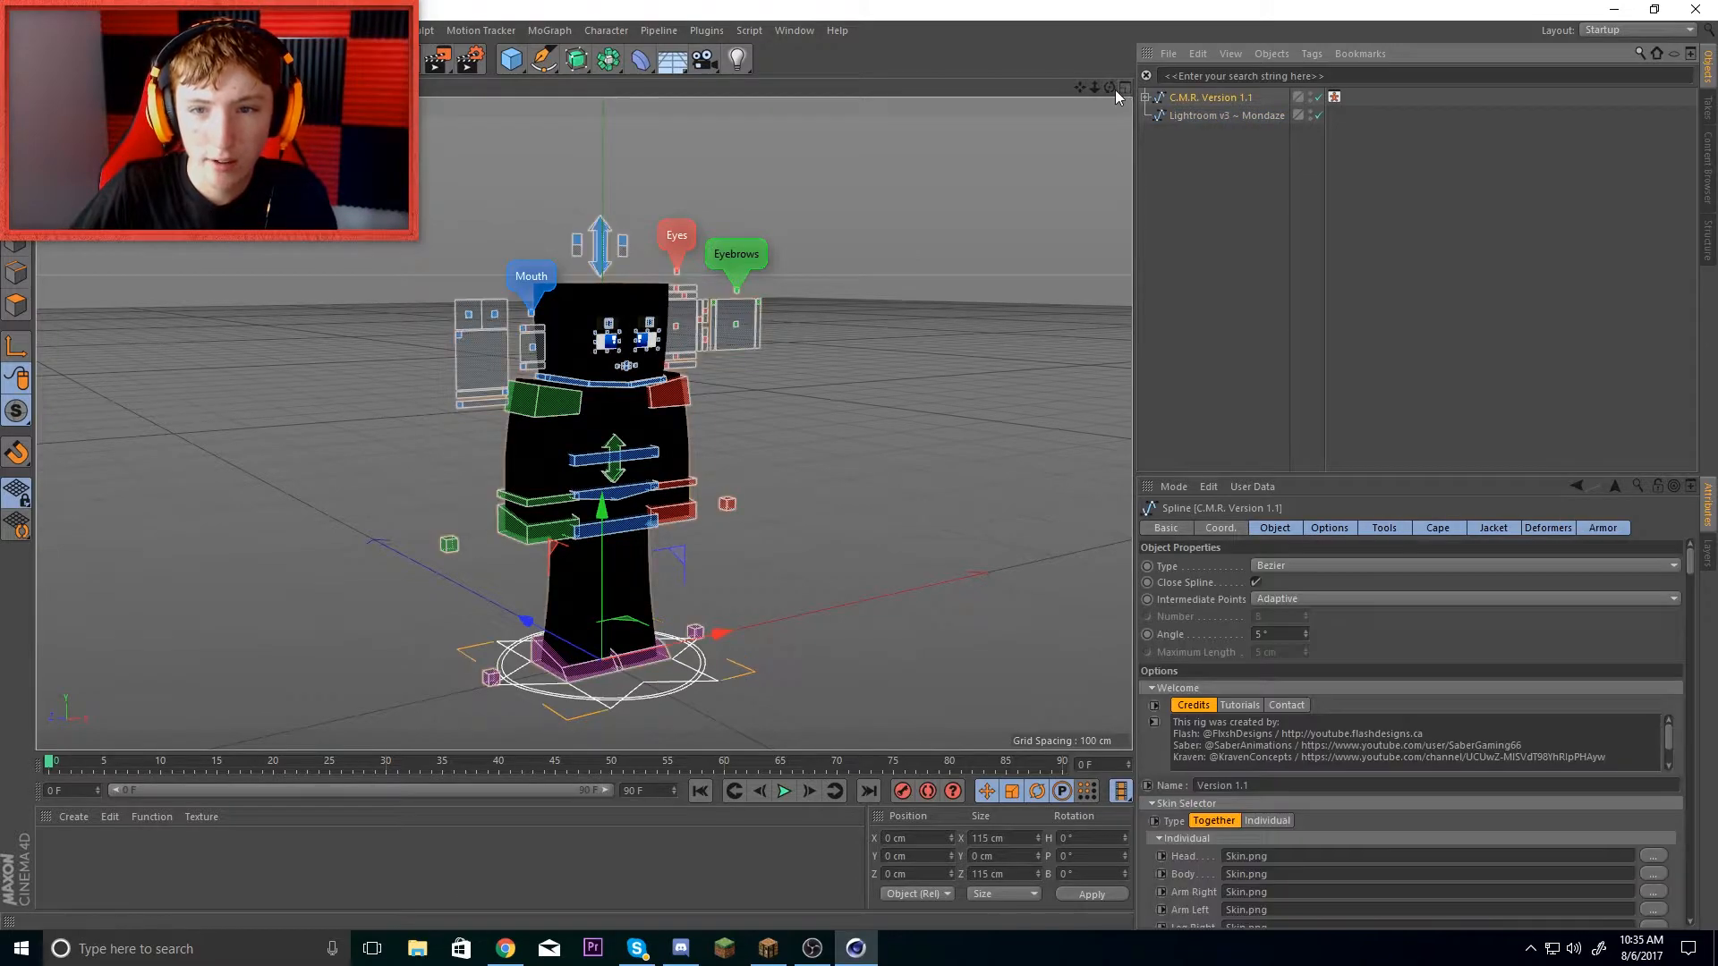
pyautogui.moveTo(1113, 90); pyautogui.dragTo(1085, 148)
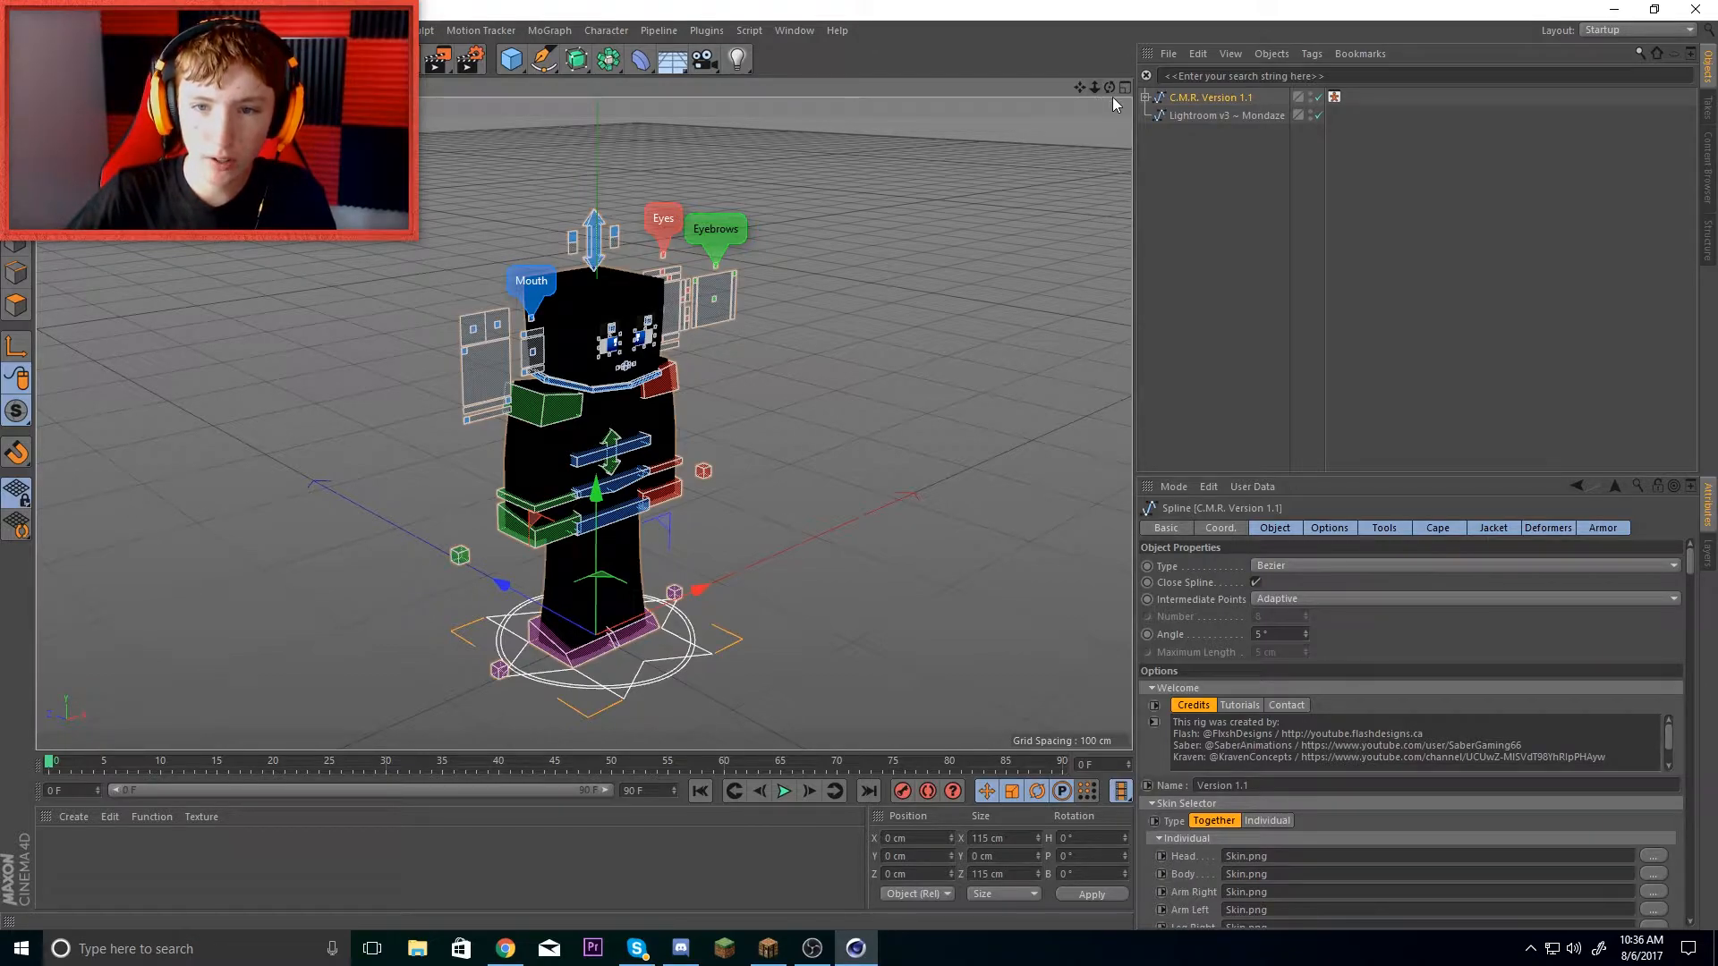
pyautogui.moveTo(1110, 88)
pyautogui.mouseDown()
pyautogui.moveTo(1047, 98)
pyautogui.moveTo(1108, 93)
pyautogui.mouseUp()
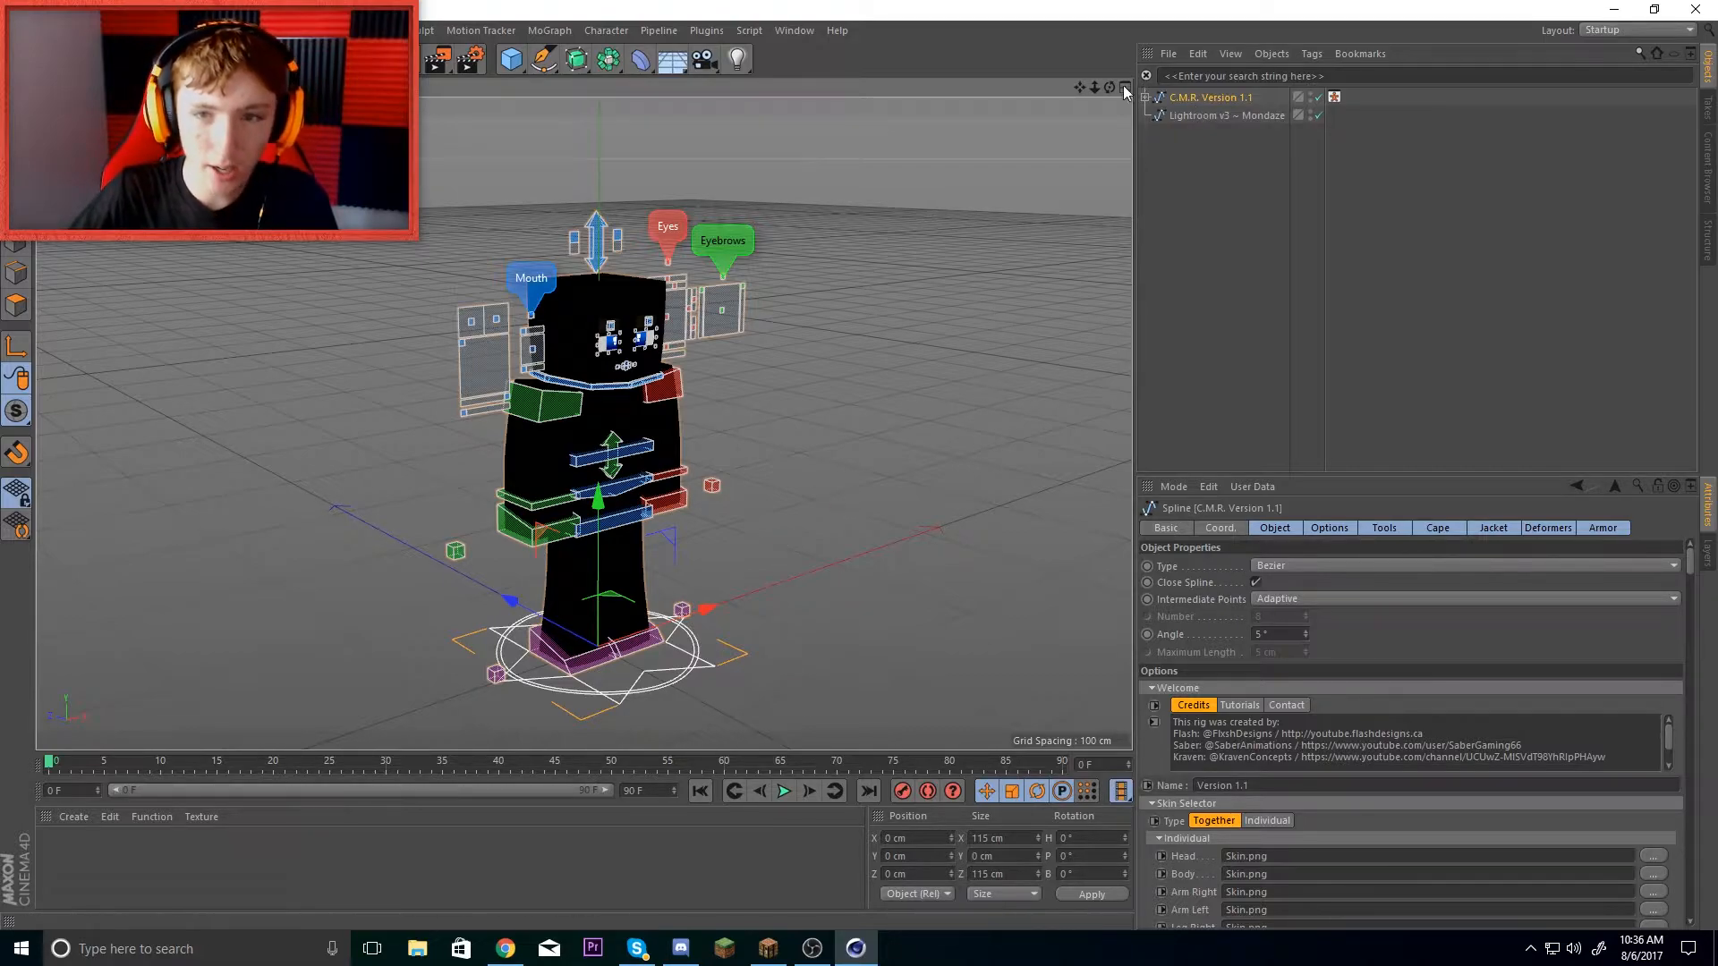
pyautogui.moveTo(1113, 91); pyautogui.dragTo(1130, 91)
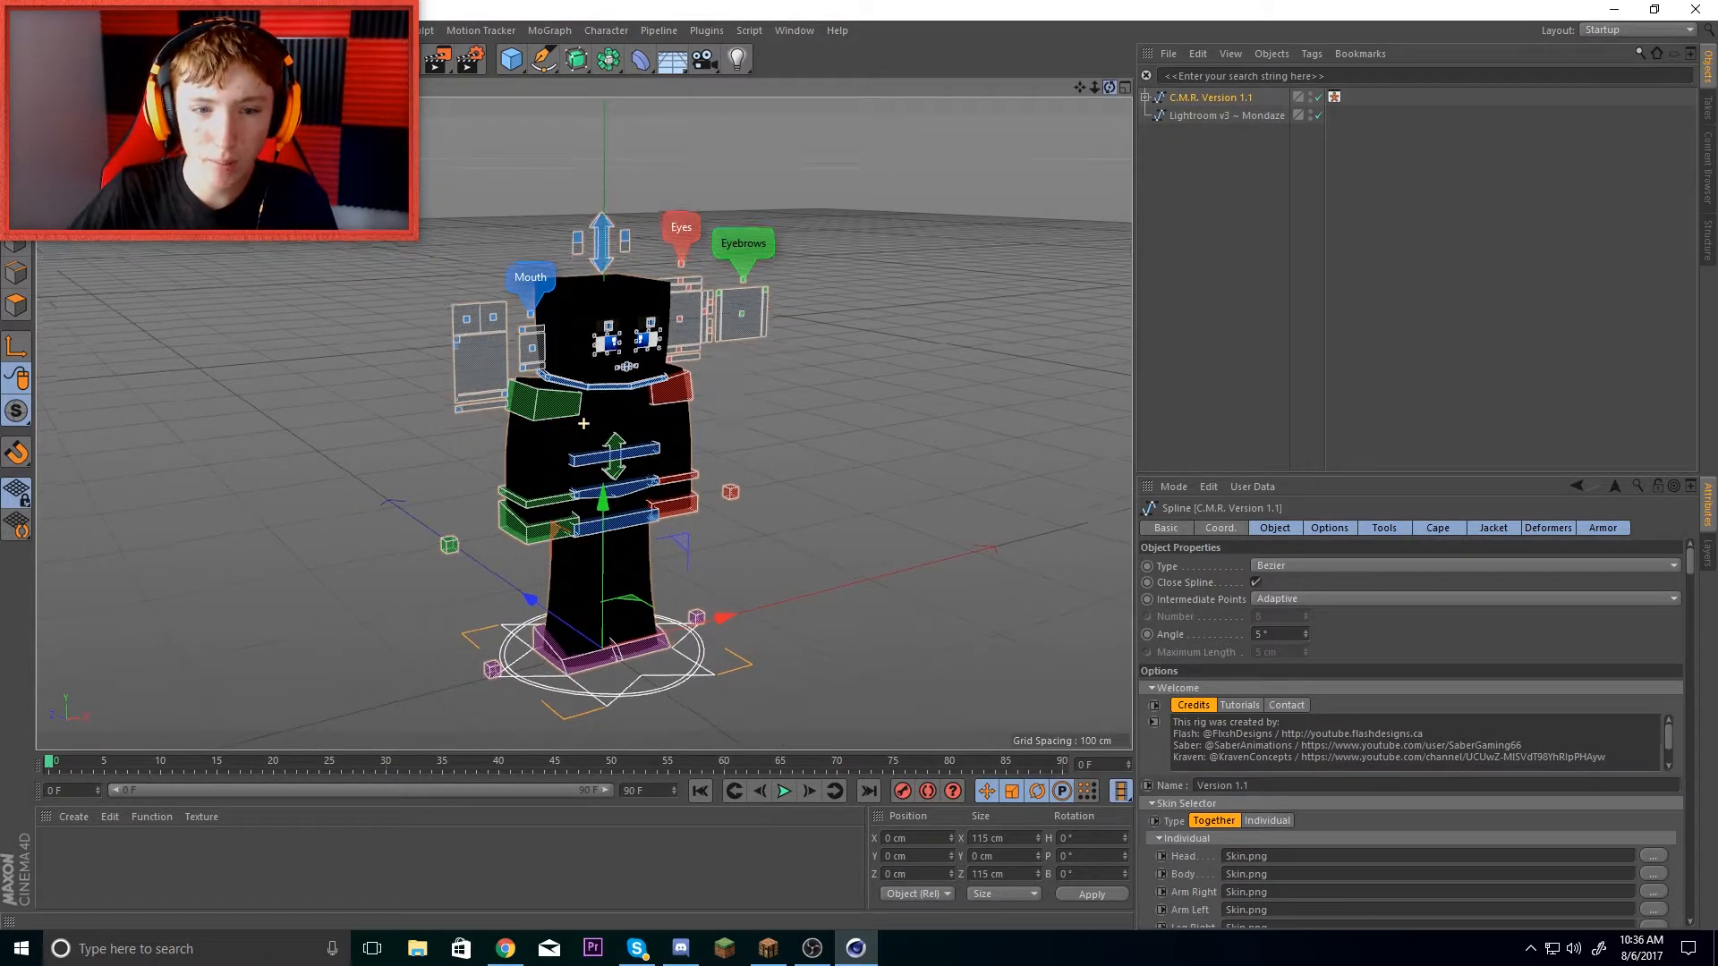
pyautogui.click(550, 30)
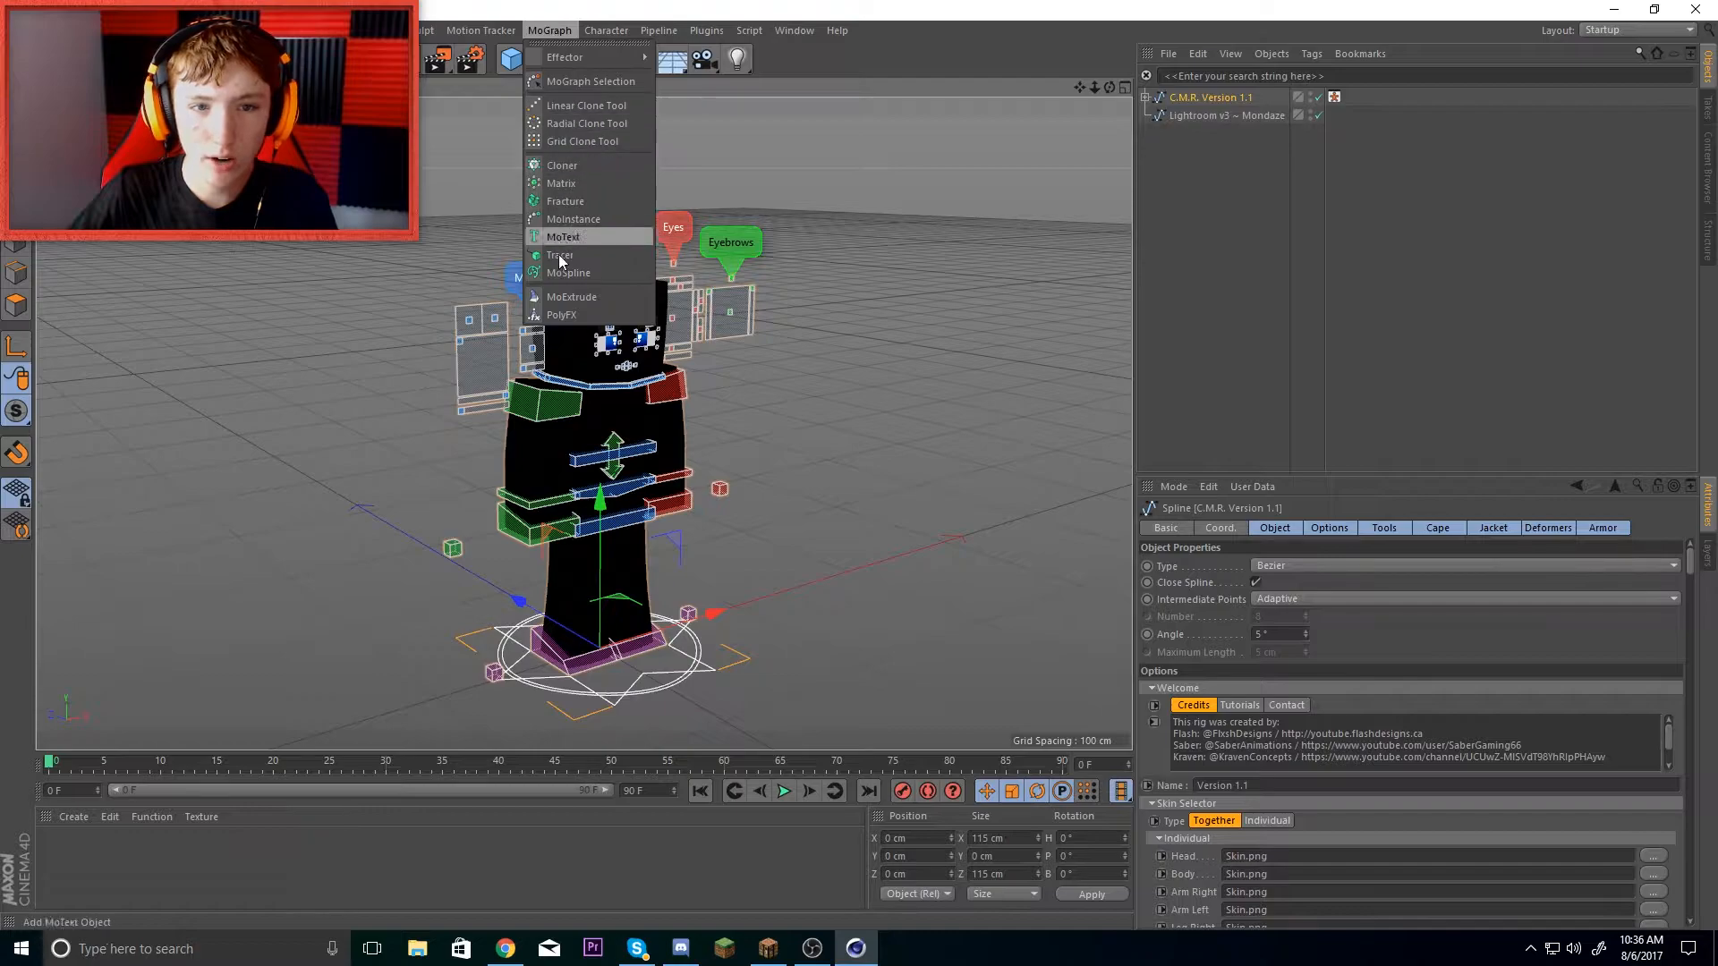
pyautogui.click(993, 262)
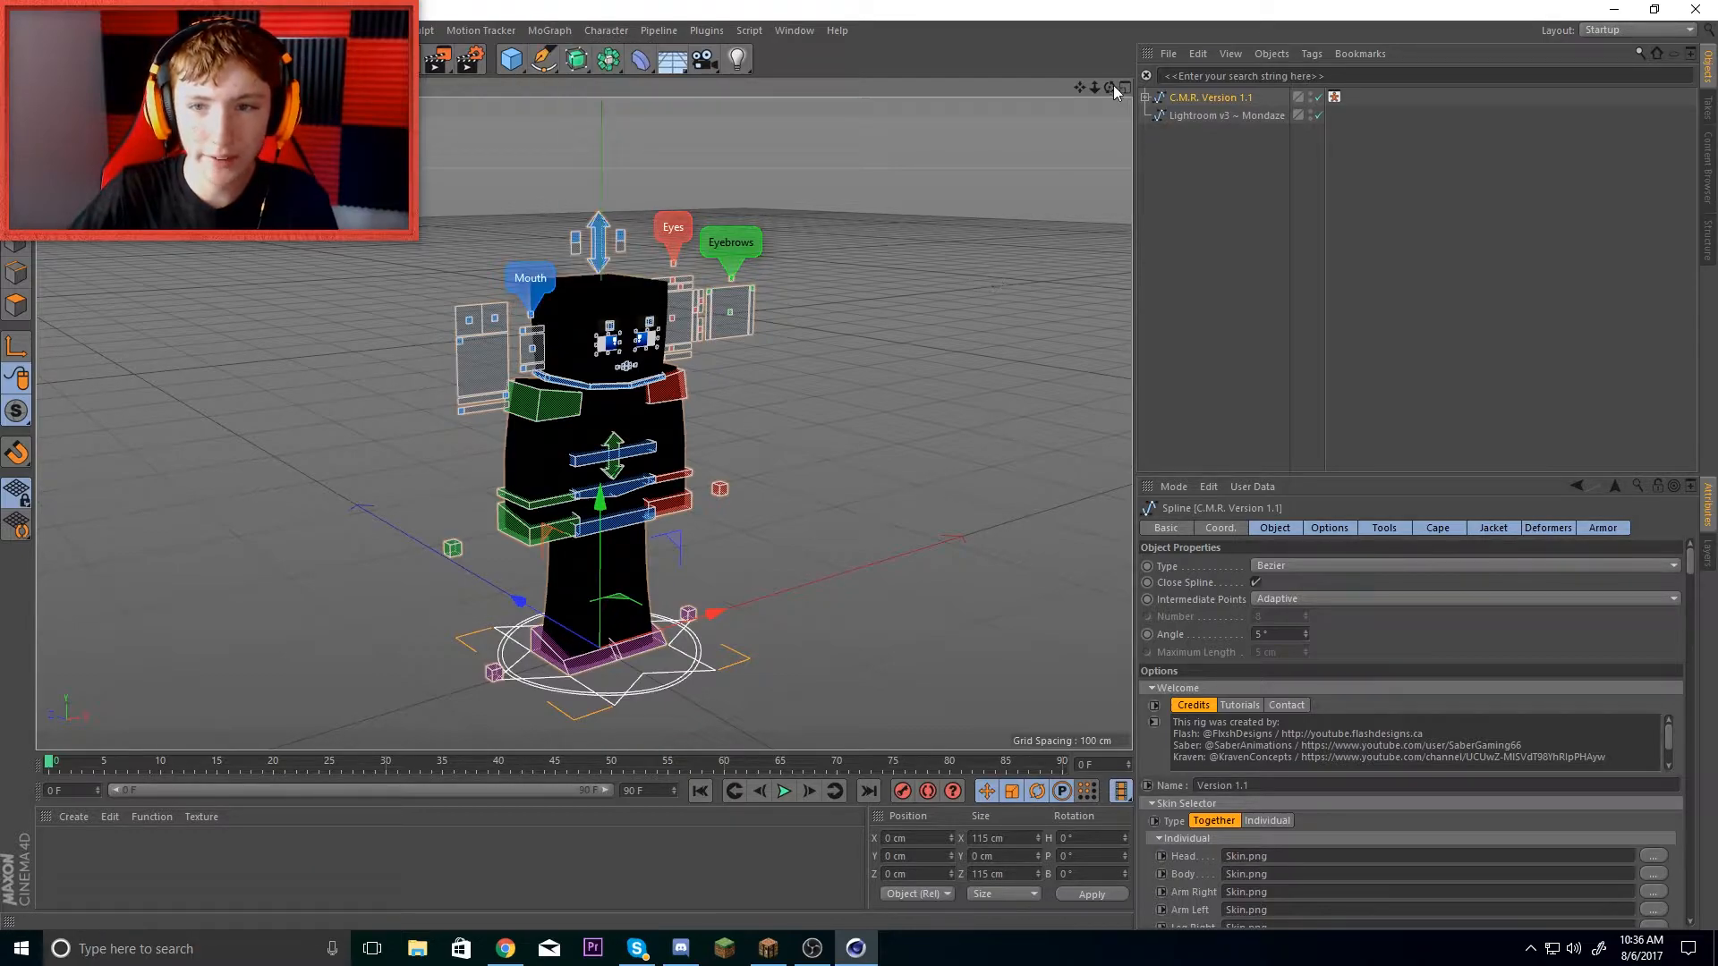
# - Load download.png from the Desktop as the Together skin of the C.M.R. Version 1.1 rig
pyautogui.moveTo(1093, 94); pyautogui.dragTo(1112, 2)
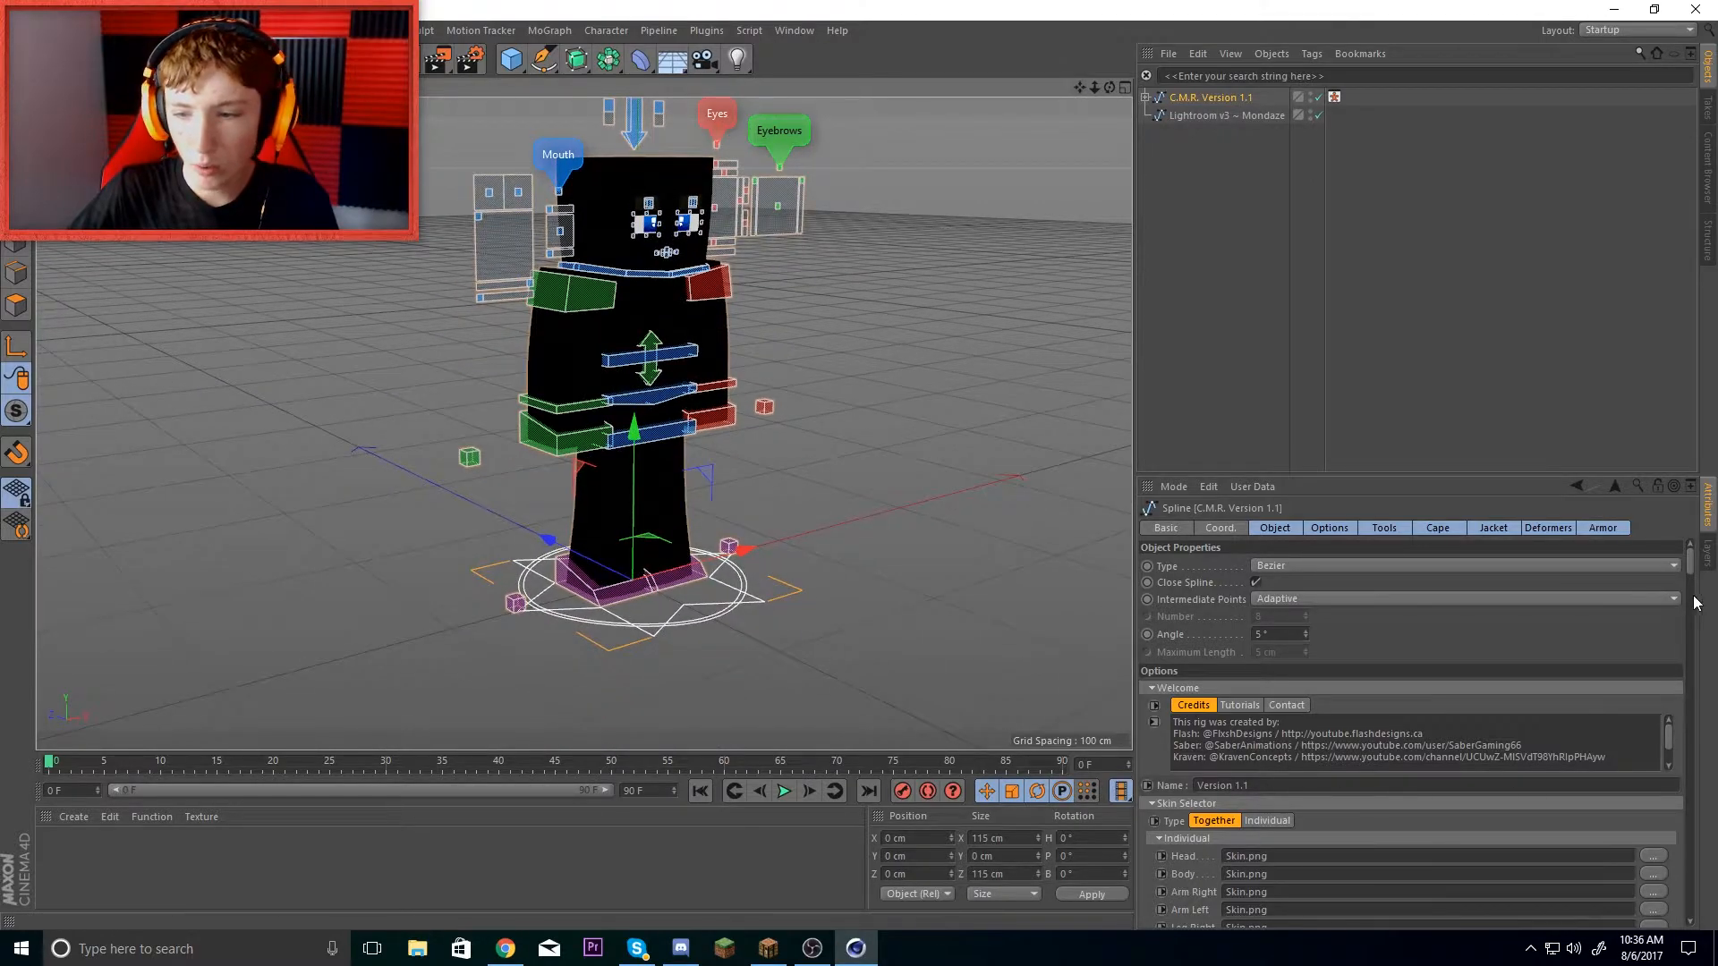
pyautogui.moveTo(1694, 566)
pyautogui.mouseDown()
pyautogui.moveTo(1654, 711)
pyautogui.moveTo(1681, 584)
pyautogui.mouseUp()
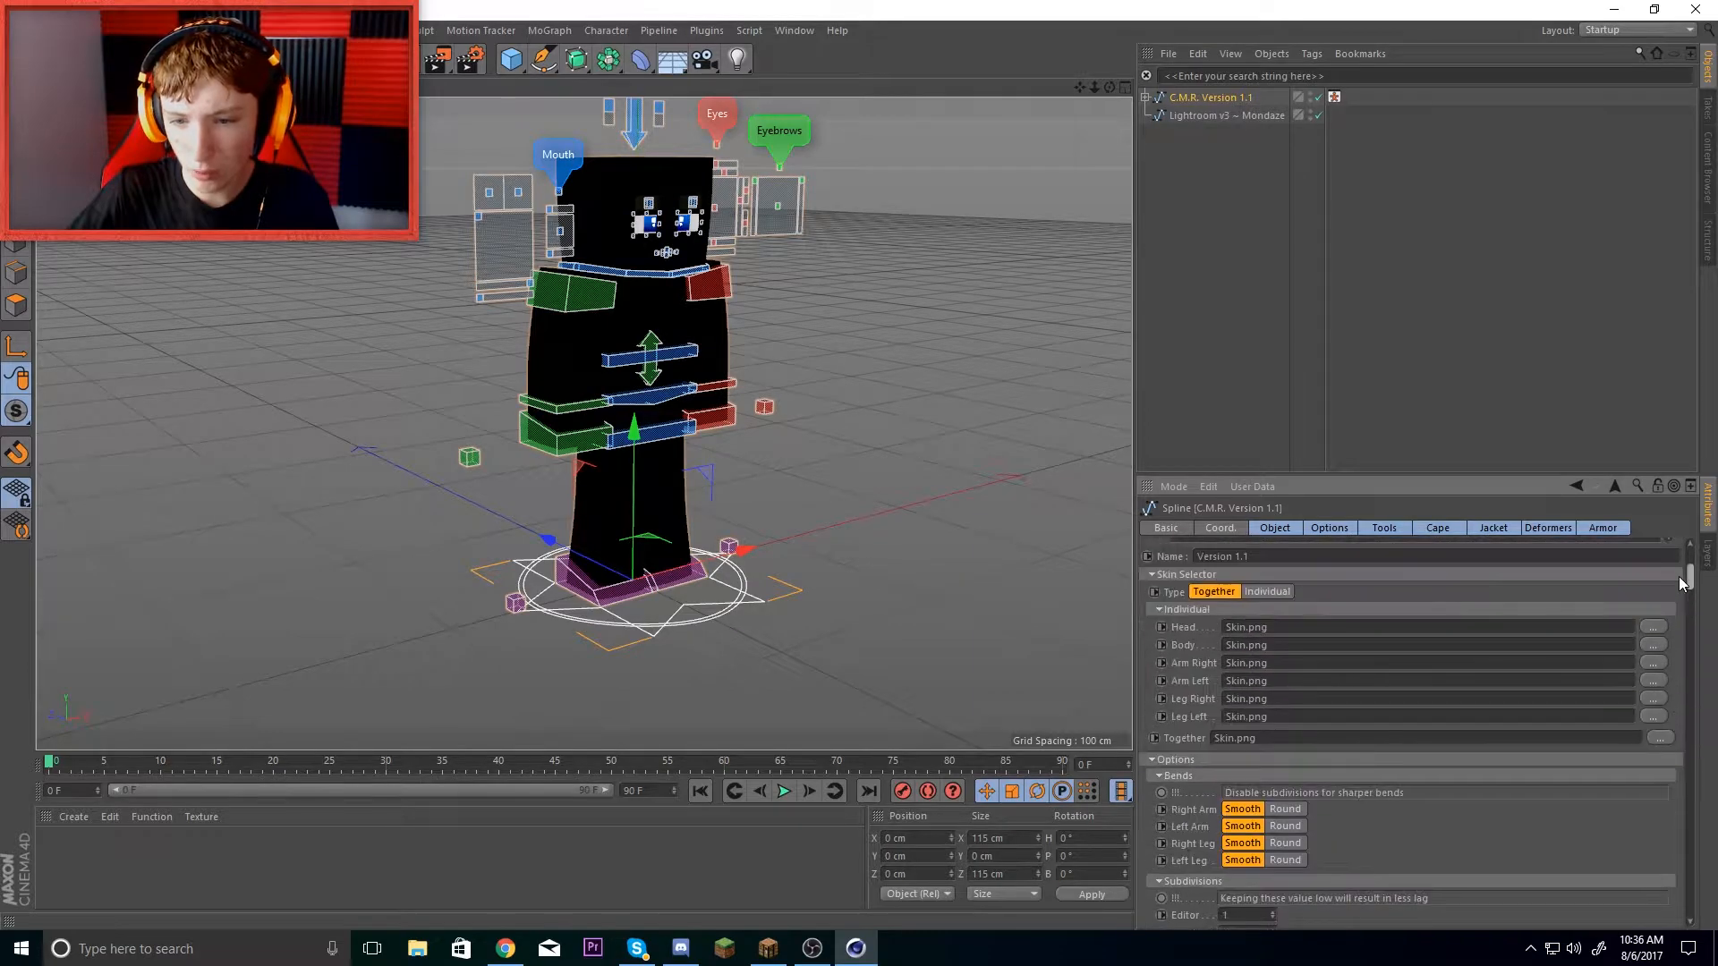
pyautogui.click(1655, 738)
pyautogui.scroll(-5, 767, 329)
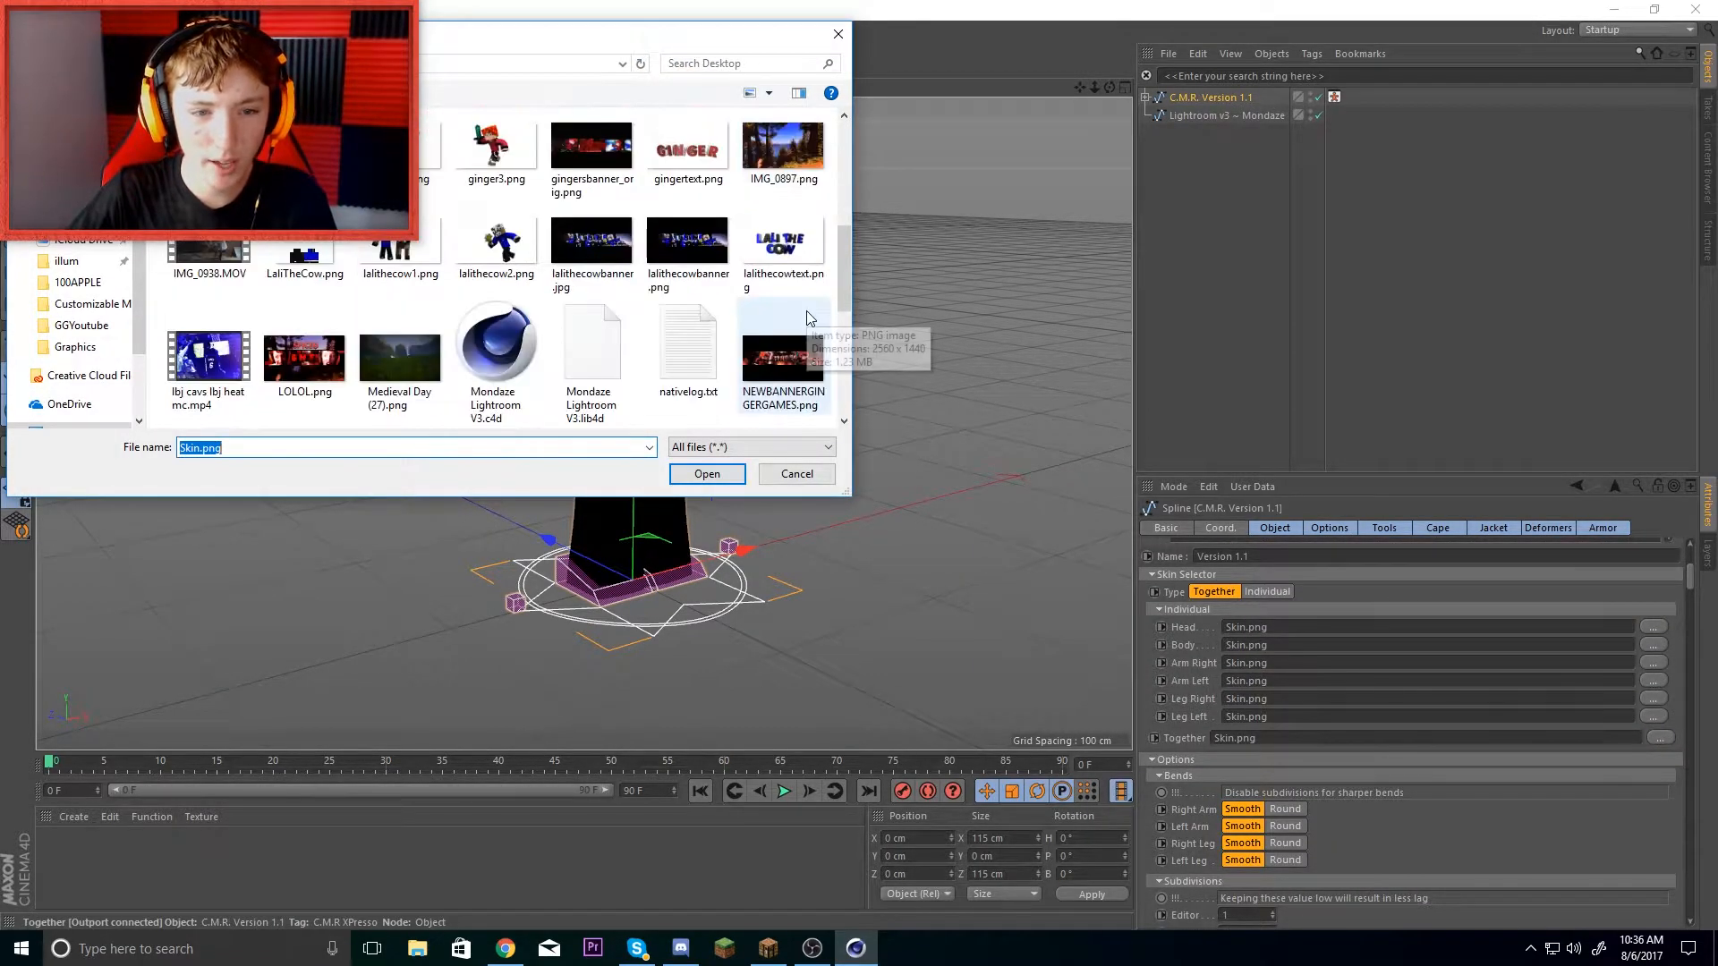
pyautogui.scroll(1, 768, 331)
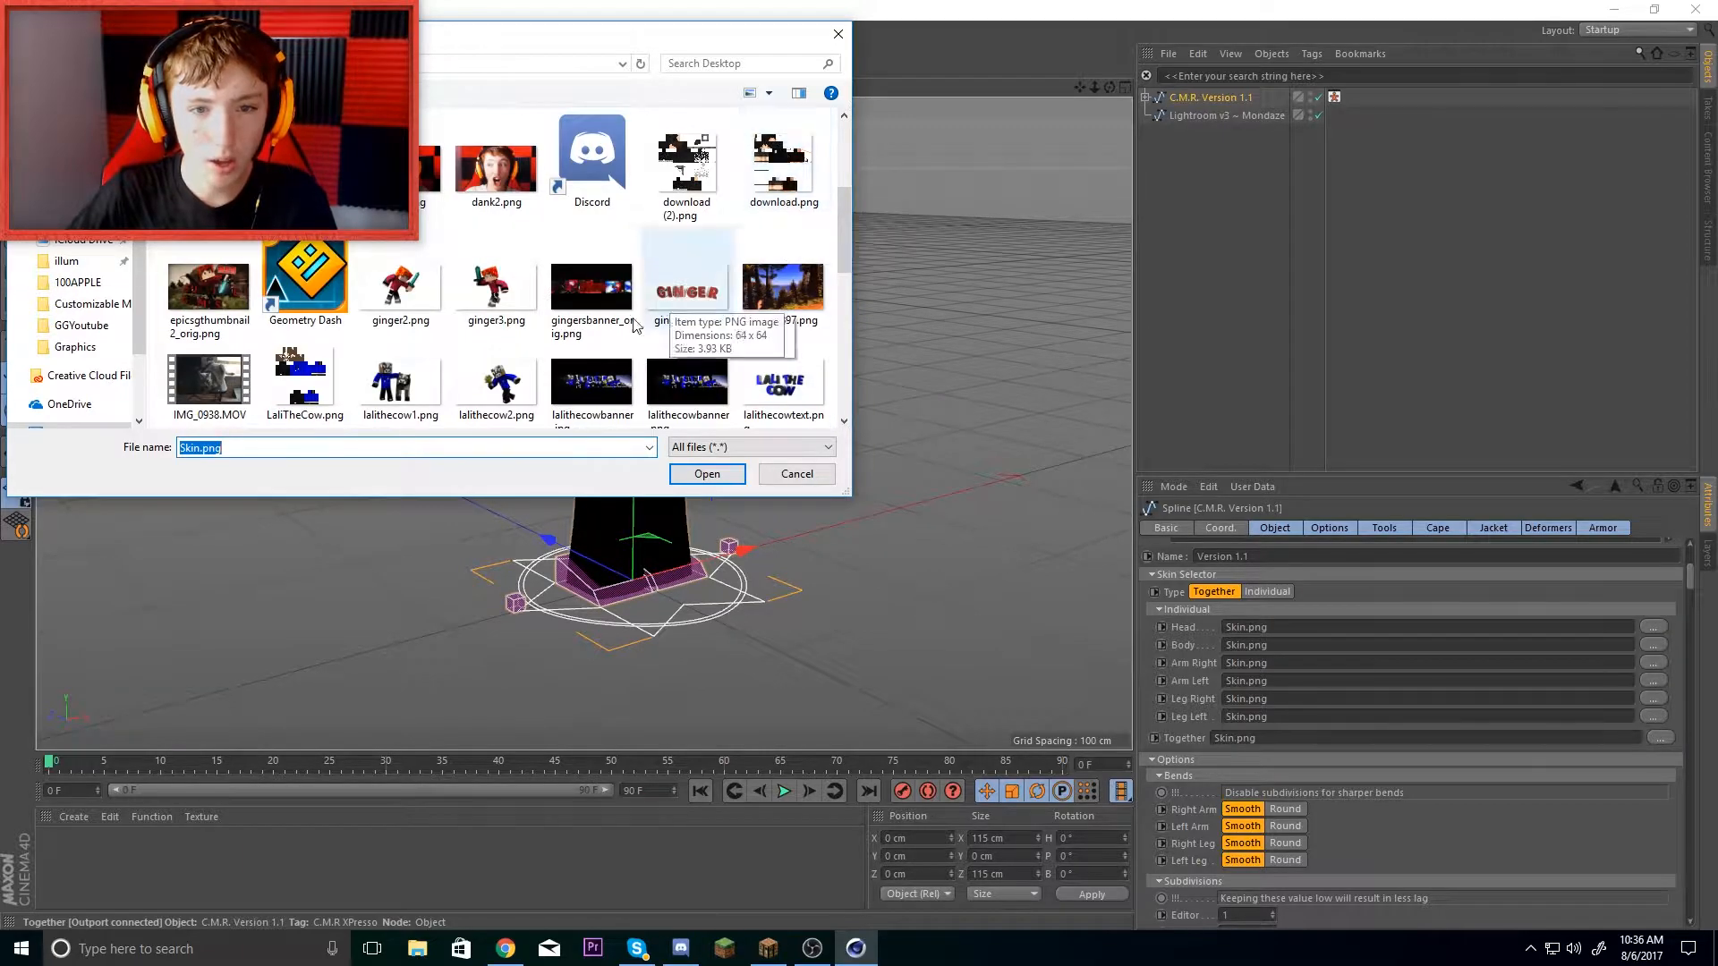
pyautogui.click(791, 161)
pyautogui.click(716, 475)
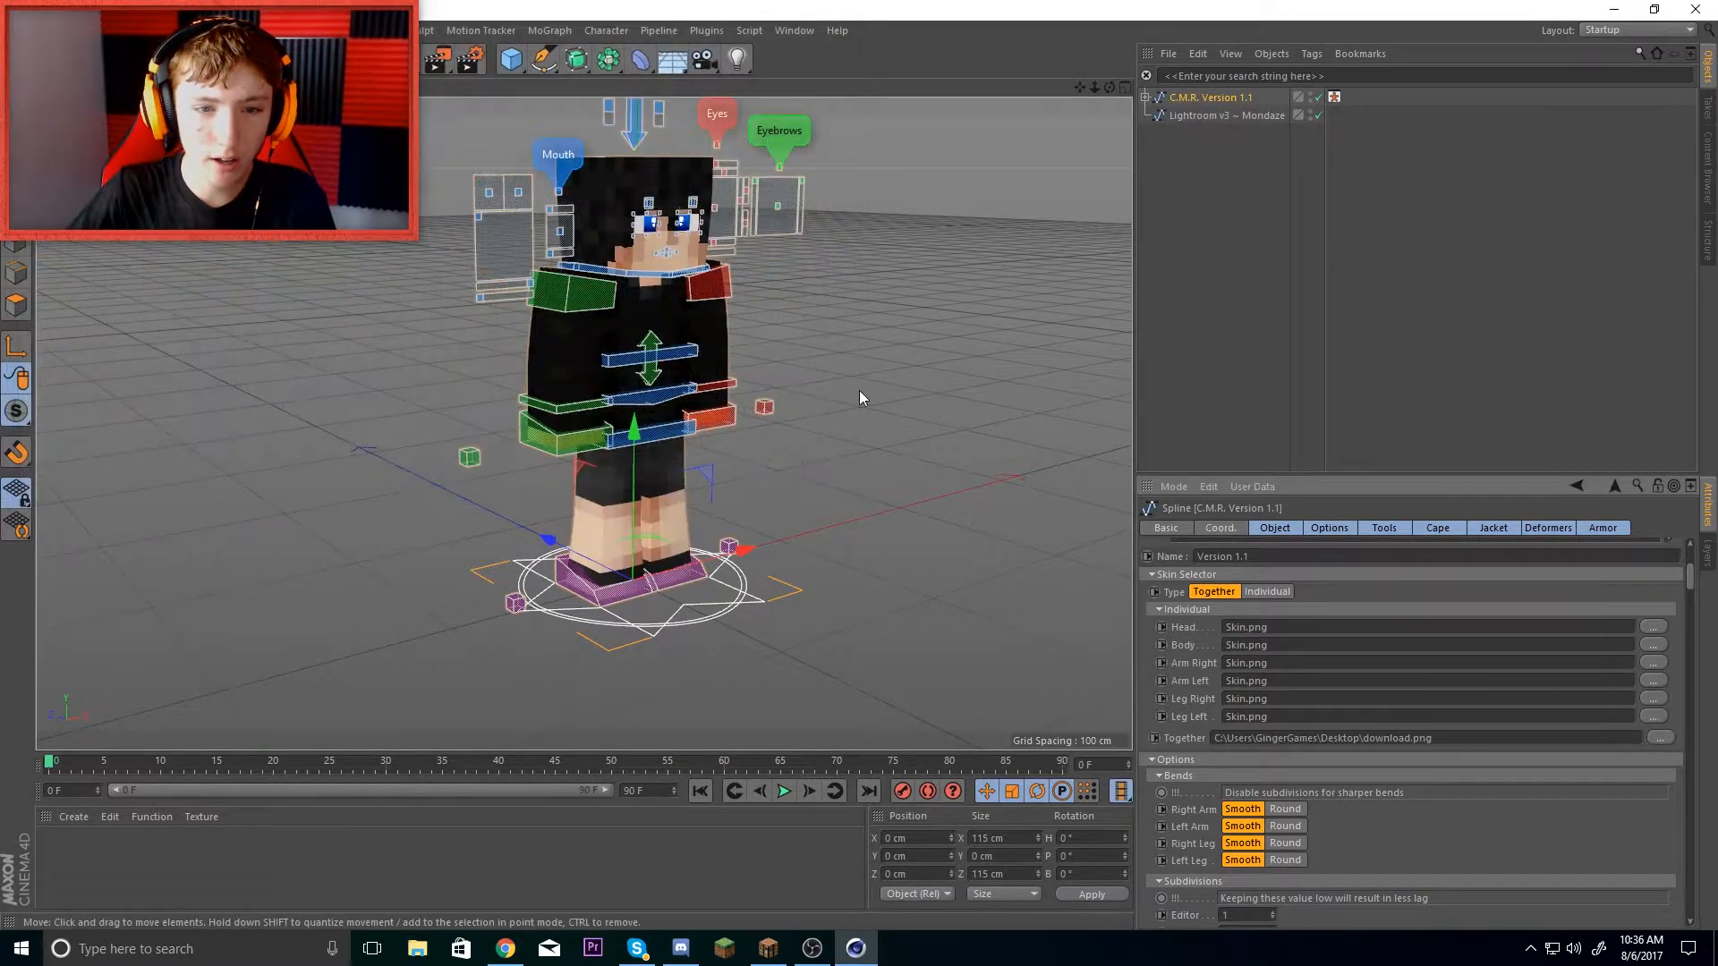
pyautogui.moveTo(1110, 87)
pyautogui.mouseDown()
pyautogui.moveTo(1029, 87)
pyautogui.moveTo(1168, 58)
pyautogui.moveTo(1163, 98)
pyautogui.moveTo(1114, 94)
pyautogui.mouseUp()
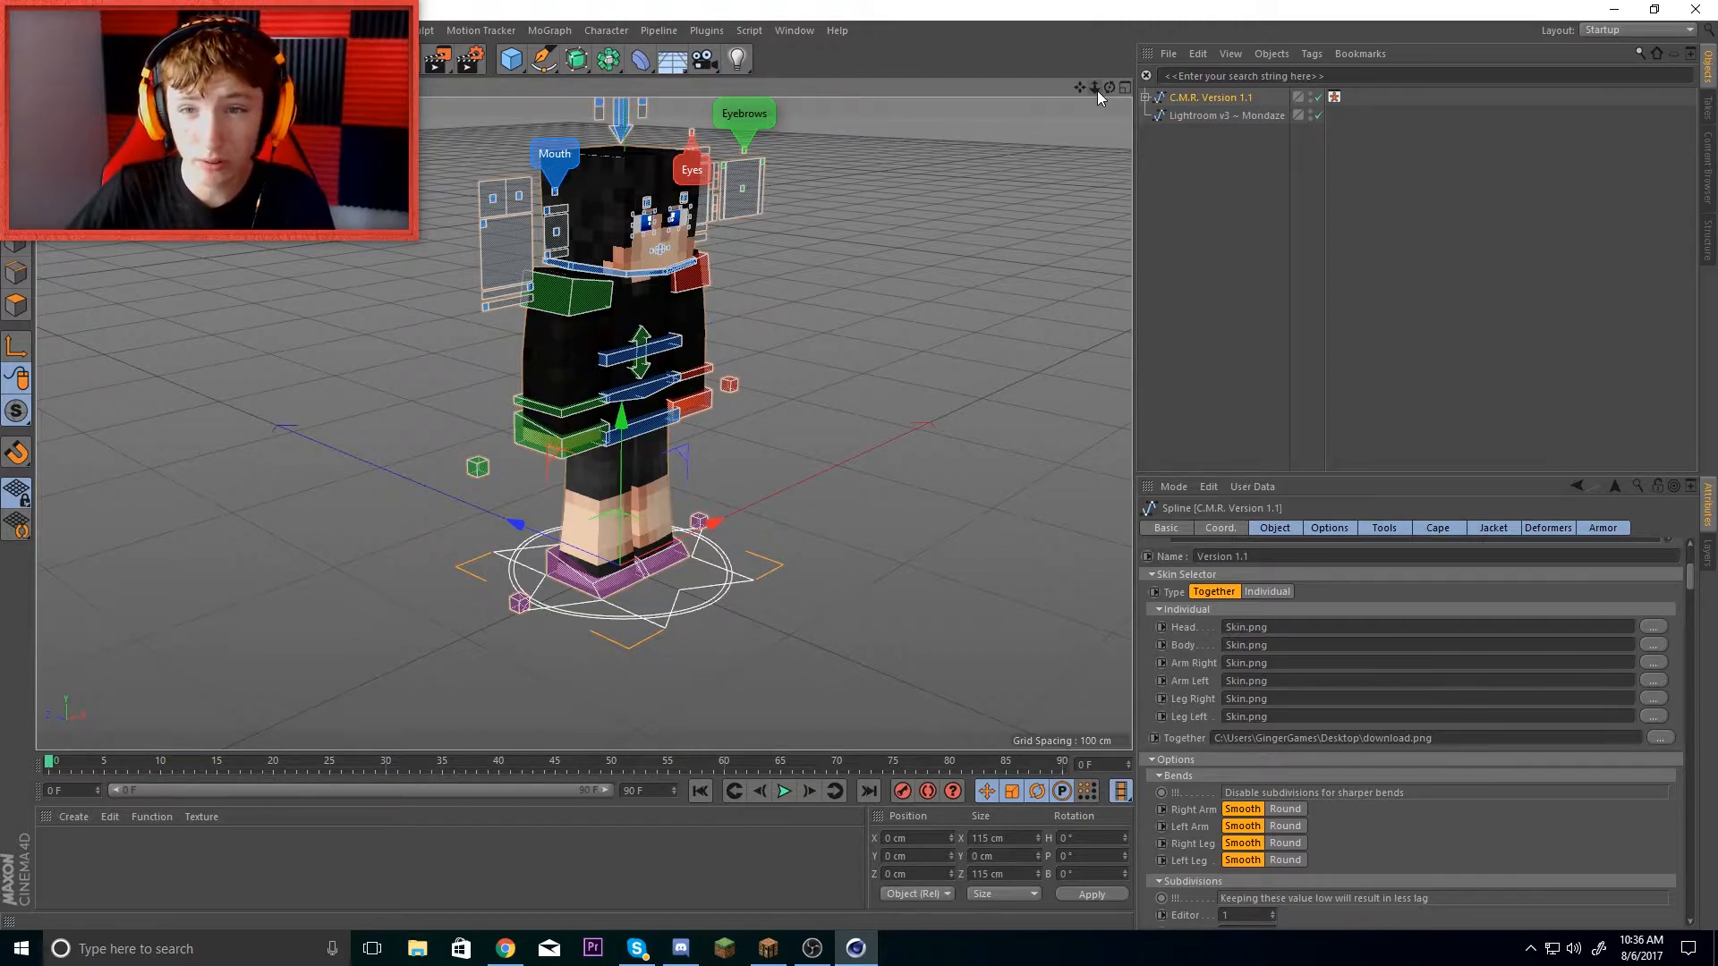
pyautogui.moveTo(1096, 88)
pyautogui.mouseDown()
pyautogui.moveTo(1168, 88)
pyautogui.moveTo(1080, 125)
pyautogui.moveTo(1080, 199)
pyautogui.moveTo(1096, 87)
pyautogui.moveTo(1012, 71)
pyautogui.moveTo(1163, 89)
pyautogui.moveTo(1112, 83)
pyautogui.mouseUp()
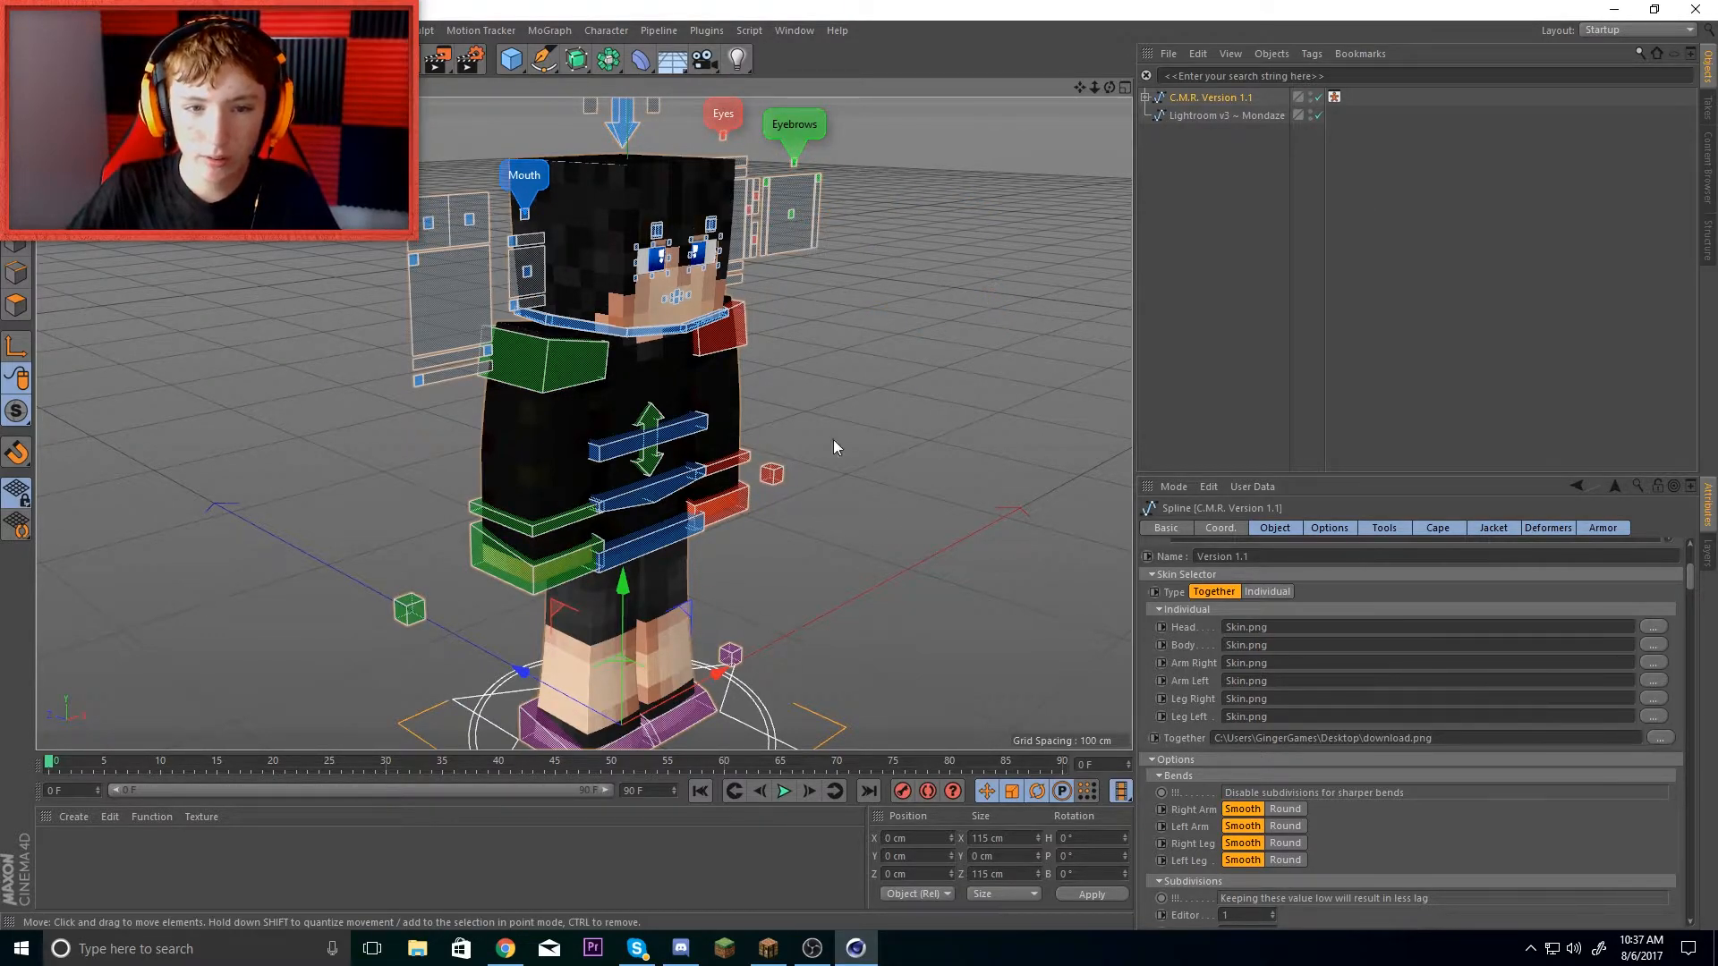
pyautogui.click(504, 949)
pyautogui.click(851, 912)
pyautogui.click(856, 949)
# - Expand the C.M.R. rig's Mesh and Head groups down to Head_EXTRUDE and select the extrudeHead mesh
pyautogui.click(1145, 97)
pyautogui.click(1154, 133)
pyautogui.click(1707, 553)
pyautogui.click(1374, 599)
pyautogui.click(1164, 151)
pyautogui.click(1175, 186)
pyautogui.click(1186, 311)
pyautogui.click(1246, 329)
# - Select the hair polygons around the extrudeHead mesh in polygon mode, covering the head's different sides
pyautogui.moveTo(669, 235); pyautogui.dragTo(975, 196)
pyautogui.moveTo(869, 290)
pyautogui.mouseDown()
pyautogui.moveTo(583, 422)
pyautogui.moveTo(501, 416)
pyautogui.mouseUp()
pyautogui.click(15, 304)
pyautogui.press('space')
pyautogui.moveTo(755, 409)
pyautogui.mouseDown()
pyautogui.moveTo(731, 379)
pyautogui.moveTo(856, 449)
pyautogui.moveTo(830, 339)
pyautogui.moveTo(652, 463)
pyautogui.mouseUp()
pyautogui.moveTo(1110, 87); pyautogui.dragTo(984, 87)
pyautogui.moveTo(617, 411); pyautogui.dragTo(644, 461)
pyautogui.moveTo(1109, 87); pyautogui.dragTo(1109, 18)
pyautogui.moveTo(376, 421)
pyautogui.mouseDown()
pyautogui.moveTo(492, 508)
pyautogui.moveTo(407, 497)
pyautogui.mouseUp()
pyautogui.moveTo(1110, 87); pyautogui.dragTo(1030, 161)
# - Extrude the selected hair polygons outward from the head mesh
pyautogui.click(43, 30)
pyautogui.click(62, 181)
pyautogui.hotkey('ctrl', 'a')
pyautogui.press('d')
pyautogui.click(1708, 504)
pyautogui.moveTo(365, 317)
pyautogui.mouseDown()
pyautogui.moveTo(461, 261)
pyautogui.moveTo(473, 303)
pyautogui.moveTo(335, 255)
pyautogui.mouseUp()
pyautogui.press('space')
pyautogui.press('d')
pyautogui.moveTo(798, 389)
pyautogui.mouseDown()
pyautogui.moveTo(844, 326)
pyautogui.moveTo(814, 341)
pyautogui.mouseUp()
pyautogui.hotkey('ctrl', 'z')
# - Select additional hair polygons on the head mesh and extrude them for extra depth
pyautogui.press('space')
pyautogui.moveTo(541, 192); pyautogui.dragTo(429, 218)
pyautogui.moveTo(504, 262)
pyautogui.mouseDown()
pyautogui.moveTo(469, 268)
pyautogui.moveTo(508, 300)
pyautogui.mouseUp()
pyautogui.click(786, 331)
pyautogui.press('d')
pyautogui.moveTo(786, 331); pyautogui.dragTo(805, 331)
# - Extrude one more selection of hair polygons and clear the polygon selection
pyautogui.press('space')
pyautogui.click(786, 330)
pyautogui.moveTo(1129, 139)
pyautogui.mouseDown()
pyautogui.moveTo(560, 238)
pyautogui.moveTo(521, 292)
pyautogui.moveTo(465, 255)
pyautogui.moveTo(503, 260)
pyautogui.mouseUp()
pyautogui.press('d')
pyautogui.hotkey('ctrl', 'shift', 'a')
# - Return to model mode and inspect the extruded hair on the head from several angles
pyautogui.moveTo(618, 402); pyautogui.dragTo(573, 456)
pyautogui.click(15, 143)
pyautogui.moveTo(447, 358); pyautogui.dragTo(466, 412)
pyautogui.moveTo(1112, 89); pyautogui.dragTo(1038, 40)
pyautogui.moveTo(505, 384); pyautogui.dragTo(512, 384)
pyautogui.moveTo(1110, 88)
pyautogui.mouseDown()
pyautogui.moveTo(1164, 107)
pyautogui.moveTo(976, 172)
pyautogui.moveTo(584, 423)
pyautogui.moveTo(1099, 86)
pyautogui.mouseUp()
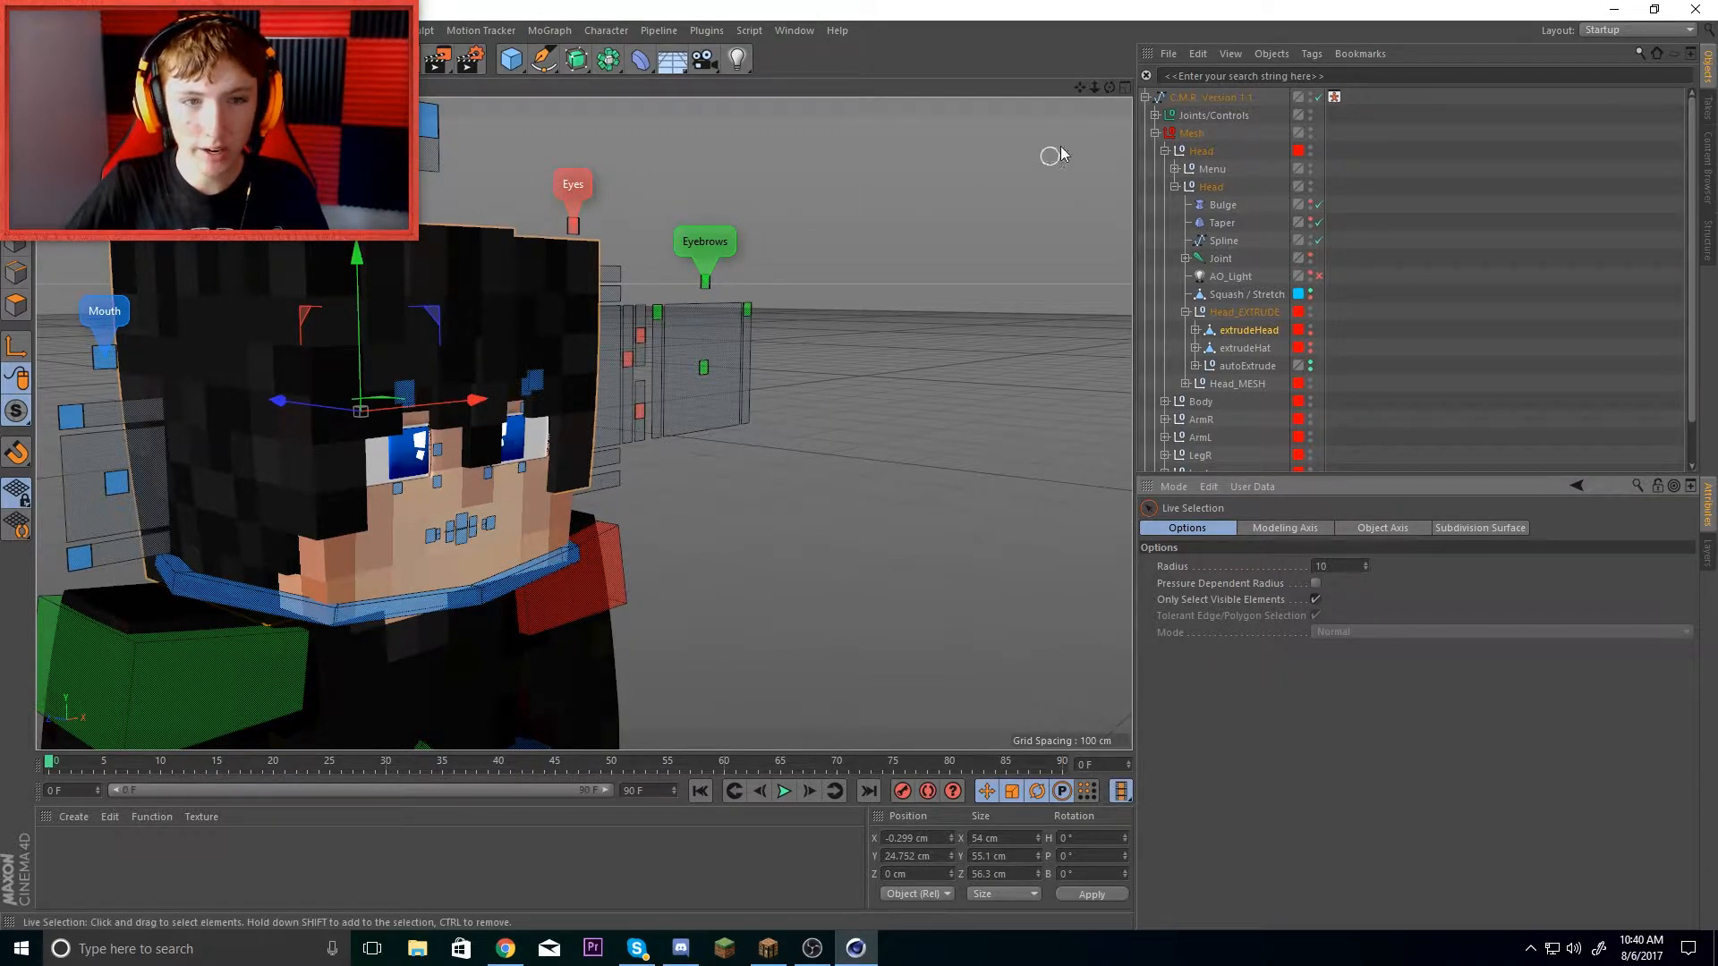
pyautogui.moveTo(1110, 87); pyautogui.dragTo(621, 391)
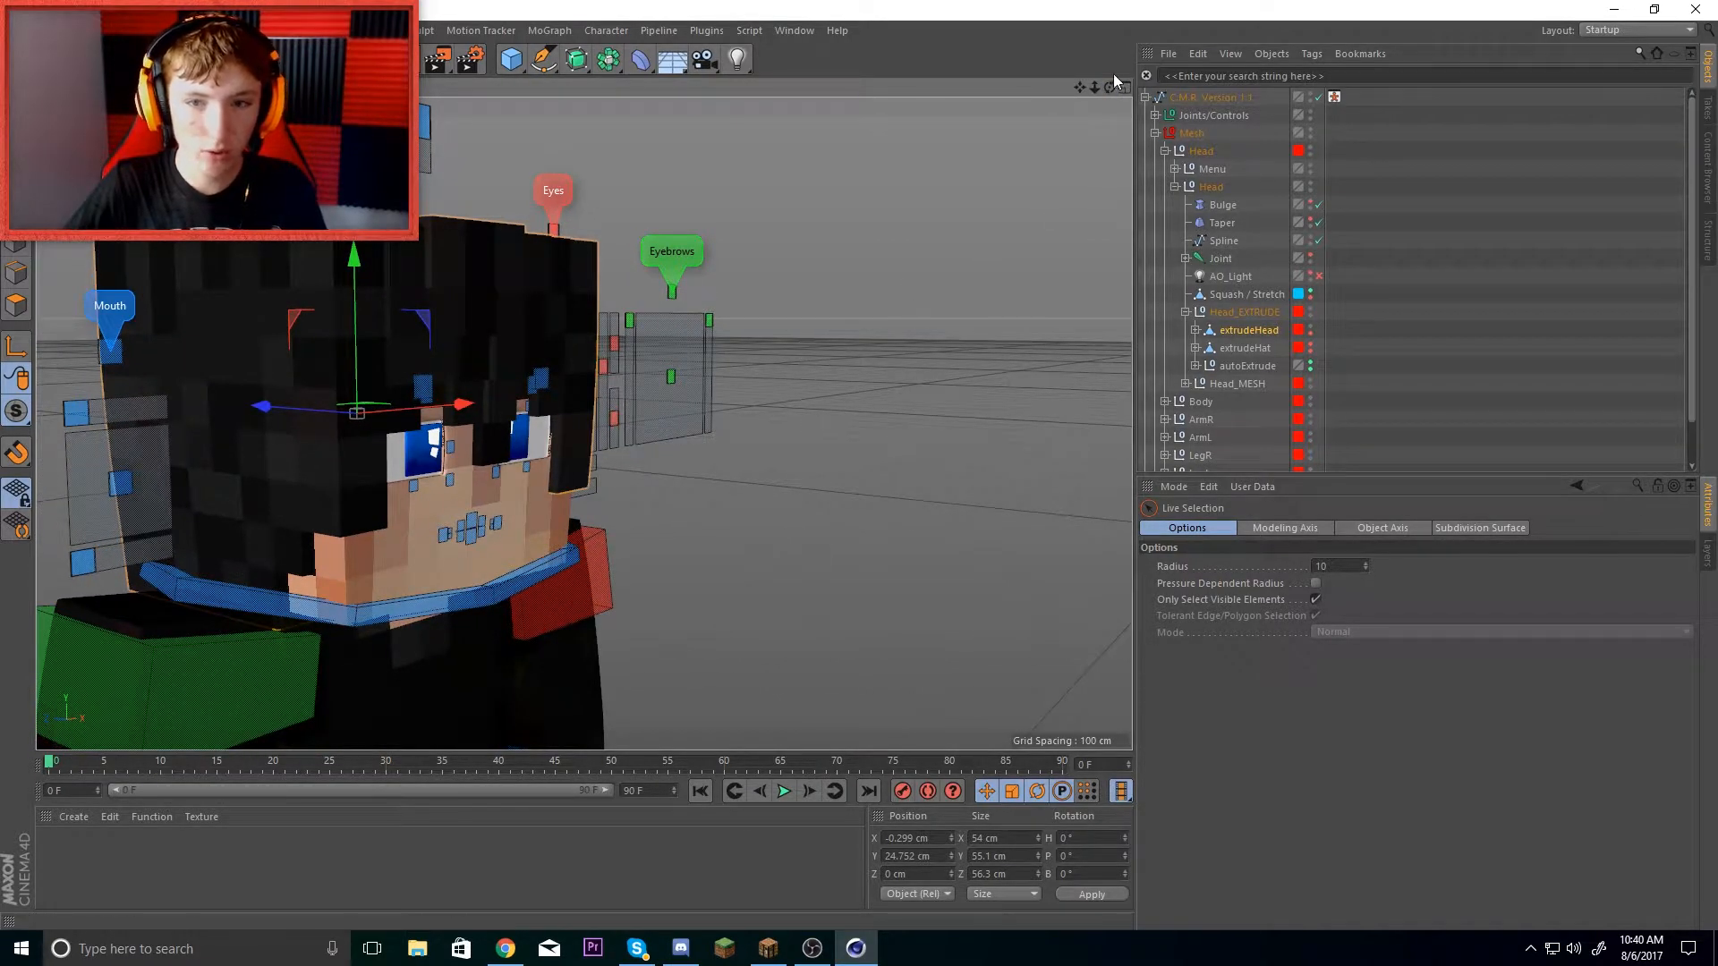
pyautogui.moveTo(1109, 87); pyautogui.dragTo(477, 405)
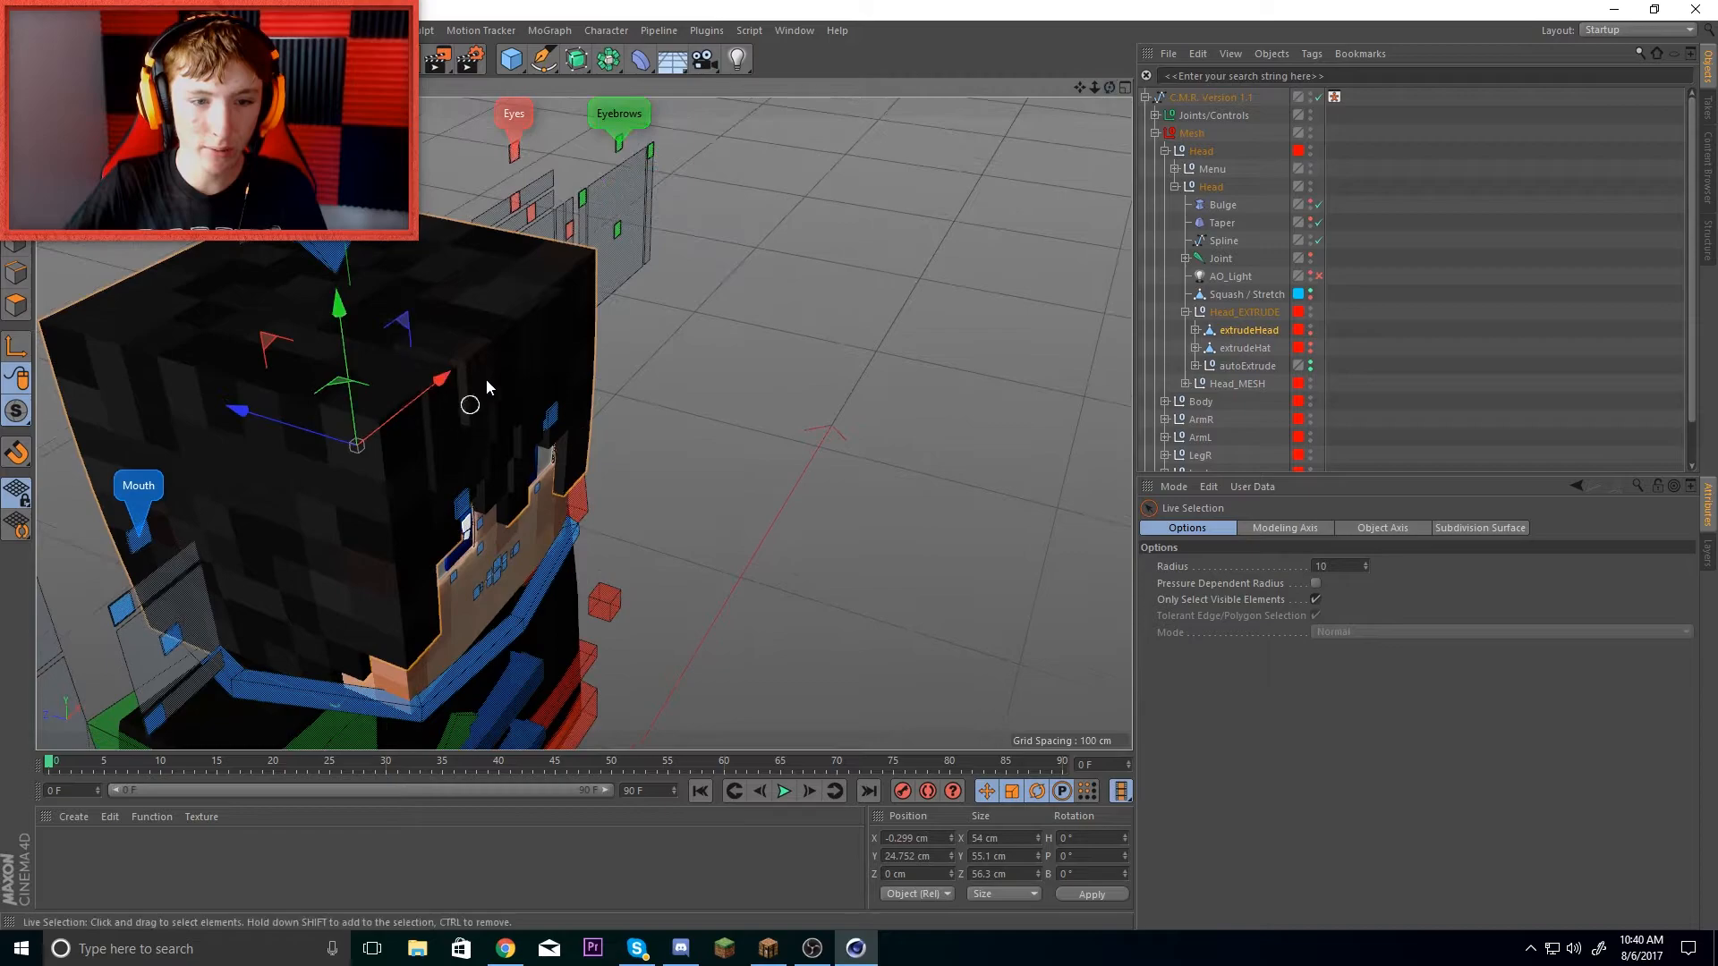
pyautogui.moveTo(1111, 92); pyautogui.dragTo(1151, 111)
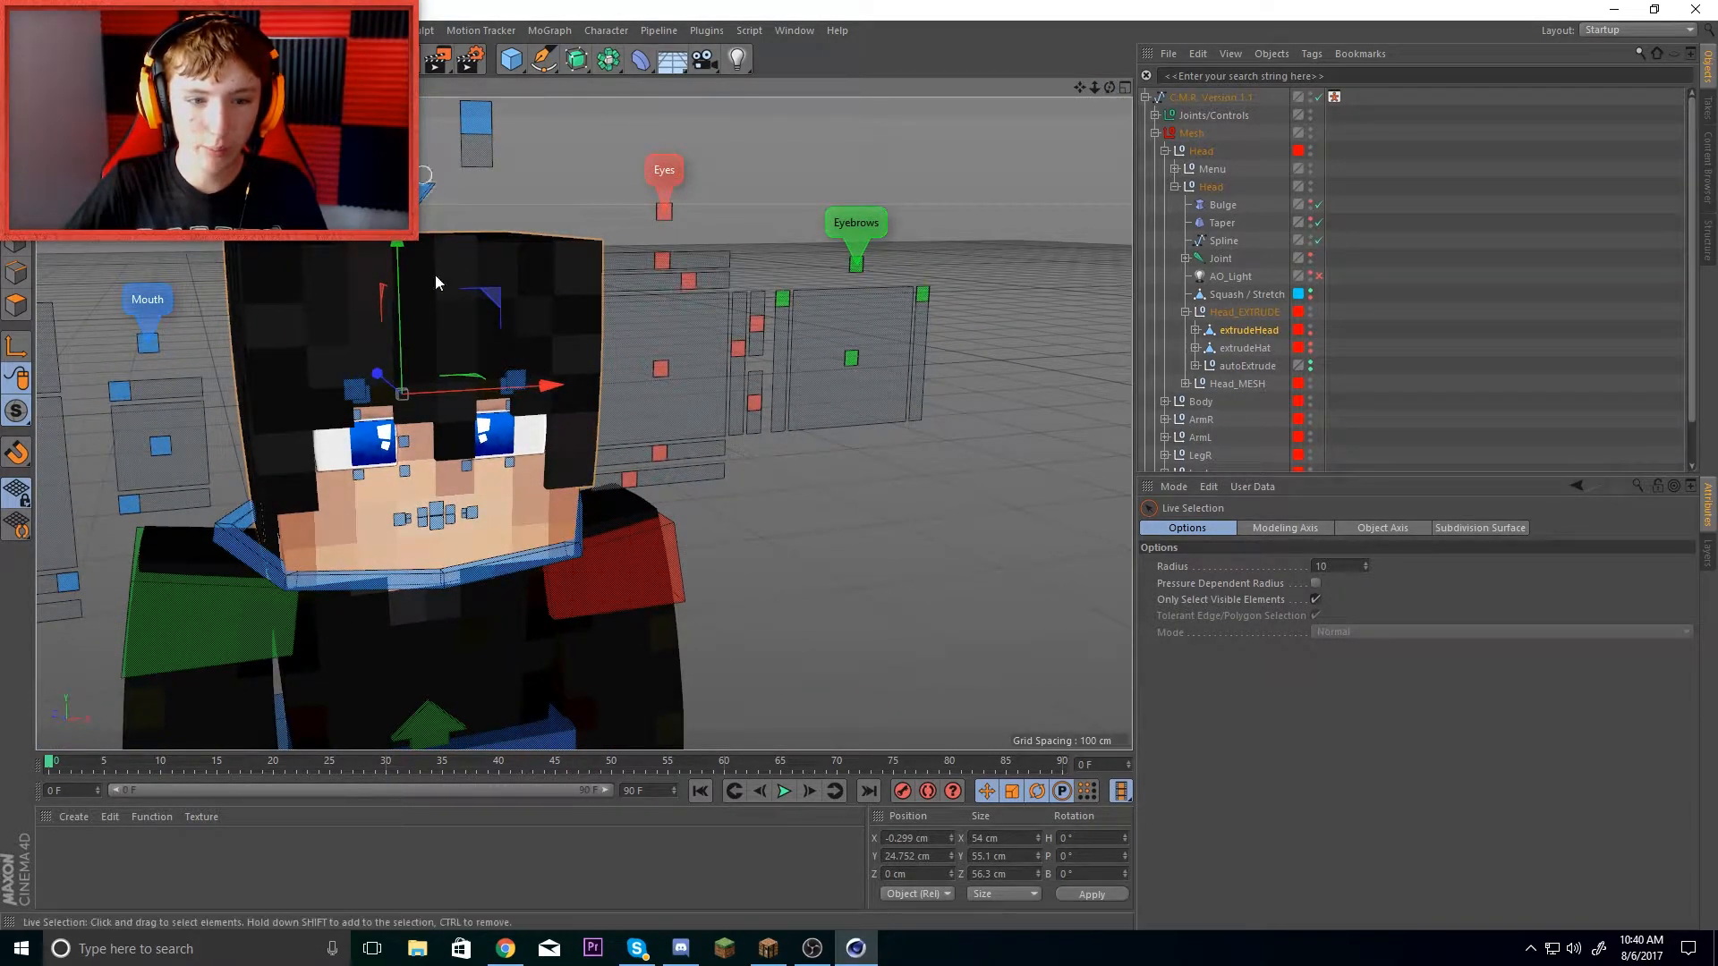
pyautogui.moveTo(1110, 87)
pyautogui.mouseDown()
pyautogui.moveTo(1182, 115)
pyautogui.moveTo(1117, 94)
pyautogui.mouseUp()
# - Disable the rig's eyebrows and set its Ankle Type to Manual
pyautogui.click(1146, 97)
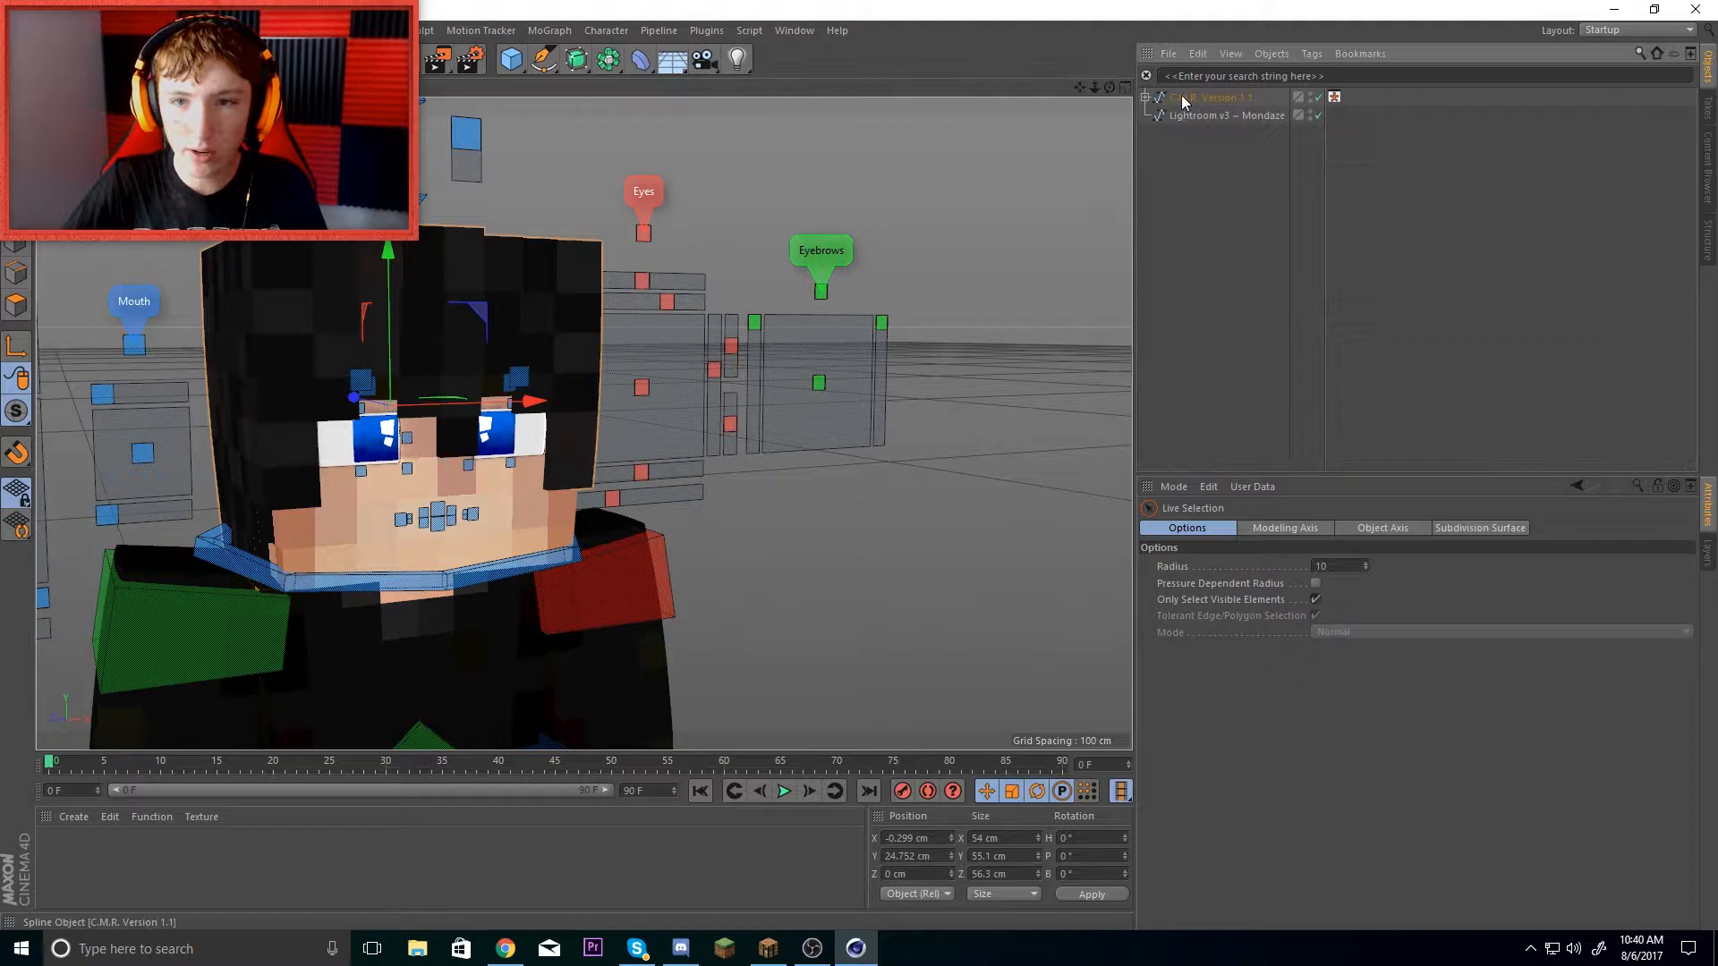
pyautogui.click(1208, 97)
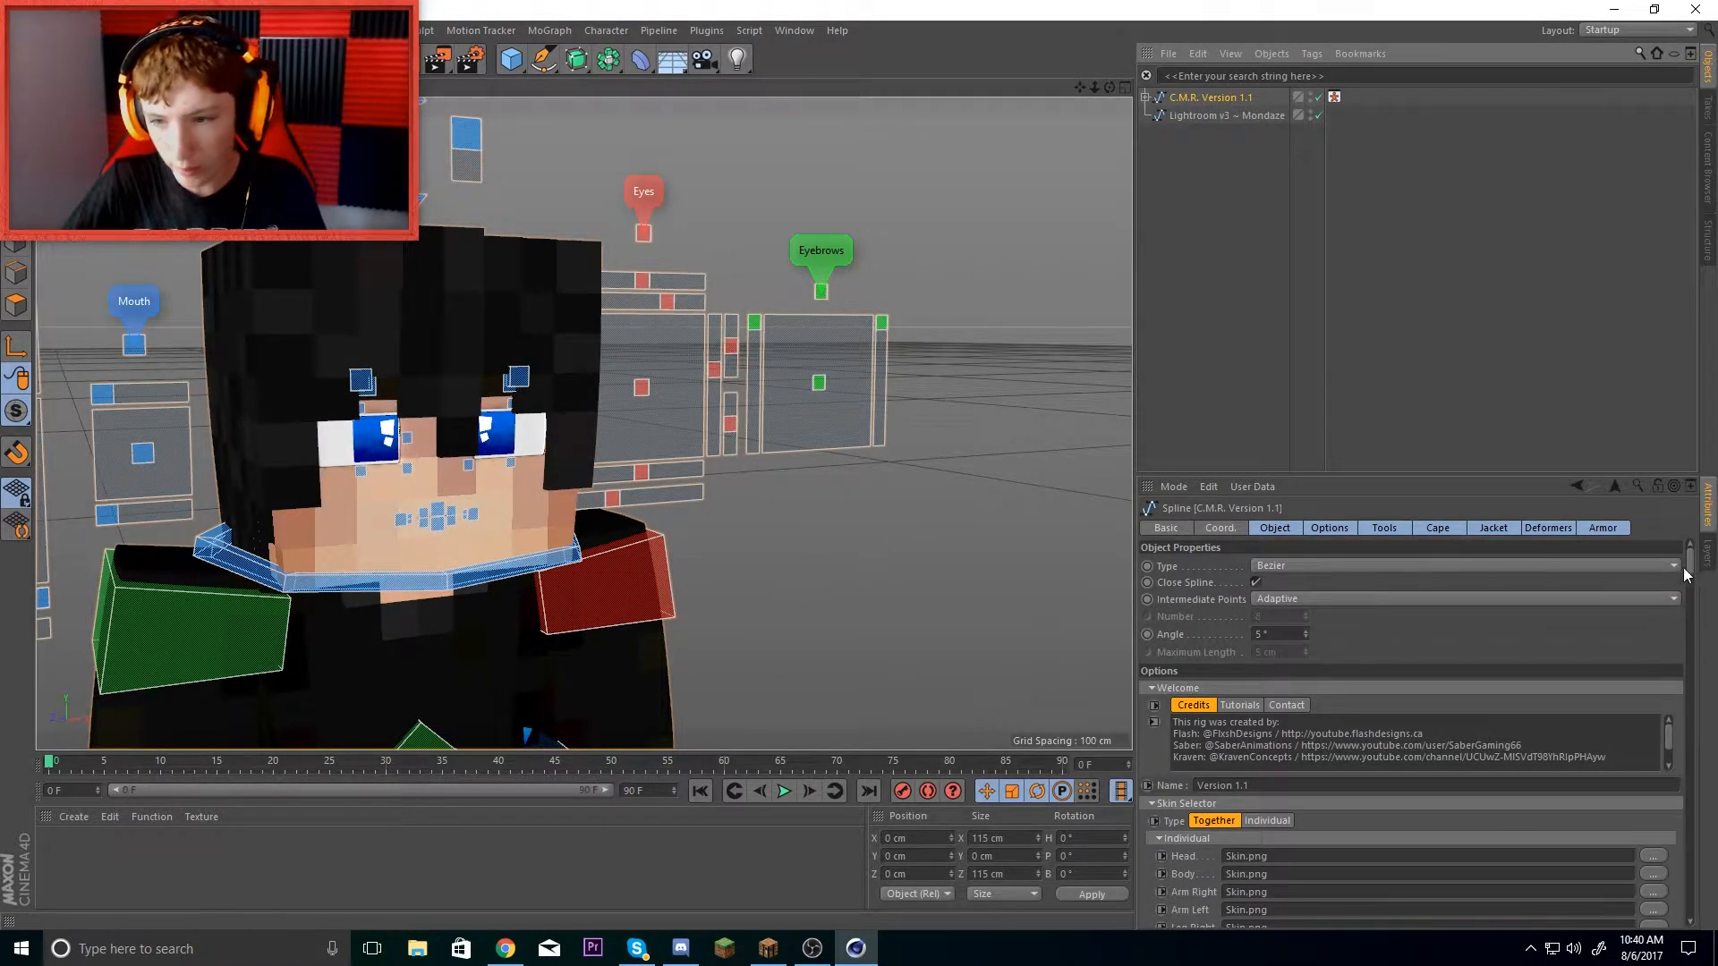
pyautogui.moveTo(1690, 567); pyautogui.dragTo(1687, 634)
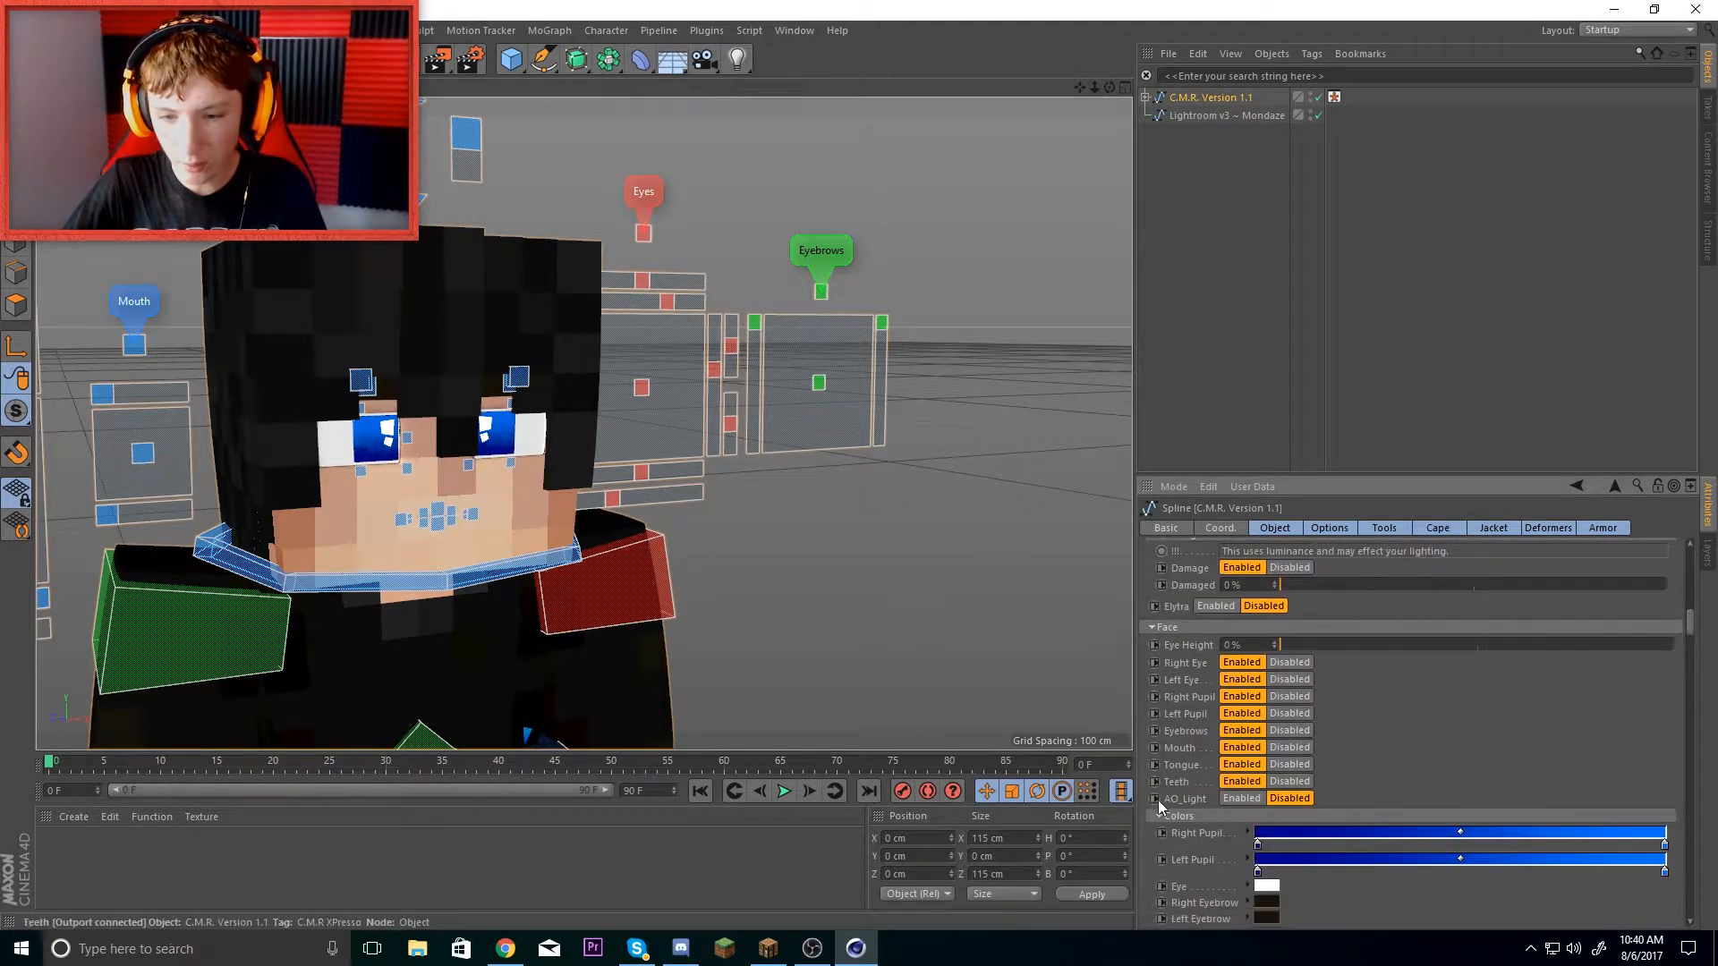
pyautogui.click(1290, 730)
pyautogui.moveTo(1690, 618); pyautogui.dragTo(1690, 598)
pyautogui.click(1295, 736)
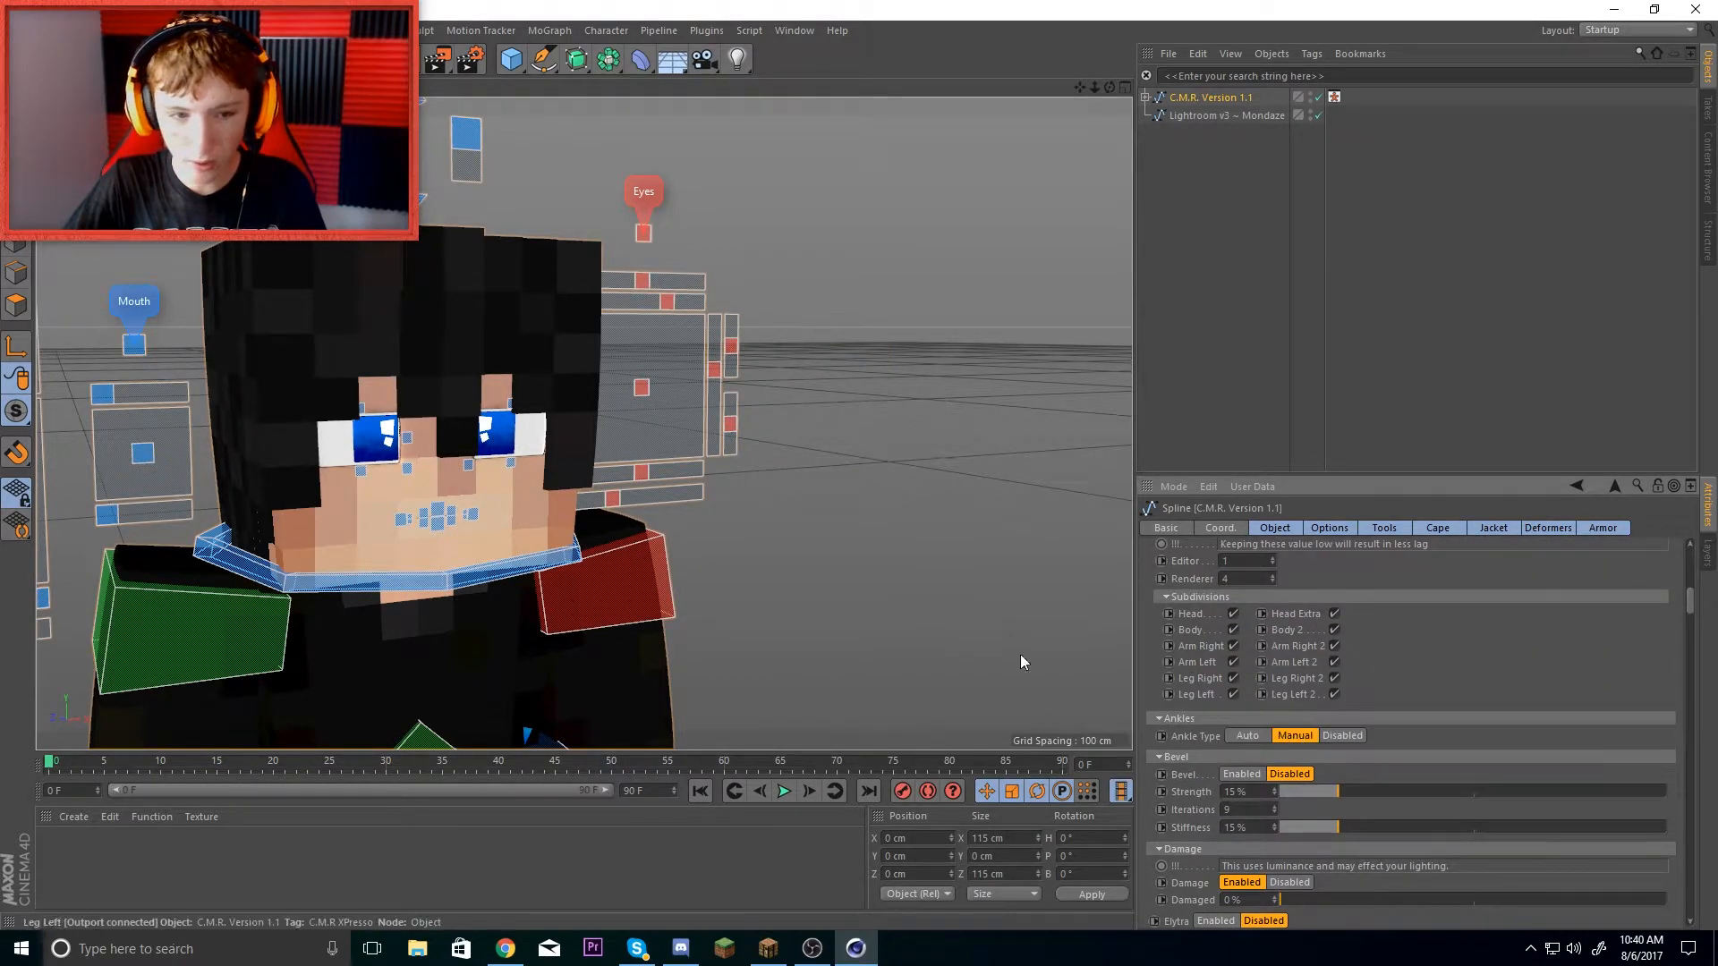
# - Move the green hand control outward and up to raise the character's arm
pyautogui.moveTo(1110, 87); pyautogui.dragTo(1253, 63)
pyautogui.moveTo(1109, 87); pyautogui.dragTo(1033, 87)
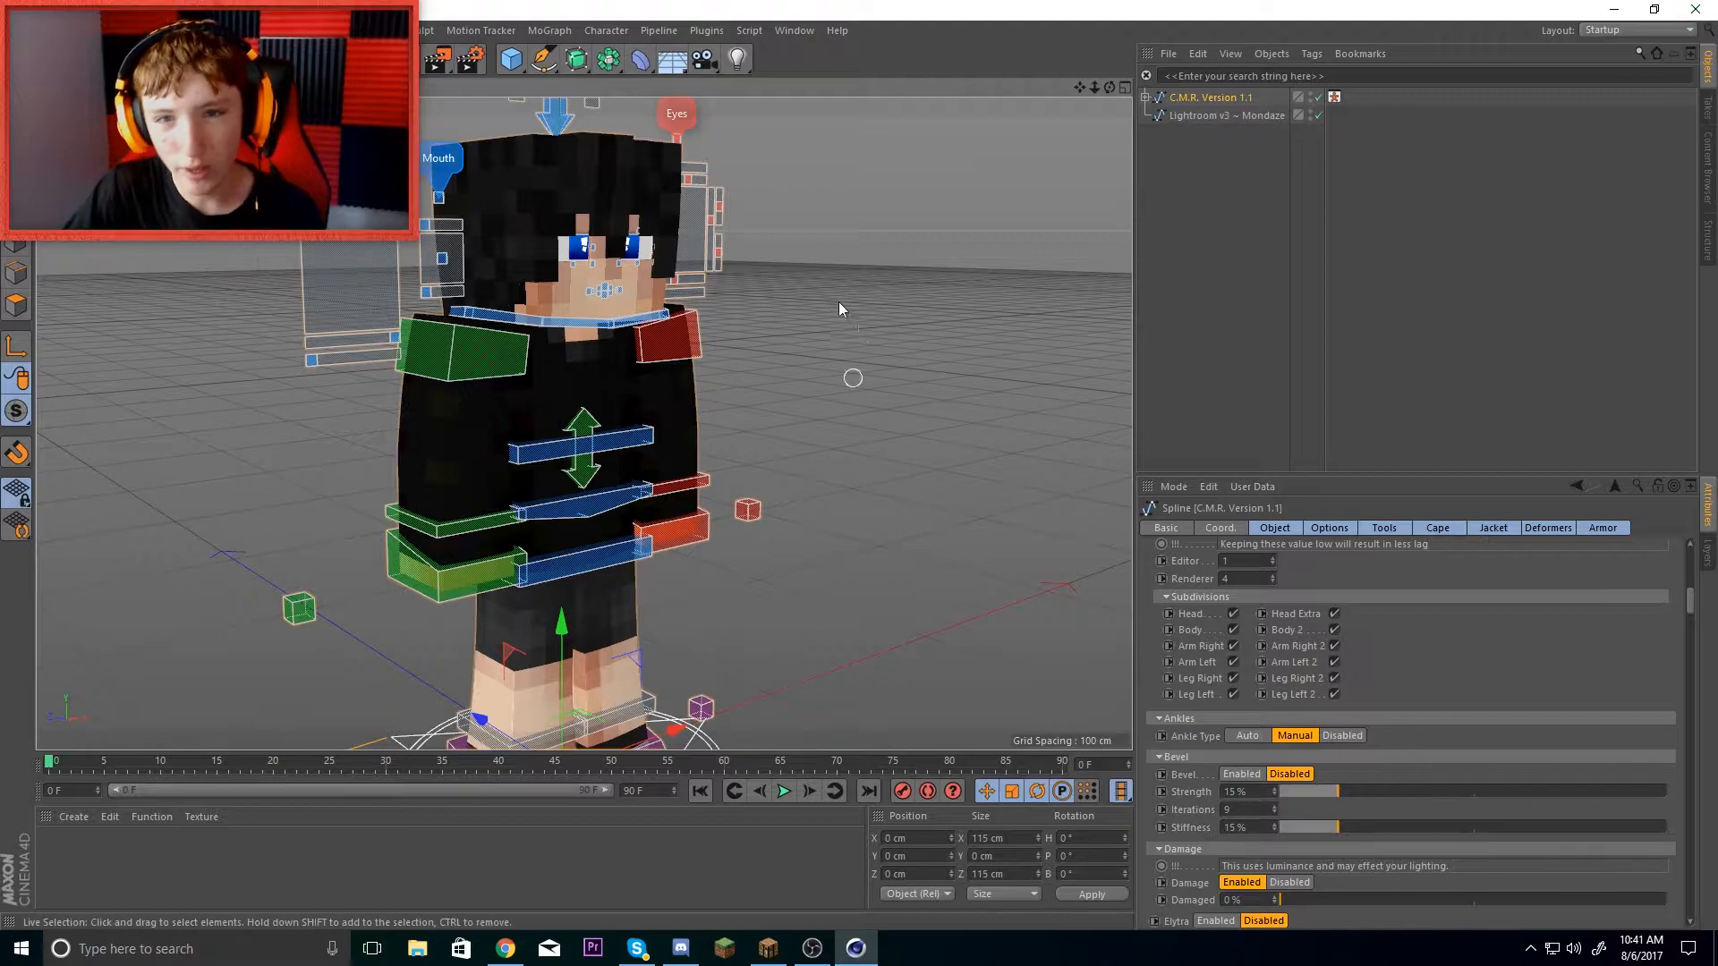
pyautogui.moveTo(1111, 88); pyautogui.dragTo(1016, 120)
pyautogui.press('e')
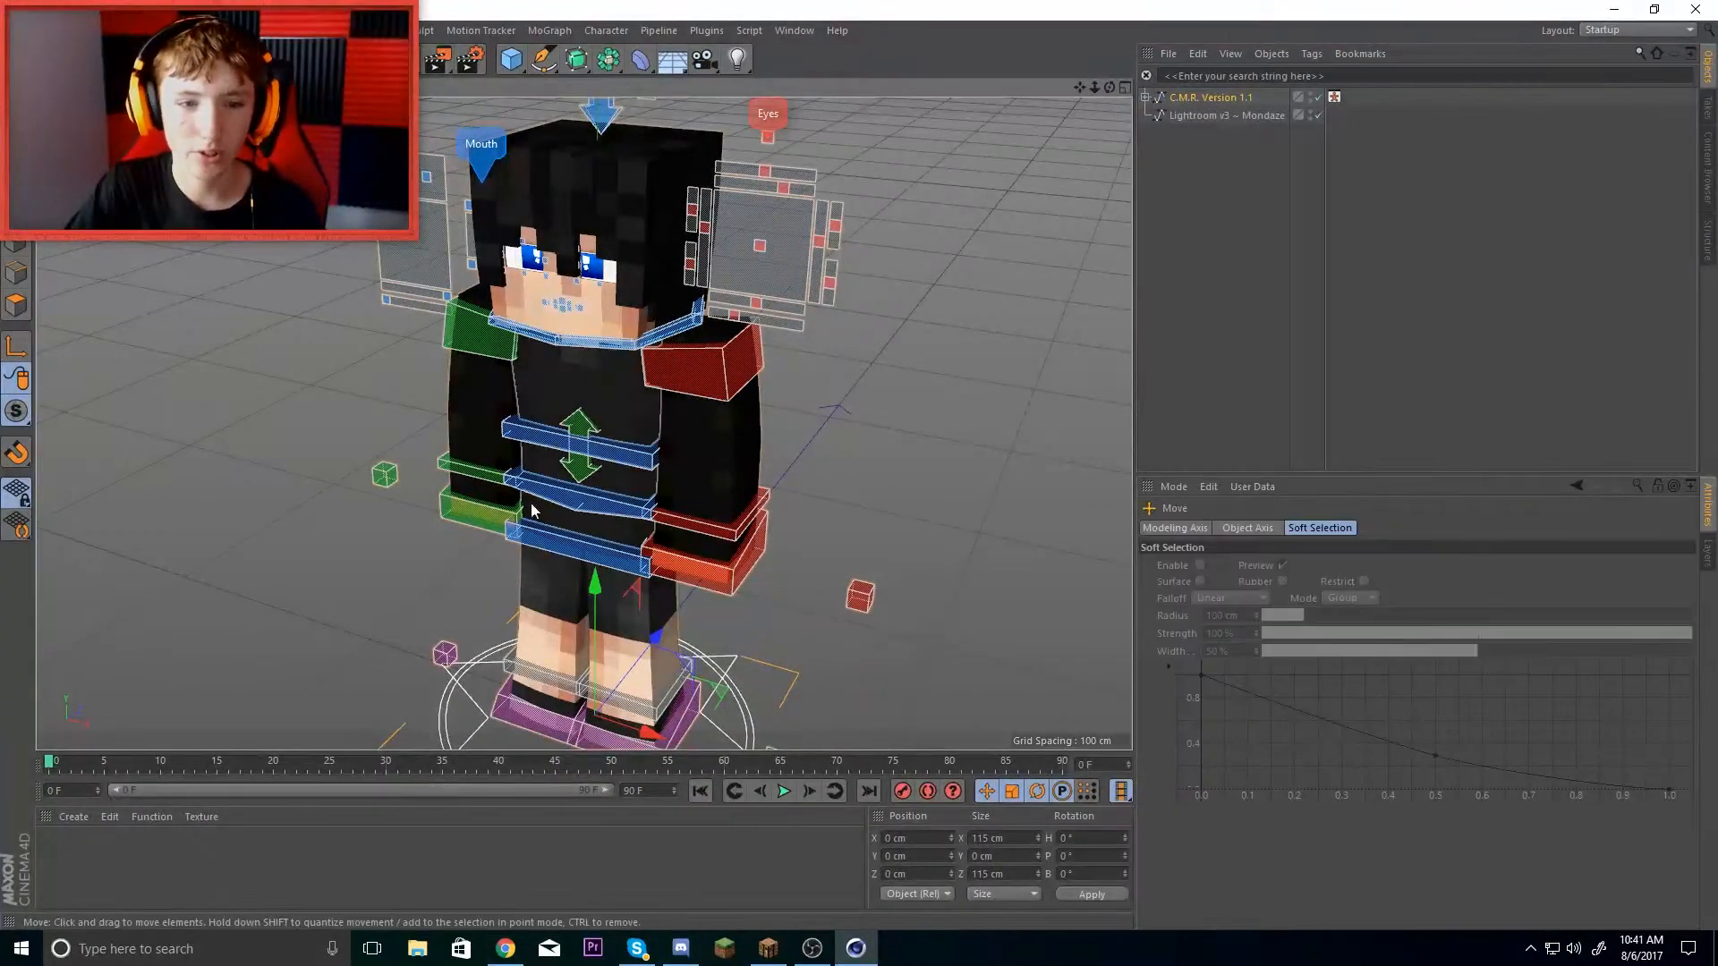
pyautogui.click(480, 519)
pyautogui.moveTo(494, 465); pyautogui.dragTo(380, 428)
# - Rotate the lowest blue torso control to angle the character's body
pyautogui.press('r')
pyautogui.click(581, 561)
pyautogui.moveTo(1110, 88); pyautogui.dragTo(1074, 99)
pyautogui.scroll(-2, 583, 423)
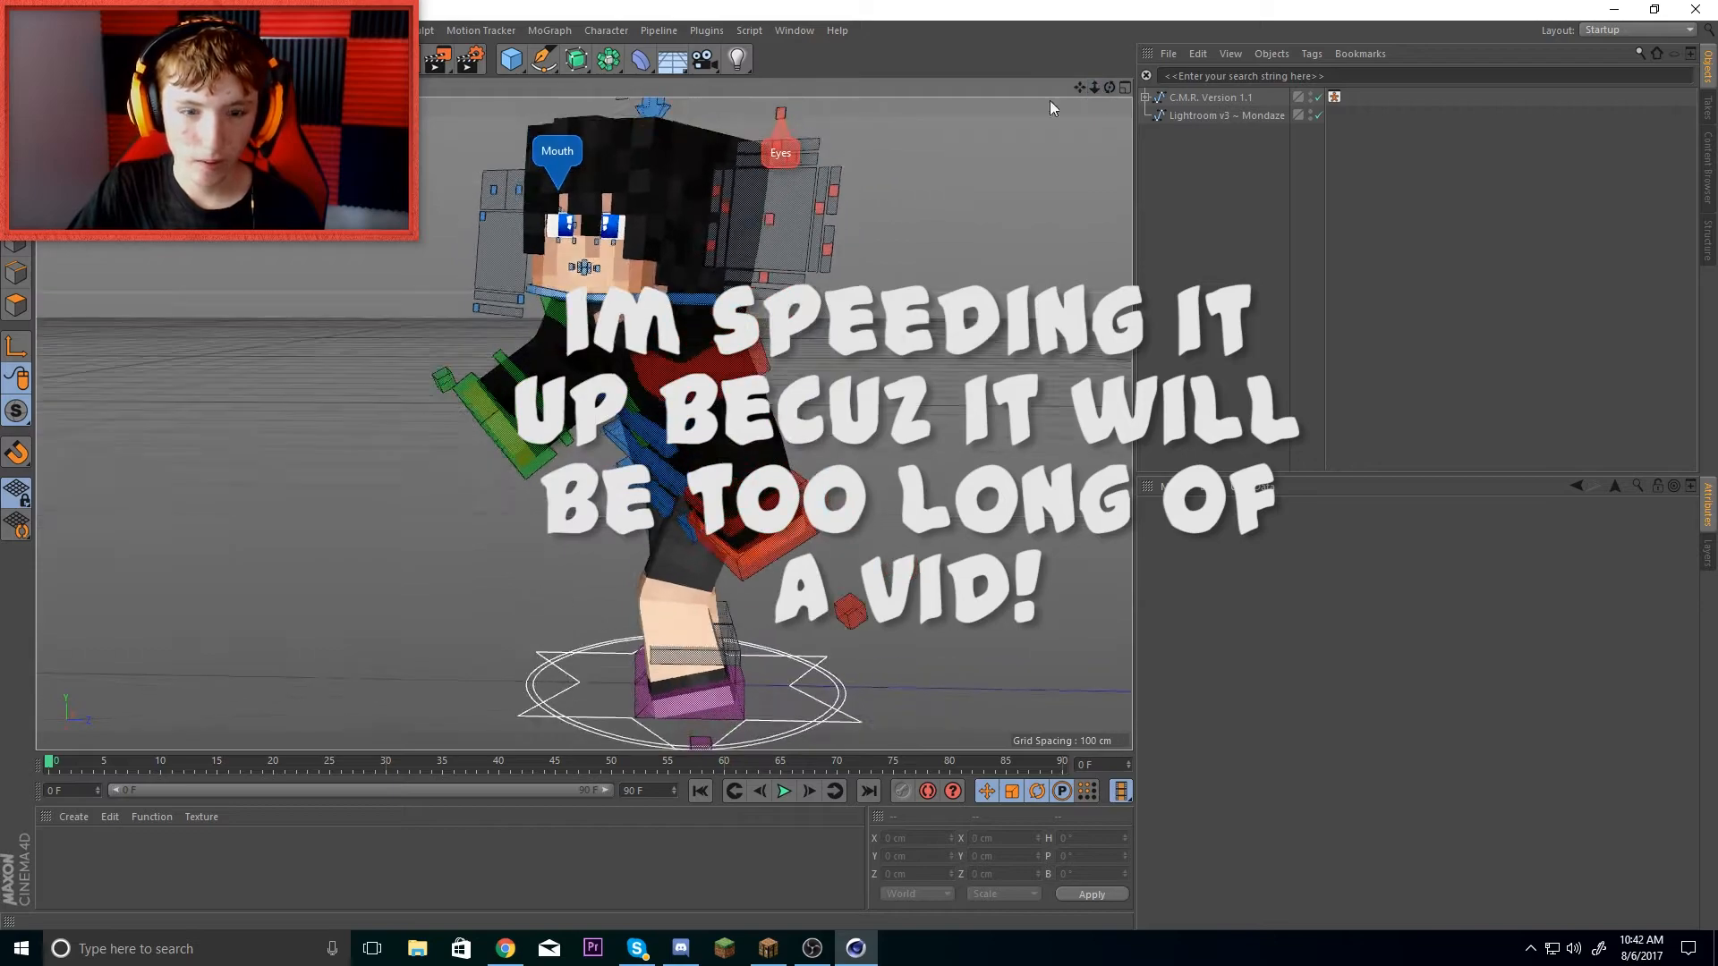
# - Move the green and red hand controls outward to pose both arms away from the body
pyautogui.press('e')
pyautogui.click(488, 416)
pyautogui.moveTo(452, 376); pyautogui.dragTo(433, 347)
pyautogui.click(779, 528)
pyautogui.moveTo(810, 500); pyautogui.dragTo(922, 412)
pyautogui.click(1227, 189)
# - Try to move the purple foot control to reposition the leg
pyautogui.moveTo(1110, 88); pyautogui.dragTo(1154, 103)
pyautogui.click(736, 667)
pyautogui.moveTo(750, 671); pyautogui.dragTo(666, 646)
pyautogui.click(1081, 146)
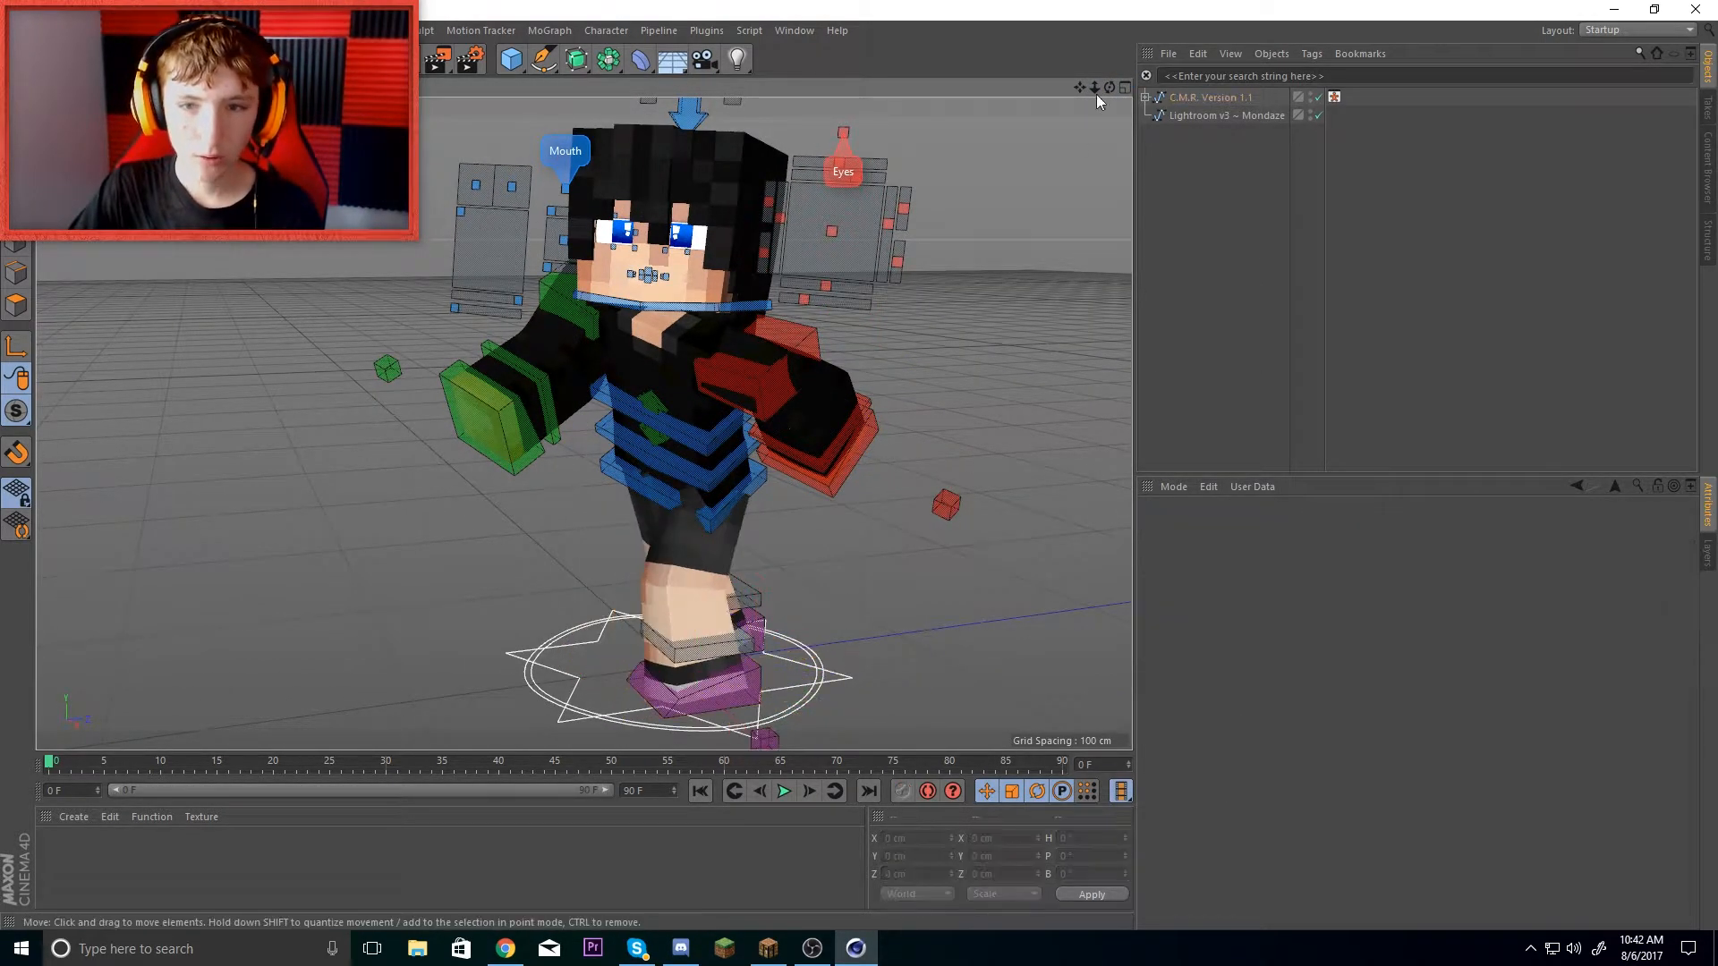
pyautogui.moveTo(1109, 88); pyautogui.dragTo(1244, 99)
pyautogui.hotkey('ctrl', 'z')
pyautogui.hotkey('ctrl', 'z')
# - Reposition the foot control along several axes so one leg bends back behind the body
pyautogui.moveTo(1110, 88)
pyautogui.mouseDown()
pyautogui.moveTo(994, 94)
pyautogui.moveTo(1101, 87)
pyautogui.mouseUp()
pyautogui.moveTo(435, 499); pyautogui.dragTo(435, 474)
pyautogui.moveTo(1110, 87); pyautogui.dragTo(806, 94)
pyautogui.moveTo(748, 698); pyautogui.dragTo(703, 646)
pyautogui.moveTo(1110, 88); pyautogui.dragTo(994, 89)
pyautogui.moveTo(696, 572); pyautogui.dragTo(696, 546)
pyautogui.moveTo(1109, 88); pyautogui.dragTo(1078, 58)
pyautogui.moveTo(536, 624); pyautogui.dragTo(559, 625)
pyautogui.moveTo(1112, 88); pyautogui.dragTo(984, 90)
pyautogui.click(1074, 143)
# - Rotate C.controlBack to about H 14.2°, P 7.3°, B -8.9° to tilt the upper body
pyautogui.moveTo(1112, 86)
pyautogui.mouseDown()
pyautogui.moveTo(1079, 85)
pyautogui.moveTo(1114, 87)
pyautogui.mouseUp()
pyautogui.click(576, 443)
pyautogui.press('r')
pyautogui.moveTo(575, 447); pyautogui.dragTo(1007, 616)
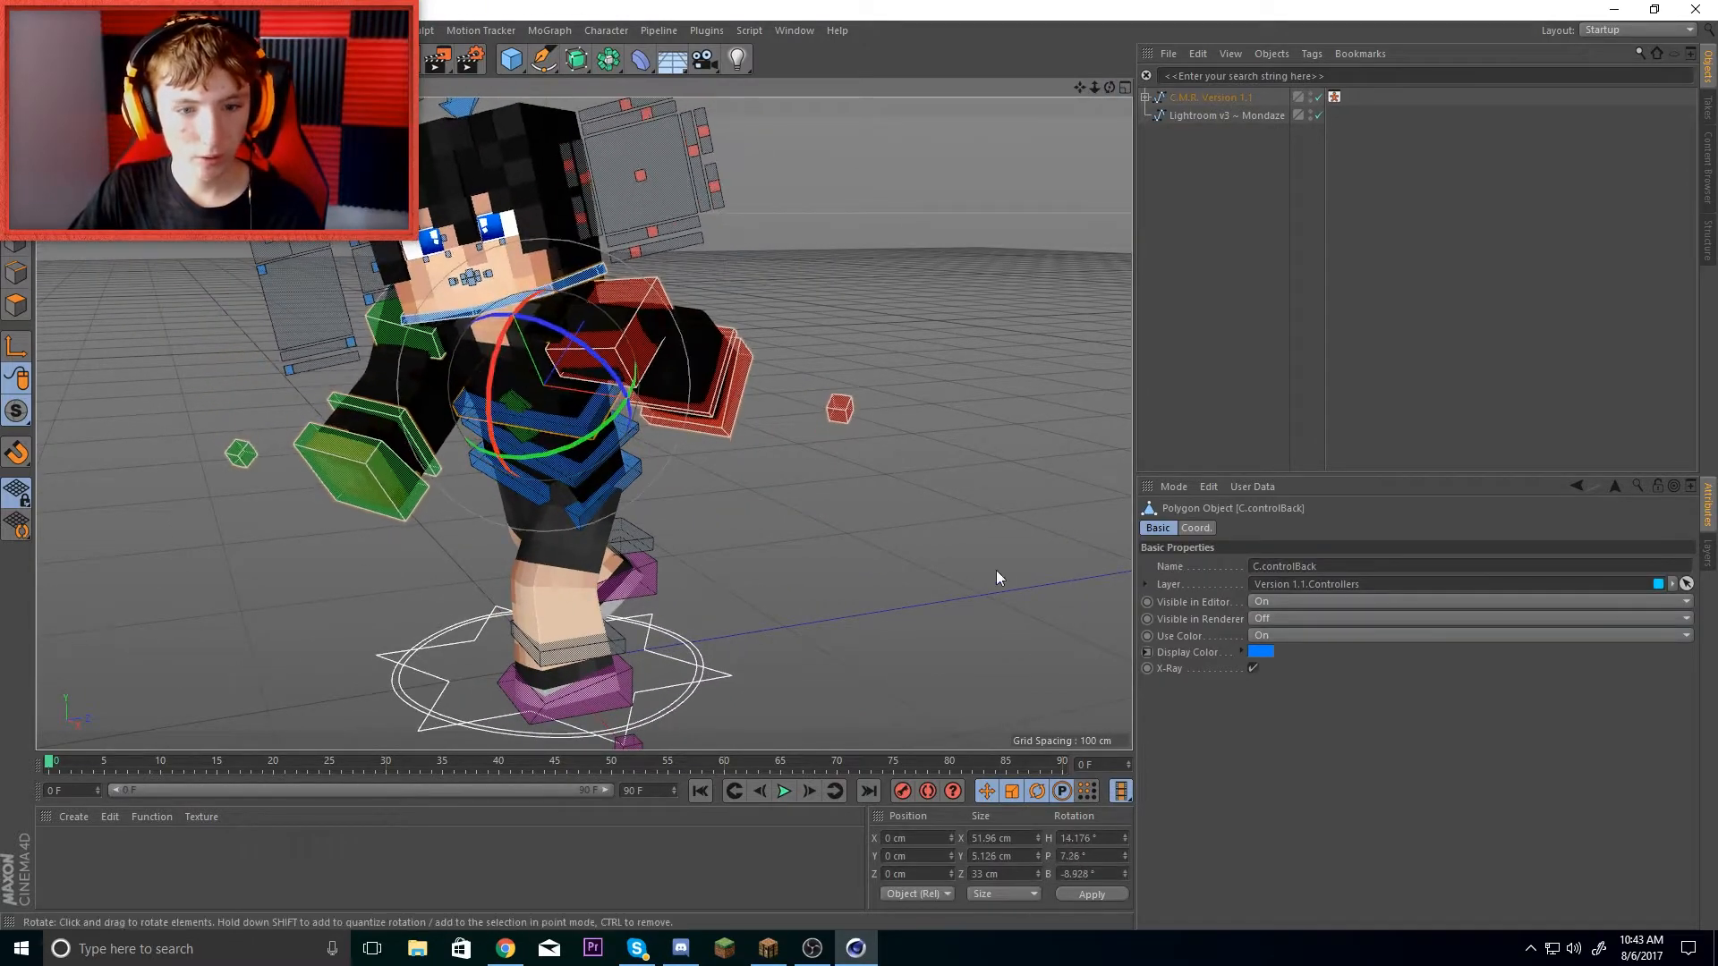
# - Adjust the green and red hand controls slightly to refine both arm positions
pyautogui.moveTo(1109, 88); pyautogui.dragTo(1108, 82)
pyautogui.click(367, 470)
pyautogui.press('e')
pyautogui.moveTo(419, 467); pyautogui.dragTo(430, 457)
pyautogui.click(712, 407)
pyautogui.moveTo(676, 300); pyautogui.dragTo(668, 276)
# - Rotate the blue neck control to turn and tilt the character's head
pyautogui.click(564, 279)
pyautogui.press('r')
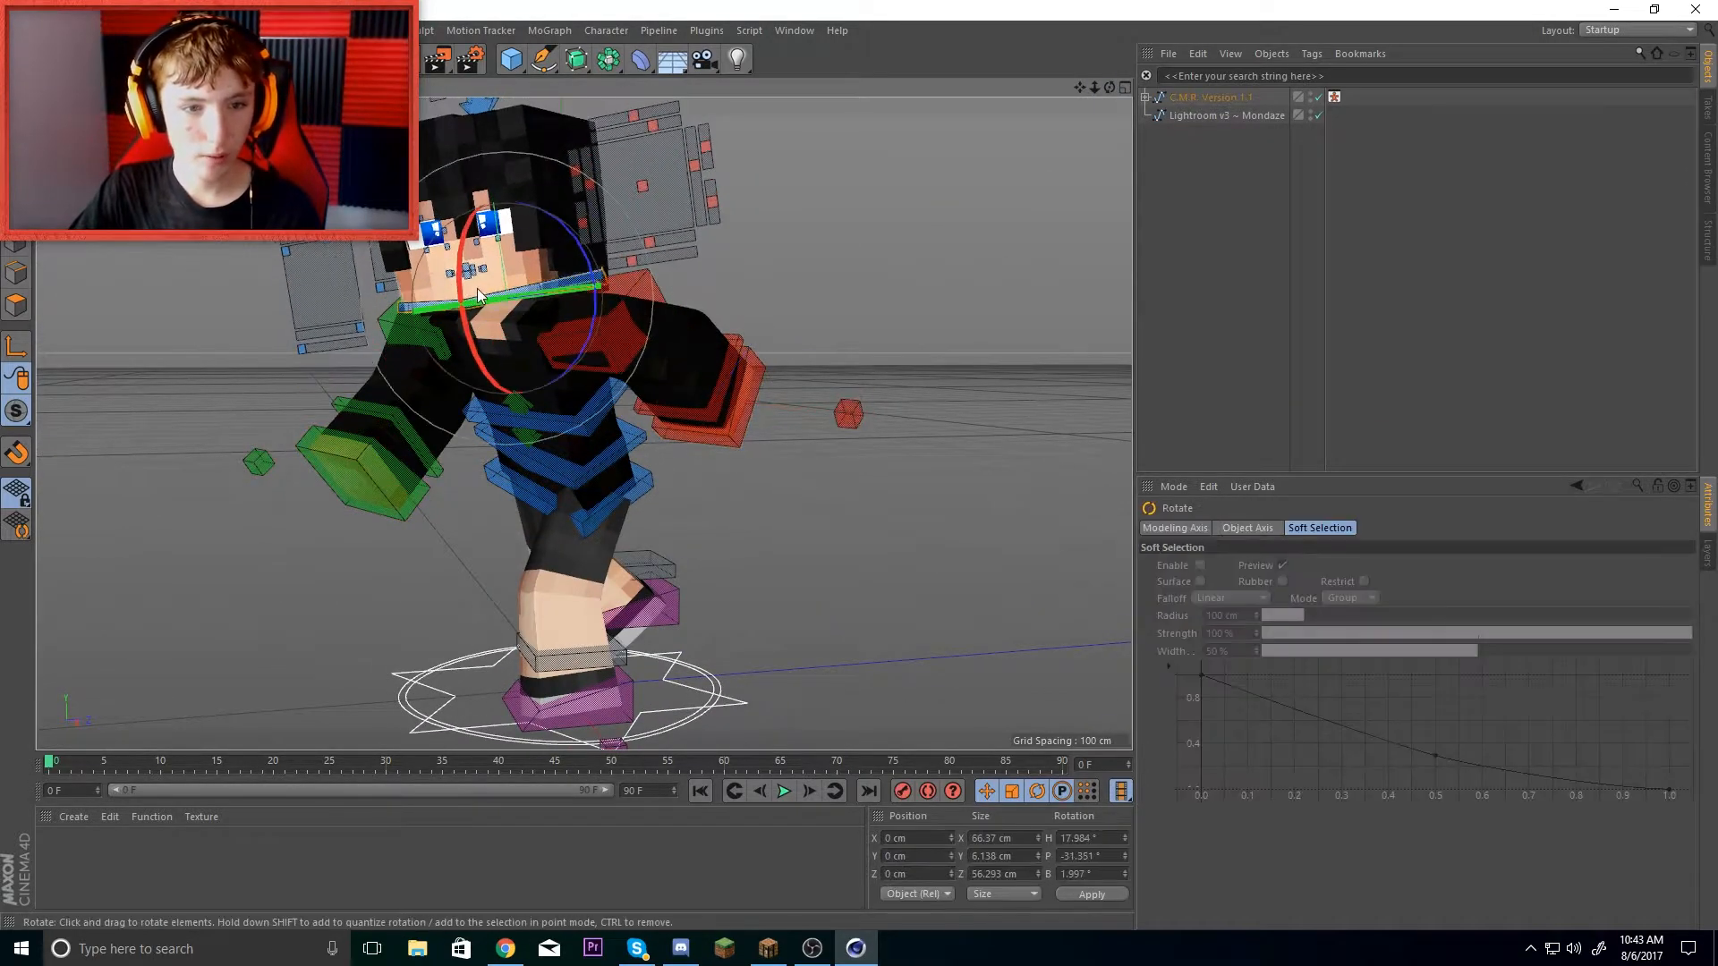
pyautogui.moveTo(573, 206); pyautogui.dragTo(879, 223)
pyautogui.moveTo(1109, 88); pyautogui.dragTo(1106, 143)
pyautogui.click(585, 184)
pyautogui.hotkey('ctrl', 'z')
pyautogui.hotkey('ctrl', 'z')
pyautogui.hotkey('ctrl', 'z')
pyautogui.hotkey('ctrl', 'z')
pyautogui.moveTo(602, 288); pyautogui.dragTo(695, 173)
# - Set the Right Arm bend of the C.M.R. rig to Round
pyautogui.click(1211, 96)
pyautogui.click(1707, 553)
pyautogui.click(1708, 506)
pyautogui.scroll(-5, 1575, 626)
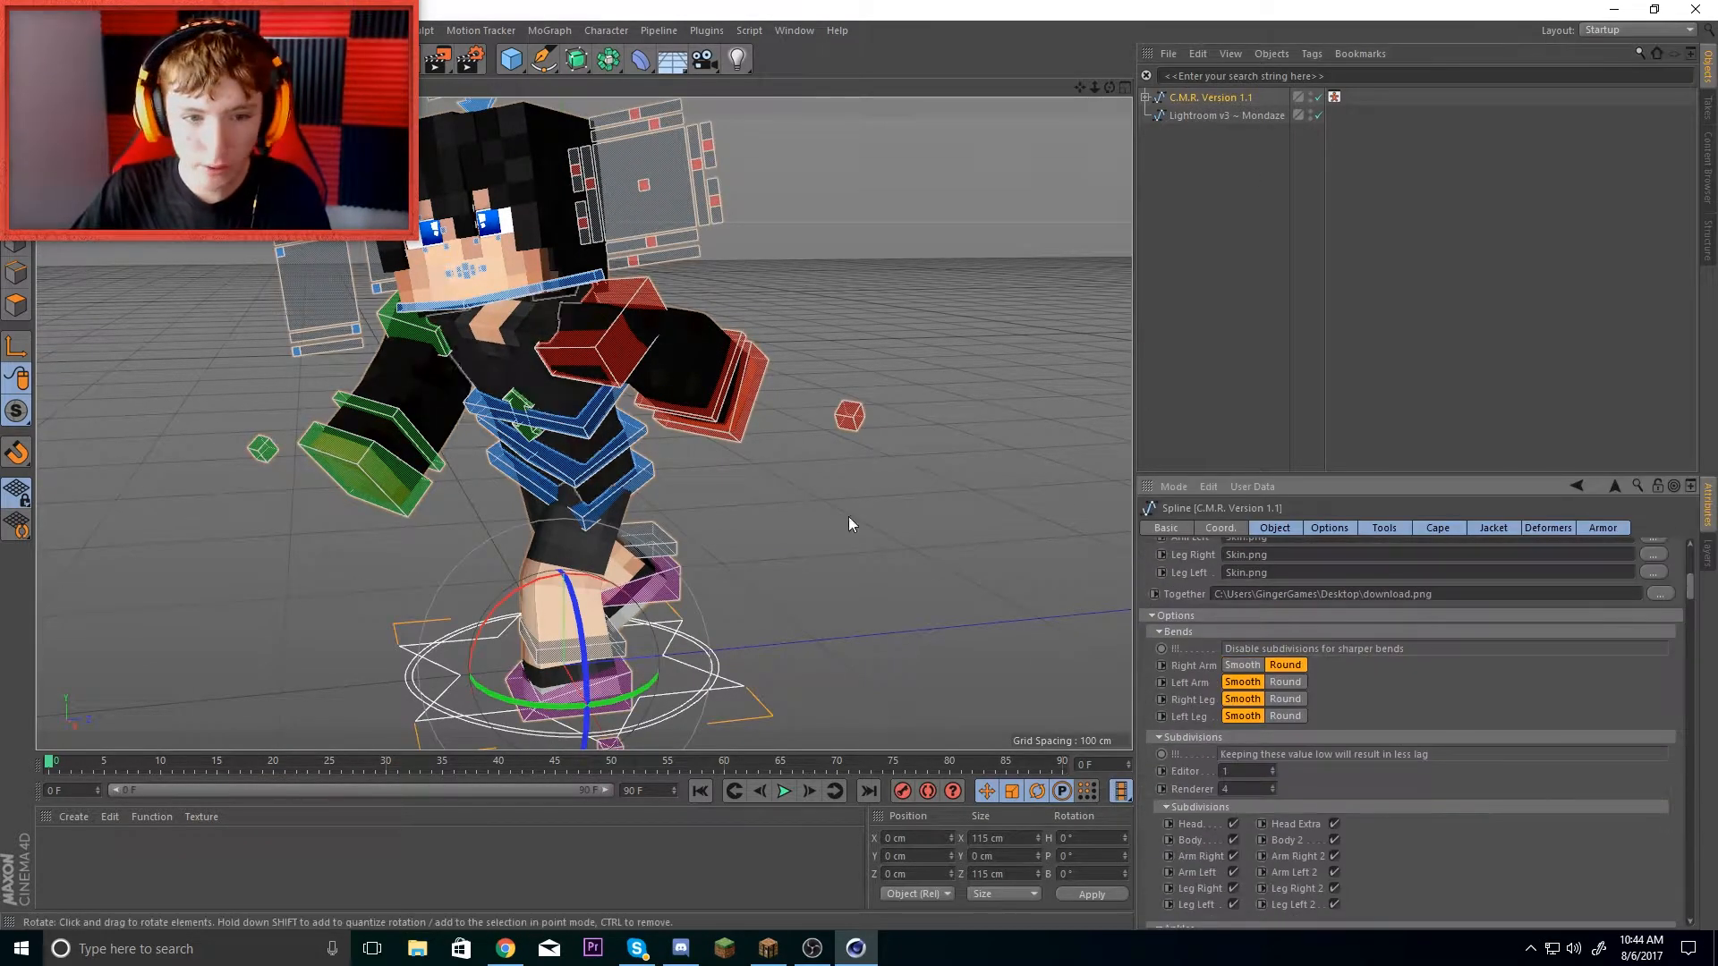
# - Raise the purple control of the rear foot to lift the back leg
pyautogui.click(646, 591)
pyautogui.press('e')
pyautogui.moveTo(626, 559); pyautogui.dragTo(624, 532)
pyautogui.press('r')
pyautogui.click(603, 660)
pyautogui.click(513, 589)
# - Start a test render of the posed character in the Picture Viewer and close it
pyautogui.moveTo(1077, 89); pyautogui.dragTo(1136, 107)
pyautogui.click(467, 61)
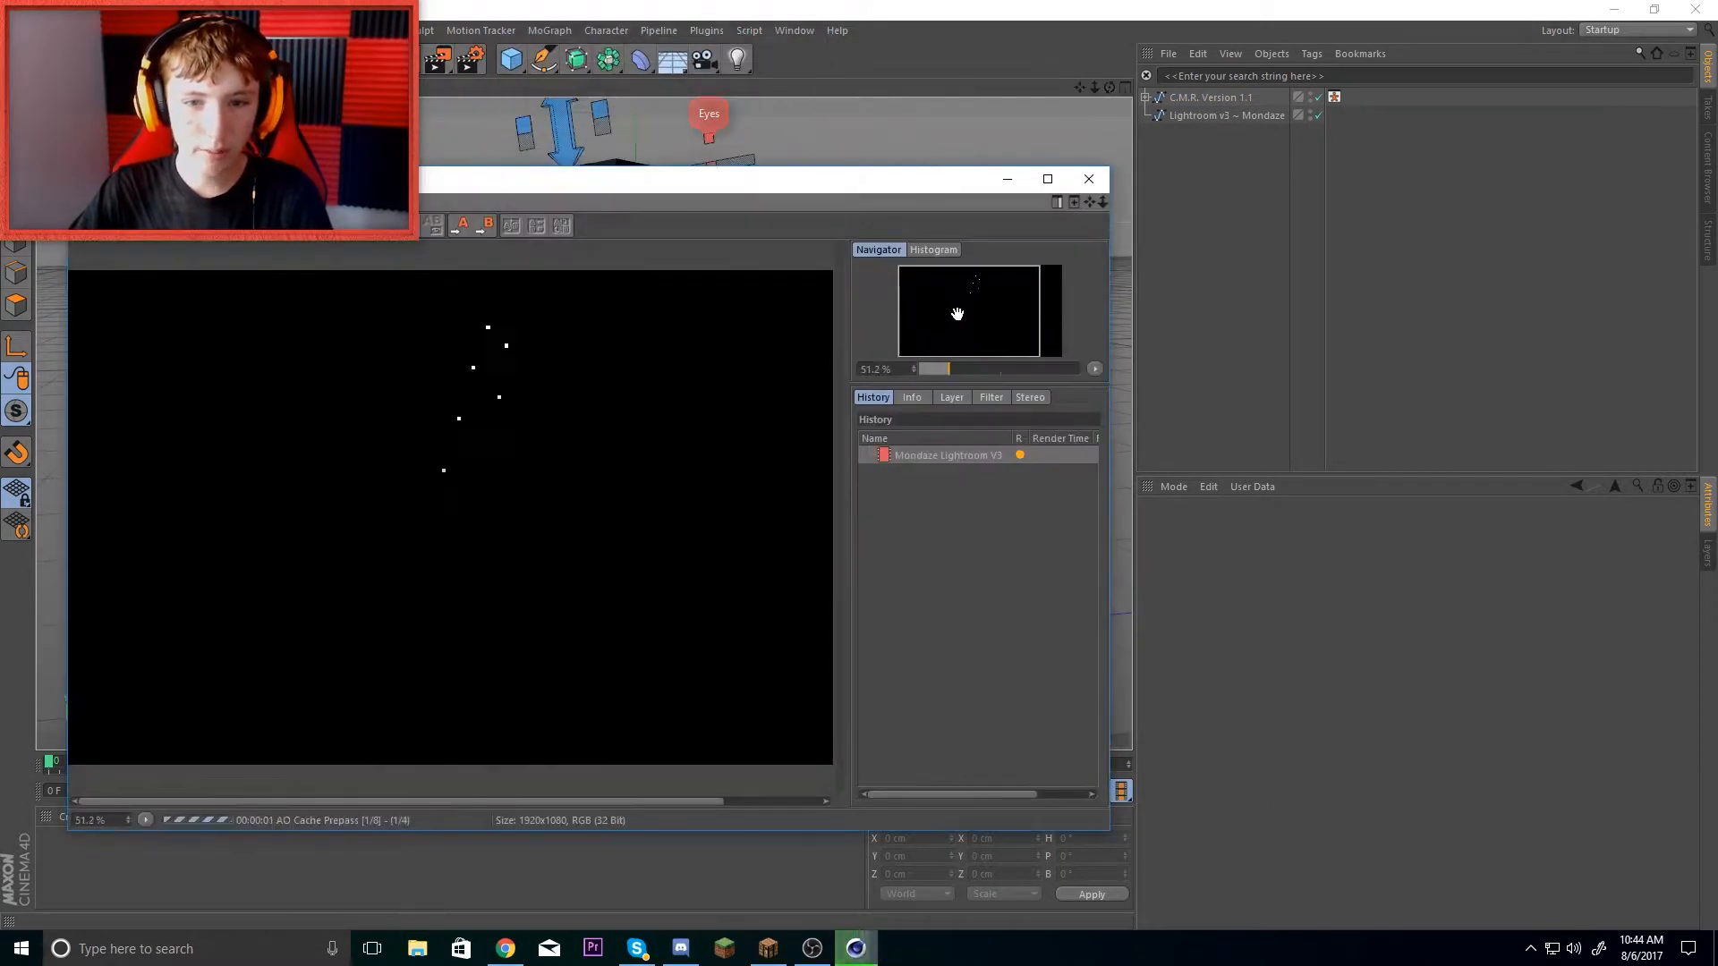
pyautogui.click(1085, 179)
pyautogui.click(1145, 97)
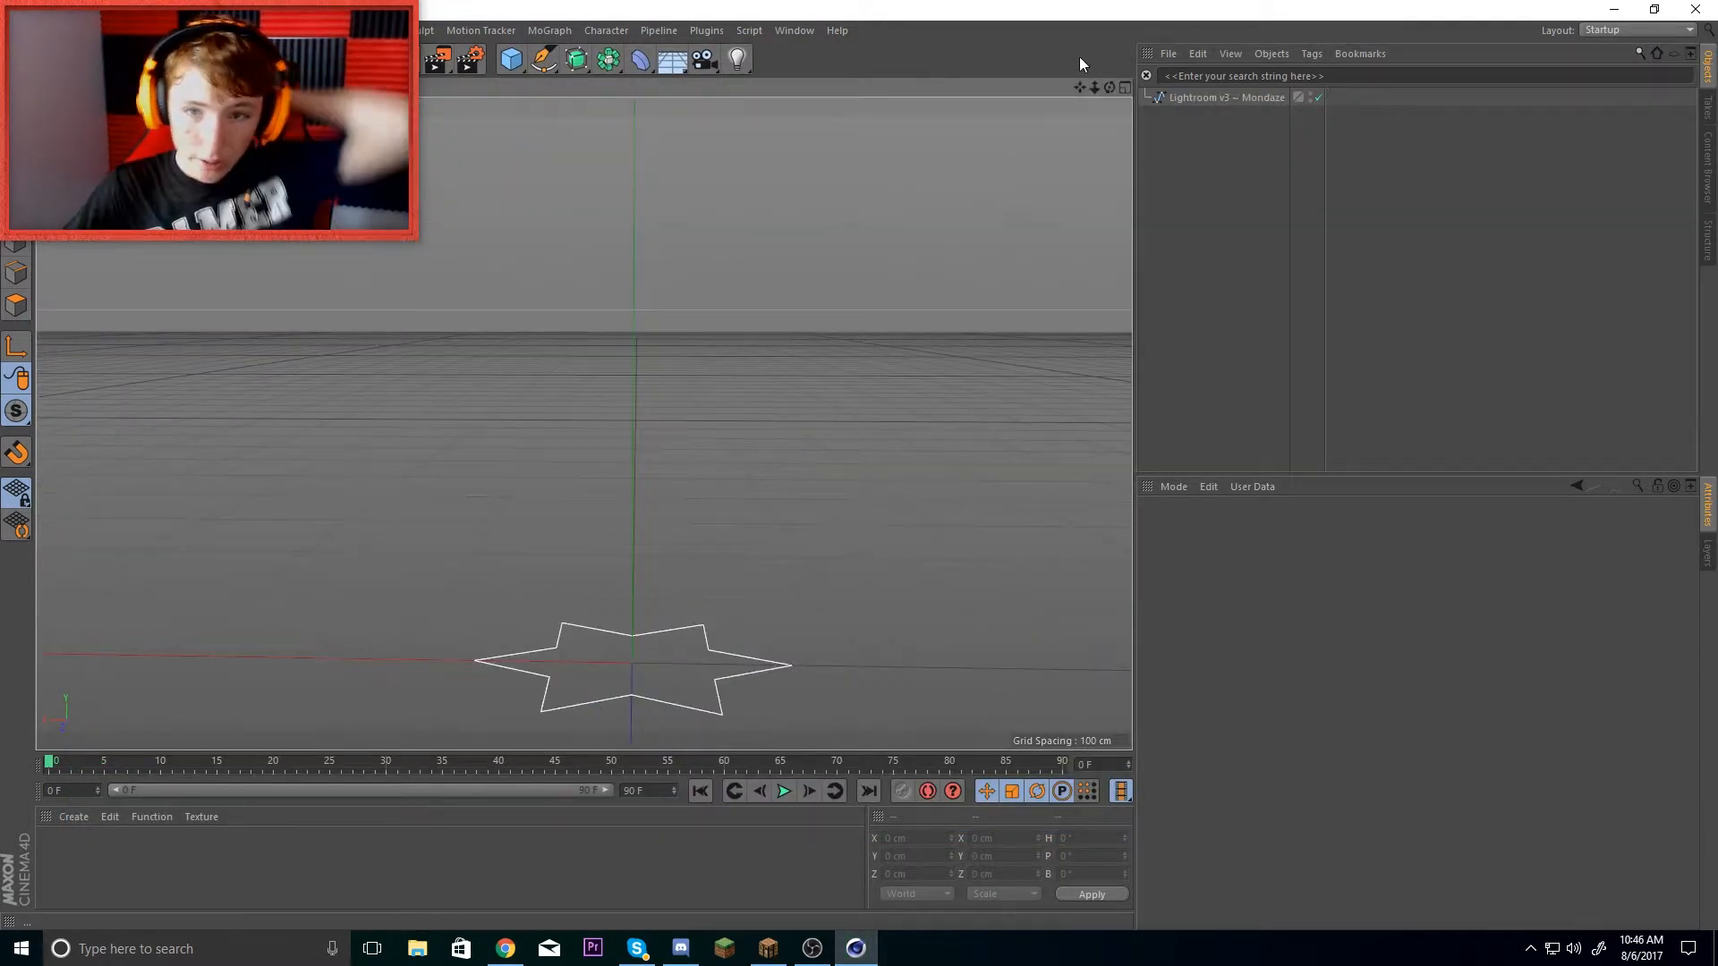
# - Add a MoText object to the scene containing only the Lightroom
pyautogui.moveTo(1095, 86); pyautogui.dragTo(1097, 60)
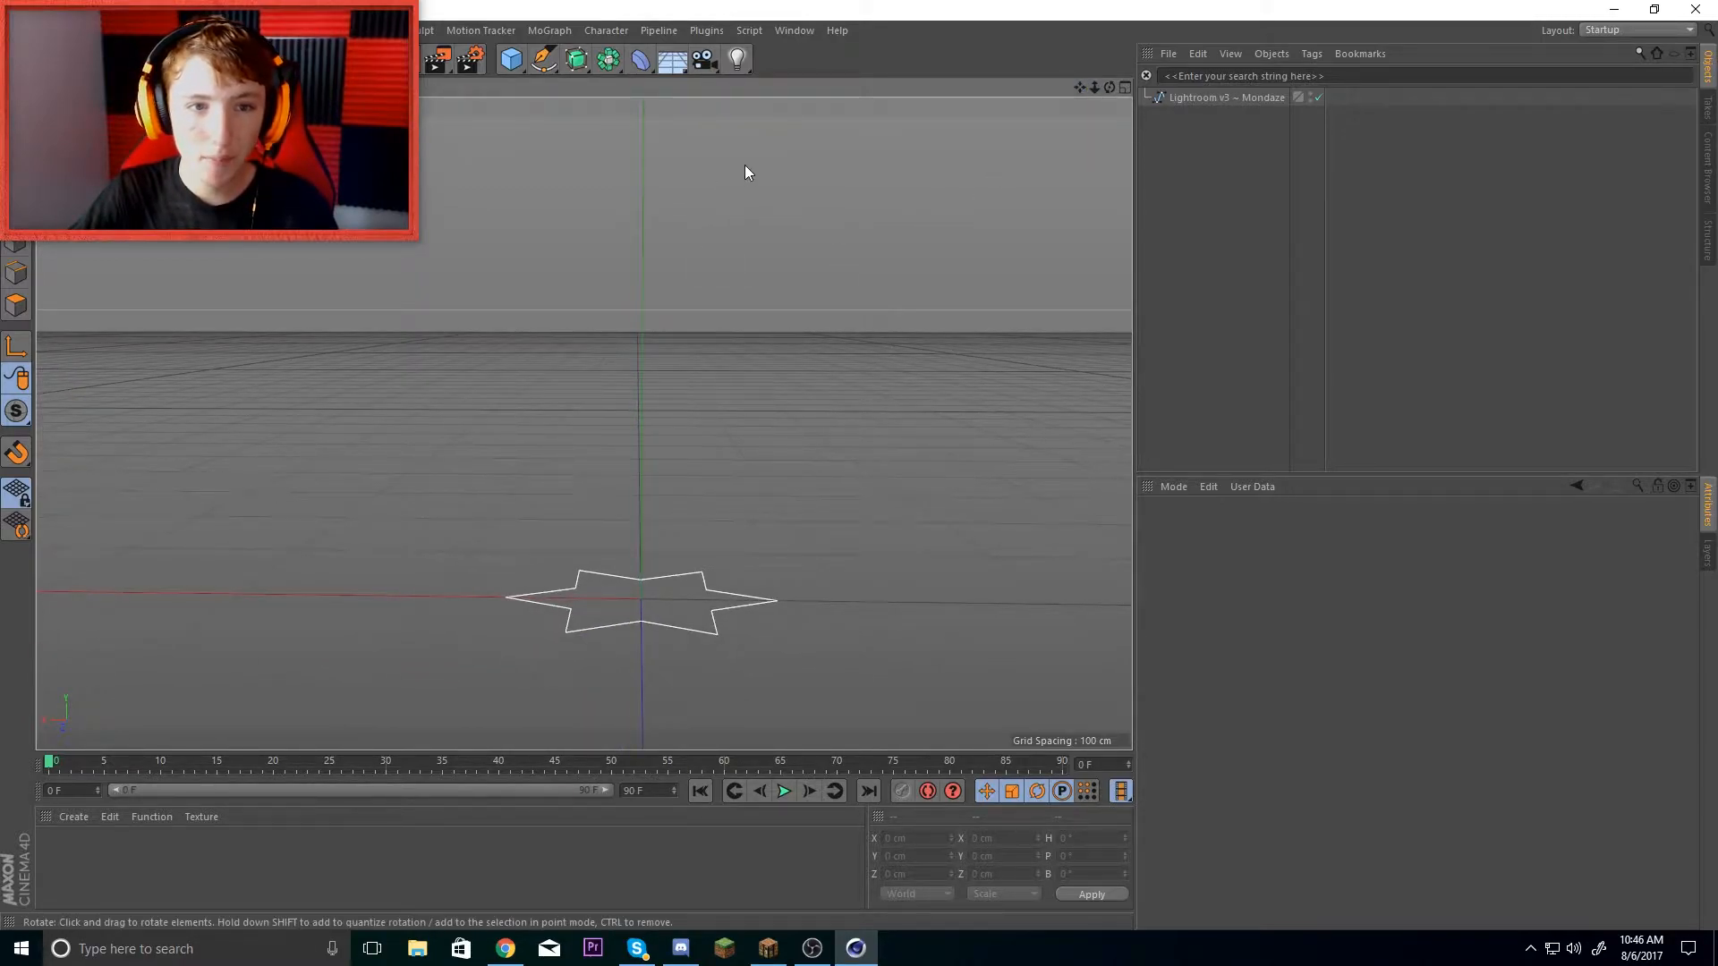
pyautogui.click(542, 32)
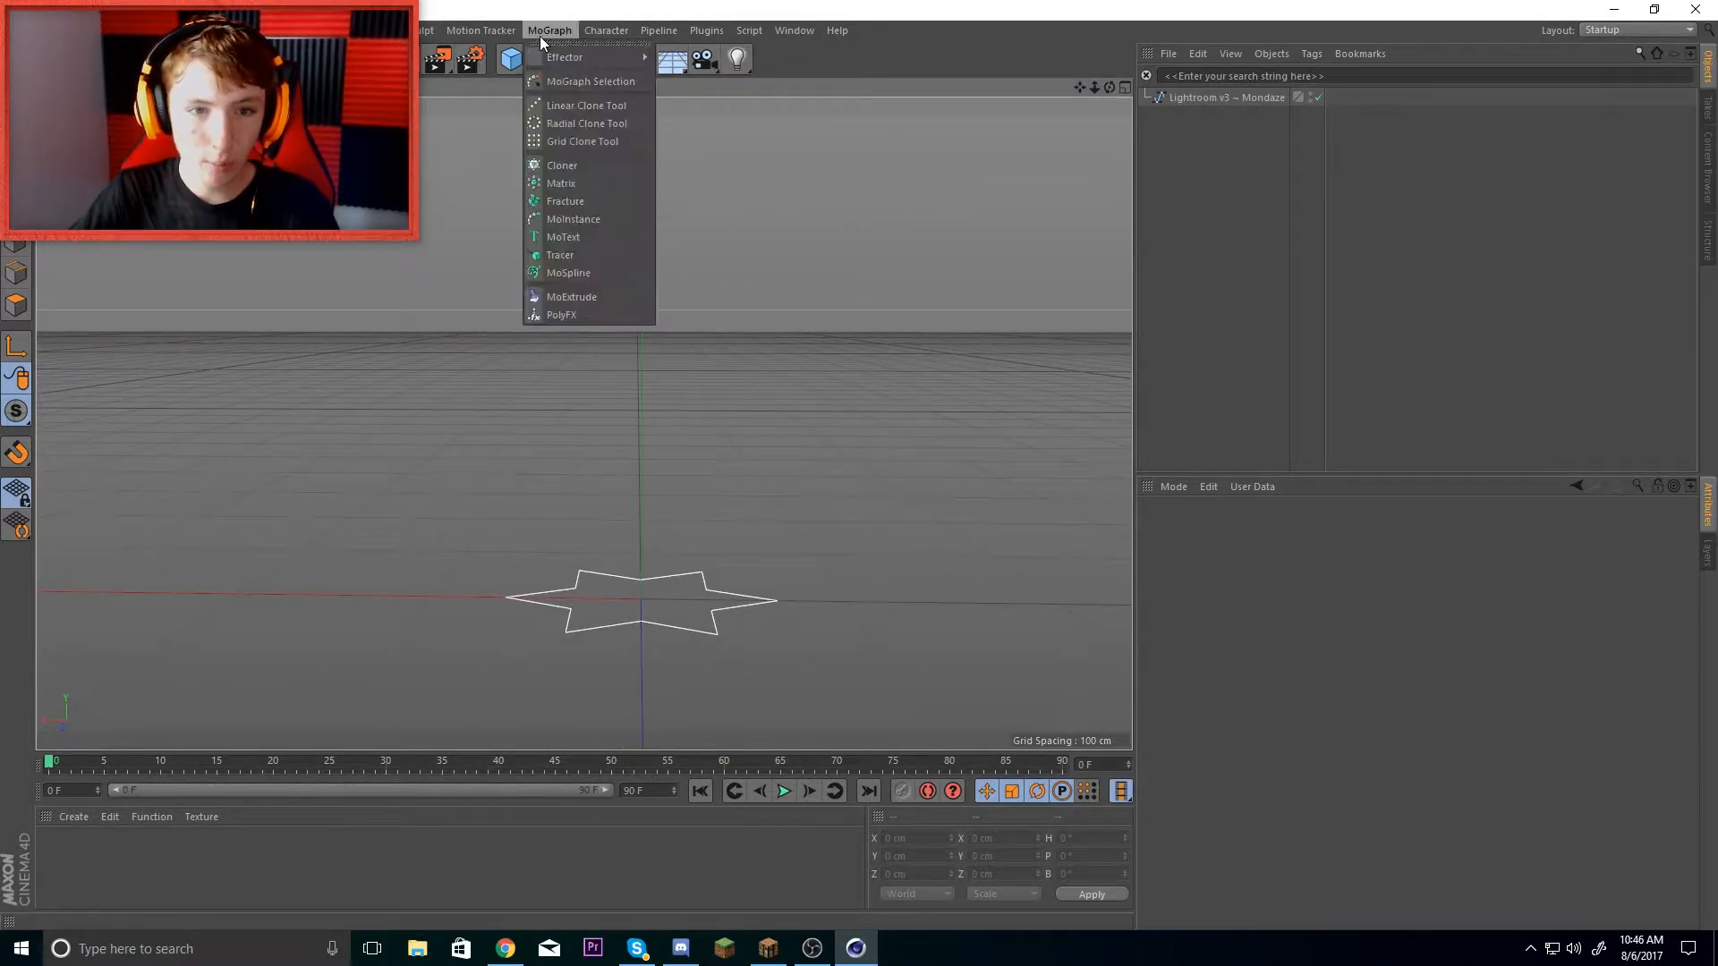
pyautogui.click(565, 238)
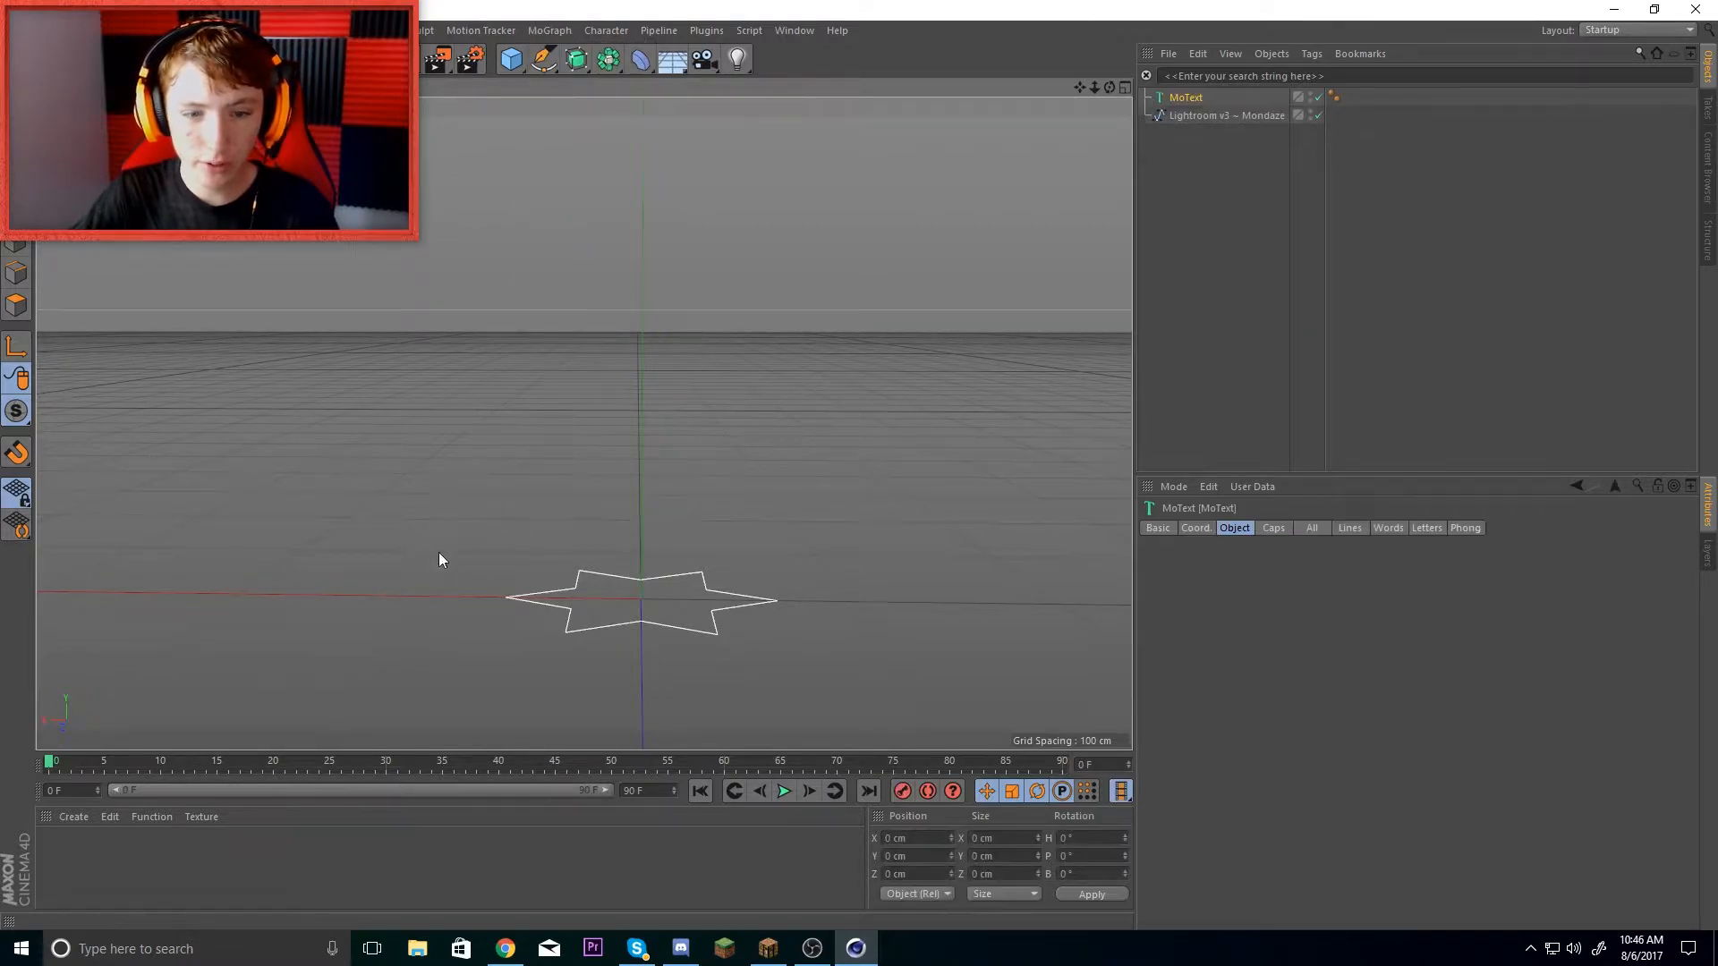
# - Replace the MoText object's default text with the person's first name and set its alignment to Middle
pyautogui.moveTo(1110, 85); pyautogui.dragTo(1318, 94)
pyautogui.click(1231, 618)
pyautogui.hotkey('ctrl', 'a')
pyautogui.press('BackSpace')
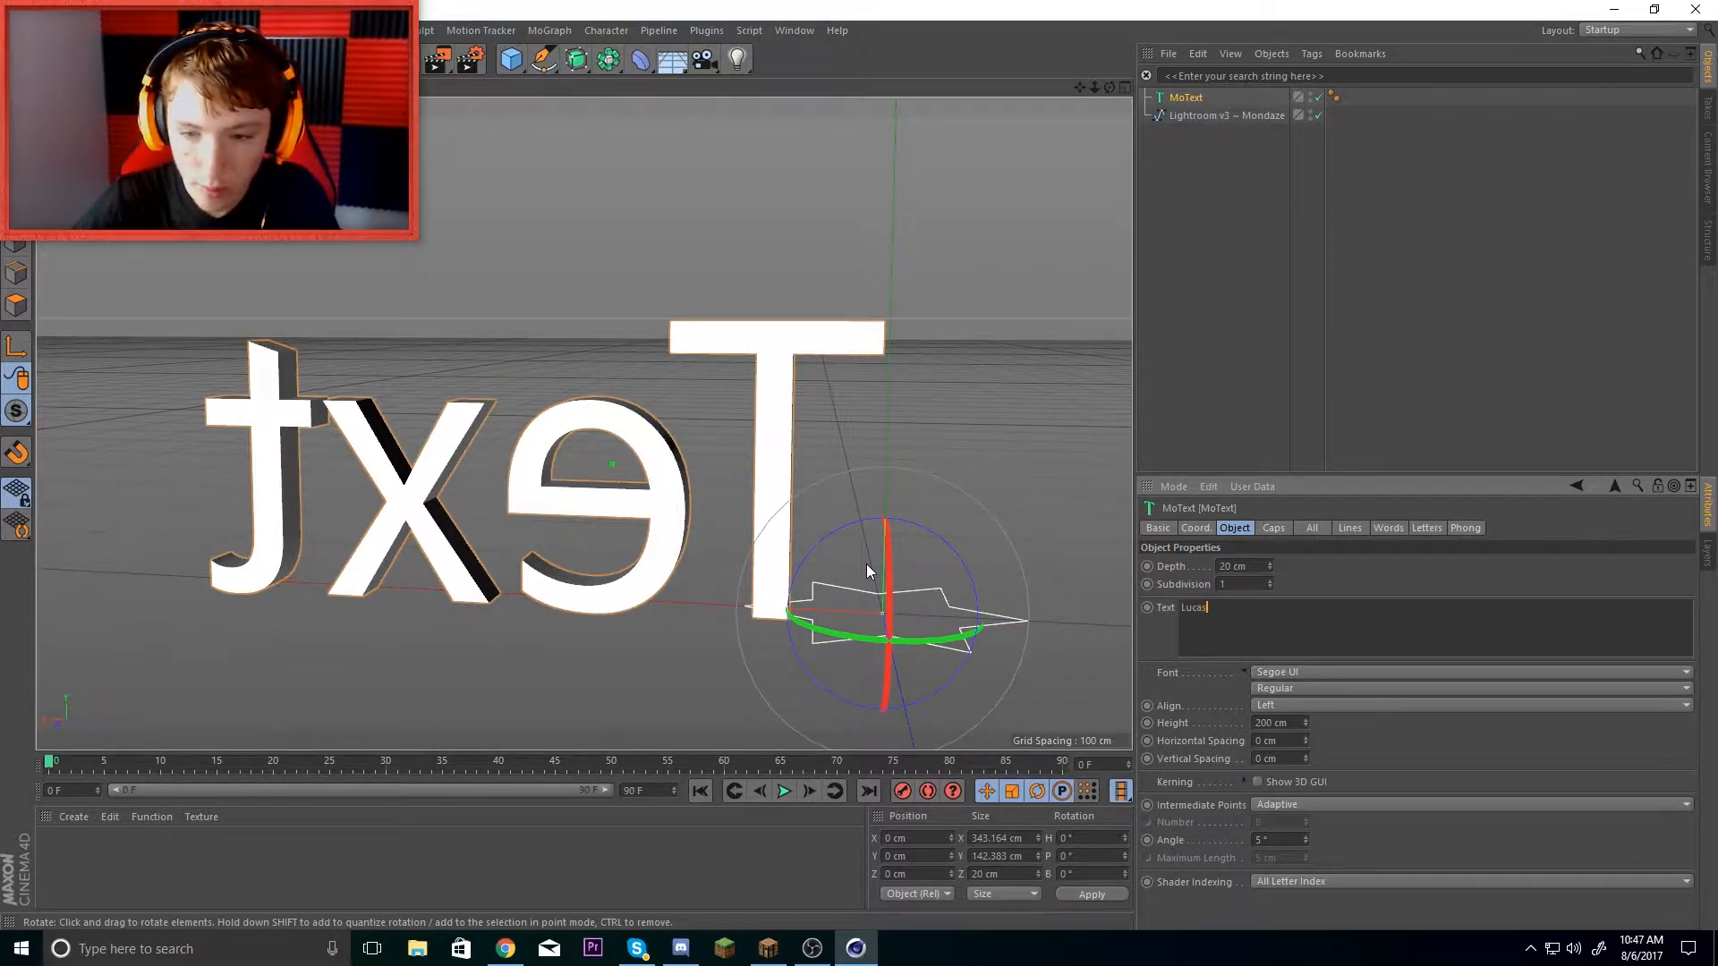
pyautogui.click(1297, 705)
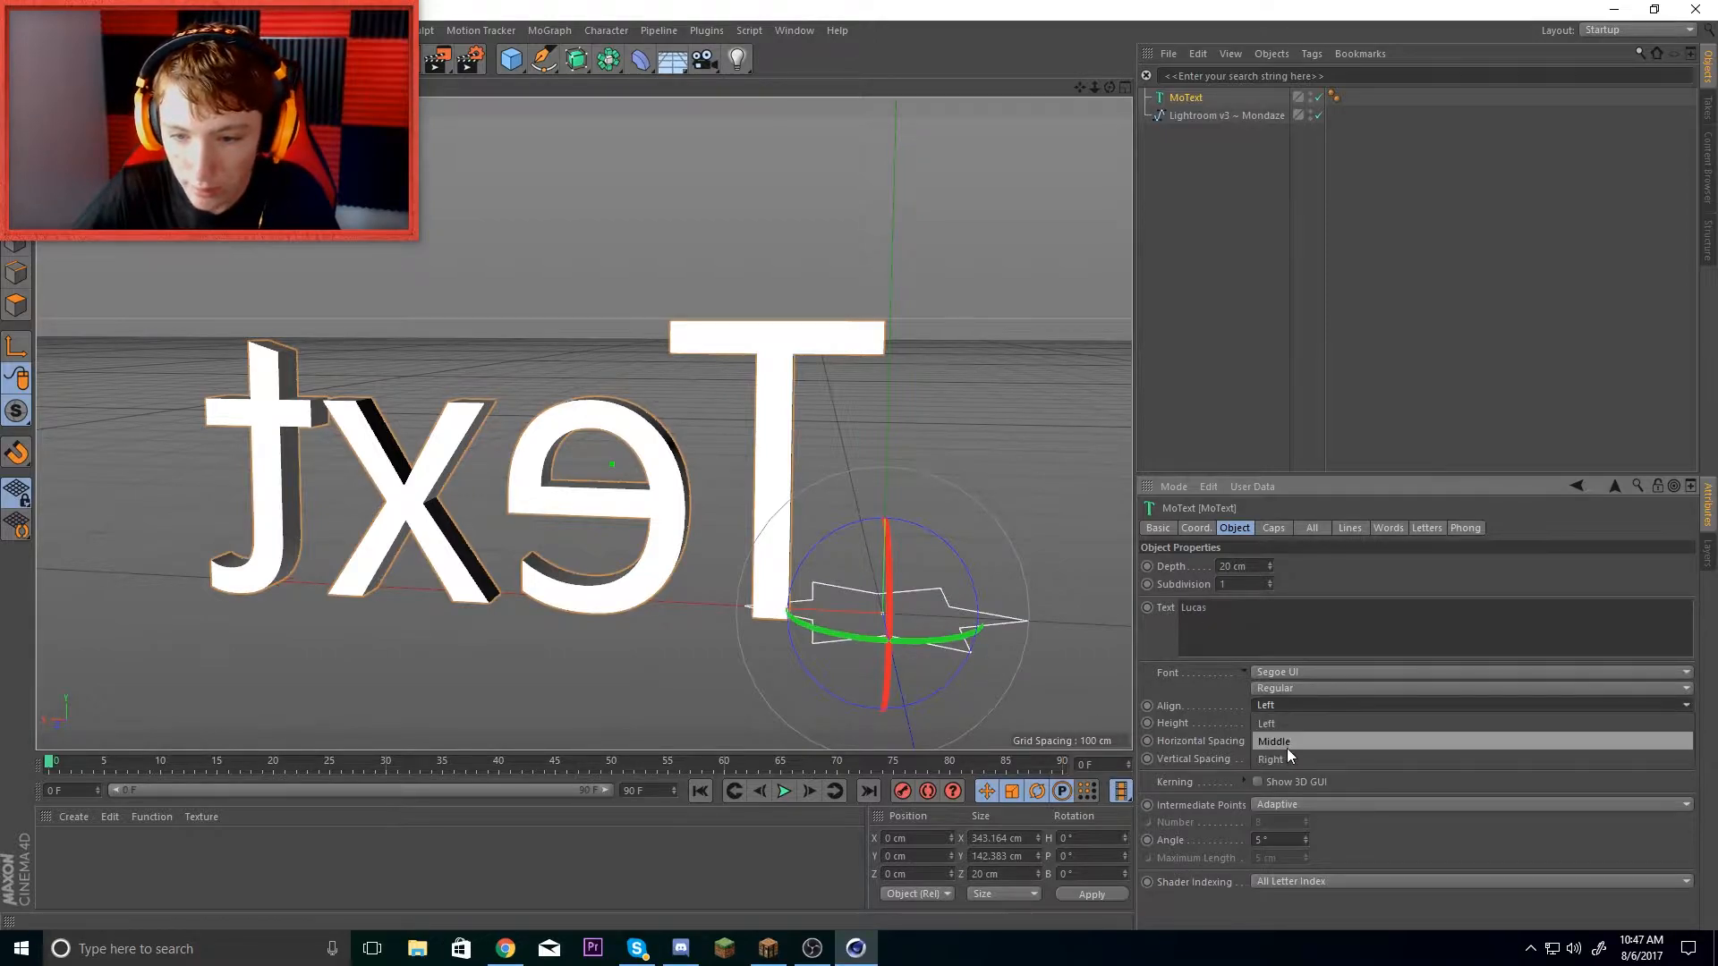
pyautogui.click(1287, 742)
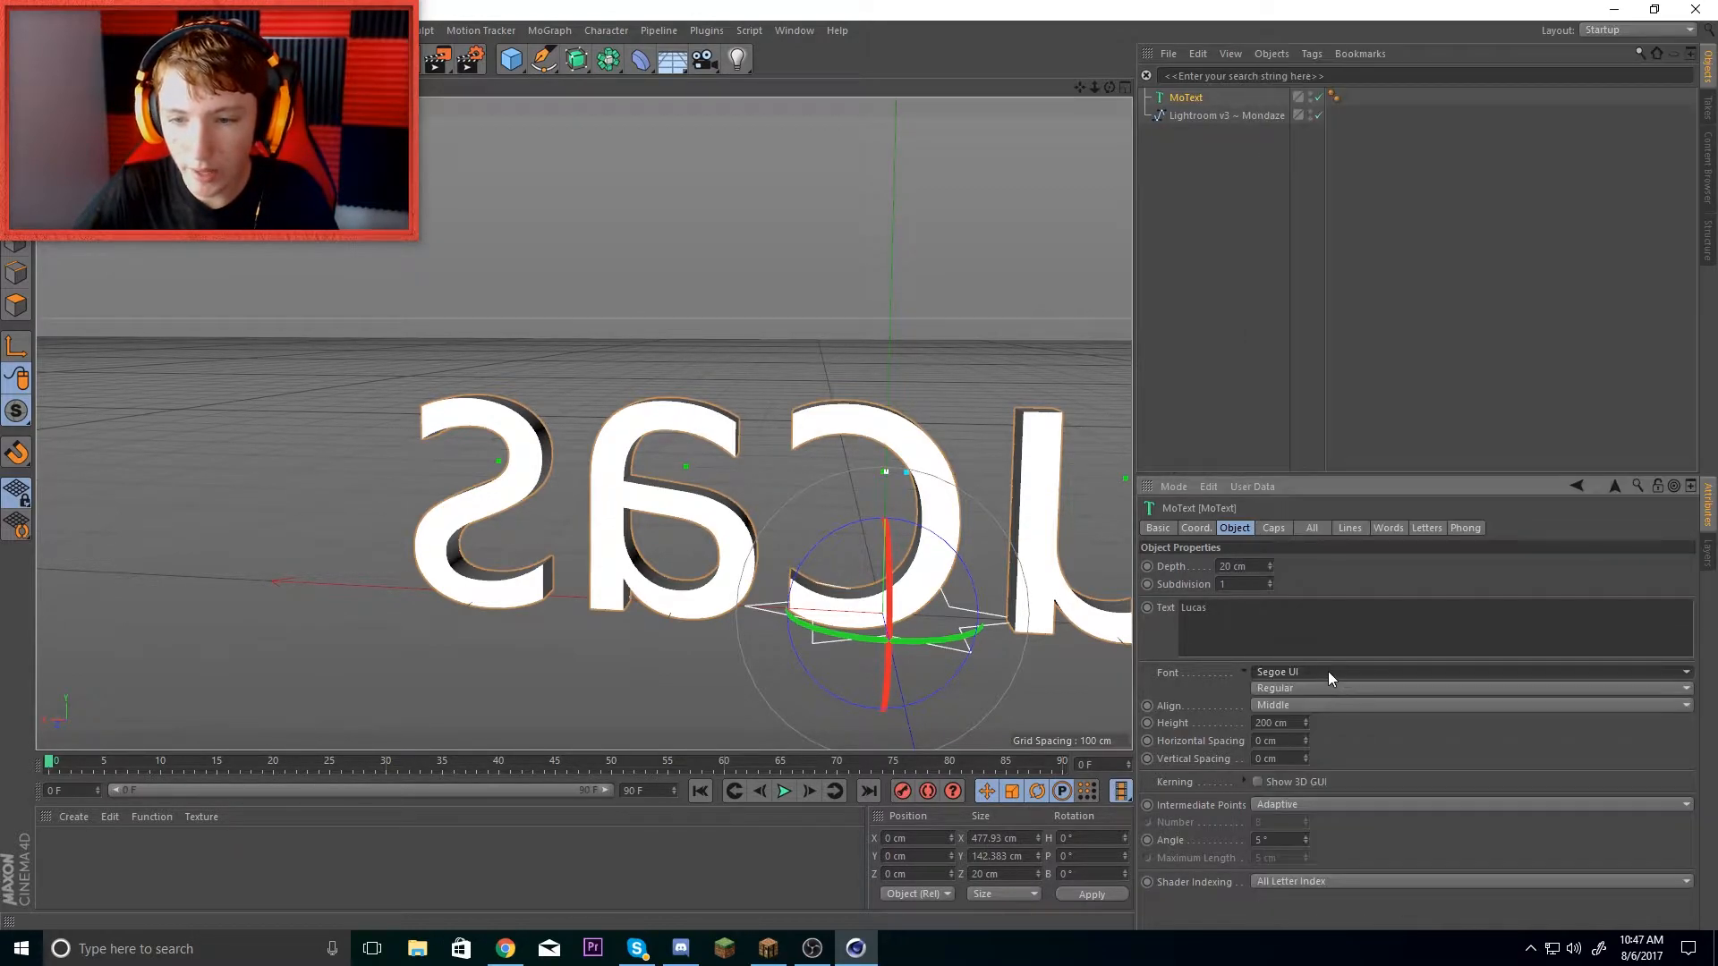
# - Set the MoText font to Plump
pyautogui.click(1326, 675)
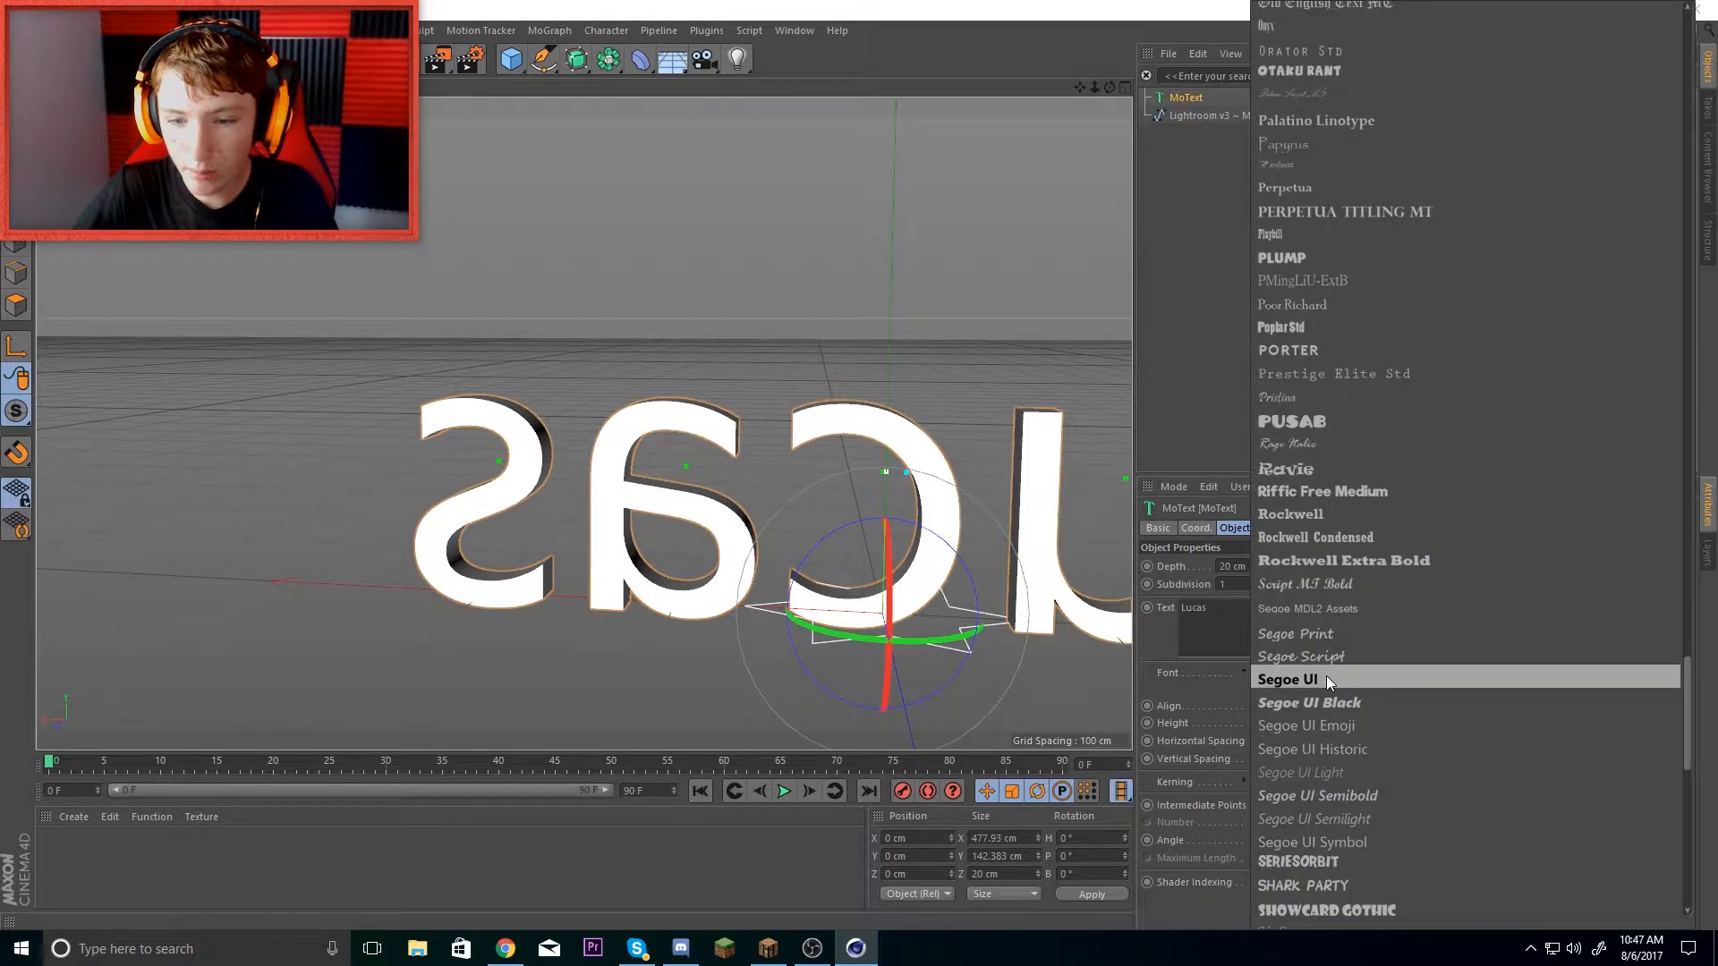
pyautogui.click(1319, 260)
pyautogui.moveTo(1094, 85); pyautogui.dragTo(836, 153)
pyautogui.moveTo(1100, 87); pyautogui.dragTo(1021, 96)
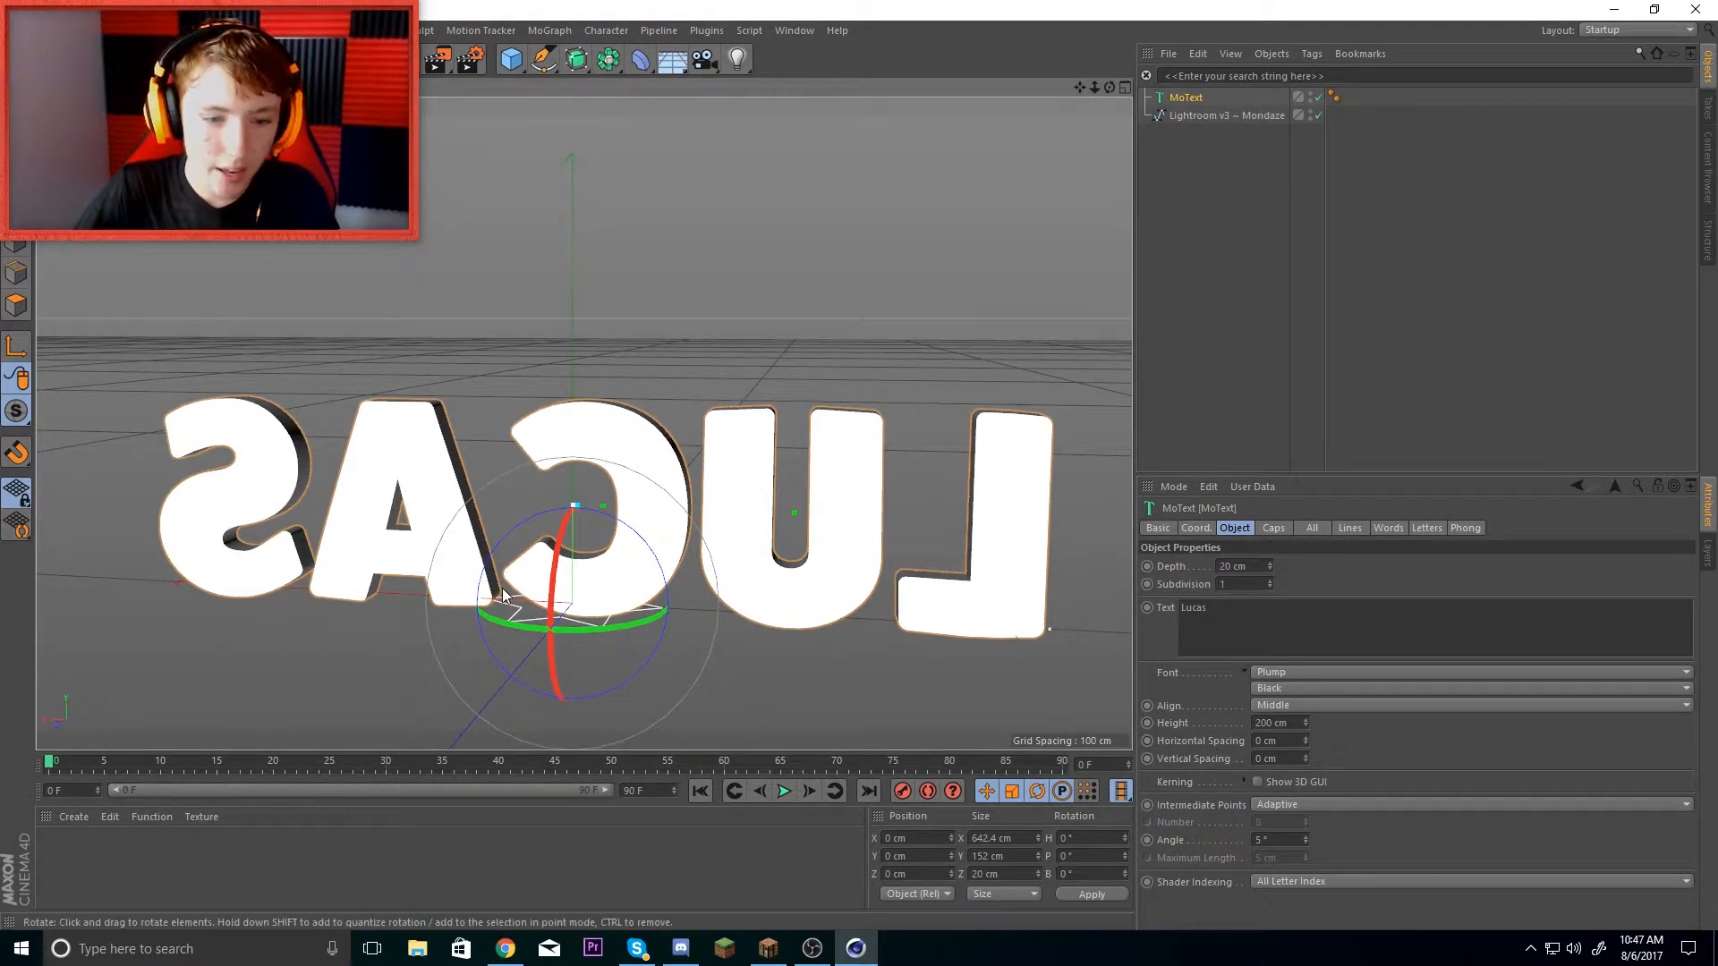
# - Rotate the text to a heading of about -162° so it reads forwards, and set its depth to 50 cm
pyautogui.moveTo(605, 632); pyautogui.dragTo(79, 589)
pyautogui.moveTo(546, 631); pyautogui.dragTo(468, 631)
pyautogui.click(1250, 626)
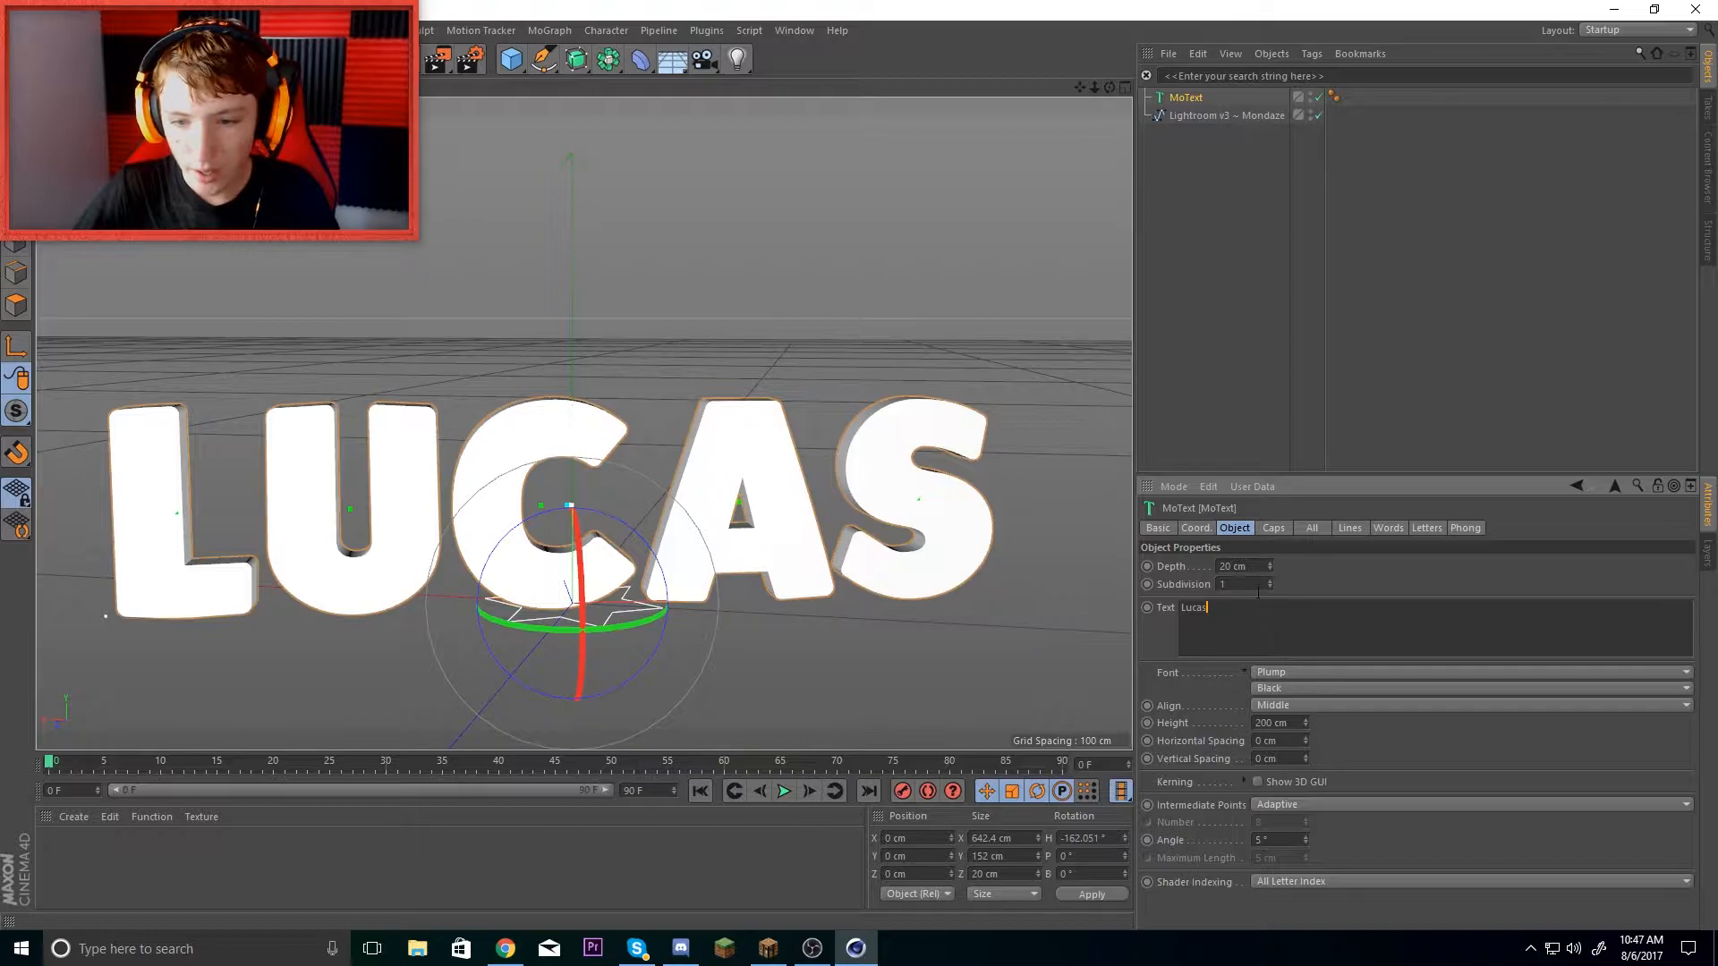
pyautogui.write('50')
pyautogui.press('Return')
pyautogui.click(989, 609)
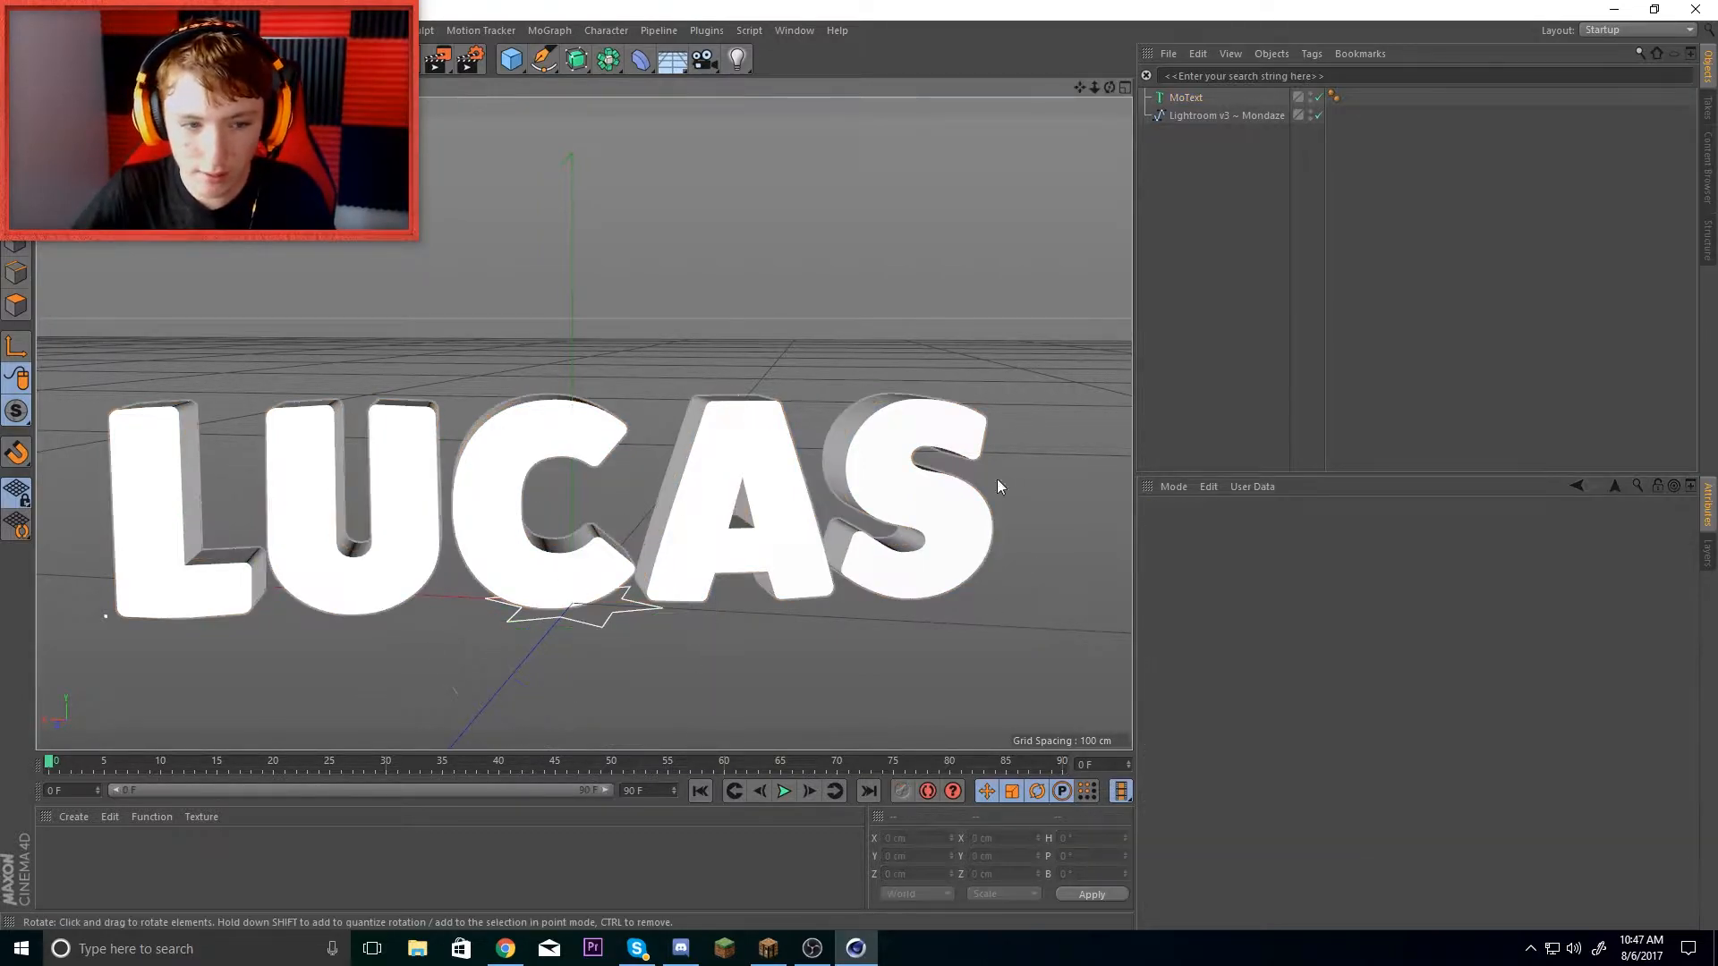
# - Open the Blocks & Items 3D library from the Downloads folder
pyautogui.click(18, 29)
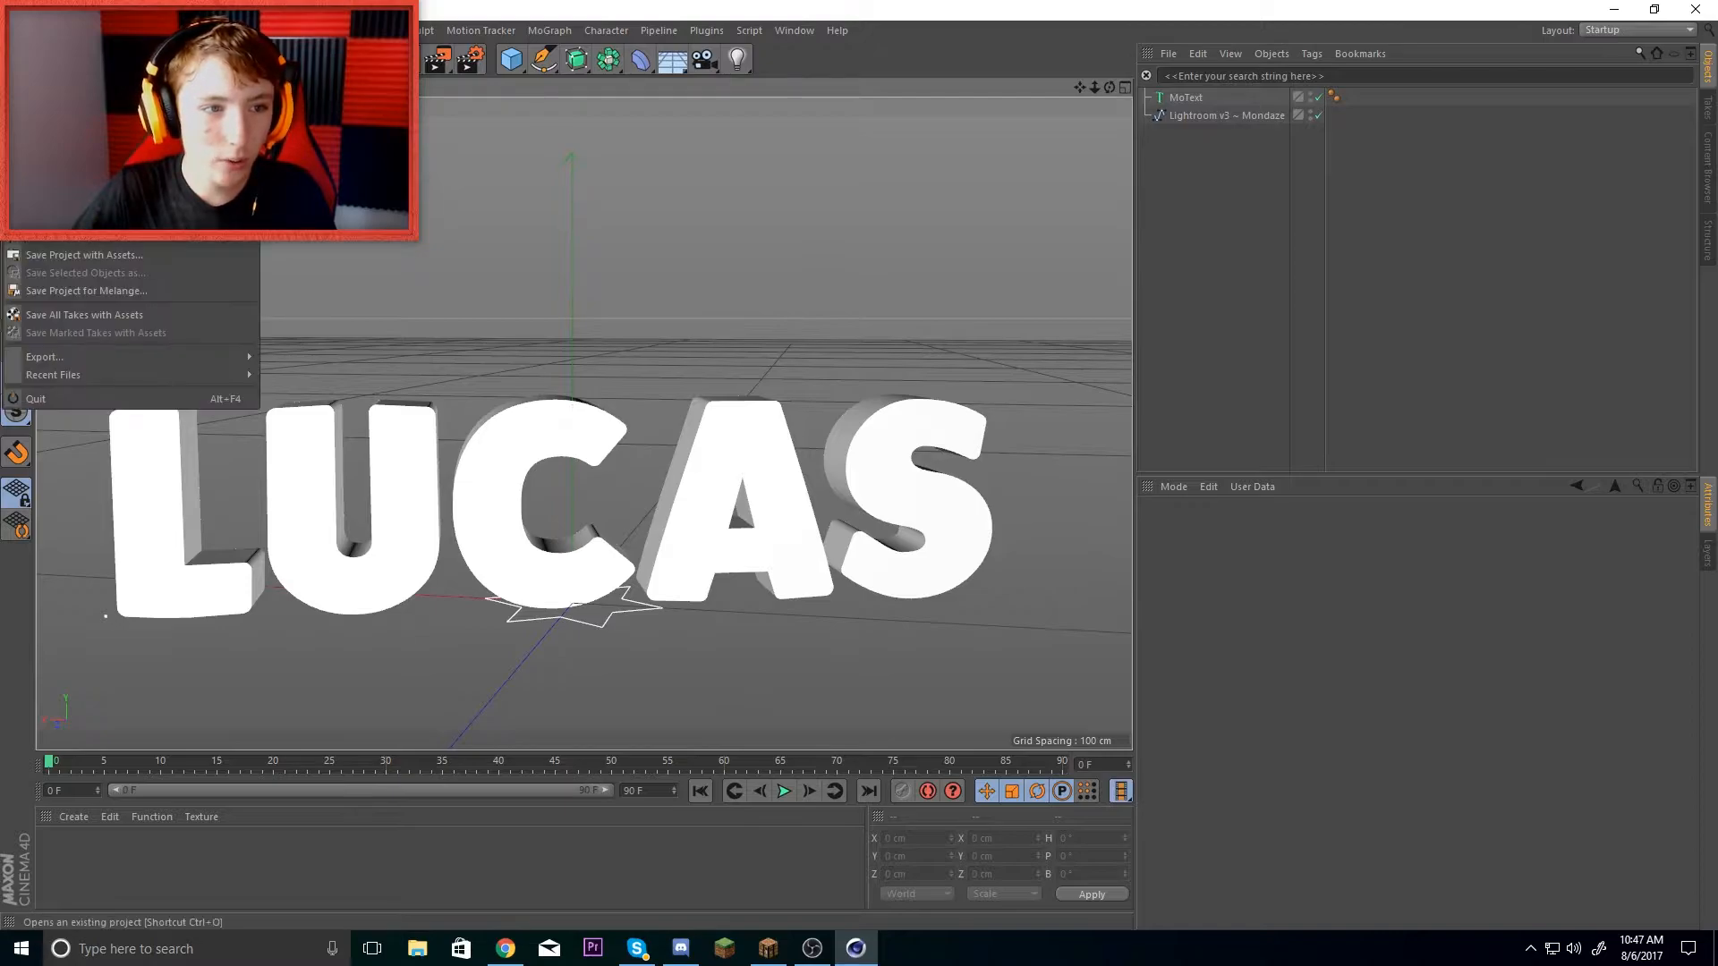
pyautogui.click(36, 84)
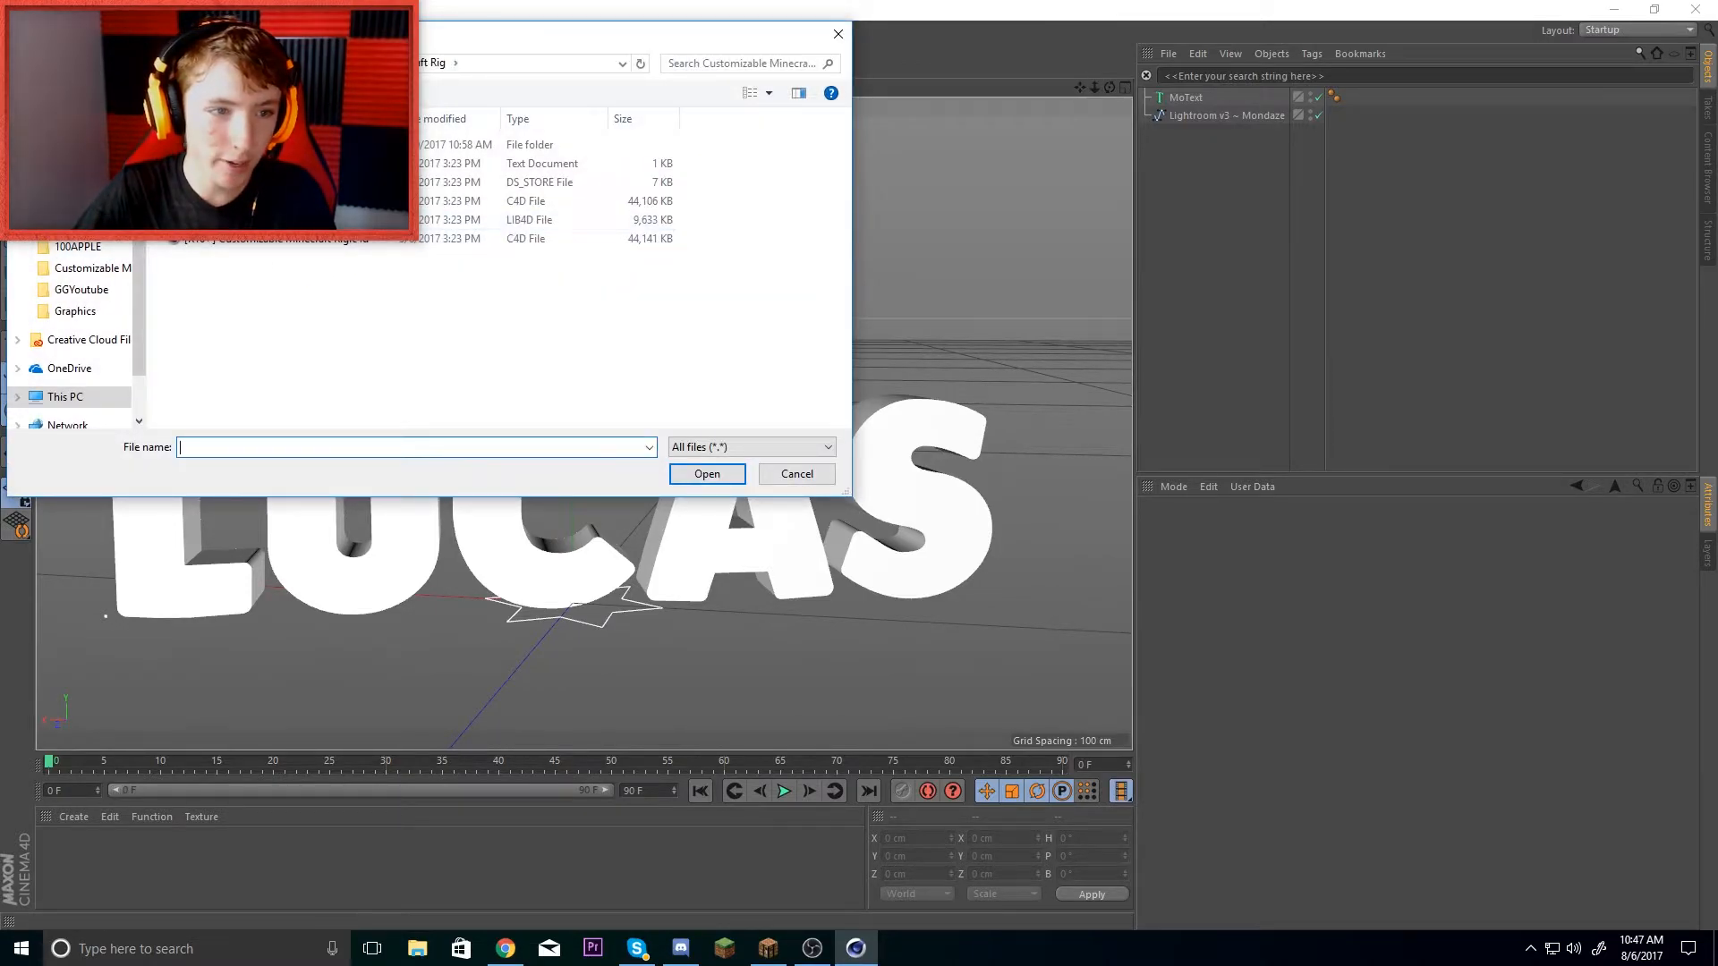
pyautogui.click(78, 181)
pyautogui.scroll(-5, 483, 333)
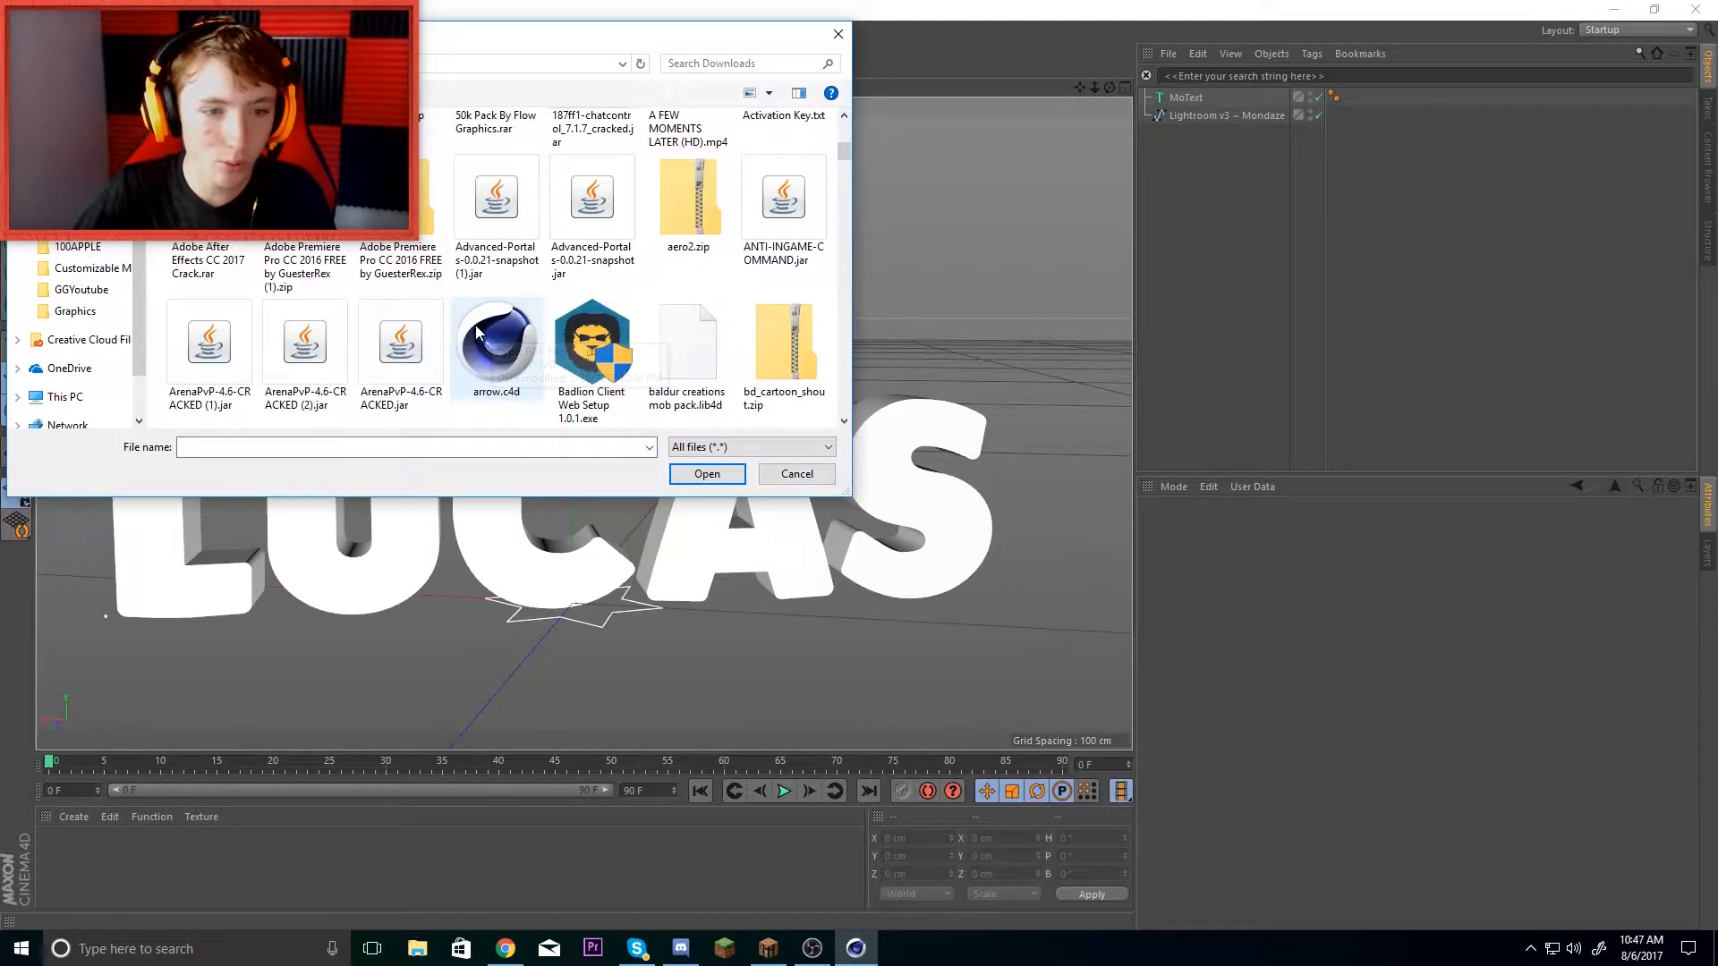
pyautogui.scroll(-3, 334, 298)
pyautogui.click(305, 256)
pyautogui.click(706, 476)
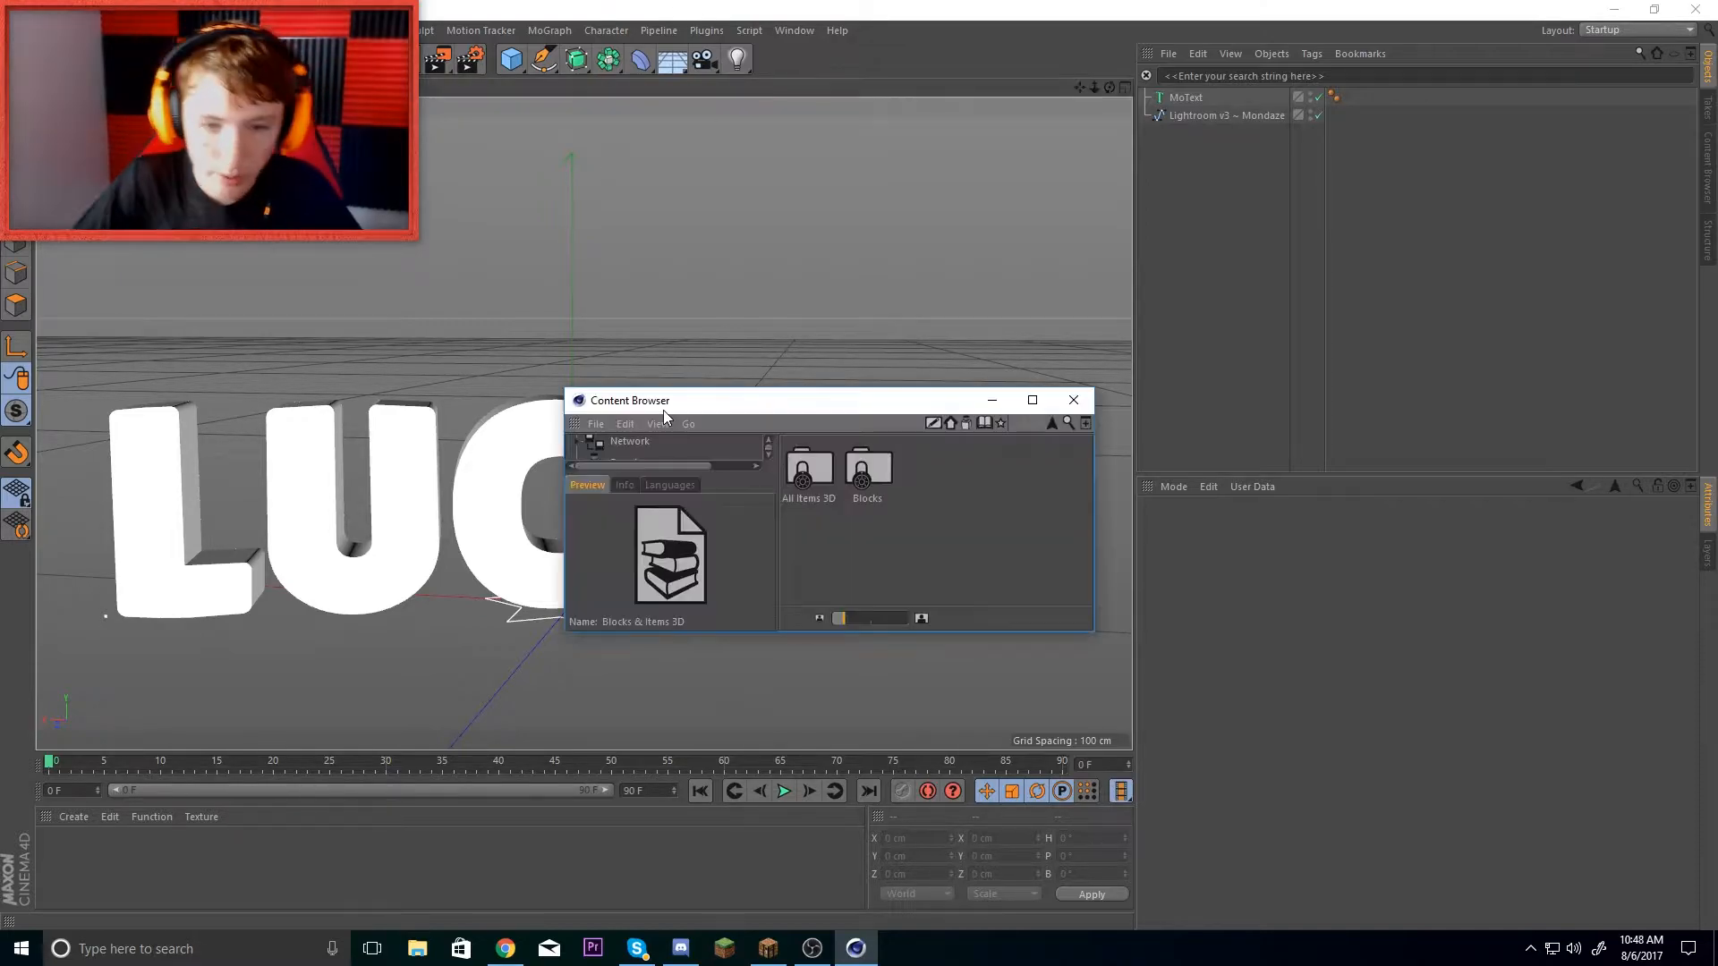
# - Add the Dark Oak Plank from the Blocks folder to the scene and close the Content Browser
pyautogui.click(873, 473)
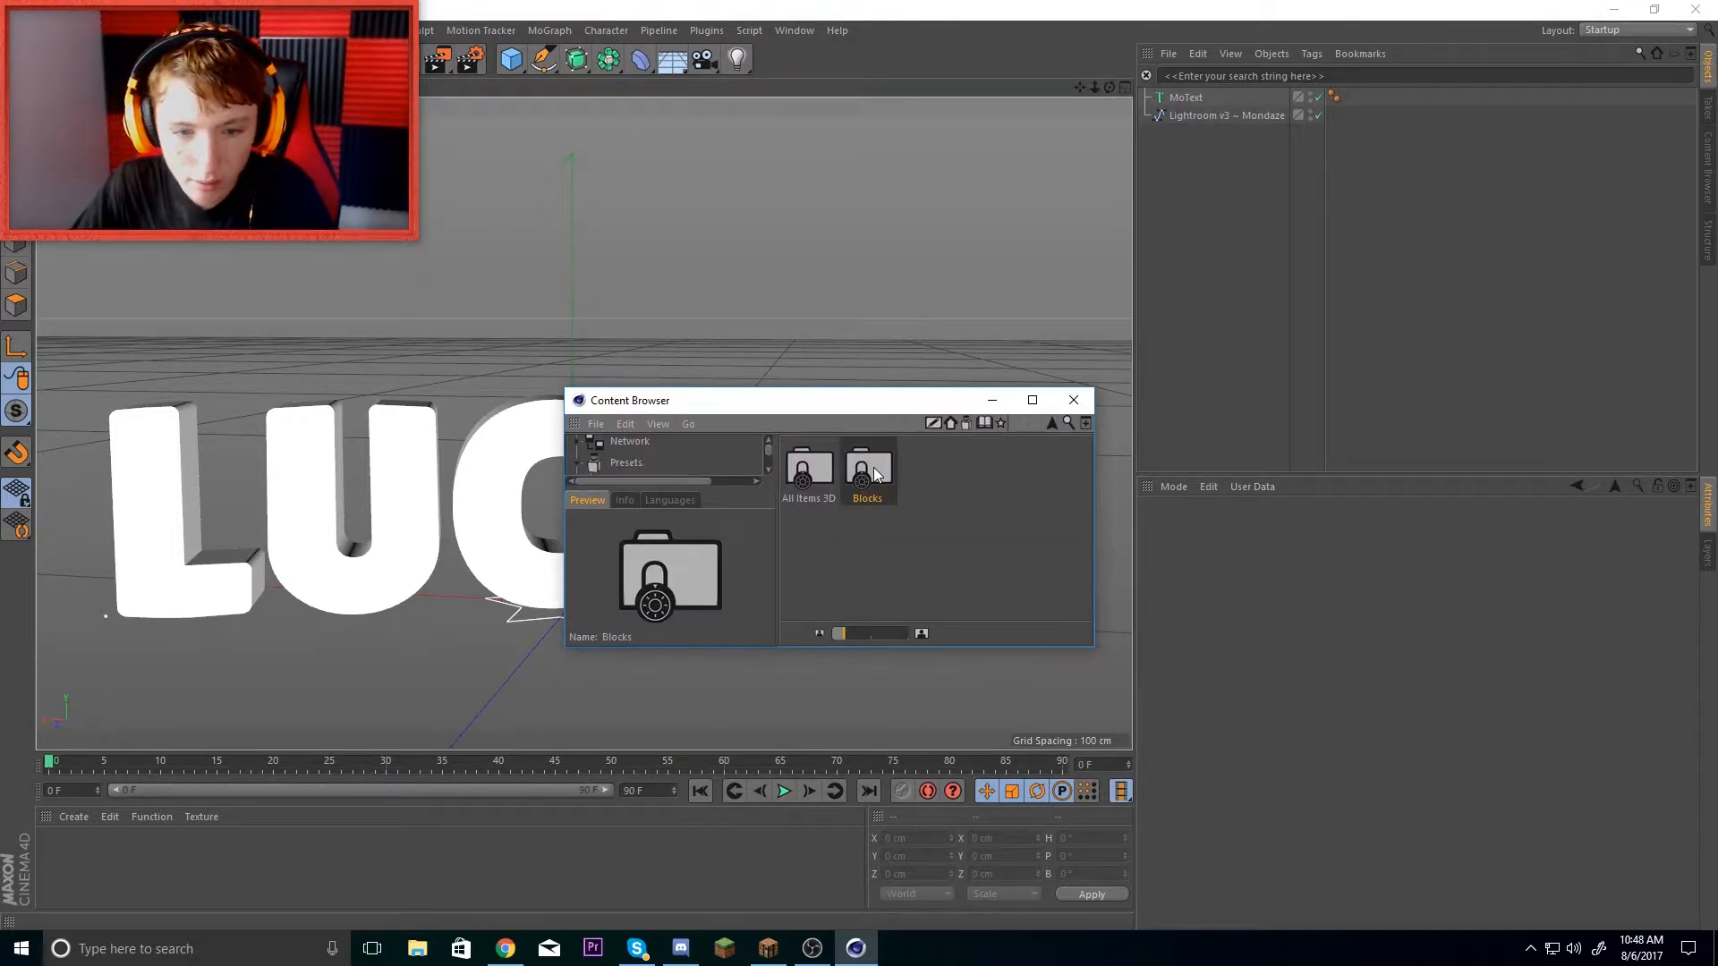
pyautogui.doubleClick(873, 471)
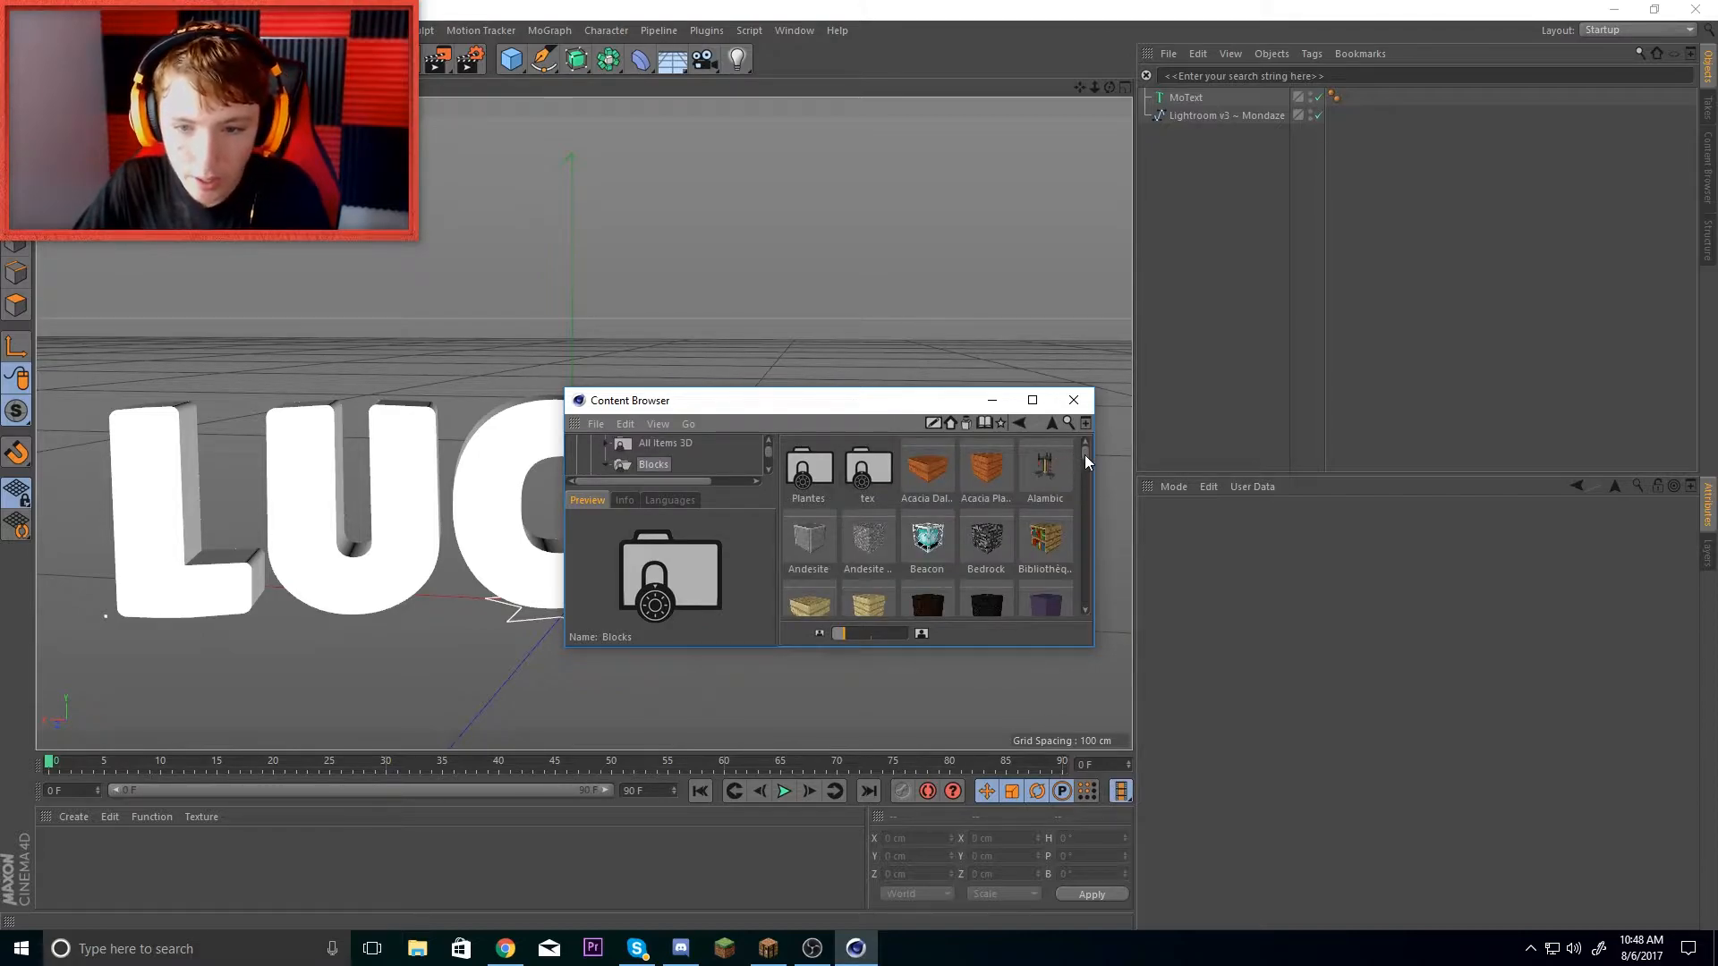
pyautogui.moveTo(1084, 454); pyautogui.dragTo(1085, 490)
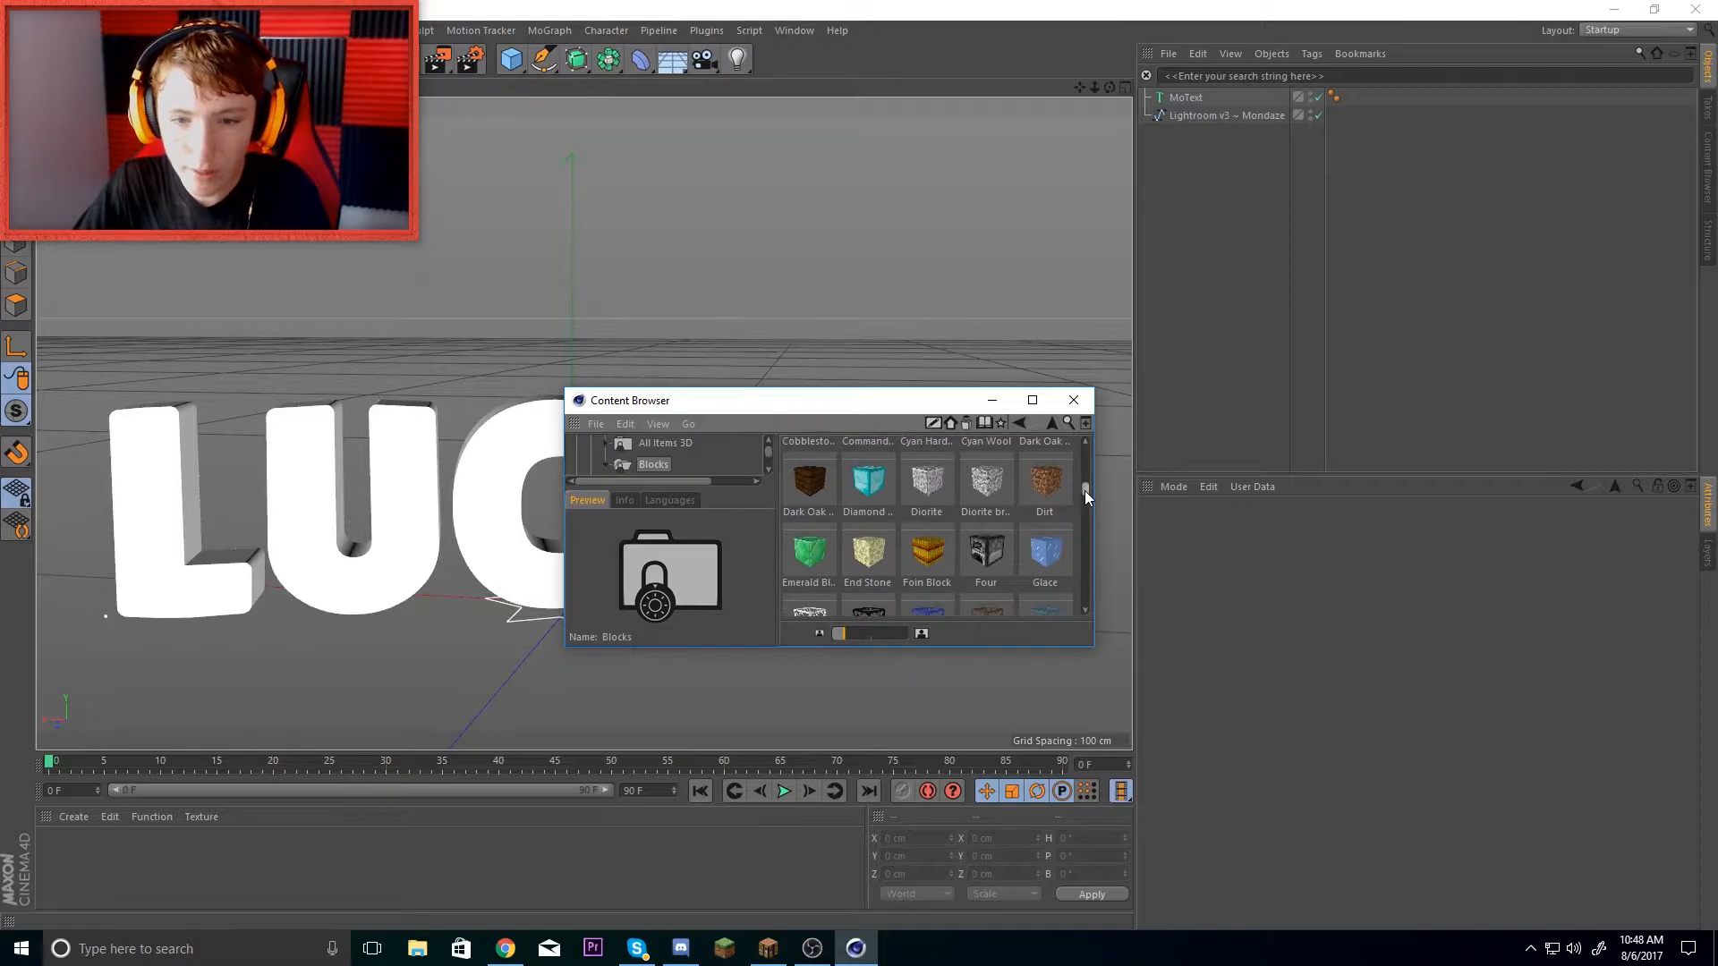
pyautogui.doubleClick(832, 483)
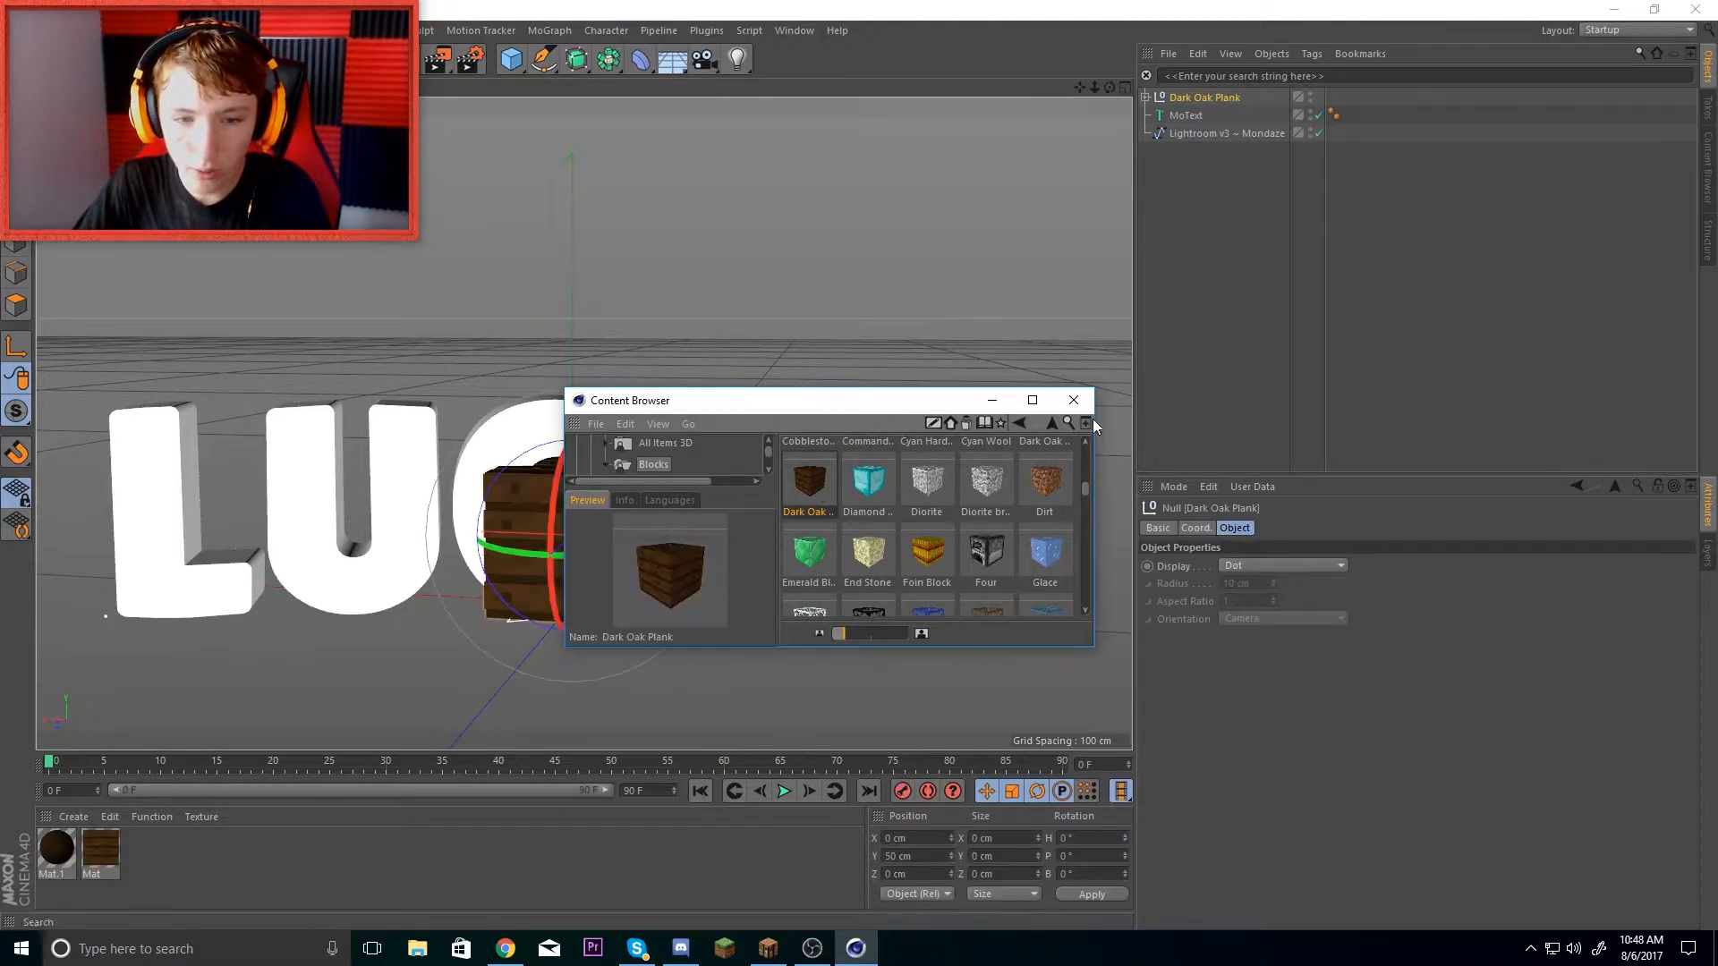
pyautogui.click(1074, 400)
# - Remove the Dark Oak Plank object from the scene while keeping its materials
pyautogui.click(1210, 94)
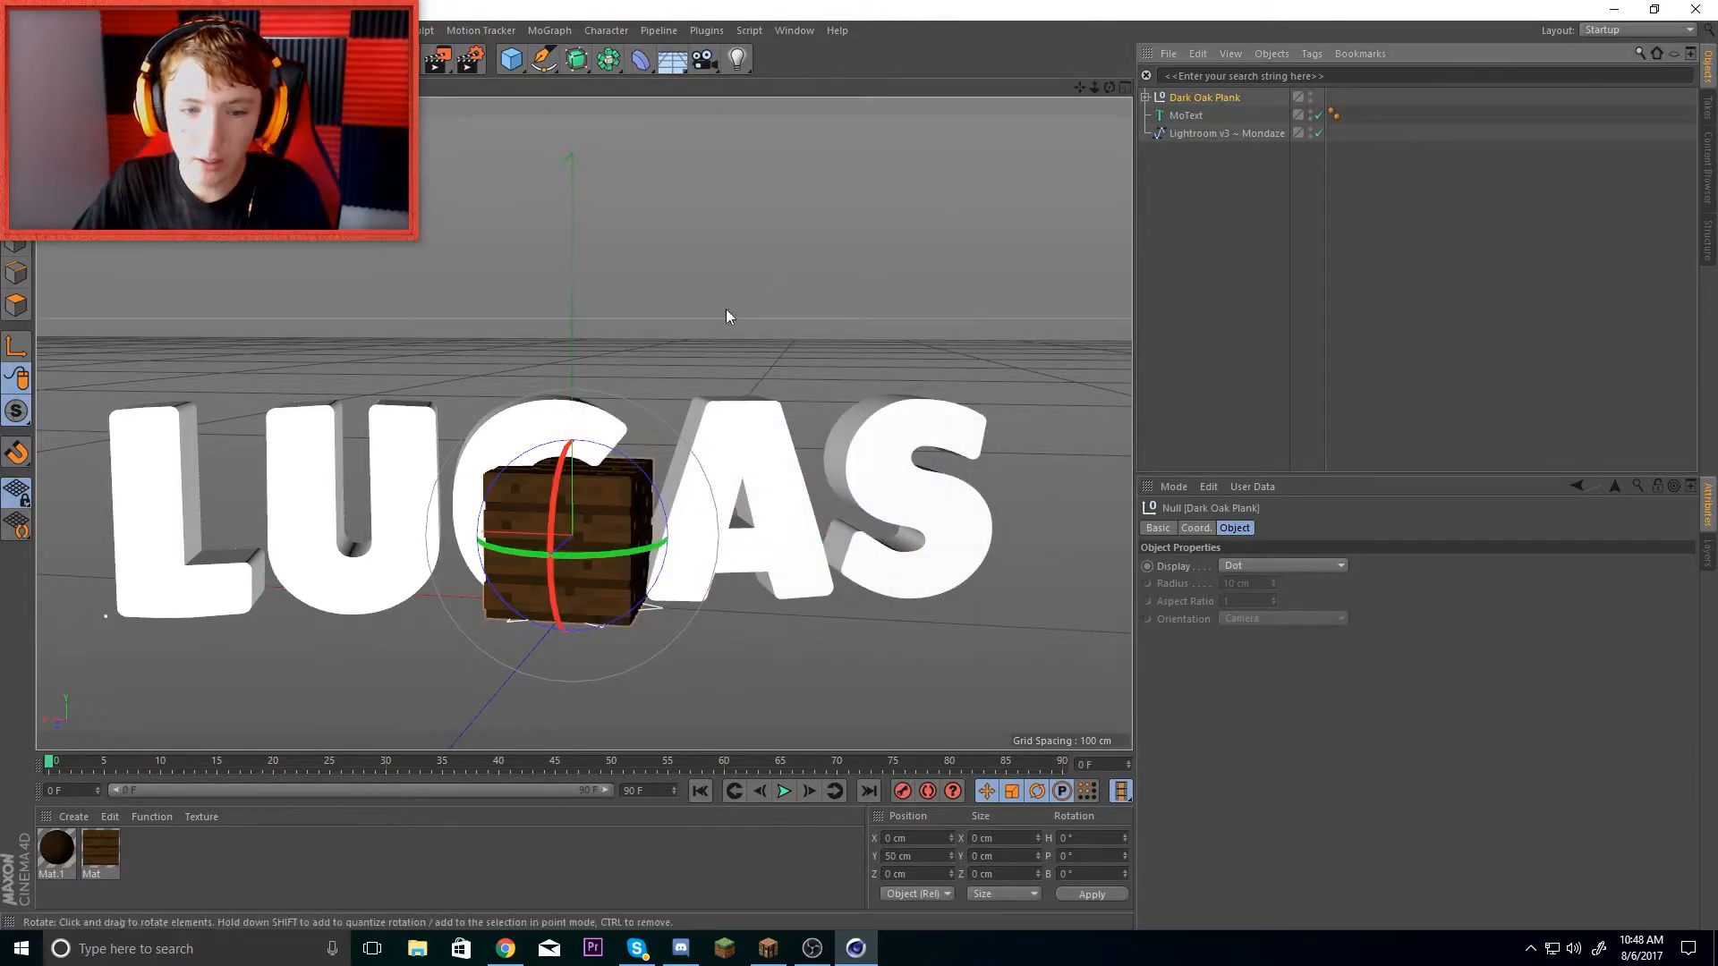
pyautogui.click(47, 30)
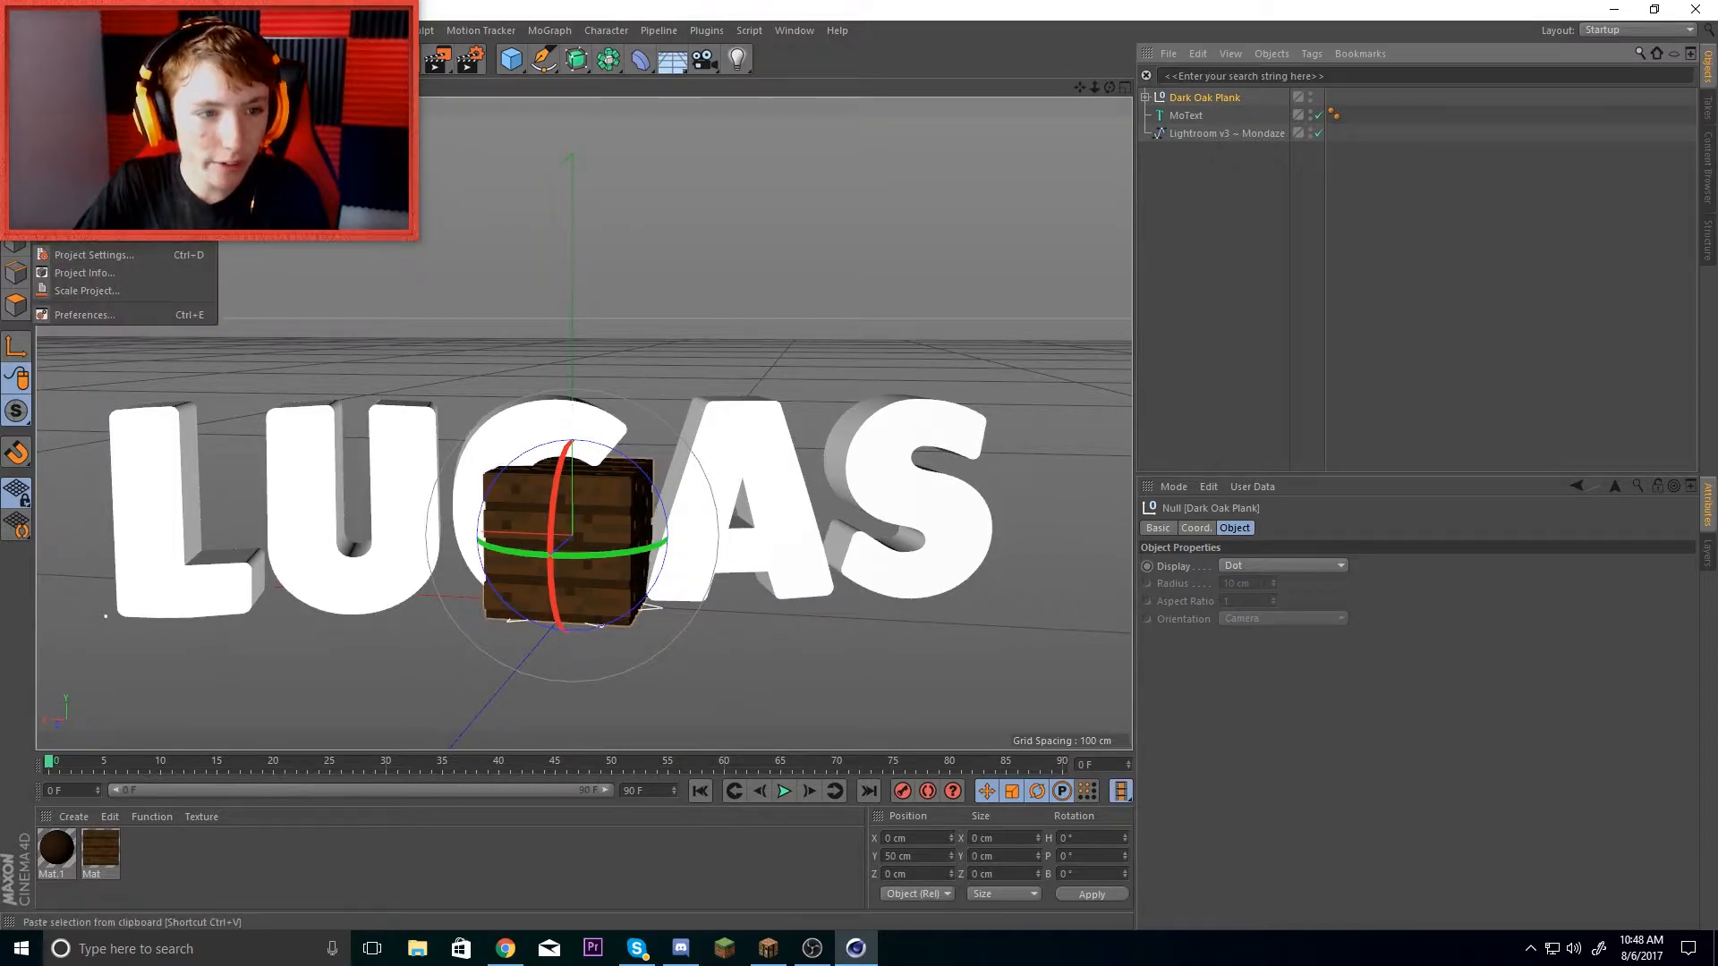
pyautogui.click(55, 125)
# - Try the plank material on the whole MoText object and undo it
pyautogui.moveTo(102, 859); pyautogui.dragTo(170, 564)
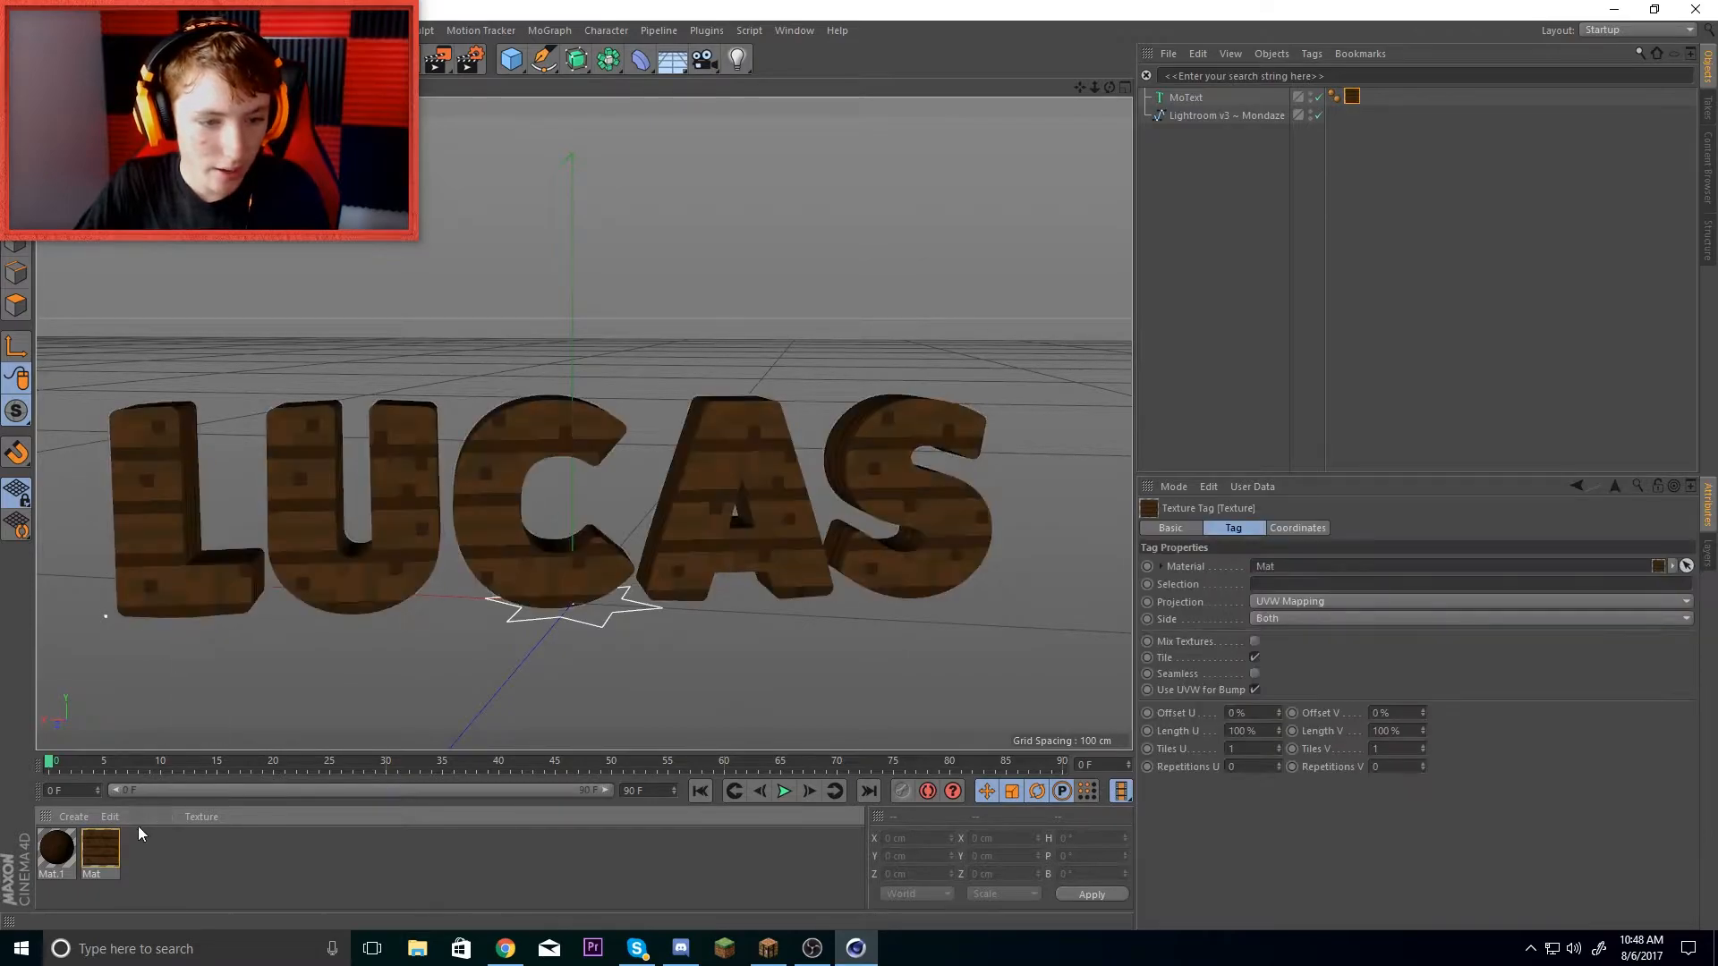
pyautogui.hotkey('ctrl', 'z')
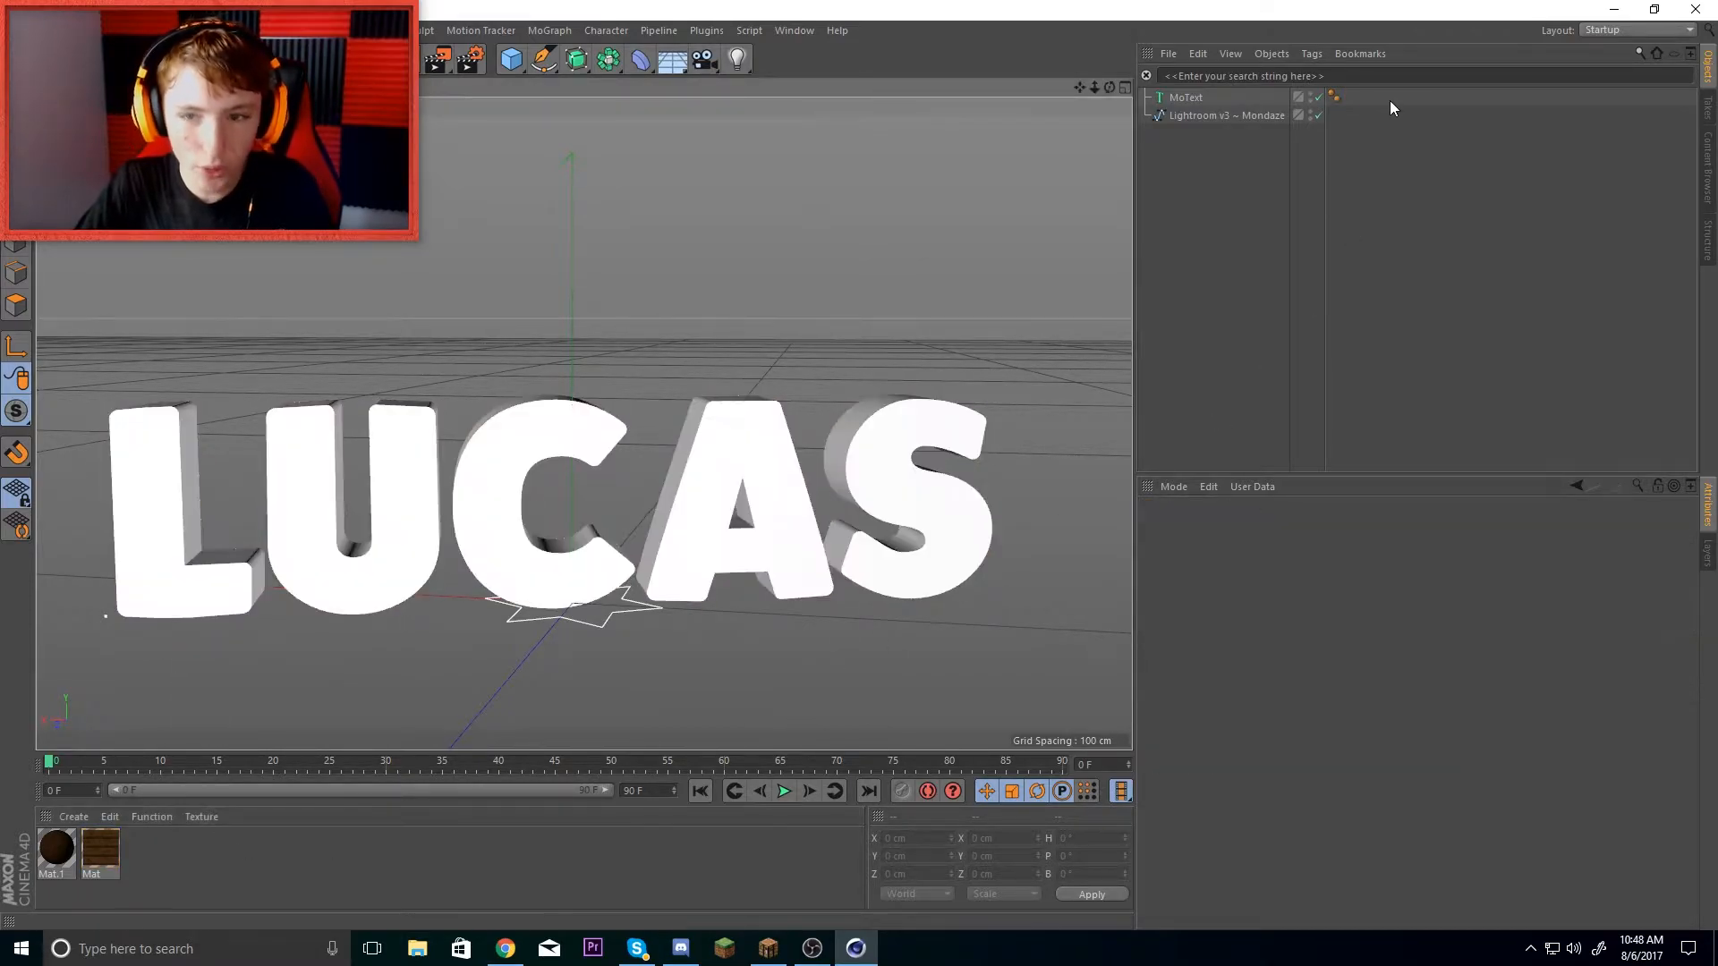
# - Make the MoText object editable and apply the plank material to its first, third and fifth letters
pyautogui.click(1185, 97)
pyautogui.rightClick(1185, 95)
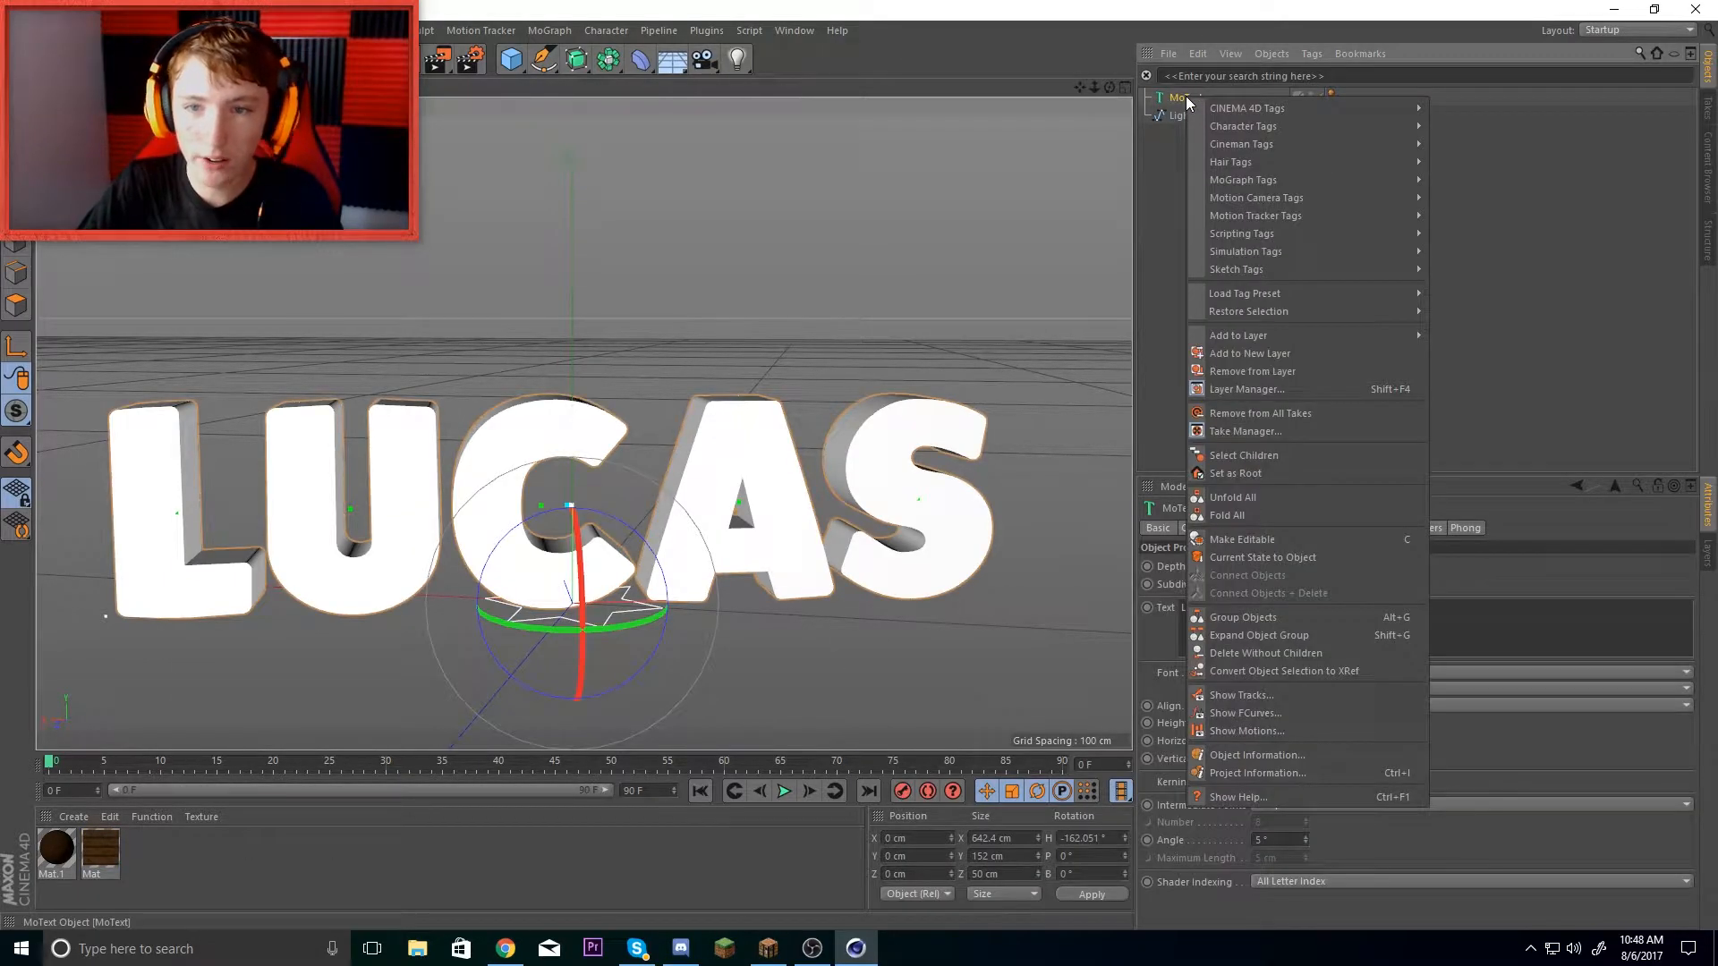
pyautogui.click(1228, 537)
pyautogui.moveTo(100, 845); pyautogui.dragTo(154, 627)
pyautogui.moveTo(109, 854); pyautogui.dragTo(458, 519)
pyautogui.moveTo(105, 850); pyautogui.dragTo(877, 586)
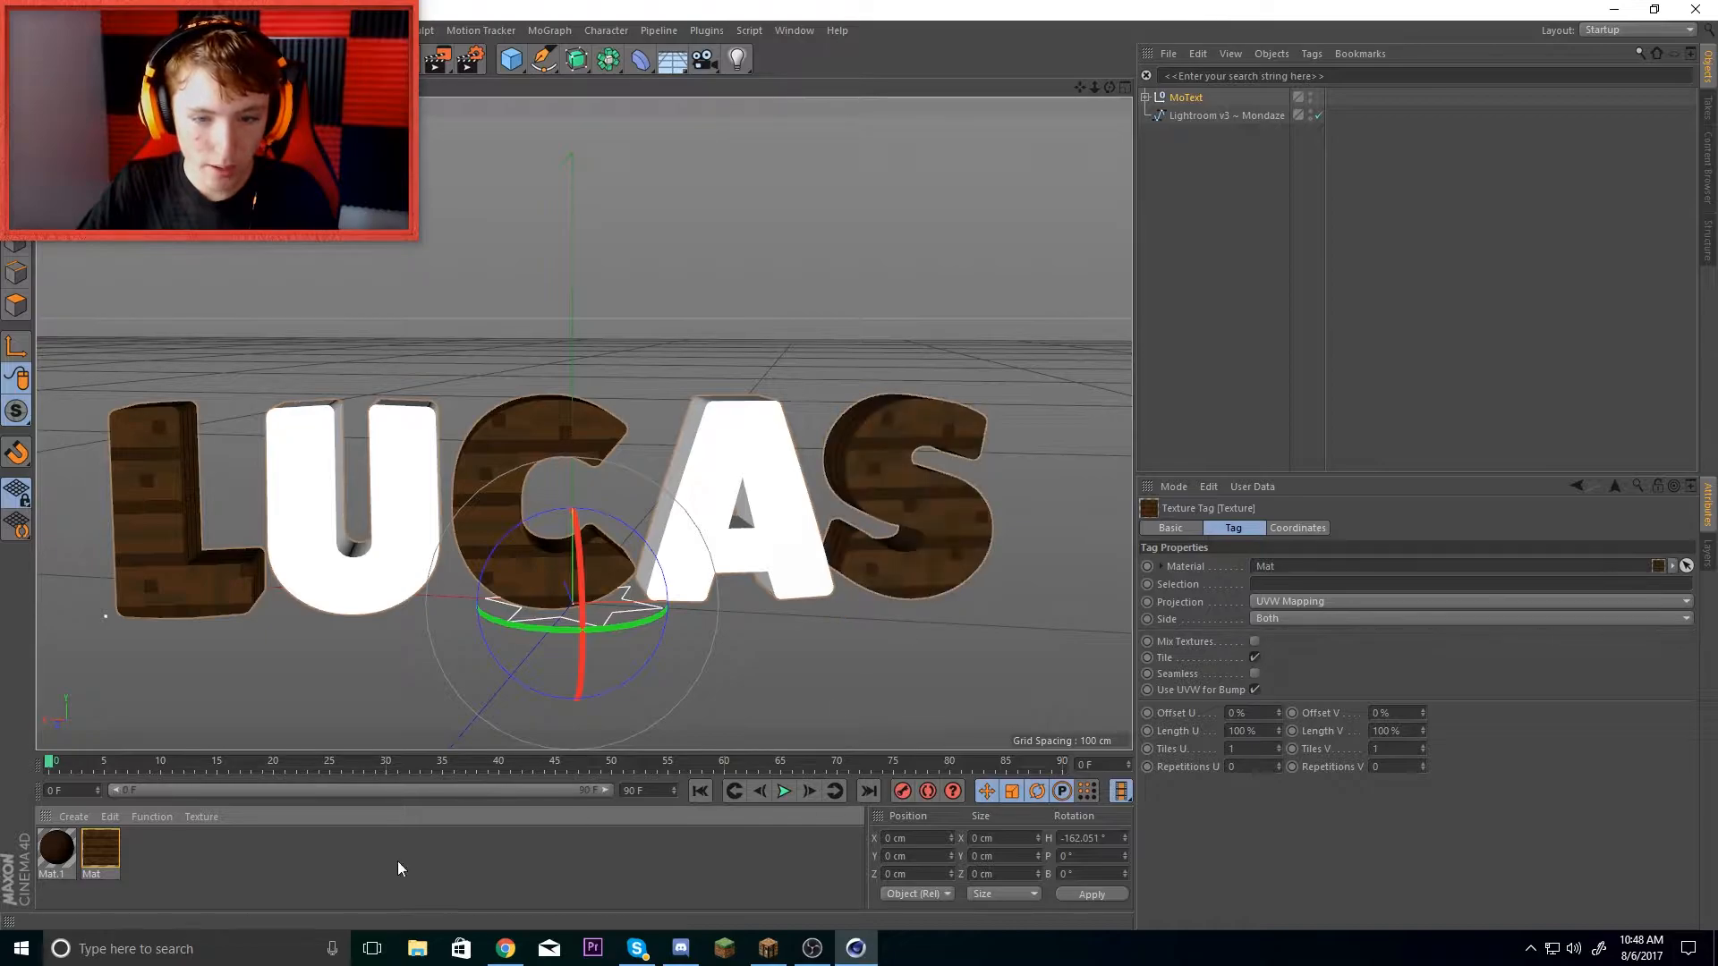
# - Create a red material with 100% saturation, 60% value and an Object (Soft Shadow) preview, and apply it to the second and fourth letters
pyautogui.doubleClick(295, 866)
pyautogui.click(1691, 739)
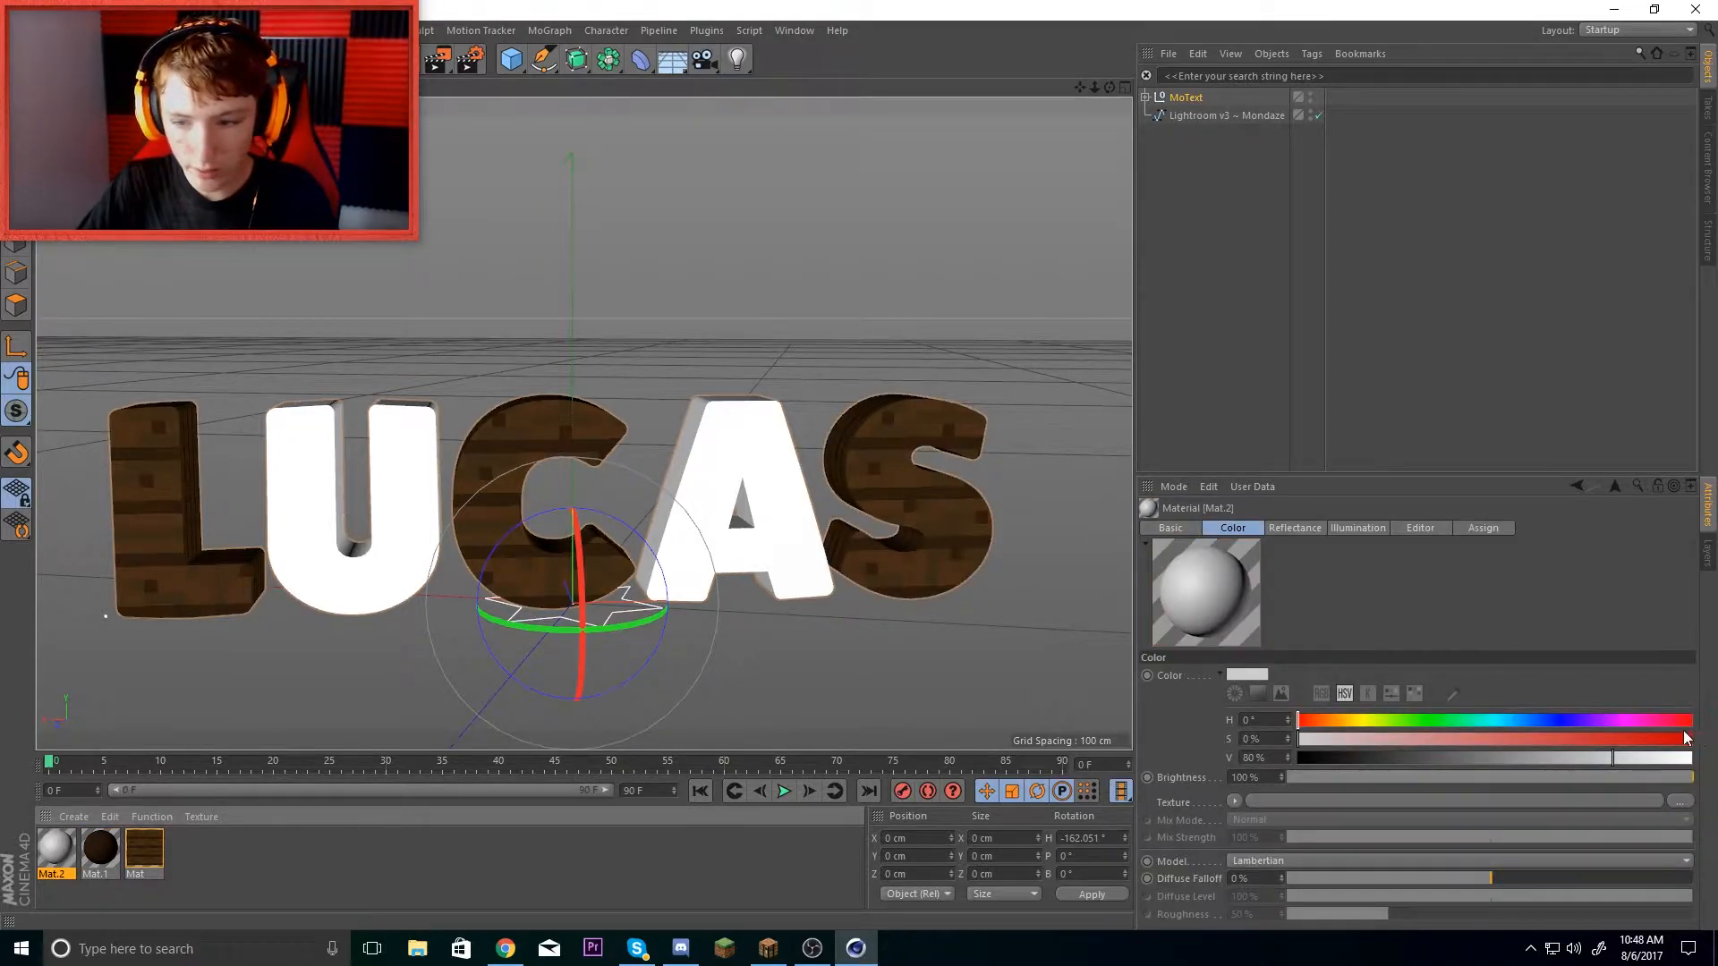
pyautogui.moveTo(1596, 762); pyautogui.dragTo(1536, 757)
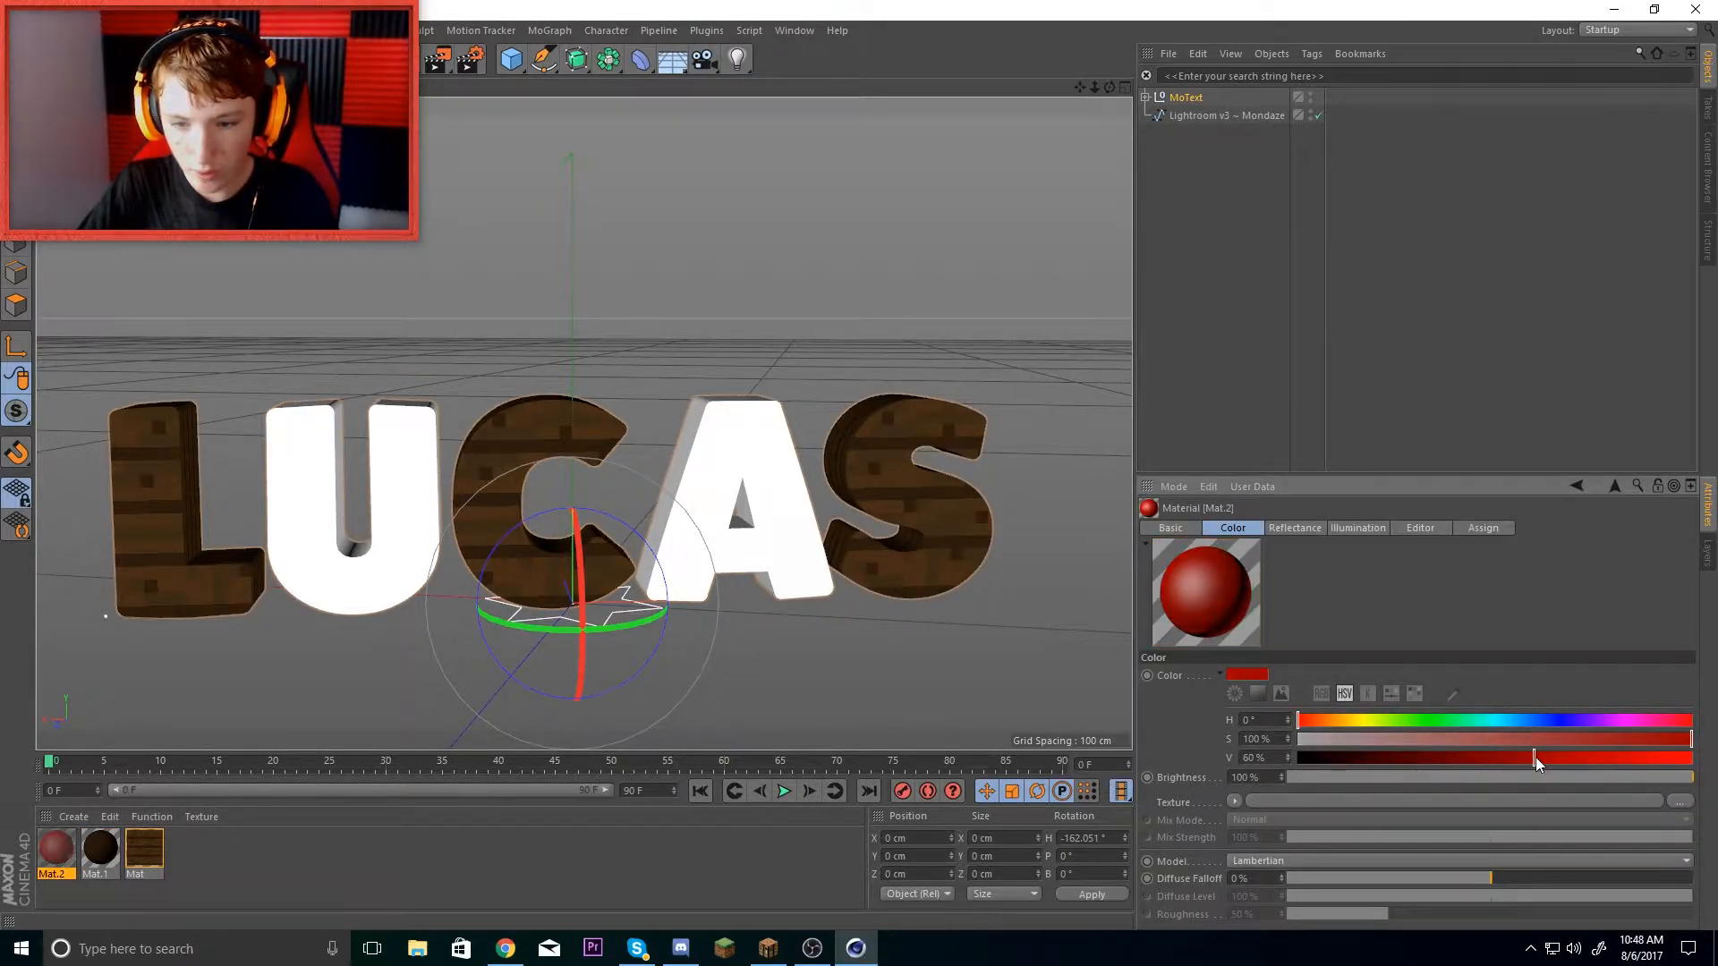
pyautogui.rightClick(1248, 588)
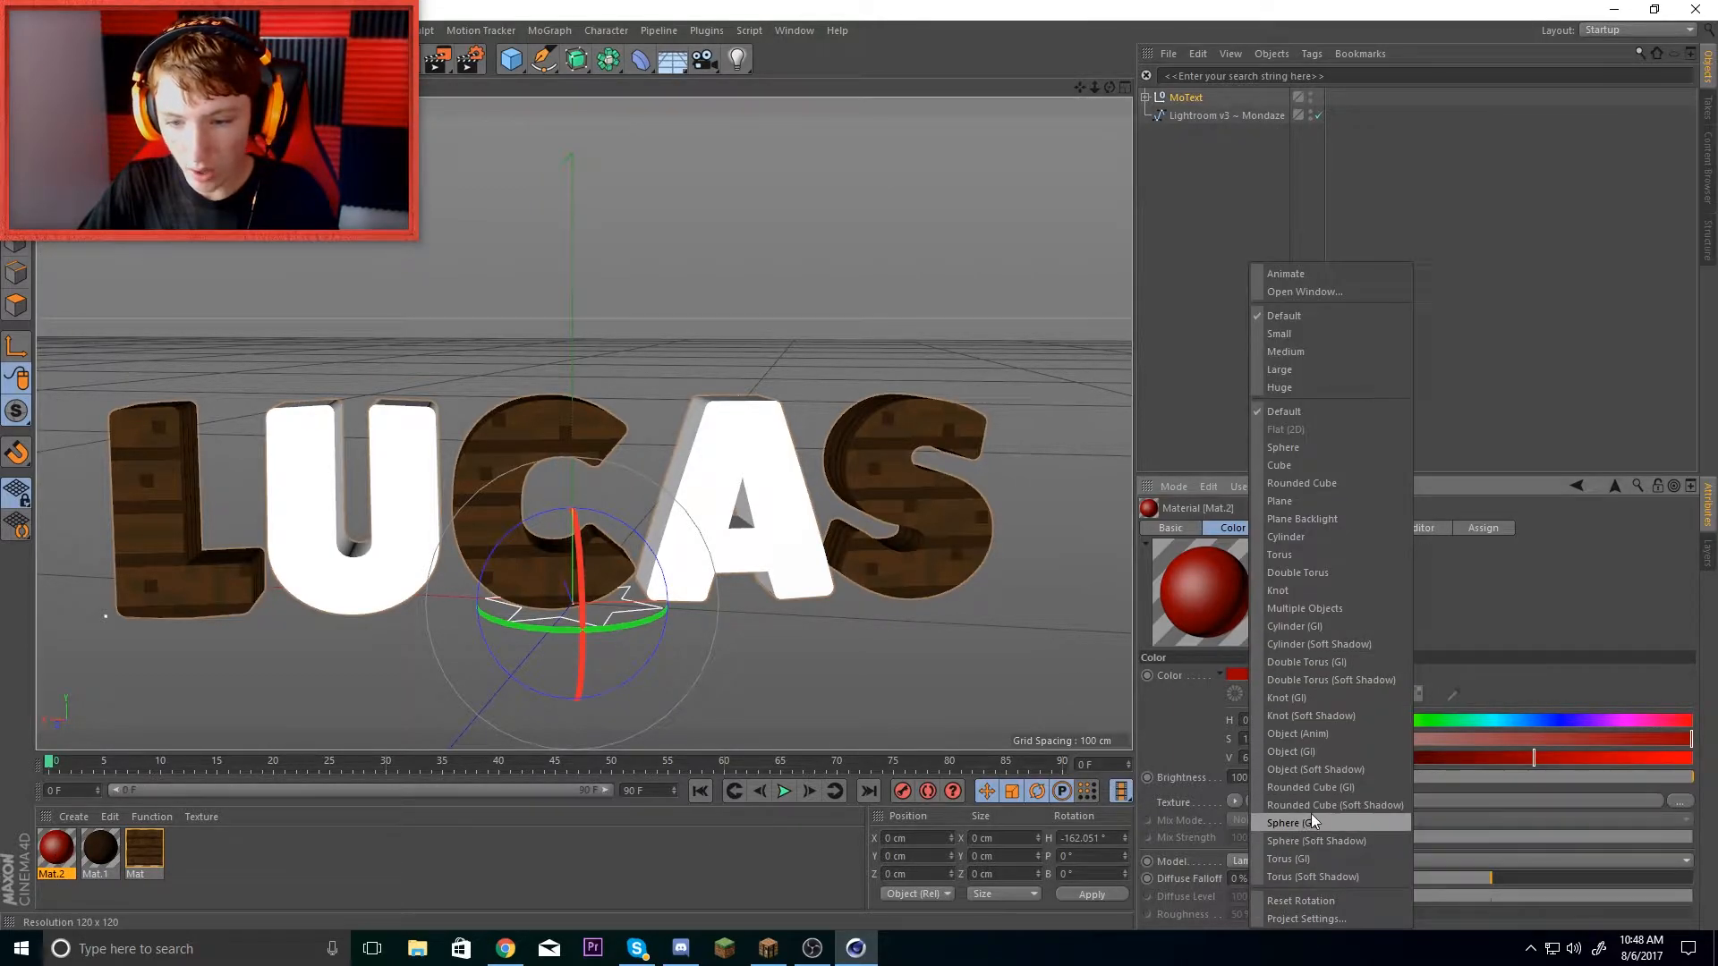
pyautogui.click(1319, 767)
pyautogui.moveTo(61, 872); pyautogui.dragTo(398, 567)
pyautogui.moveTo(49, 859); pyautogui.dragTo(710, 537)
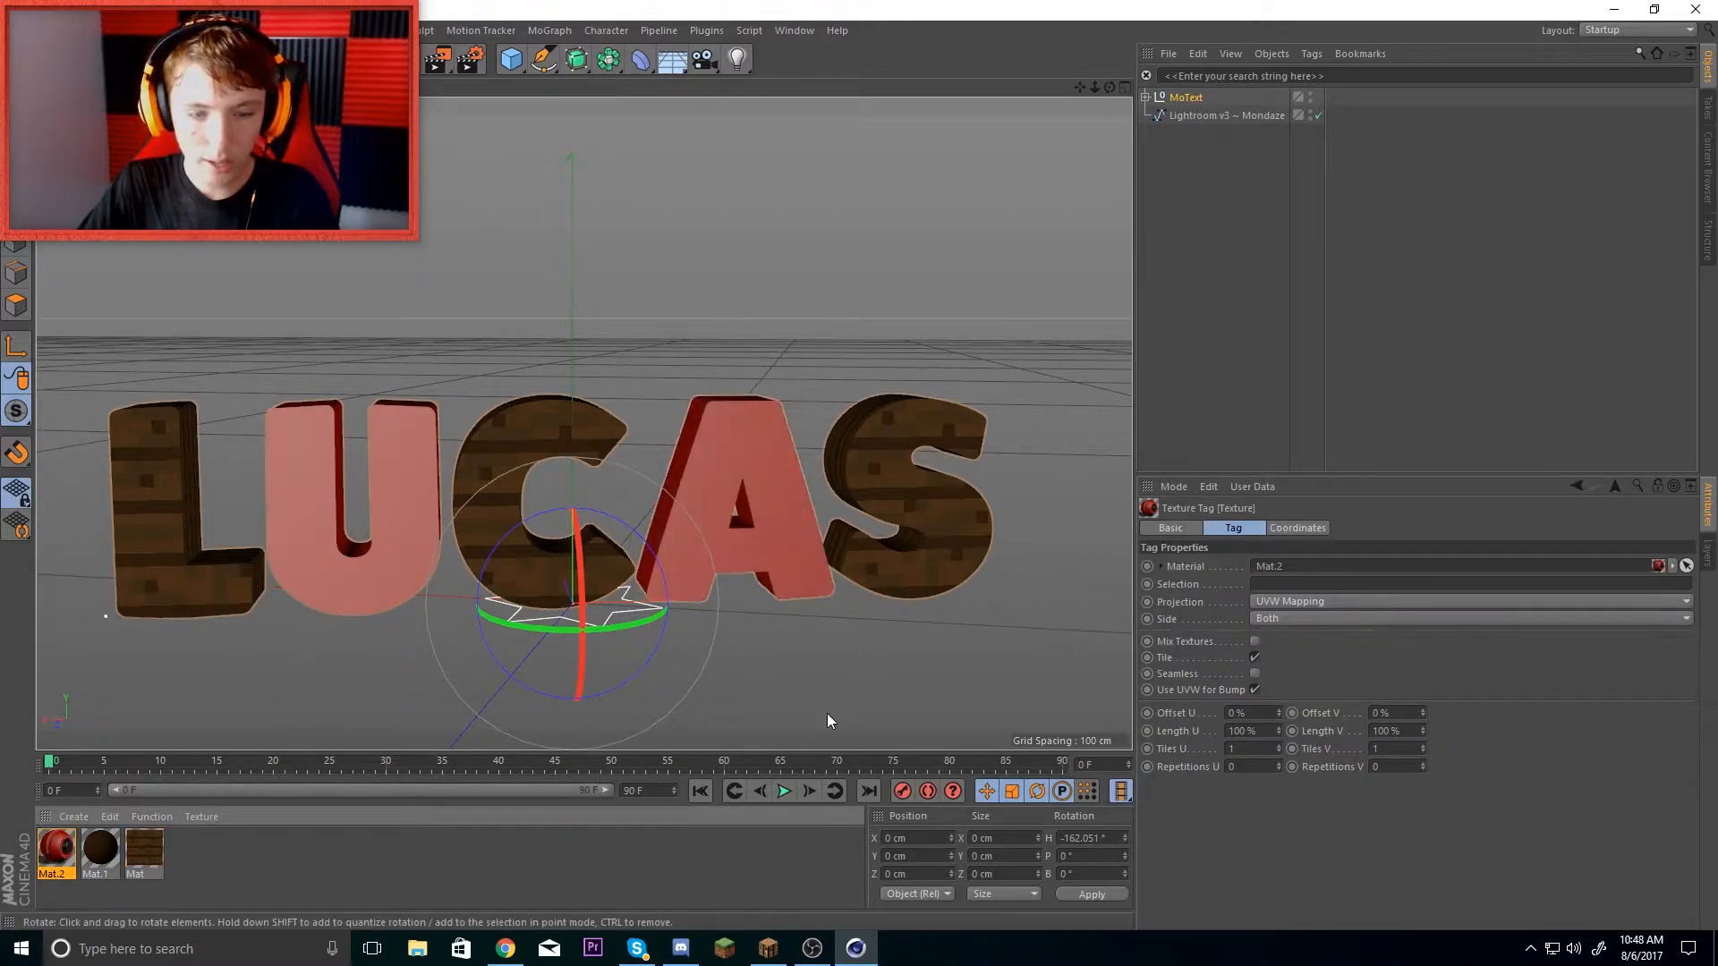
# - Expand the text hierarchy and restrict all five letter texture tags to the selection C1
pyautogui.click(1146, 99)
pyautogui.click(1154, 114)
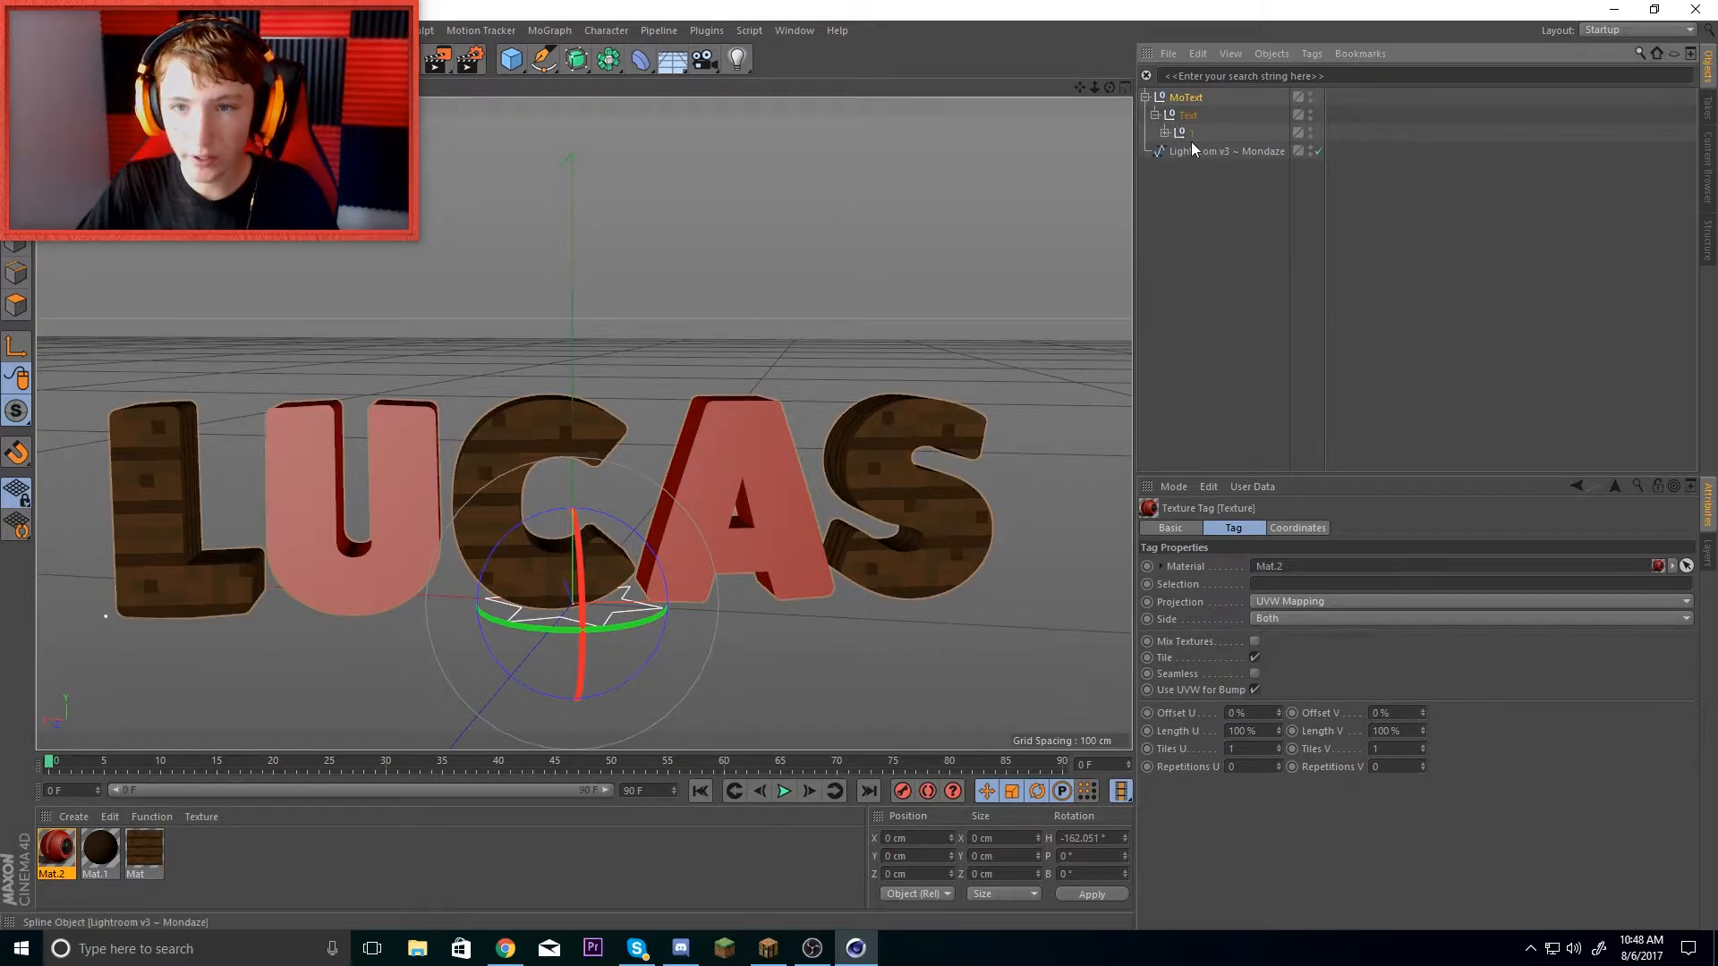
pyautogui.click(1164, 131)
pyautogui.click(1175, 150)
pyautogui.moveTo(1399, 142); pyautogui.dragTo(1337, 265)
pyautogui.click(1289, 583)
pyautogui.write('C1')
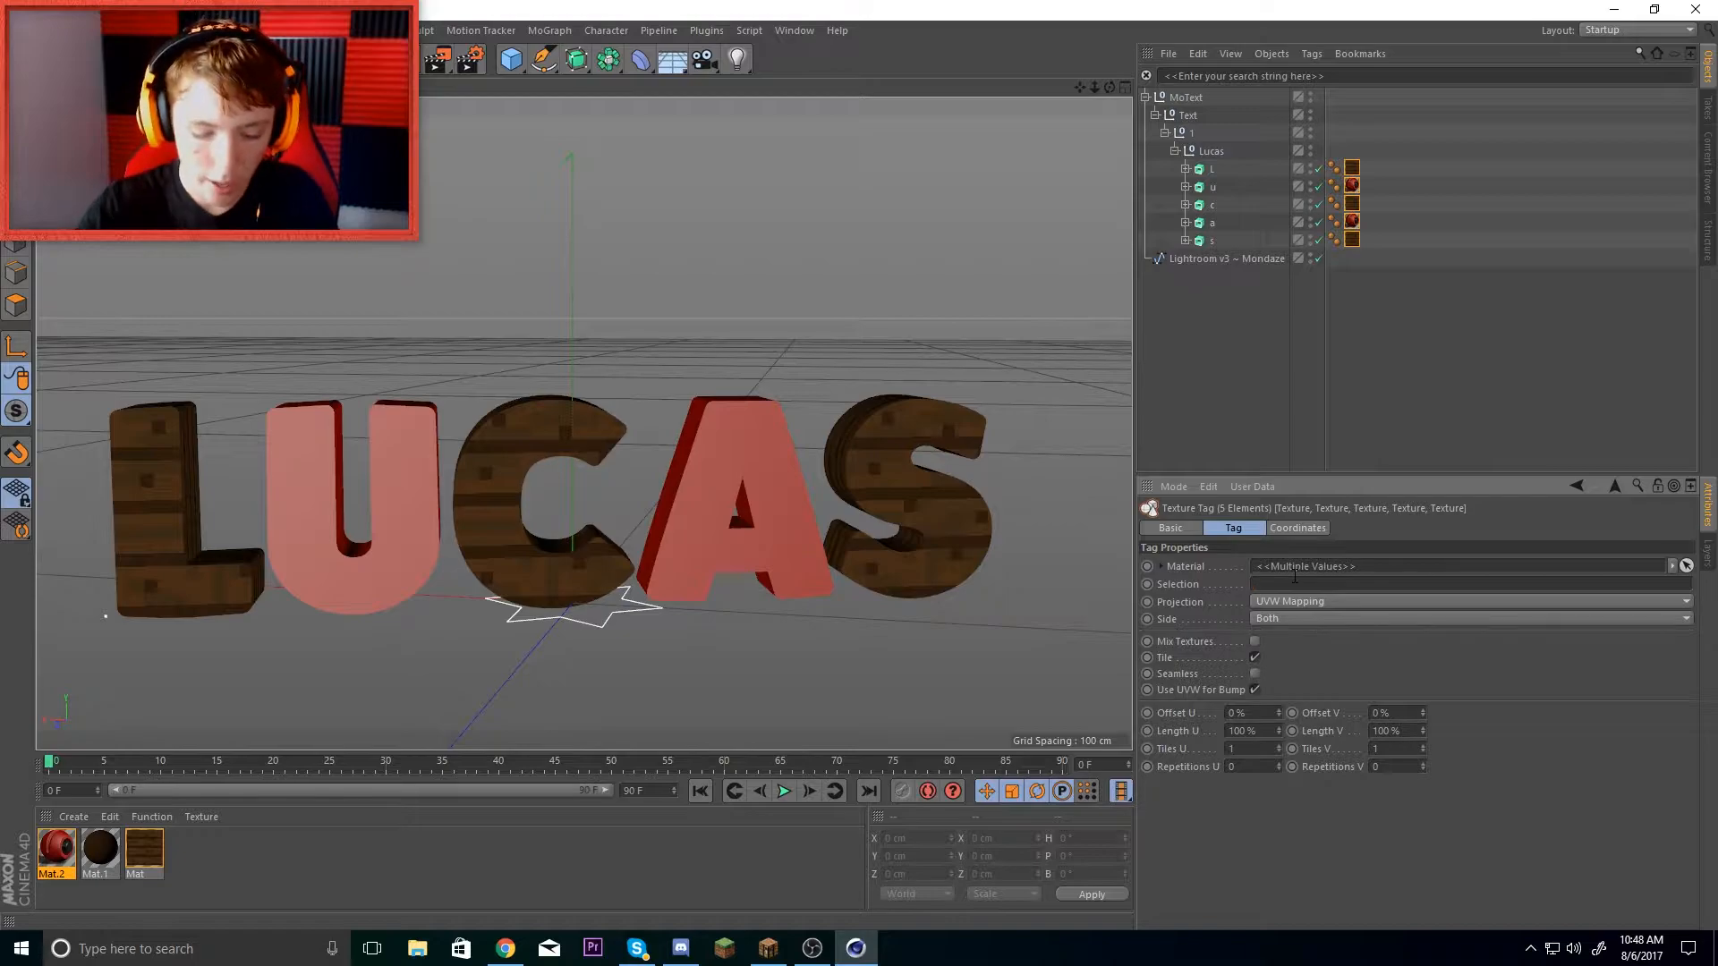
pyautogui.press('Return')
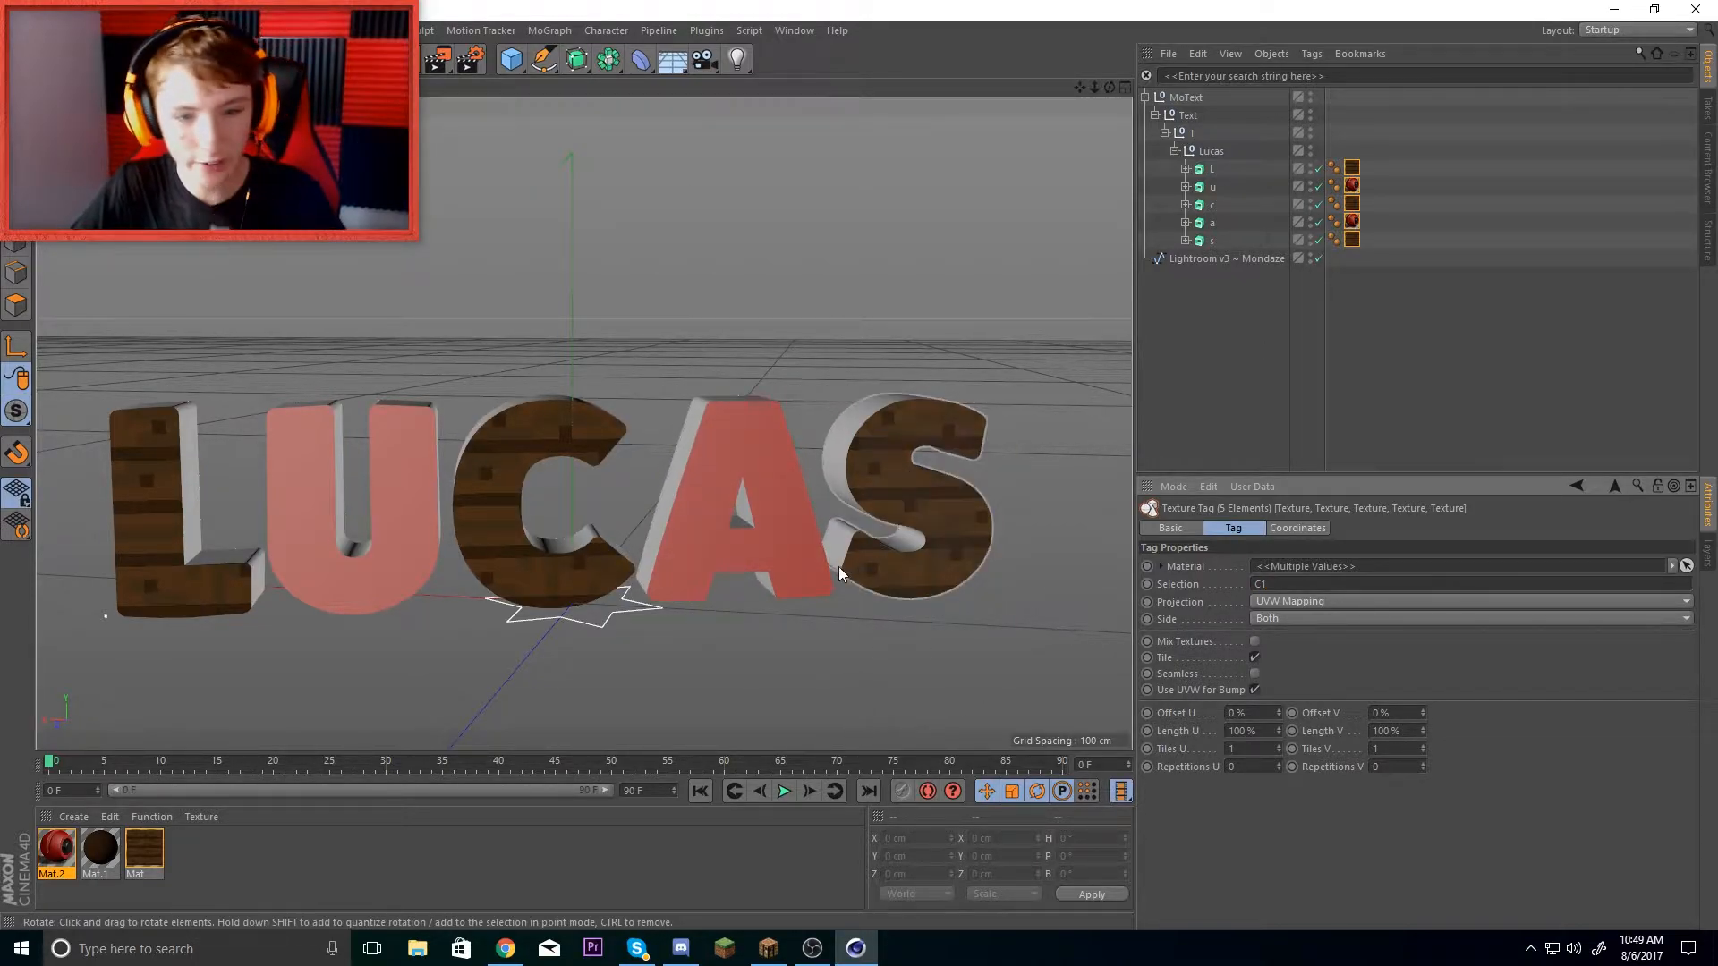
# - Rotate the first letter to about -14.6° heading and 2.5° pitch, and the second to about -13.5° heading and 11.4° pitch
pyautogui.click(176, 495)
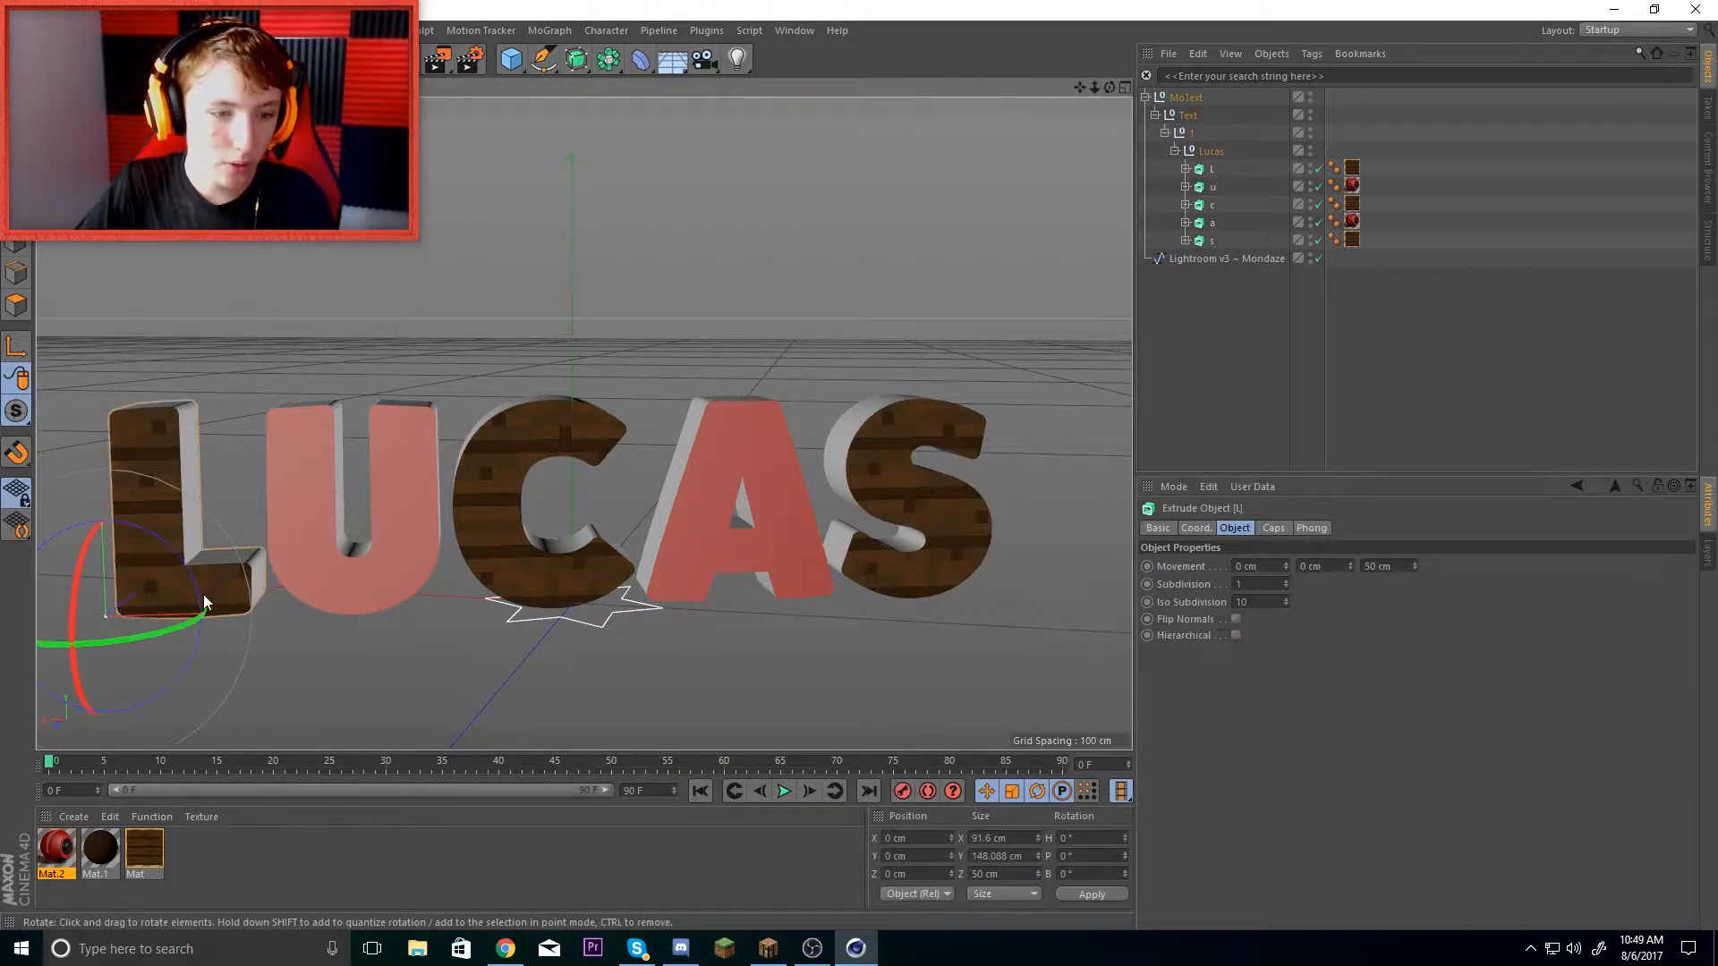
pyautogui.moveTo(153, 608)
pyautogui.mouseDown()
pyautogui.moveTo(134, 627)
pyautogui.moveTo(121, 610)
pyautogui.mouseUp()
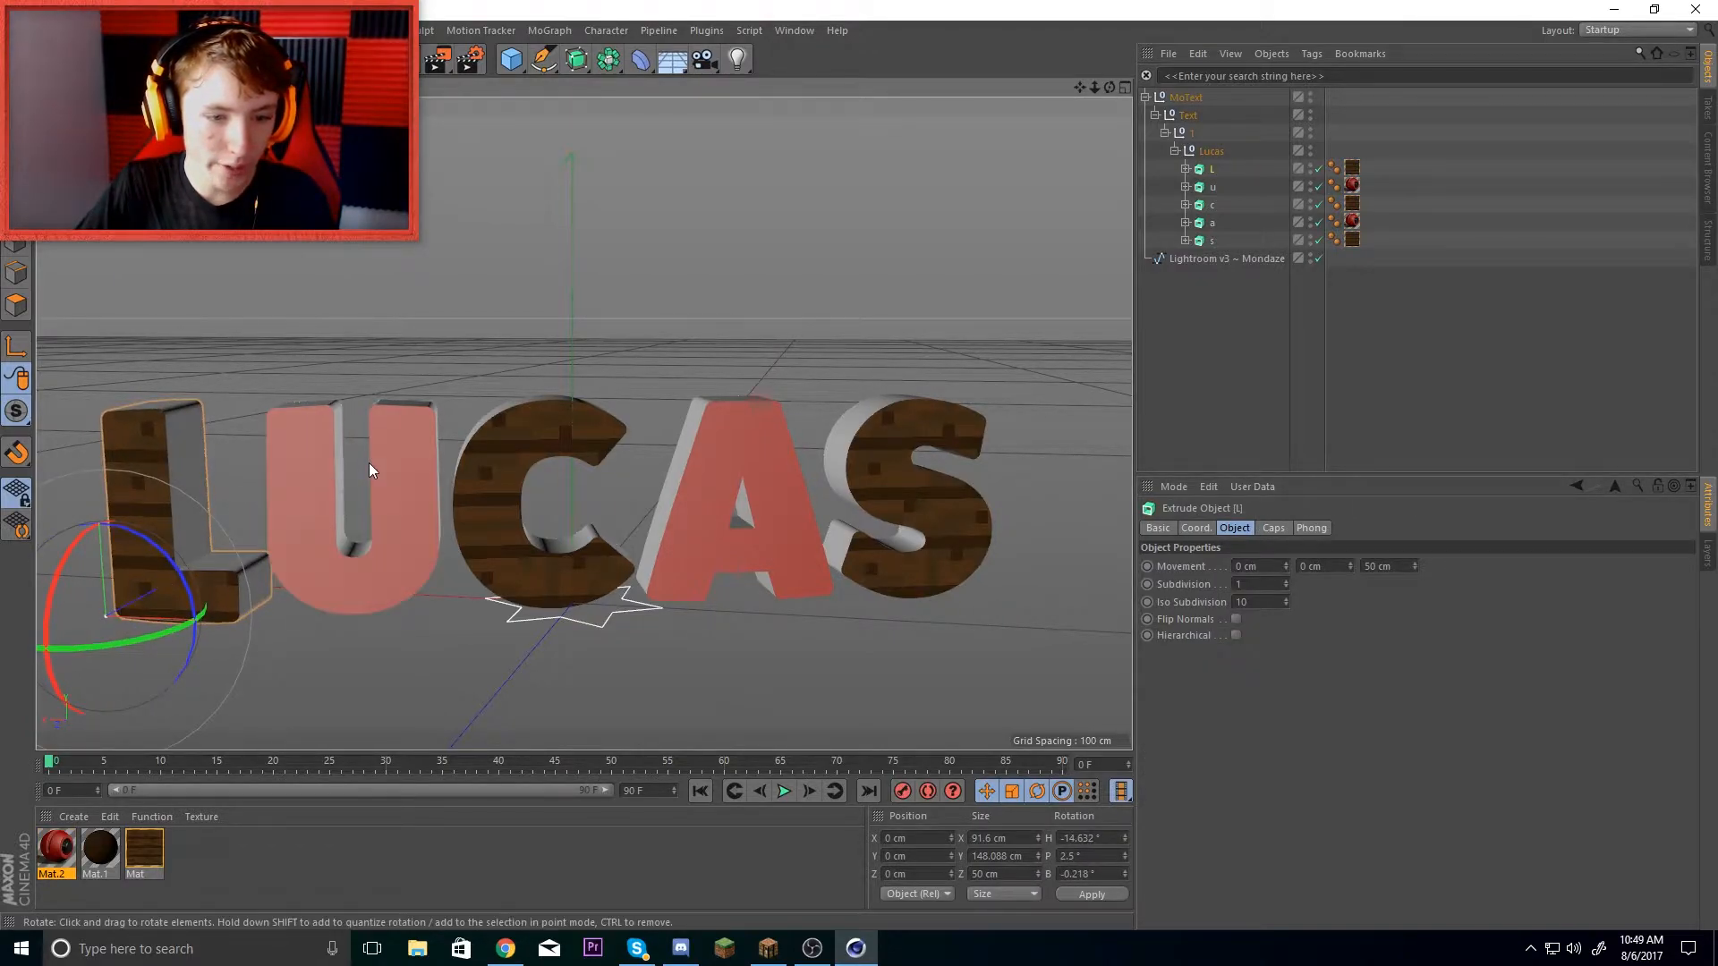
pyautogui.click(277, 578)
pyautogui.moveTo(277, 578); pyautogui.dragTo(290, 625)
pyautogui.click(466, 642)
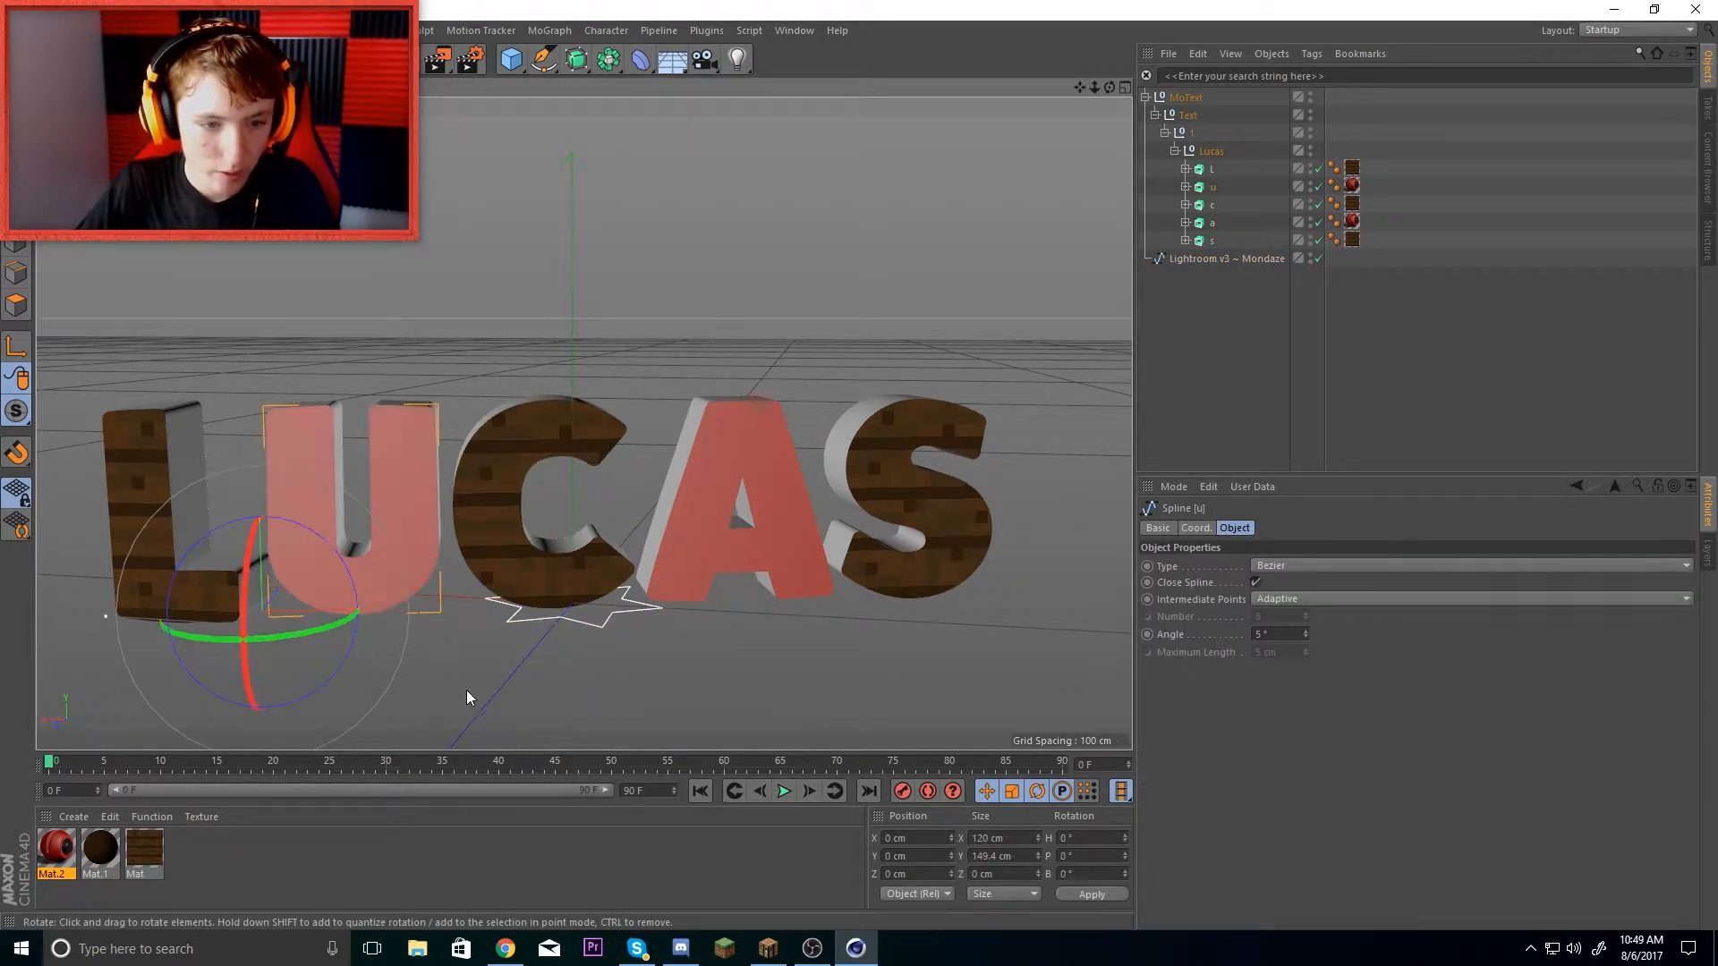
pyautogui.click(403, 573)
pyautogui.moveTo(403, 573); pyautogui.dragTo(240, 614)
# - Tilt the third and fourth letters freehand, and rotate the fifth to about -1.2° heading, 14° pitch and 3.4° bank
pyautogui.moveTo(472, 526); pyautogui.dragTo(589, 631)
pyautogui.click(748, 545)
pyautogui.moveTo(748, 545); pyautogui.dragTo(652, 623)
pyautogui.click(882, 535)
pyautogui.moveTo(888, 529); pyautogui.dragTo(834, 561)
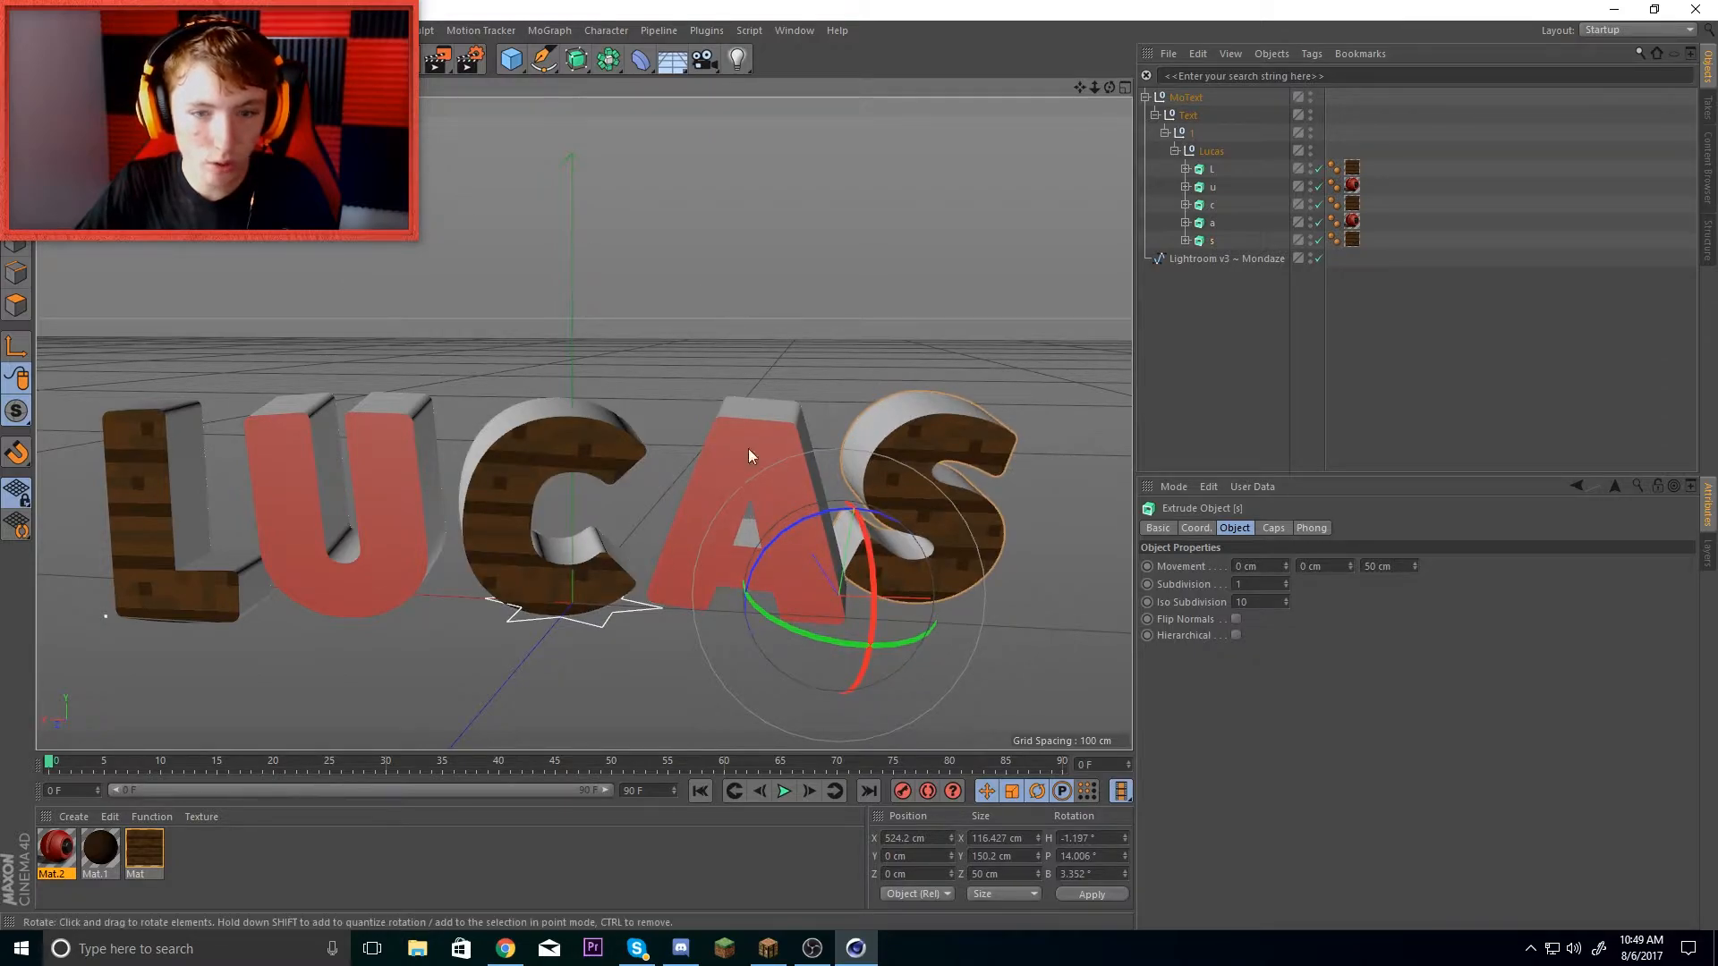
# - Move the fifth letter slightly outward from the fourth and raise the fourth letter slightly
pyautogui.press('e')
pyautogui.moveTo(915, 593); pyautogui.dragTo(937, 598)
pyautogui.click(753, 552)
pyautogui.moveTo(752, 558); pyautogui.dragTo(638, 480)
# - Lower the second letter slightly and move the first letter to about X 4.1, Y 14.5, Z -1.7 cm
pyautogui.click(402, 469)
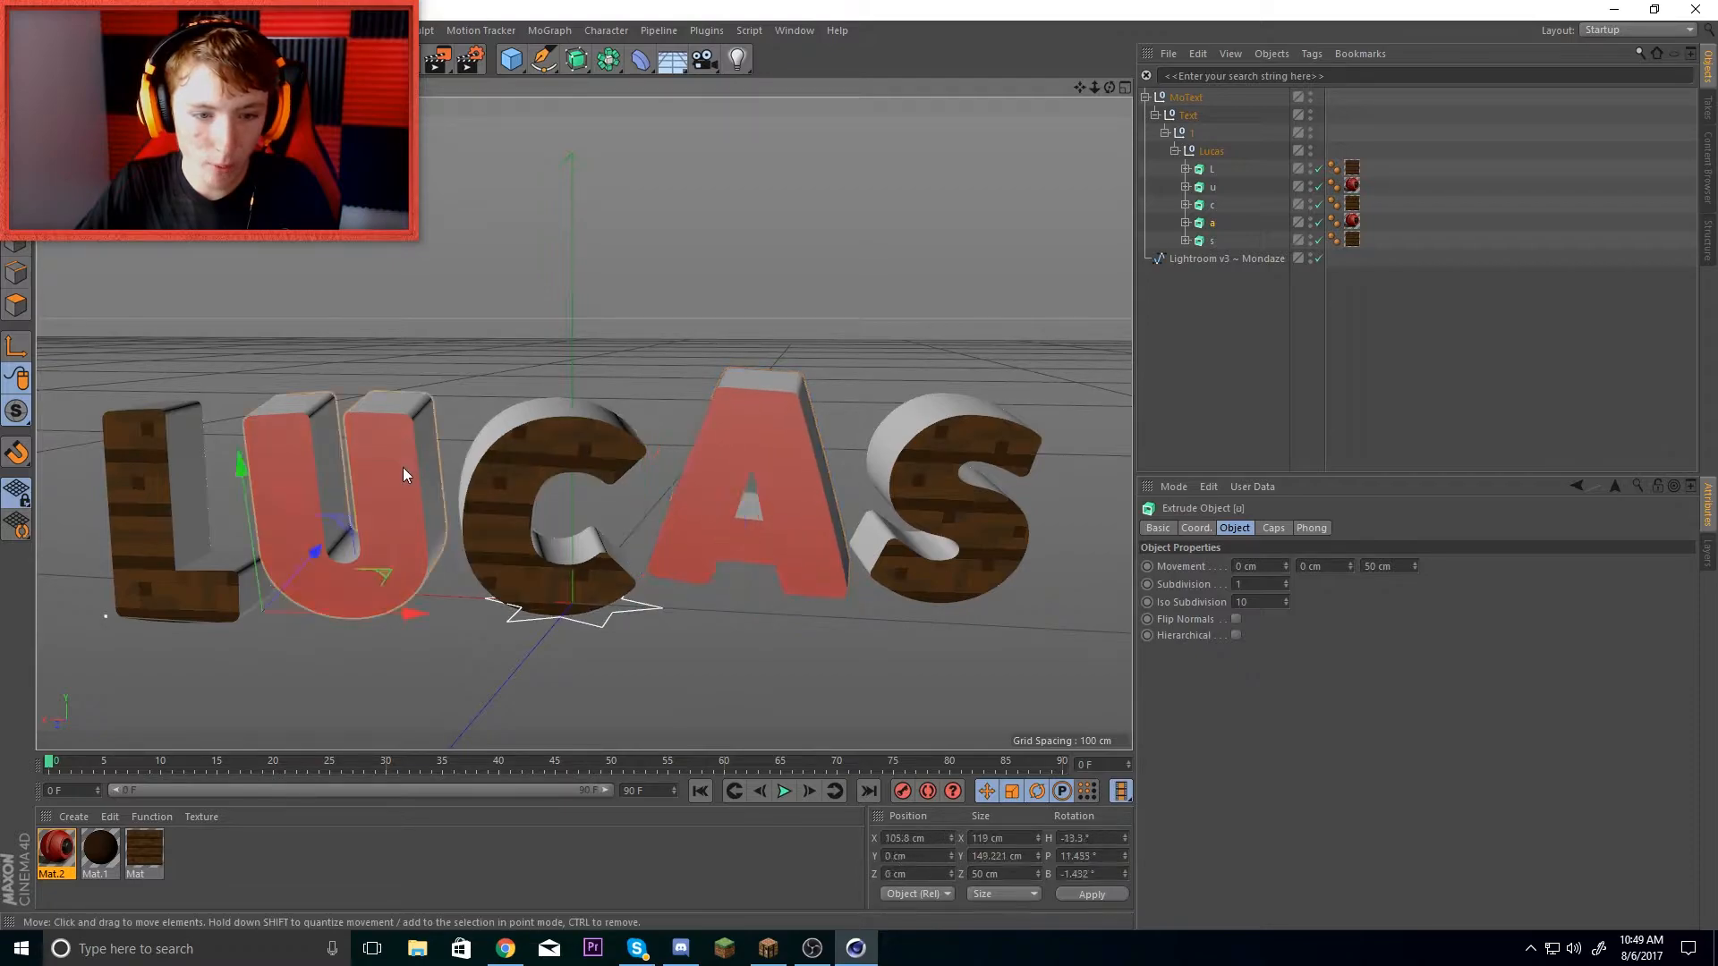
pyautogui.click(224, 508)
pyautogui.click(283, 498)
pyautogui.moveTo(256, 492); pyautogui.dragTo(266, 526)
pyautogui.click(165, 494)
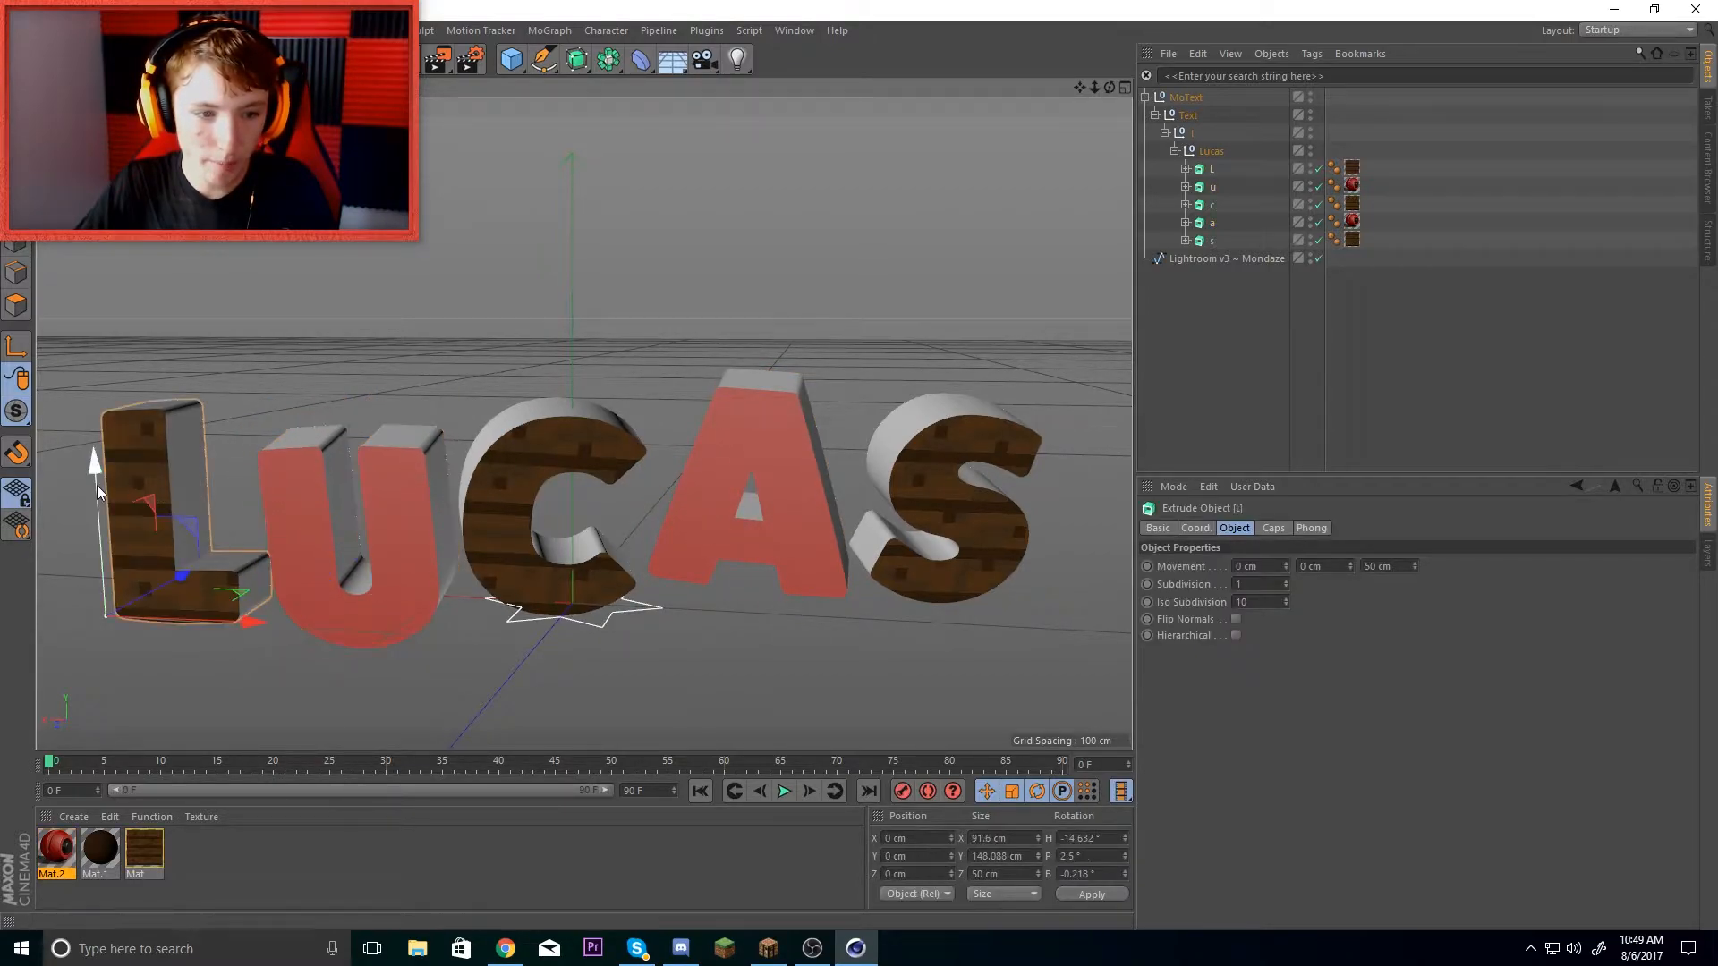
pyautogui.moveTo(97, 485); pyautogui.dragTo(93, 464)
pyautogui.moveTo(201, 598); pyautogui.dragTo(207, 604)
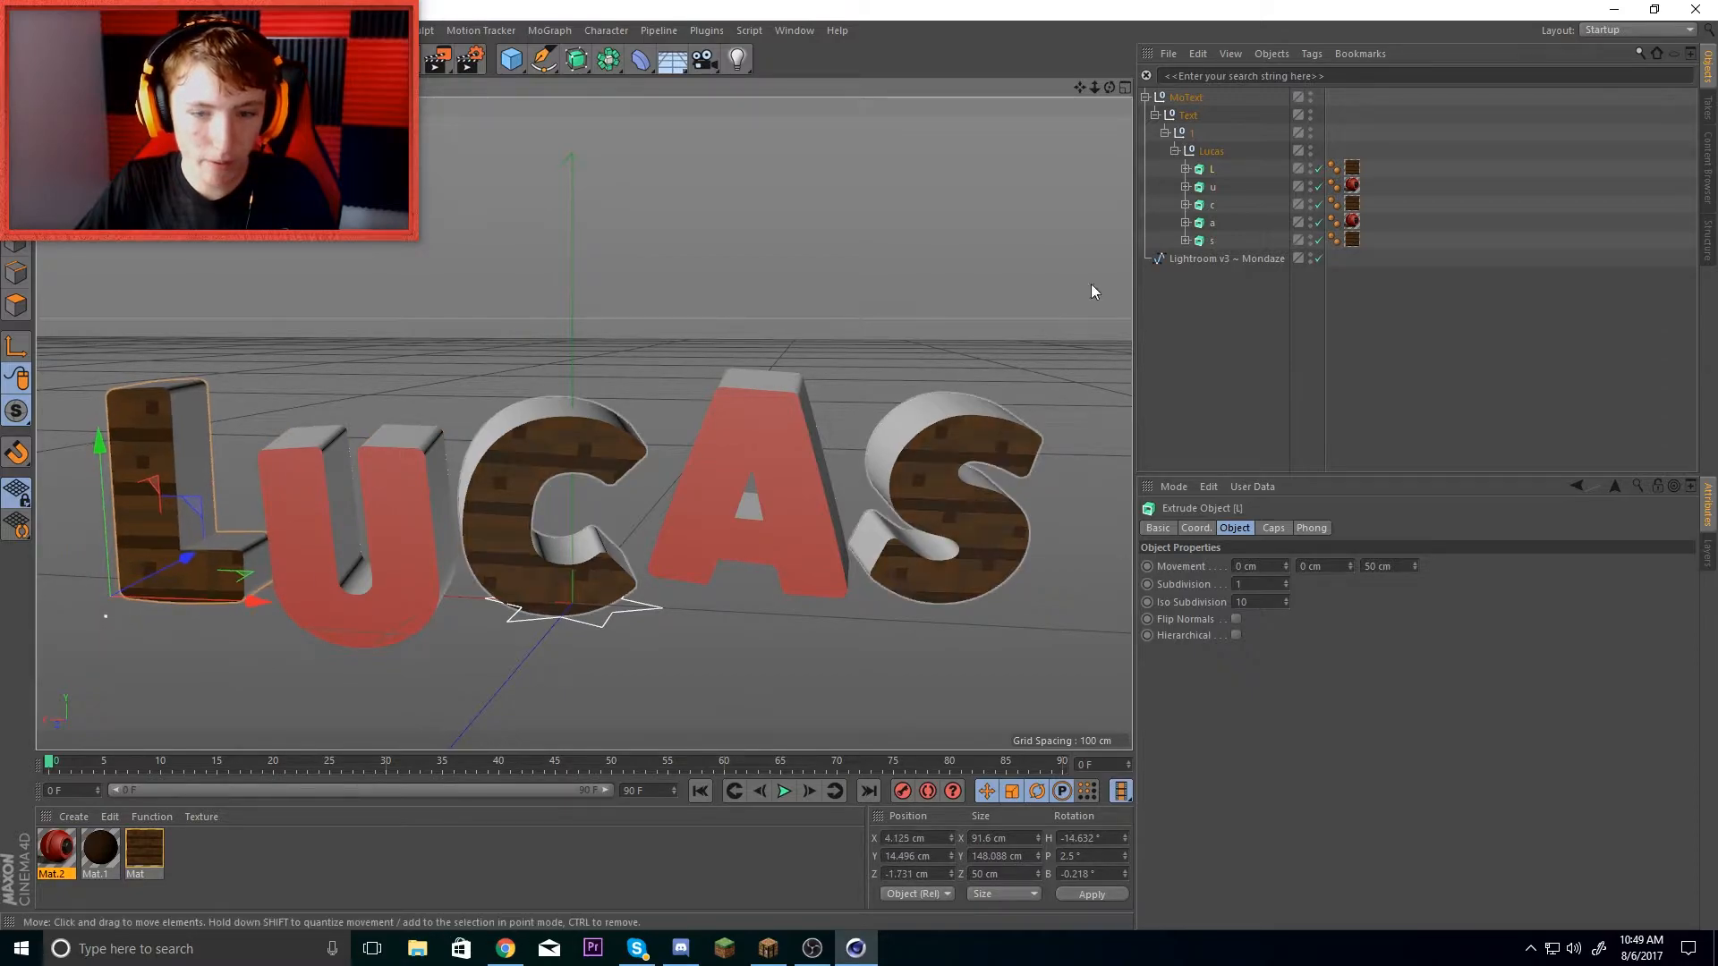
# - Move the third letter slightly along its X axis and rotate it slightly freehand
pyautogui.moveTo(1110, 87)
pyautogui.mouseDown()
pyautogui.moveTo(1065, 91)
pyautogui.moveTo(1078, 94)
pyautogui.mouseUp()
pyautogui.click(558, 476)
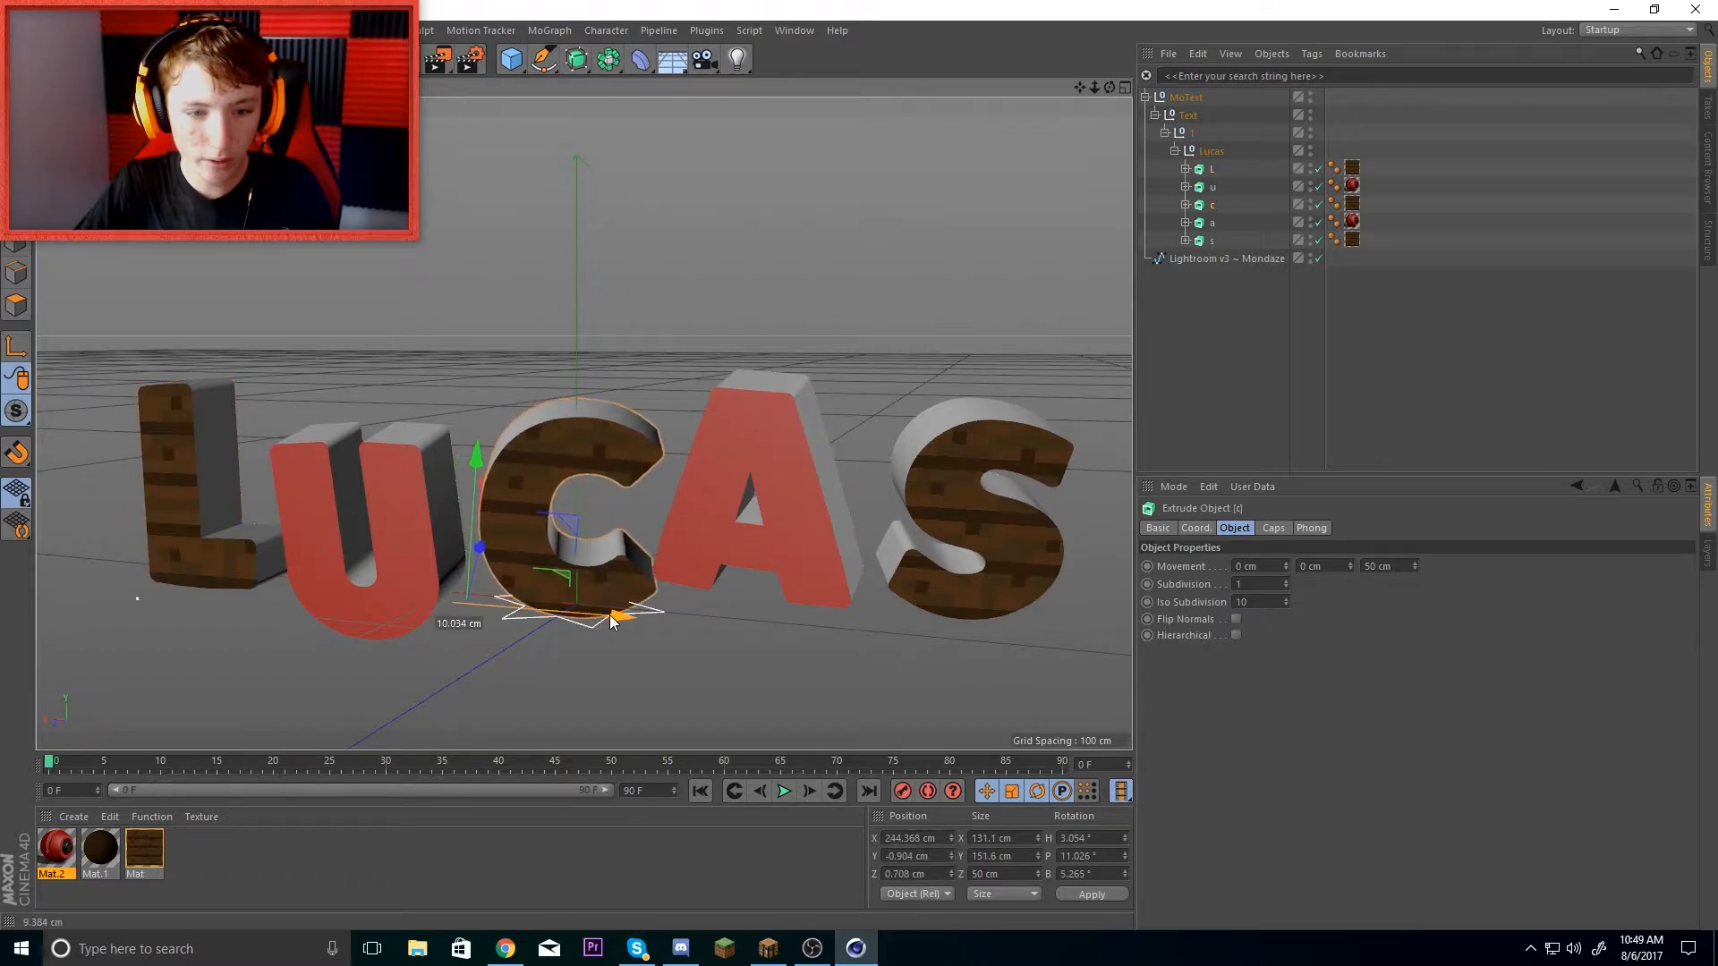
pyautogui.press('r')
pyautogui.moveTo(519, 617); pyautogui.dragTo(590, 597)
pyautogui.press('e')
# - Space out the fourth and fifth letters by moving each slightly outward along the X axis, and leave nothing selected
pyautogui.click(760, 558)
pyautogui.moveTo(732, 597); pyautogui.dragTo(759, 599)
pyautogui.click(986, 528)
pyautogui.moveTo(862, 561); pyautogui.dragTo(953, 599)
pyautogui.click(870, 663)
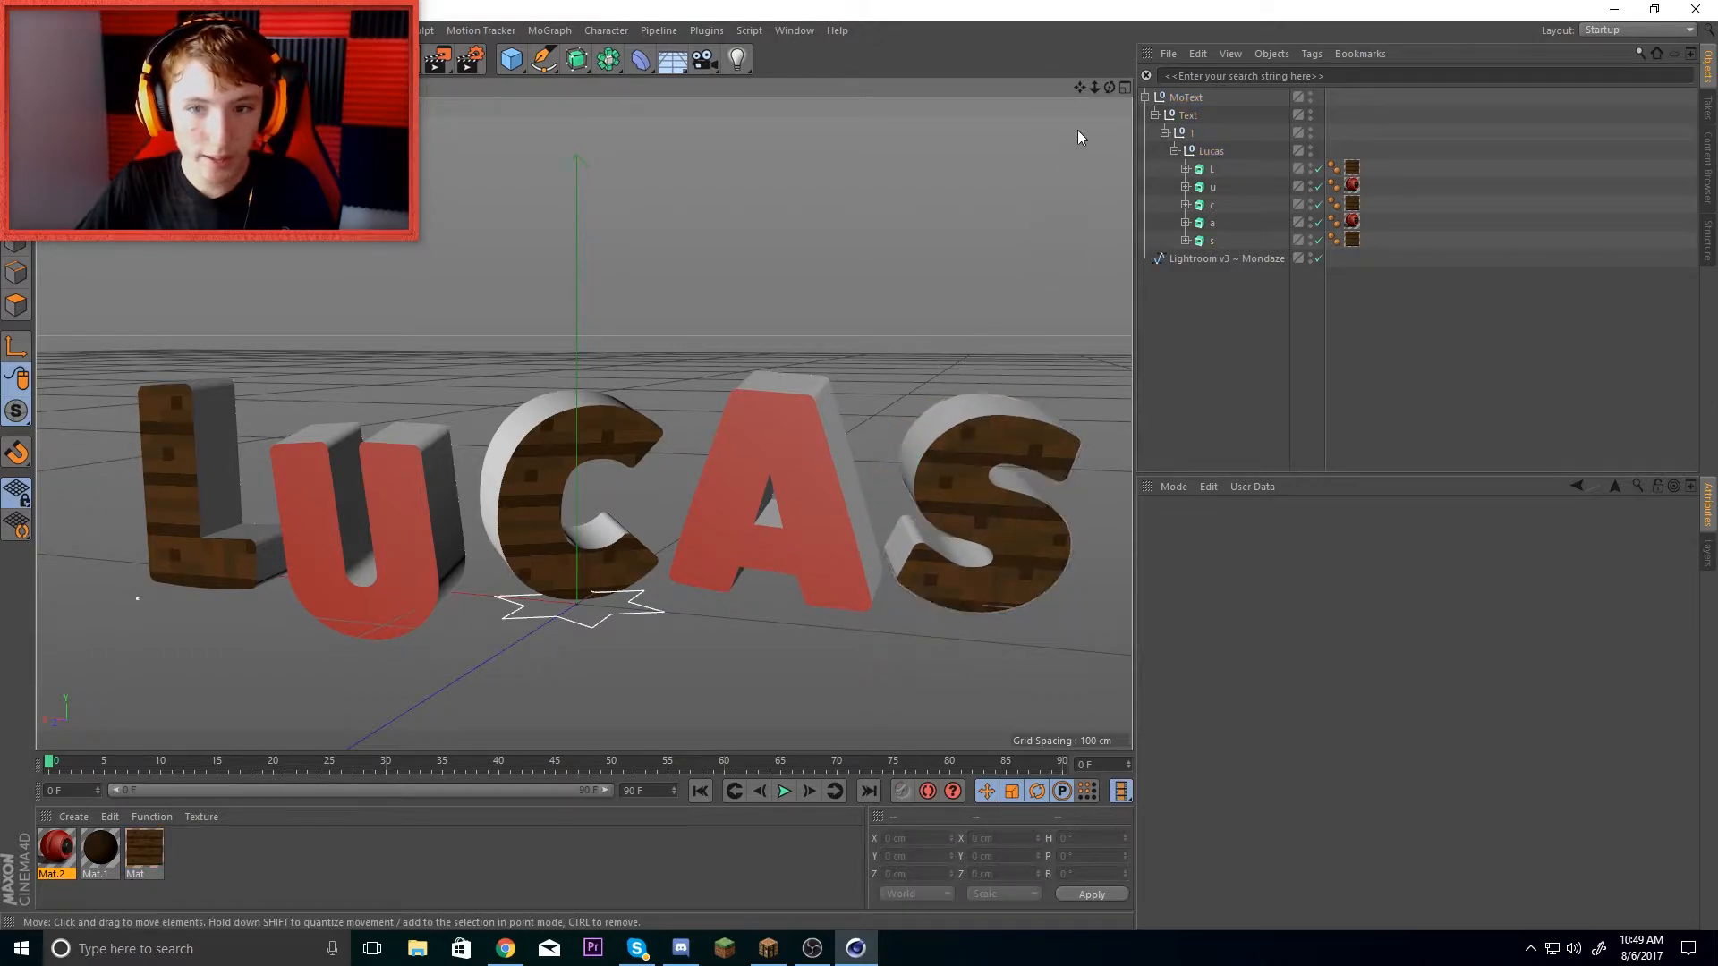
# - Rotate the first letter slightly freehand and render the name text to the Picture Viewer
pyautogui.moveTo(1109, 88); pyautogui.dragTo(1122, 65)
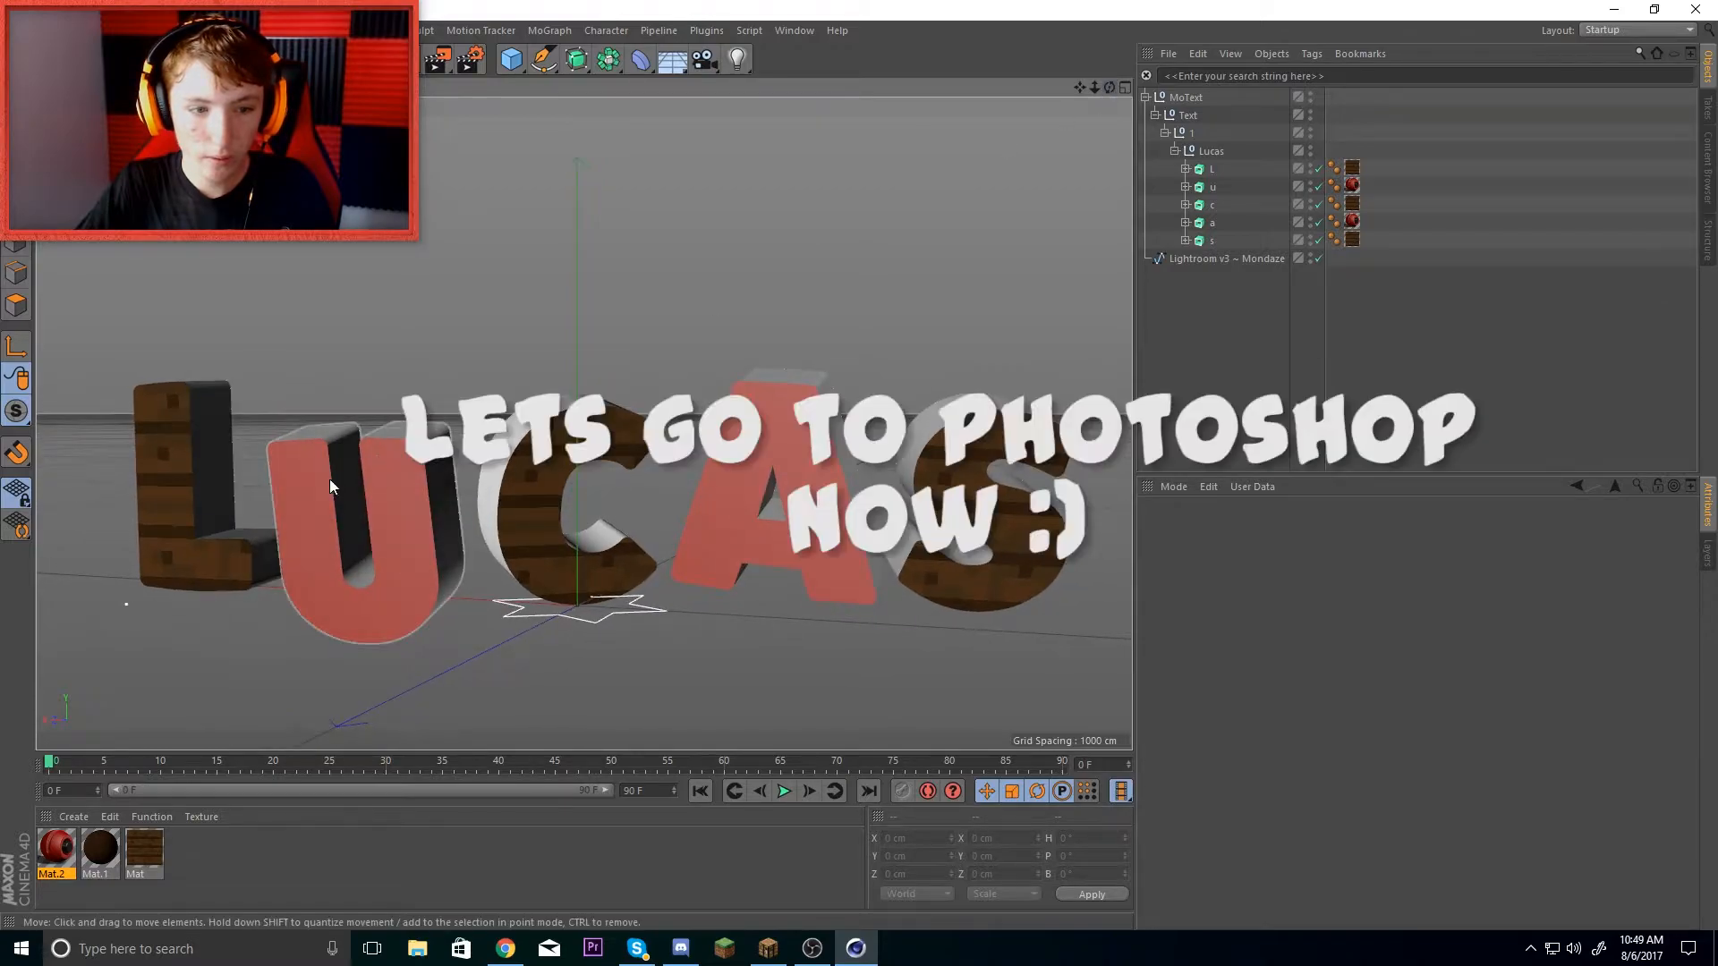
pyautogui.click(219, 493)
pyautogui.press('r')
pyautogui.moveTo(265, 604); pyautogui.dragTo(116, 556)
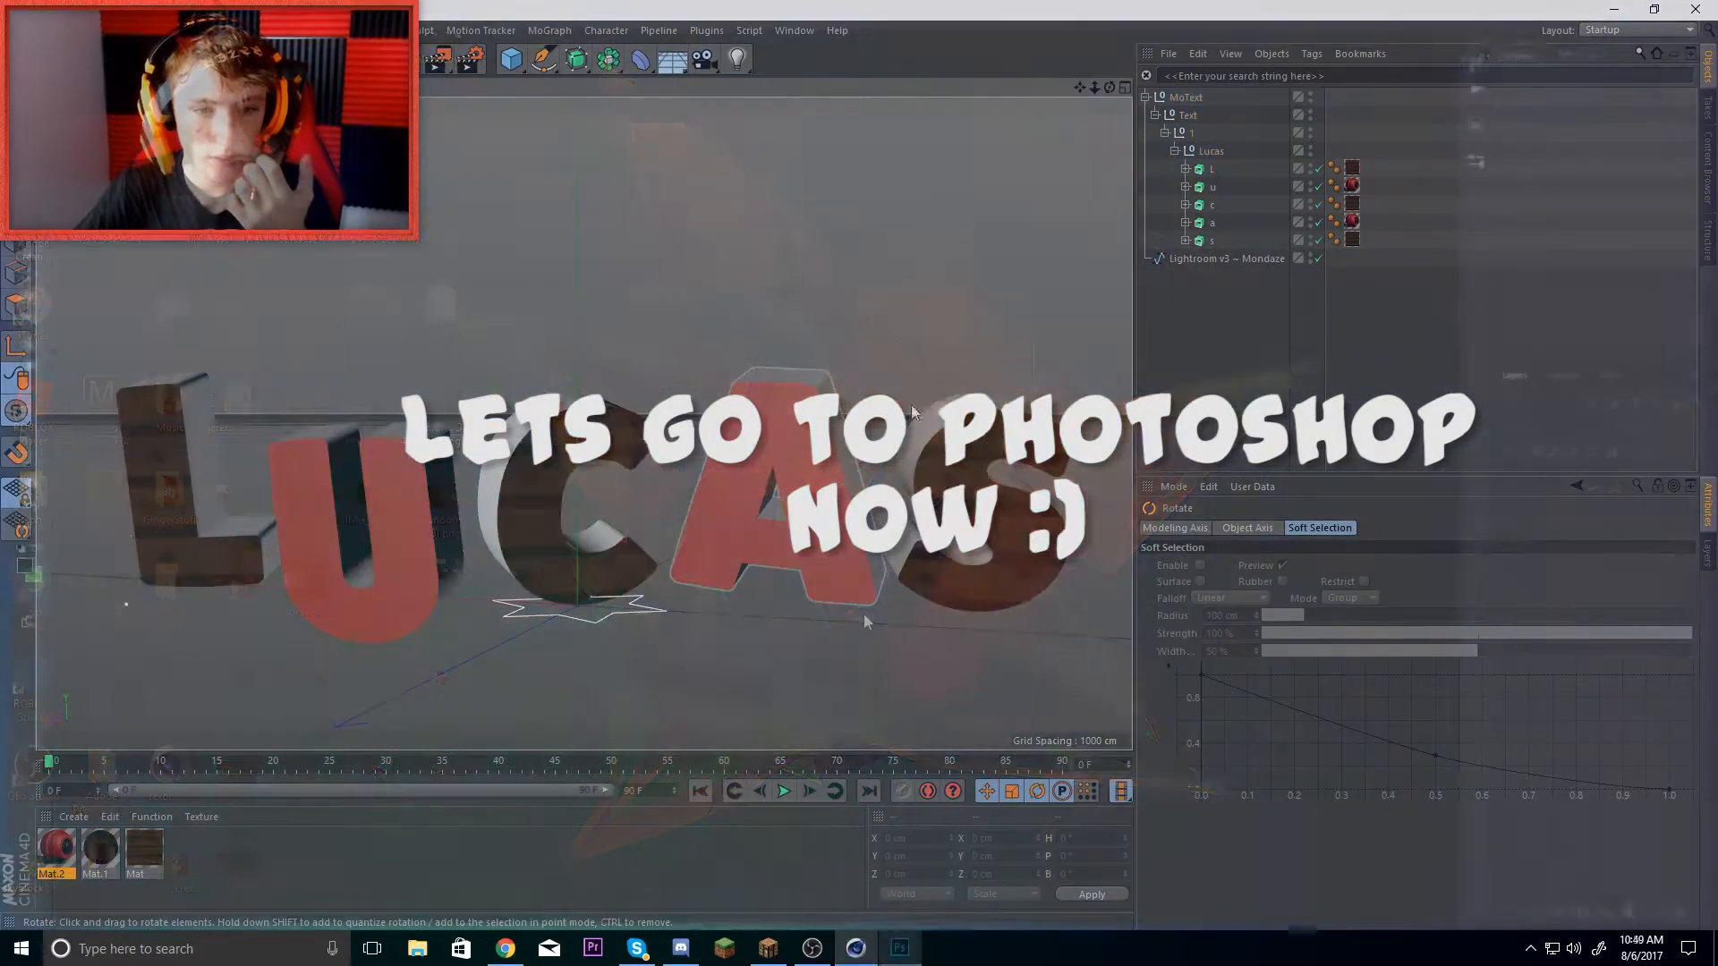
pyautogui.click(439, 61)
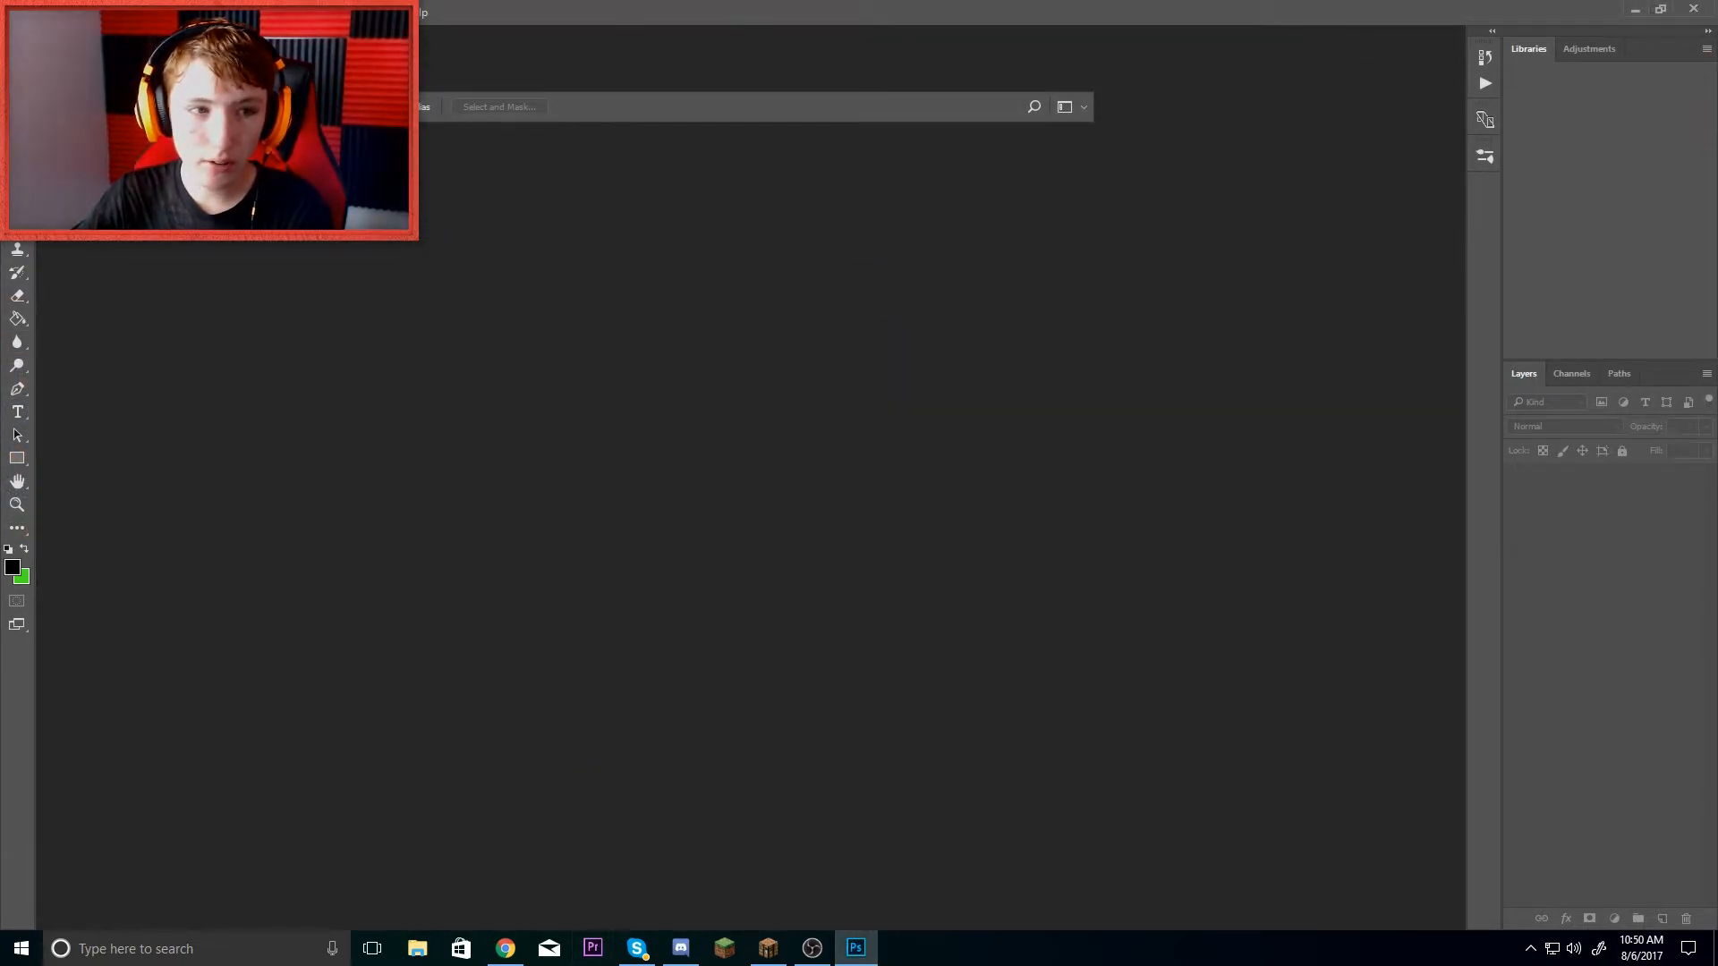
# - In Photoshop, create a new 2560 × 1440 px document at 72 pixels/inch in 8-bit RGB with transparent background contents
pyautogui.click(47, 13)
pyautogui.click(63, 32)
pyautogui.click(47, 13)
pyautogui.click(63, 32)
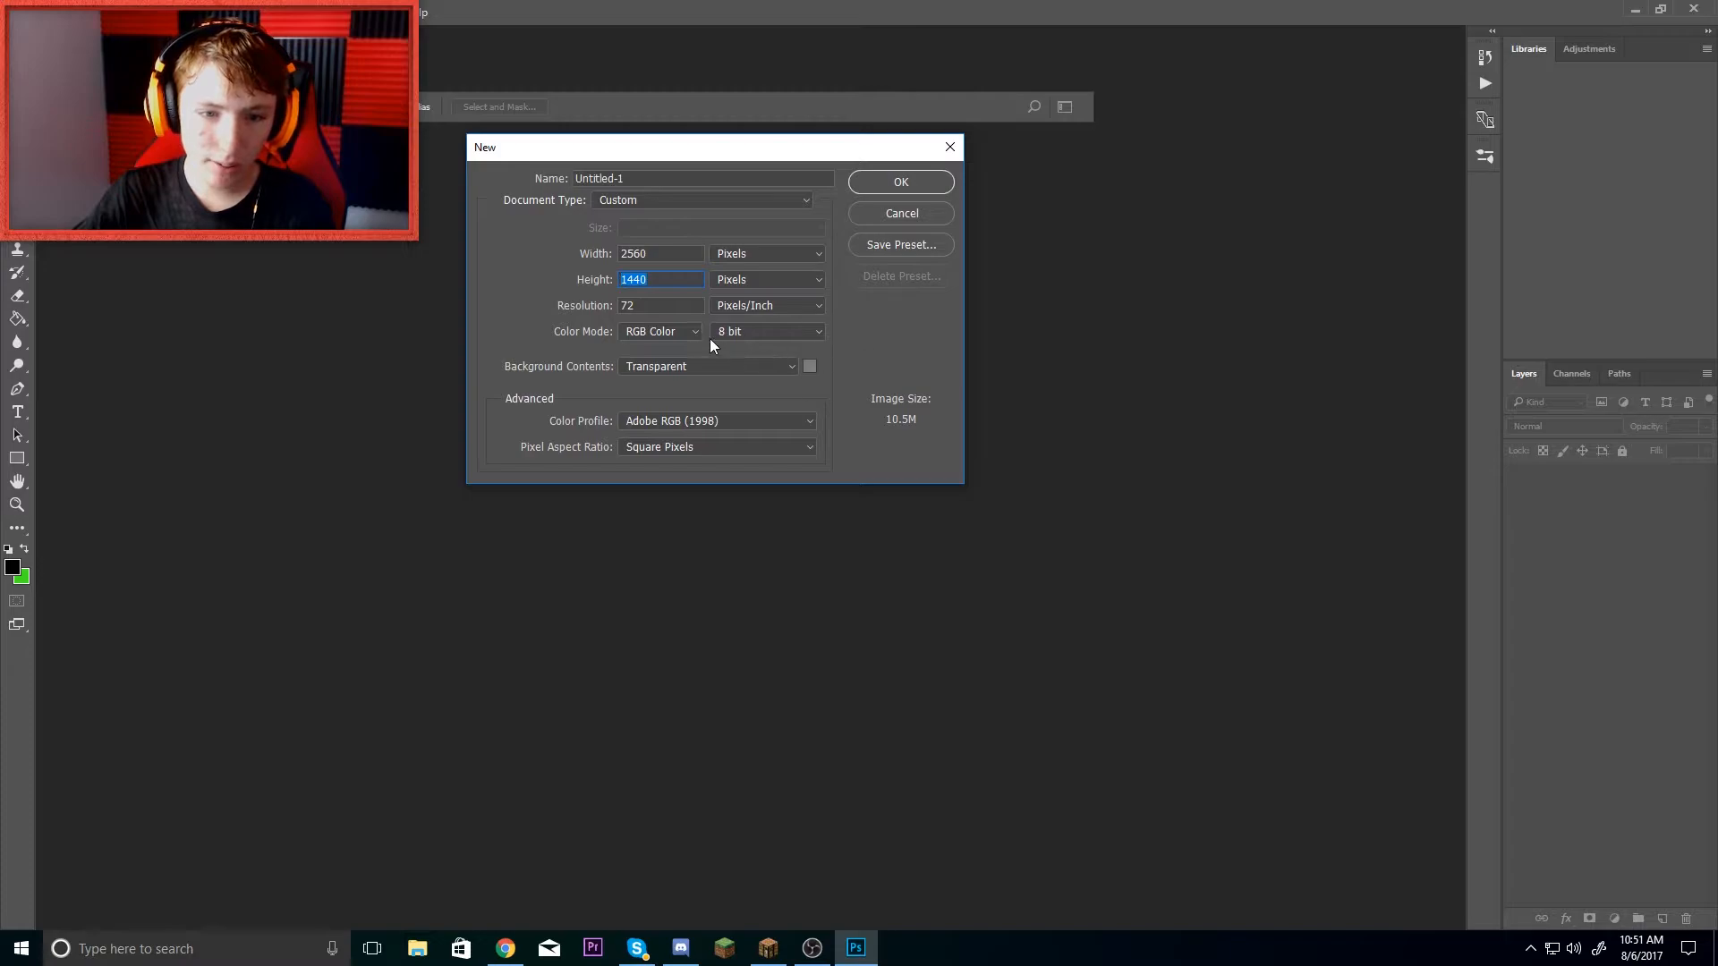
pyautogui.click(691, 363)
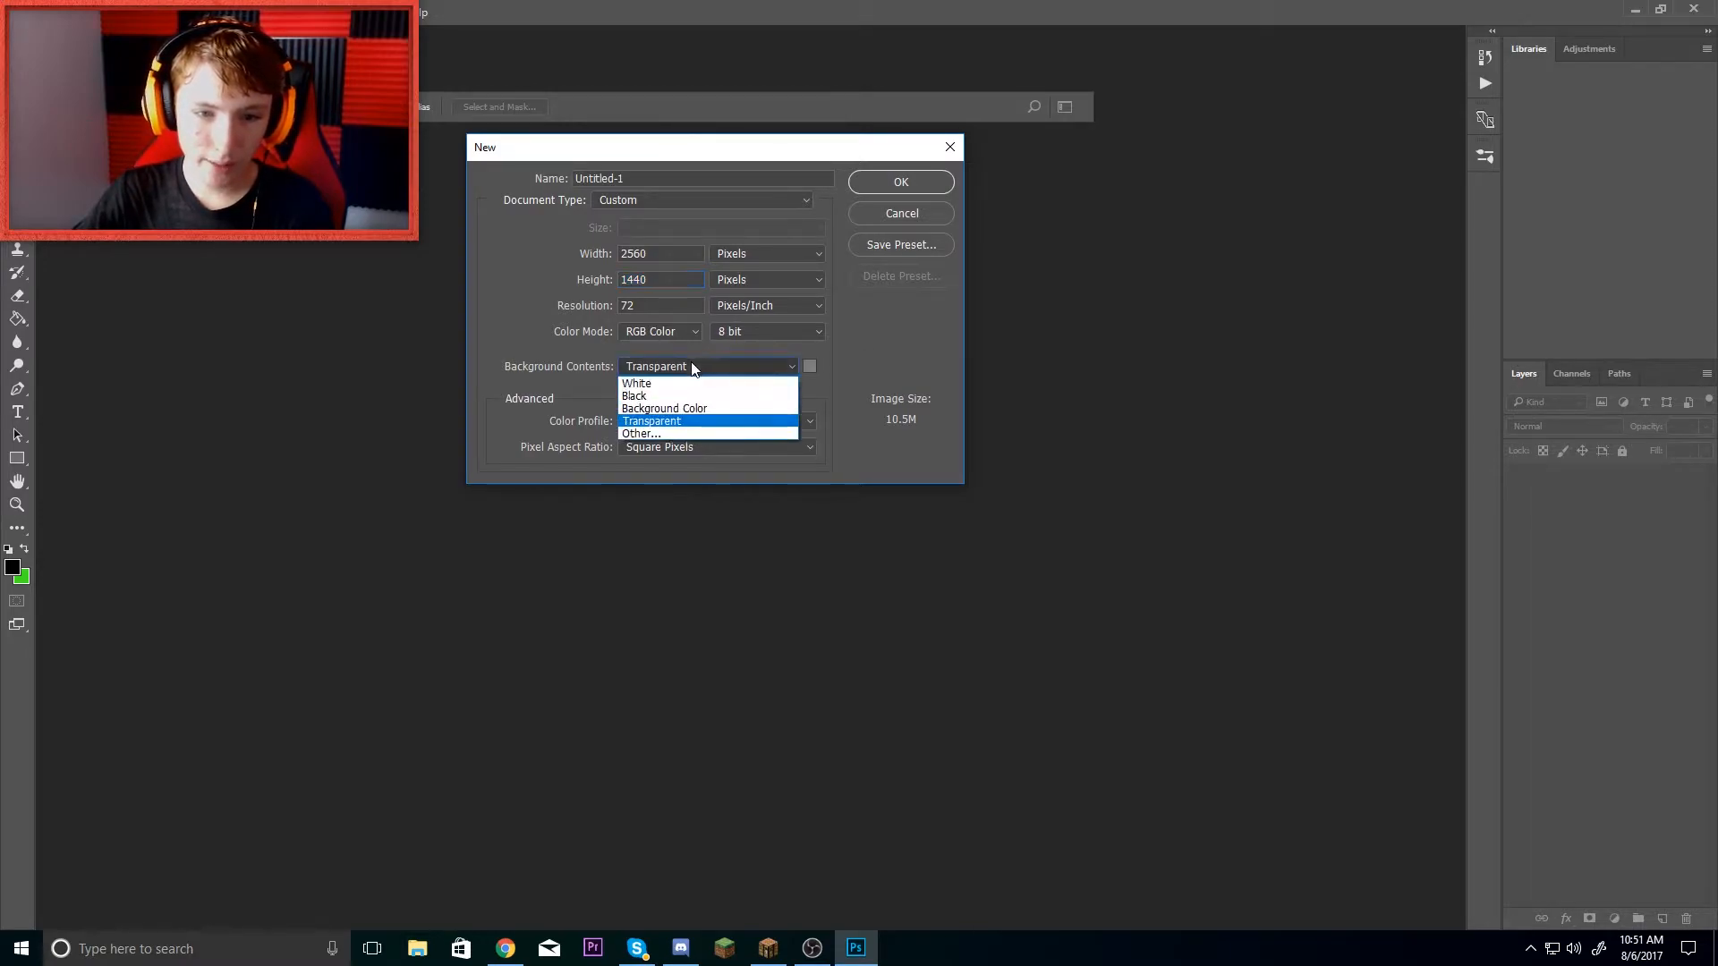
pyautogui.click(657, 422)
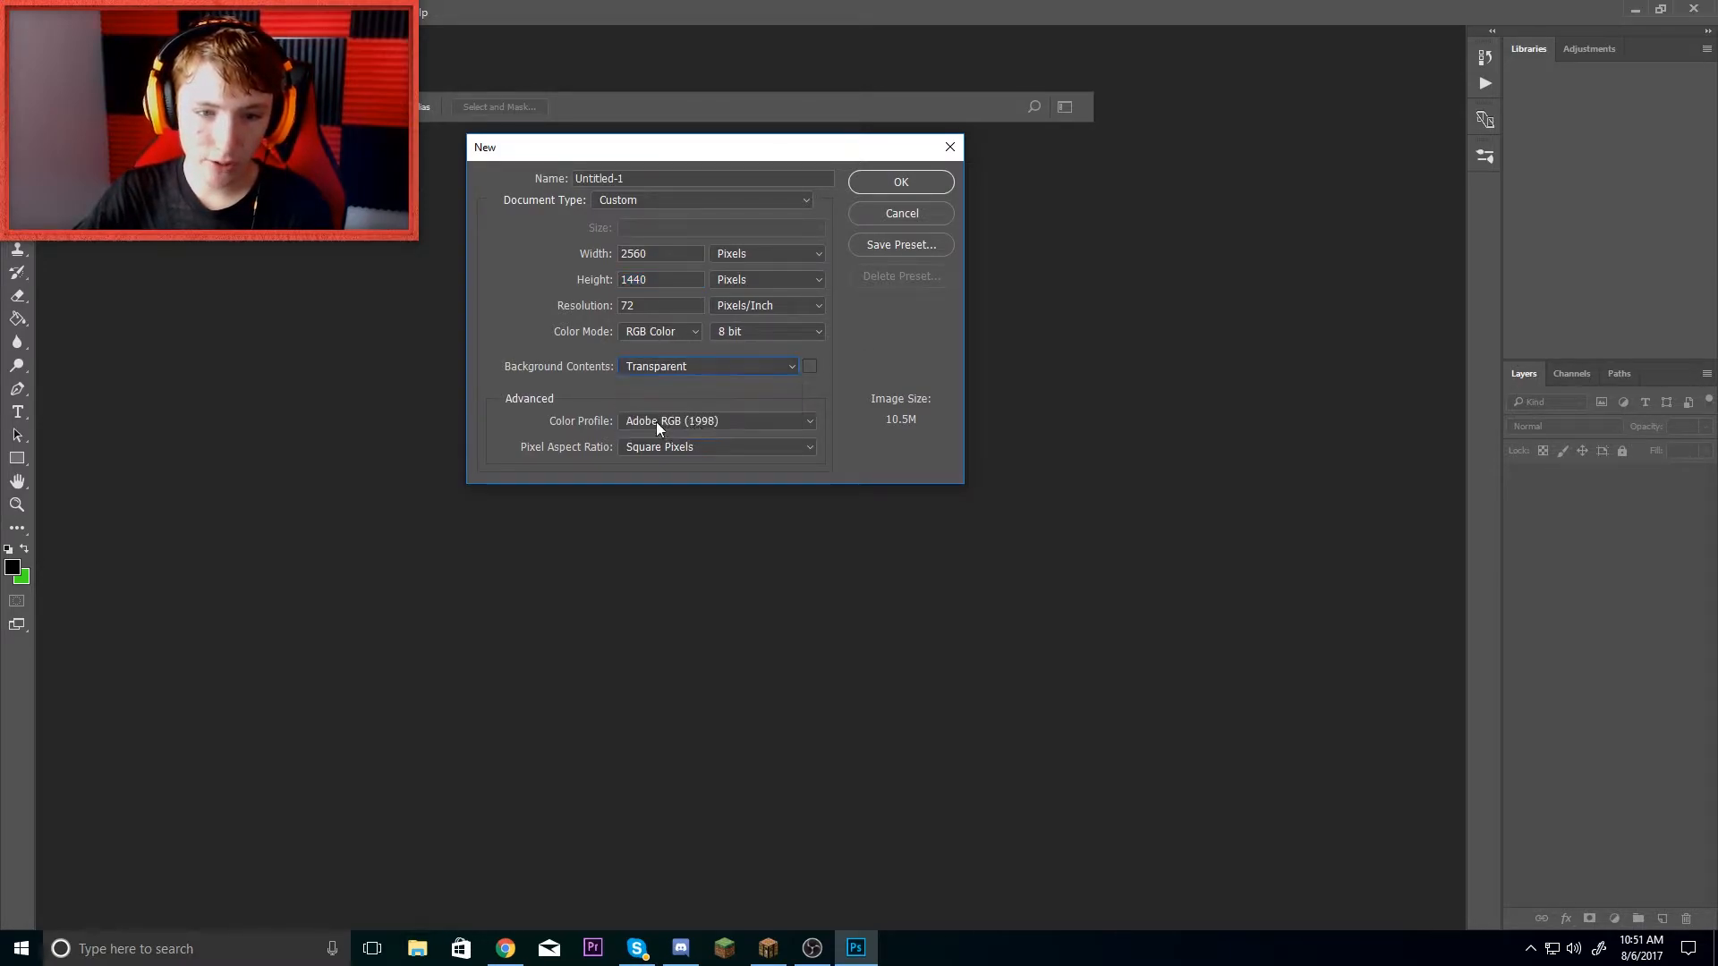
pyautogui.click(935, 186)
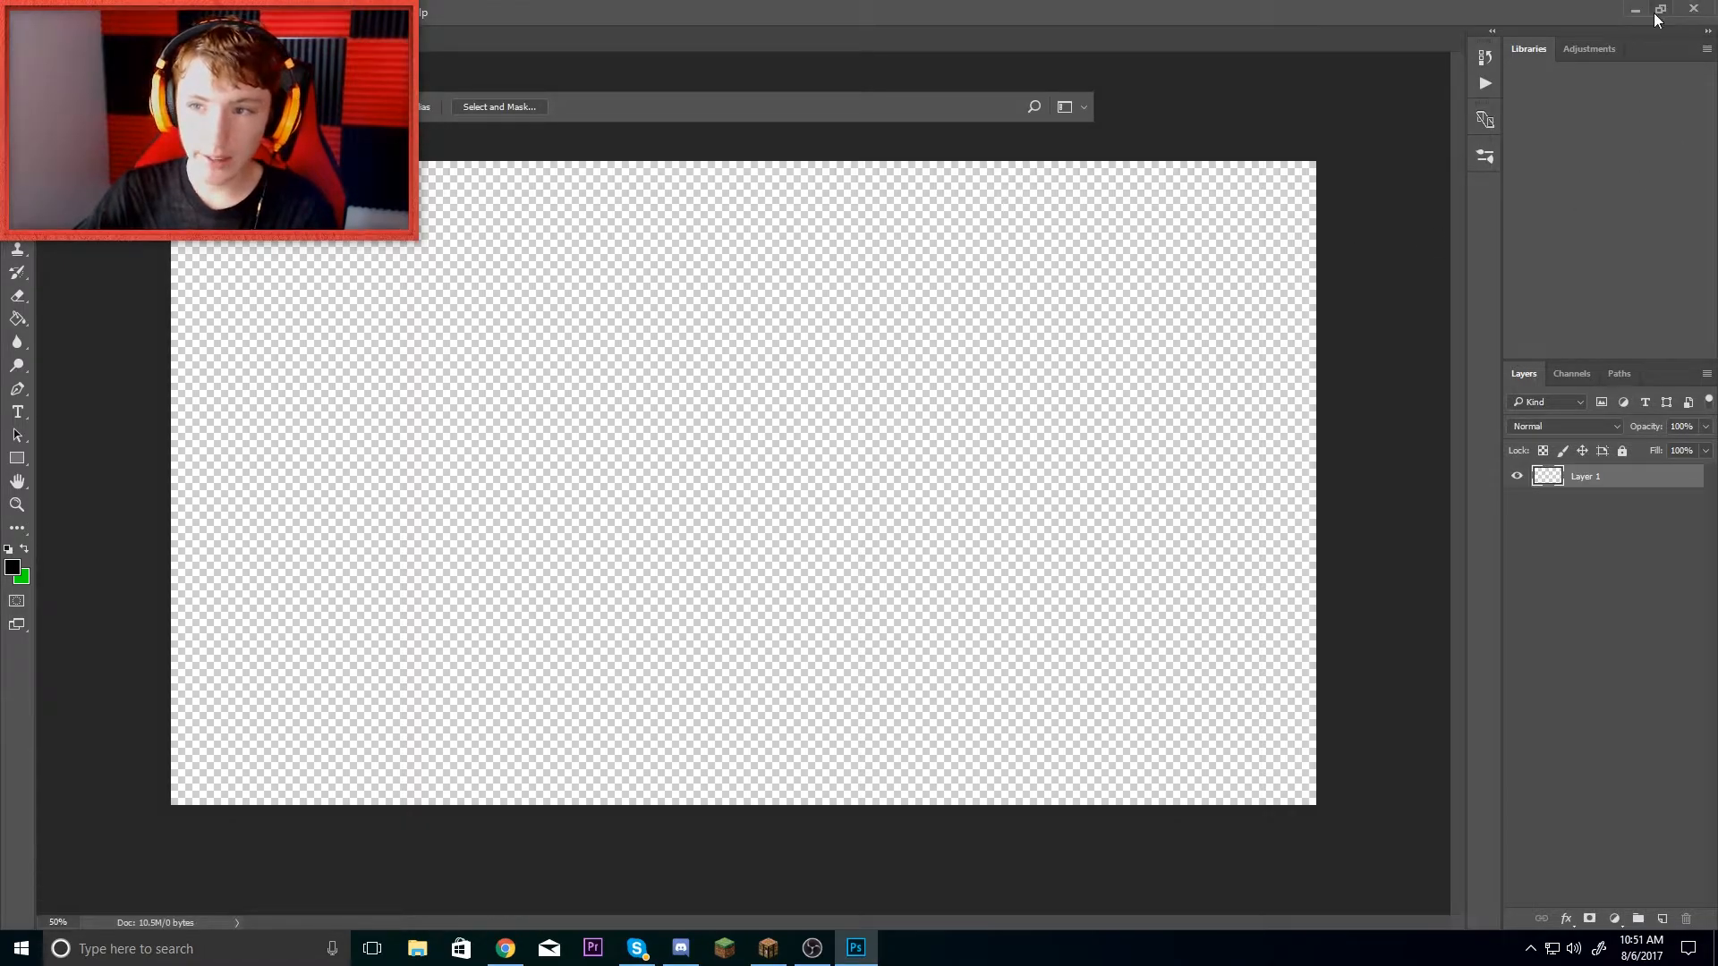
# - Place the image Channel Art Template (Fireworks).jpg from the desktop's Graphics folder into the new document
pyautogui.click(1637, 12)
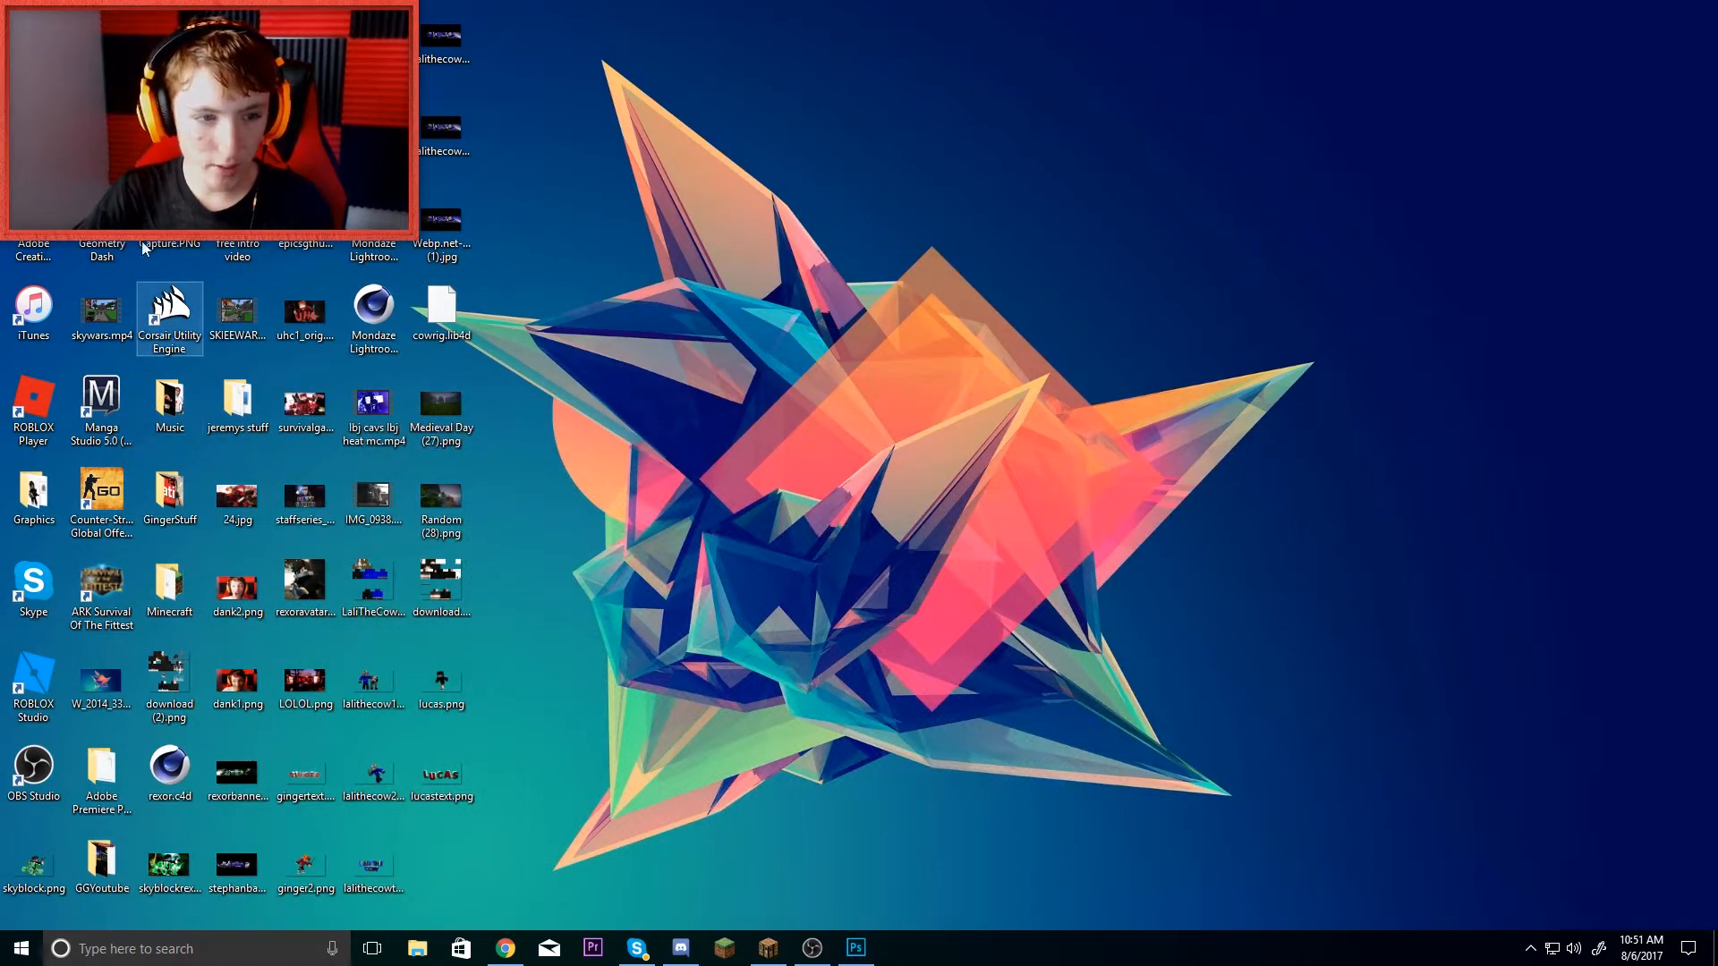
pyautogui.doubleClick(34, 492)
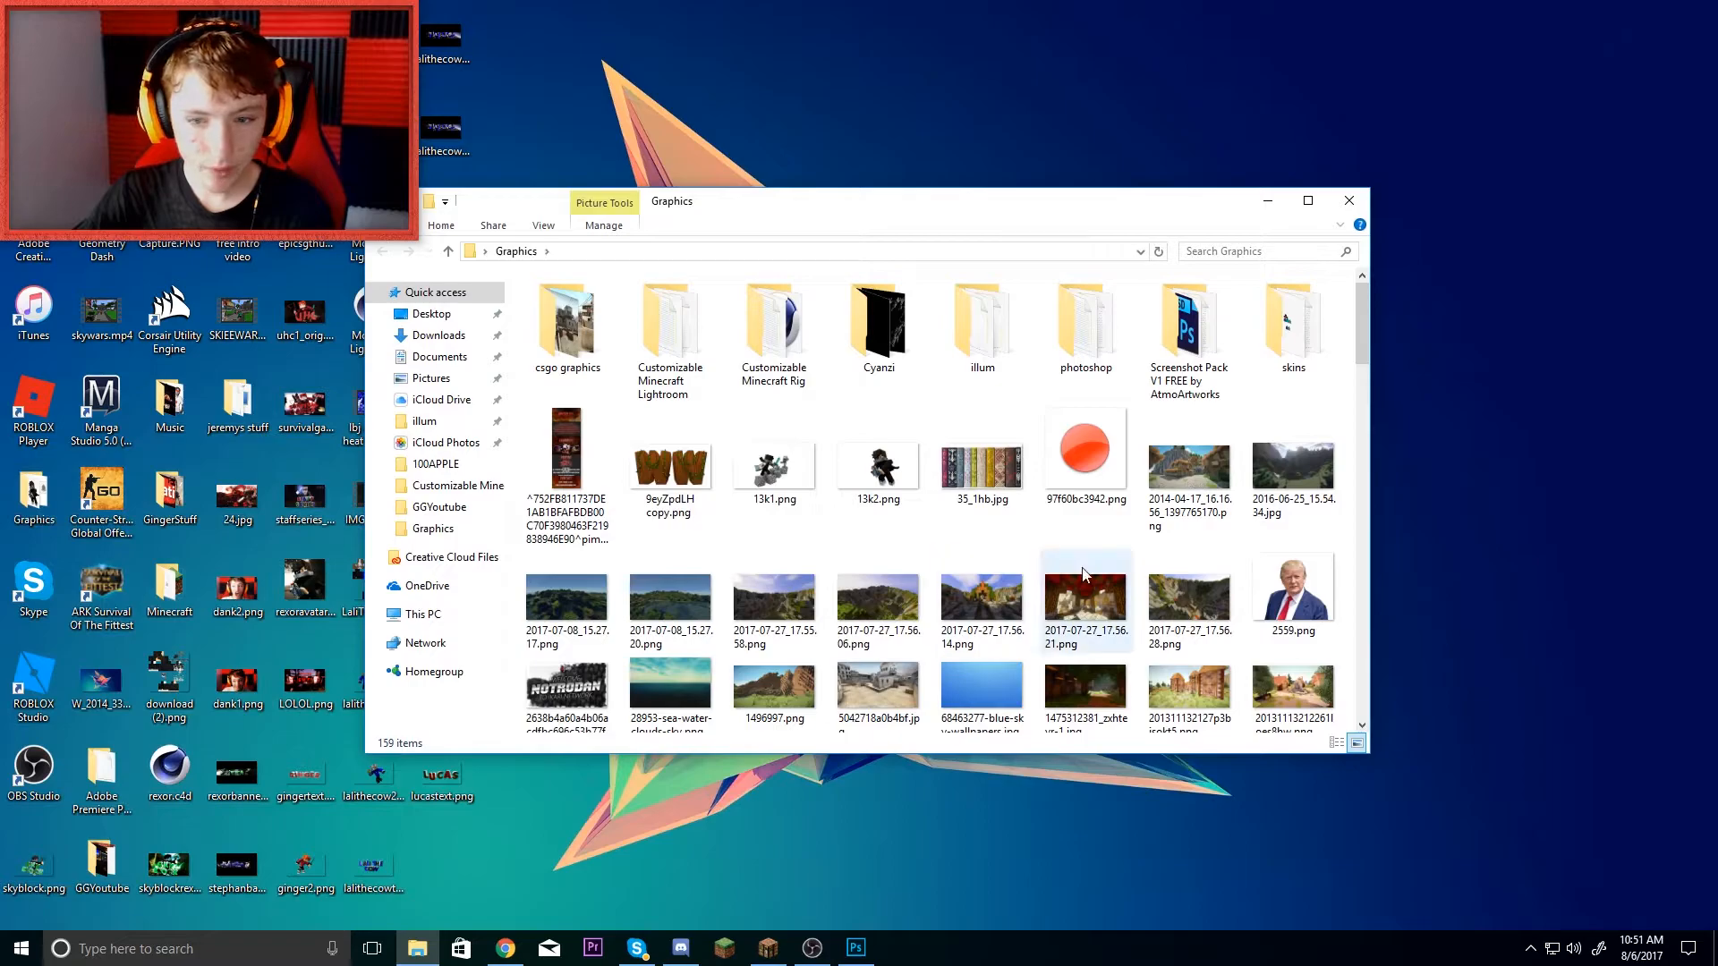
pyautogui.scroll(-10, 1078, 571)
pyautogui.click(566, 398)
pyautogui.moveTo(565, 398); pyautogui.dragTo(786, 528)
pyautogui.press('Return')
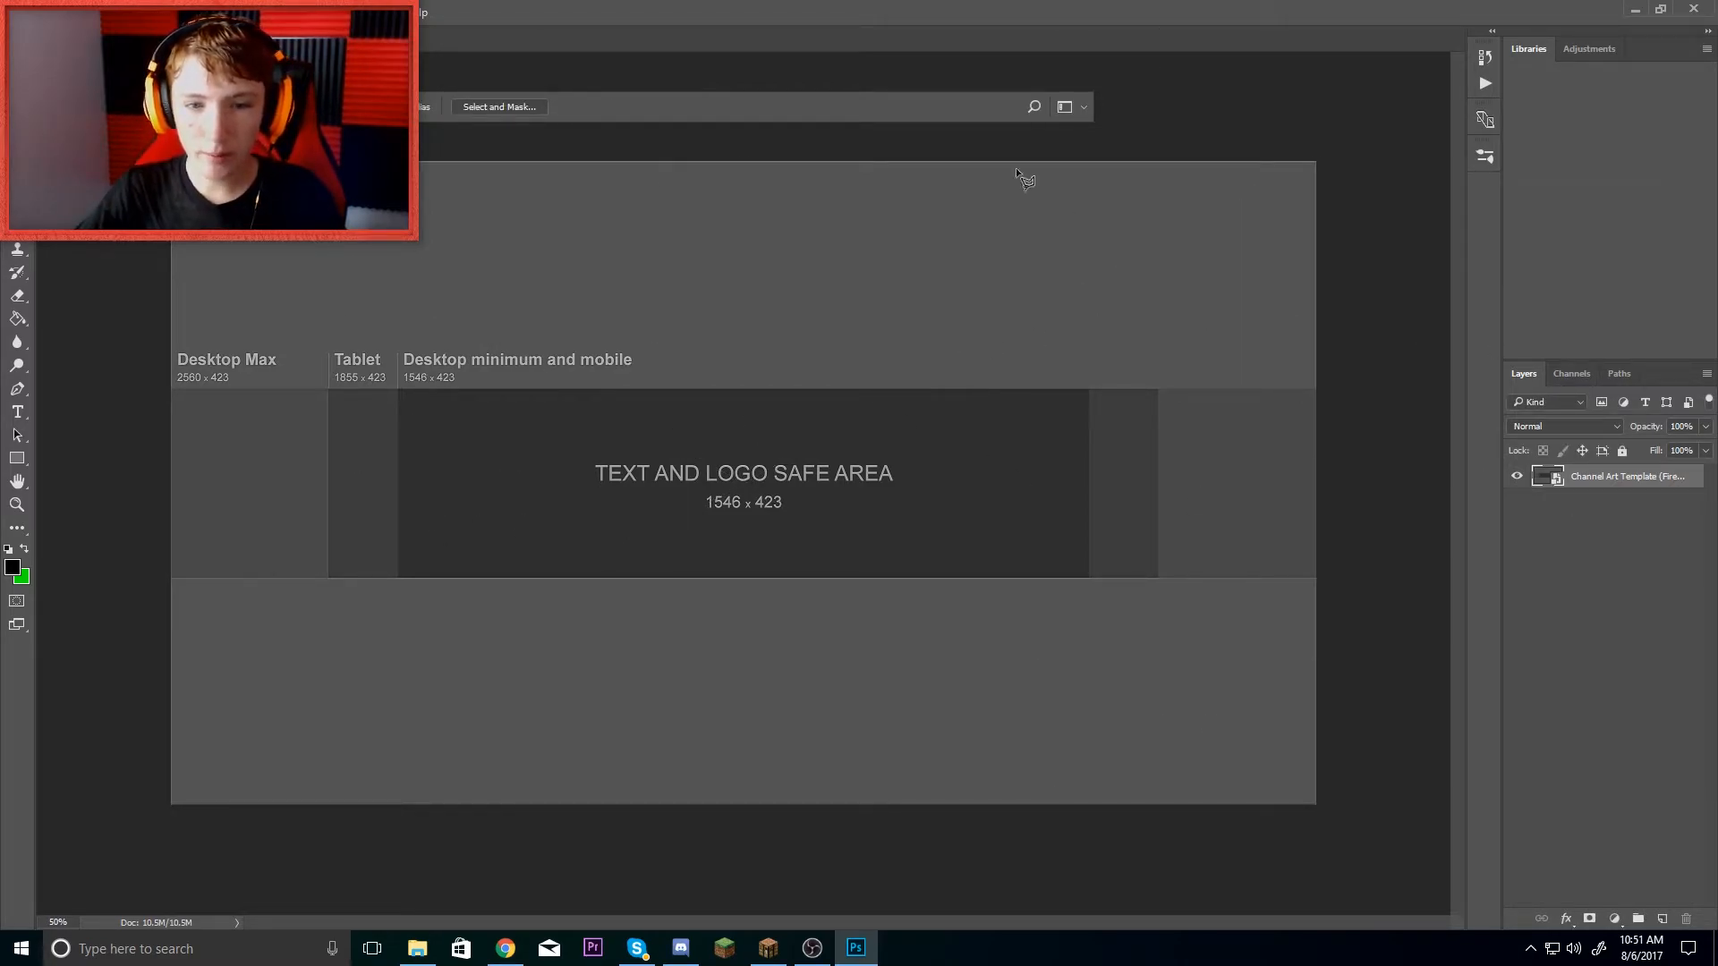
# - Draw two black rectangles across the canvas, about 2698 × 514 px above the template's central band and about 2780 × 556 px below it
pyautogui.click(16, 463)
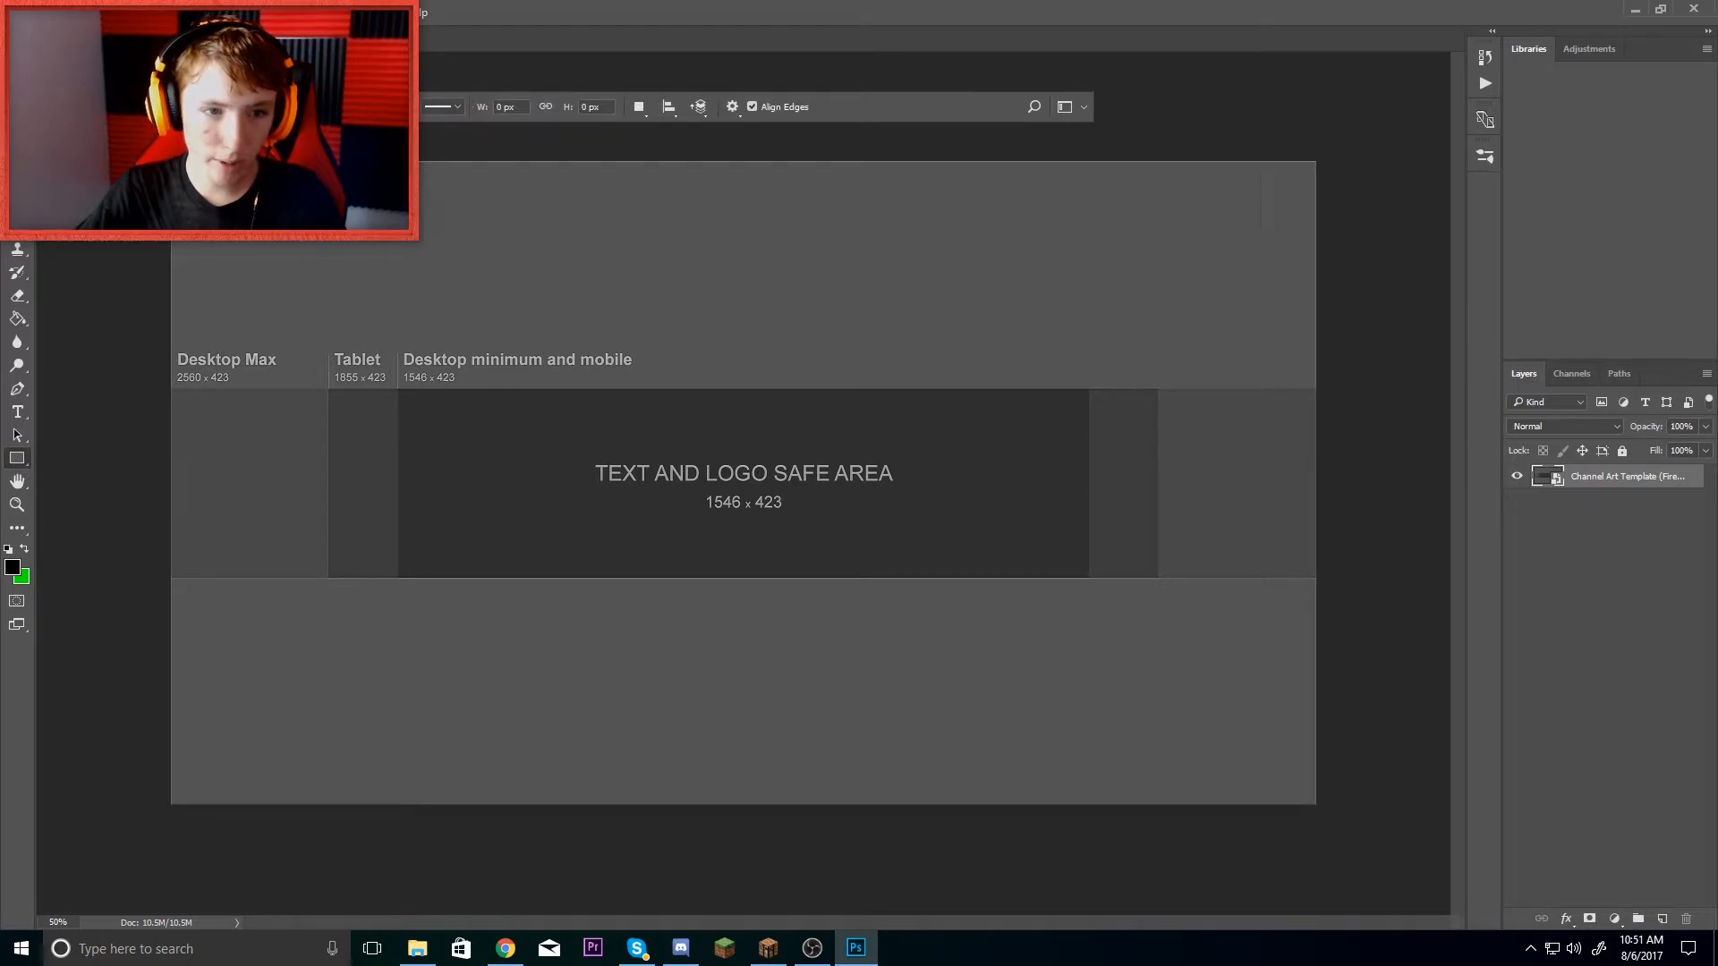
pyautogui.moveTo(164, 156); pyautogui.dragTo(1372, 385)
pyautogui.moveTo(1349, 829); pyautogui.dragTo(105, 580)
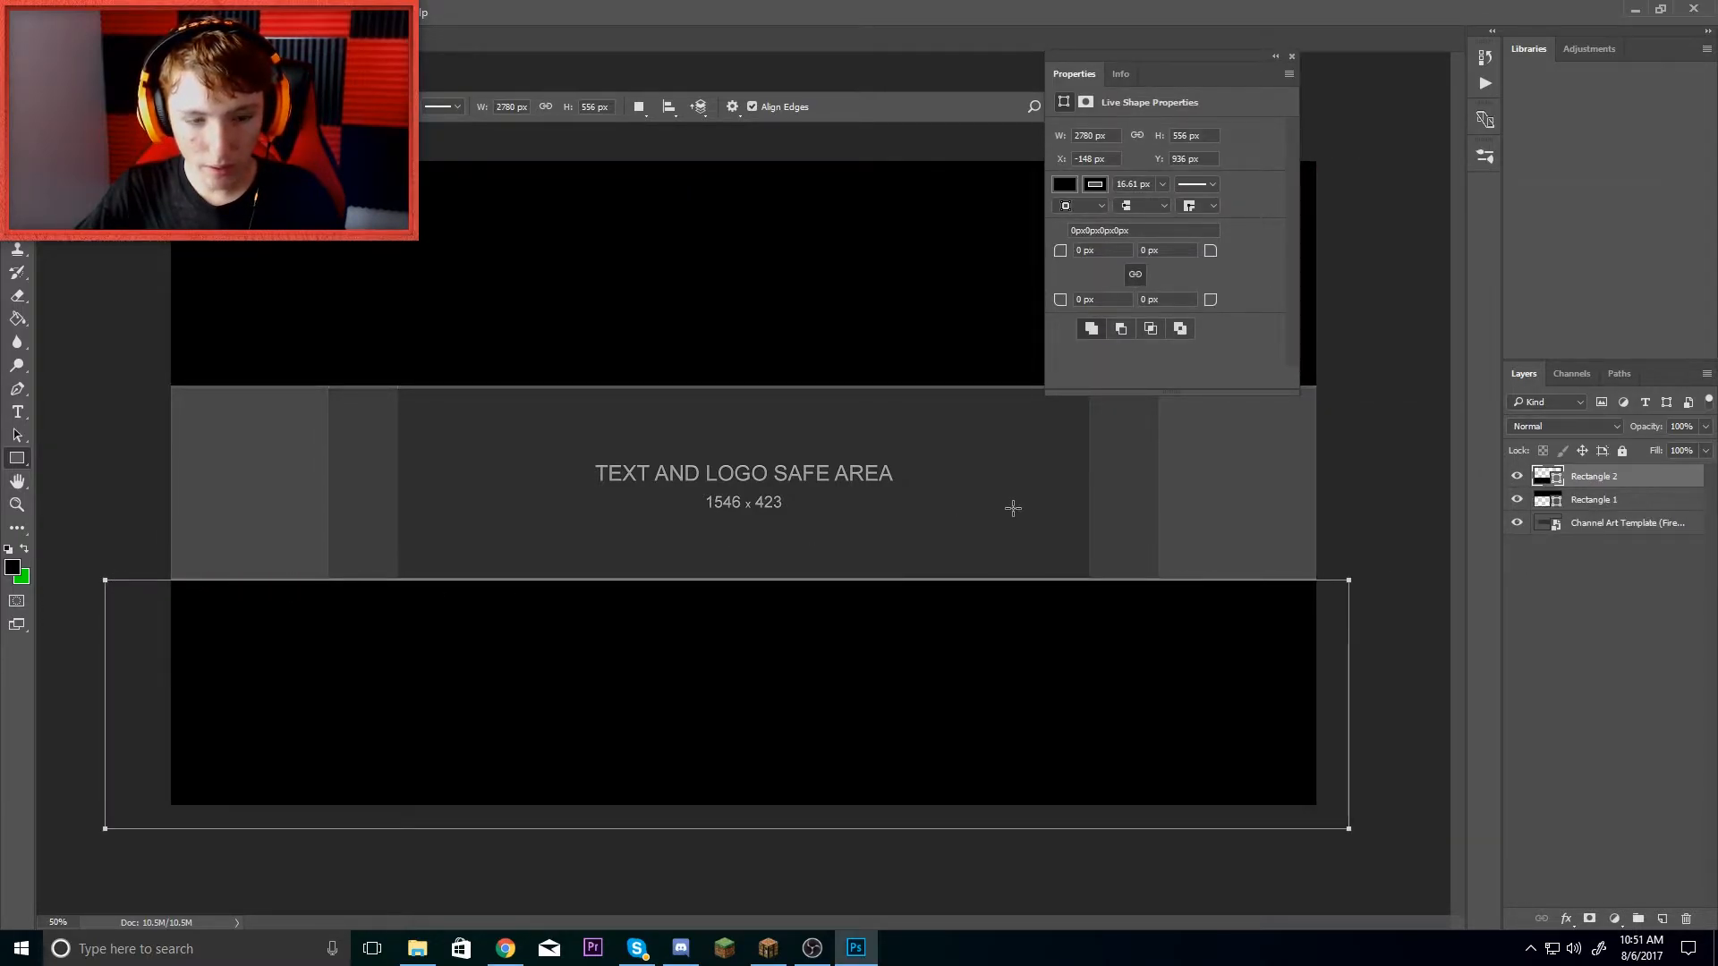
pyautogui.press('Return')
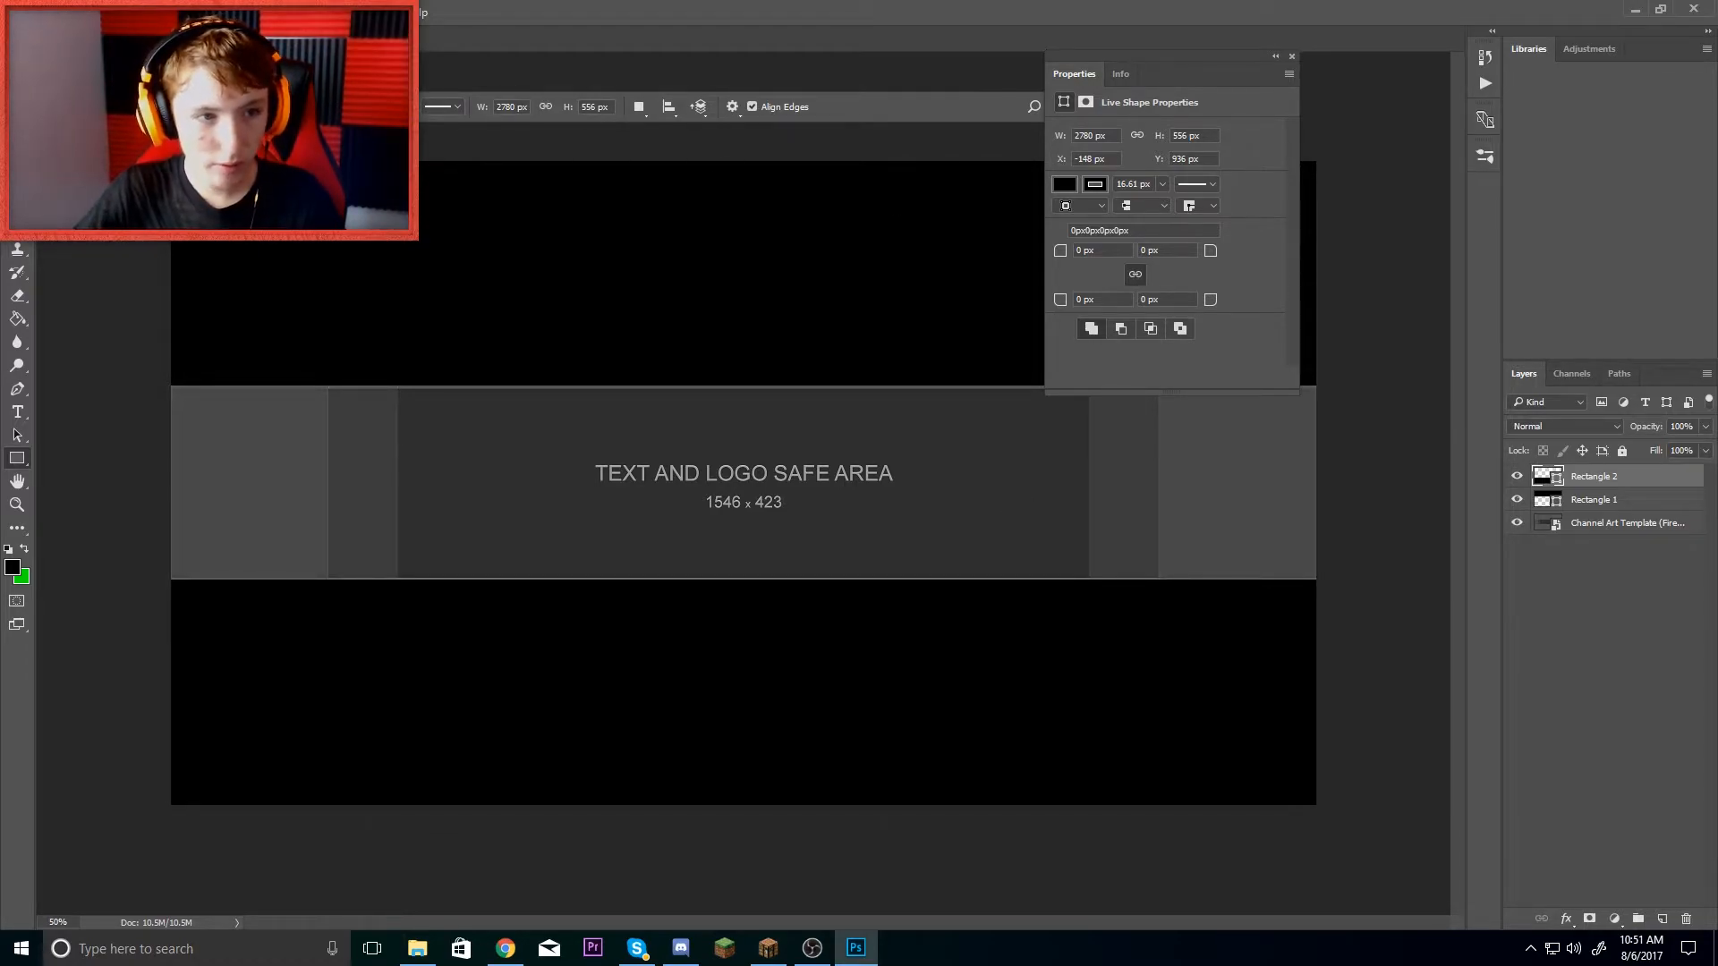
# - Nudge the lower black rectangle up 6 px to Y 930 px so it meets the central band's edge
pyautogui.press('v')
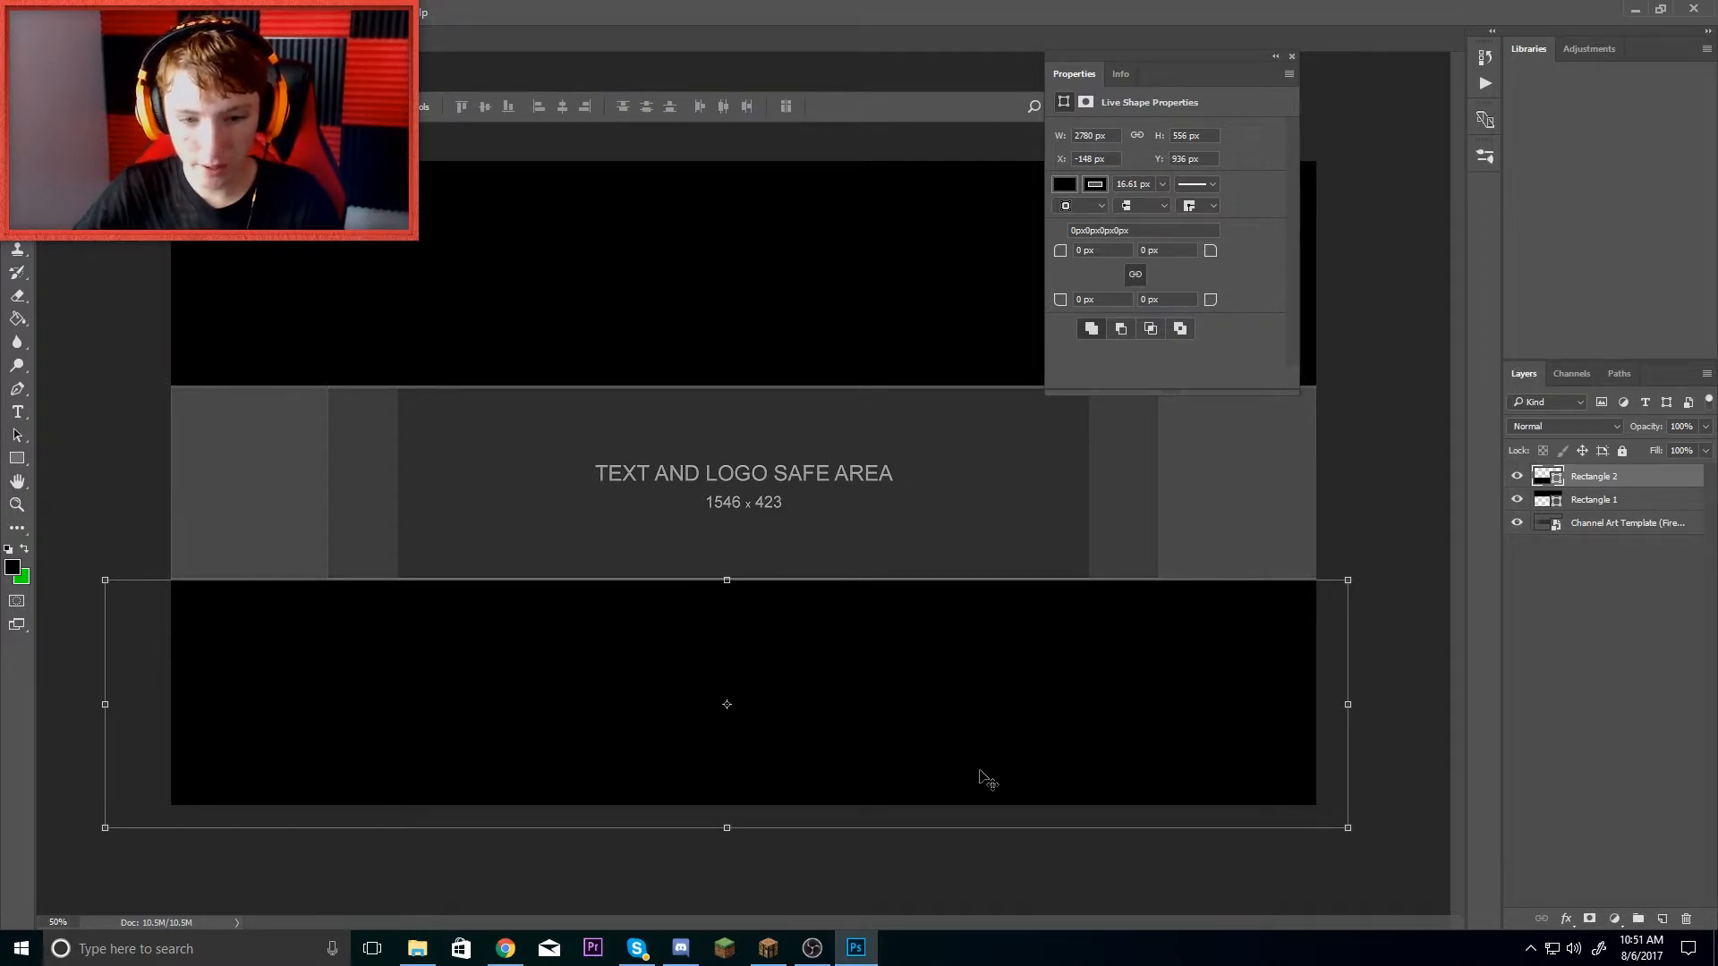
pyautogui.press('Up')
pyautogui.press('Up')
pyautogui.press('Up')
pyautogui.press('Up')
pyautogui.press('Up')
pyautogui.press('Up')
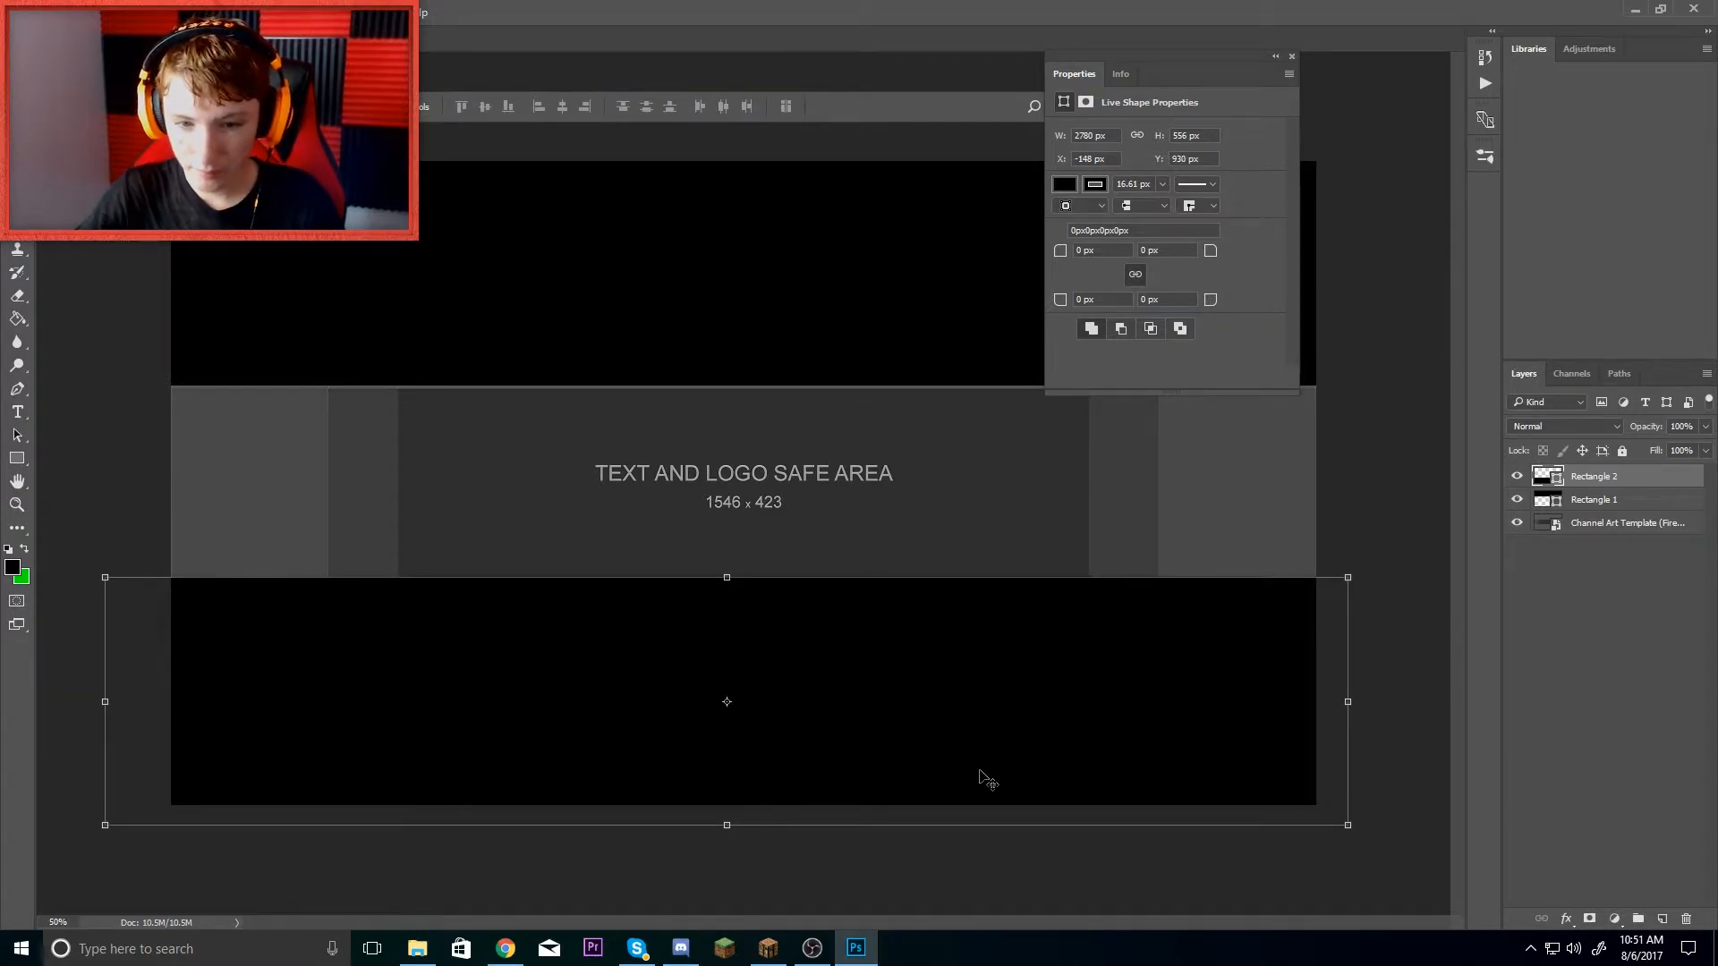
pyautogui.rightClick(1642, 535)
pyautogui.click(1512, 185)
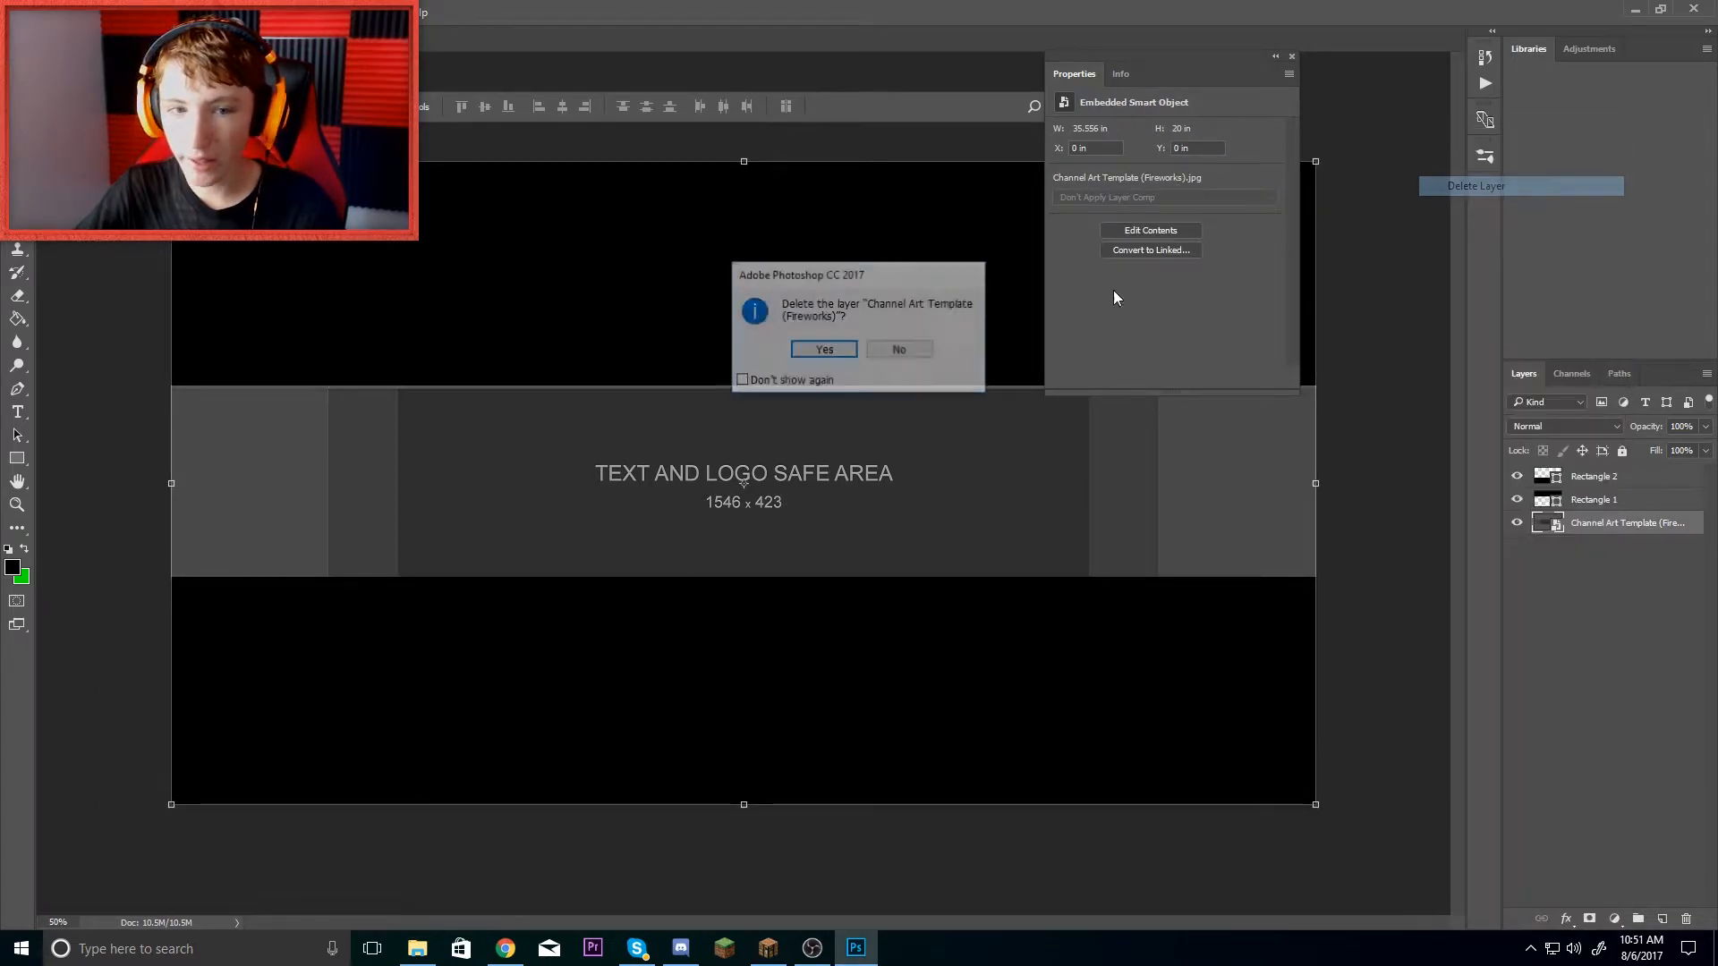
pyautogui.click(899, 350)
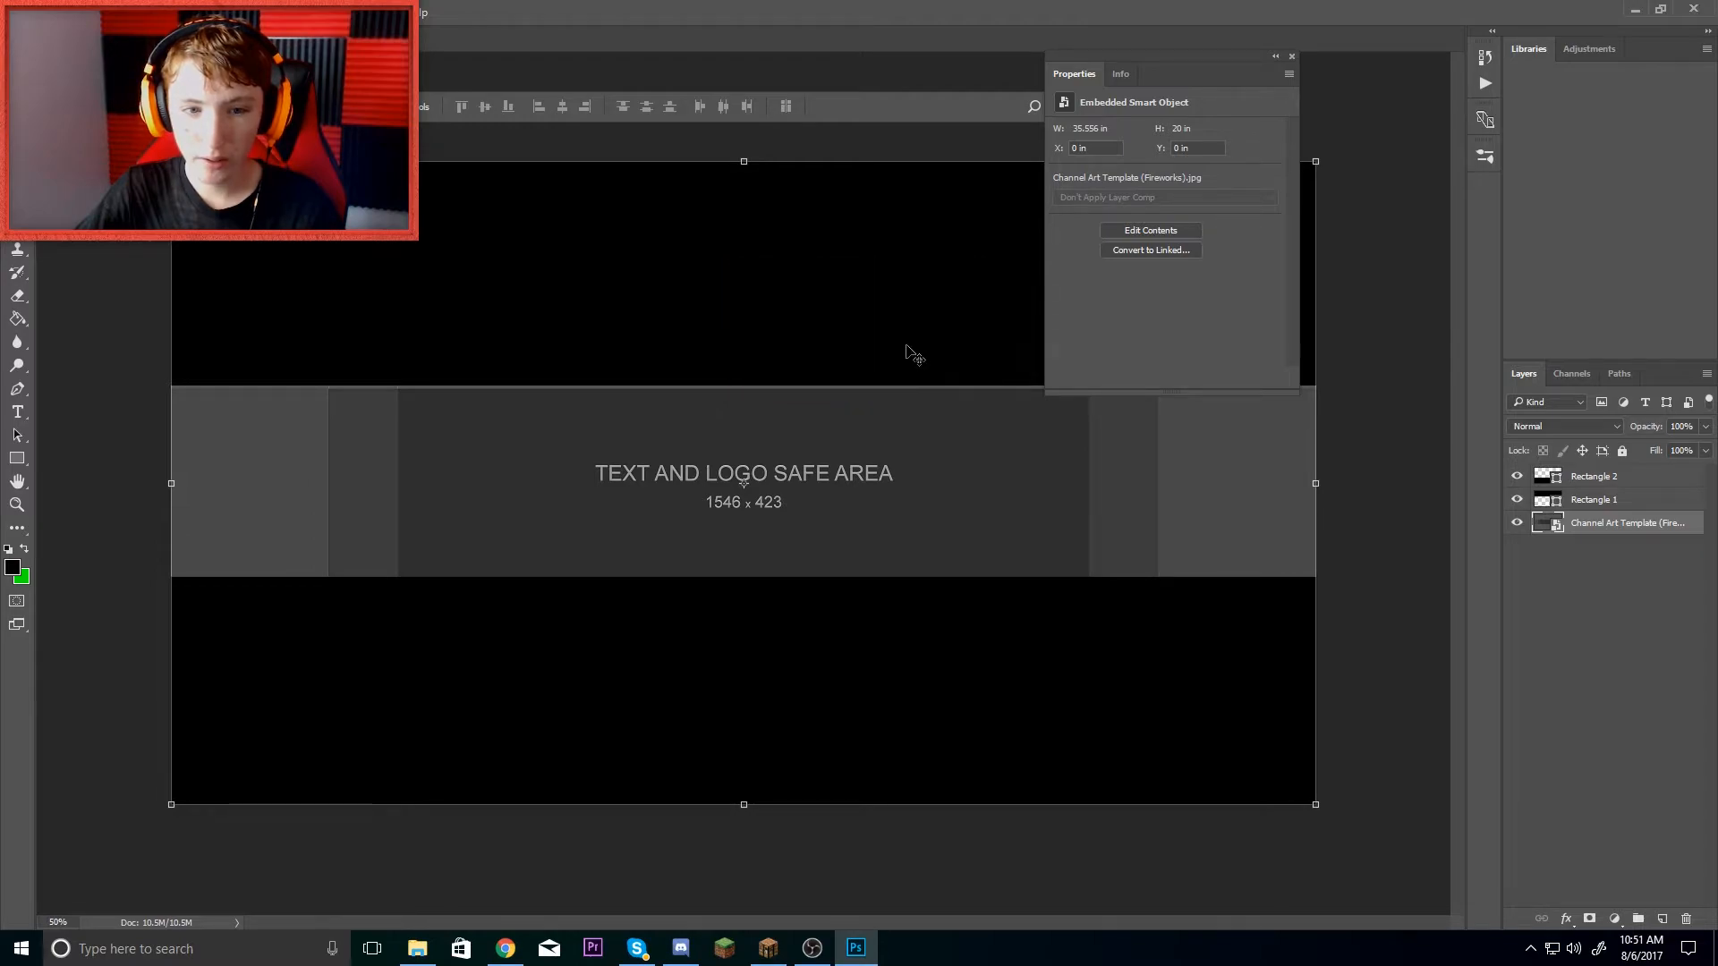
# - Delete the Channel Art Template (Fireworks) layer, keeping the two black rectangle layers
pyautogui.click(1616, 479)
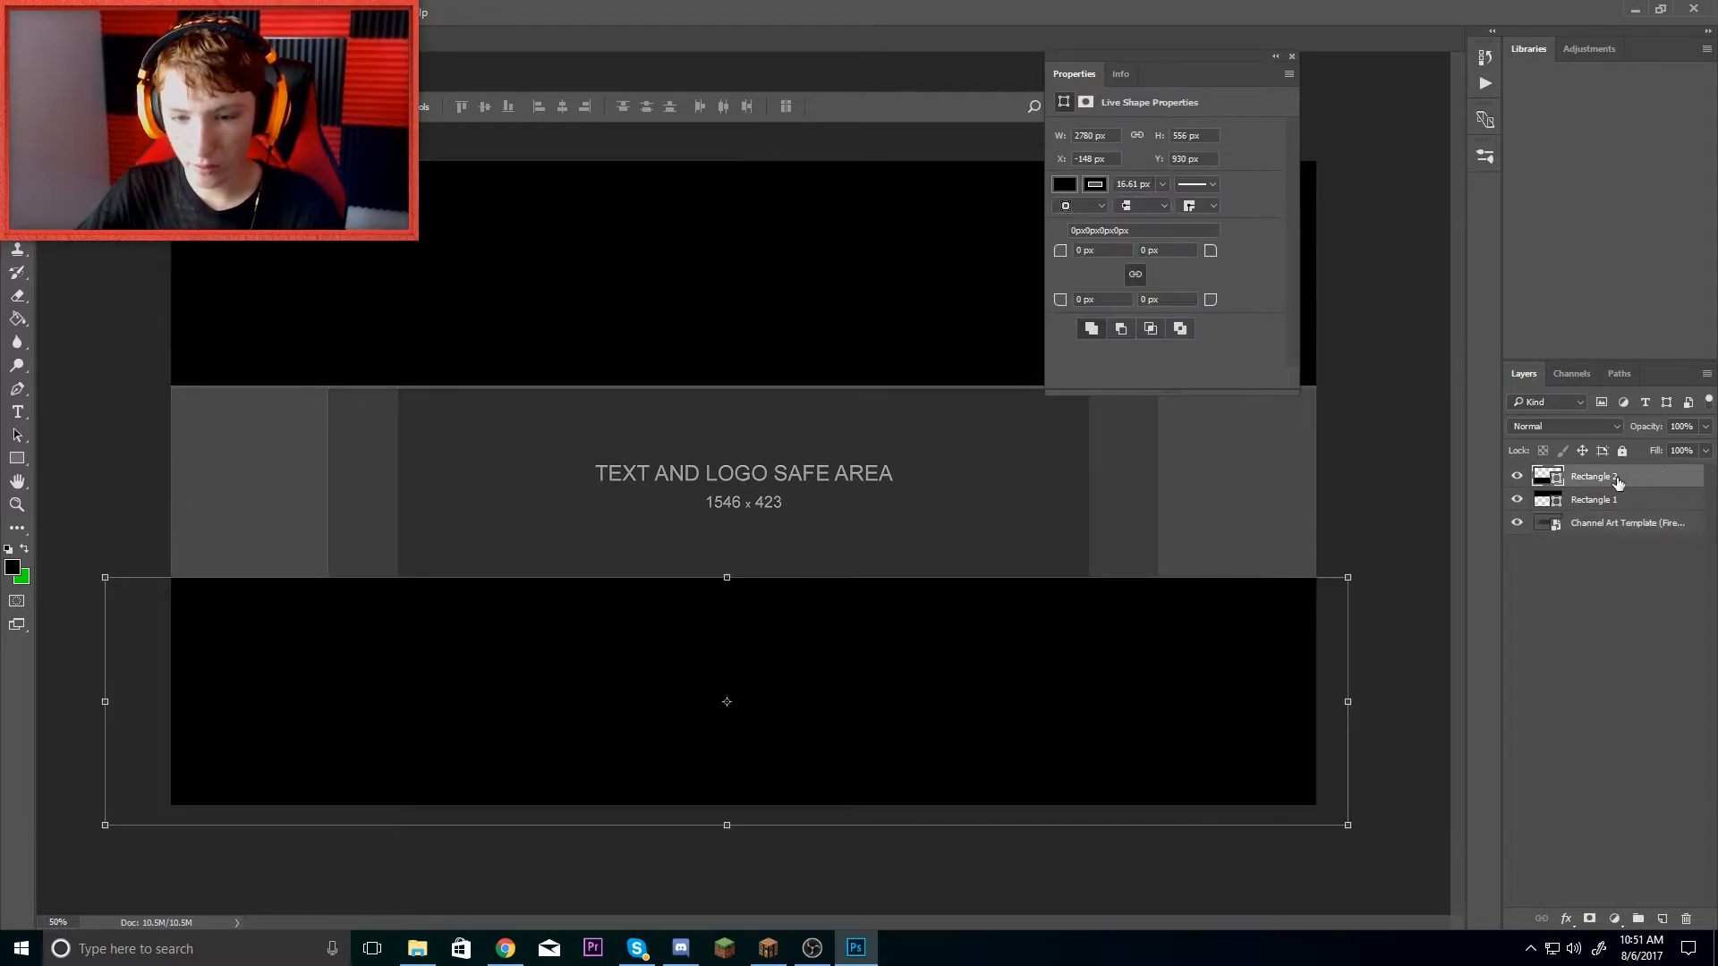
pyautogui.click(1604, 507)
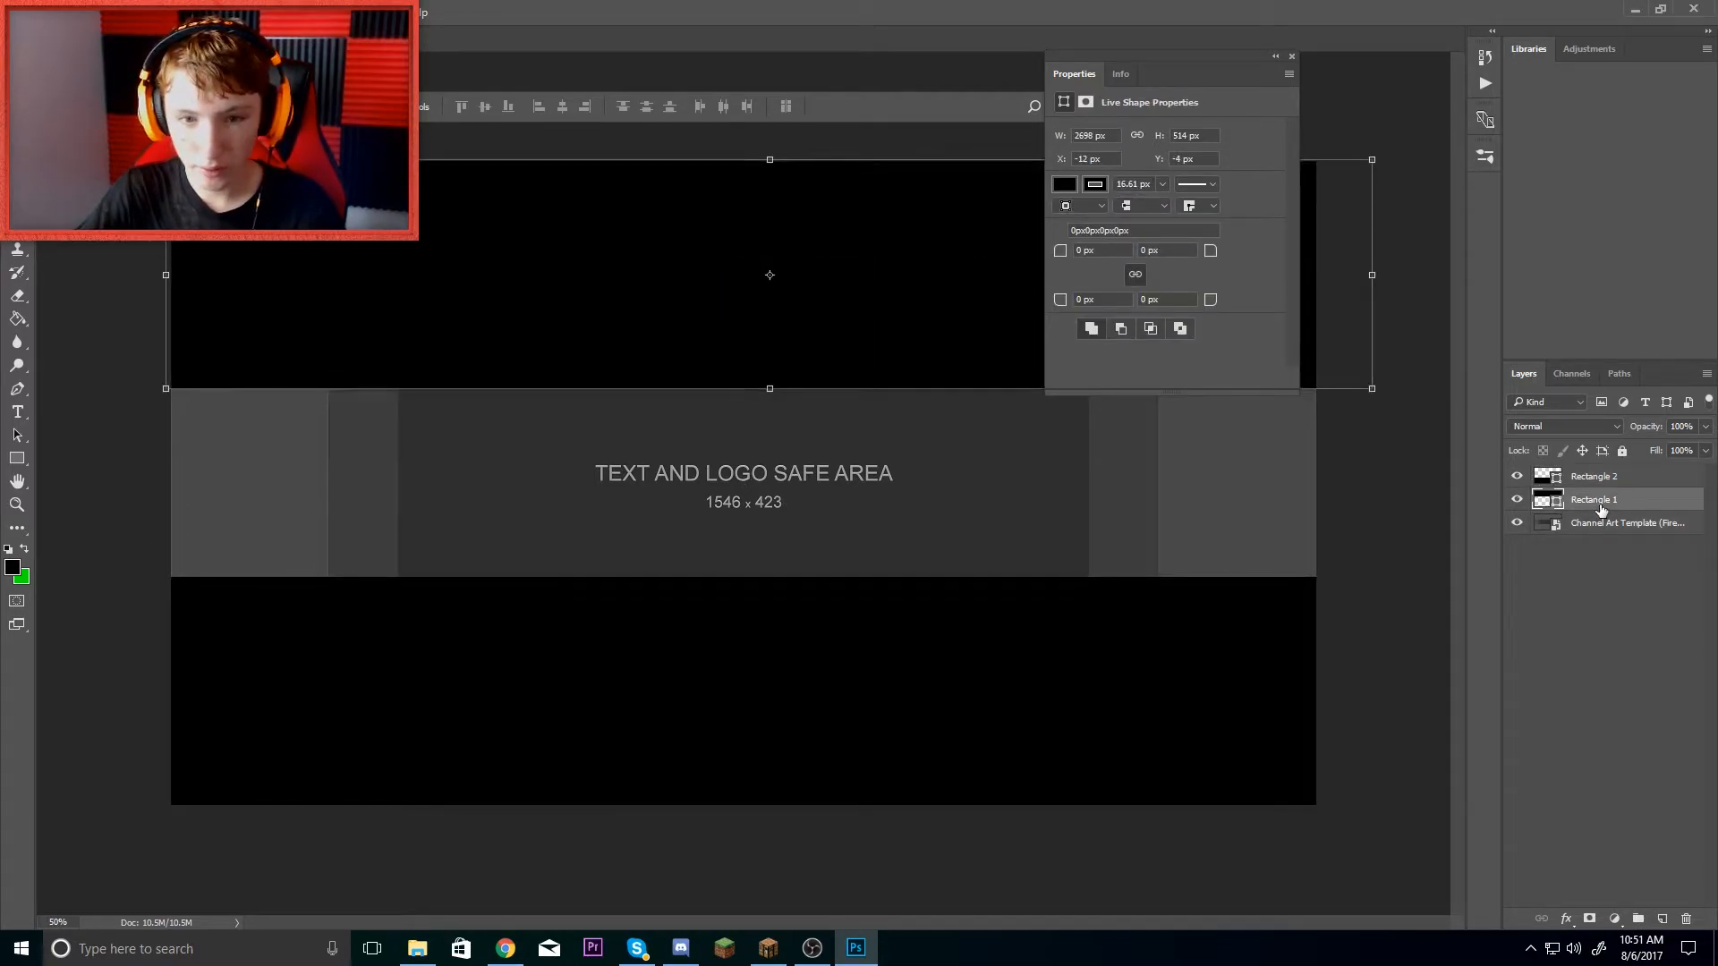
pyautogui.rightClick(1601, 522)
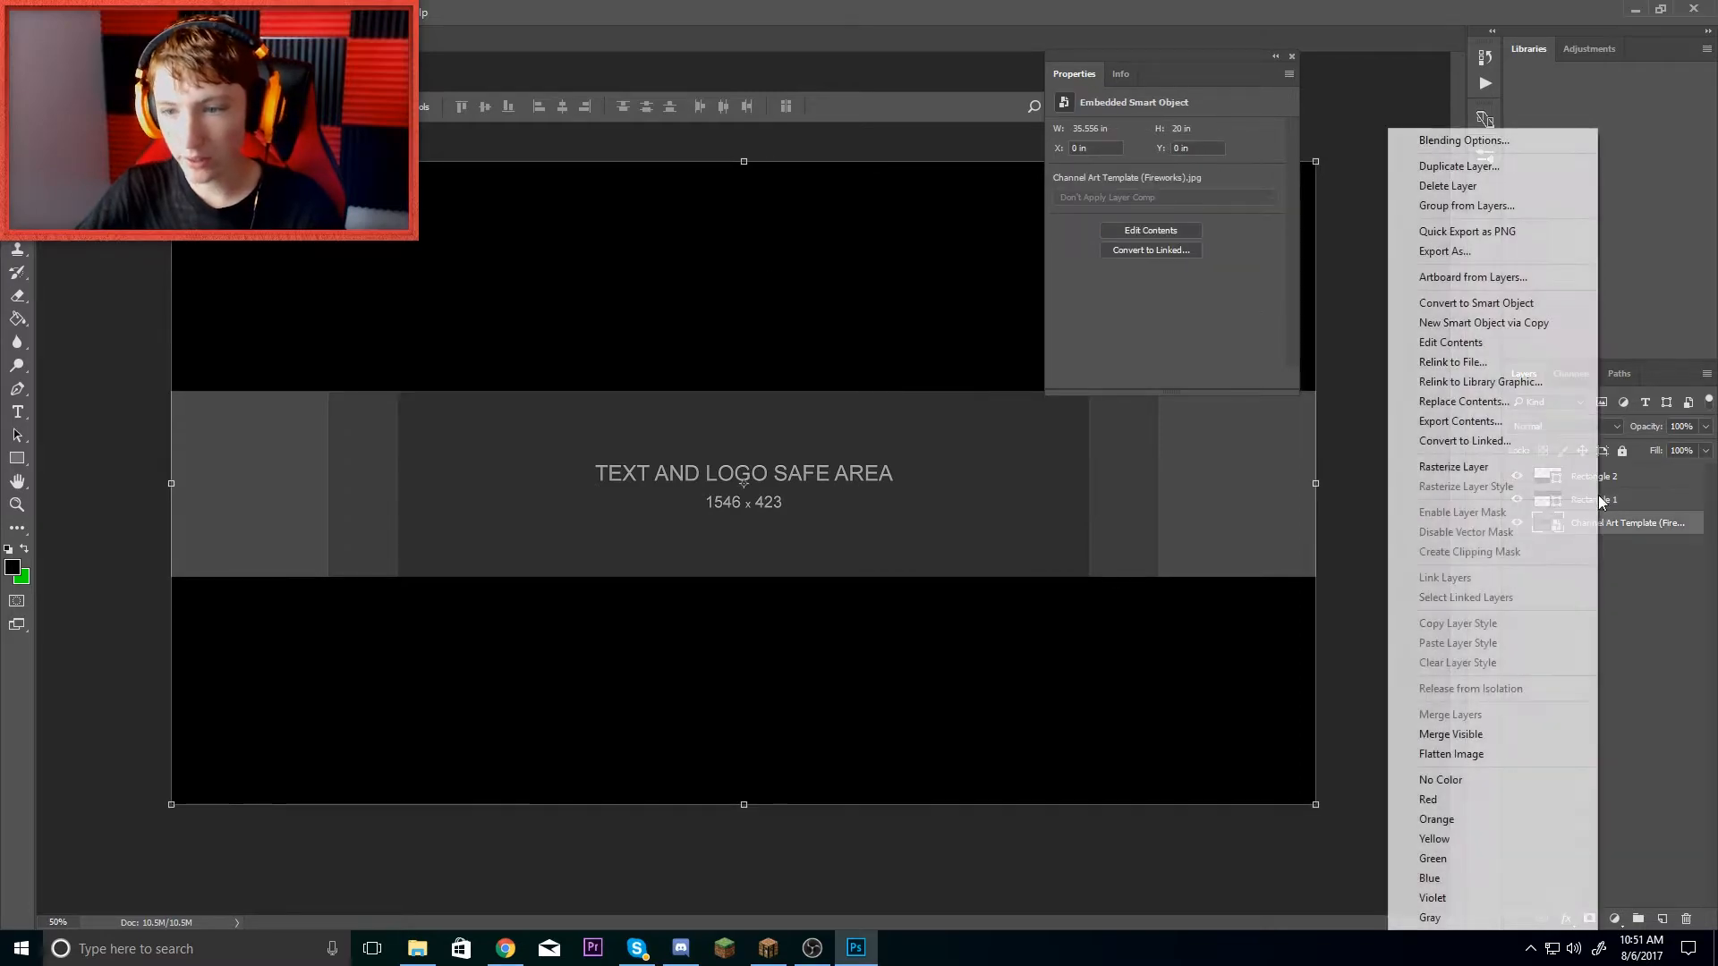
pyautogui.click(1429, 184)
pyautogui.click(823, 350)
# - Nudge the upper black rectangle up to Y -2 px and close its shape properties
pyautogui.click(1611, 477)
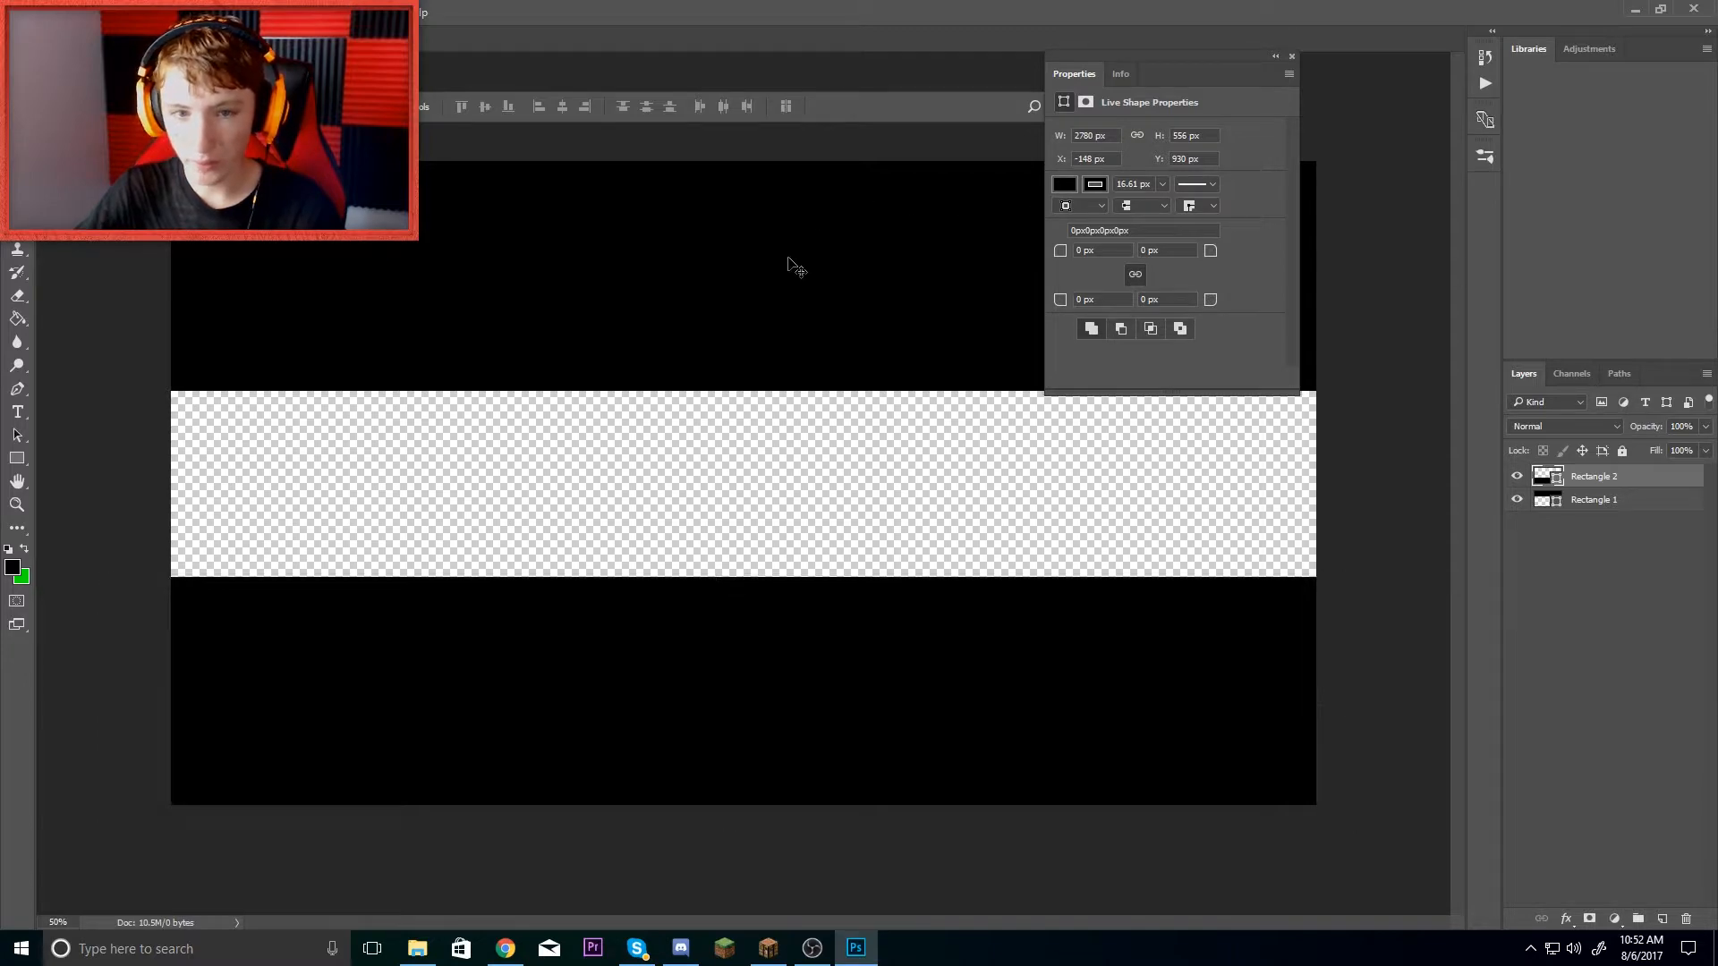
pyautogui.click(1611, 500)
pyautogui.press('Up')
pyautogui.press('Up')
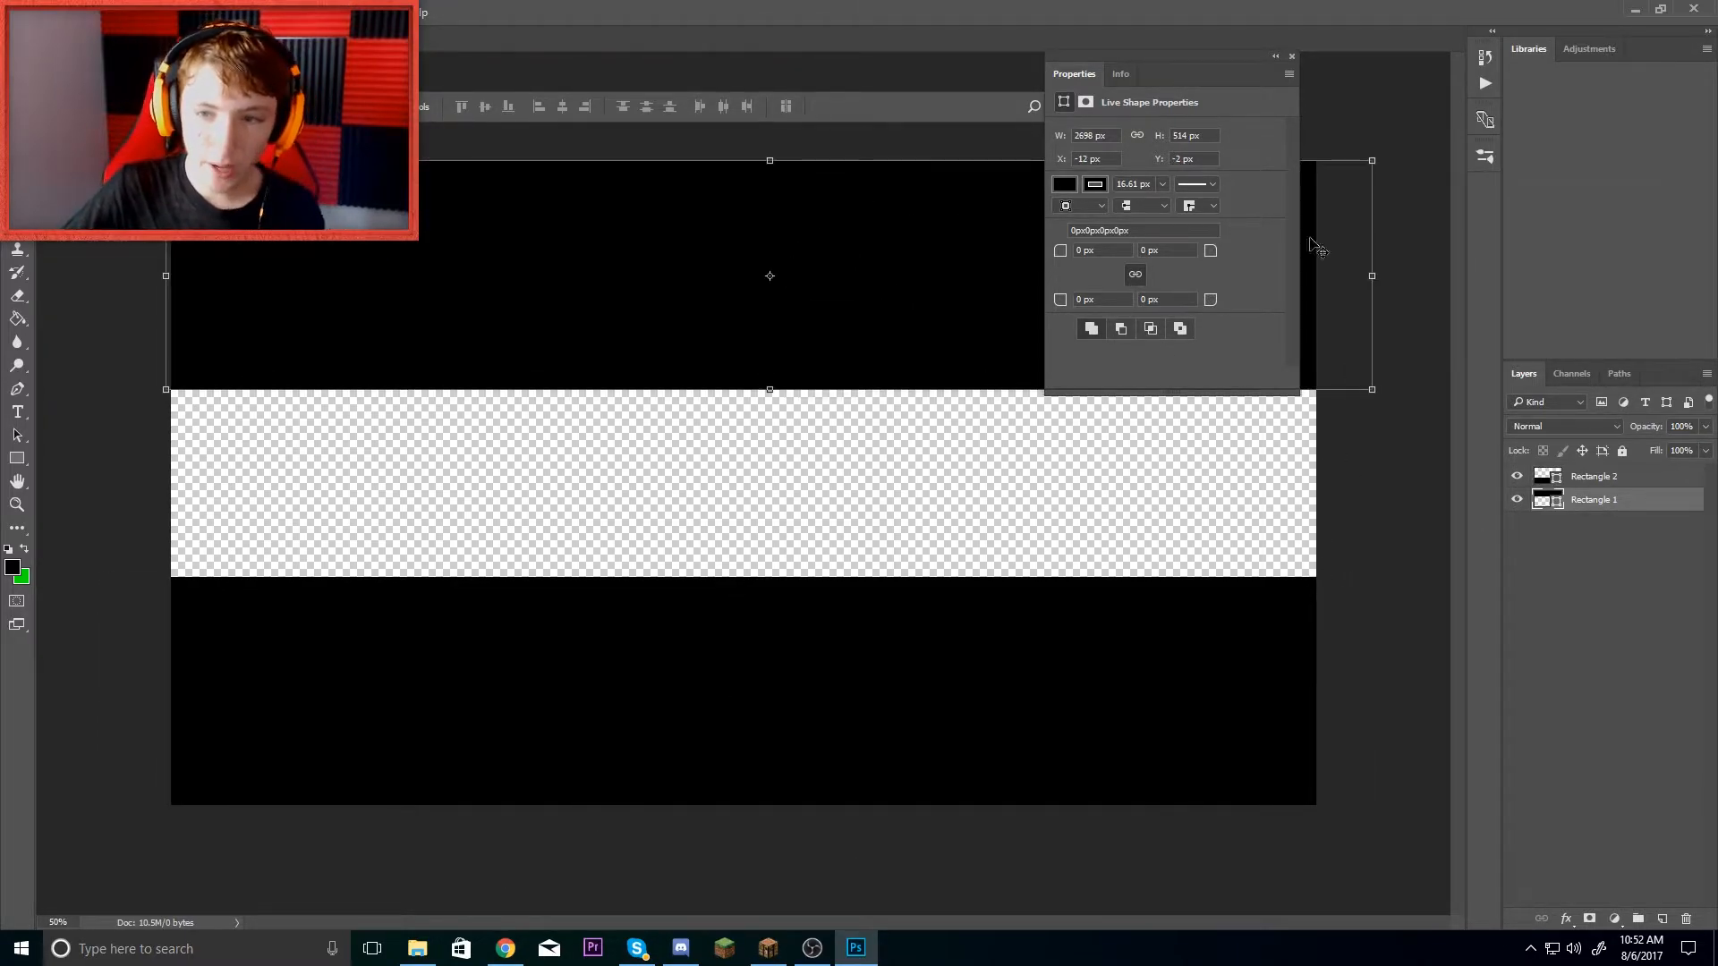
pyautogui.click(1292, 57)
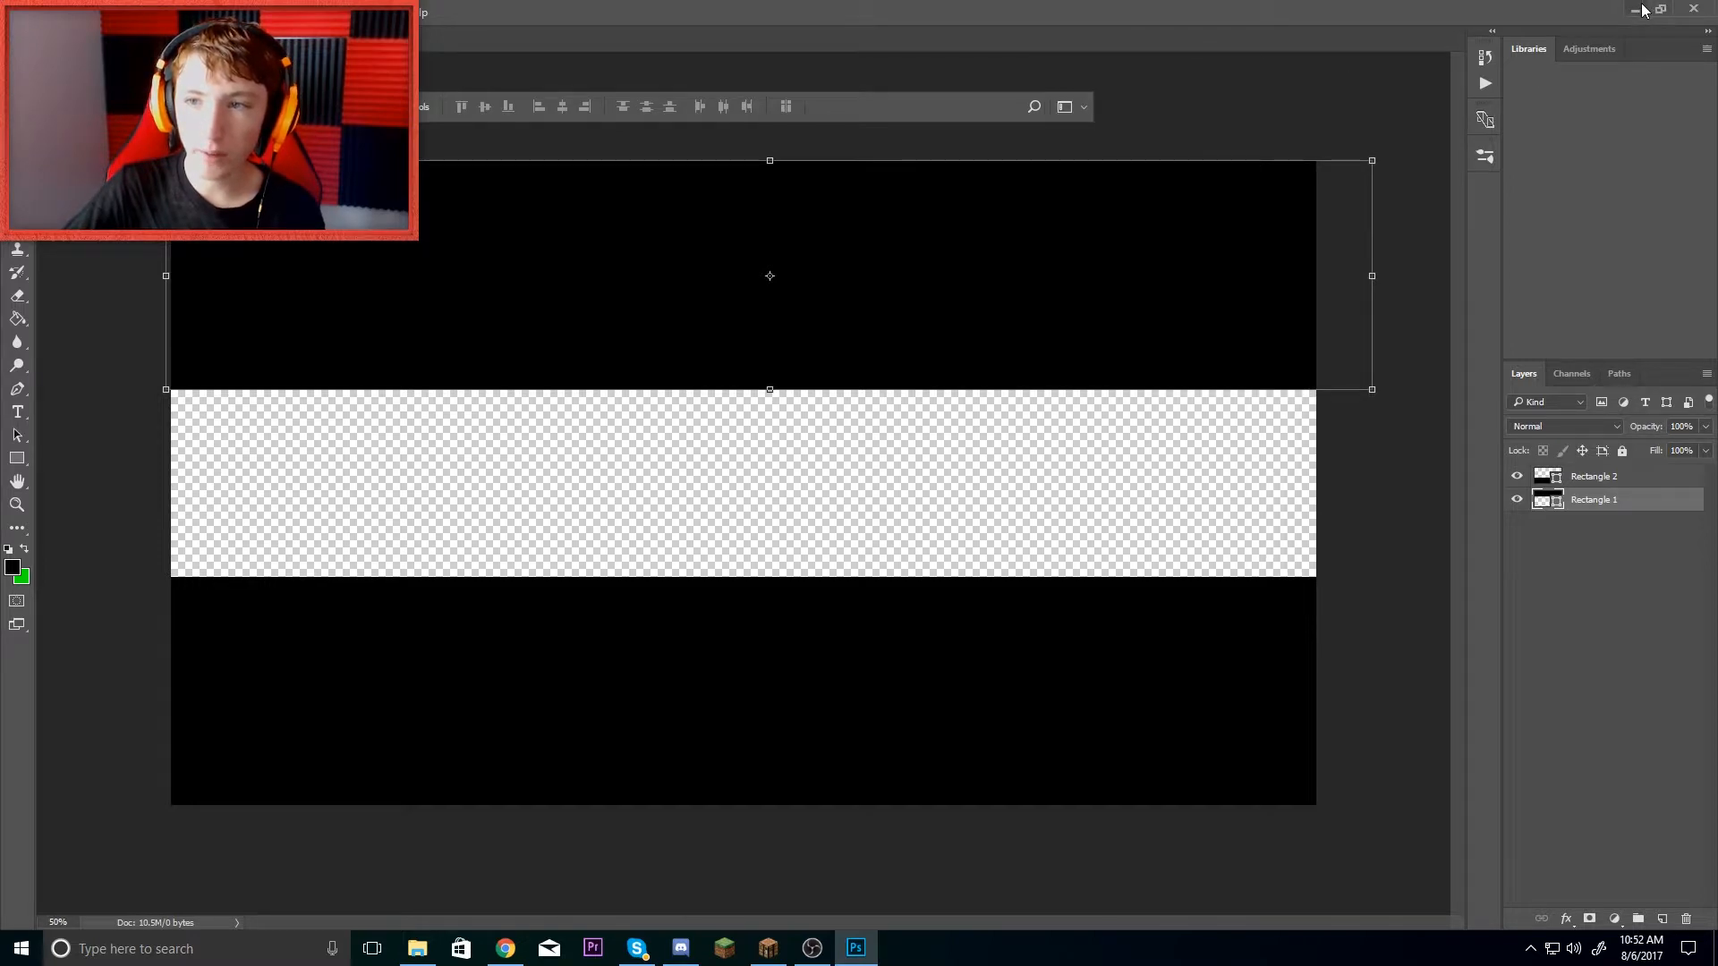
# - In the Graphics folder, open Screenshot Pack V1 FREE by AtmoArtworks and go down to its Landscape (49) > Day (33) subfolder
pyautogui.click(1641, 10)
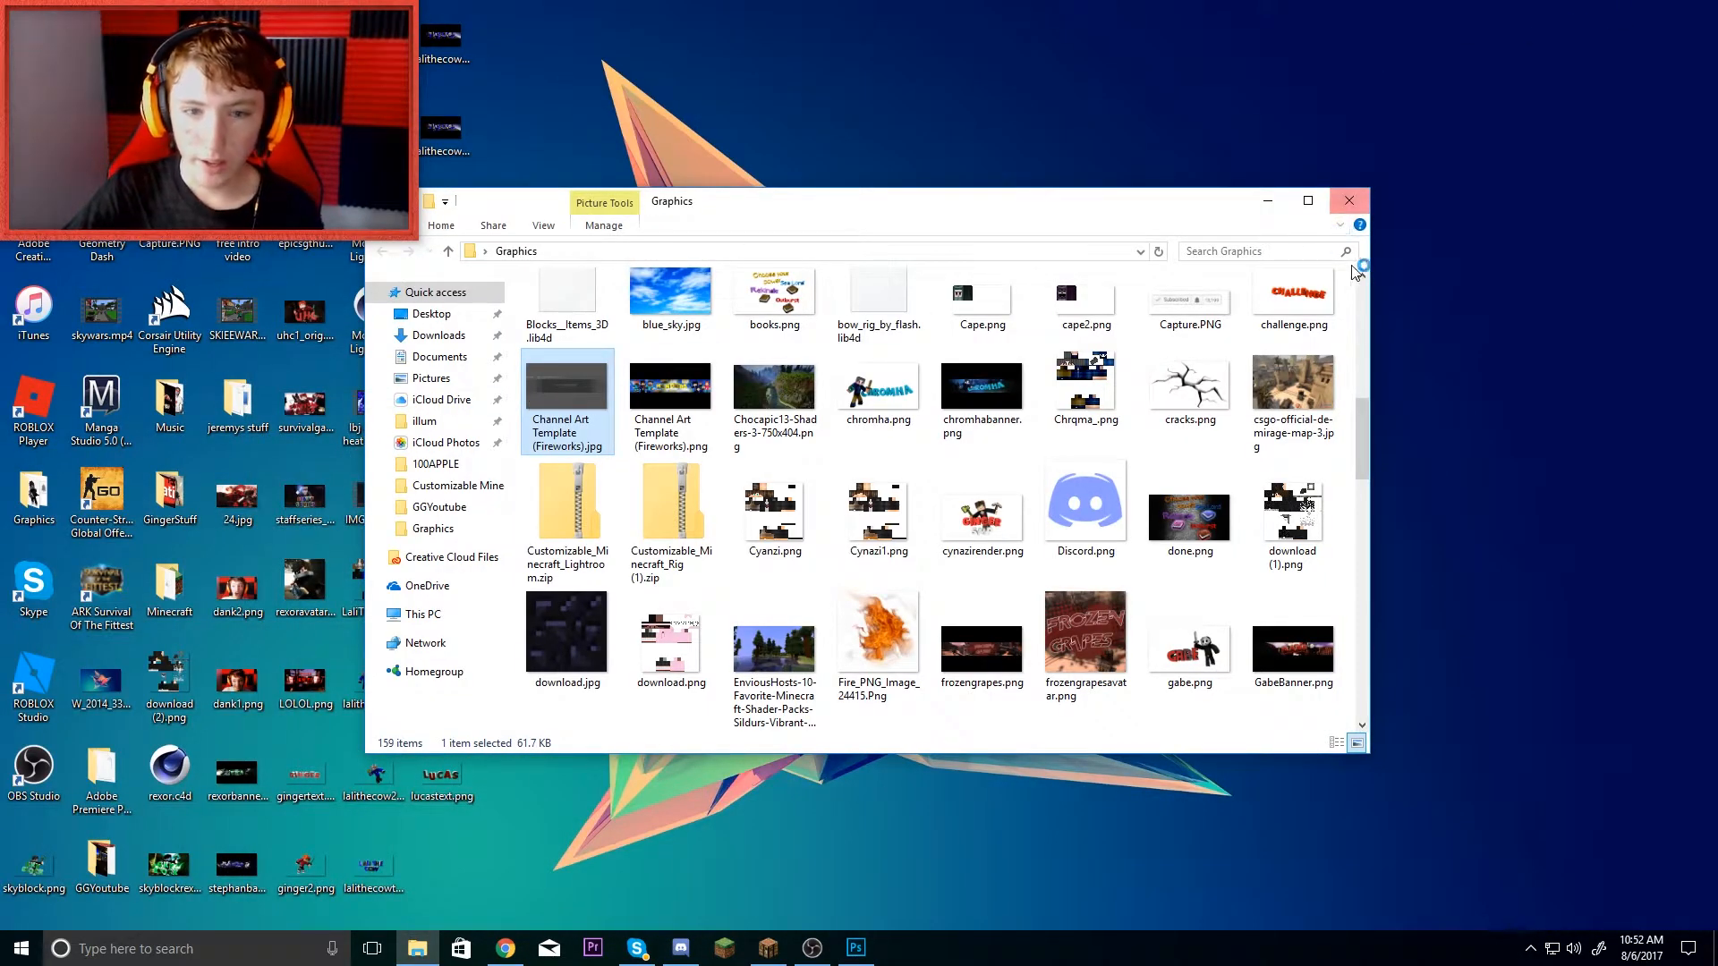
pyautogui.scroll(5, 958, 407)
pyautogui.doubleClick(1191, 327)
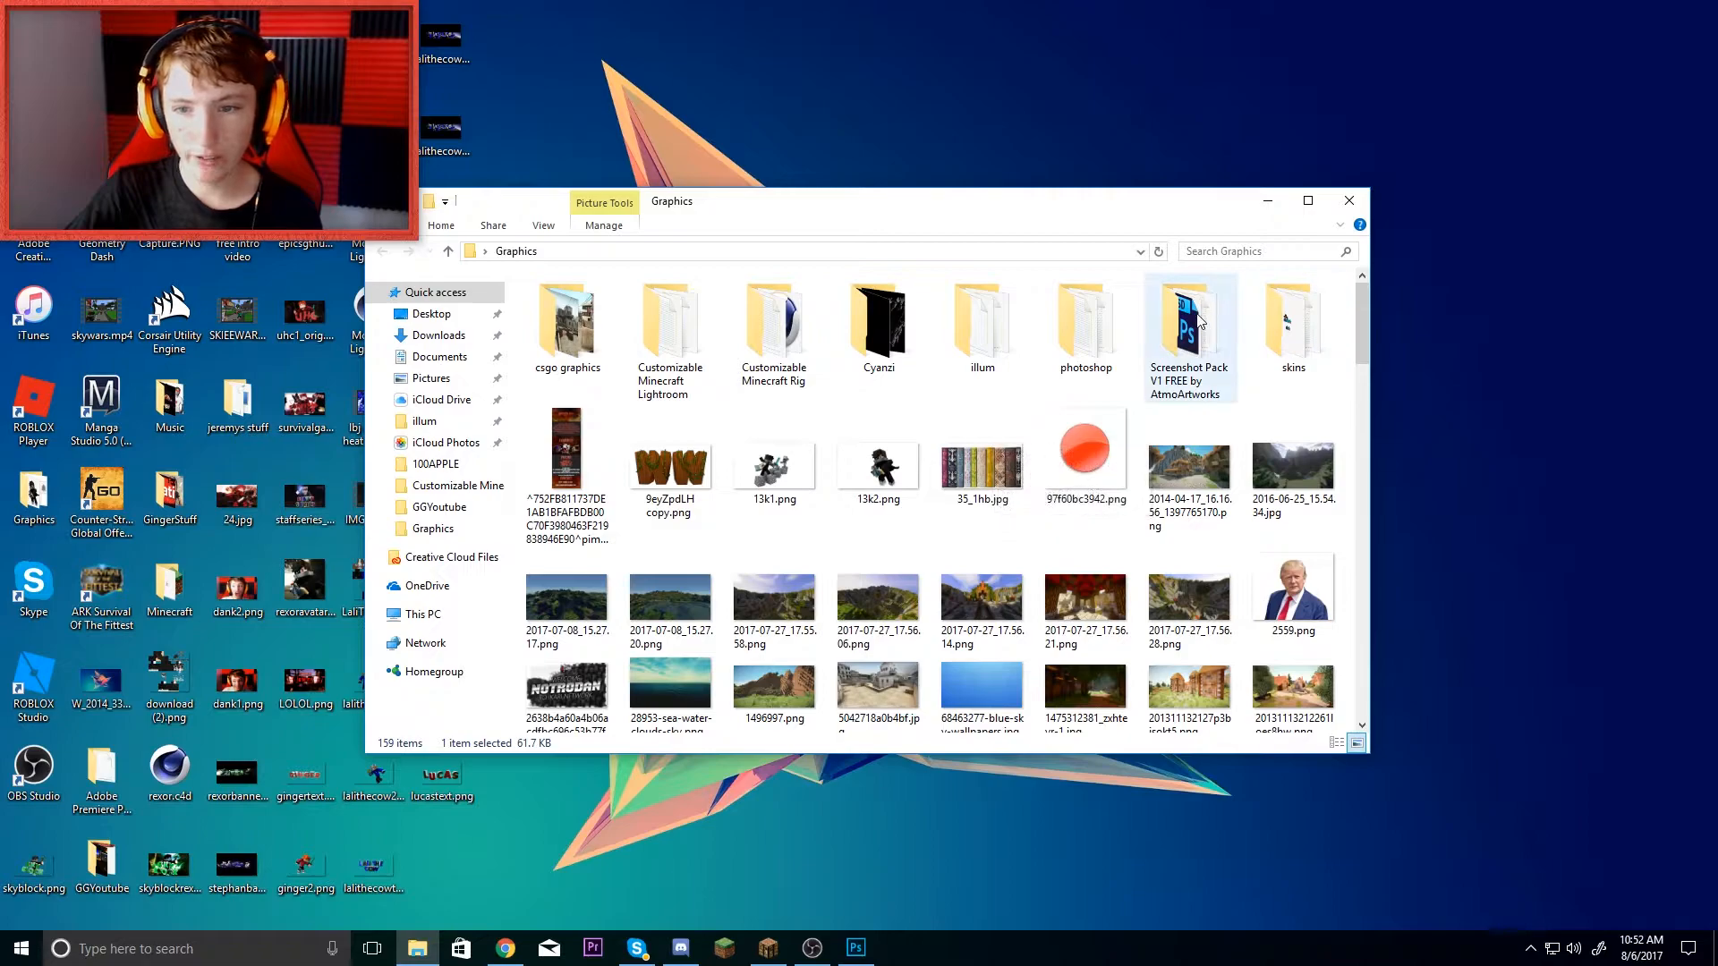
pyautogui.click(651, 307)
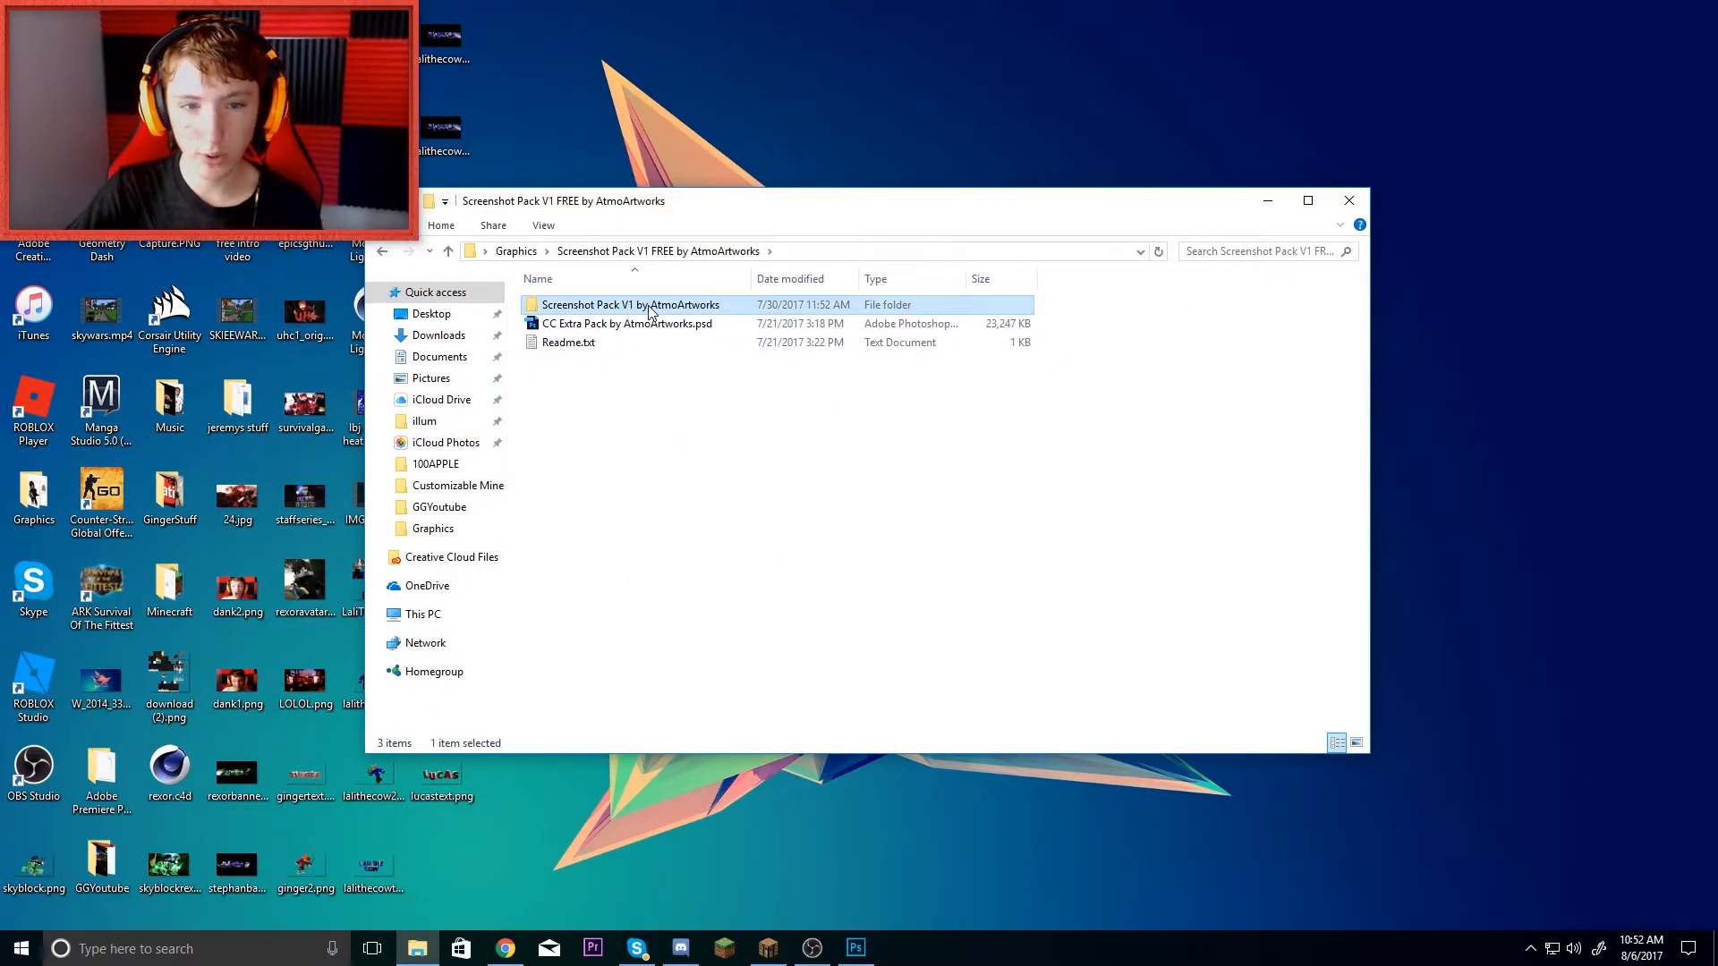
pyautogui.doubleClick(651, 307)
pyautogui.doubleClick(616, 324)
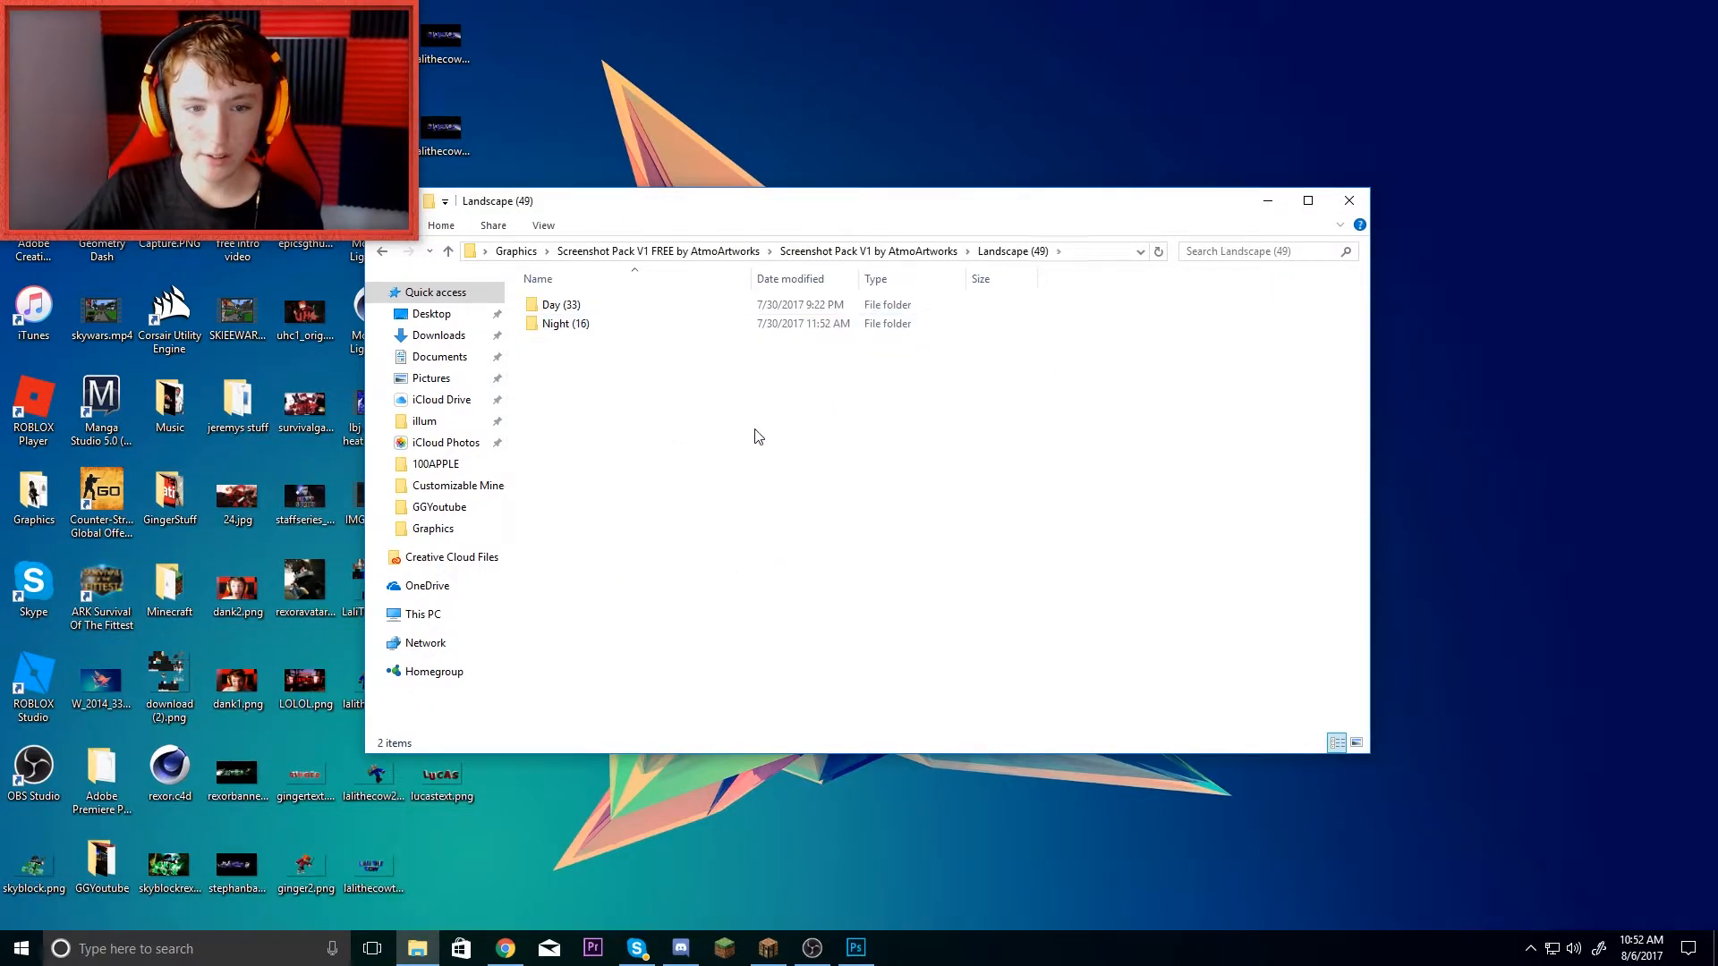
pyautogui.doubleClick(566, 308)
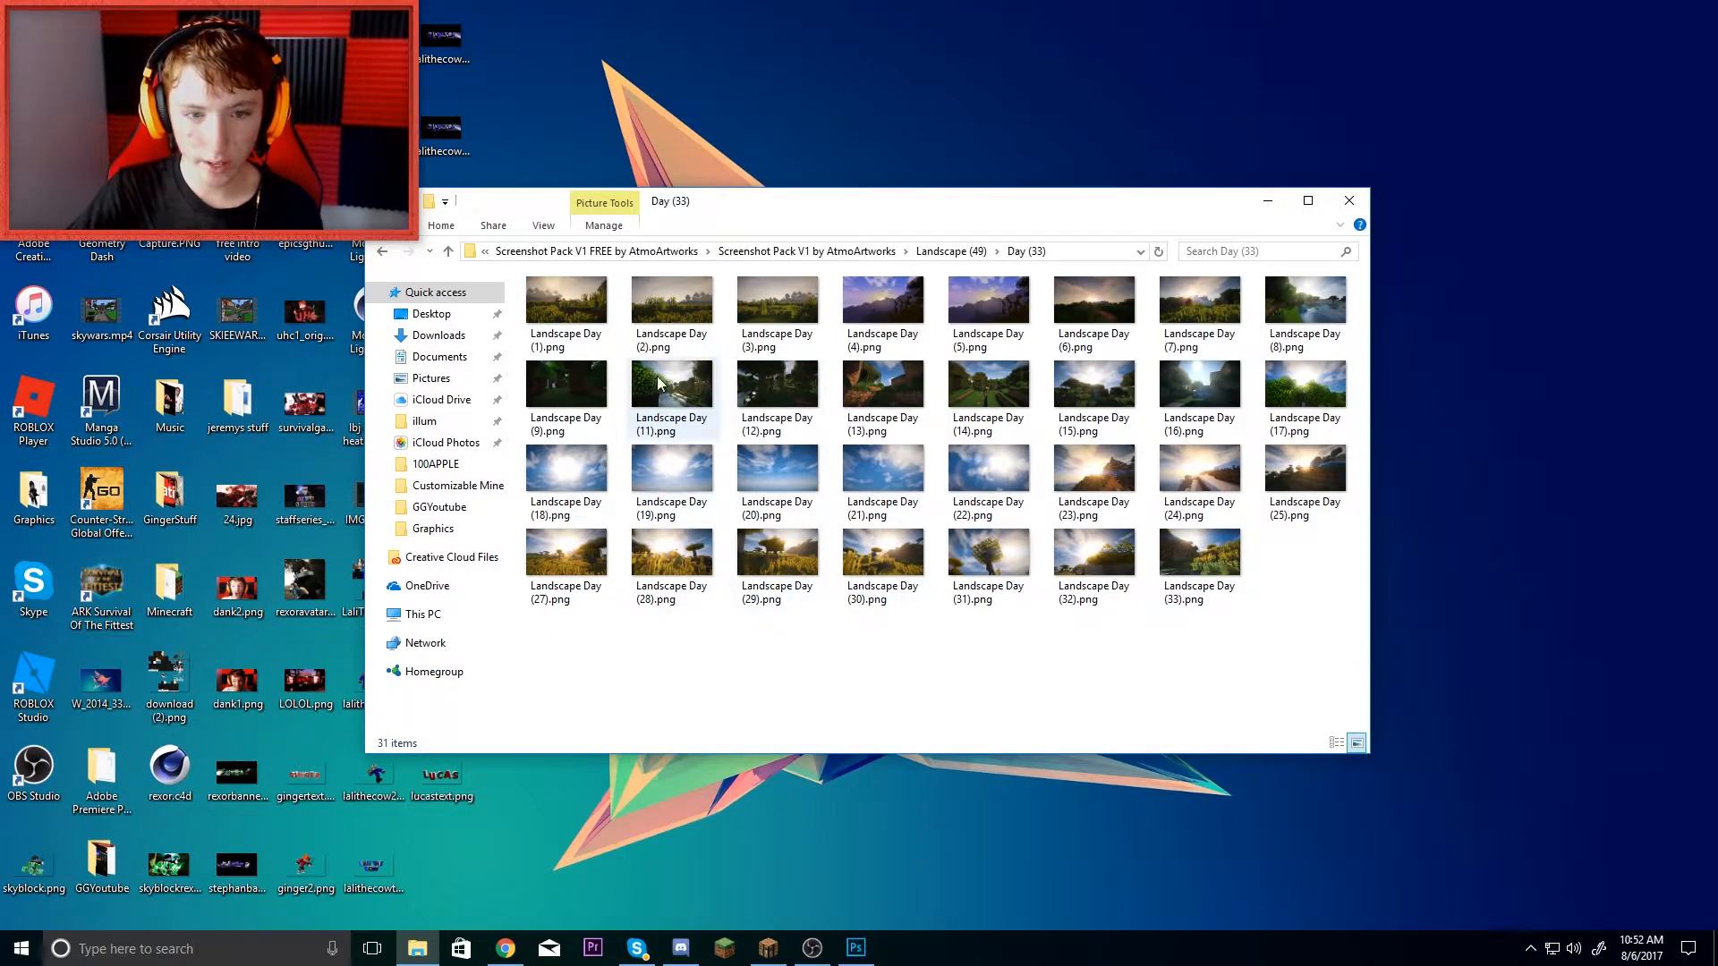
# - Place Landscape Day (7).png into the banner document and move its layer beneath both black rectangle layers
pyautogui.click(989, 305)
pyautogui.click(888, 297)
pyautogui.click(1098, 306)
pyautogui.moveTo(1193, 324); pyautogui.dragTo(522, 512)
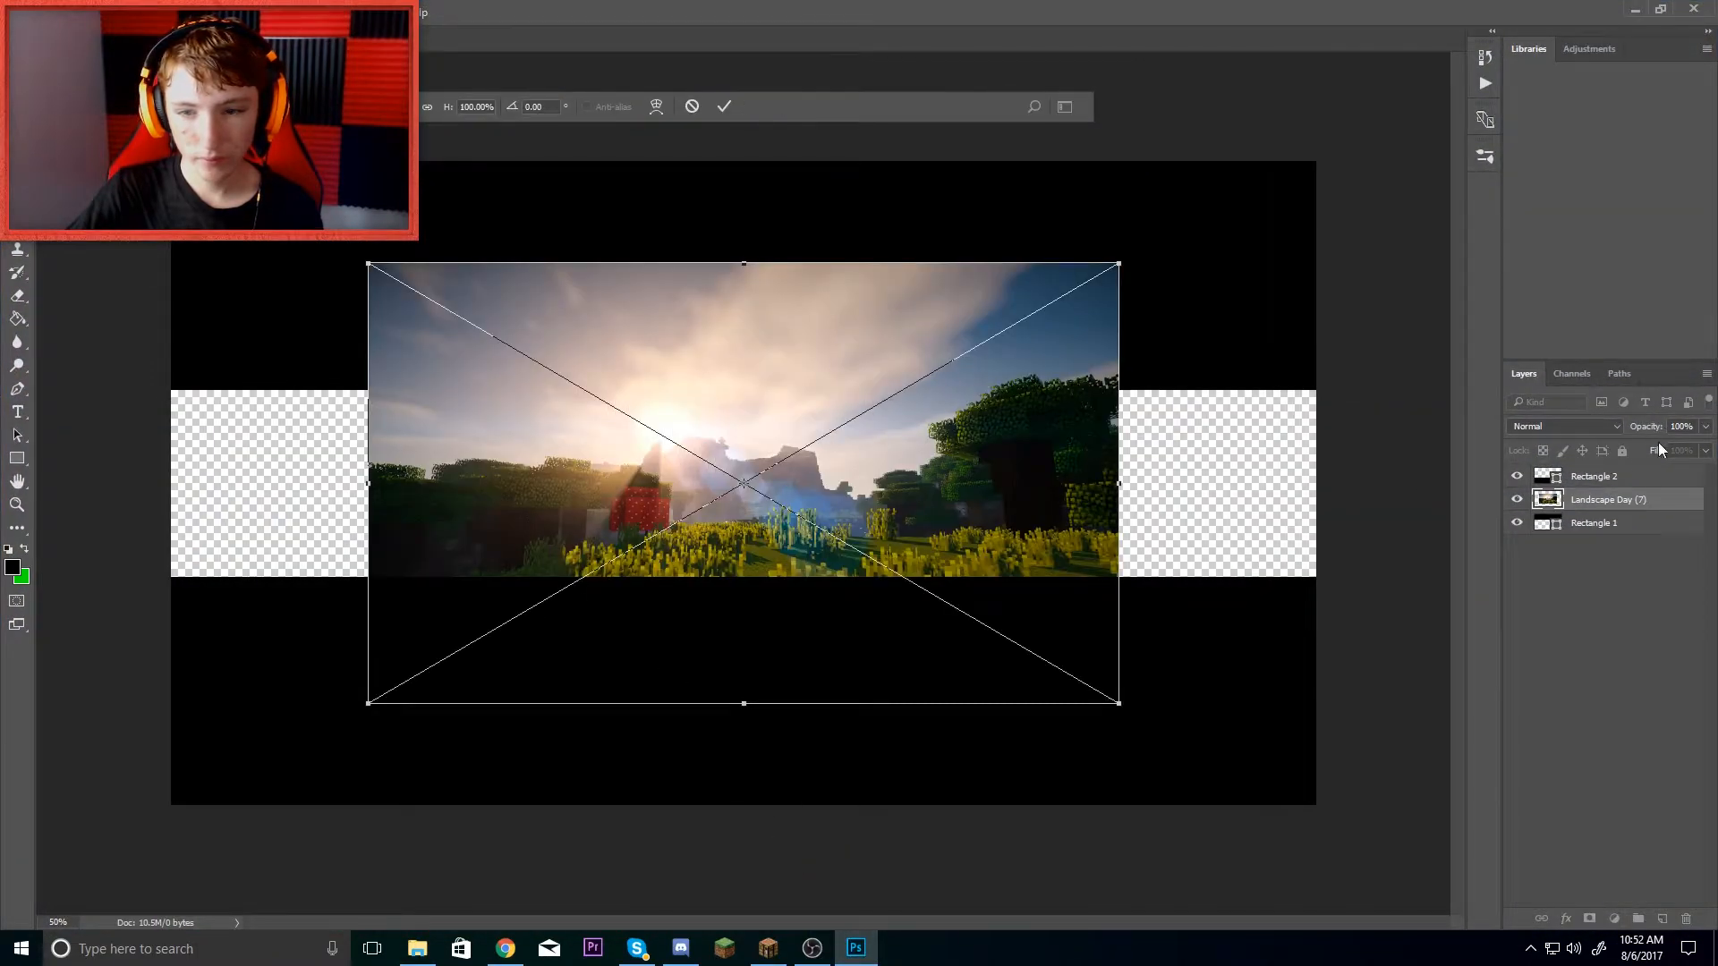
pyautogui.press('Return')
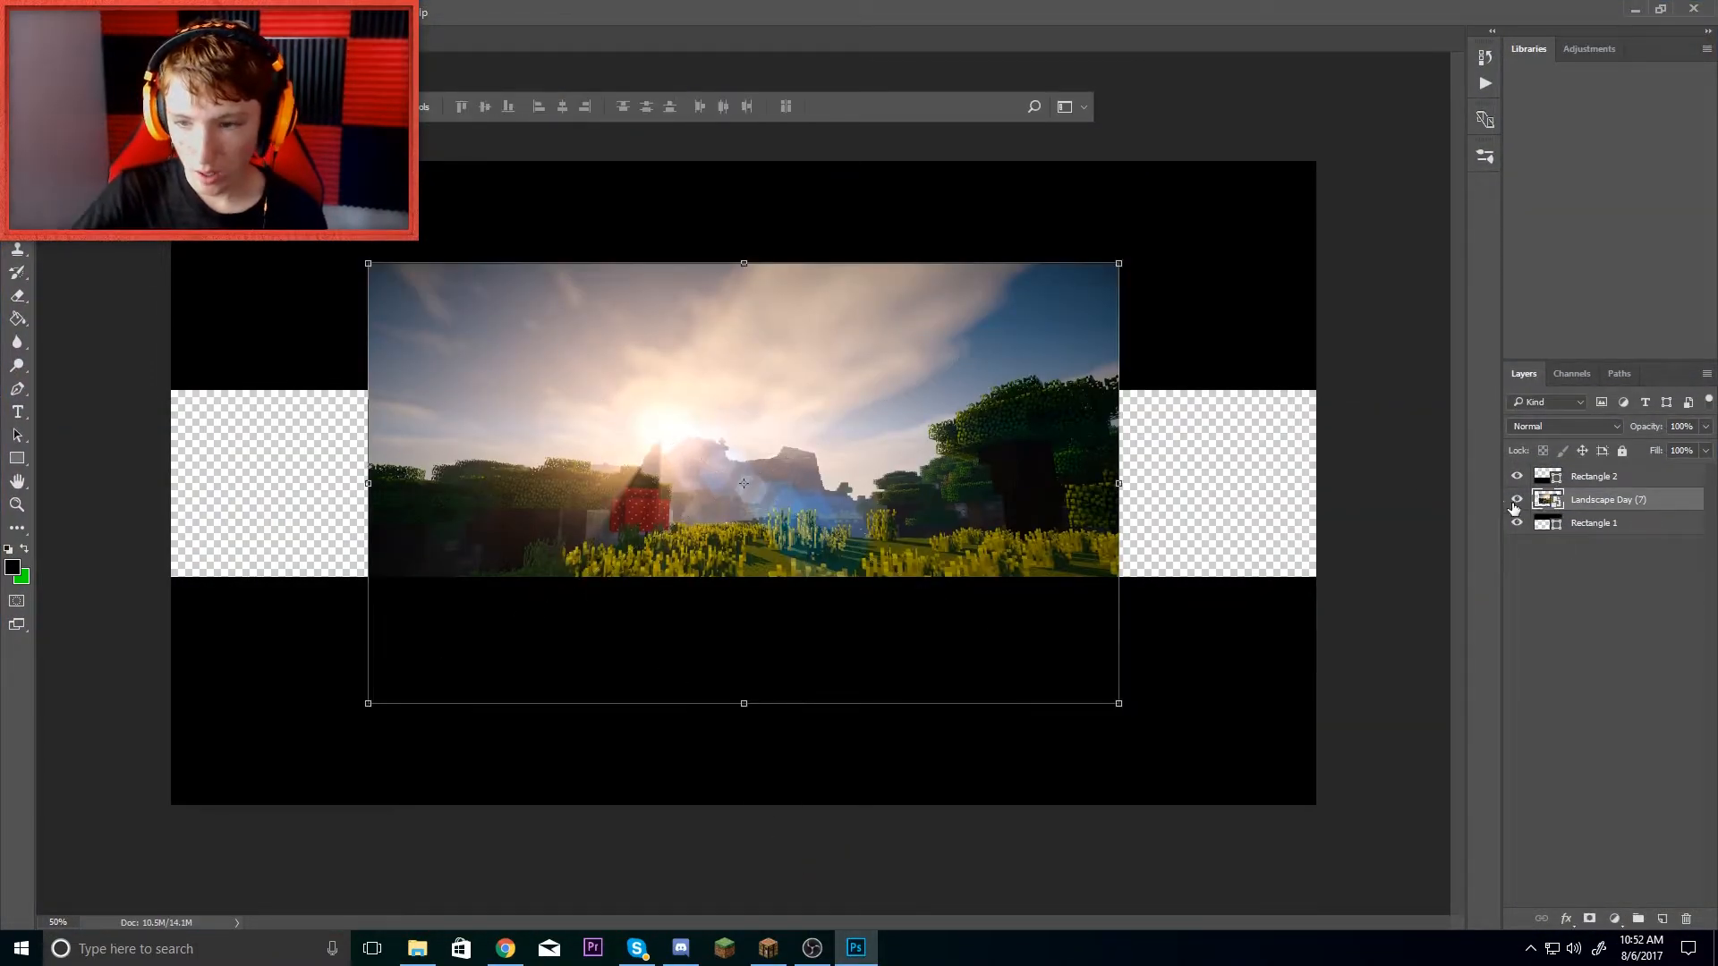
pyautogui.moveTo(1589, 510); pyautogui.dragTo(1615, 537)
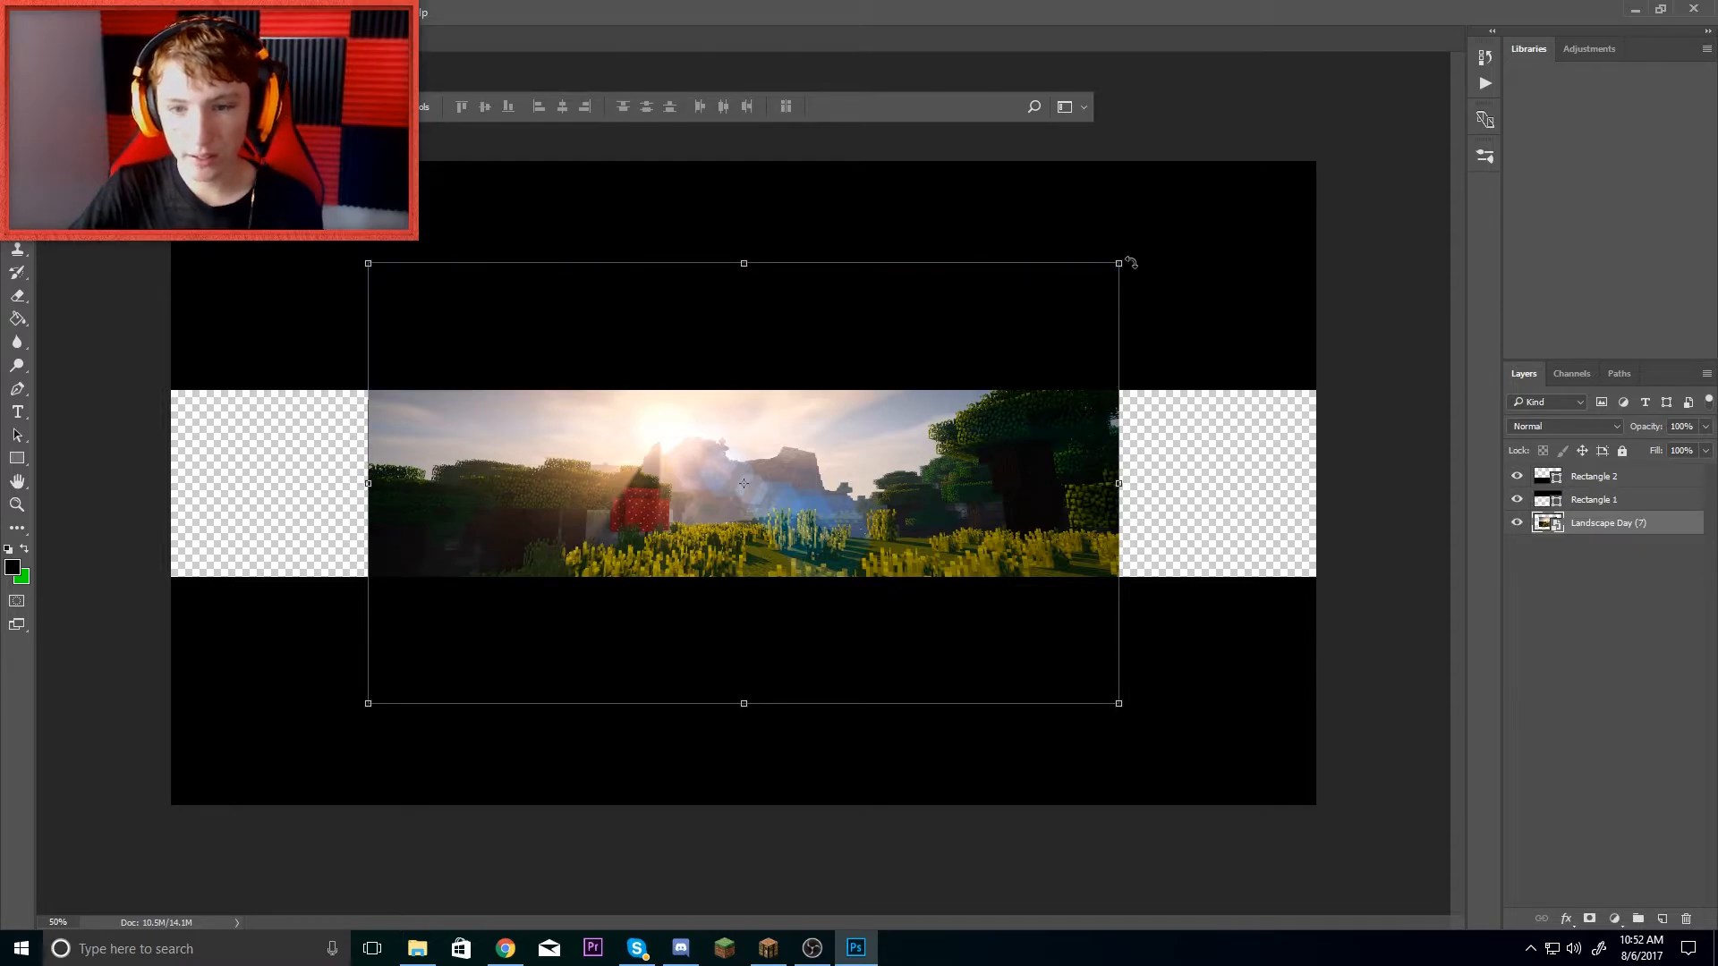
# - Scale the landscape image to about 91.8%, rotate it about -2.7°, and move it to the left end of the banner band
pyautogui.moveTo(1133, 262); pyautogui.dragTo(1049, 284)
pyautogui.moveTo(1011, 344); pyautogui.dragTo(768, 344)
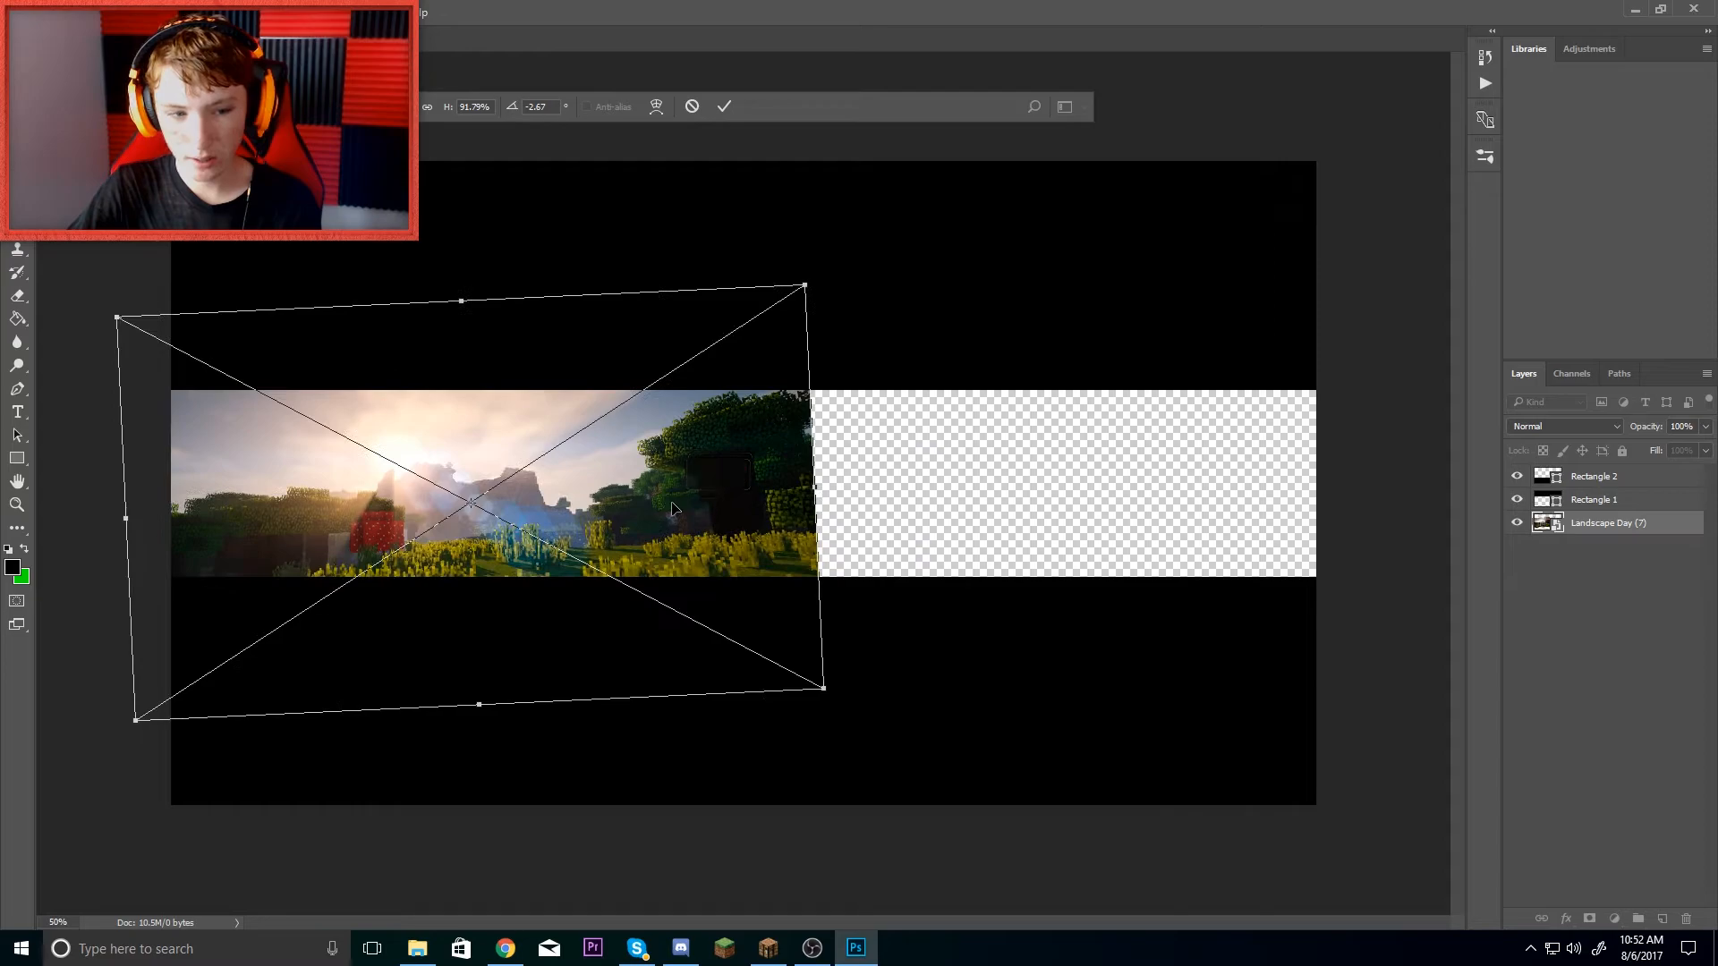
pyautogui.press('Return')
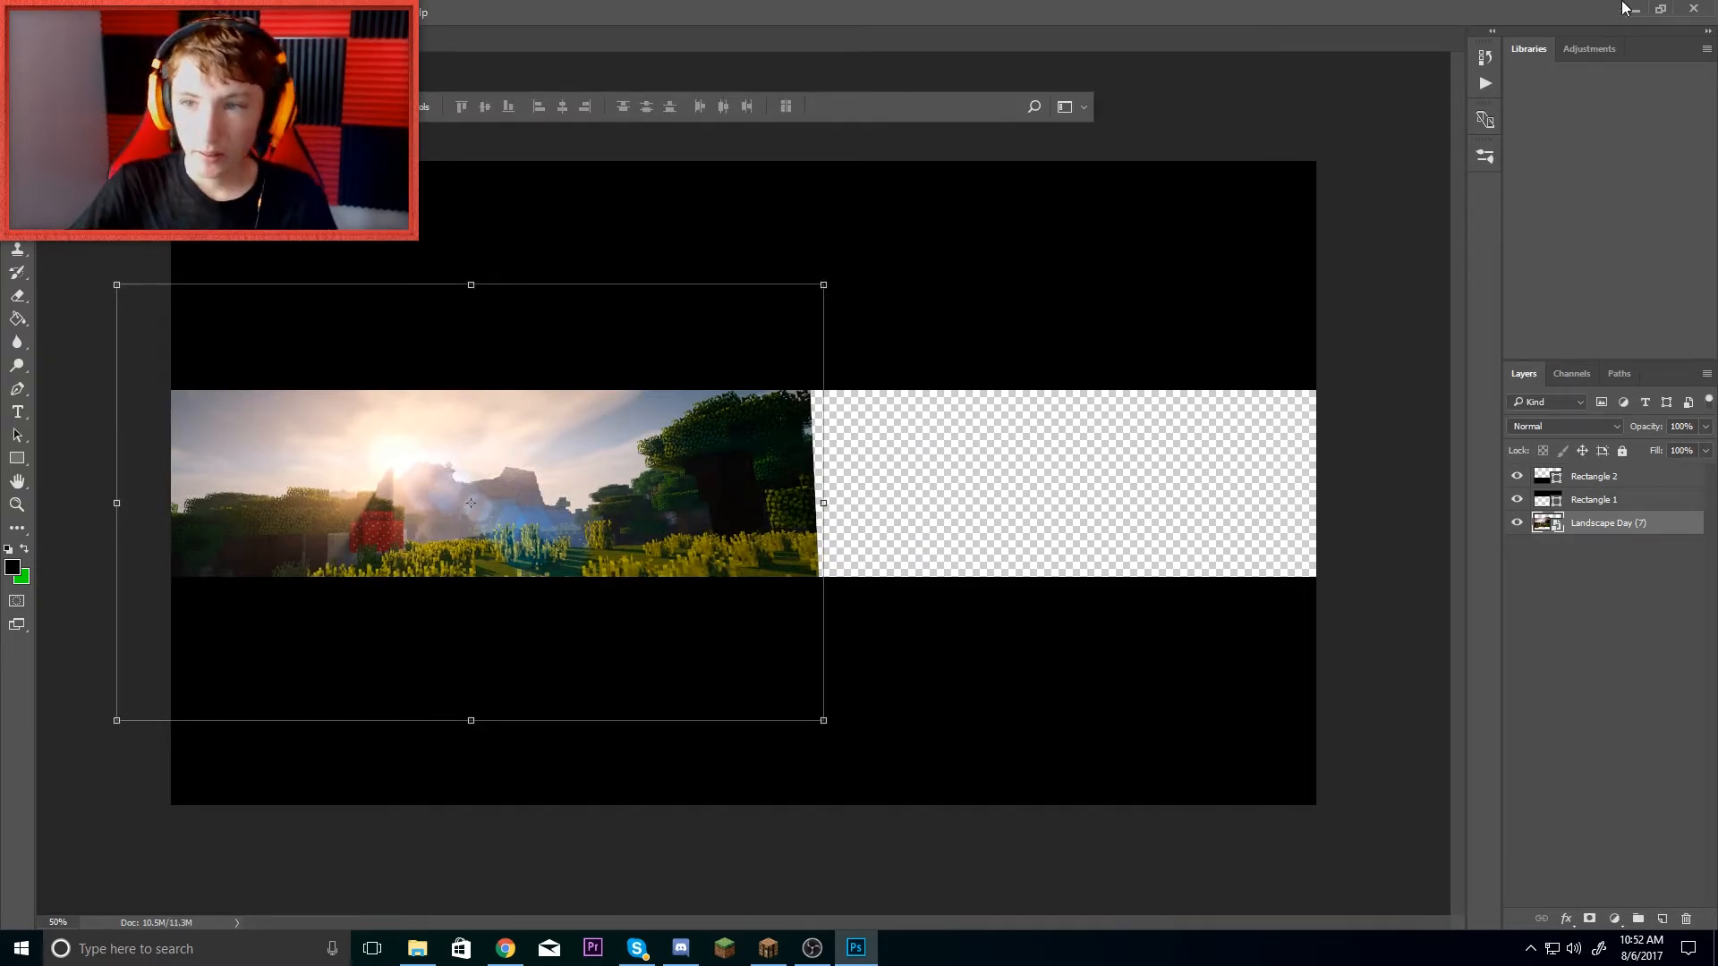
# - Place Landscape Day (33).png into the banner document and scale it down to cover the right half of the band
pyautogui.click(1627, 7)
pyautogui.moveTo(1219, 627); pyautogui.dragTo(1279, 494)
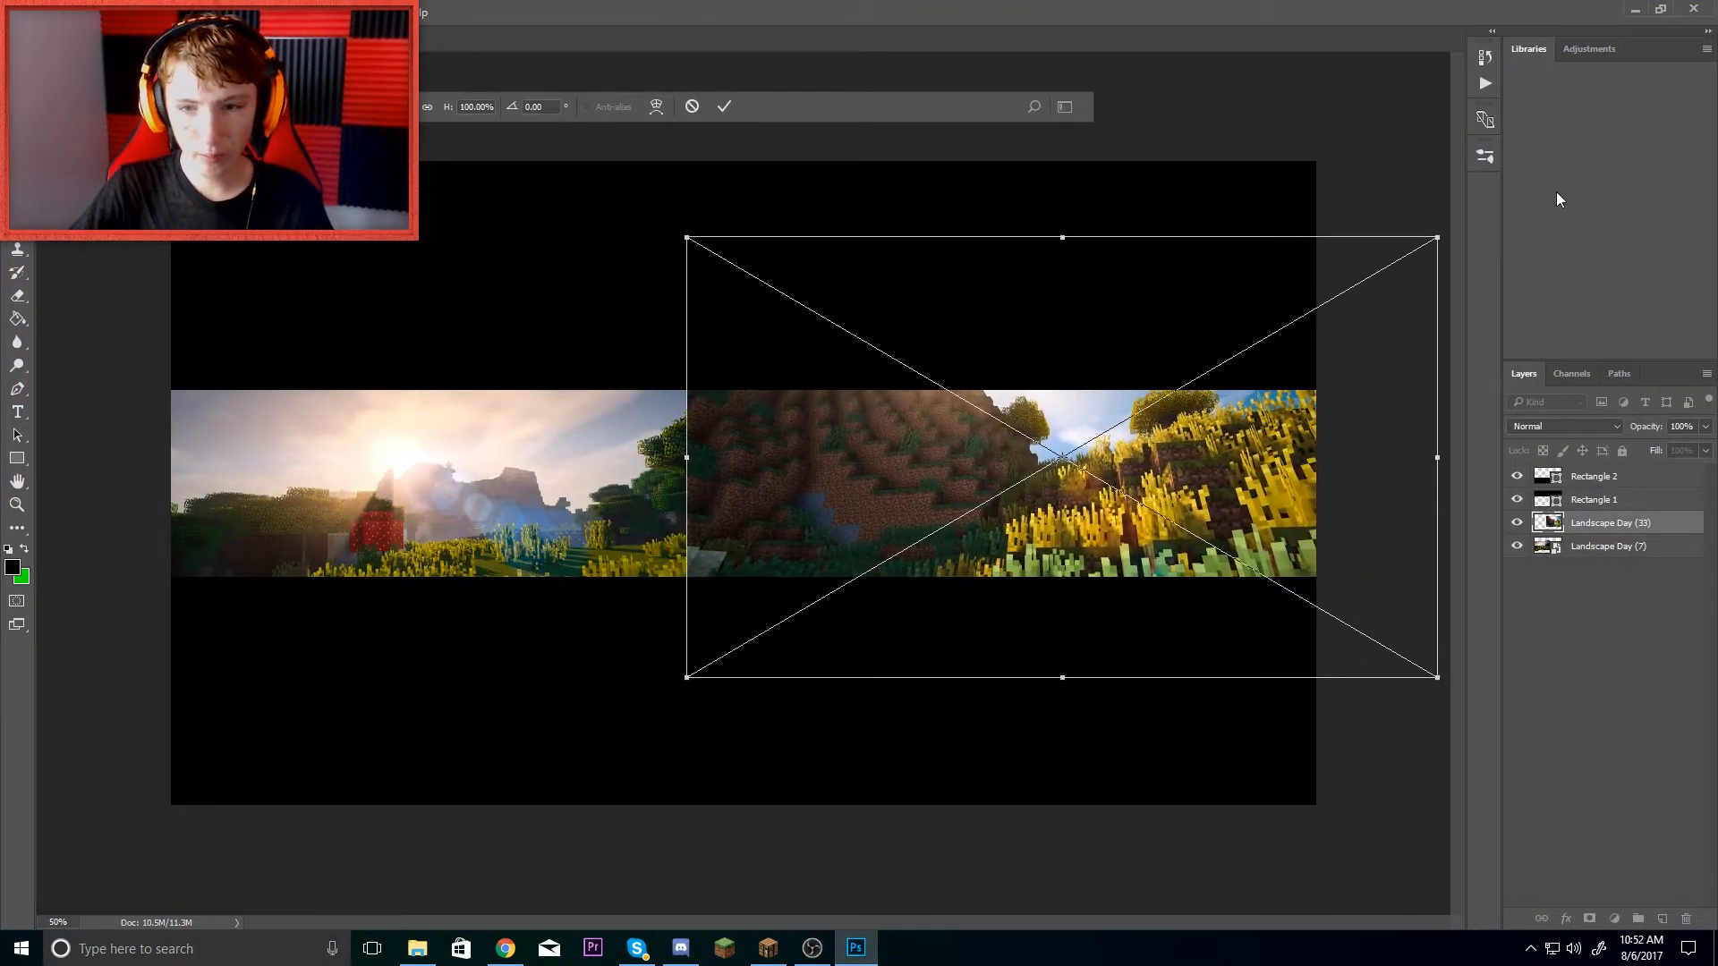
pyautogui.moveTo(639, 242); pyautogui.dragTo(766, 277)
pyautogui.moveTo(1045, 394); pyautogui.dragTo(988, 402)
pyautogui.moveTo(1430, 310); pyautogui.dragTo(1437, 325)
pyautogui.moveTo(1264, 468); pyautogui.dragTo(1236, 481)
pyautogui.press('Return')
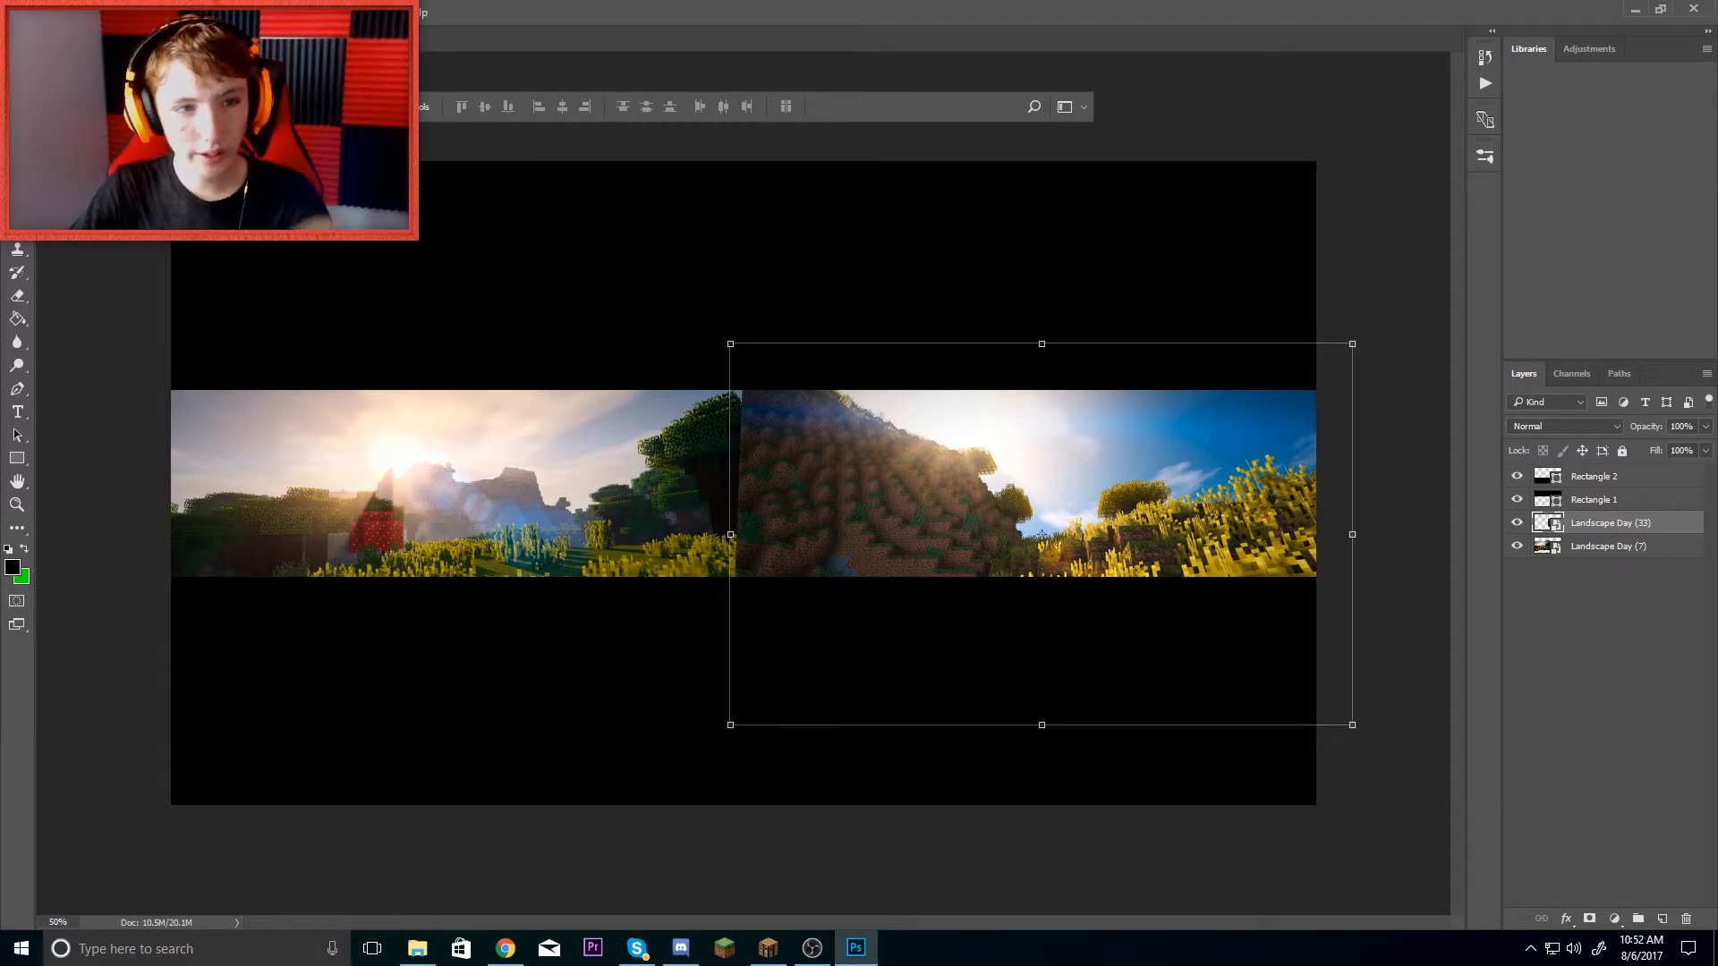
# - Apply a Curves adjustment to Landscape Day (33) with points at input 39, output 17 and input 186, output 204
pyautogui.click(117, 12)
pyautogui.moveTo(152, 56)
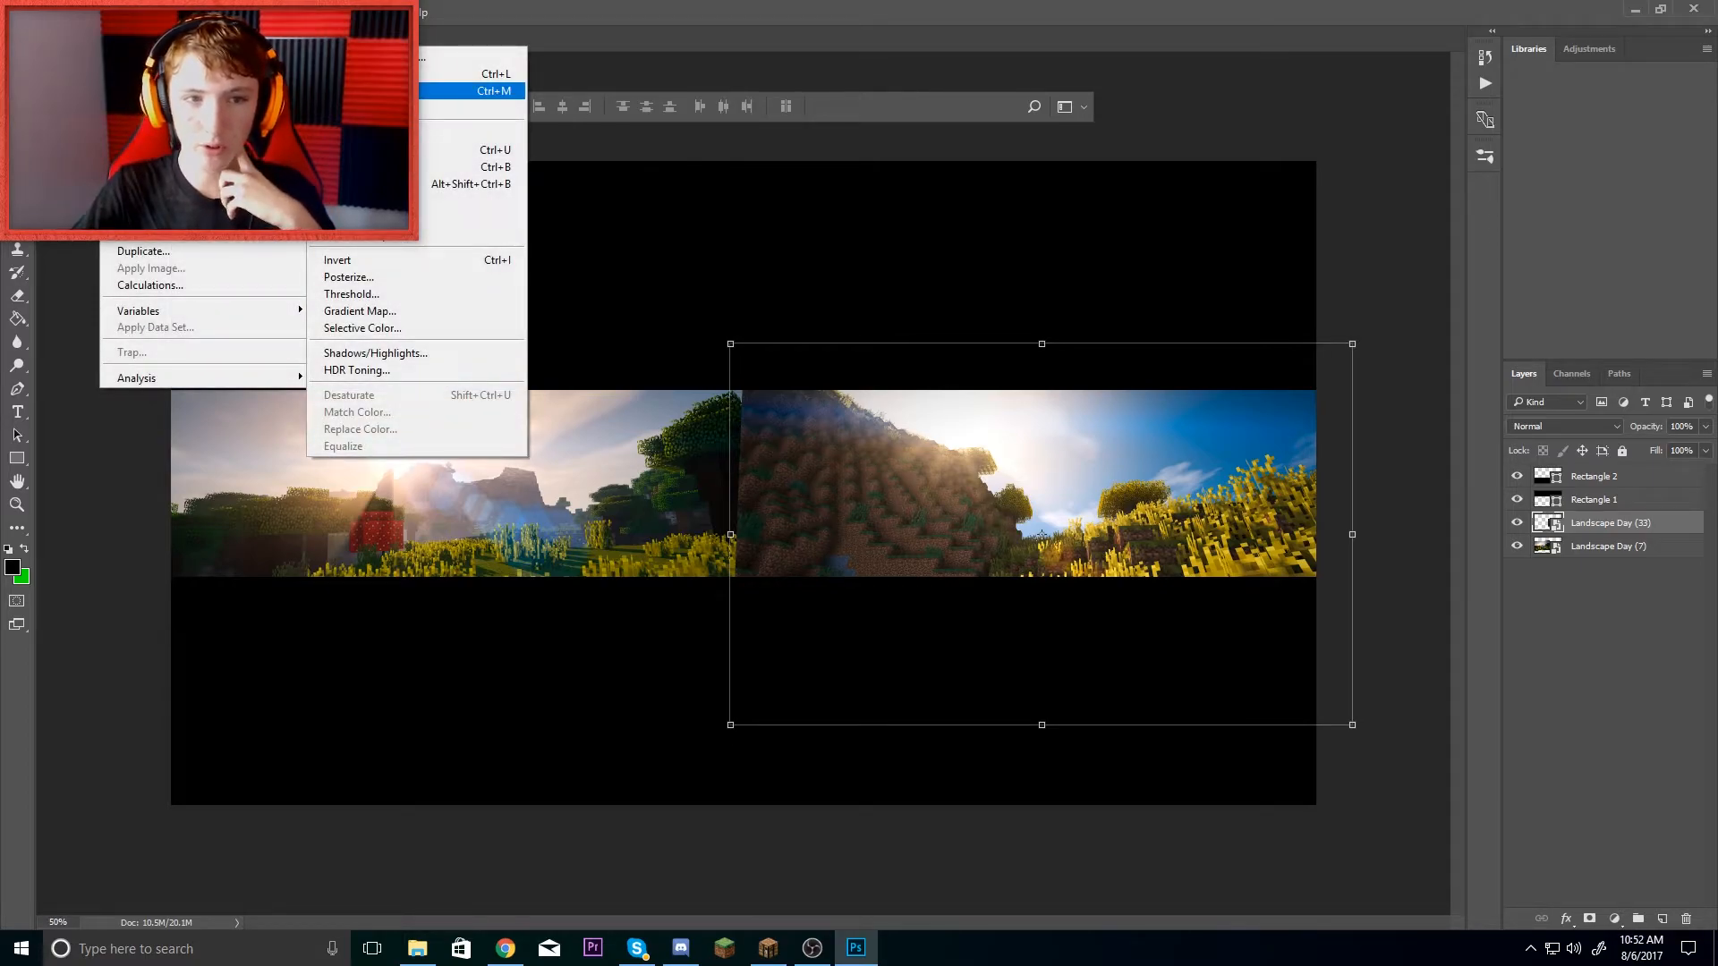
pyautogui.click(376, 90)
pyautogui.moveTo(745, 199); pyautogui.dragTo(1259, 202)
pyautogui.click(1200, 479)
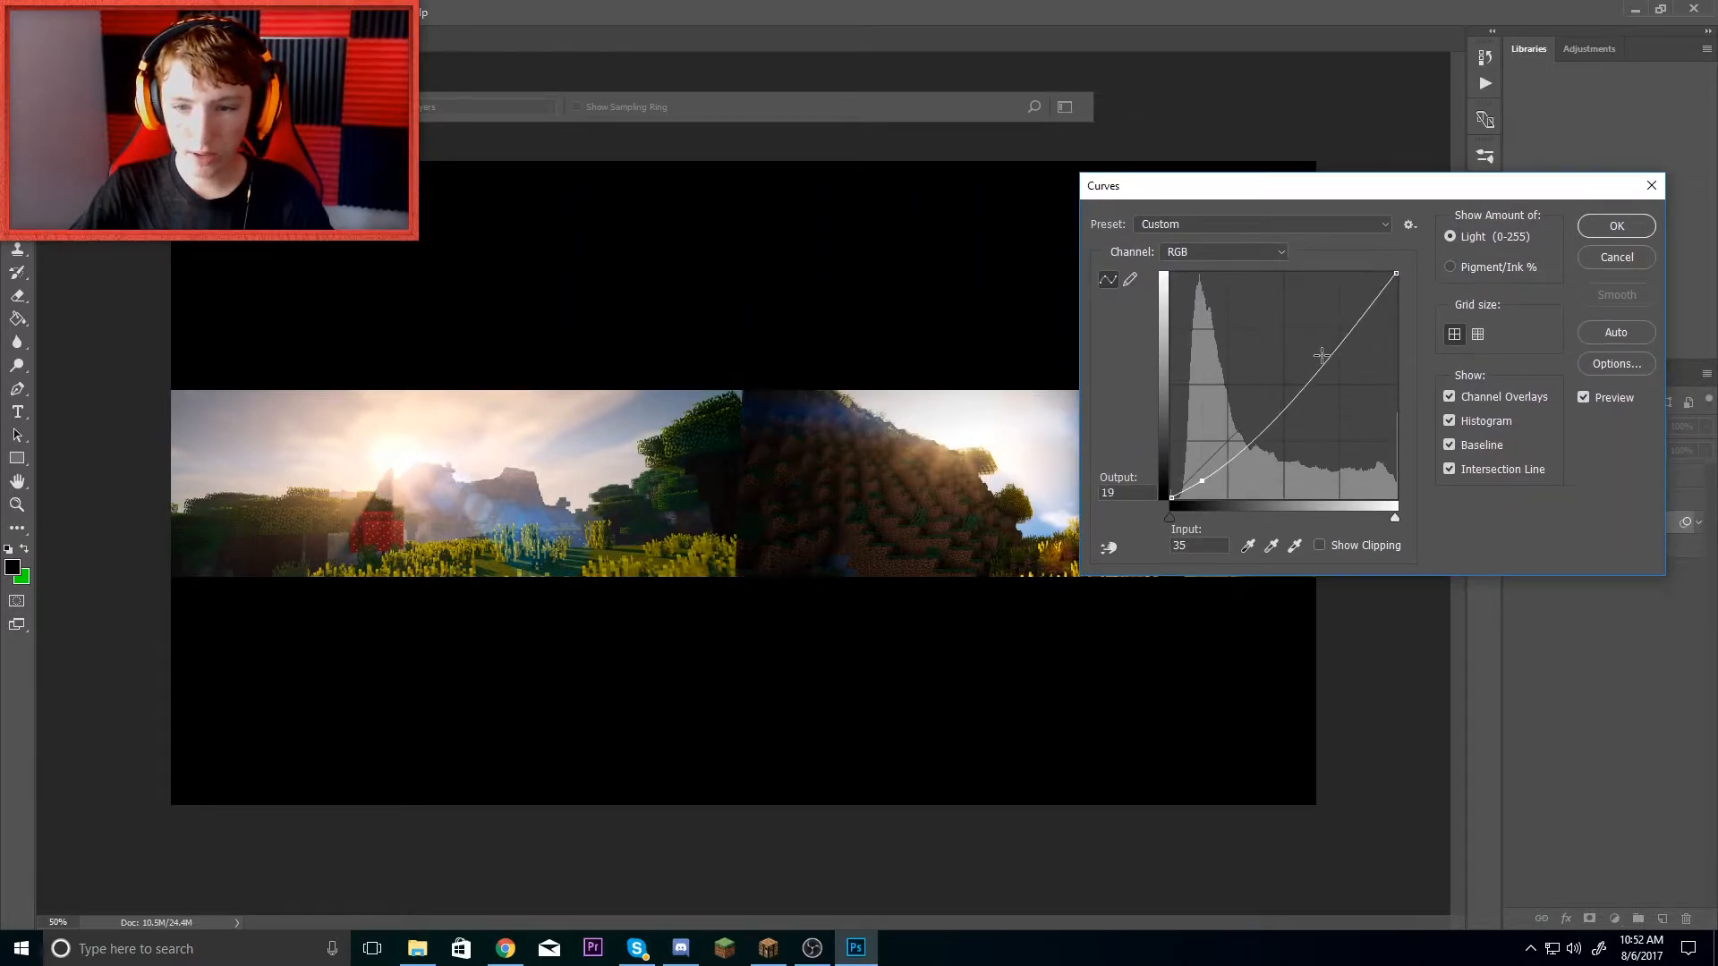
pyautogui.moveTo(1346, 330); pyautogui.dragTo(1336, 318)
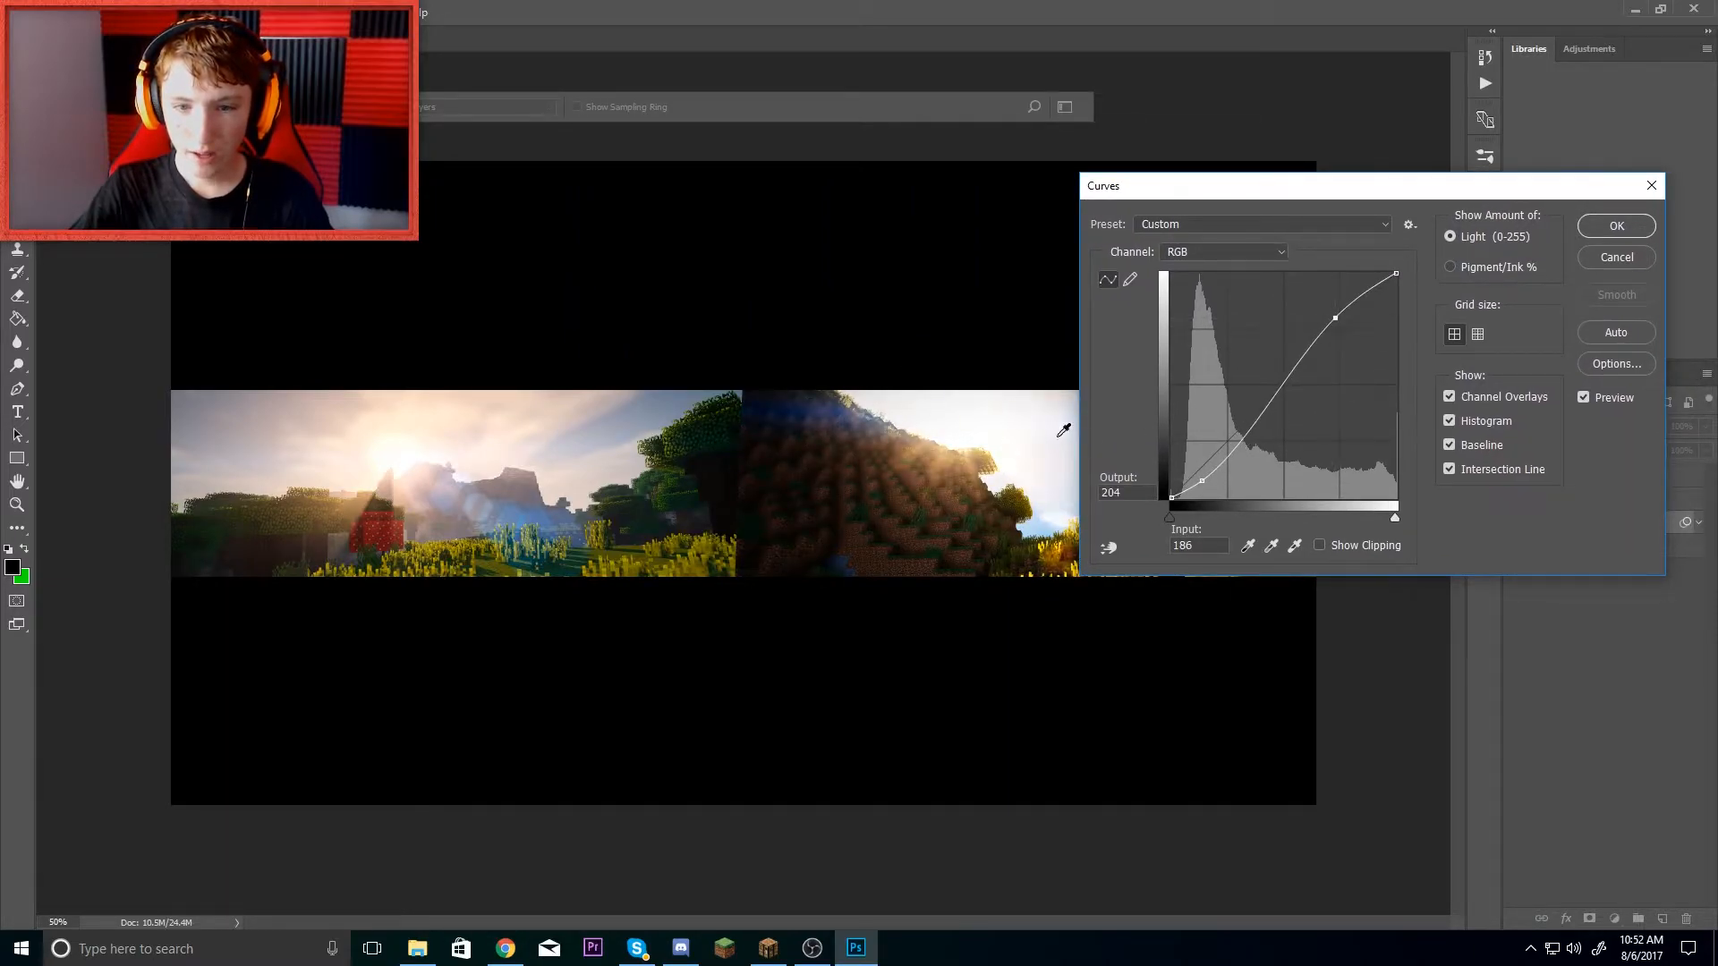
pyautogui.moveTo(1204, 481); pyautogui.dragTo(1208, 484)
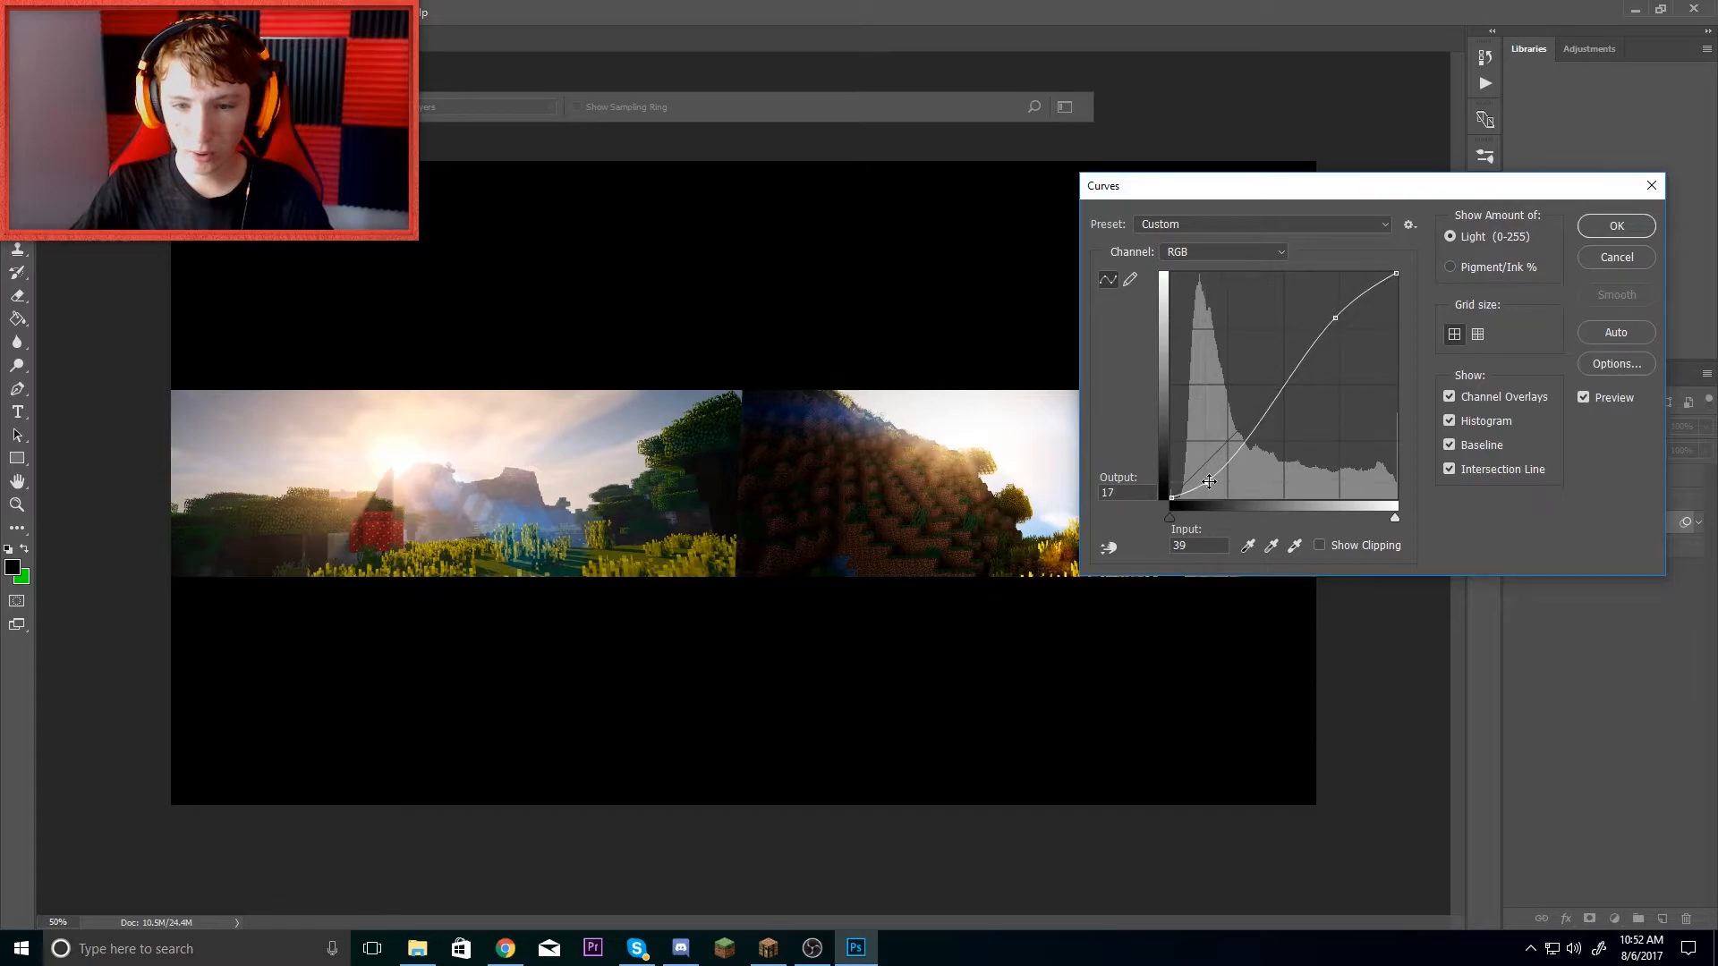
pyautogui.click(1618, 225)
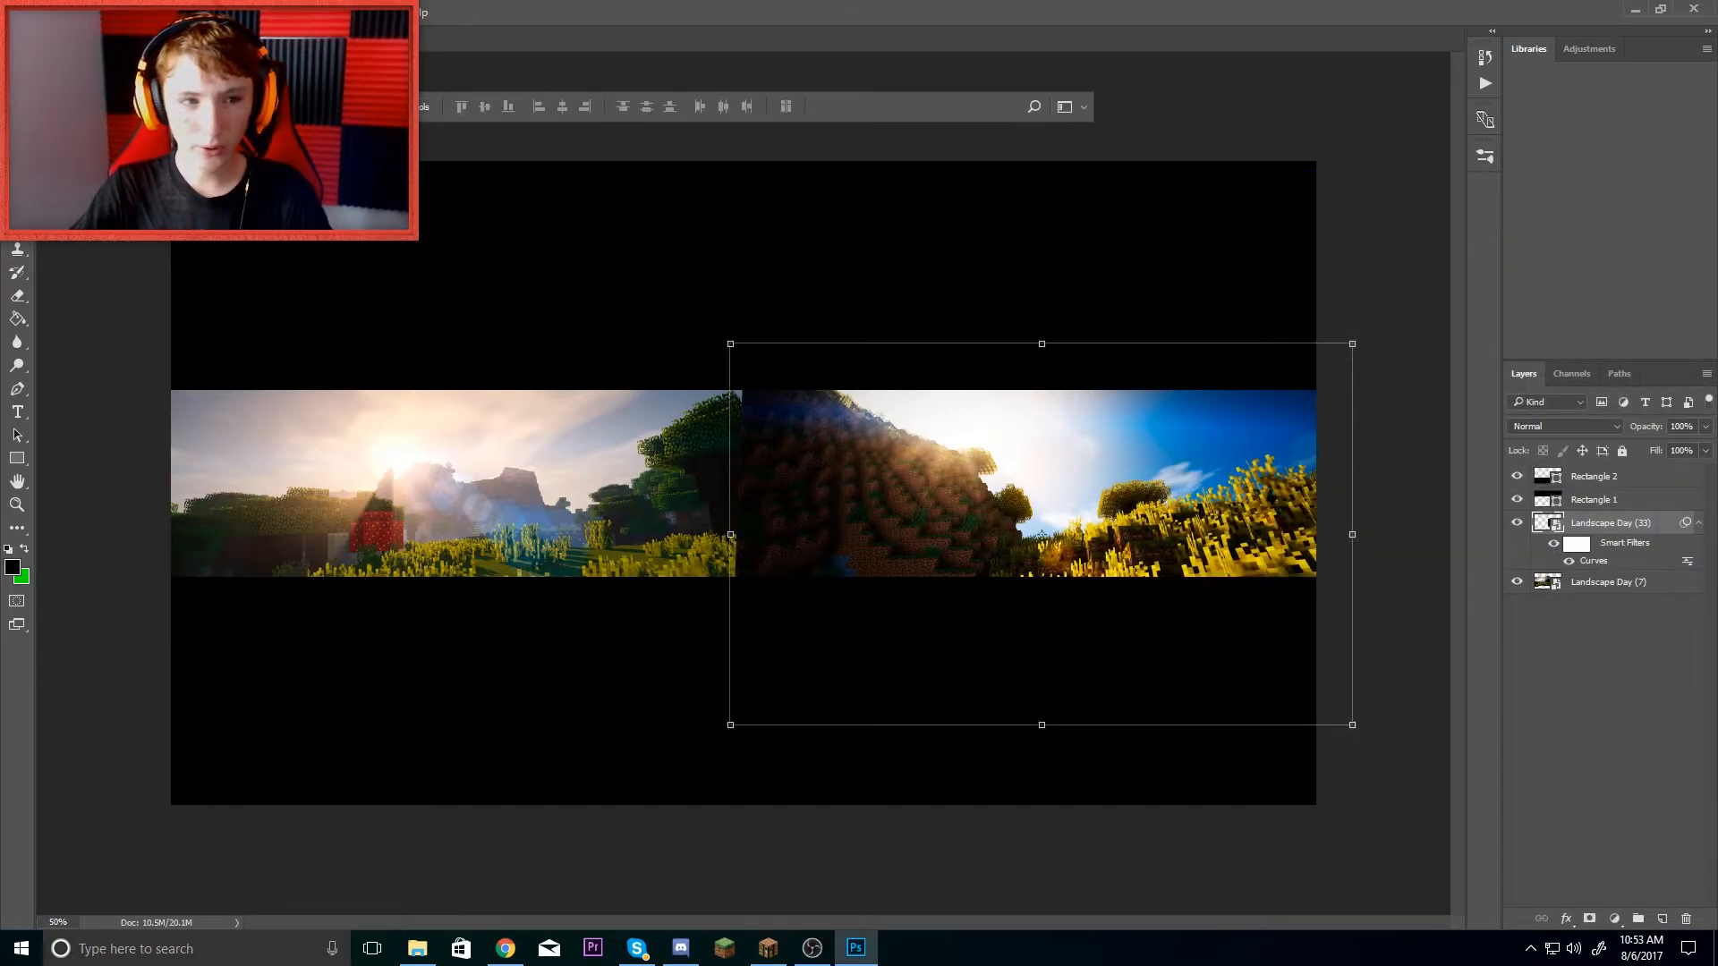
# - Apply Brightness/Contrast to Landscape Day (33) with brightness -34 and contrast 15
pyautogui.click(106, 13)
pyautogui.moveTo(224, 63)
pyautogui.click(441, 68)
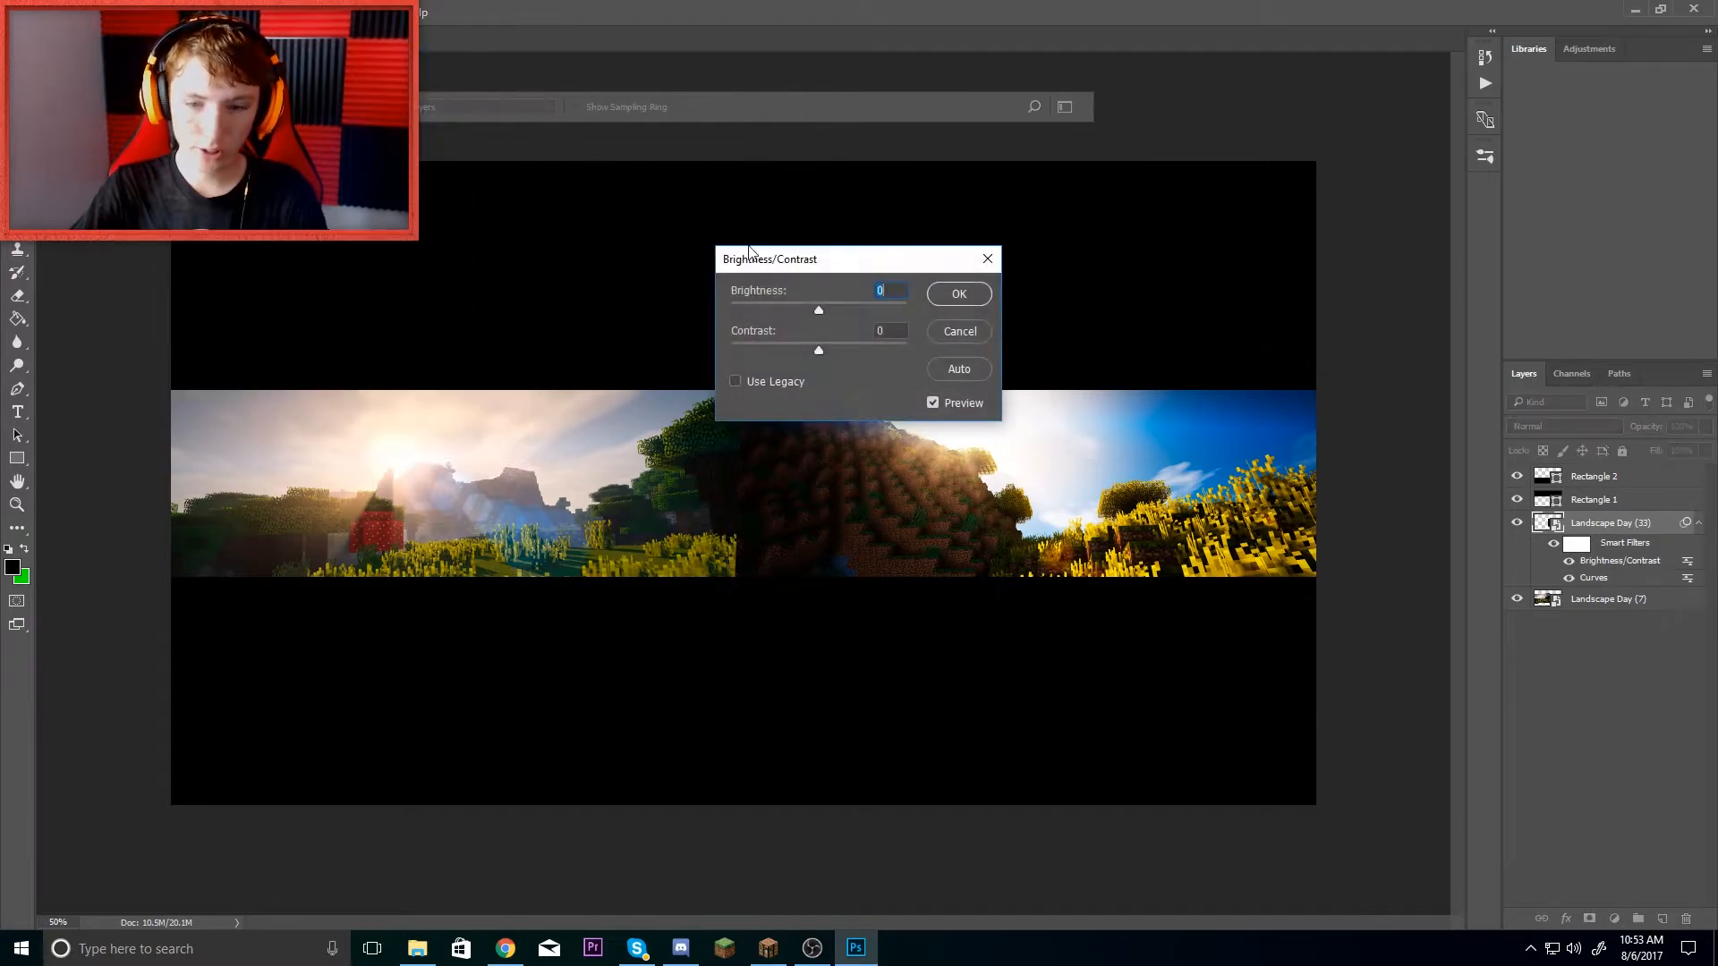
pyautogui.moveTo(818, 310); pyautogui.dragTo(832, 351)
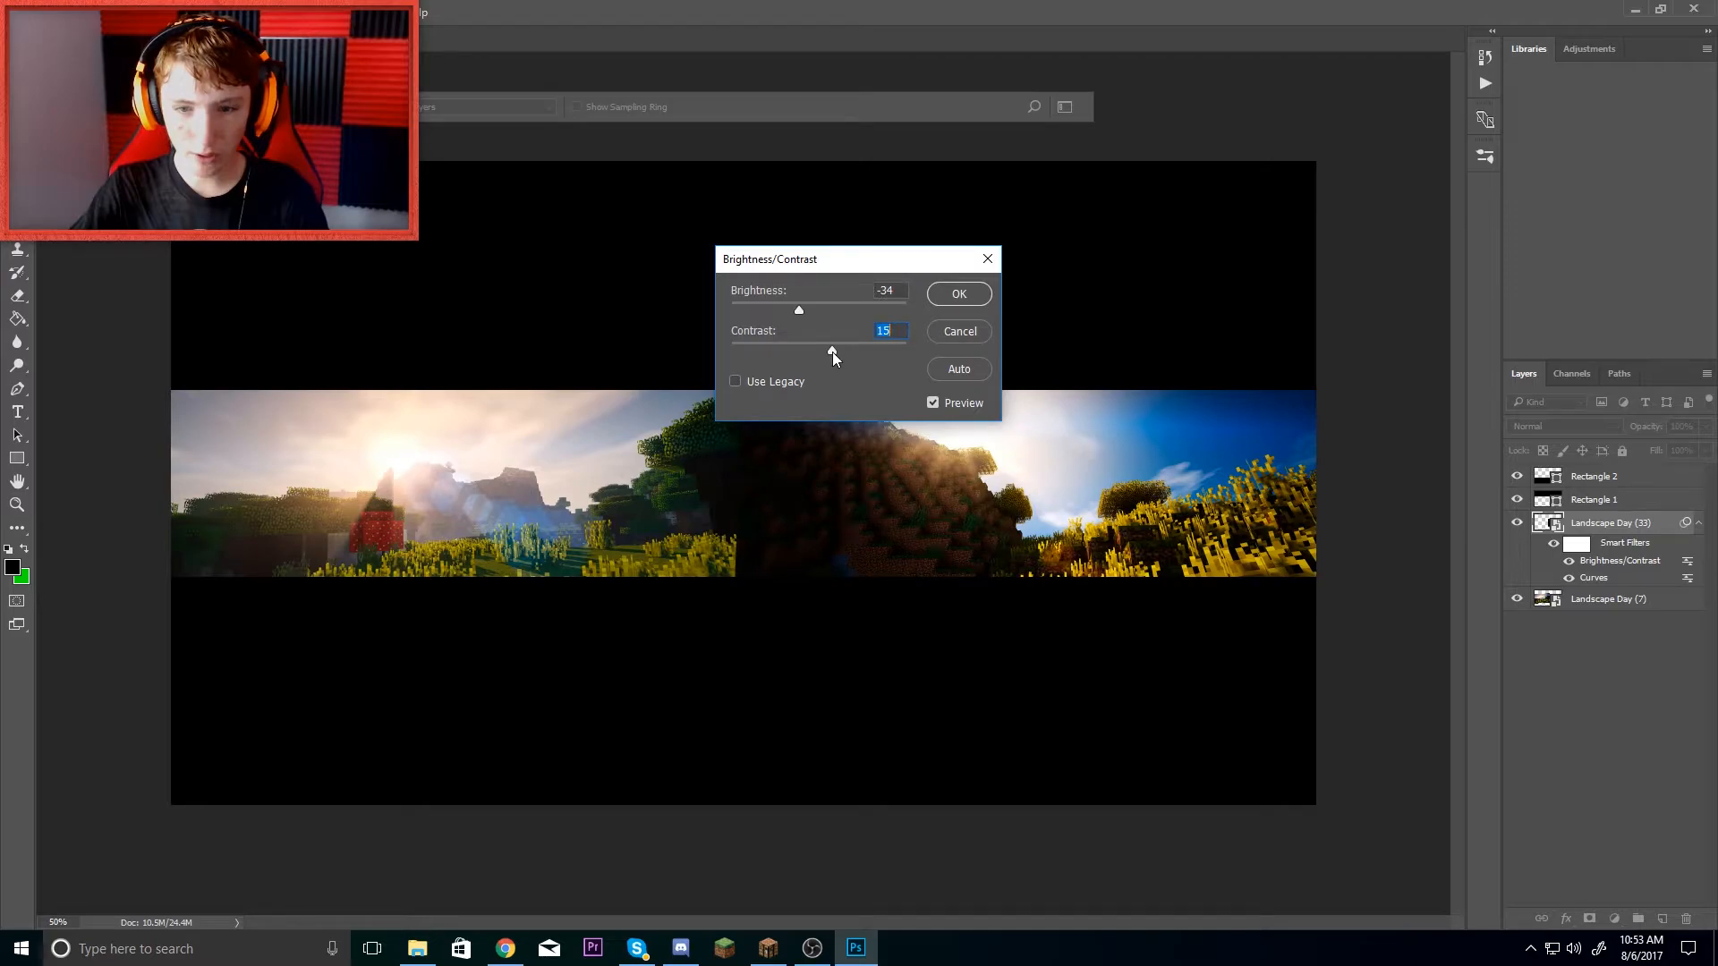
pyautogui.click(942, 296)
# - Apply a Gaussian Blur with a 2.1-pixel radius to Landscape Day (33)
pyautogui.click(284, 12)
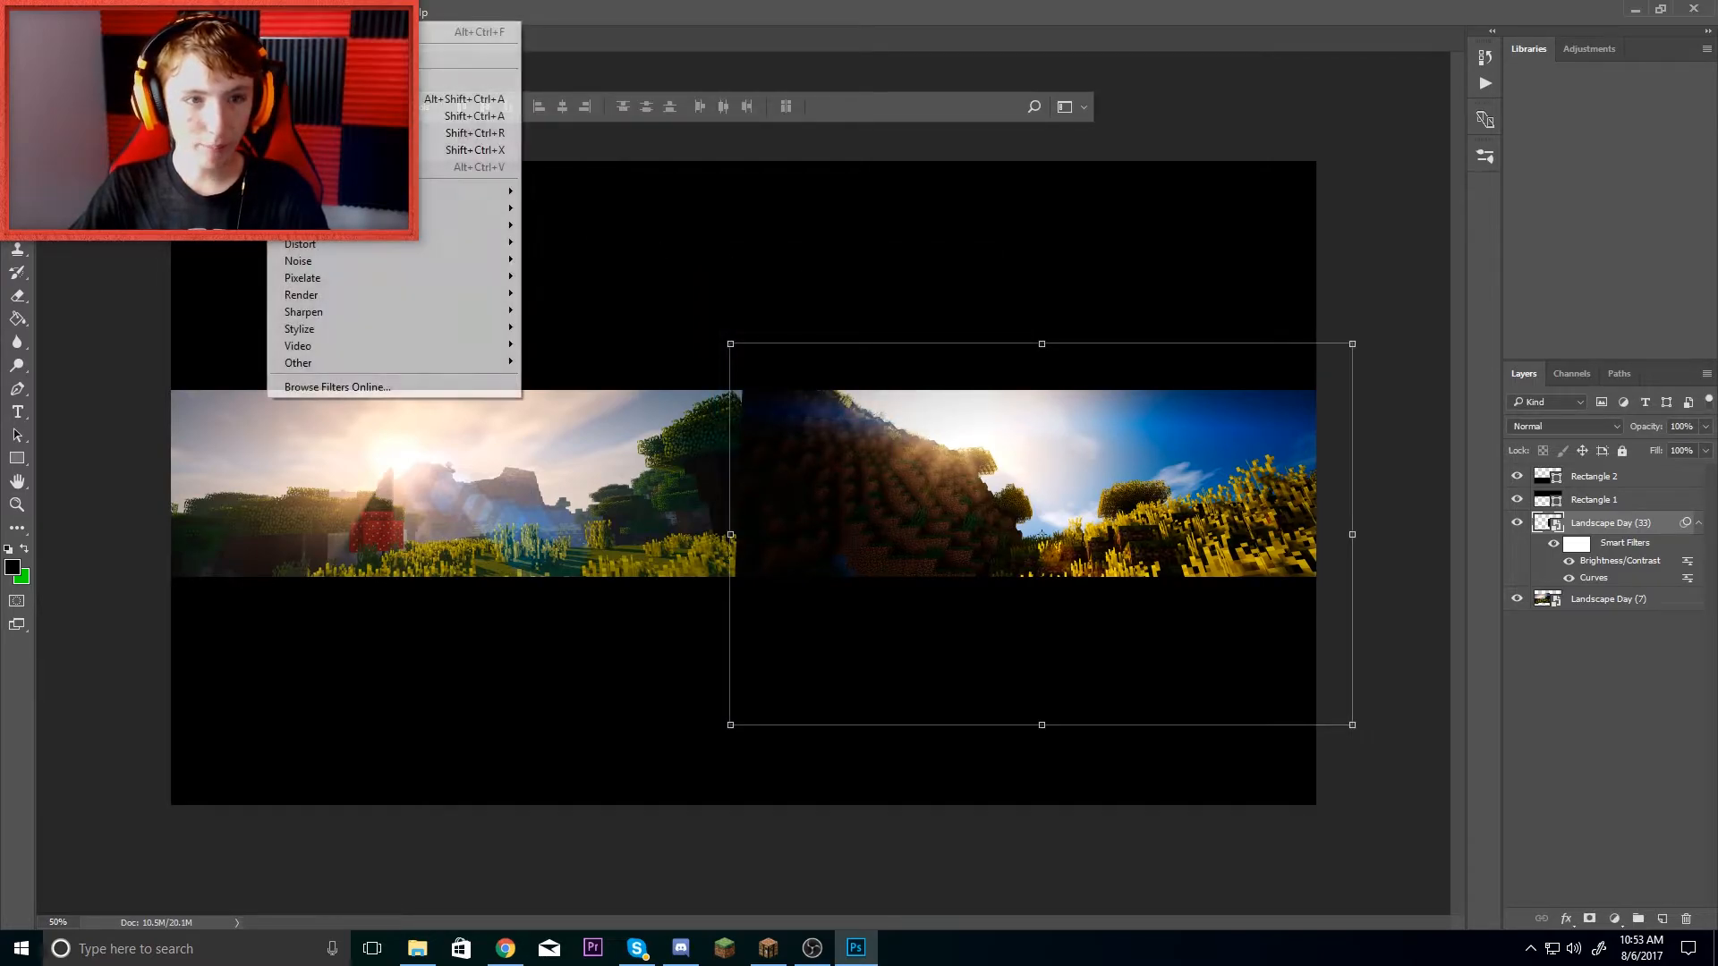
pyautogui.moveTo(474, 208)
pyautogui.click(589, 279)
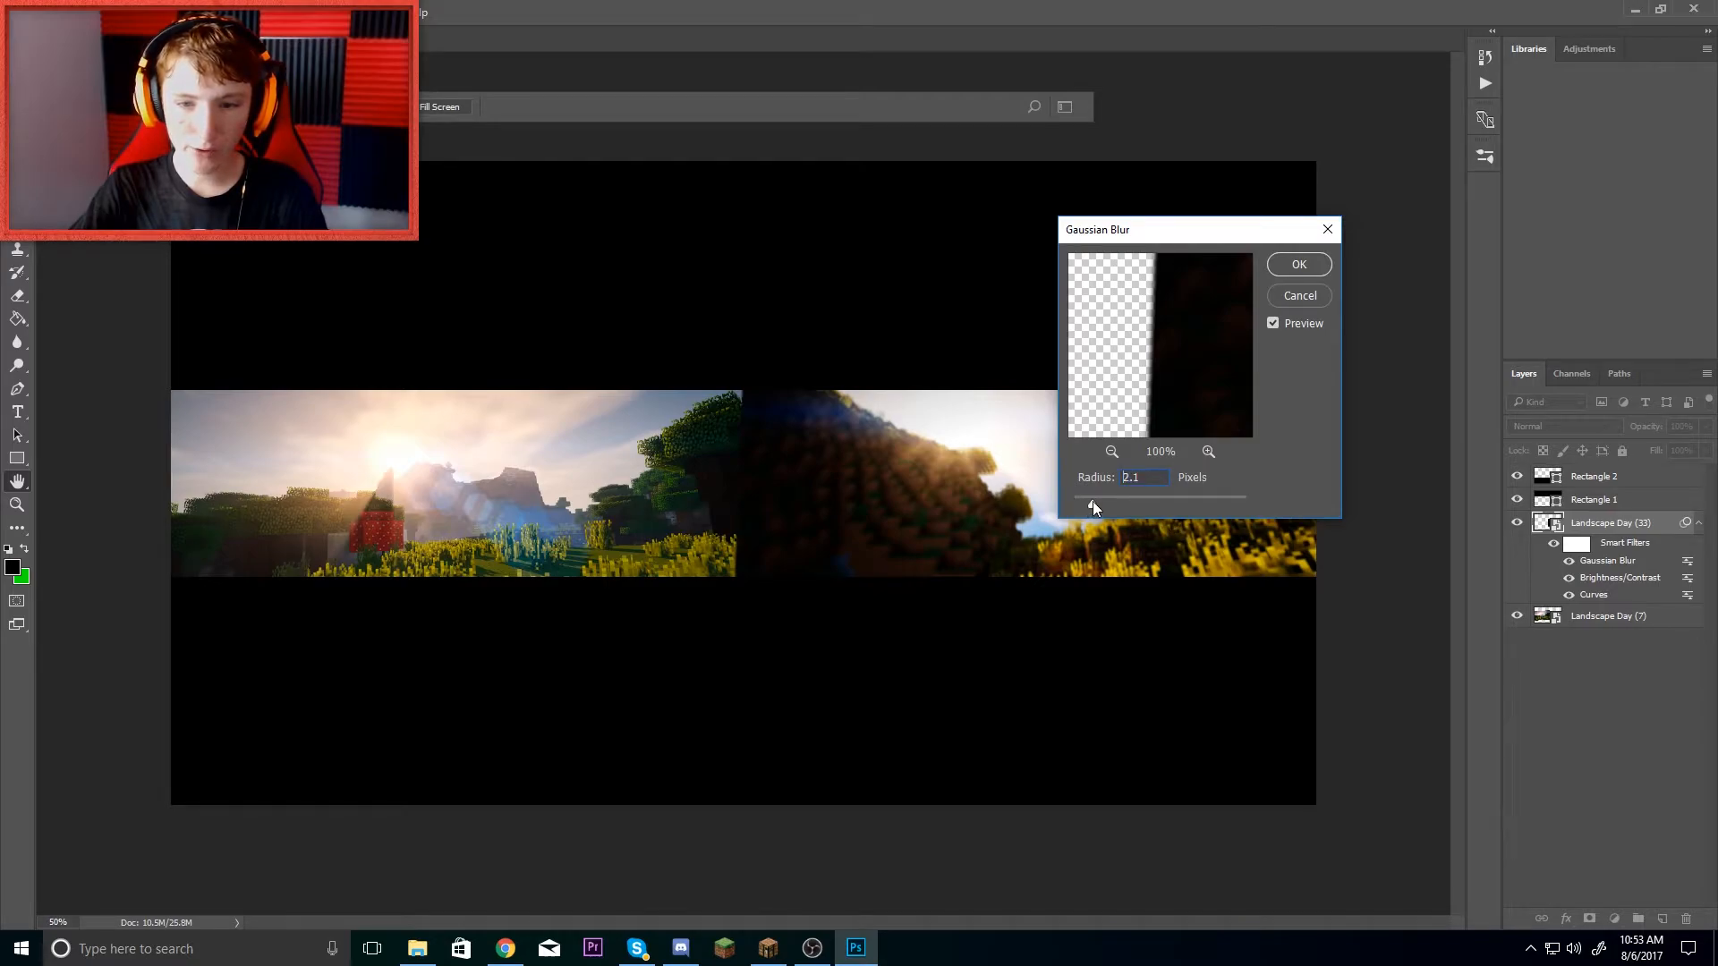
pyautogui.click(1298, 264)
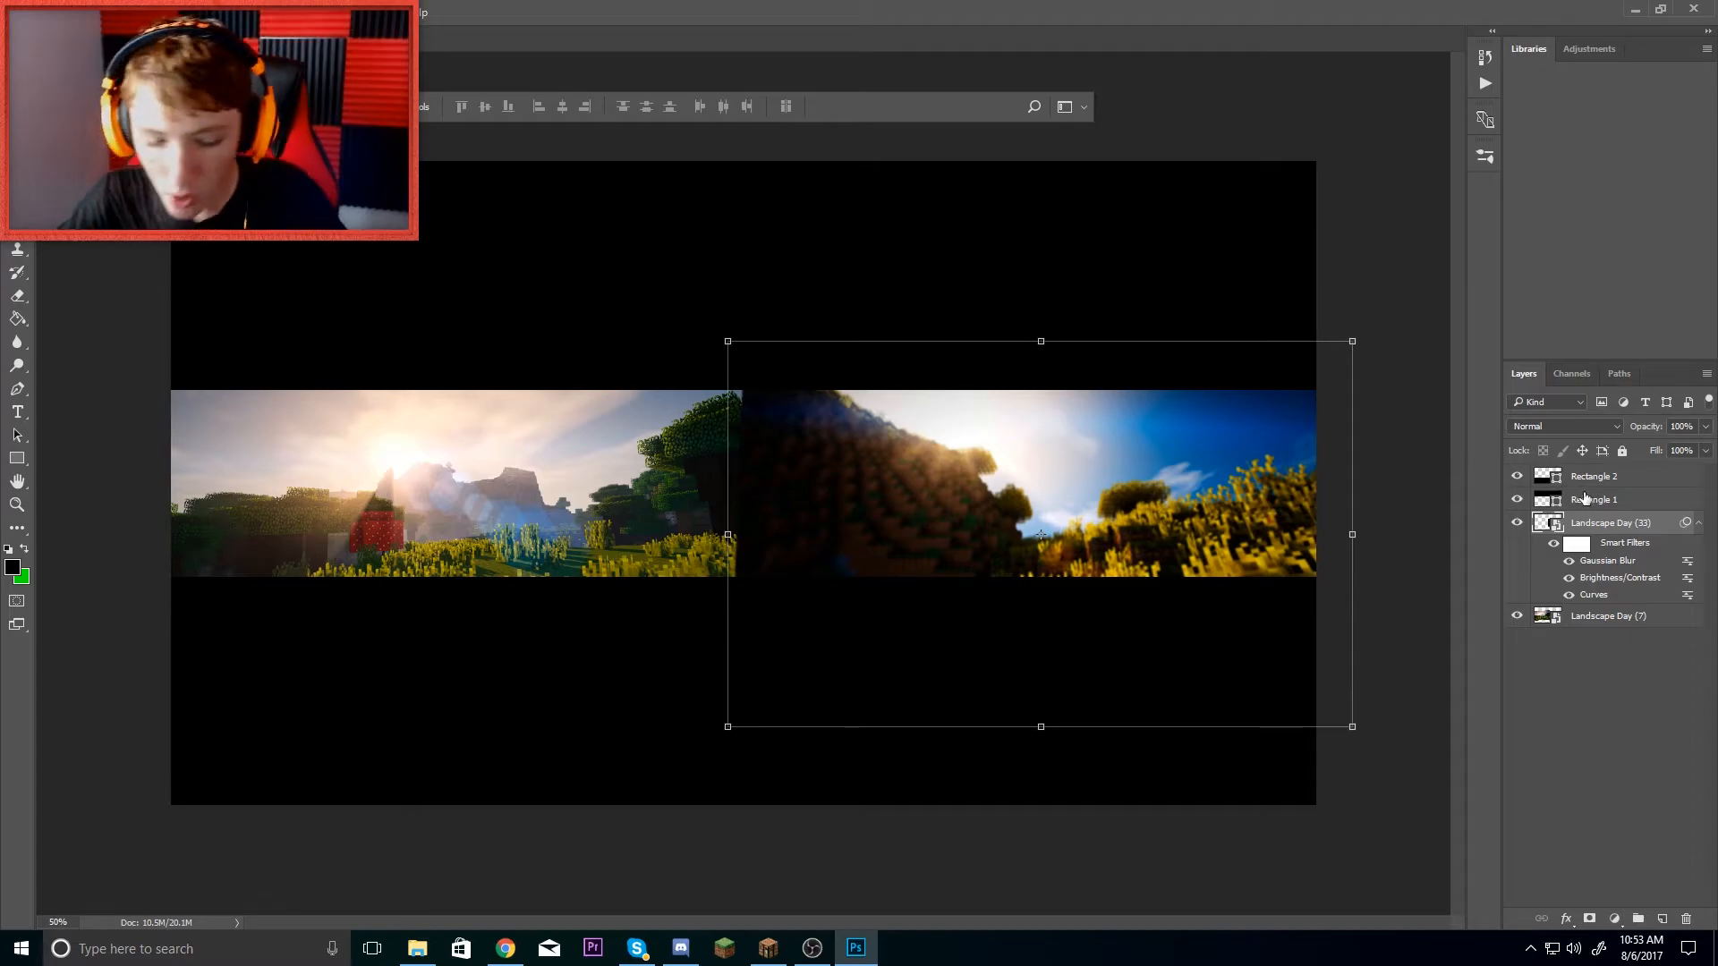
# - Lower the saturation of Landscape Day (33) to -34 with Hue/Saturation
pyautogui.hotkey('ctrl', 'u')
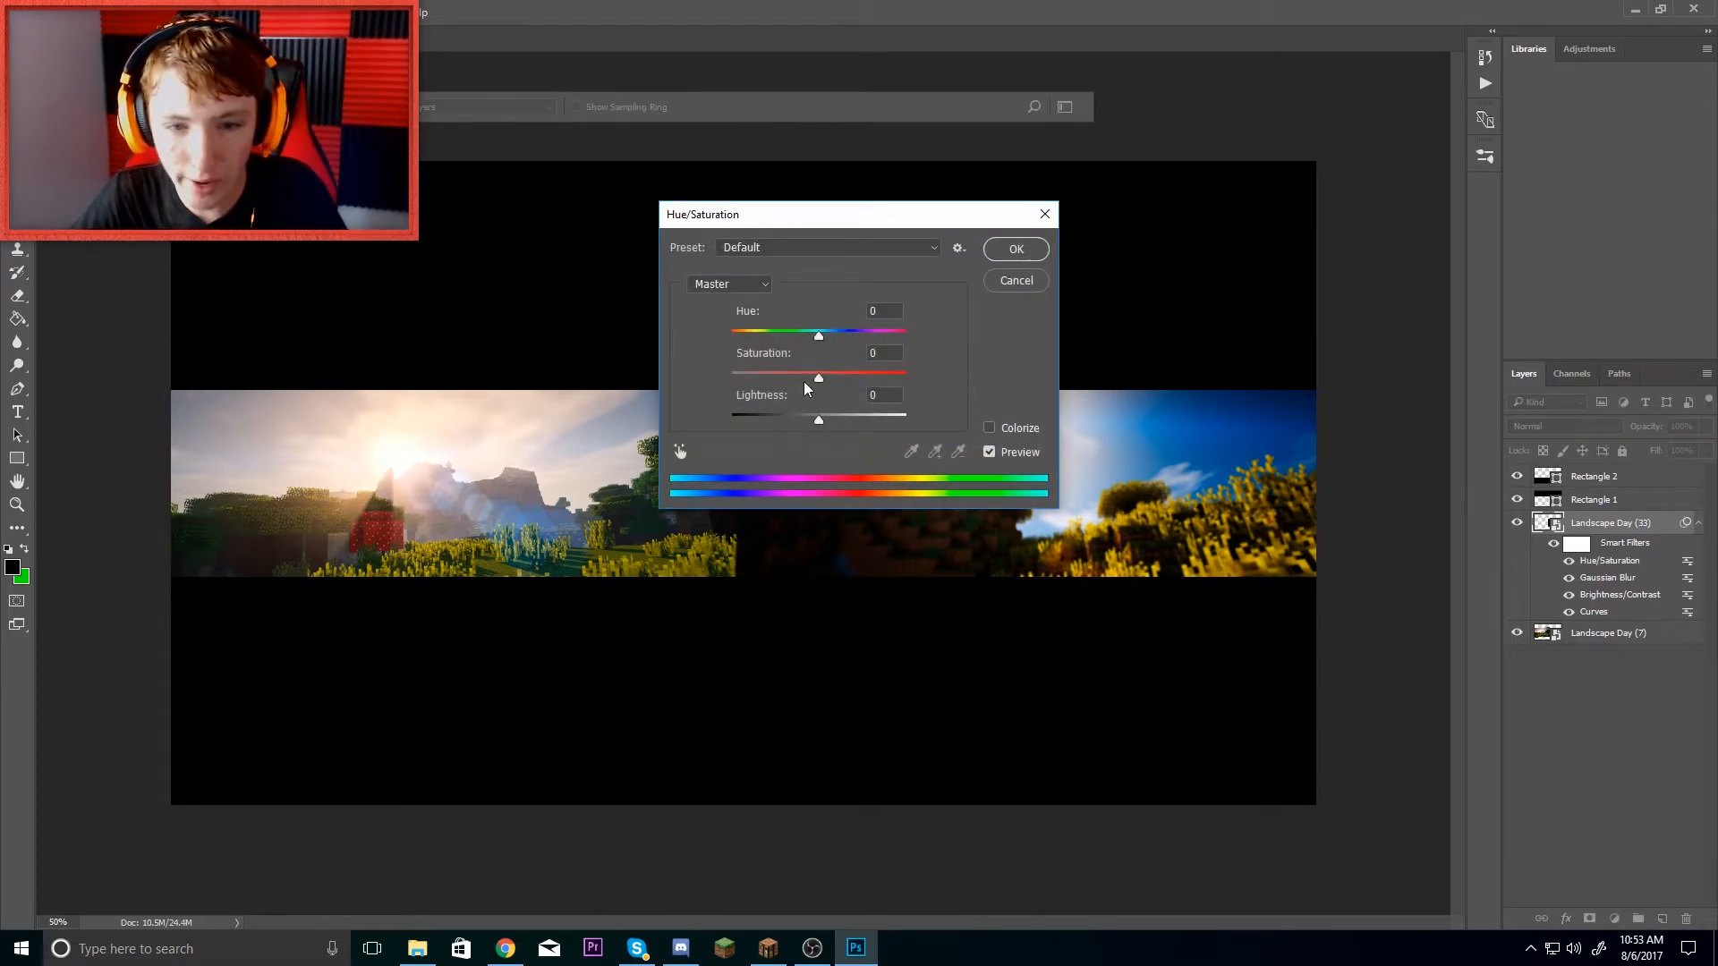
pyautogui.moveTo(819, 381)
pyautogui.mouseDown()
pyautogui.moveTo(775, 379)
pyautogui.moveTo(790, 385)
pyautogui.mouseUp()
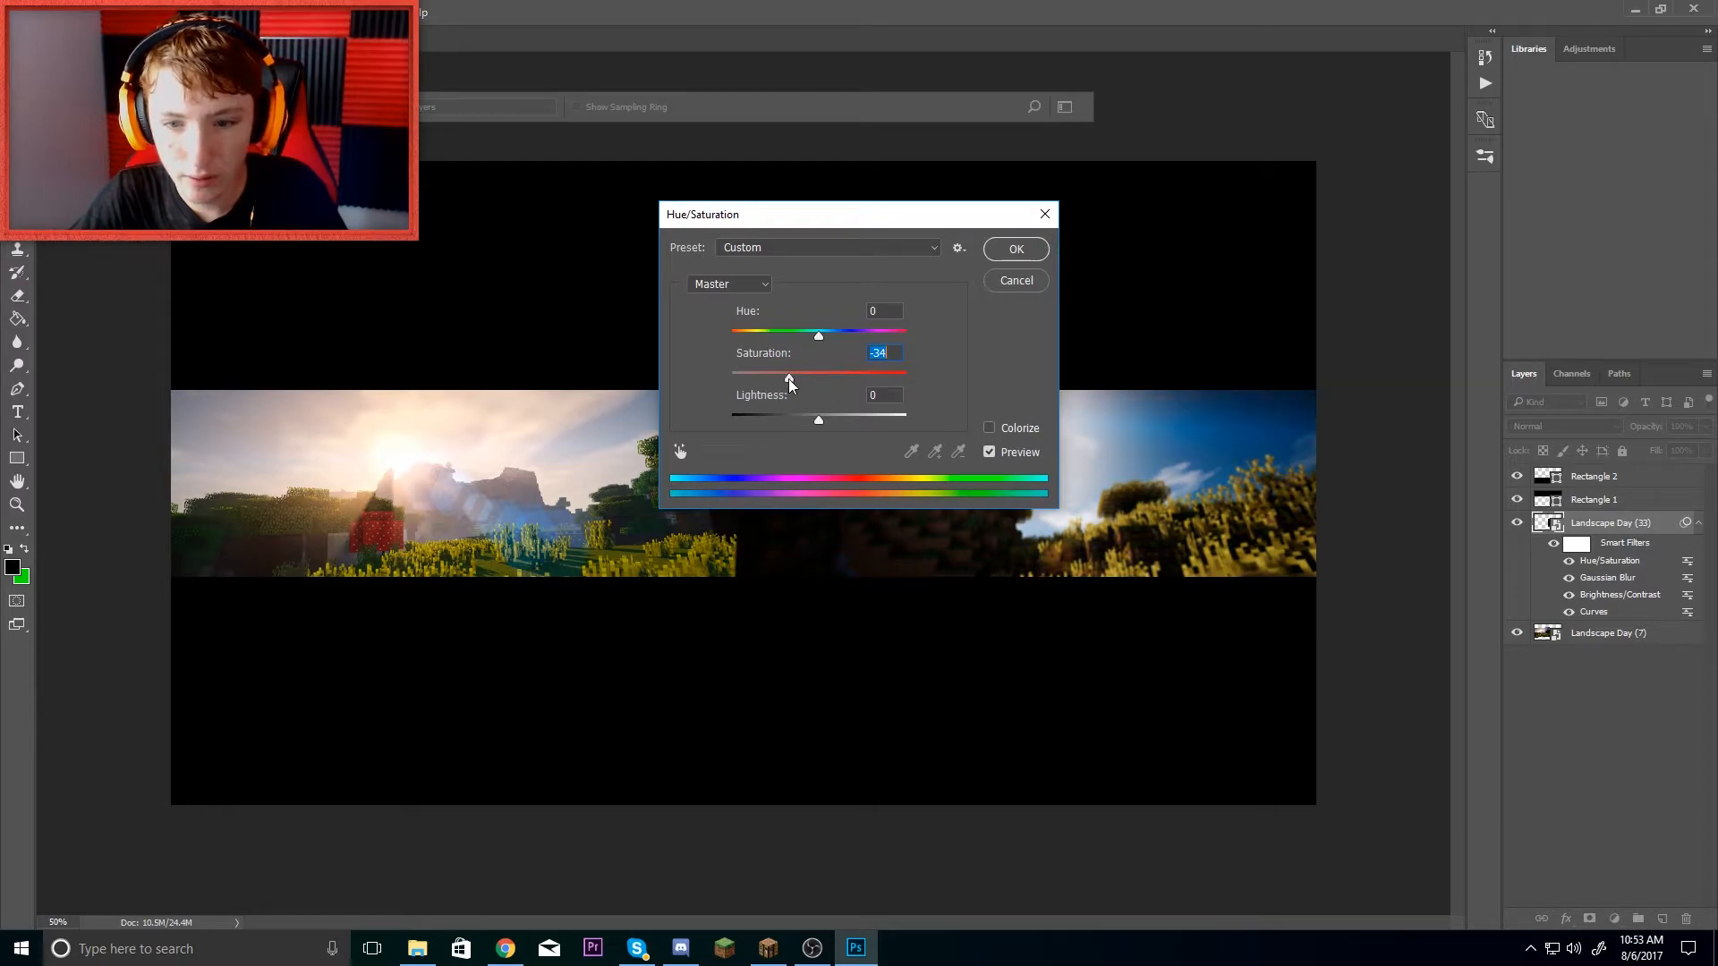
pyautogui.click(1038, 249)
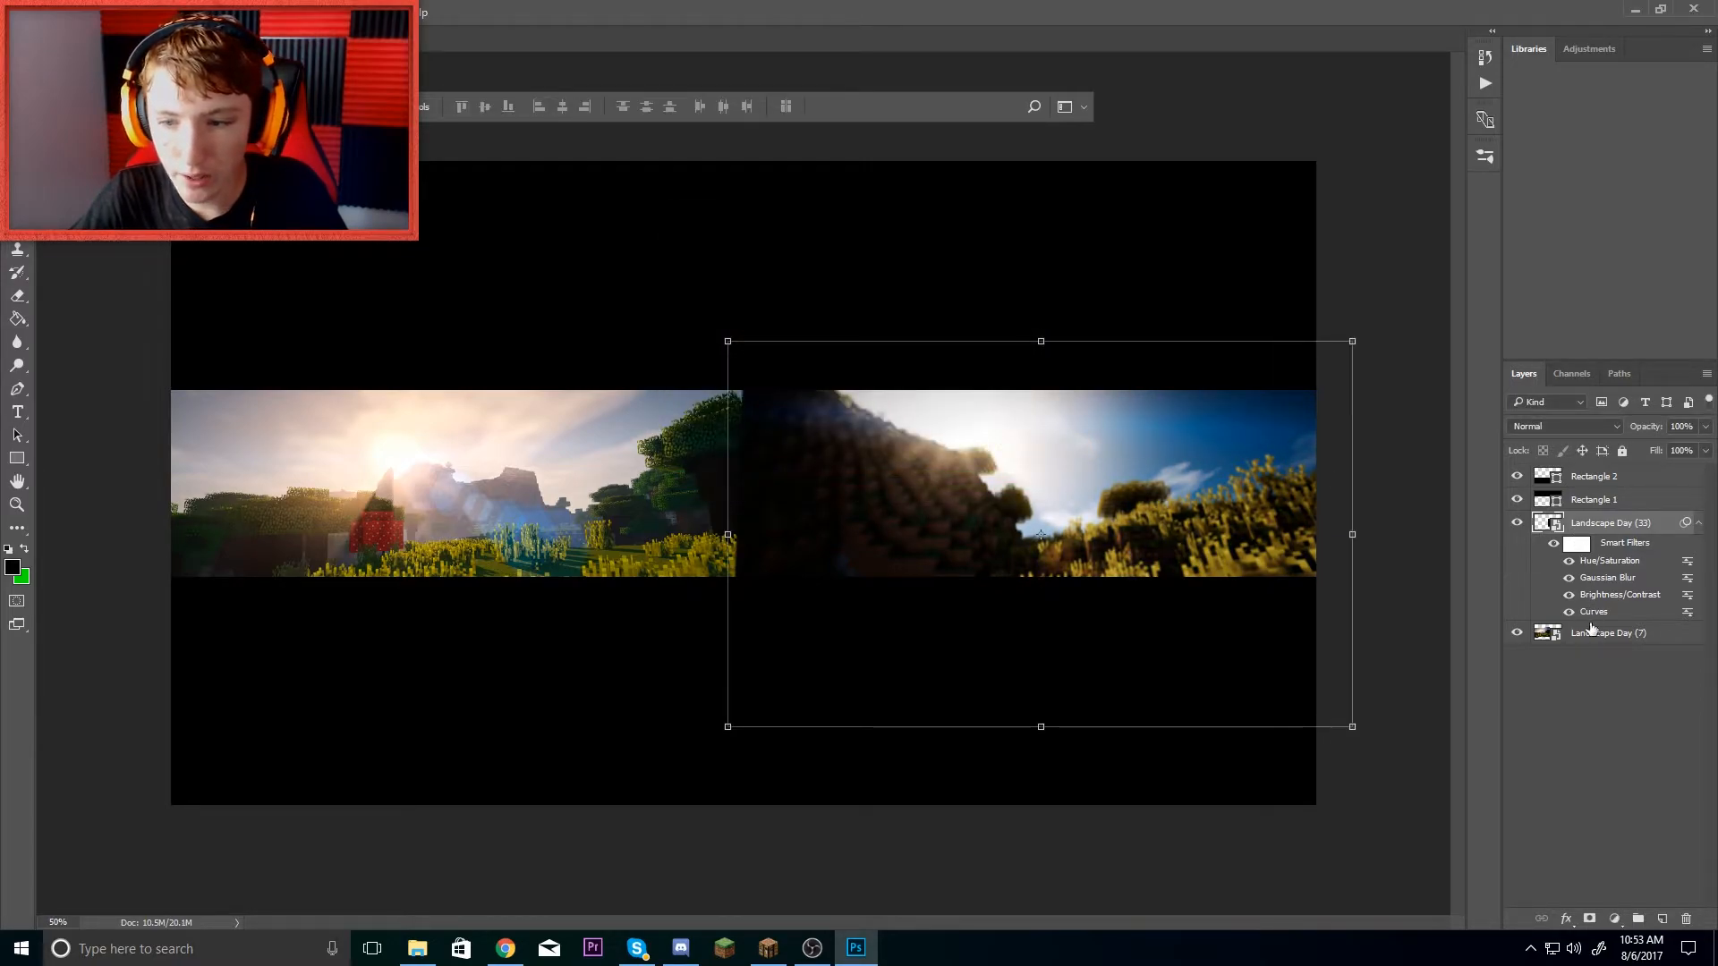
# - Apply Curves to Landscape Day (7), pulling the shadows down slightly and setting a highlight point at input 192, output 210
pyautogui.click(1559, 634)
pyautogui.click(116, 12)
pyautogui.moveTo(143, 52)
pyautogui.click(376, 91)
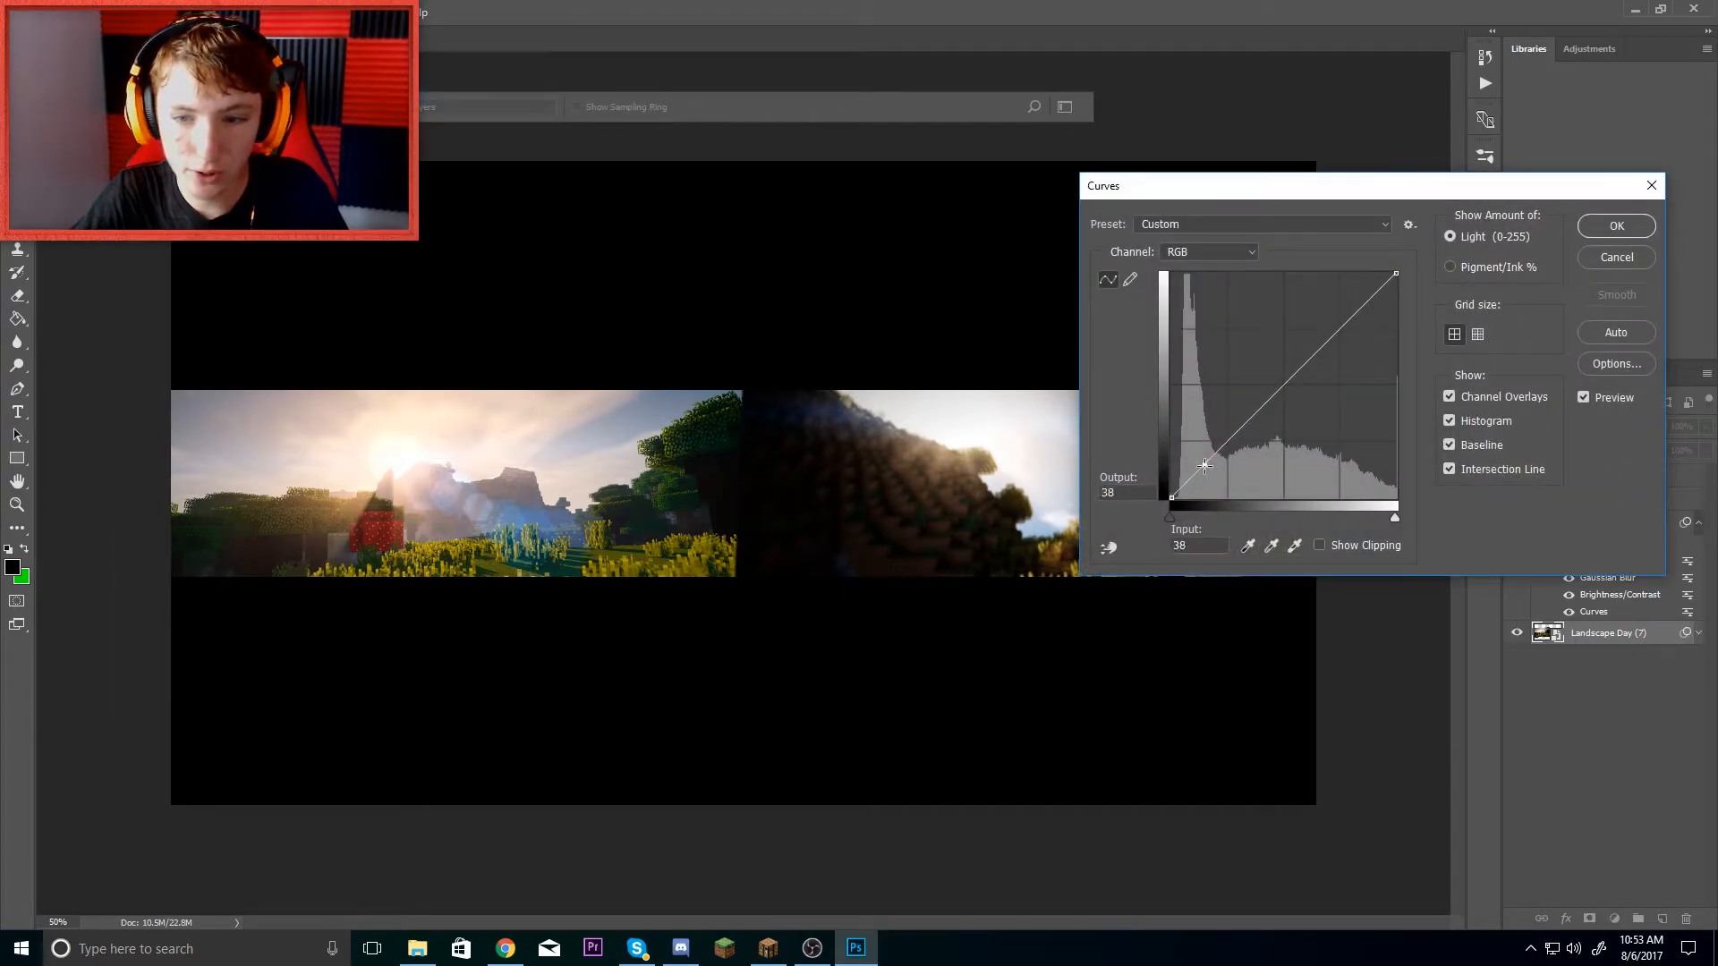
pyautogui.moveTo(1212, 457); pyautogui.dragTo(1212, 473)
pyautogui.moveTo(1355, 328); pyautogui.dragTo(1340, 312)
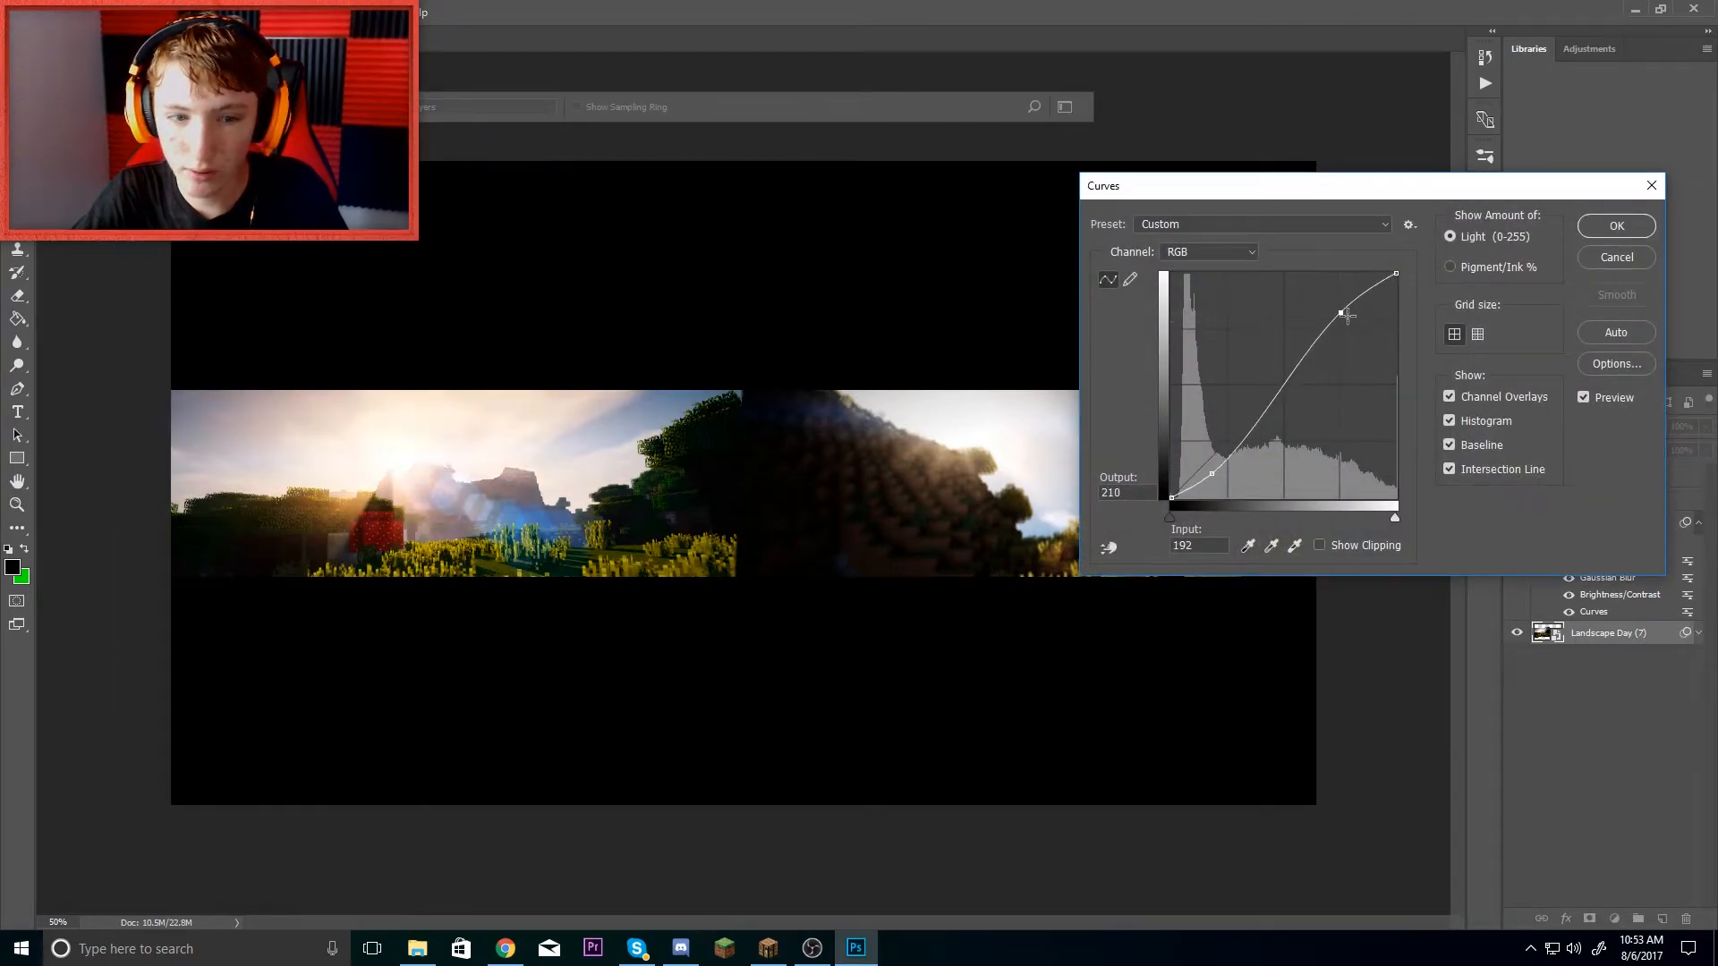
pyautogui.click(1633, 230)
# - Apply Brightness/Contrast to Landscape Day (7) with brightness -21 and contrast 17
pyautogui.click(116, 13)
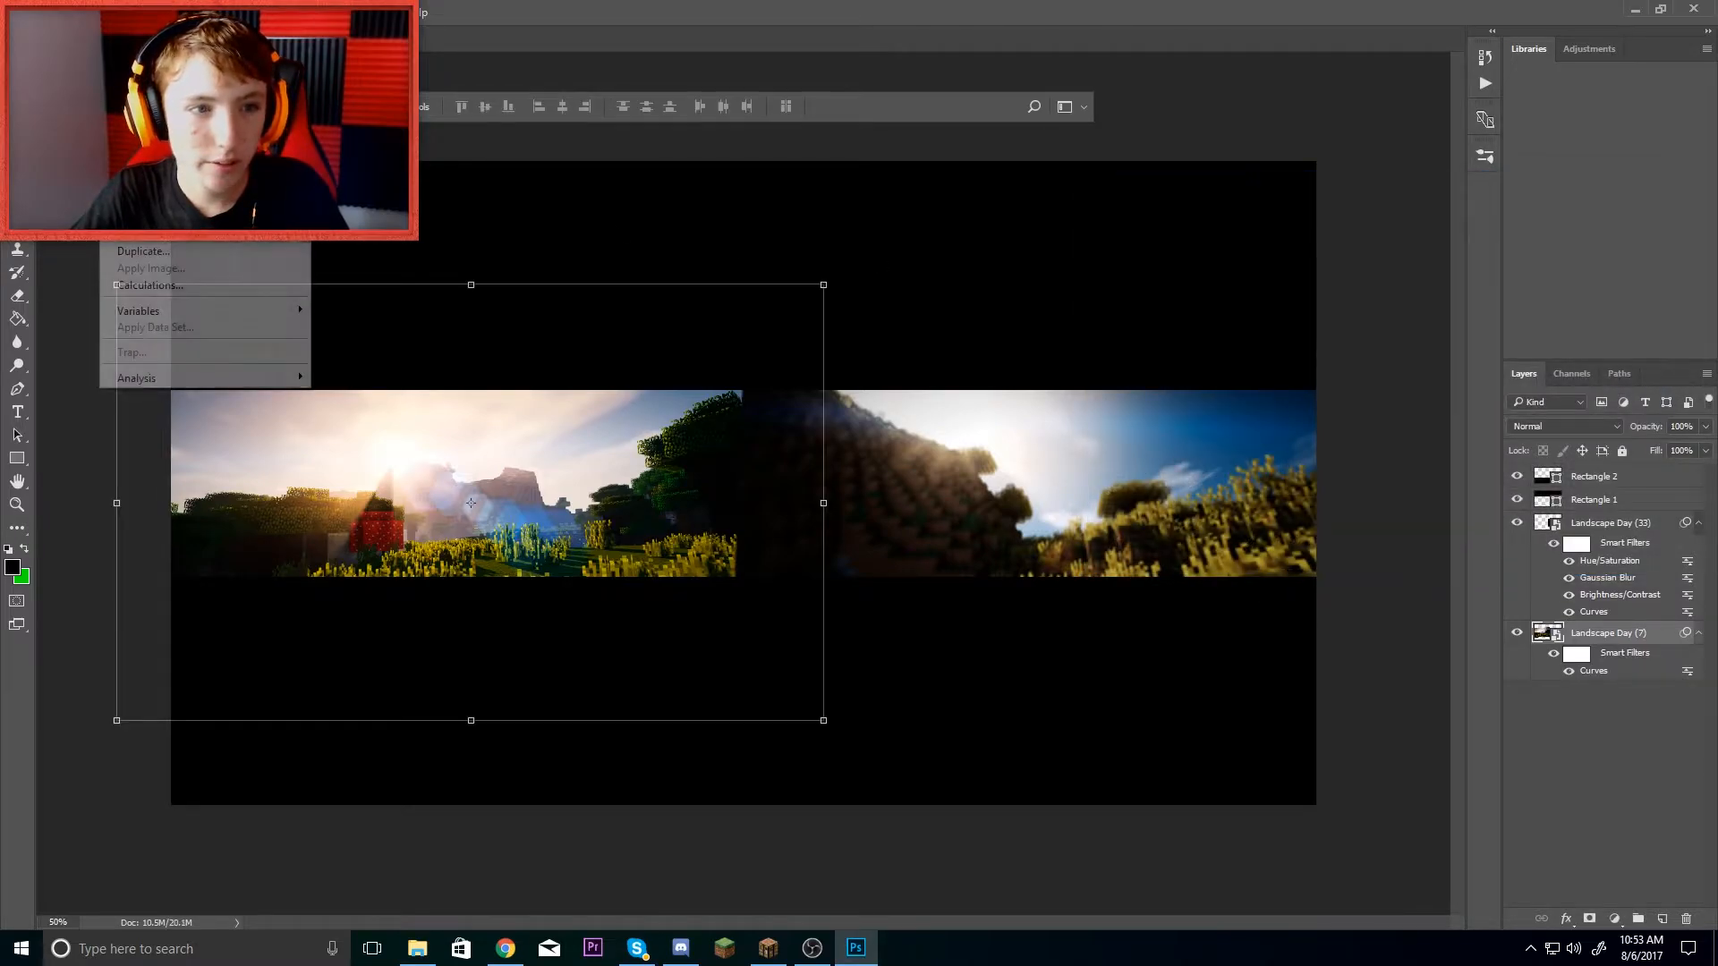
pyautogui.moveTo(143, 52)
pyautogui.click(427, 59)
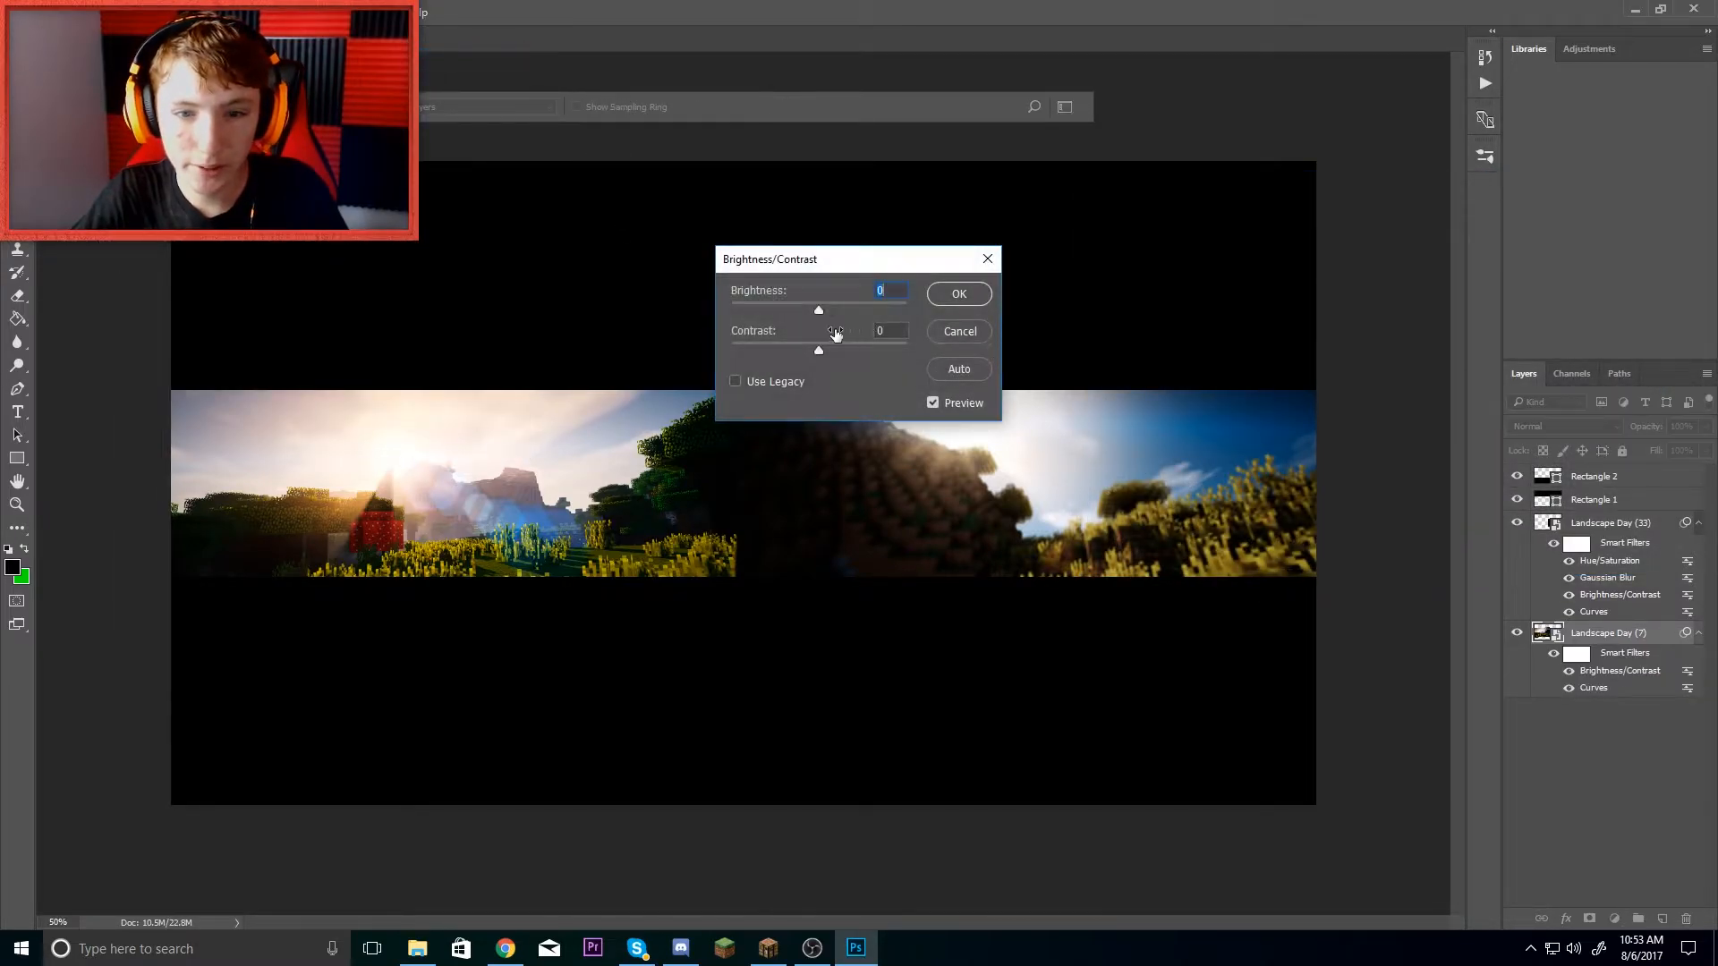
pyautogui.moveTo(818, 309); pyautogui.dragTo(834, 352)
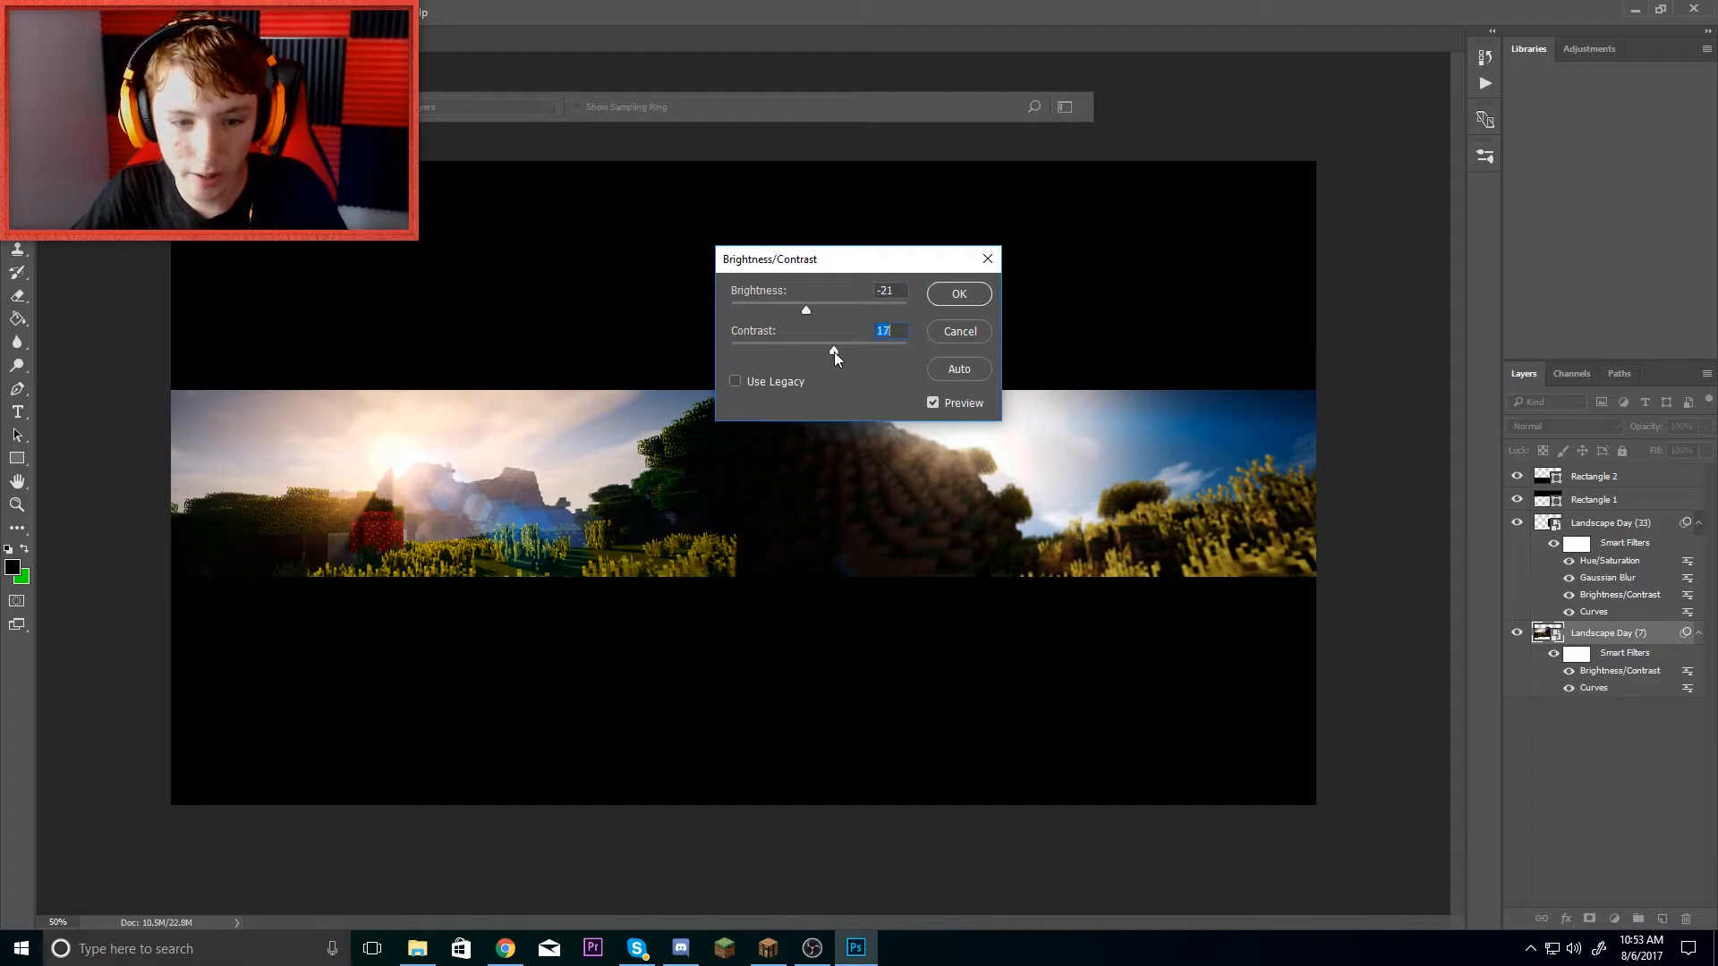
pyautogui.click(959, 294)
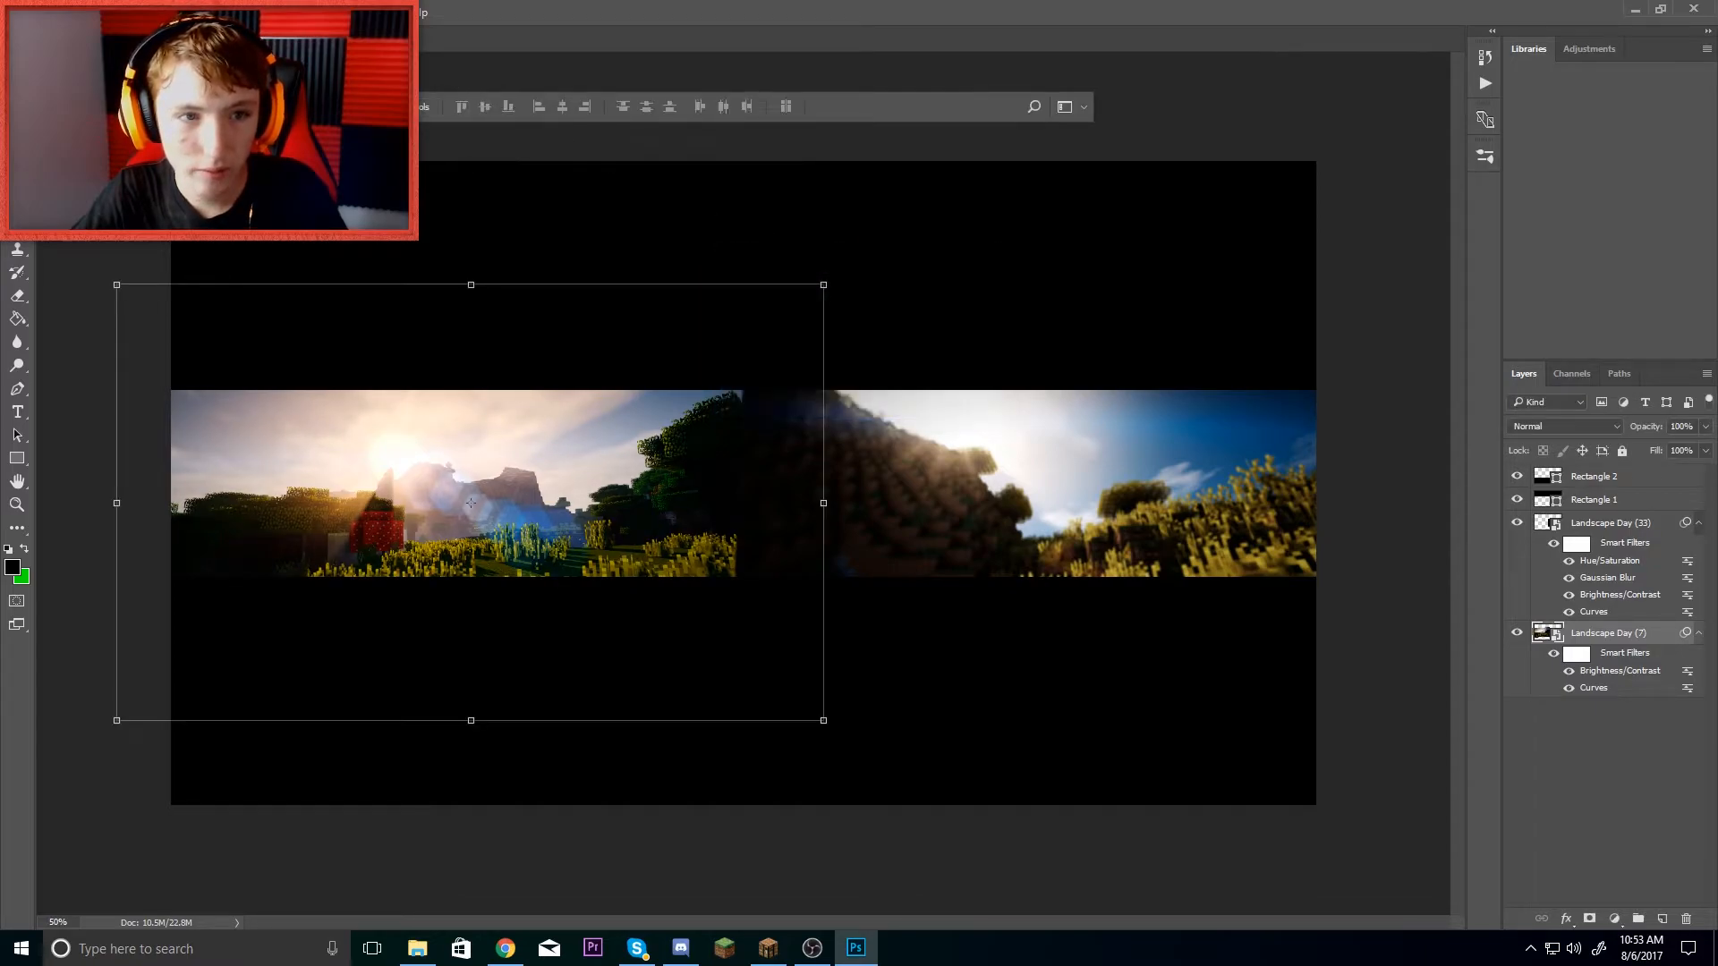
# - Apply a Gaussian Blur to Landscape Day (7)
pyautogui.click(282, 13)
pyautogui.moveTo(466, 207)
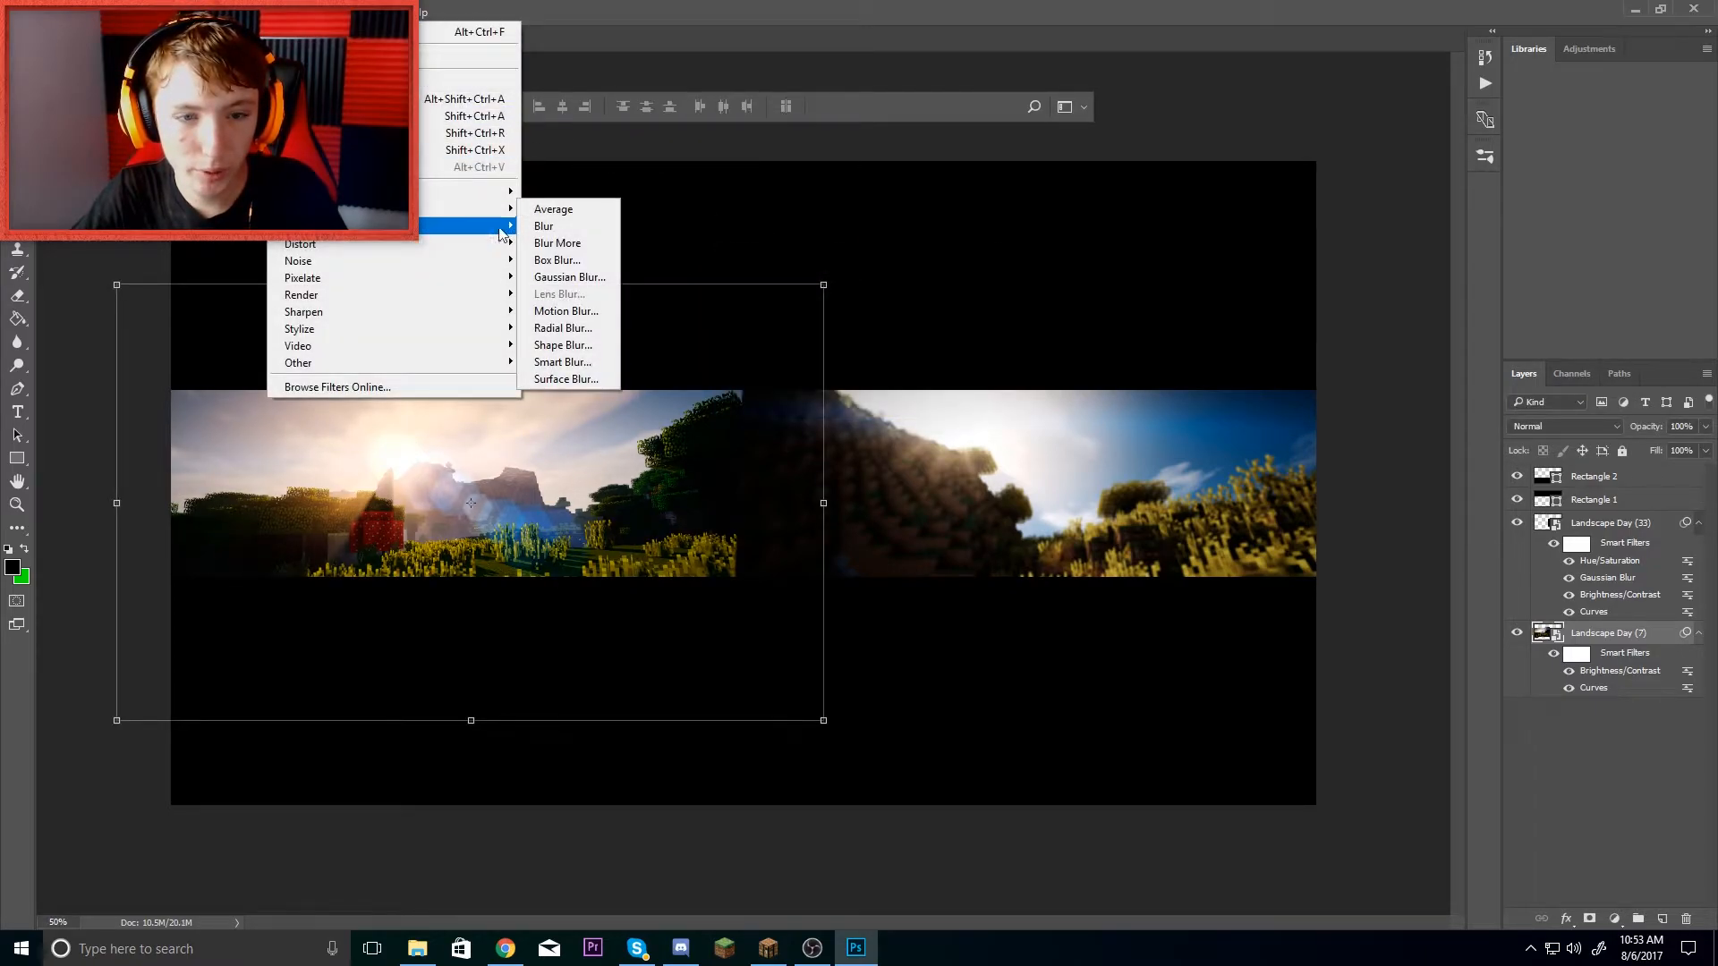
pyautogui.click(559, 276)
pyautogui.click(1298, 264)
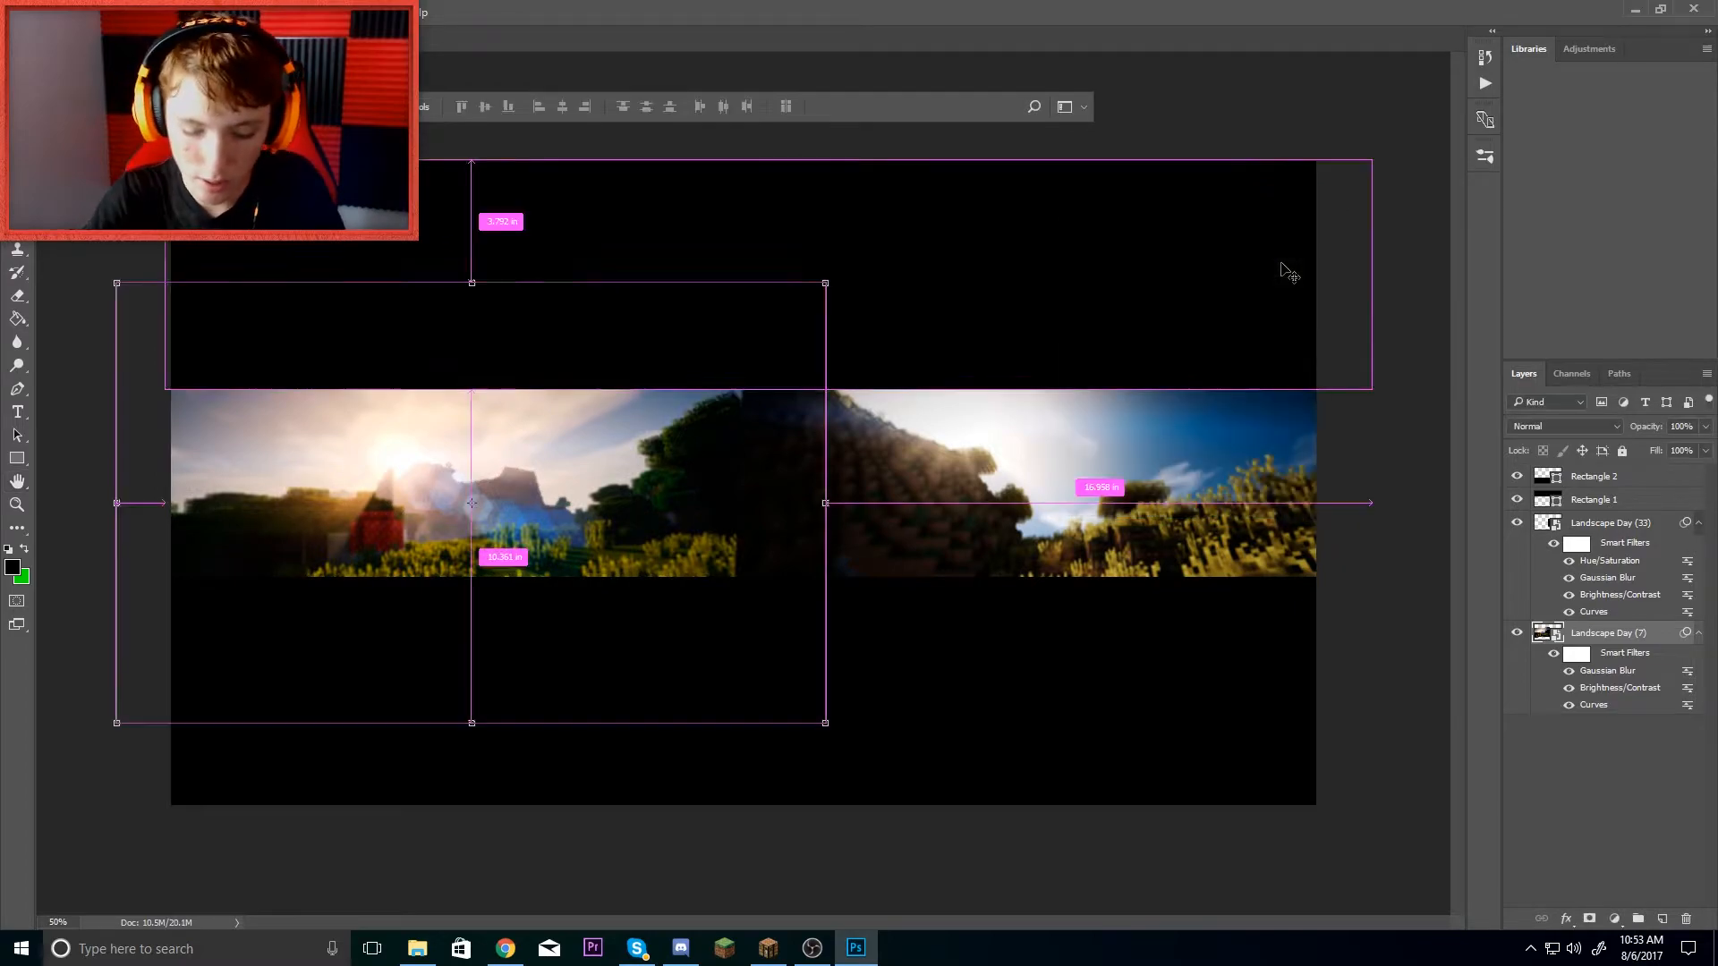
# - Lower the saturation of Landscape Day (7) to -32 with Hue/Saturation
pyautogui.hotkey('ctrl', 'u')
pyautogui.moveTo(818, 388); pyautogui.dragTo(792, 387)
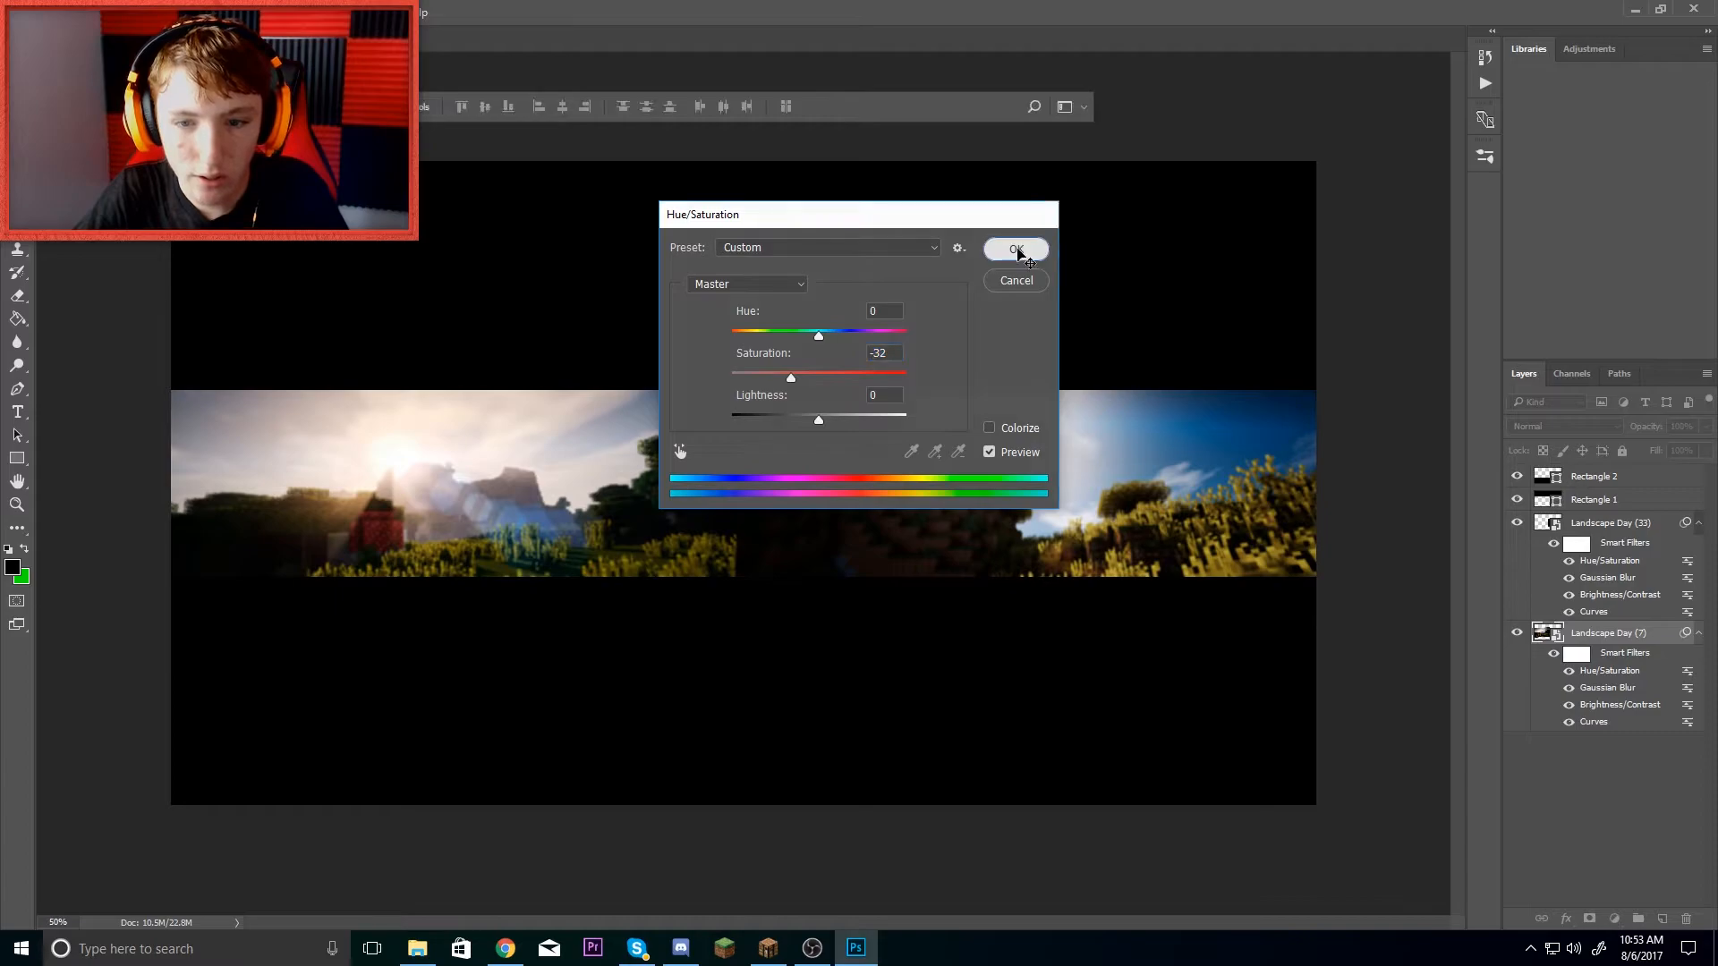
pyautogui.click(1019, 255)
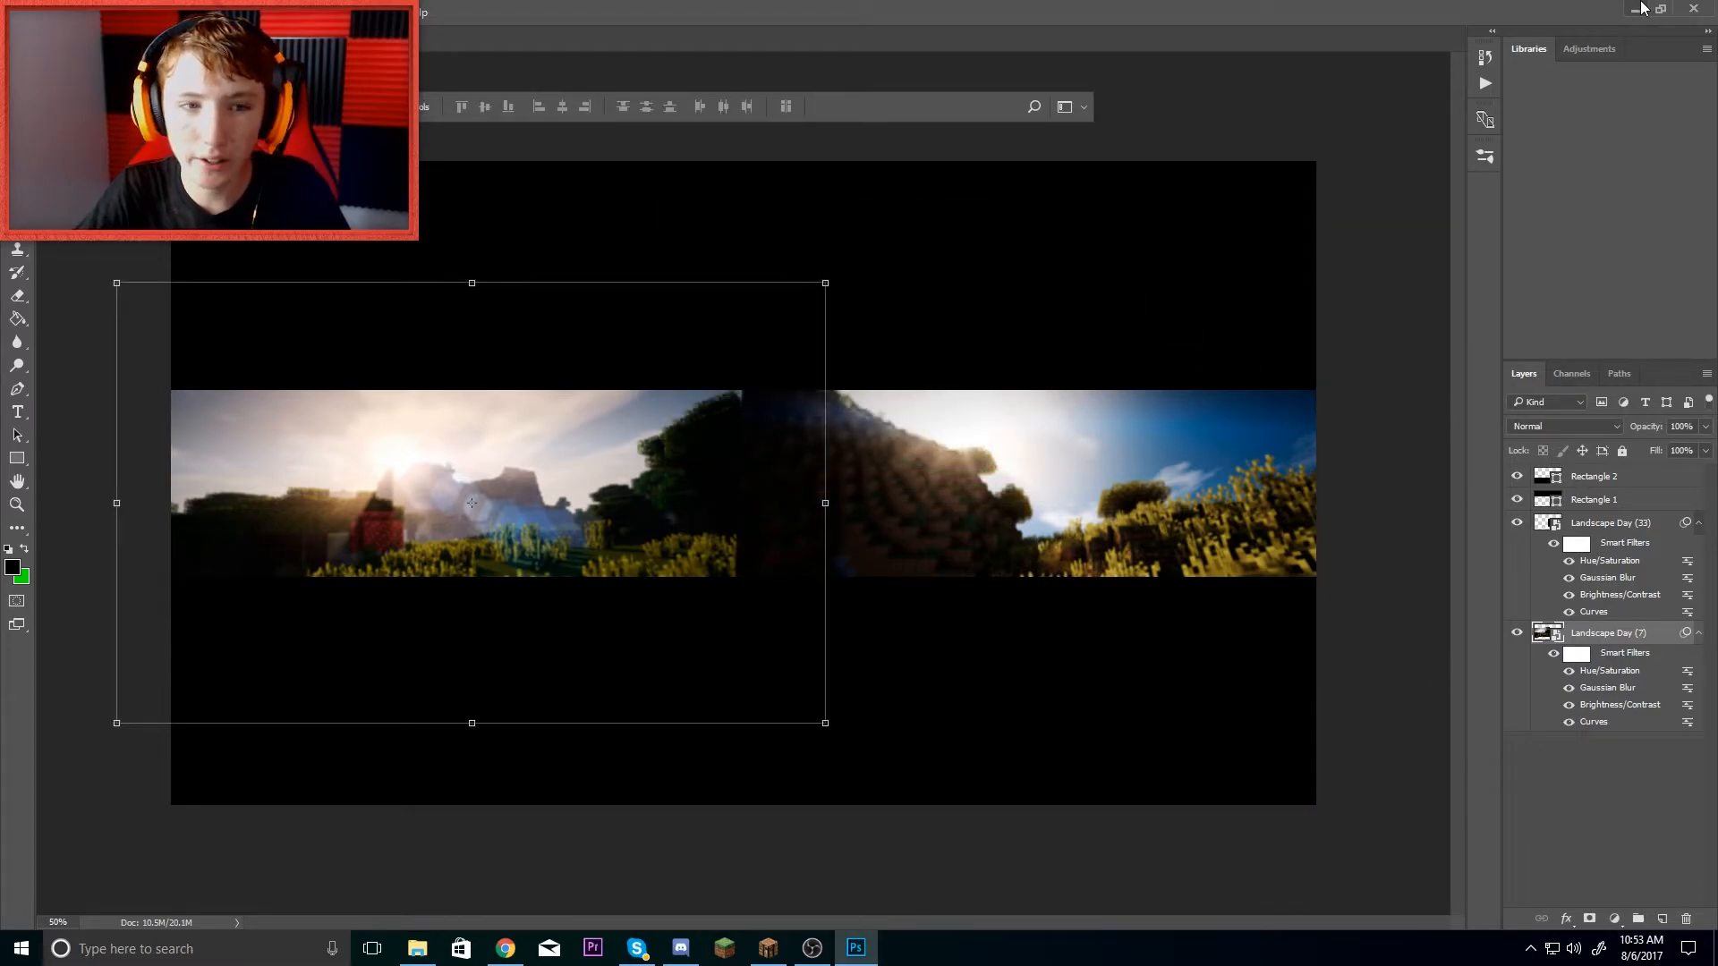
# - Close the Day (33) folder window and place the character render lucas.png from the desktop into the banner document
pyautogui.hotkey('alt', 'f')
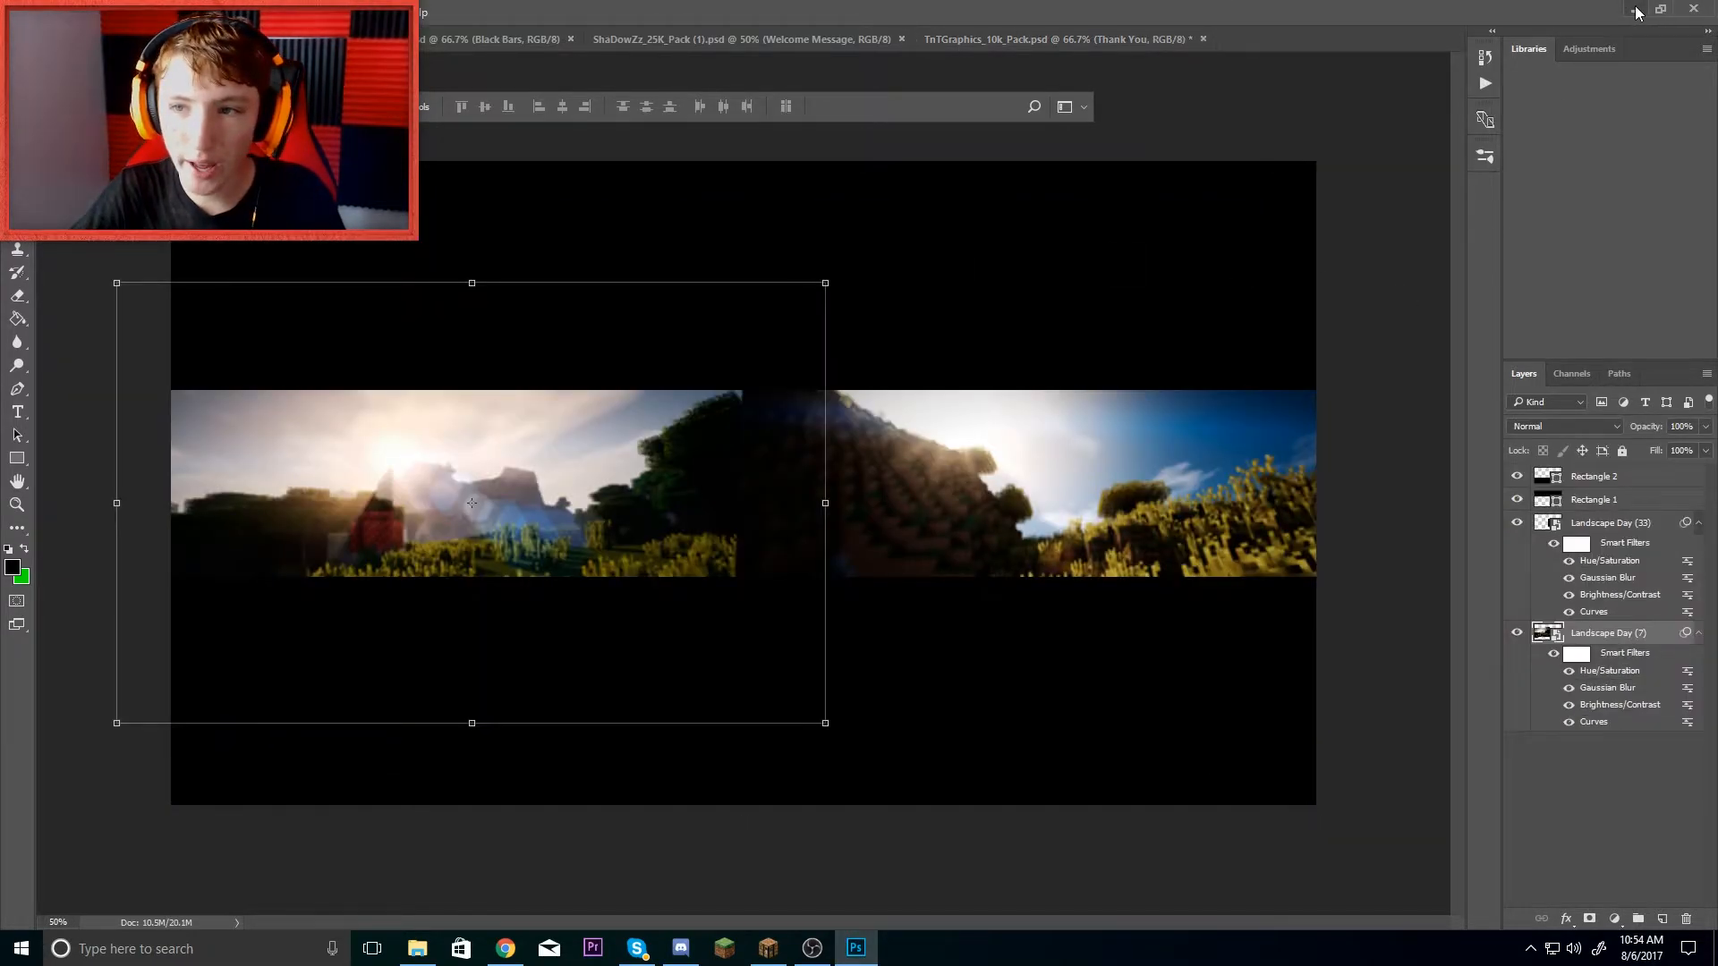
pyautogui.click(1637, 13)
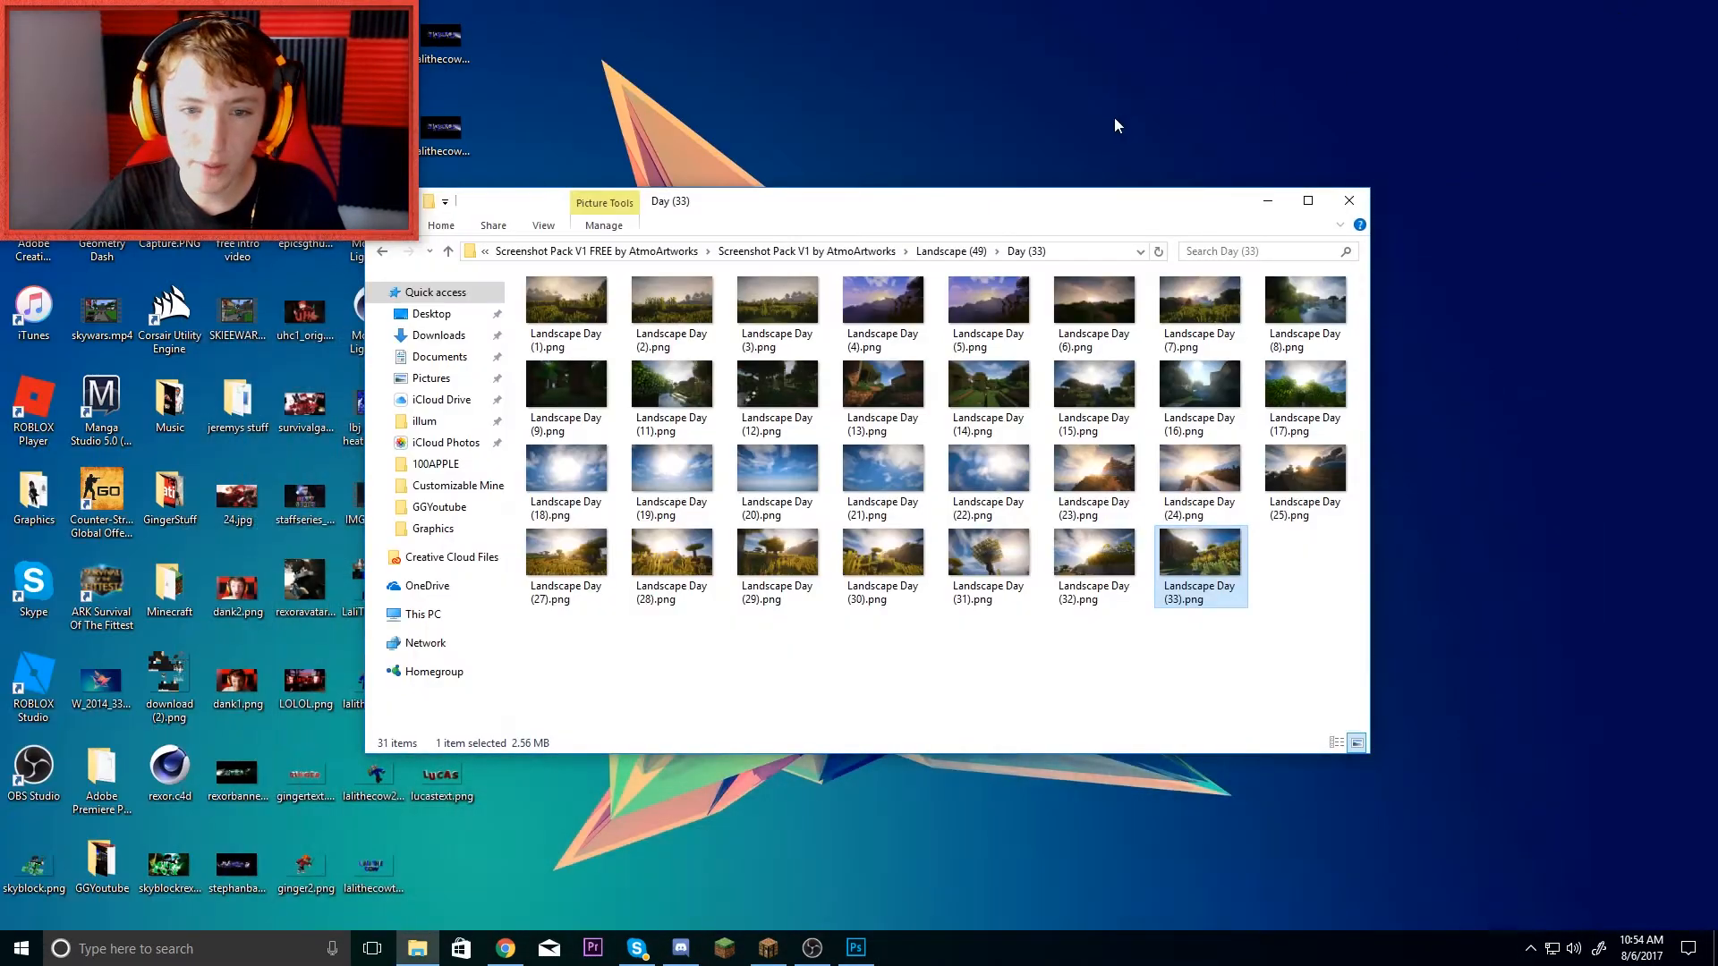
pyautogui.click(1351, 197)
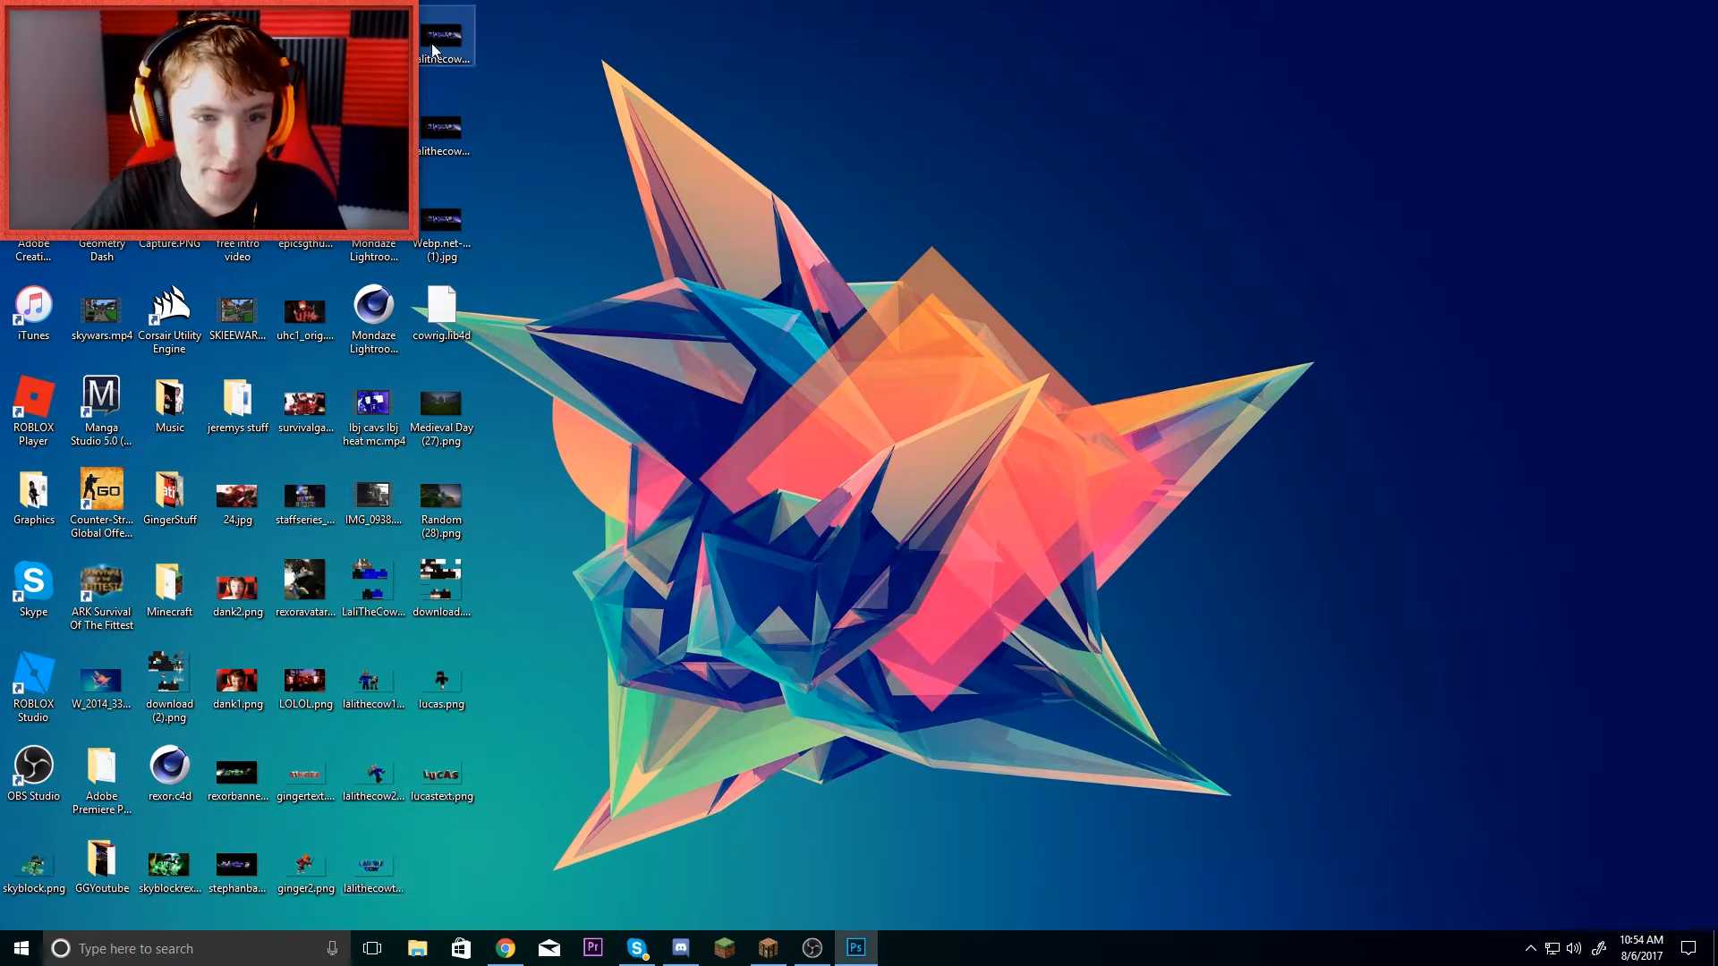
pyautogui.click(855, 947)
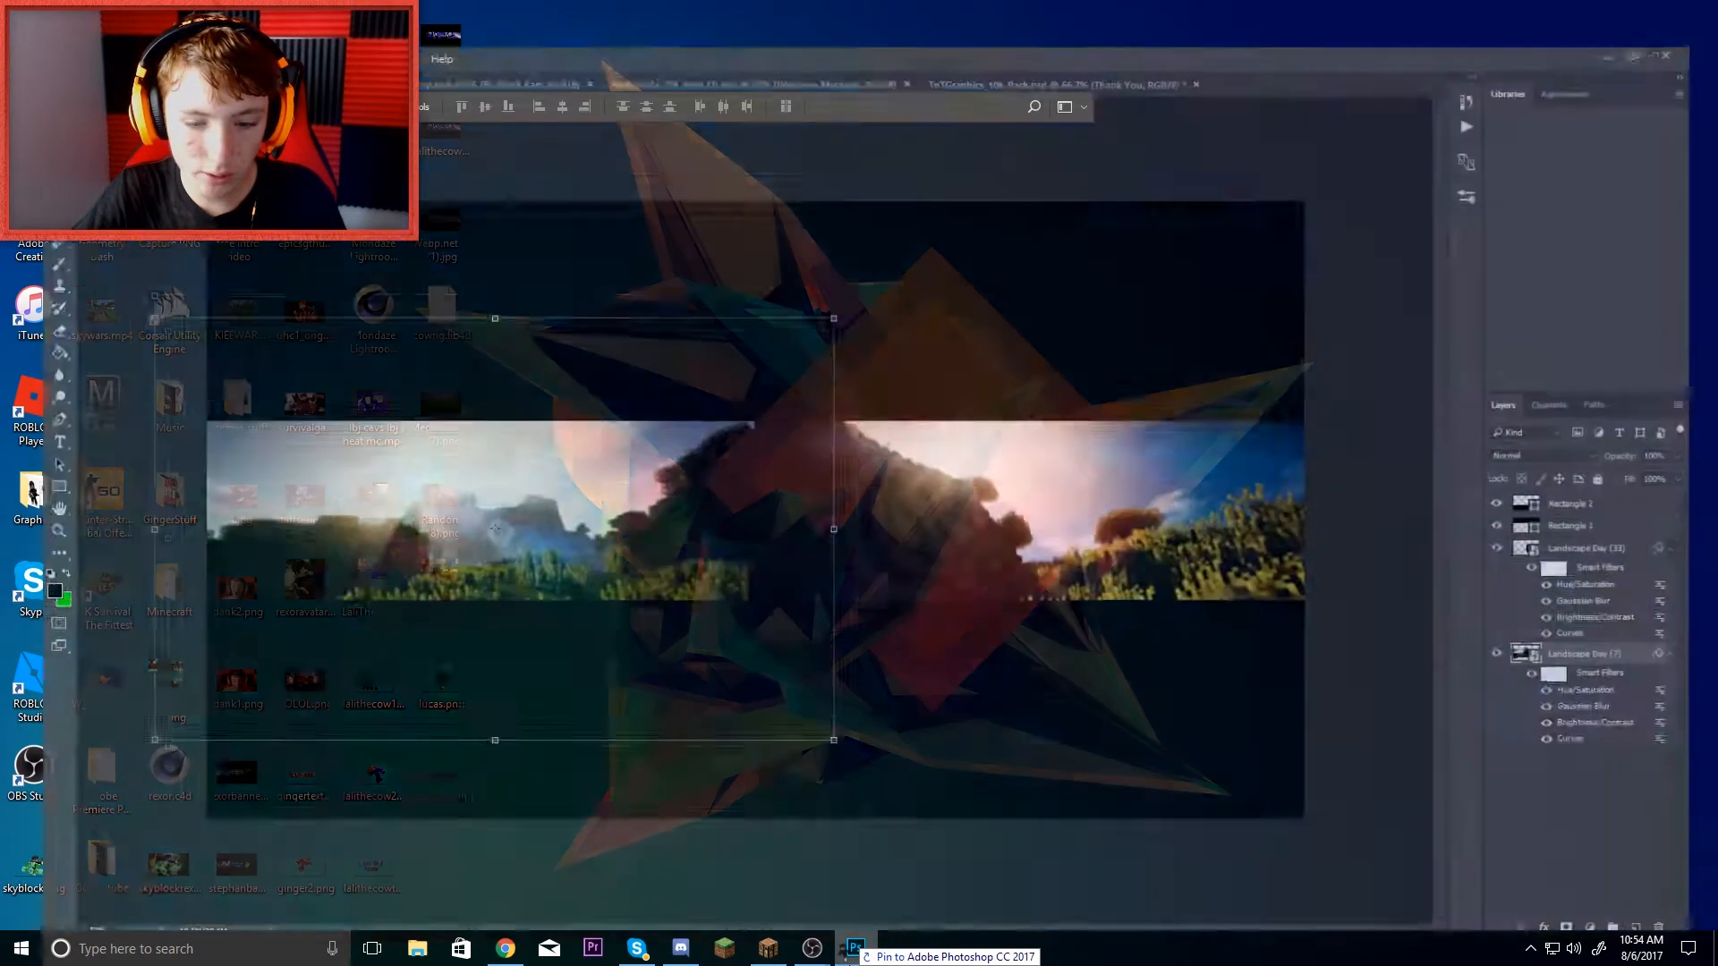
pyautogui.moveTo(565, 523); pyautogui.dragTo(682, 472)
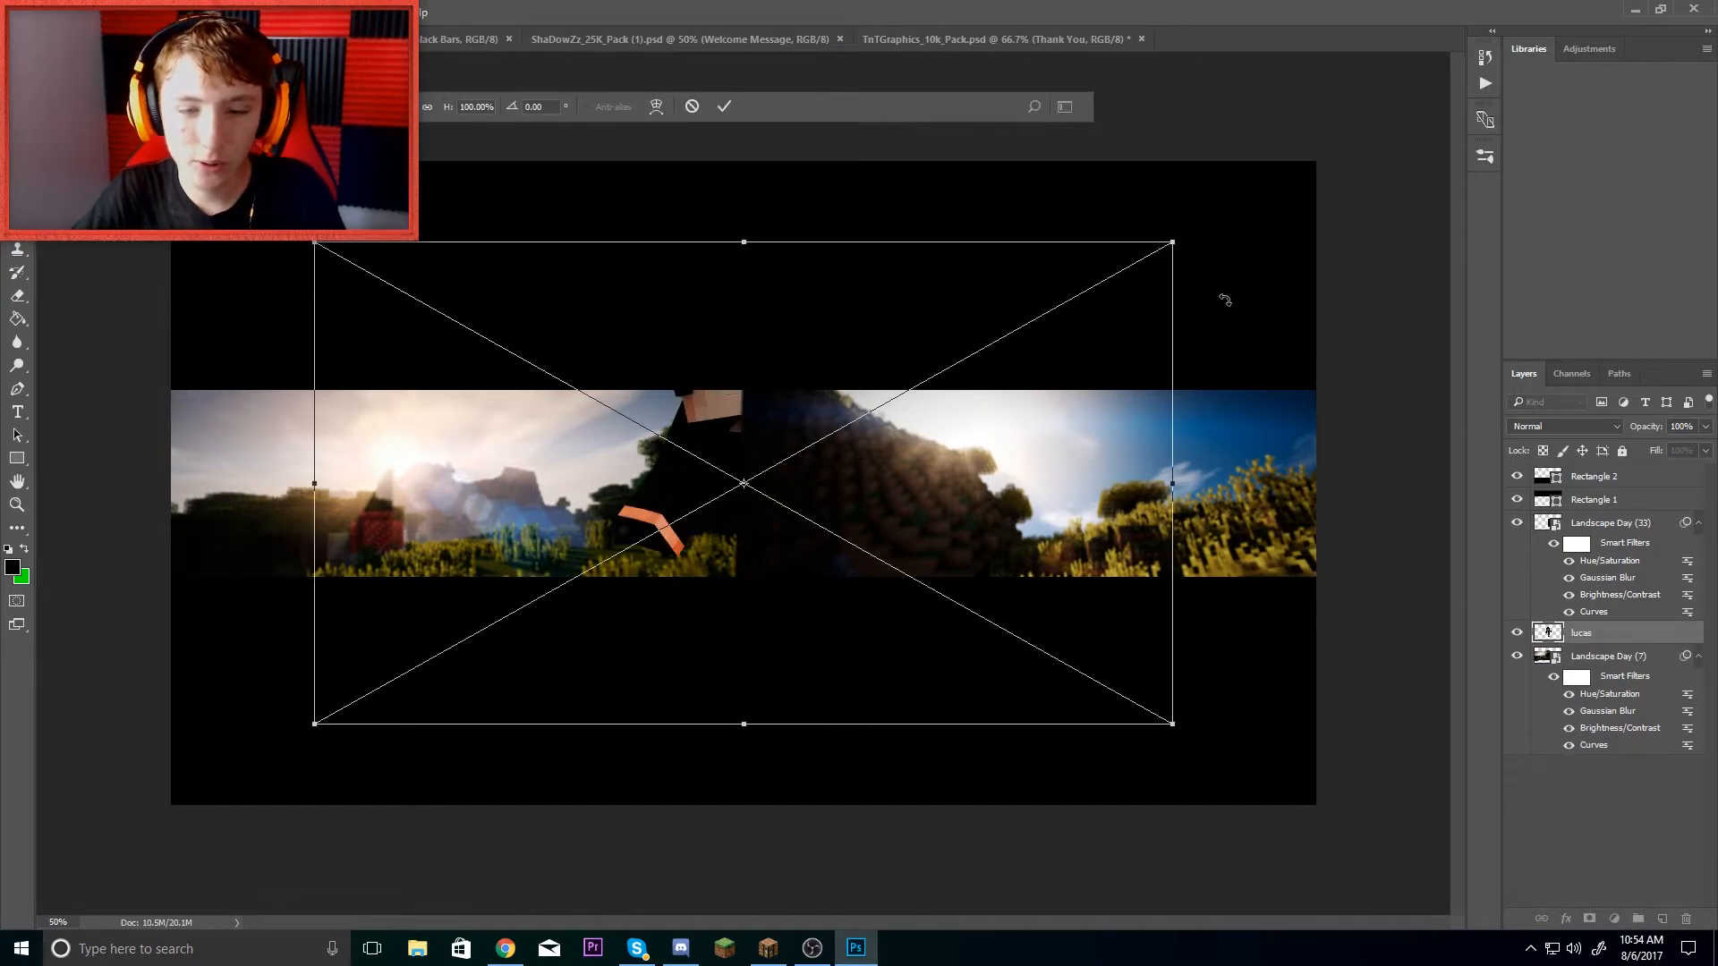
# - Scale the character render down over the left landscape and move its layer directly above Landscape Day (33)
pyautogui.moveTo(1175, 245); pyautogui.dragTo(1009, 337)
pyautogui.moveTo(873, 443); pyautogui.dragTo(609, 443)
pyautogui.press('Return')
pyautogui.moveTo(1582, 634); pyautogui.dragTo(1611, 515)
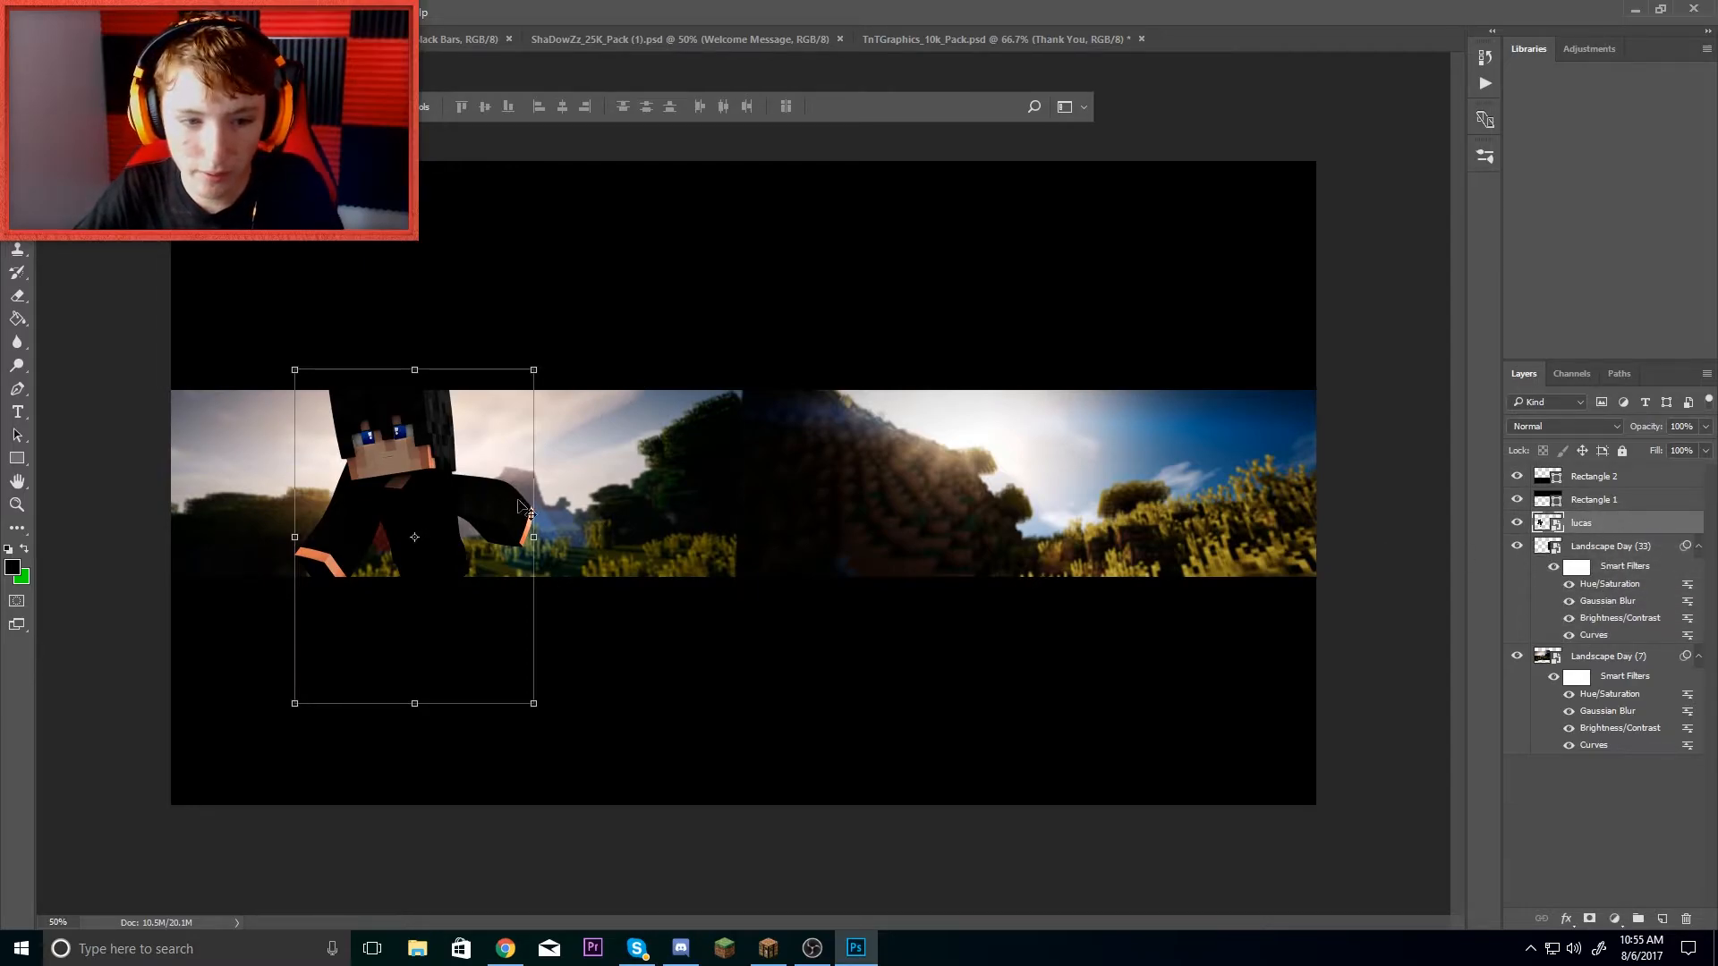
# - Move the character render onto the right landscape and scale it down to 55%
pyautogui.moveTo(443, 519); pyautogui.dragTo(1144, 530)
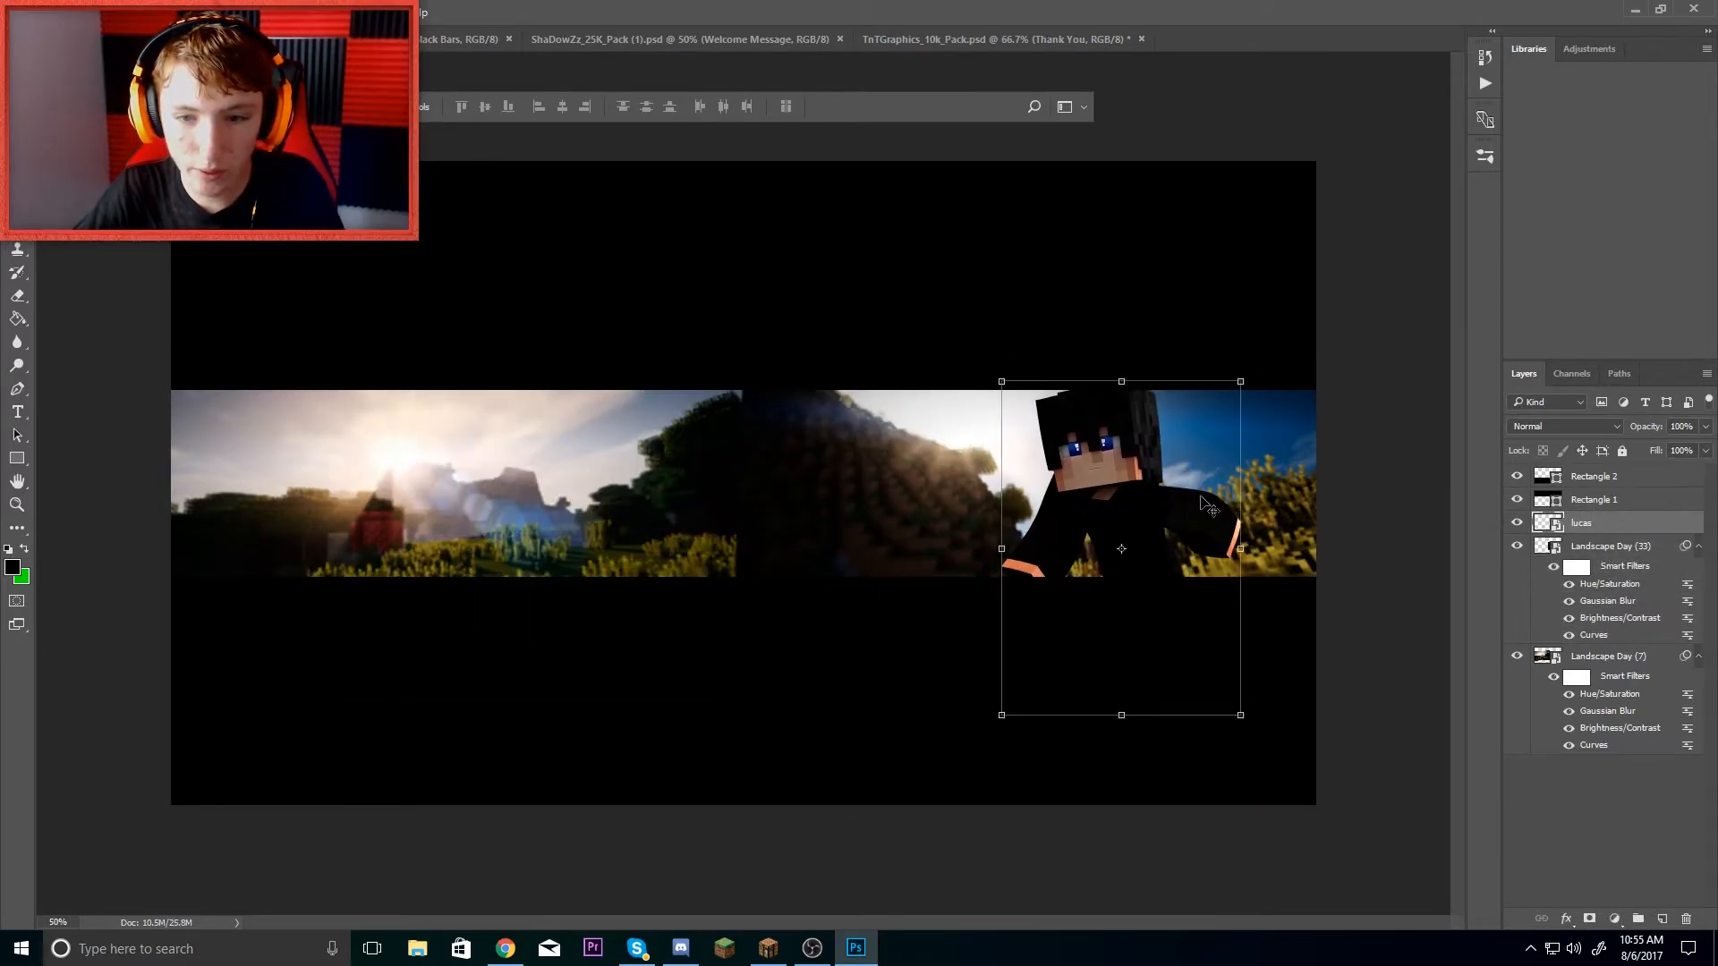
pyautogui.moveTo(1242, 384); pyautogui.dragTo(1165, 441)
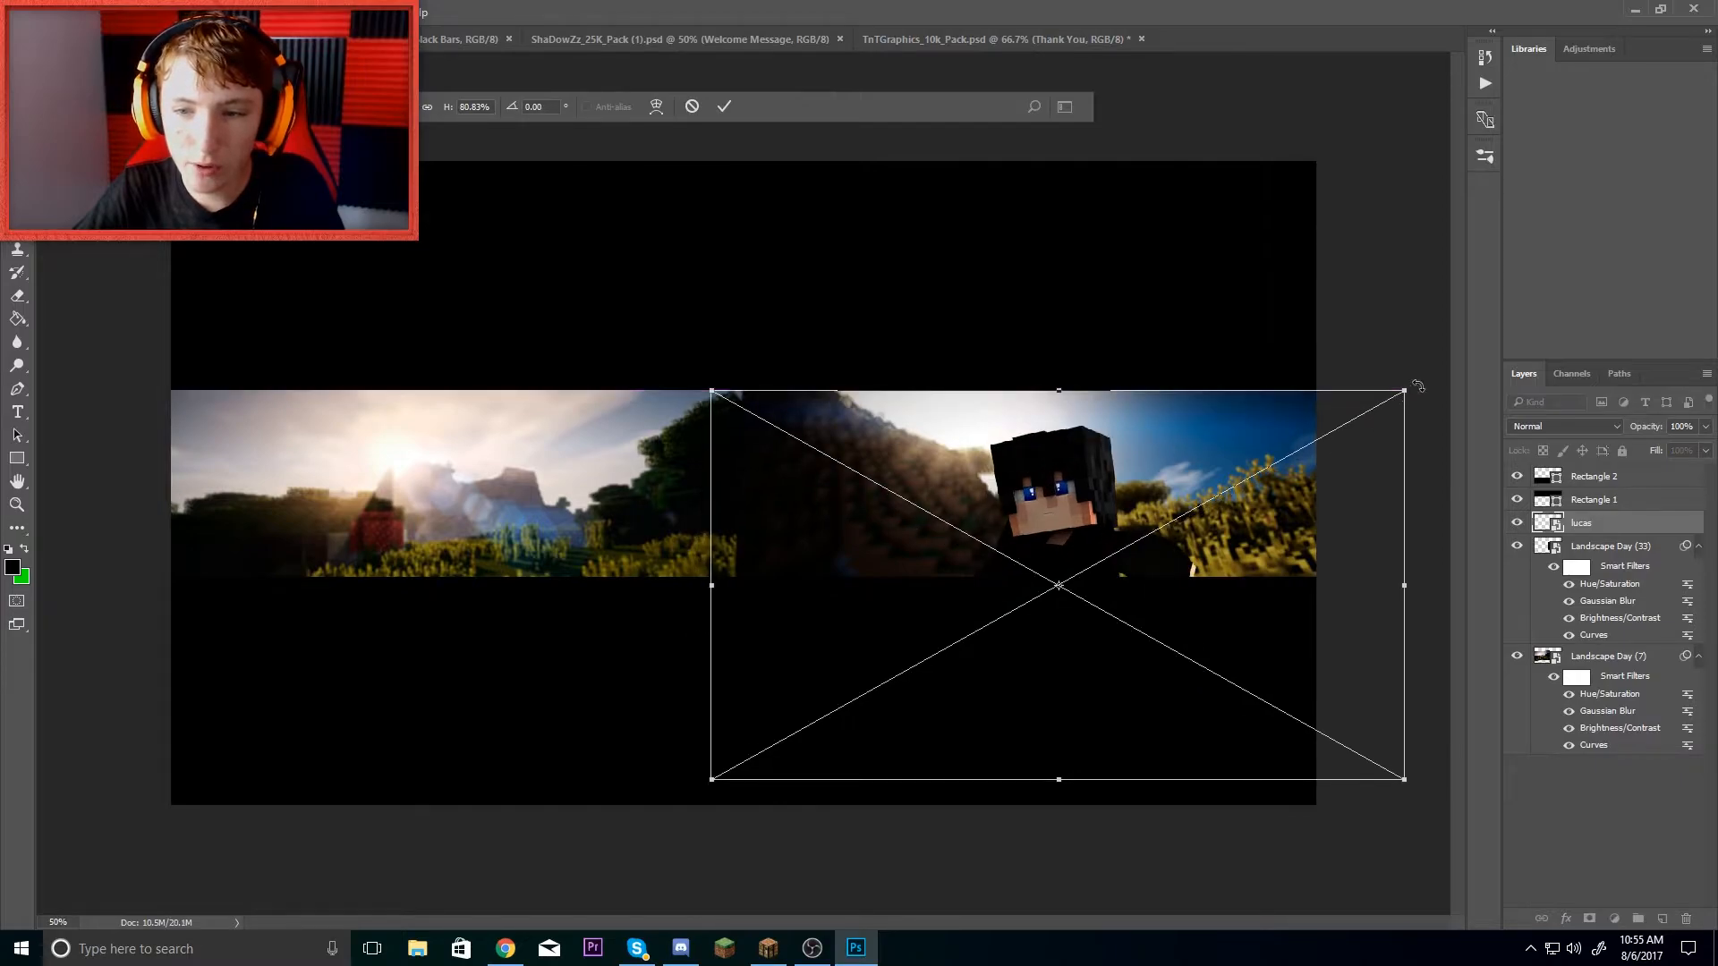
pyautogui.moveTo(1404, 390); pyautogui.dragTo(1255, 475)
pyautogui.moveTo(1088, 592); pyautogui.dragTo(1143, 498)
pyautogui.moveTo(1317, 373); pyautogui.dragTo(1244, 413)
pyautogui.moveTo(1135, 556); pyautogui.dragTo(1174, 499)
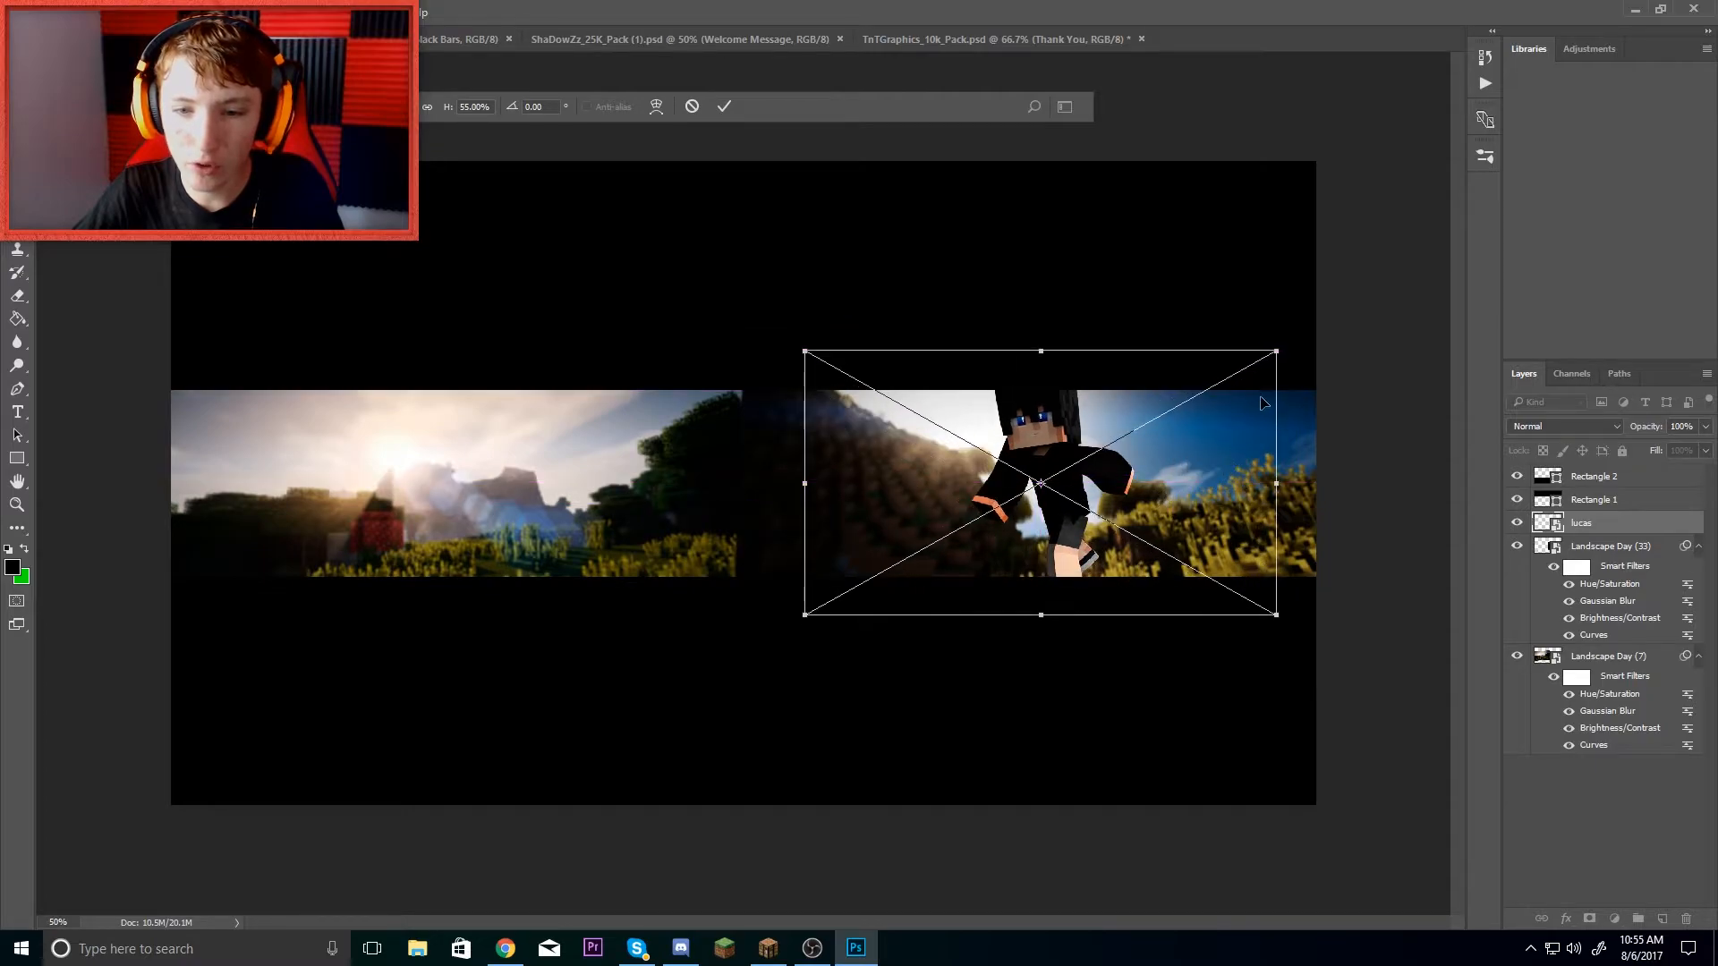
pyautogui.moveTo(1182, 436); pyautogui.dragTo(1184, 486)
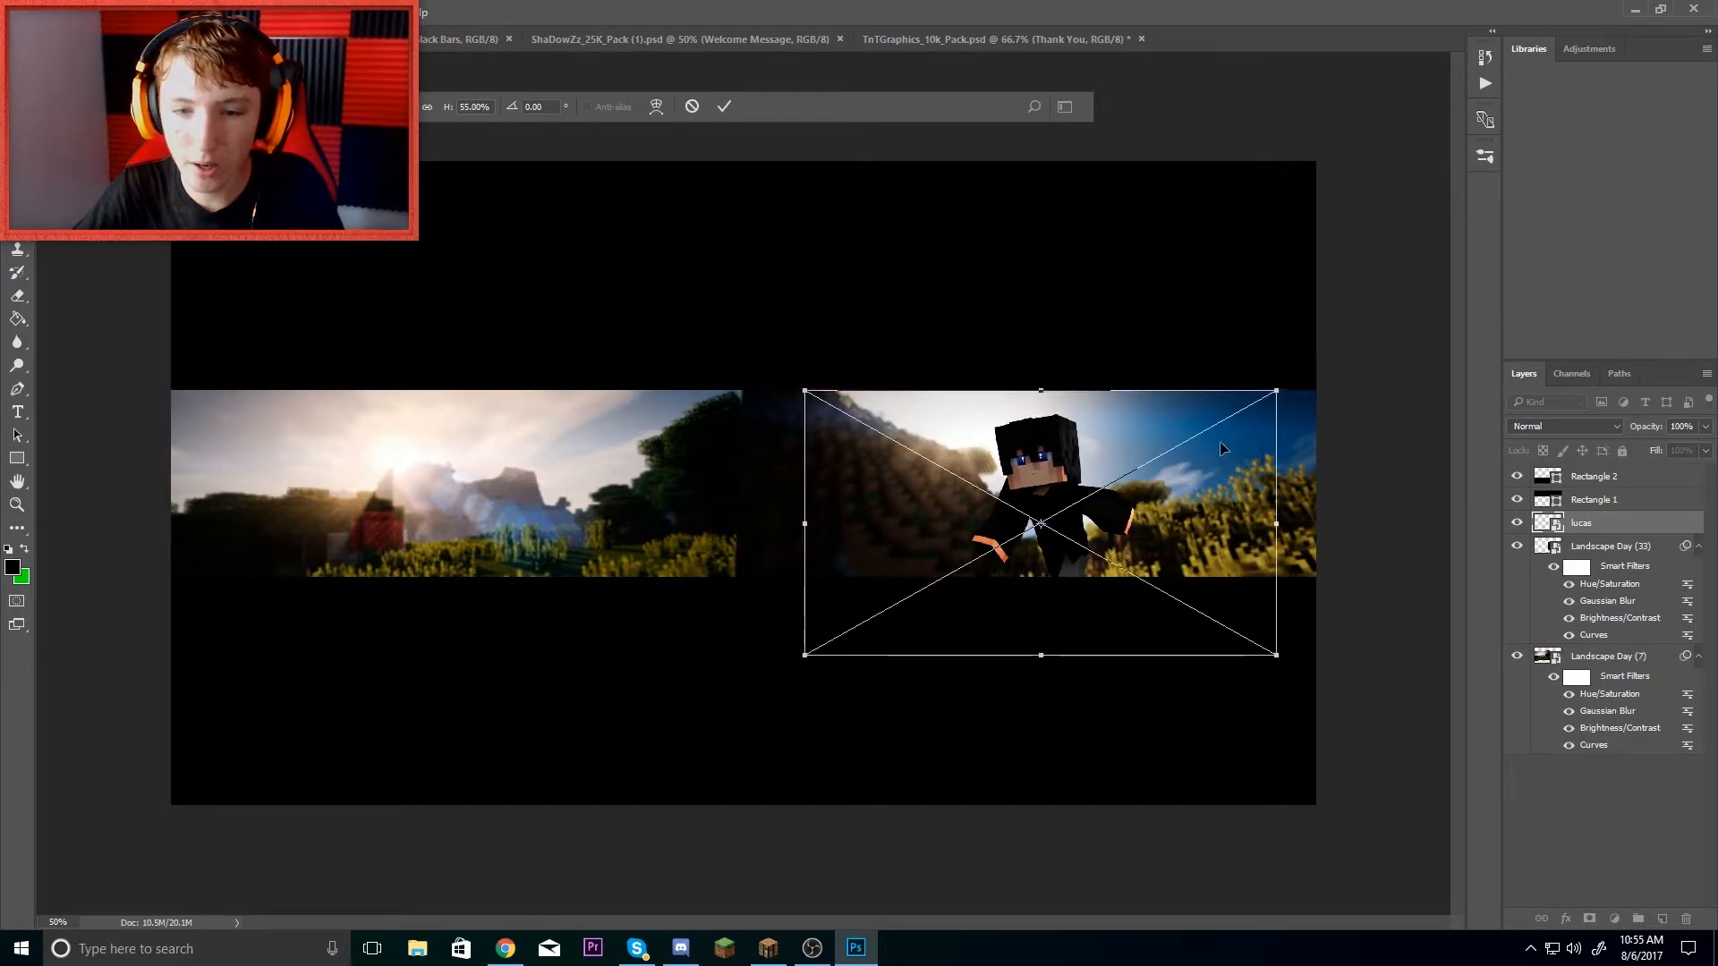
# - Enlarge the character render slightly and position its head just inside the strip's upper edge, applying the transform
pyautogui.moveTo(1277, 397); pyautogui.dragTo(1316, 372)
pyautogui.moveTo(1155, 494)
pyautogui.mouseDown()
pyautogui.moveTo(1120, 491)
pyautogui.moveTo(1138, 454)
pyautogui.moveTo(1137, 509)
pyautogui.moveTo(1136, 493)
pyautogui.mouseUp()
pyautogui.moveTo(1295, 370); pyautogui.dragTo(1350, 337)
pyautogui.moveTo(1216, 434); pyautogui.dragTo(1186, 458)
pyautogui.moveTo(1370, 366); pyautogui.dragTo(1369, 361)
pyautogui.press('Return')
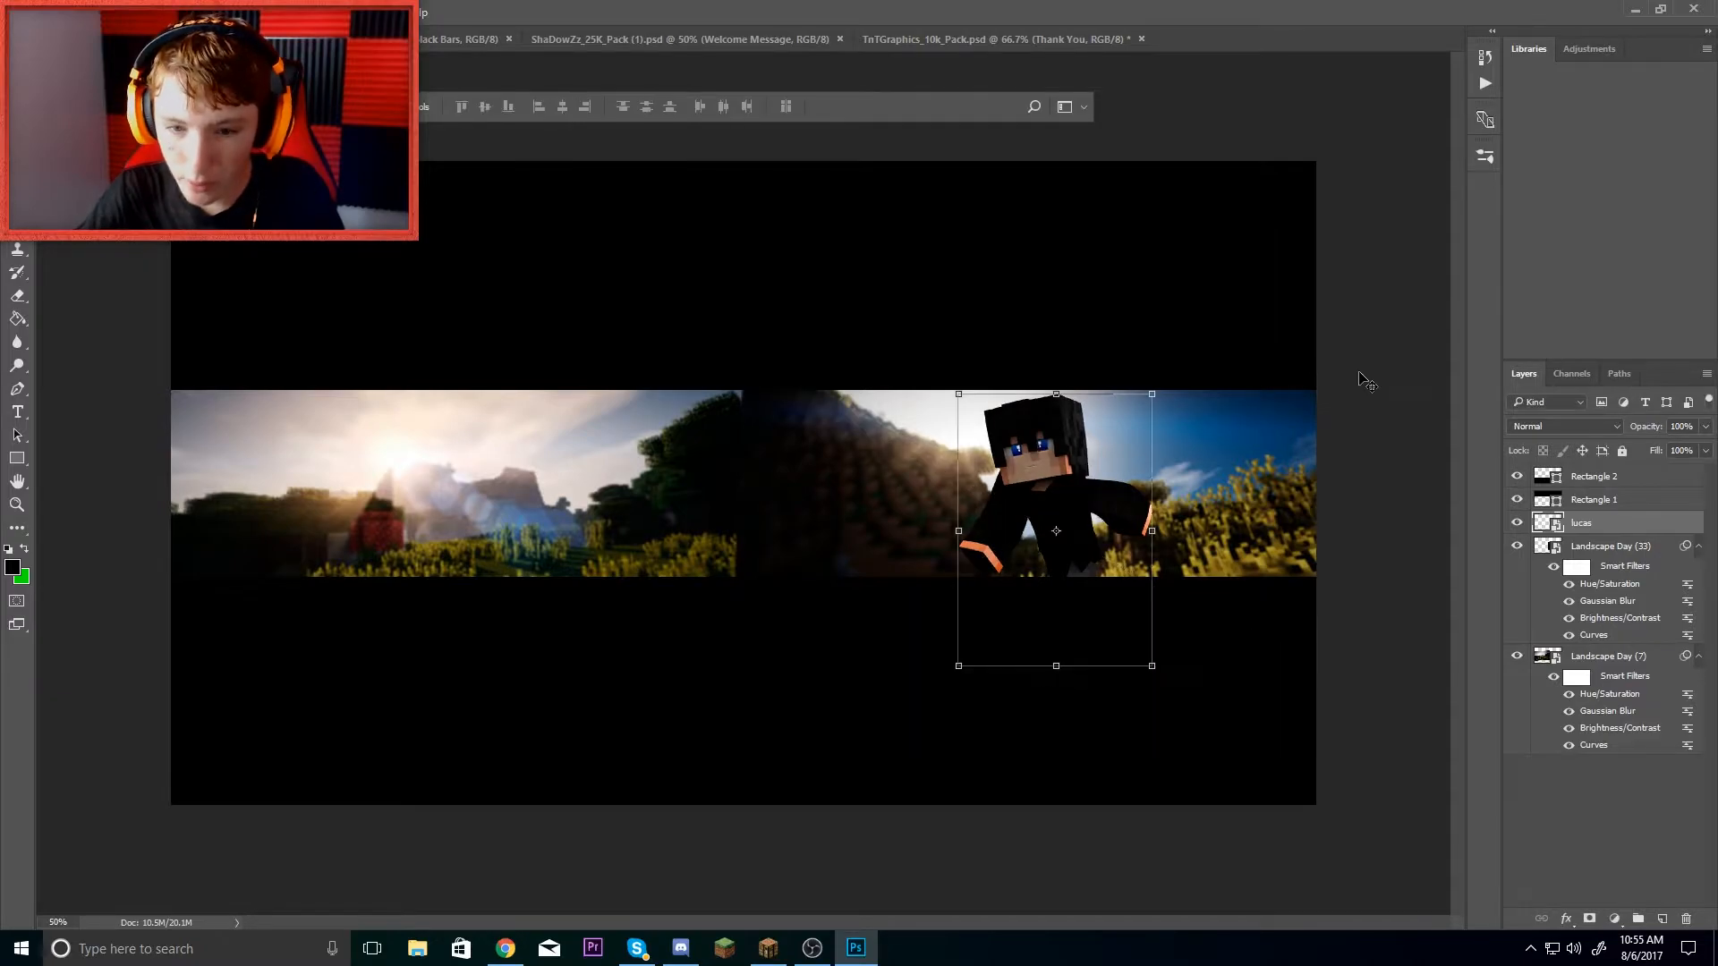
# - Place the 3D name text image lucastext.png from the desktop into the banner document
pyautogui.click(1635, 9)
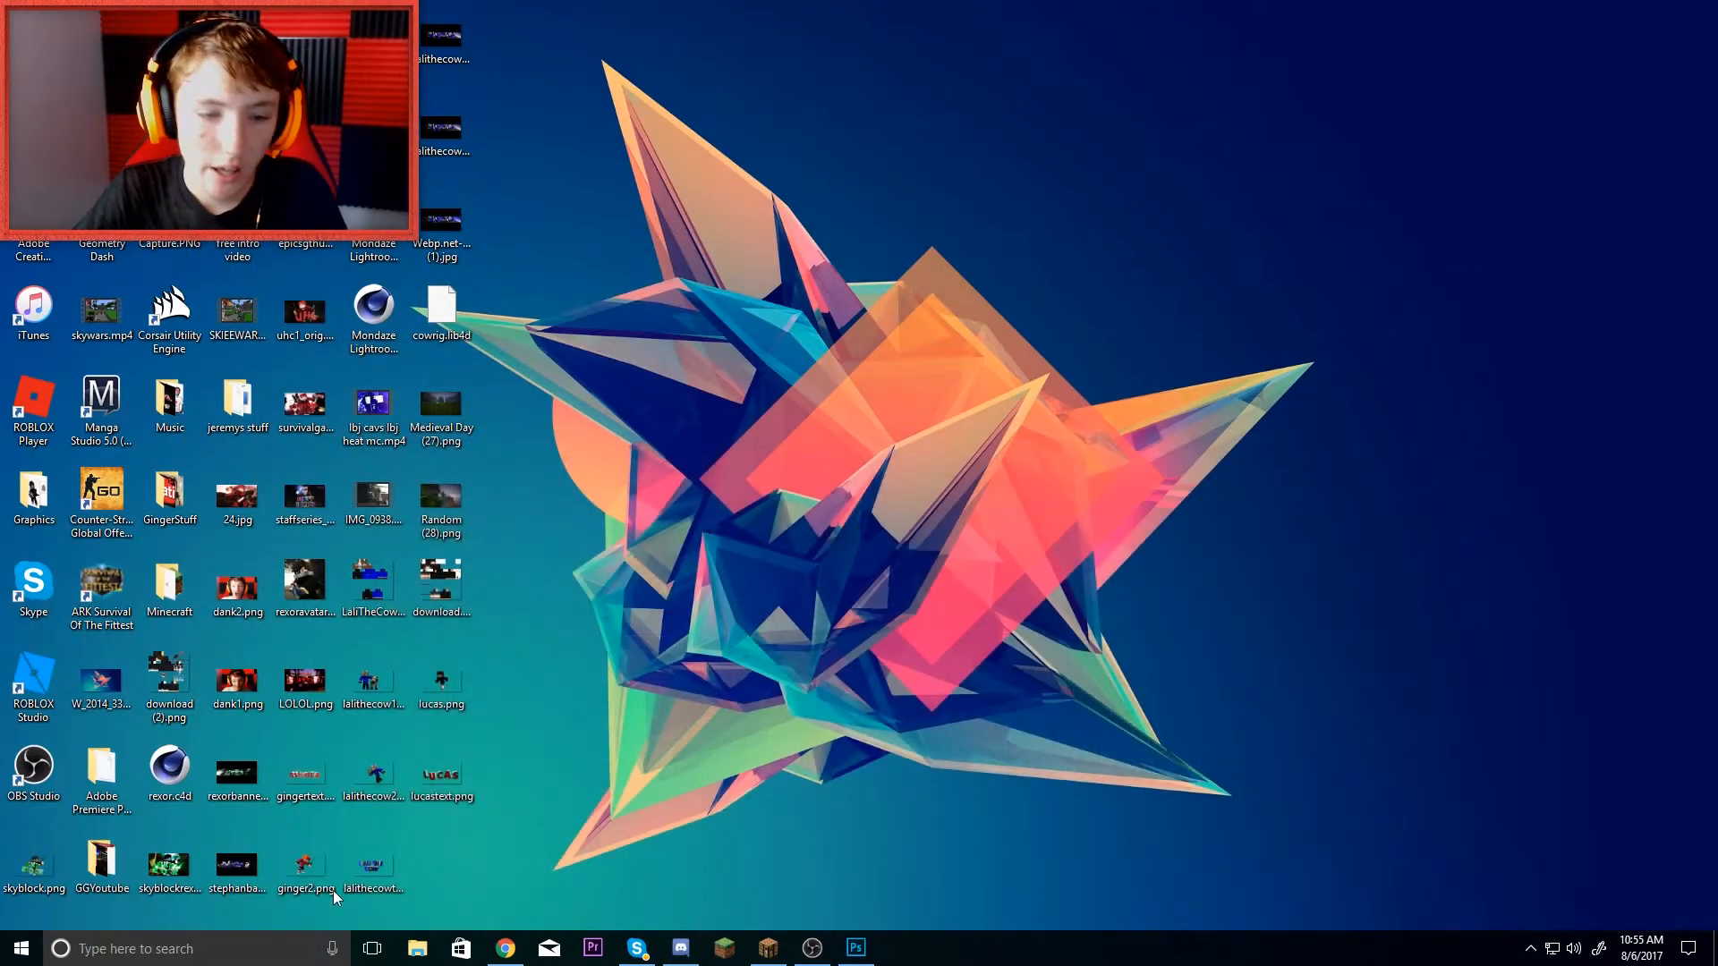
pyautogui.click(855, 952)
pyautogui.moveTo(855, 952); pyautogui.dragTo(1059, 407)
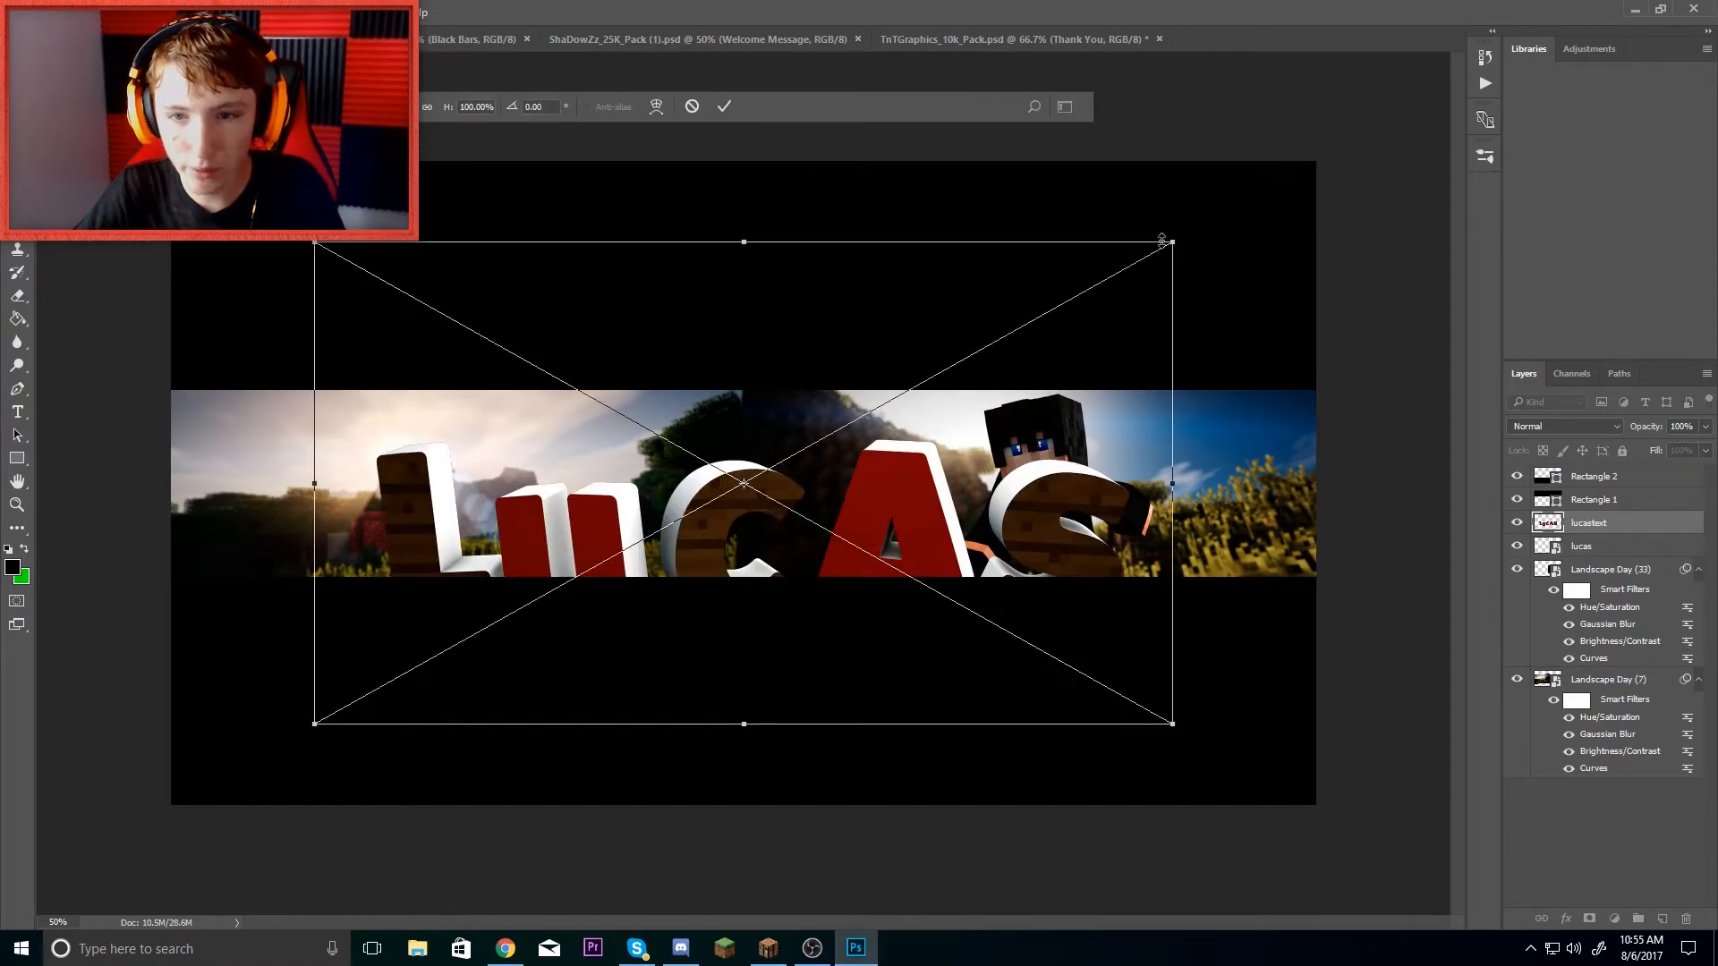
# - Scale the name text to about 62%, rotate it about -2.4° and position it beside the character's shoulder
pyautogui.moveTo(1172, 238); pyautogui.dragTo(851, 429)
pyautogui.moveTo(763, 580); pyautogui.dragTo(895, 443)
pyautogui.moveTo(1190, 299); pyautogui.dragTo(1158, 226)
pyautogui.moveTo(909, 382); pyautogui.dragTo(917, 385)
pyautogui.moveTo(1003, 224); pyautogui.dragTo(1032, 244)
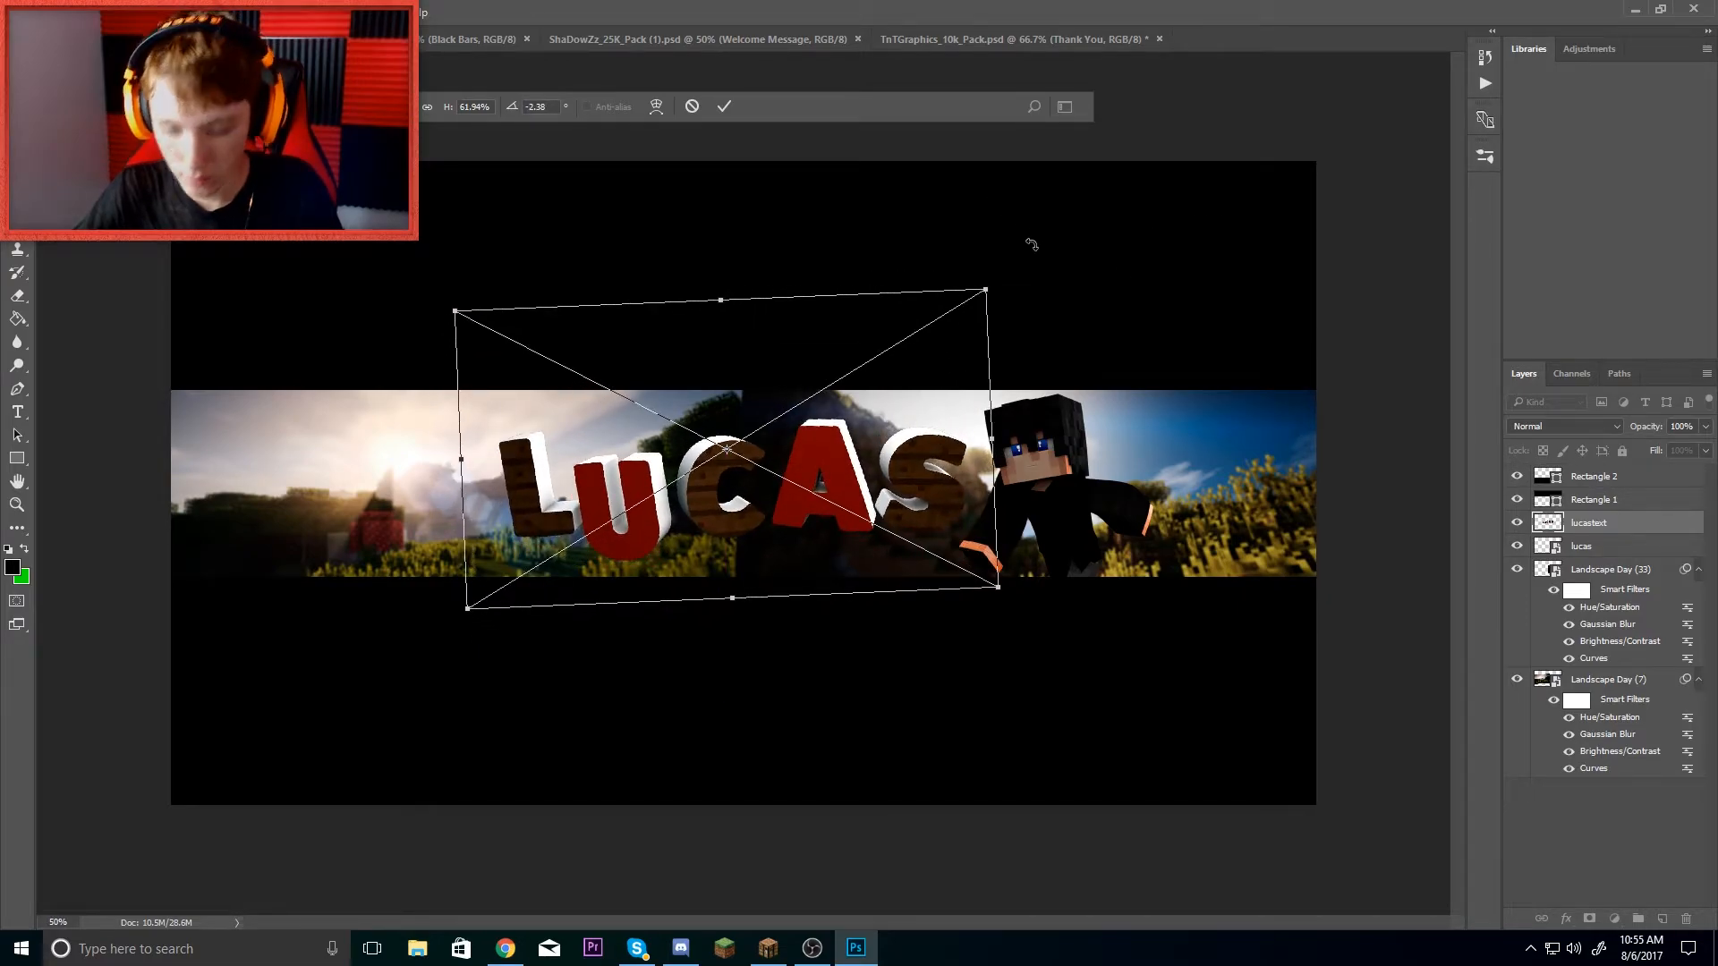
pyautogui.press('Return')
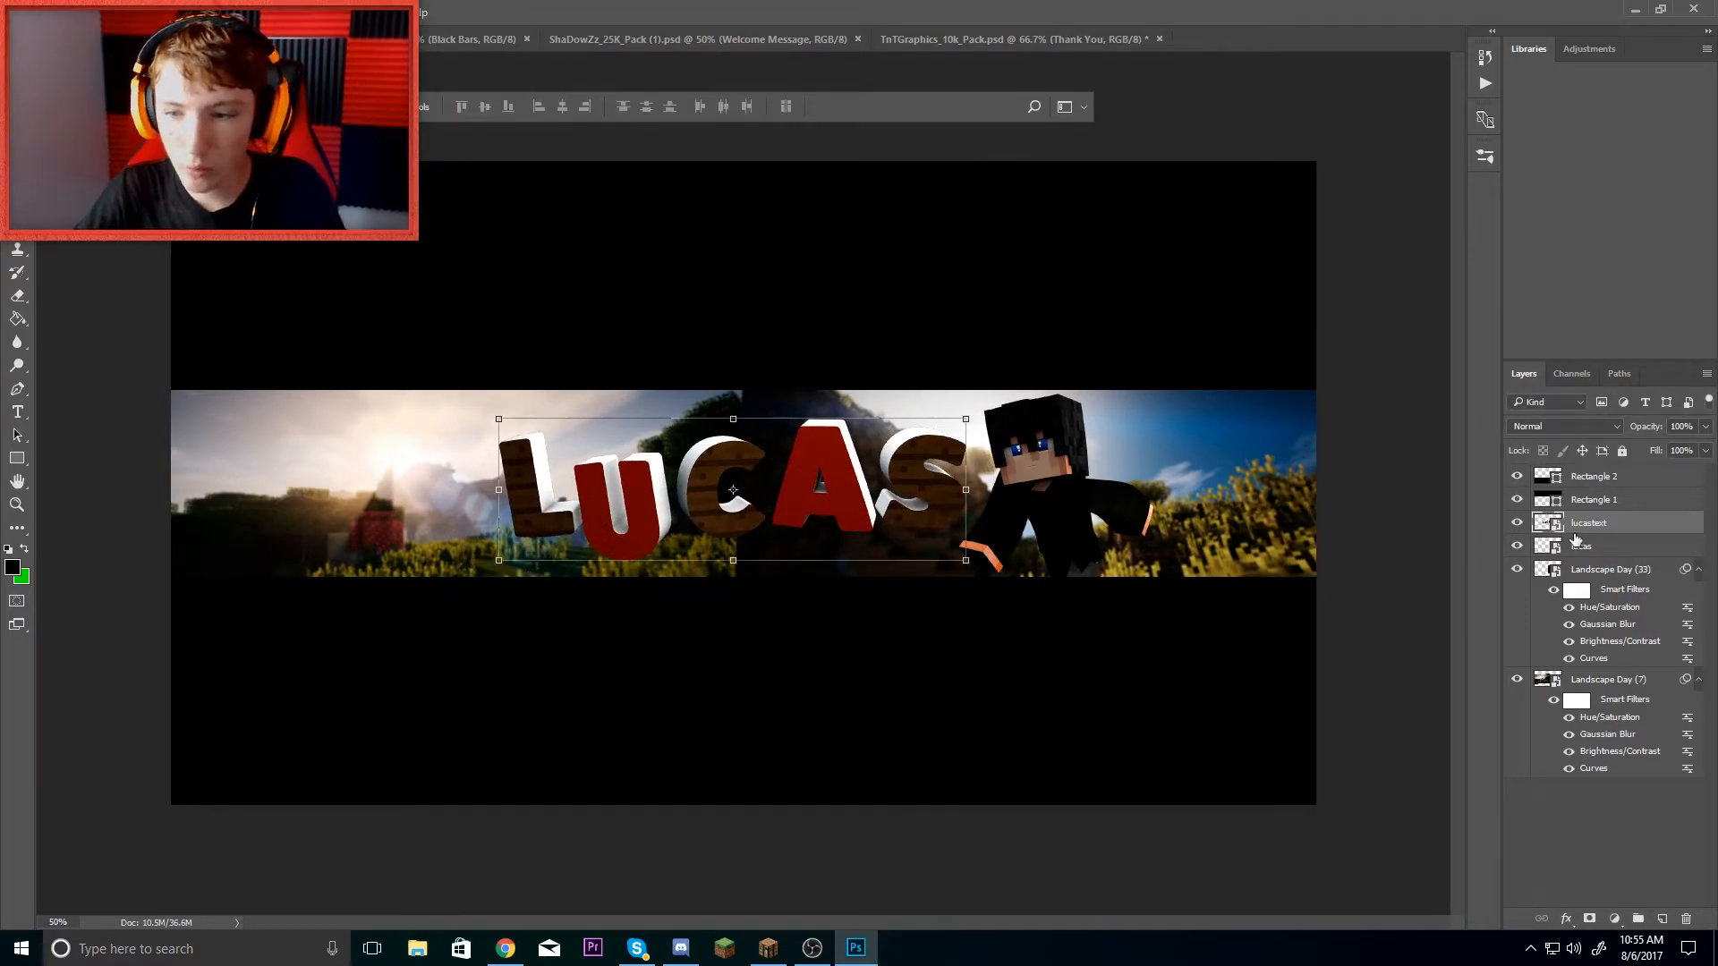
# - Add a linear Gradient Overlay to the lucas layer with Overlay blending, 38% opacity and a 90° angle
pyautogui.click(1584, 547)
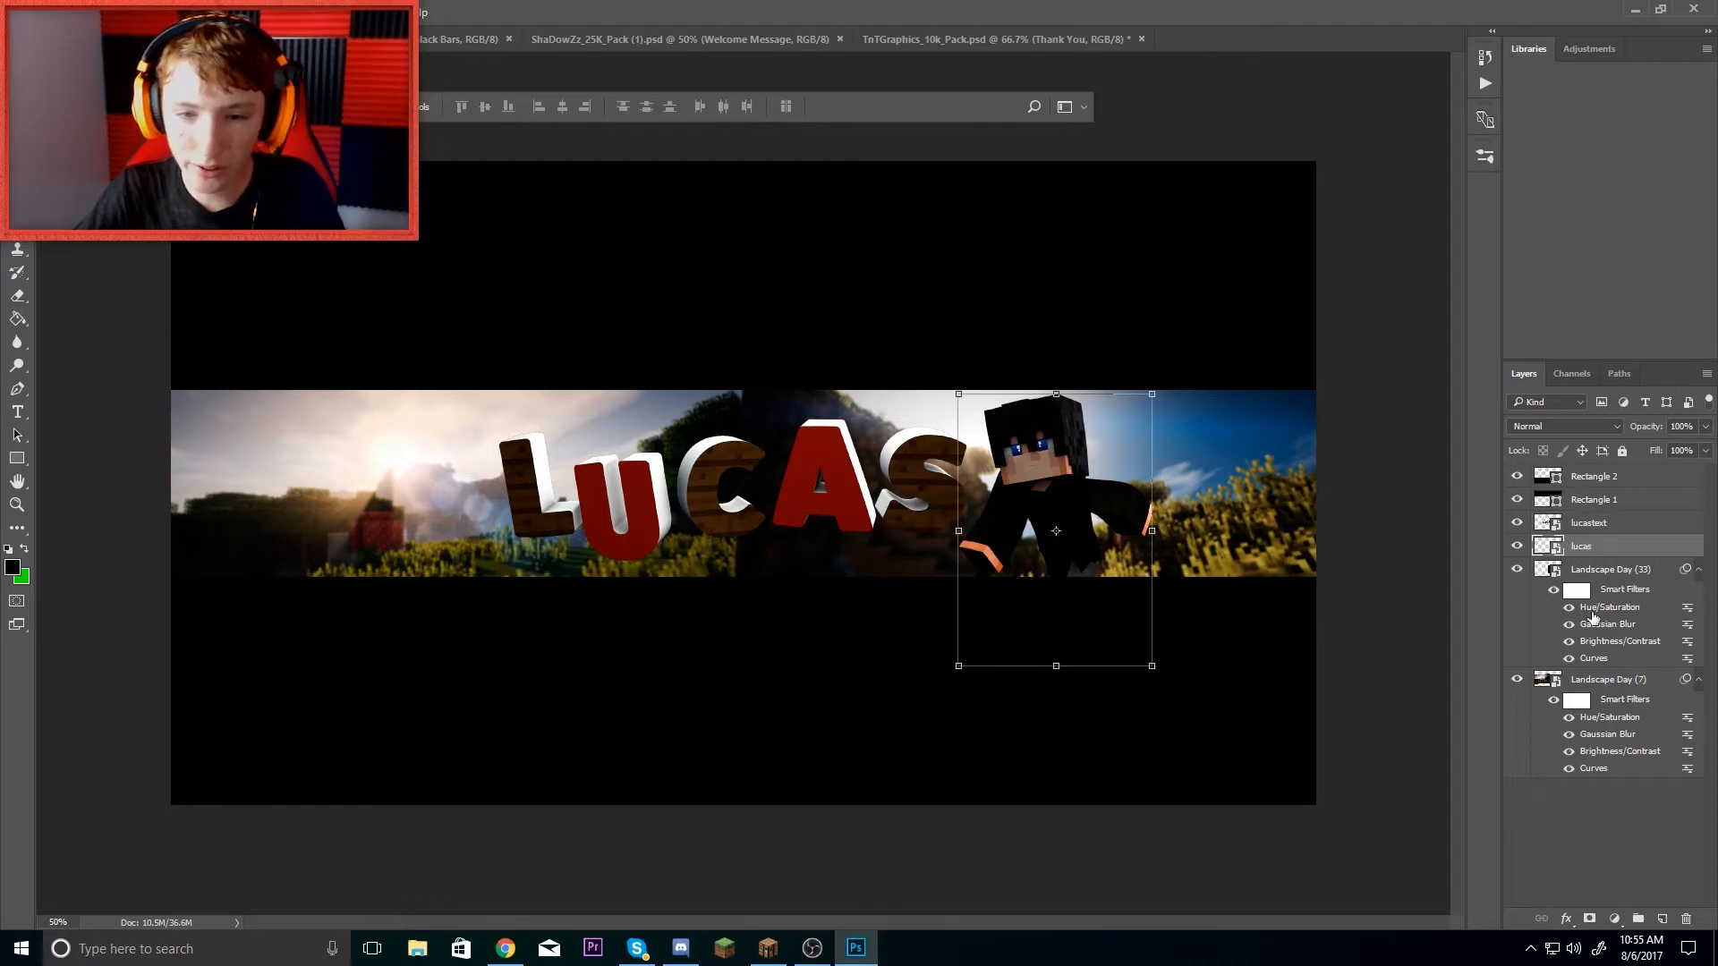
pyautogui.rightClick(1578, 539)
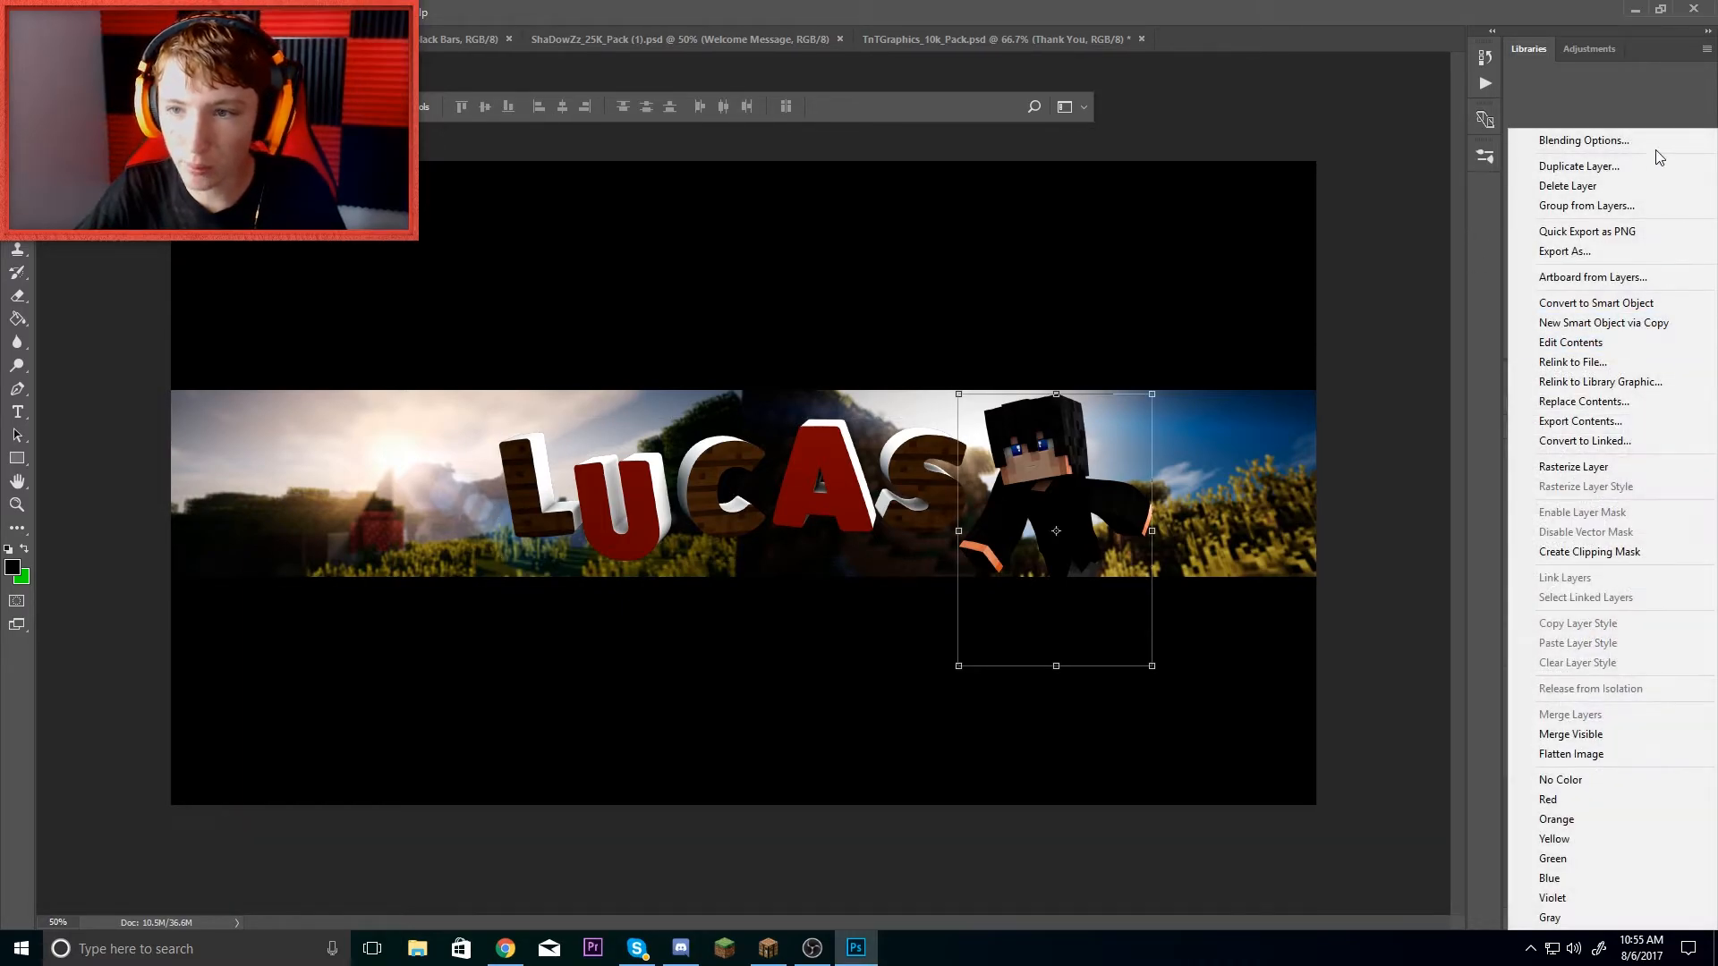
pyautogui.click(1636, 136)
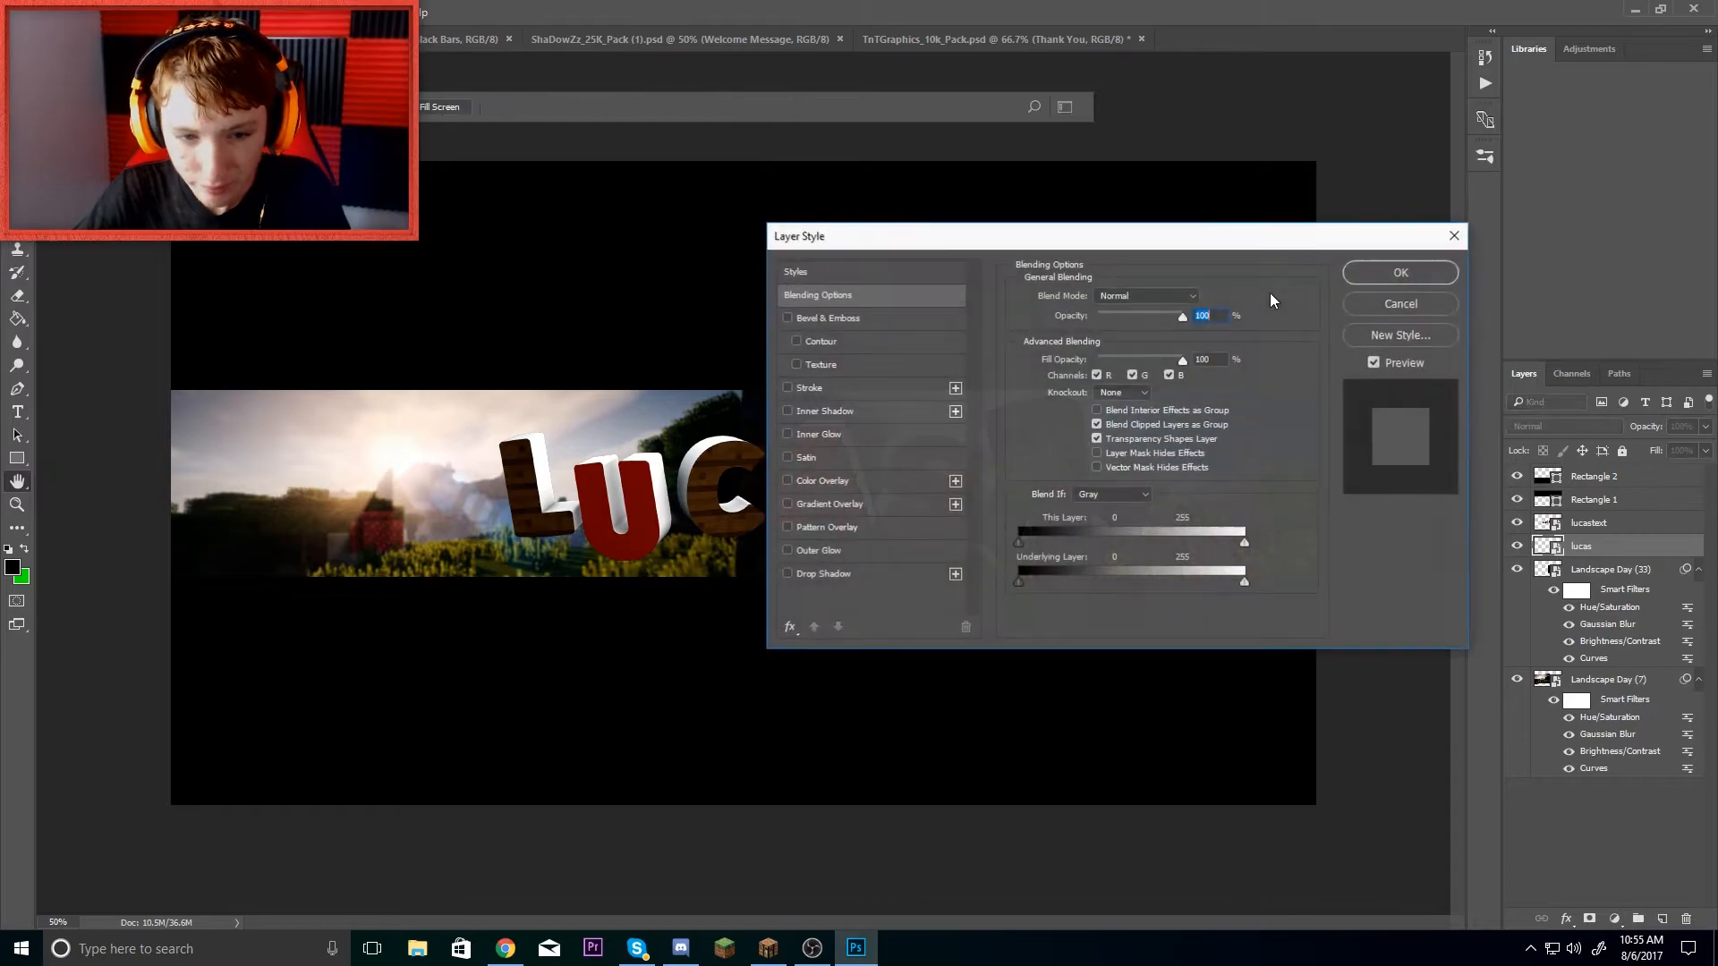
pyautogui.moveTo(1135, 234); pyautogui.dragTo(1571, 268)
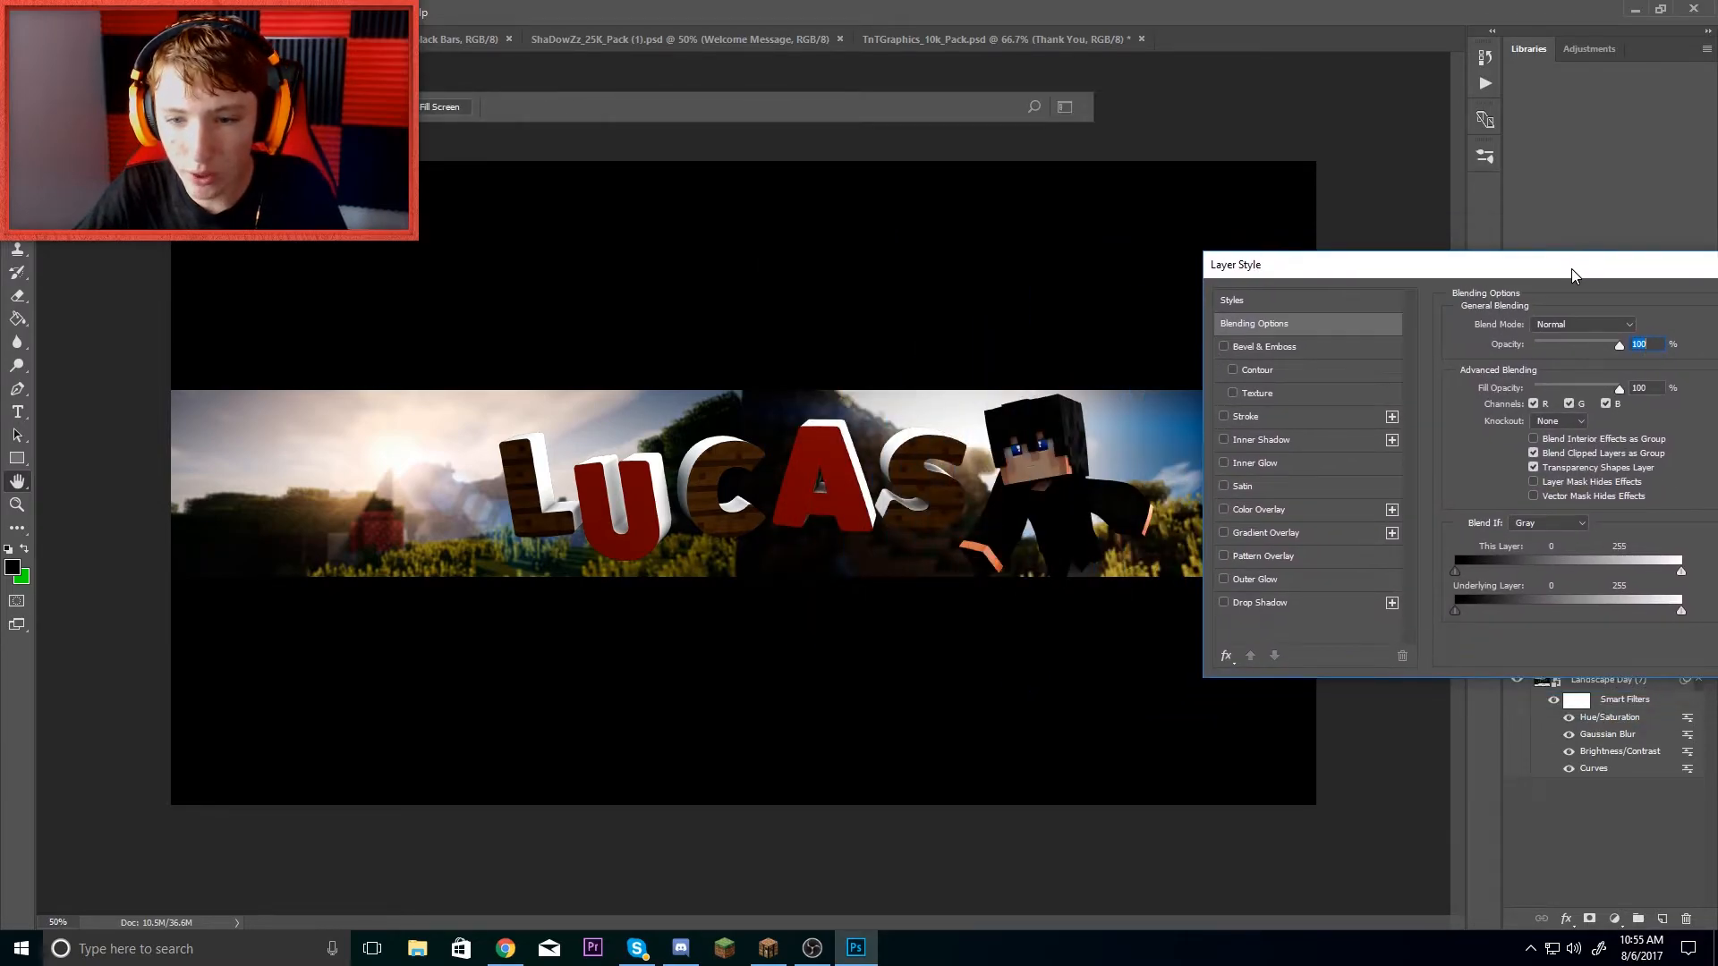
pyautogui.click(1225, 533)
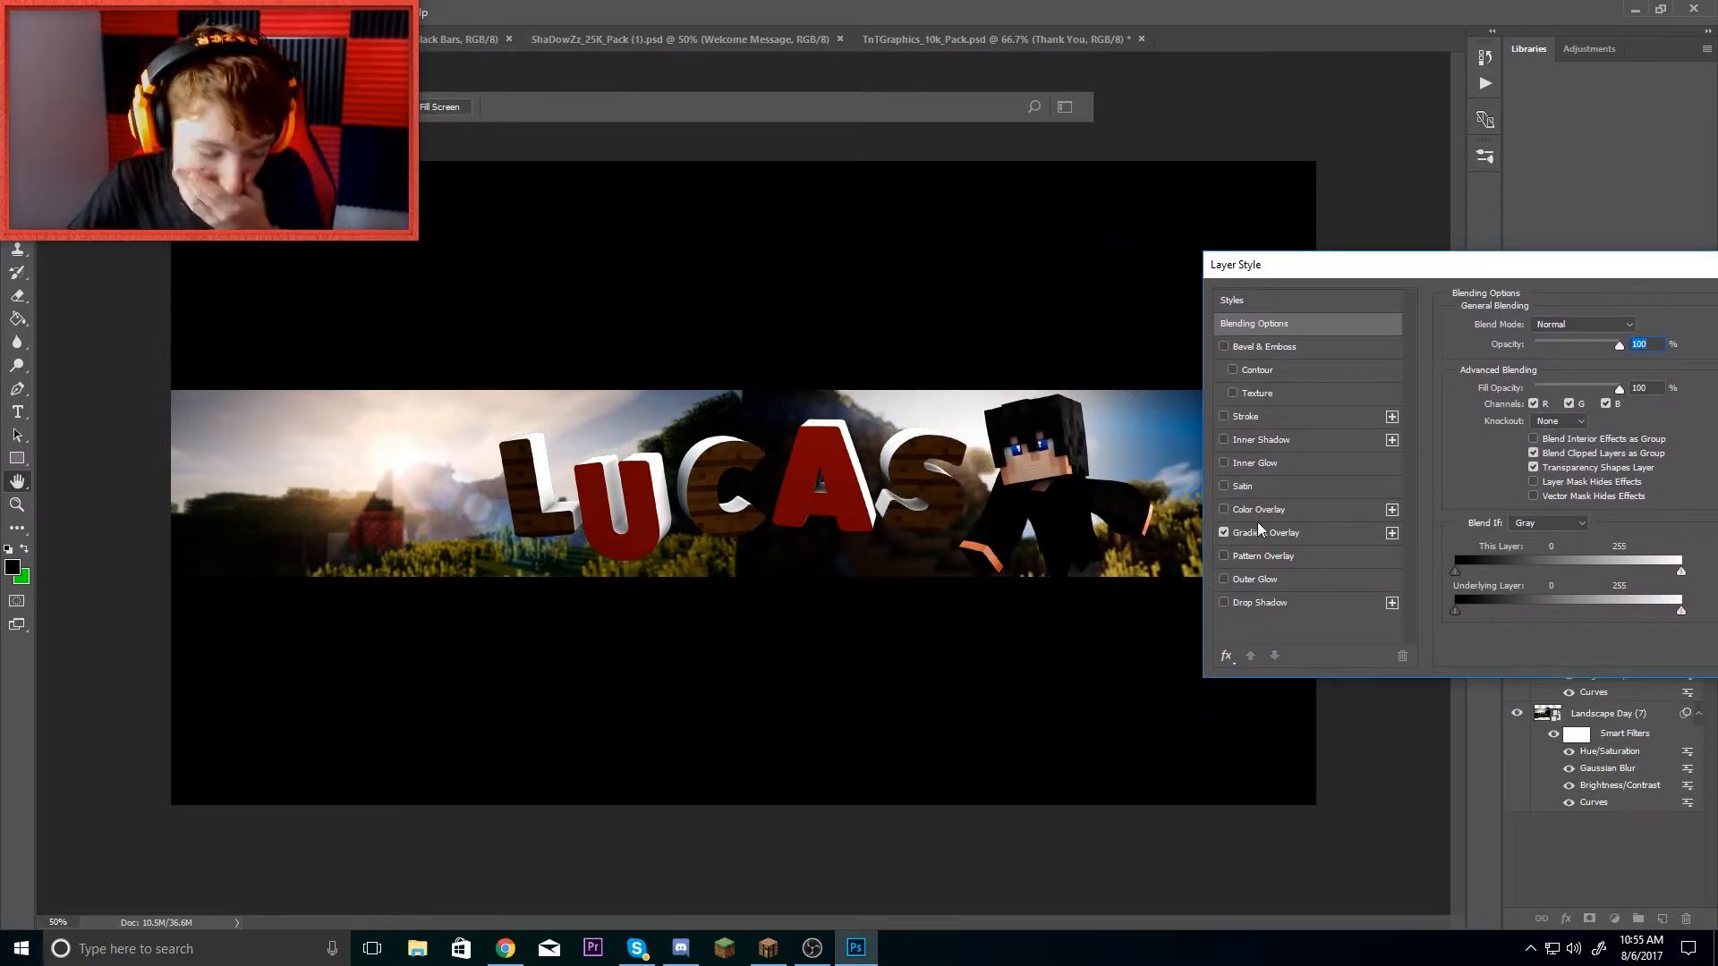
pyautogui.click(1248, 534)
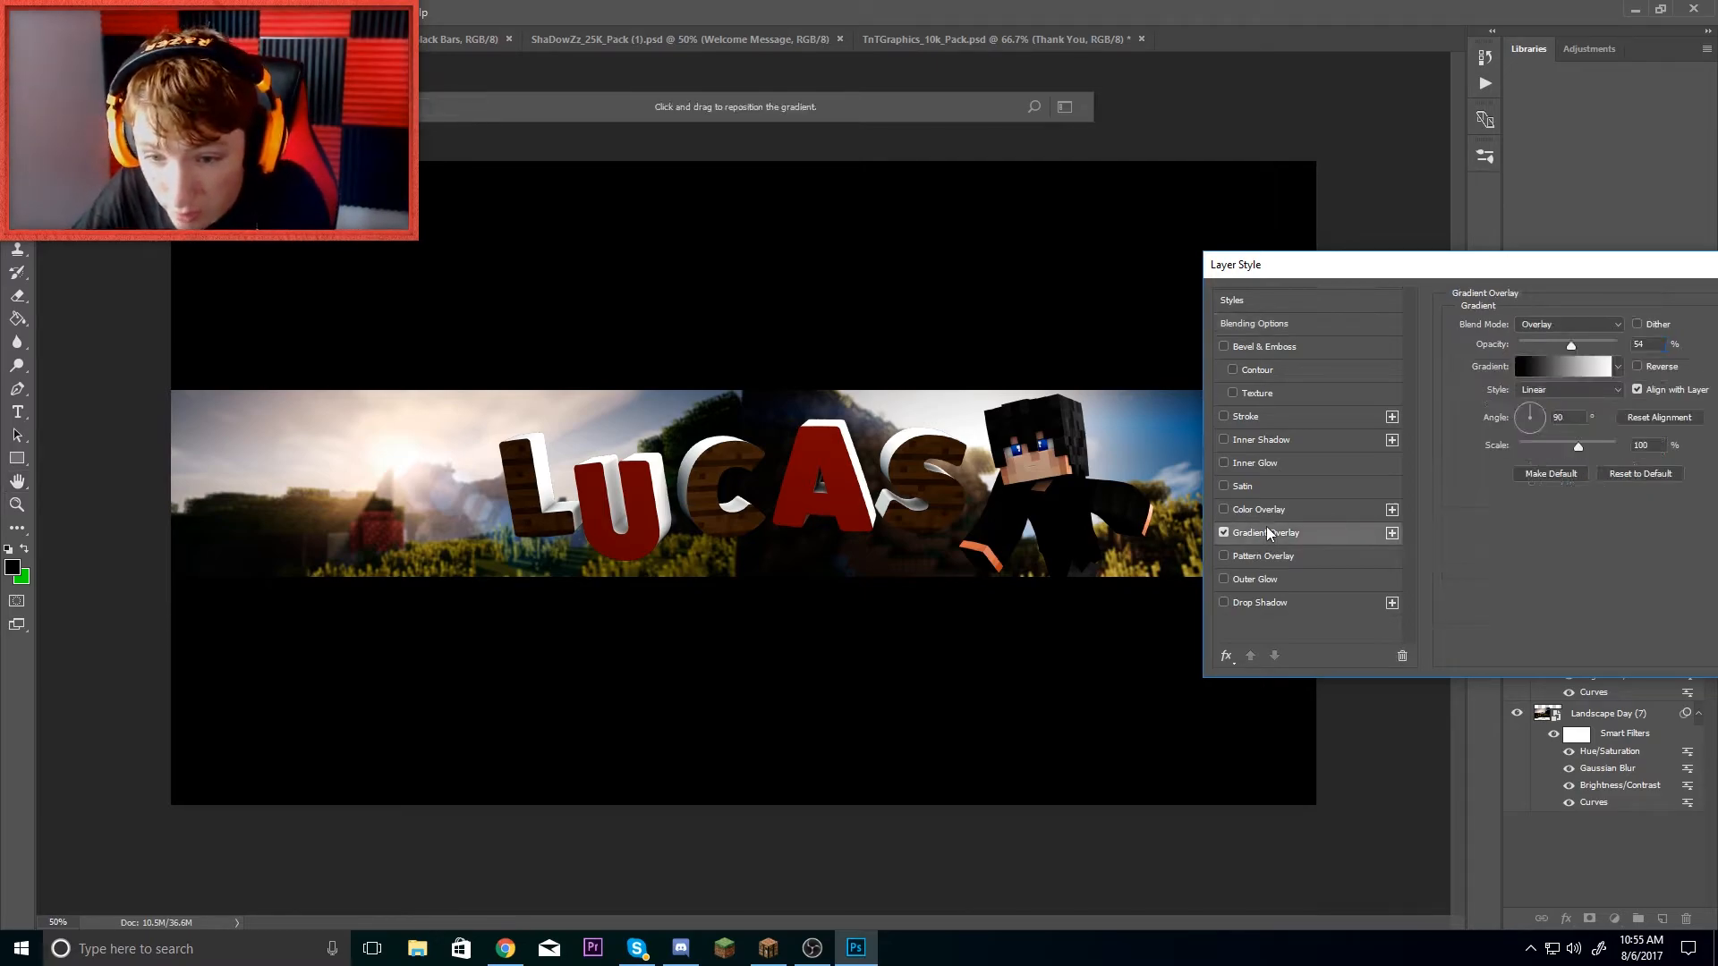
pyautogui.moveTo(1594, 347); pyautogui.dragTo(1590, 349)
pyautogui.press('Tab')
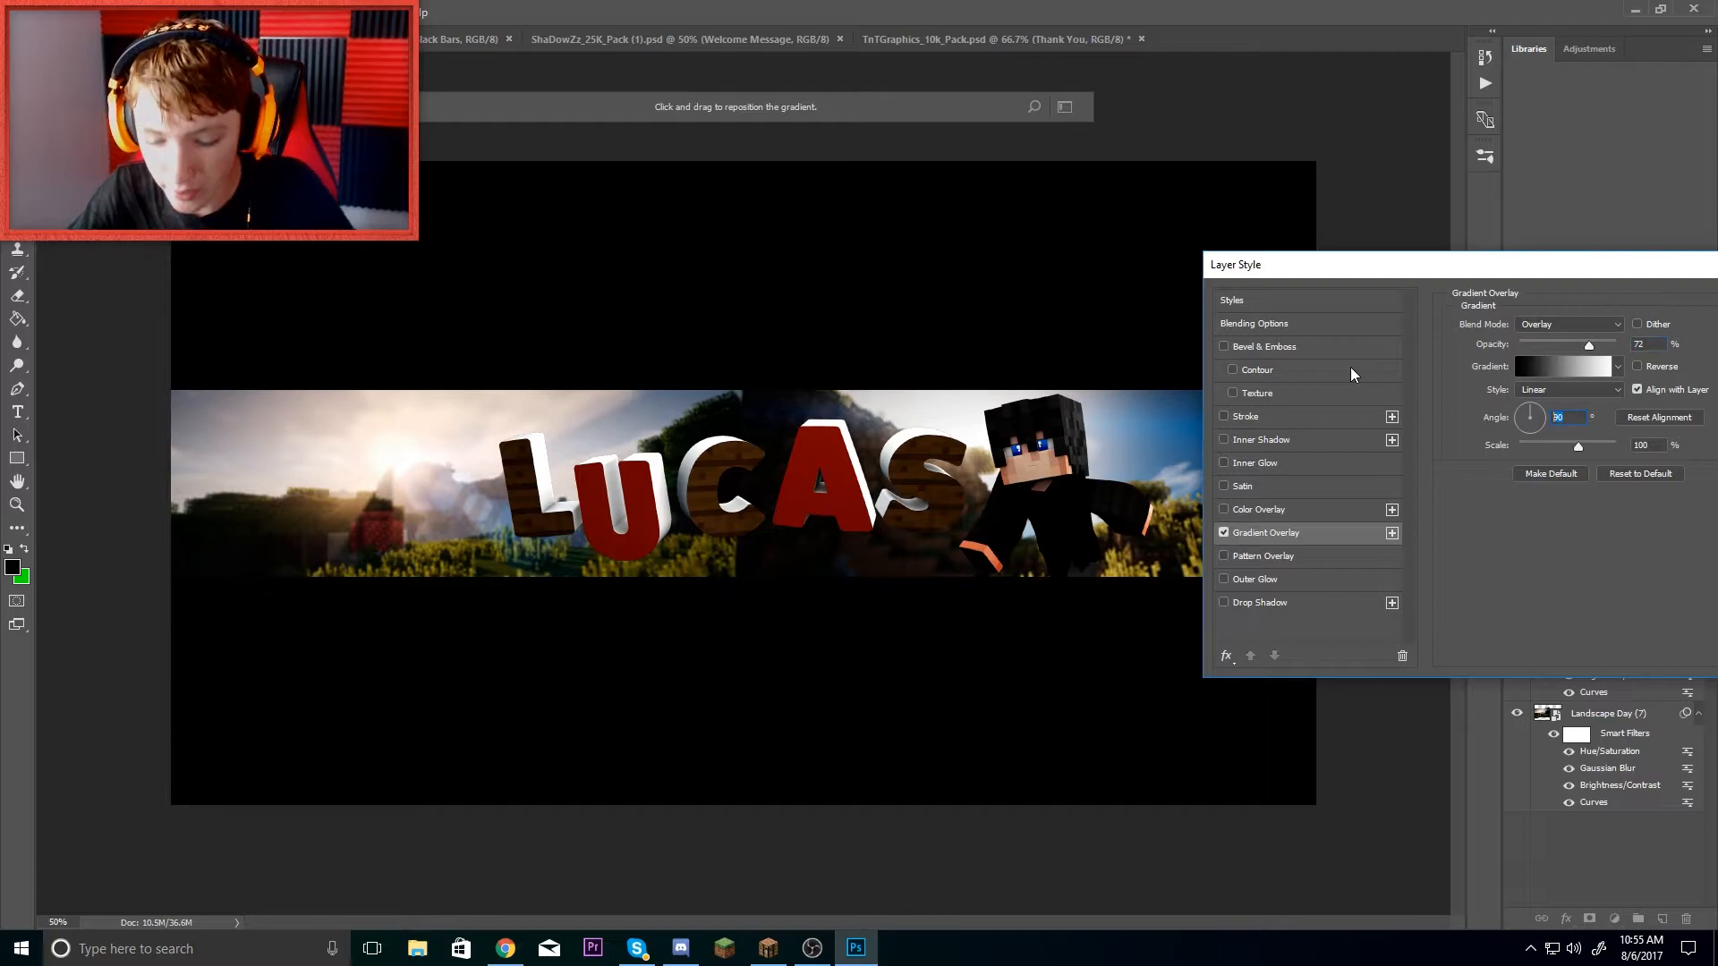
pyautogui.write('-90')
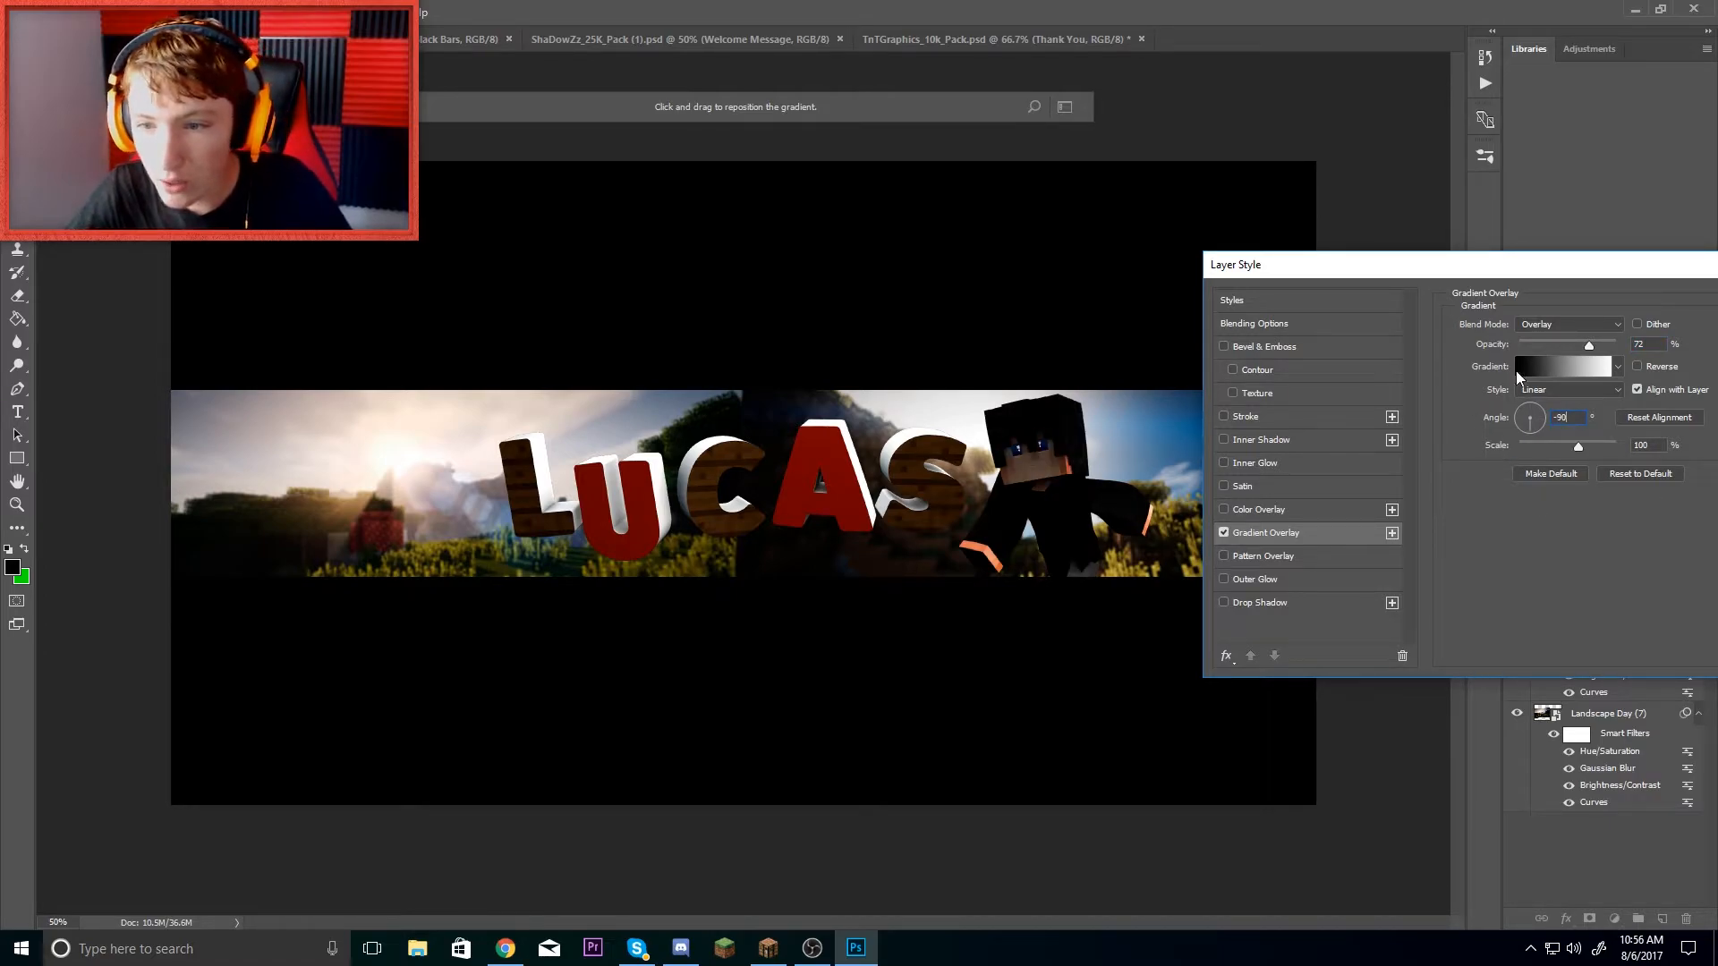
pyautogui.moveTo(1571, 420); pyautogui.dragTo(1465, 403)
pyautogui.write('90')
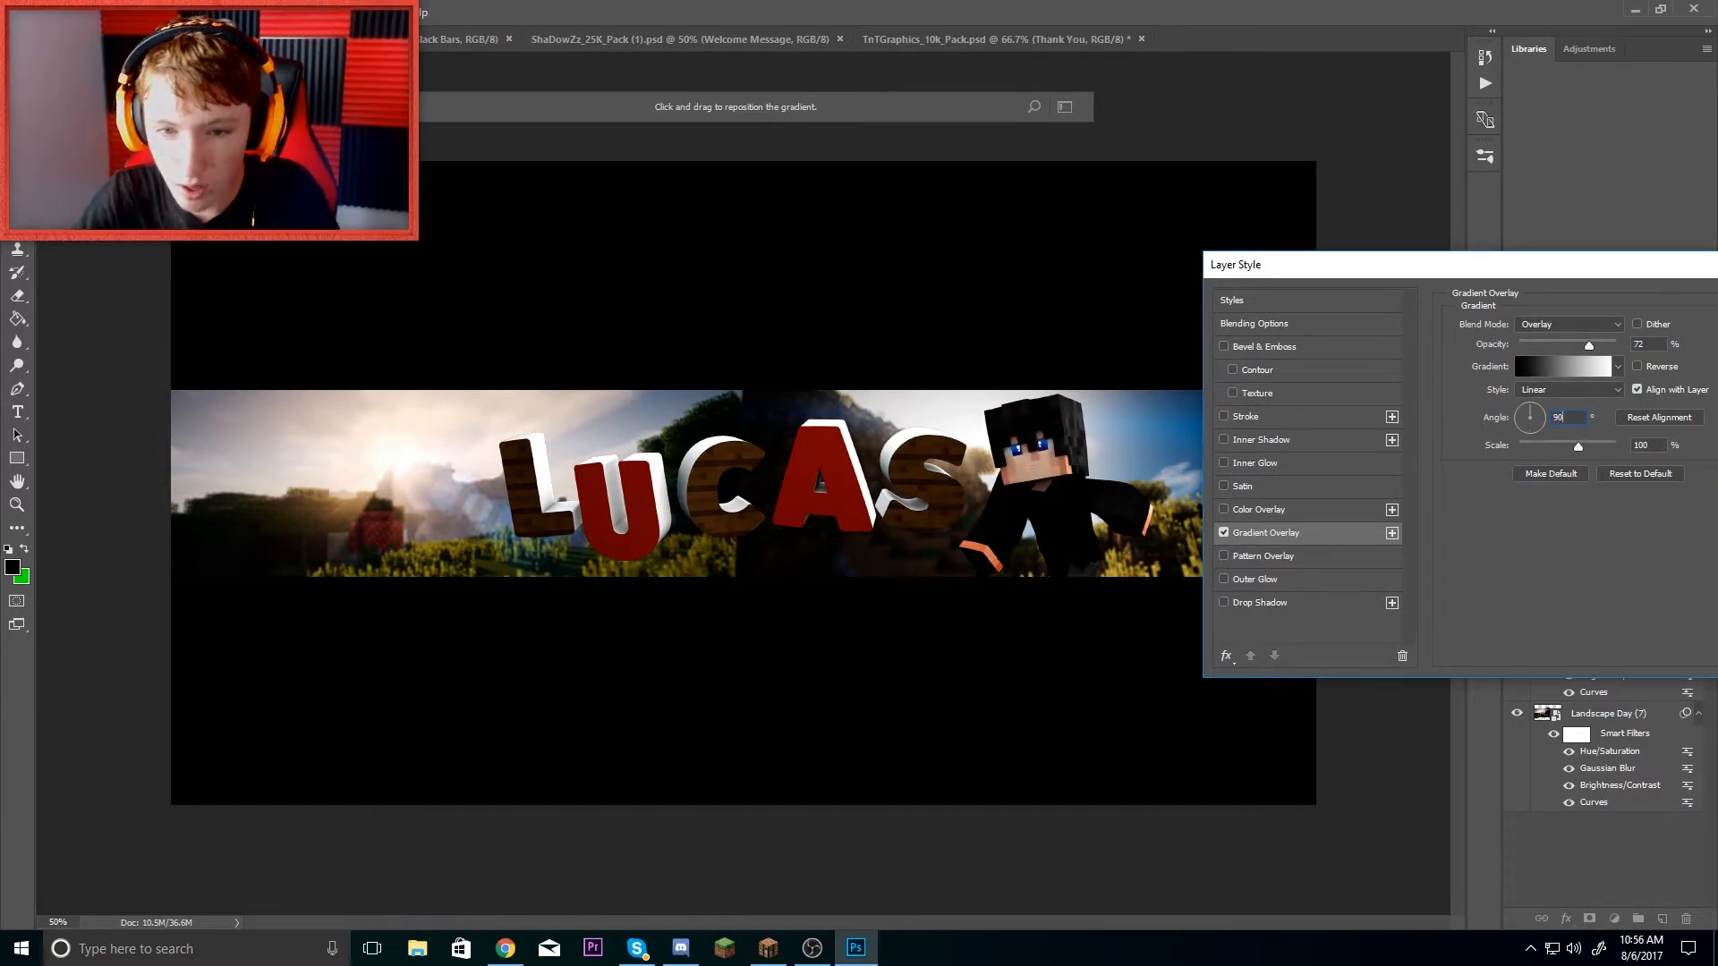
pyautogui.click(1565, 347)
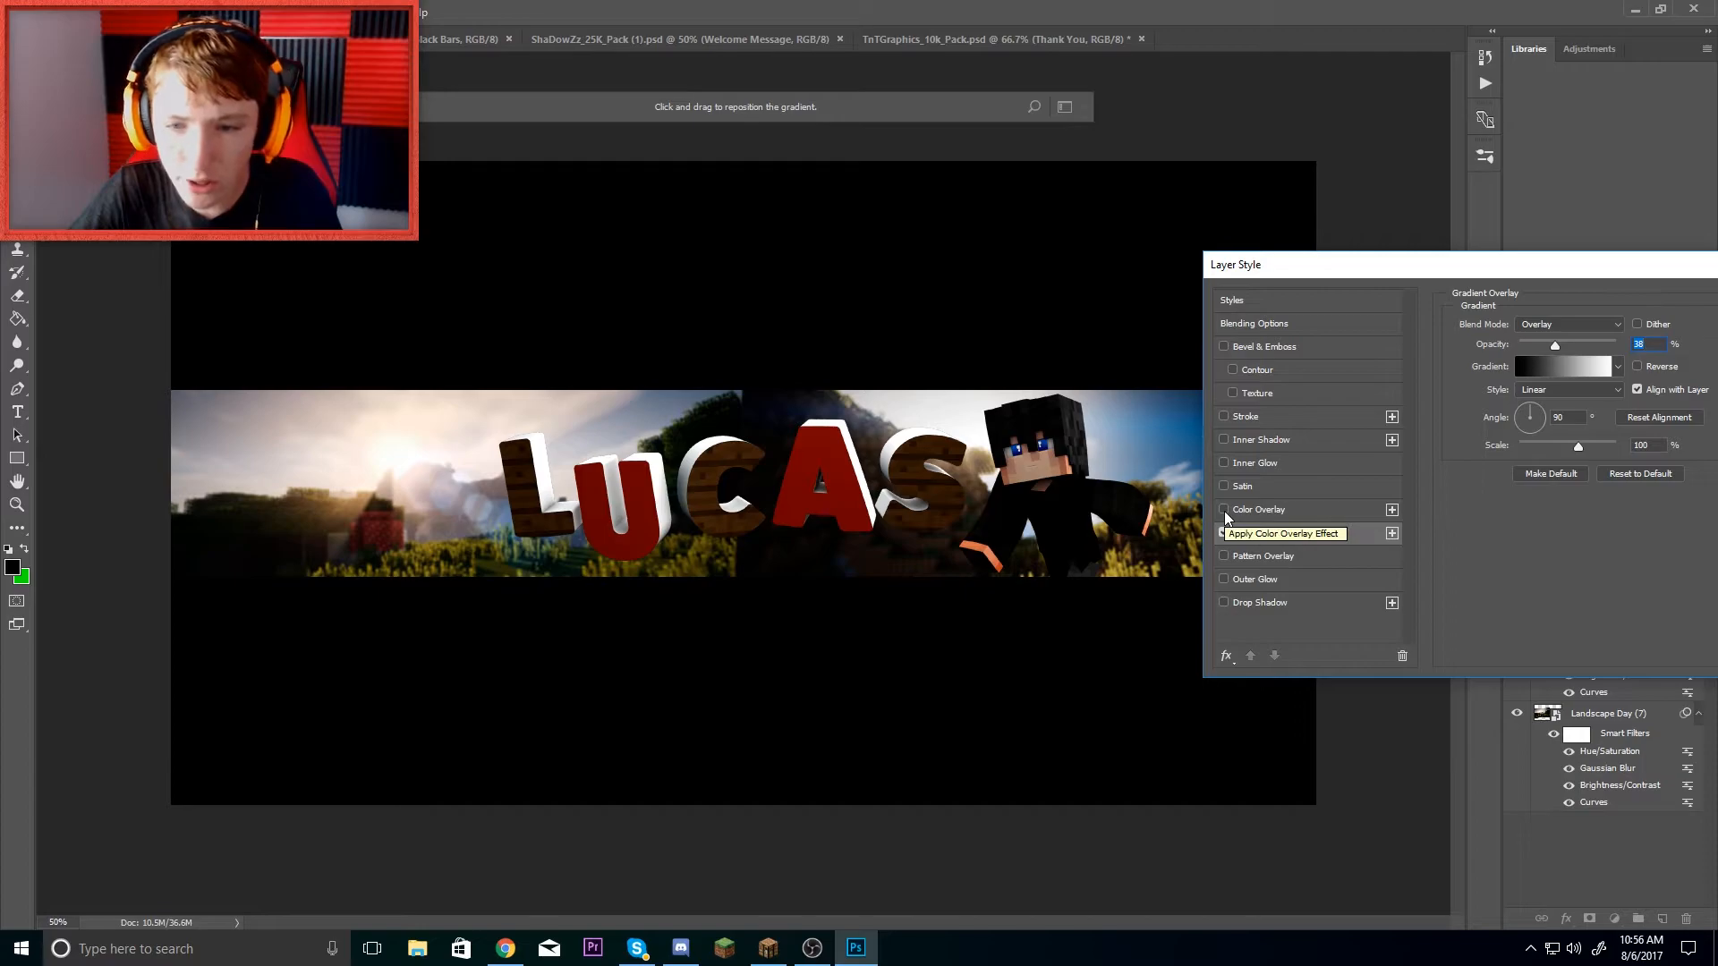
# - Add a red (ff0000) Color Overlay to the lucas layer with Overlay blending at 8% opacity
pyautogui.click(1224, 509)
pyautogui.click(1259, 509)
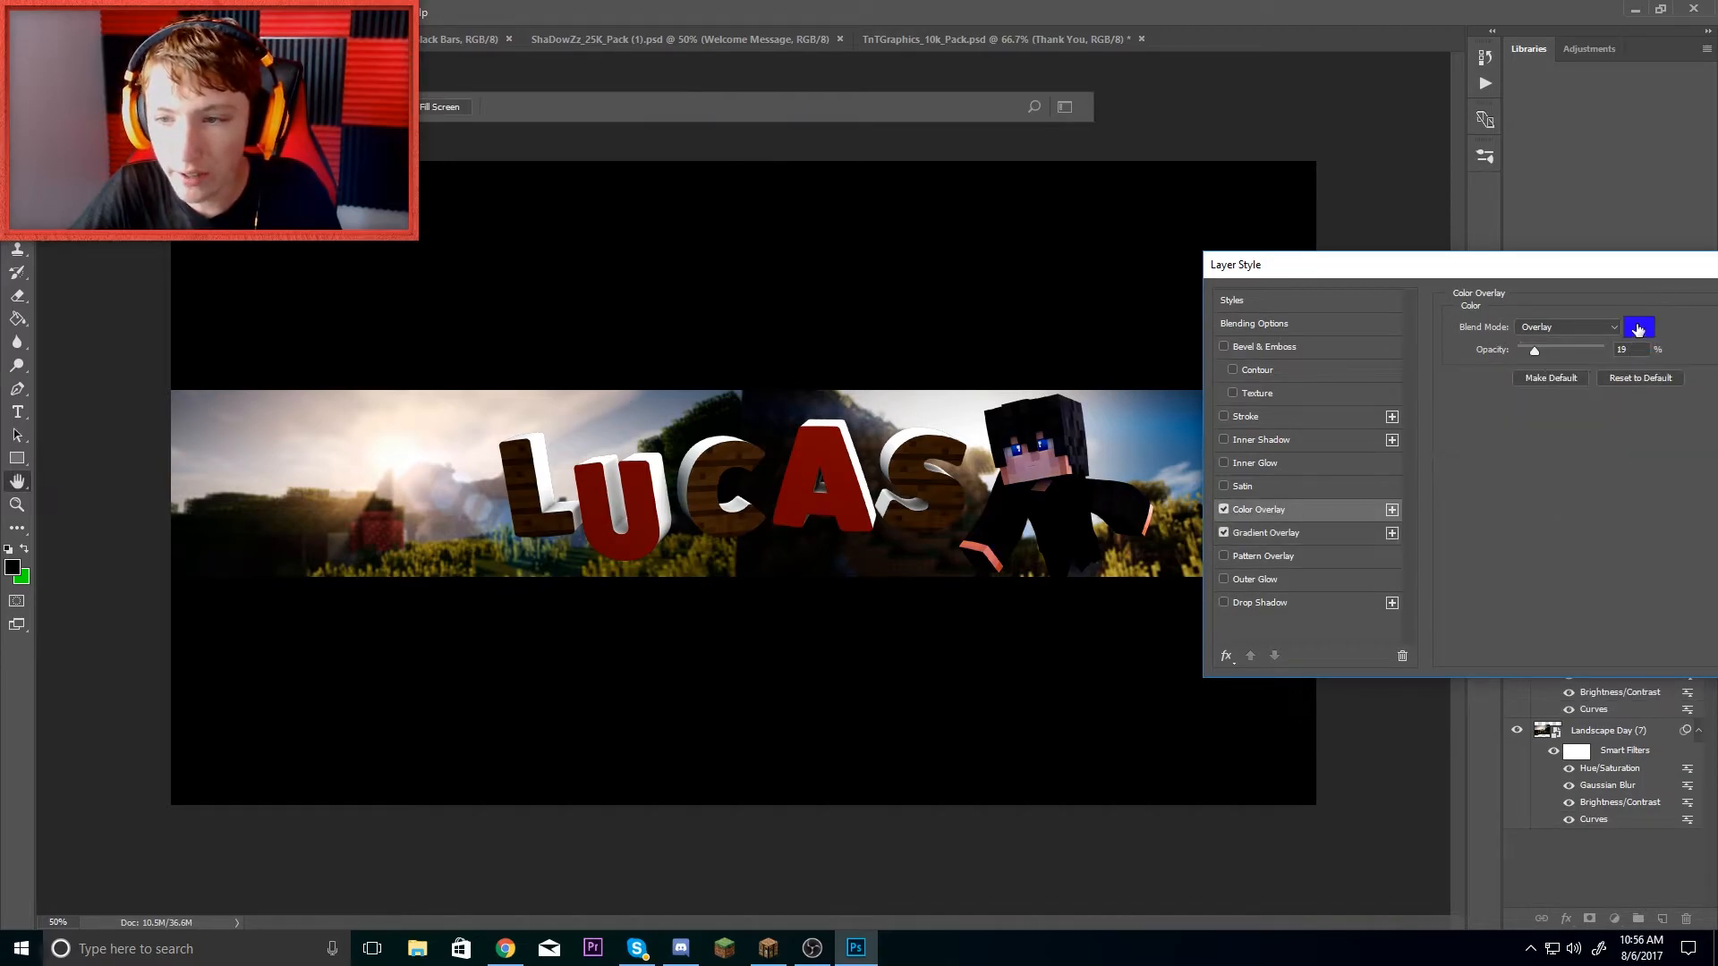
pyautogui.click(1639, 327)
pyautogui.click(875, 254)
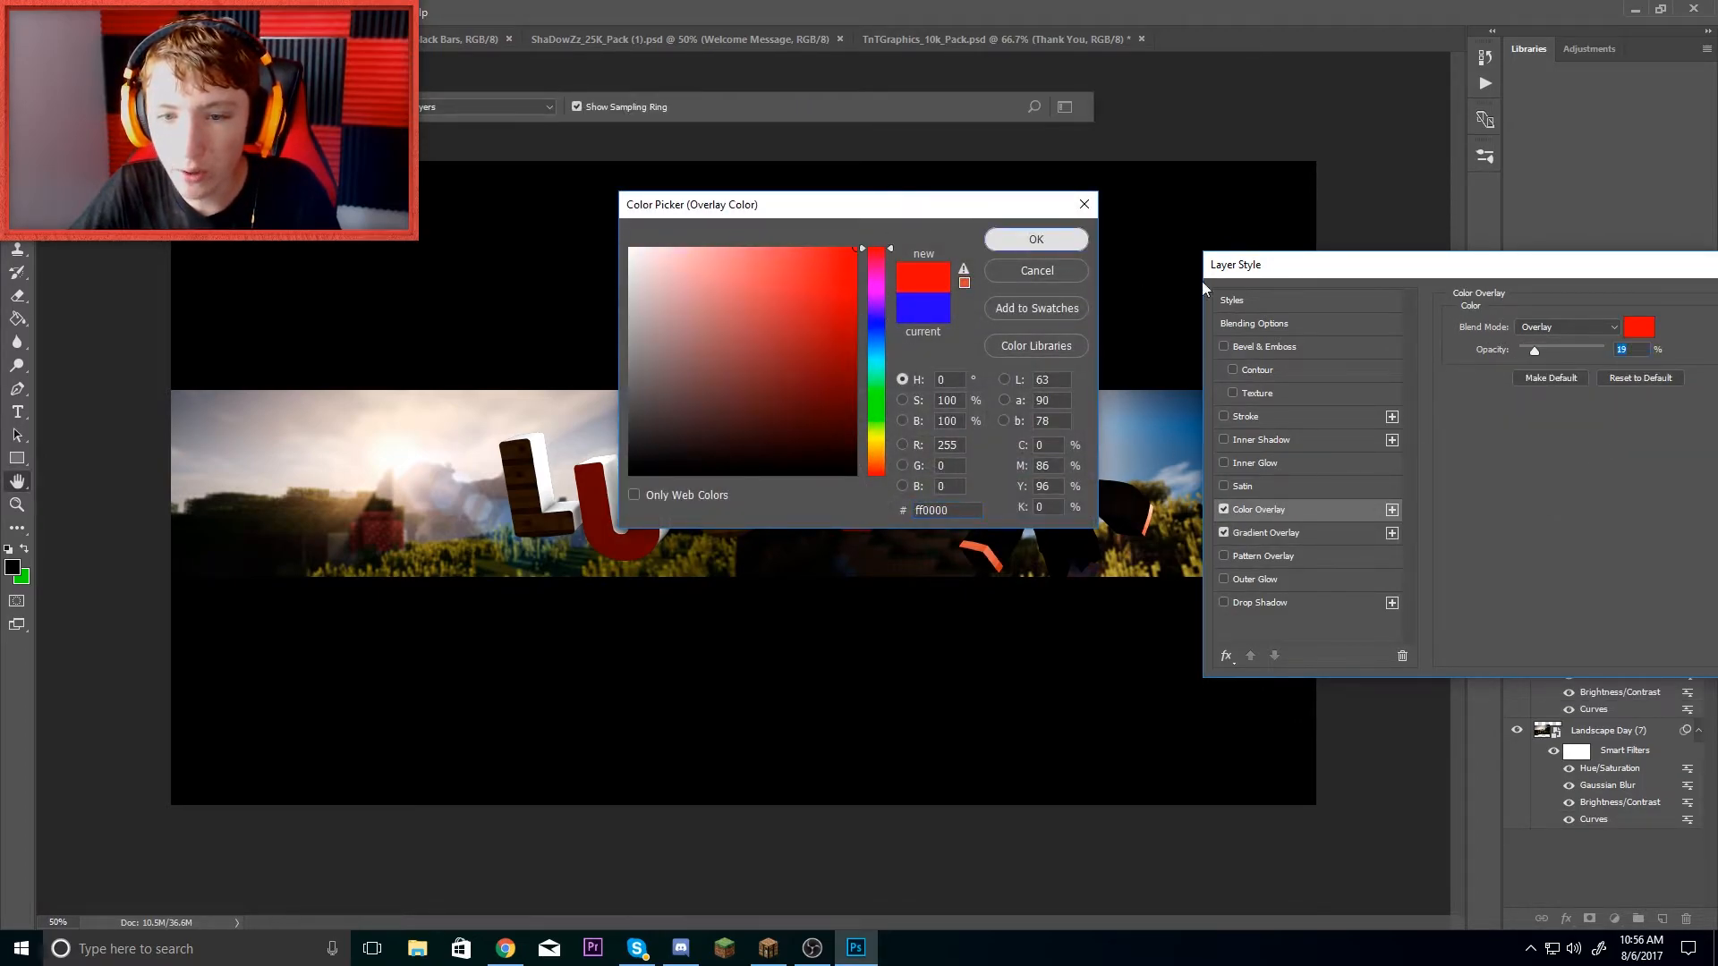
pyautogui.click(1035, 240)
pyautogui.moveTo(1534, 353); pyautogui.dragTo(1523, 354)
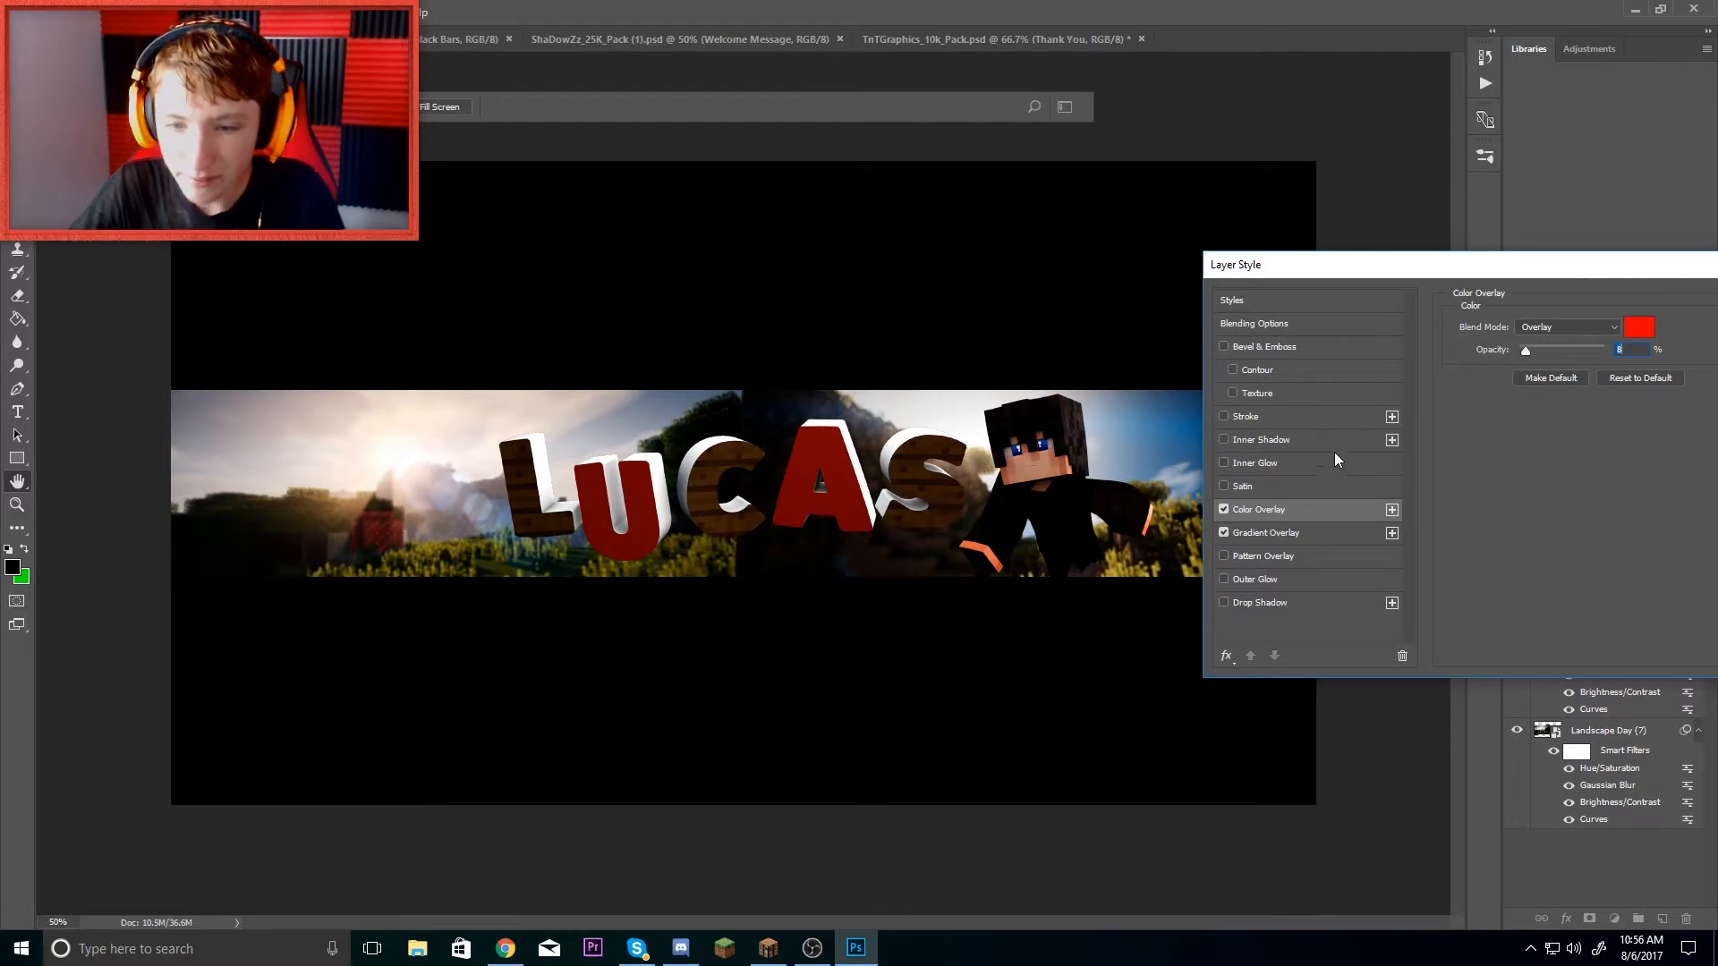
# - Add a white (ffffff) Satin effect to the lucas layer with Overlay blending at 21% opacity
pyautogui.click(1268, 537)
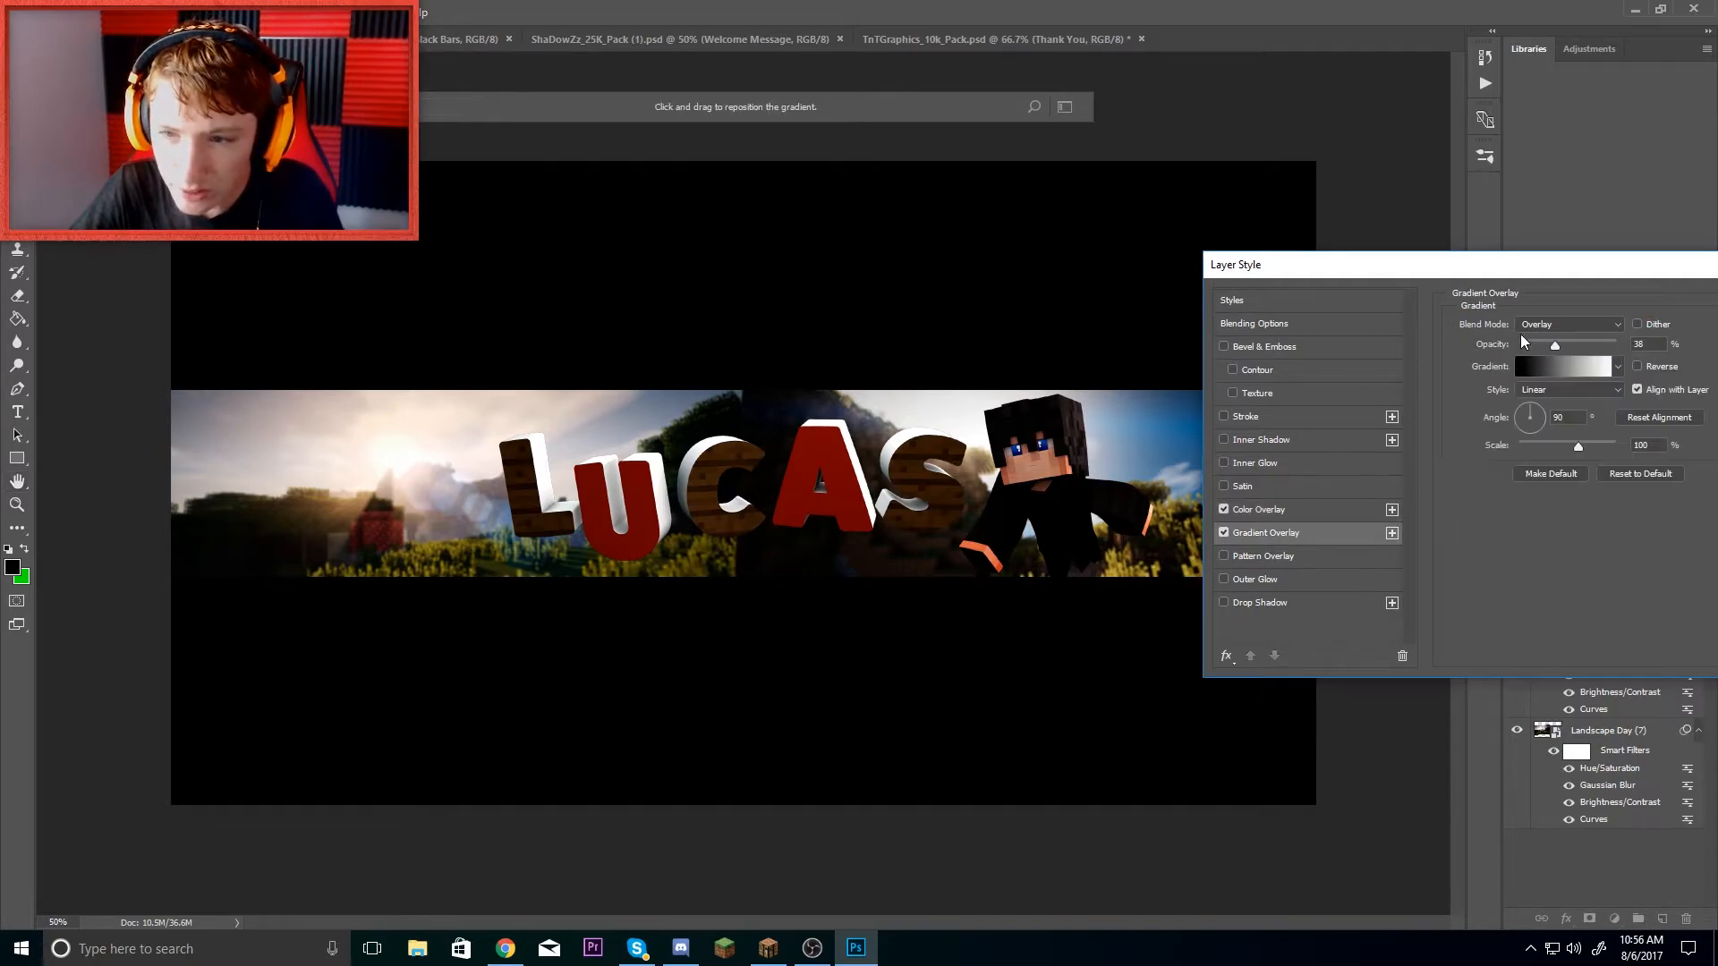
pyautogui.click(1224, 486)
pyautogui.click(1244, 486)
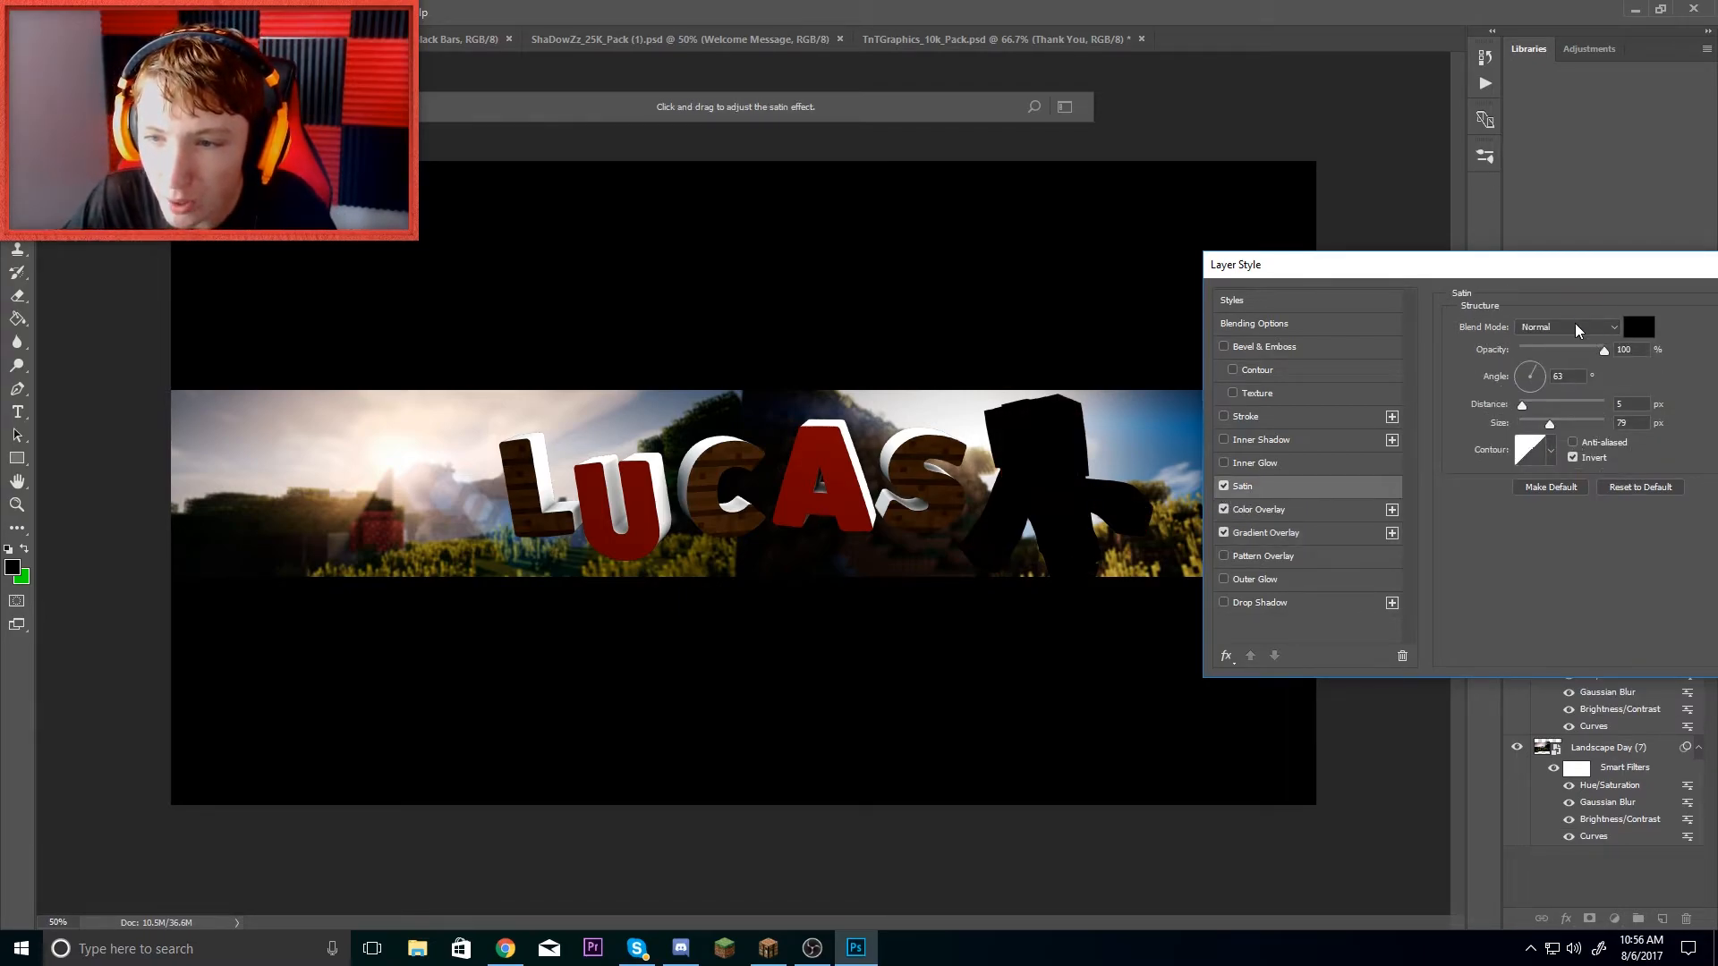
pyautogui.click(1575, 328)
pyautogui.click(1557, 514)
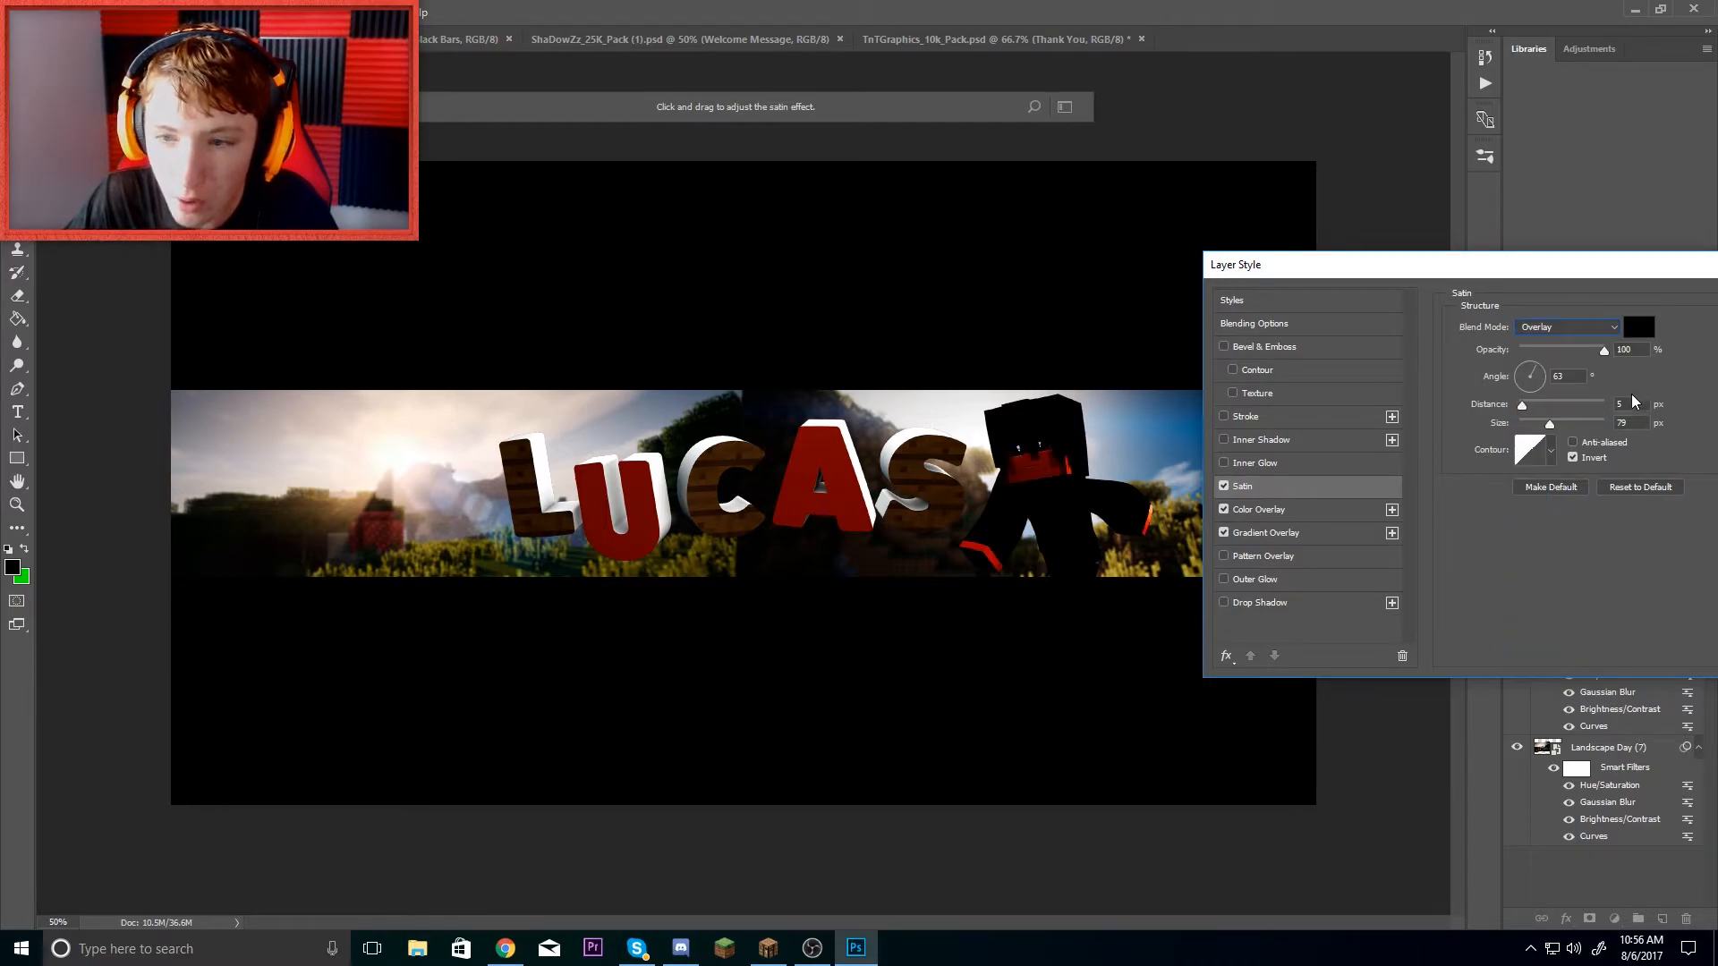
pyautogui.click(1640, 327)
pyautogui.write('ffffff')
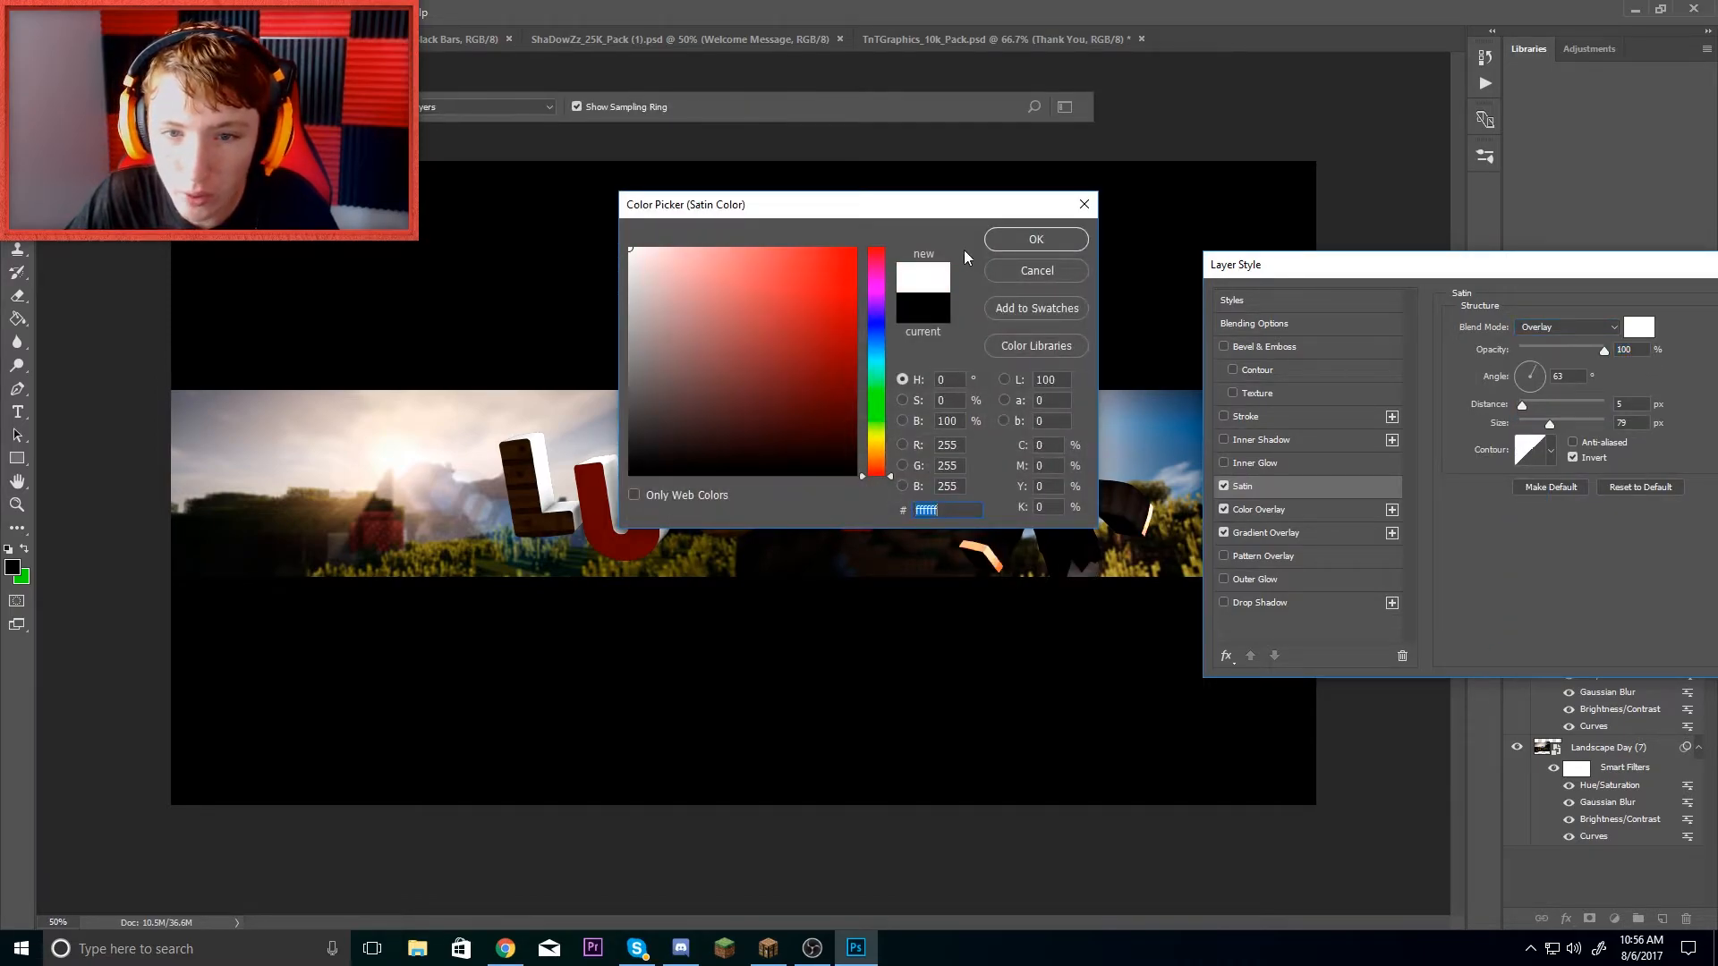
pyautogui.click(1036, 239)
pyautogui.moveTo(1594, 354); pyautogui.dragTo(1537, 355)
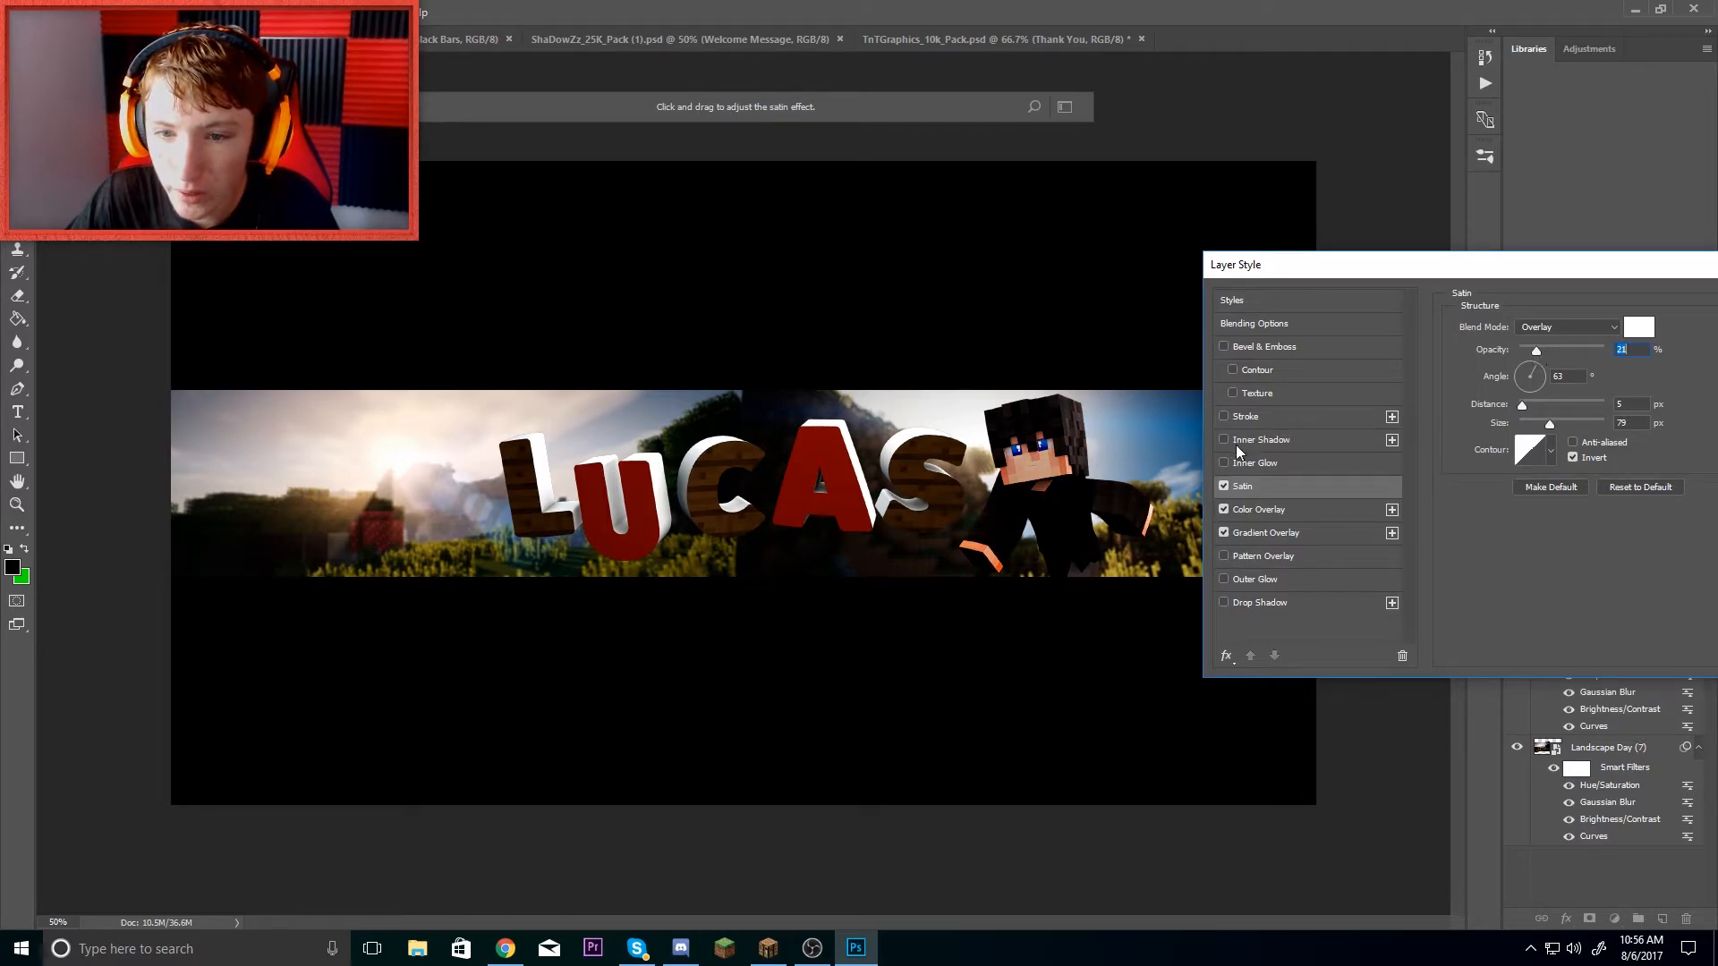
# - Add an Inner Glow to the lucas layer with a size of 49 px
pyautogui.click(1223, 461)
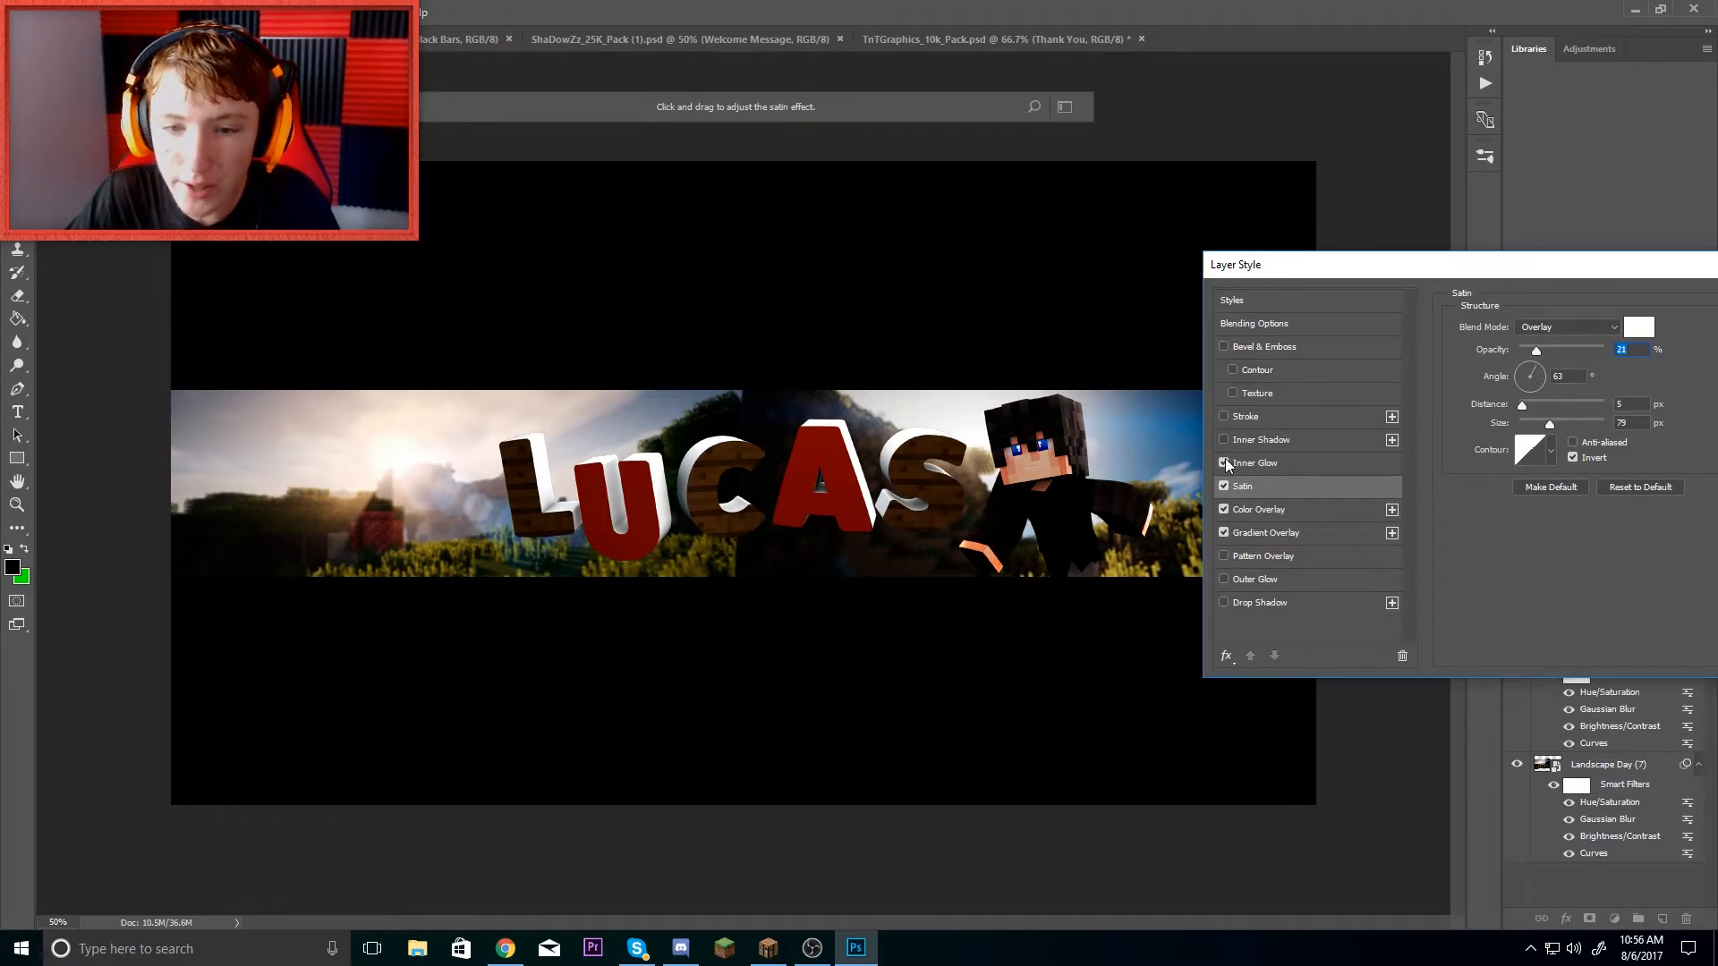
pyautogui.click(1286, 464)
pyautogui.moveTo(1532, 496); pyautogui.dragTo(1539, 489)
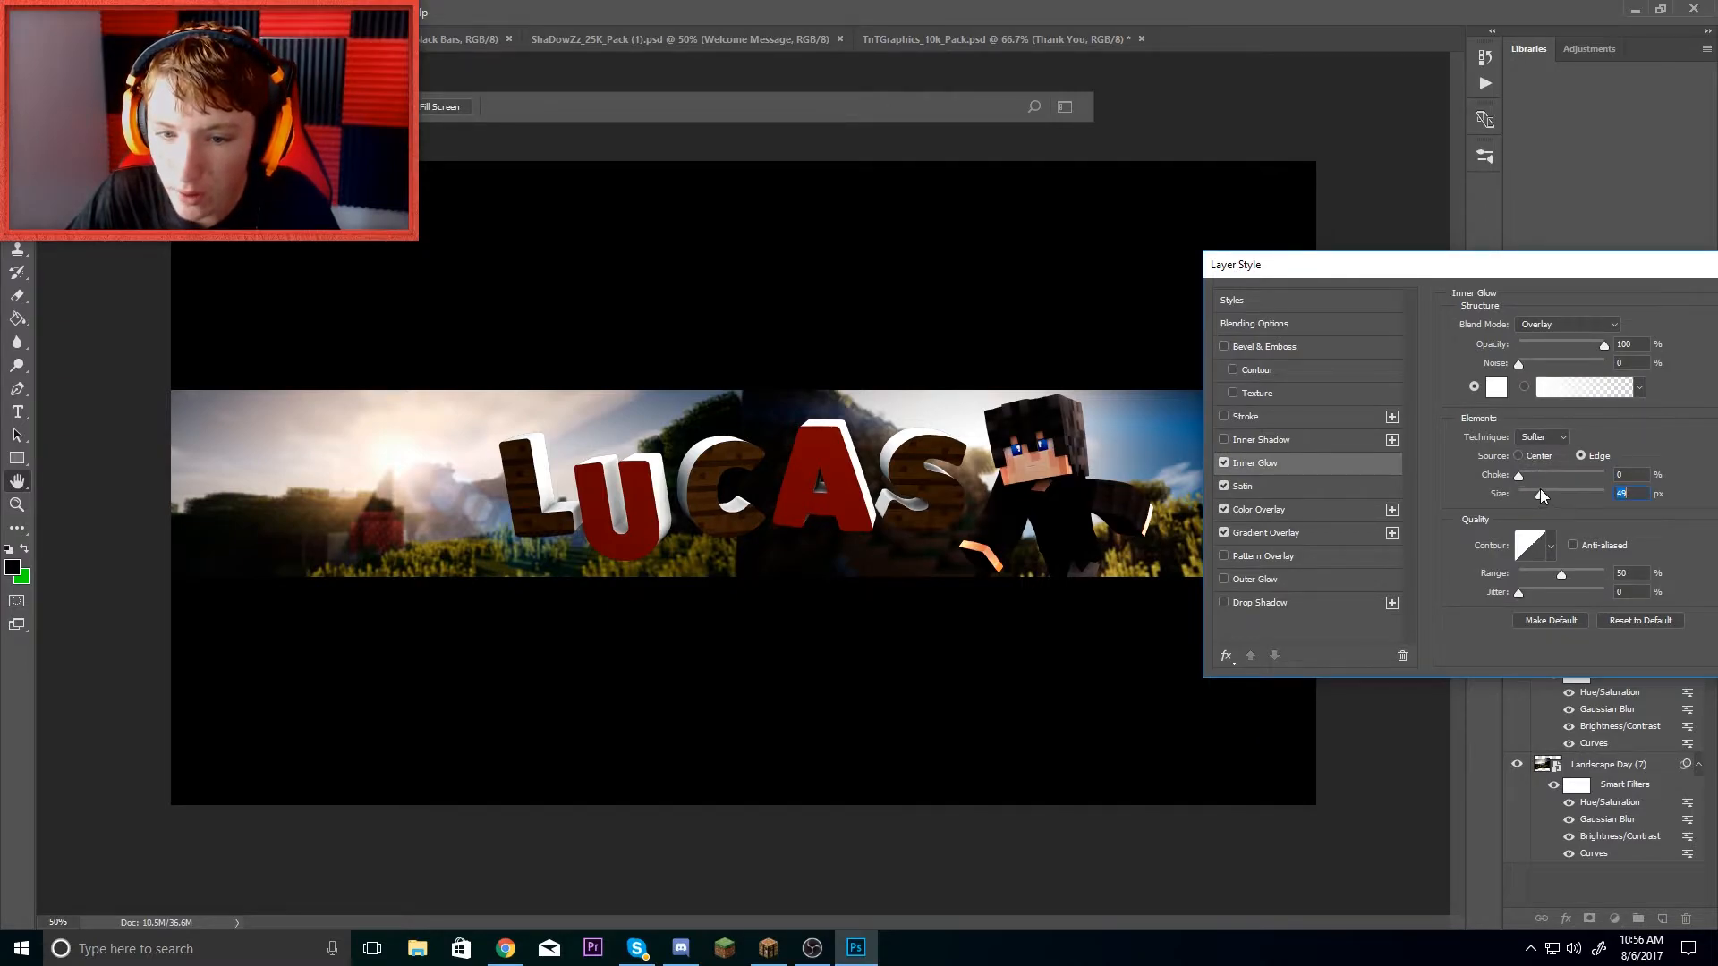
# - Enable a Drop Shadow on the lucas layer, then discard all of its pending layer style changes
pyautogui.click(1224, 603)
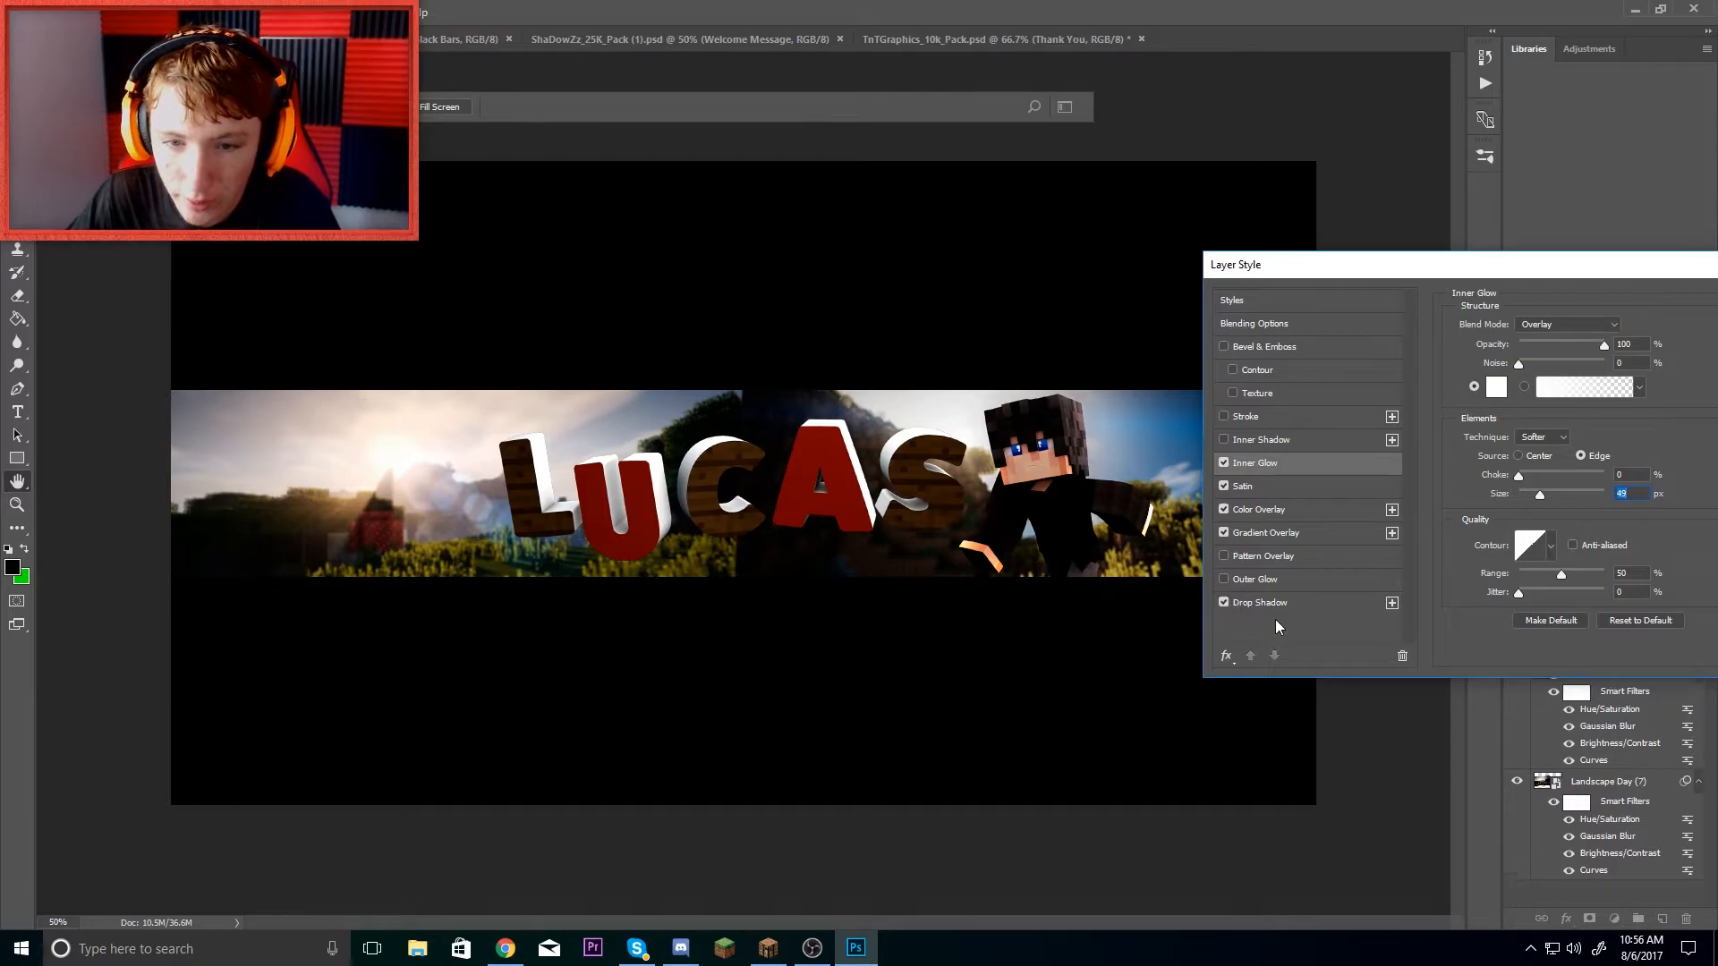
pyautogui.click(1270, 603)
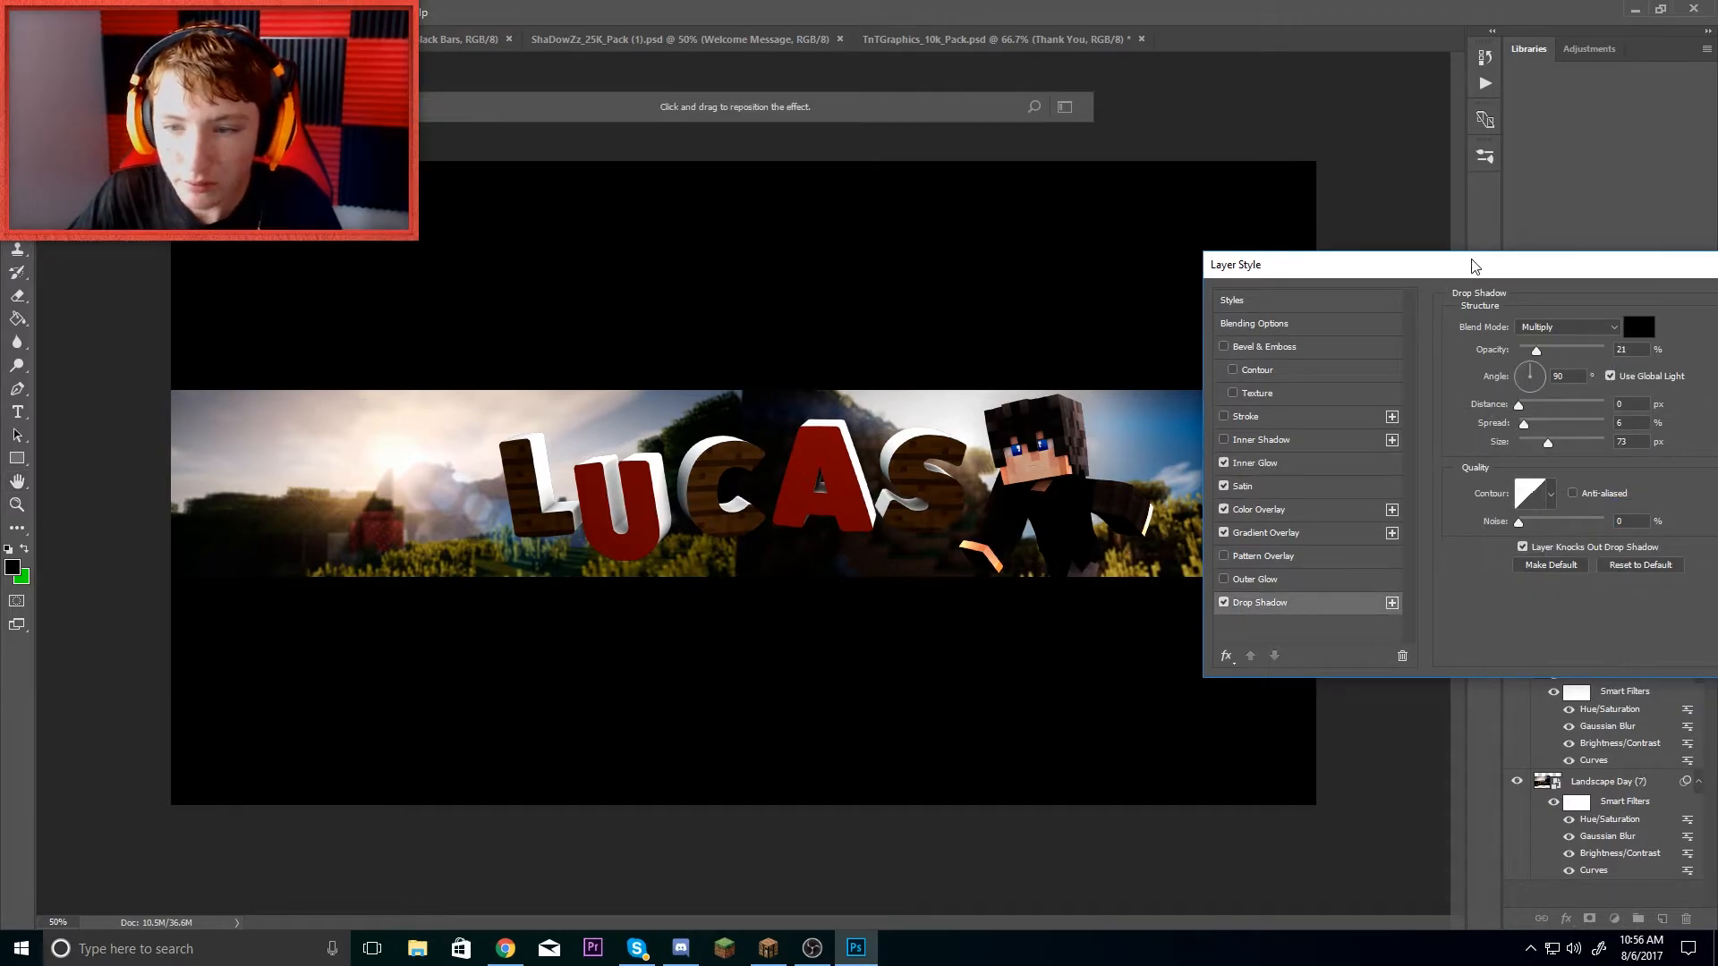
pyautogui.click(1360, 300)
pyautogui.moveTo(1473, 270); pyautogui.dragTo(966, 305)
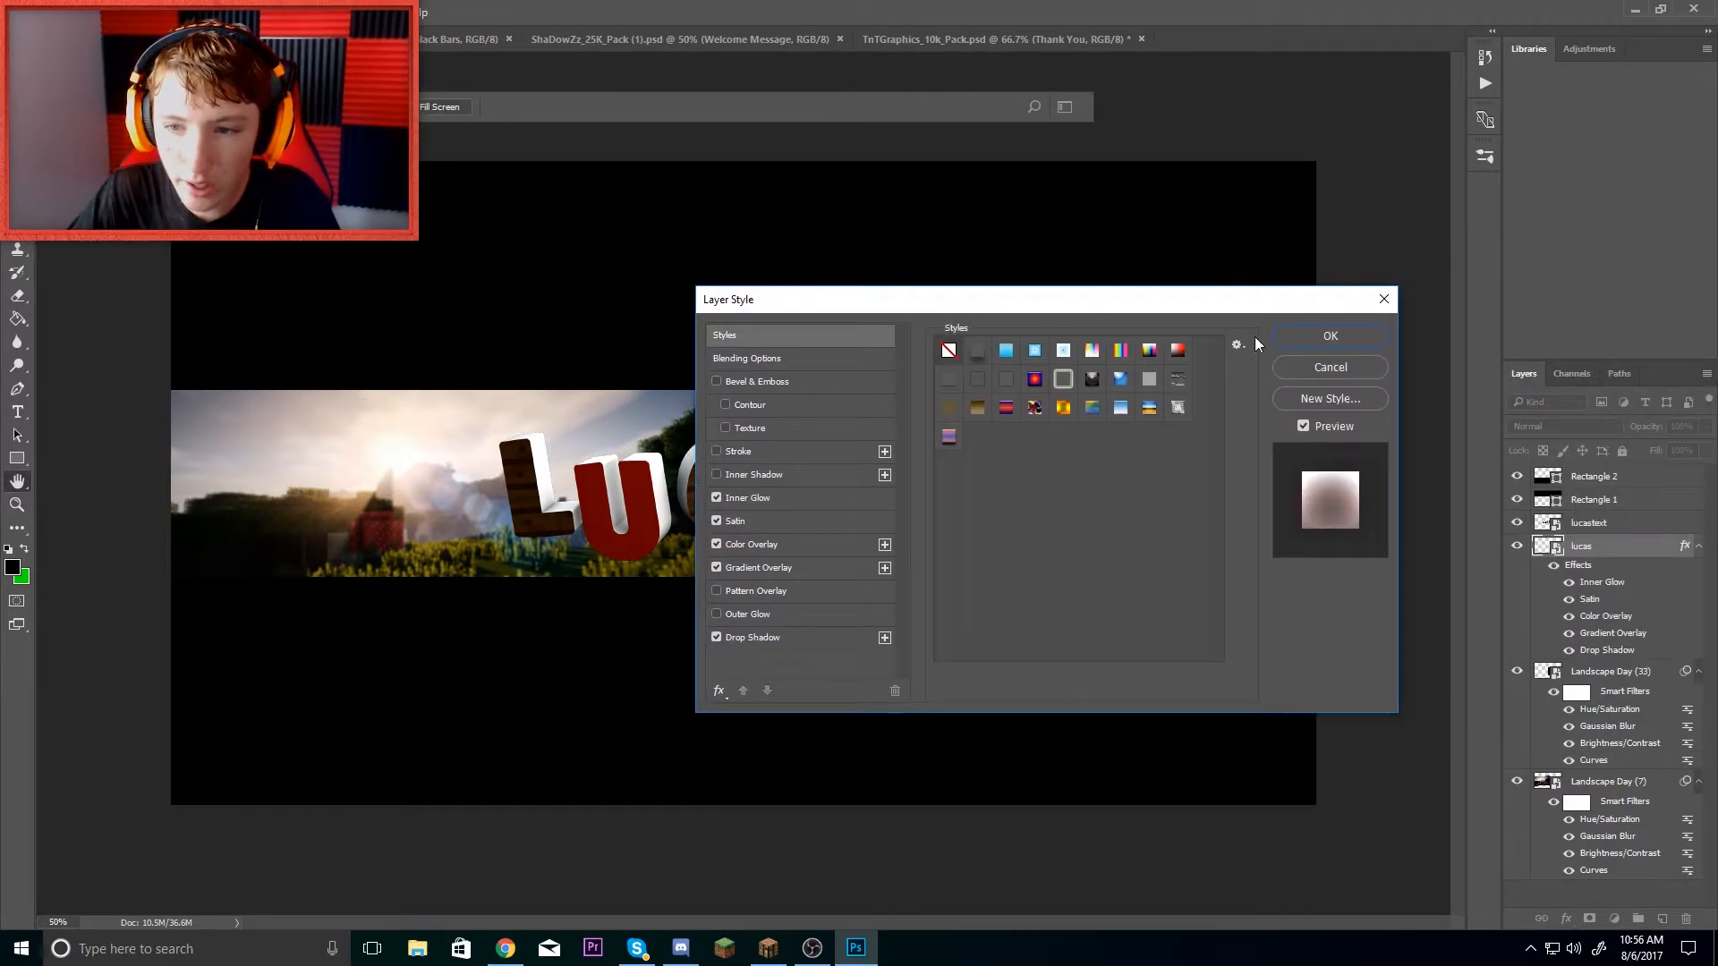
pyautogui.click(1361, 362)
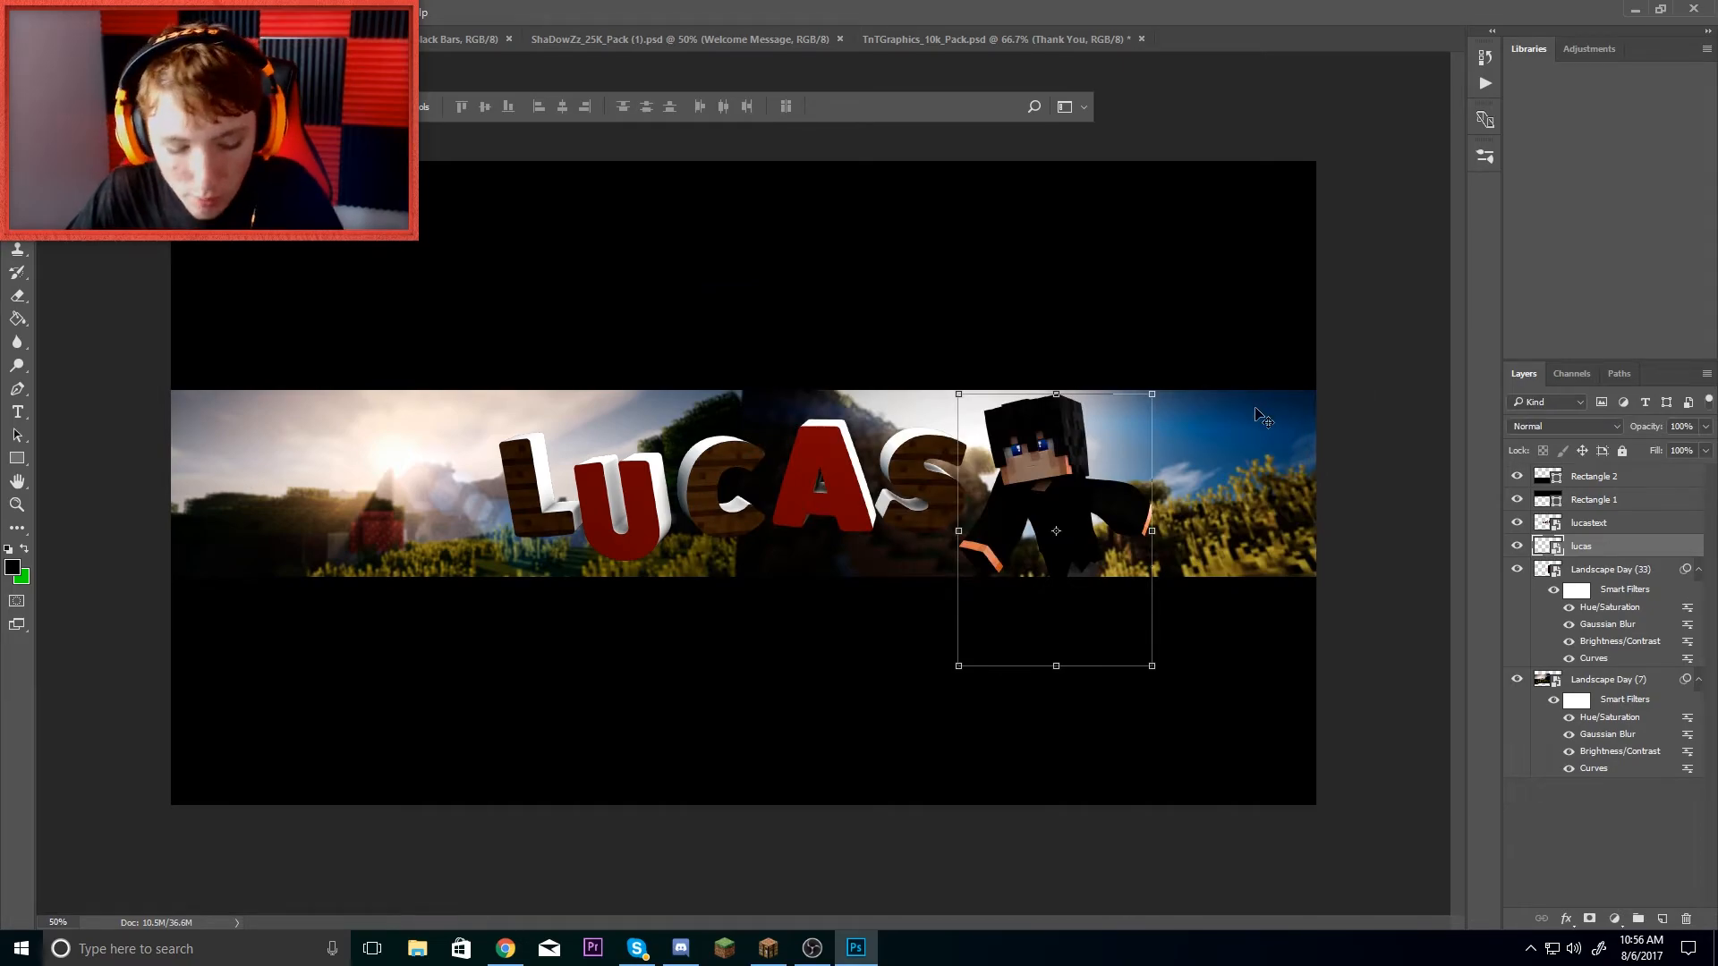
# - Enable Gradient Overlay on the lucas layer and add a red Color Overlay with Overlay blending at 5% opacity
pyautogui.rightClick(1606, 556)
pyautogui.click(1507, 143)
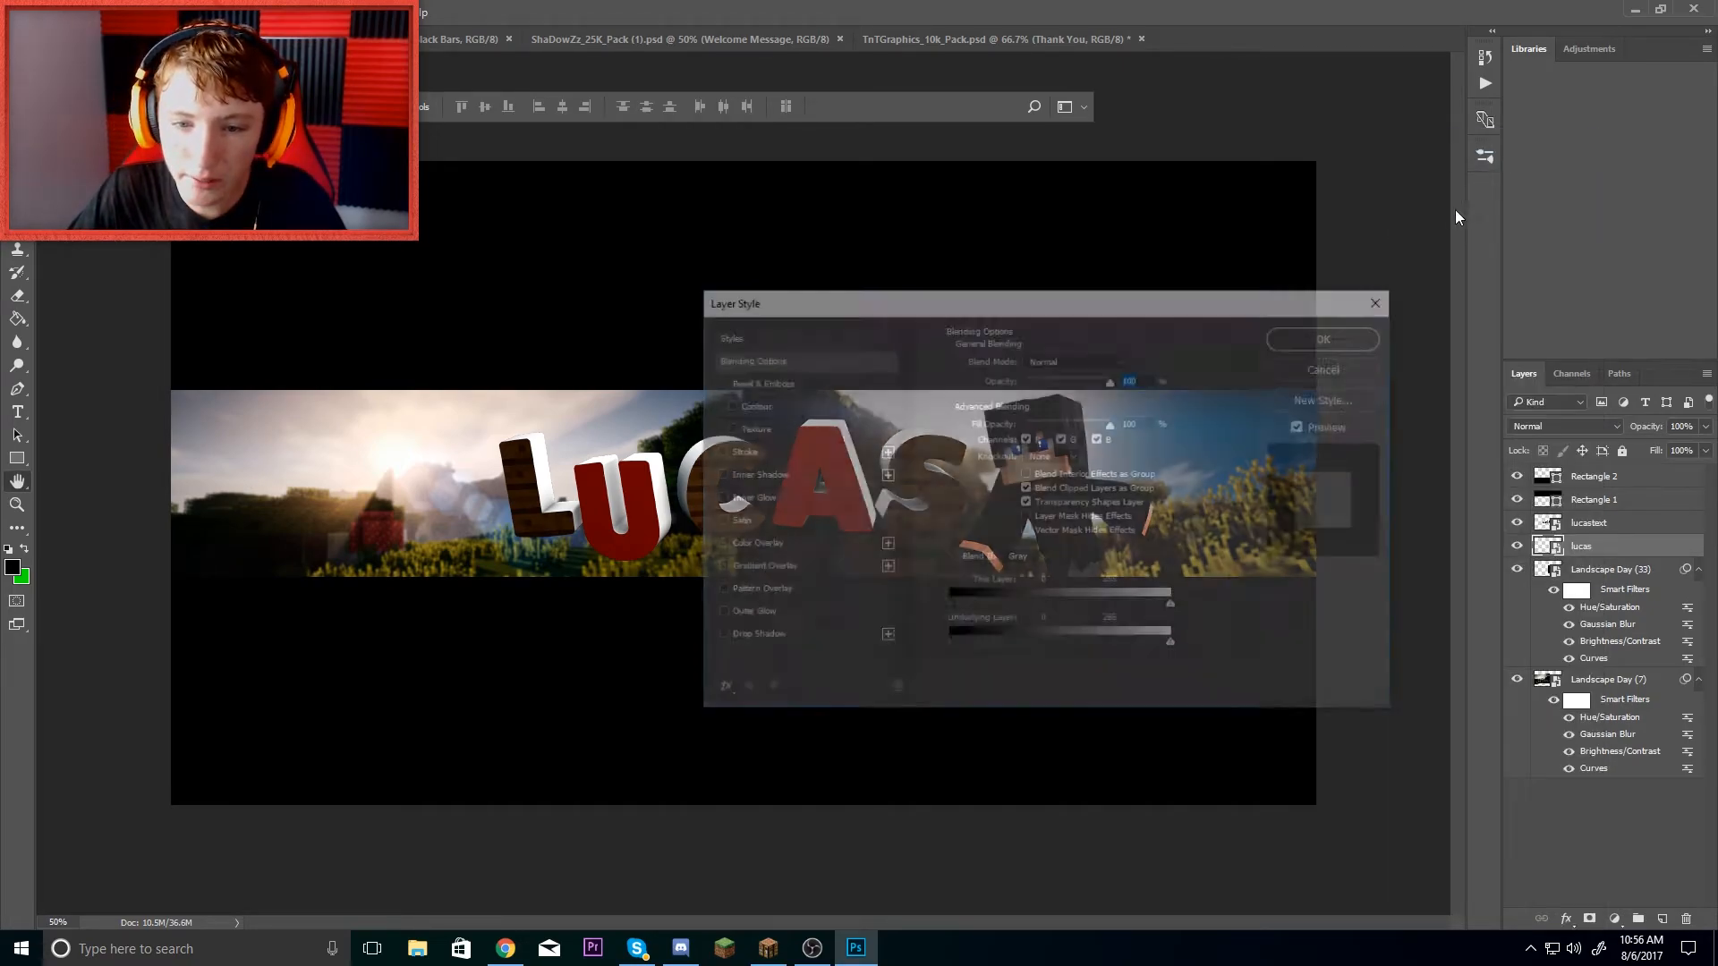
pyautogui.moveTo(1154, 308); pyautogui.dragTo(1580, 259)
pyautogui.click(1146, 518)
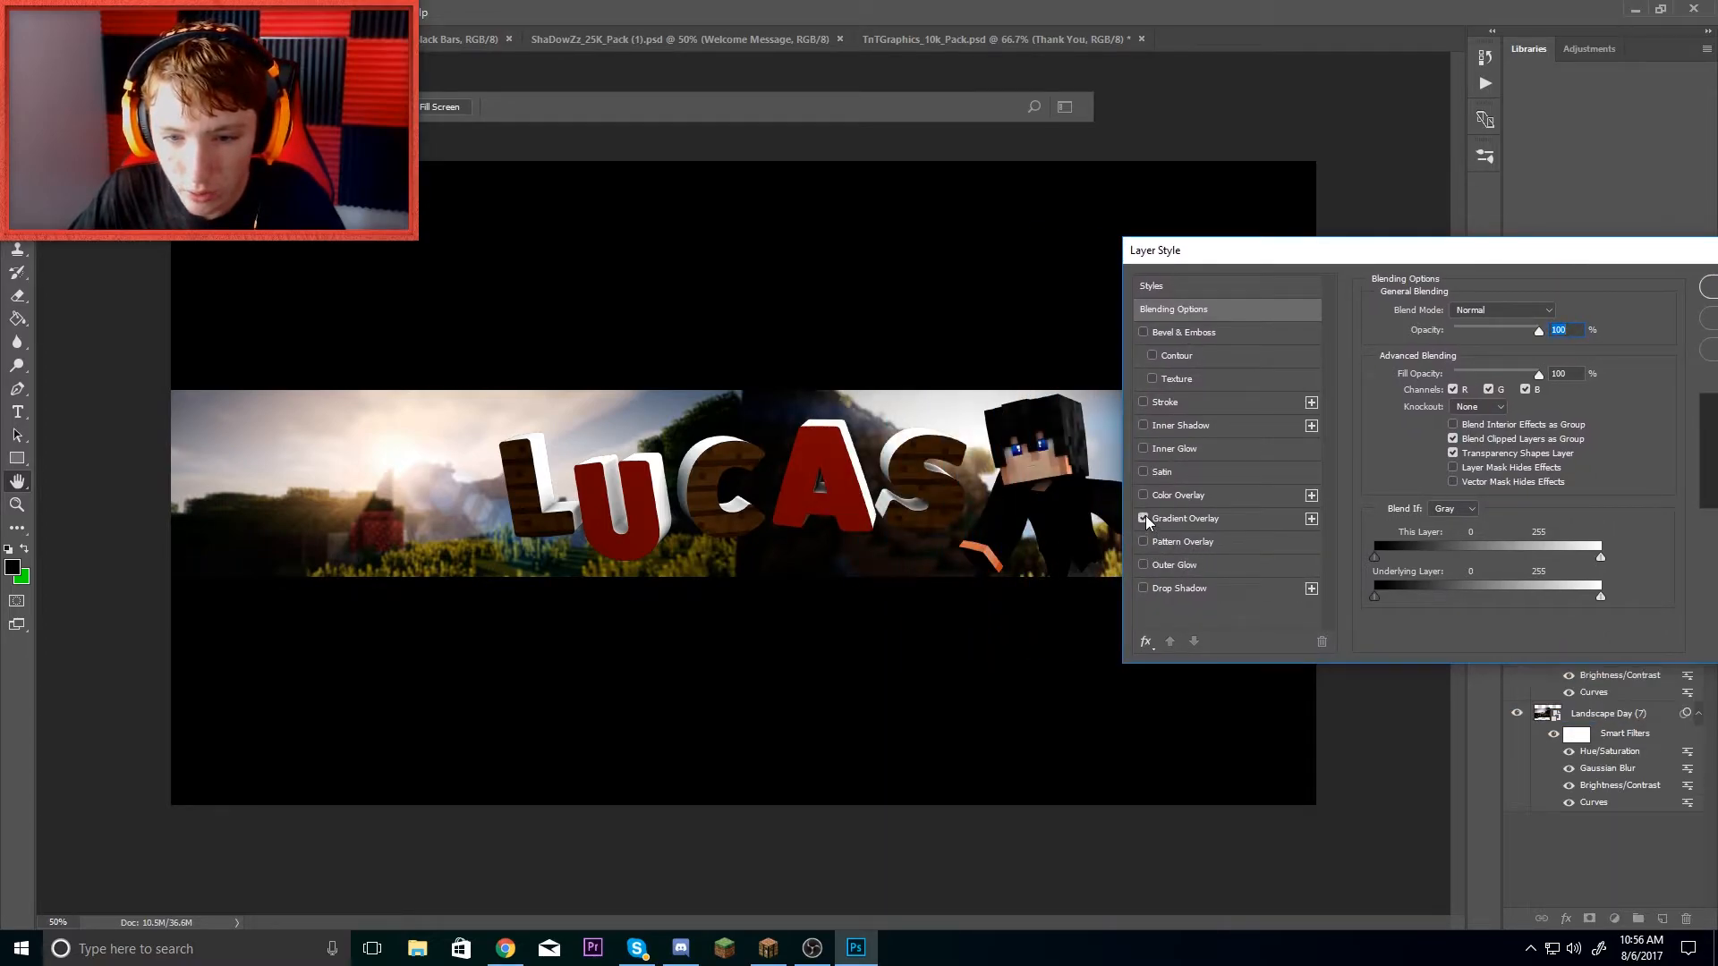
pyautogui.click(1145, 497)
pyautogui.click(1172, 495)
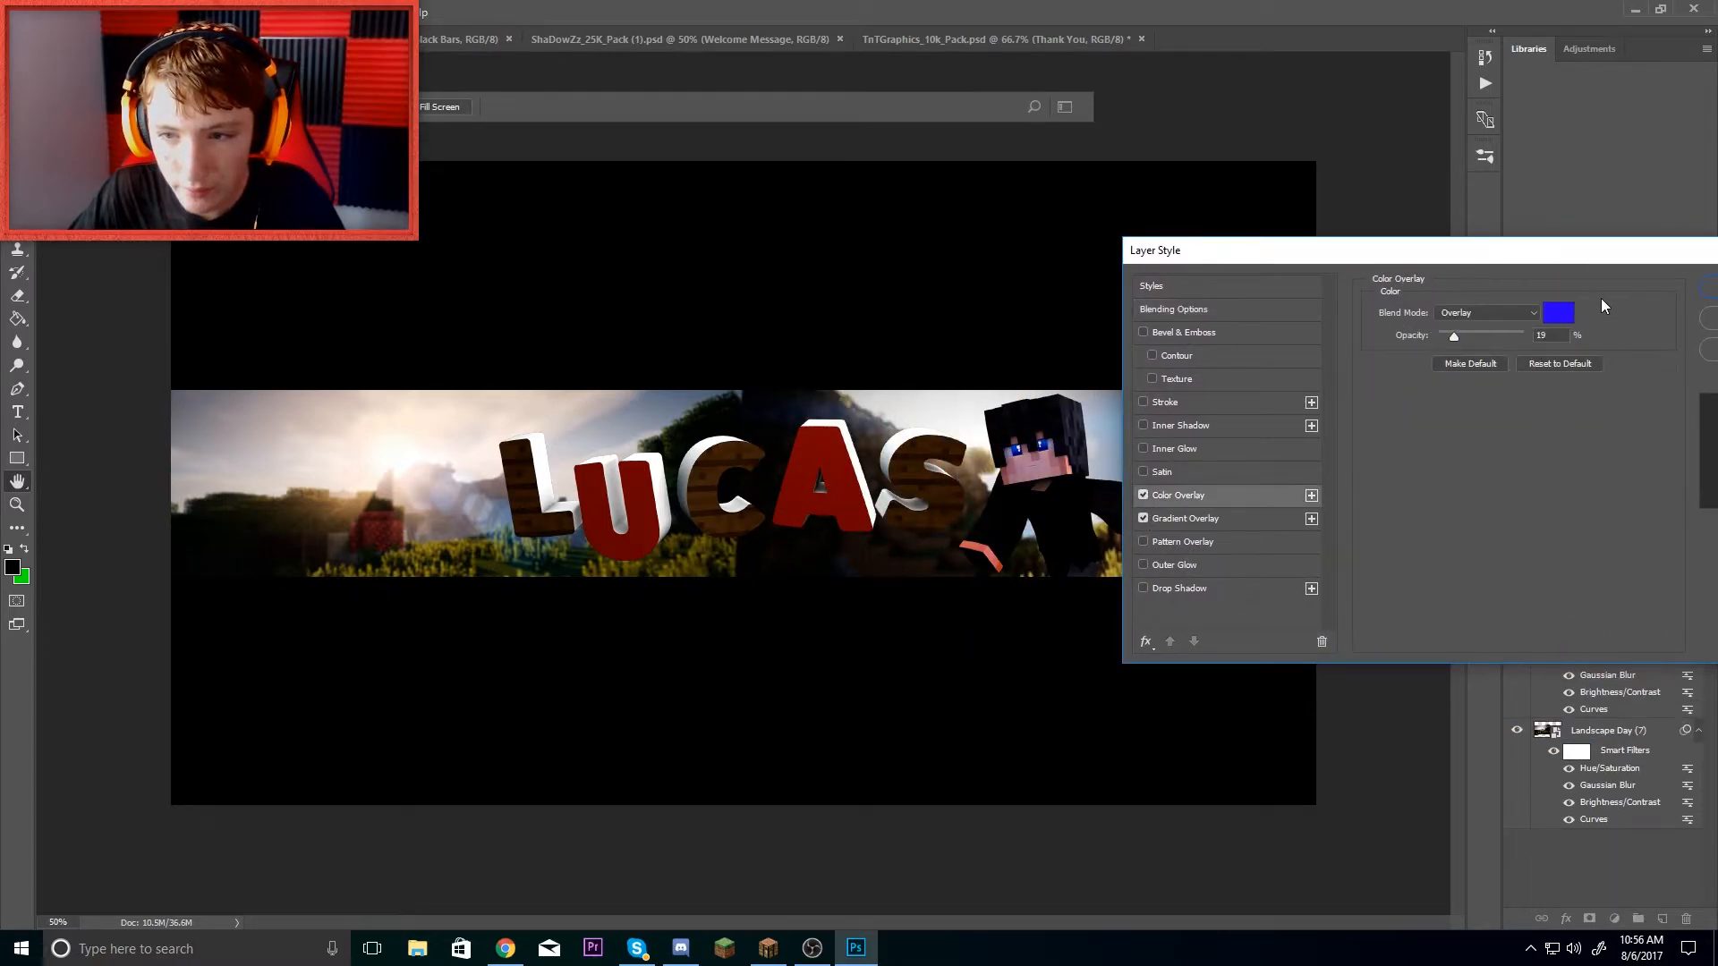
pyautogui.click(1559, 312)
pyautogui.moveTo(865, 287); pyautogui.dragTo(874, 250)
pyautogui.click(1036, 239)
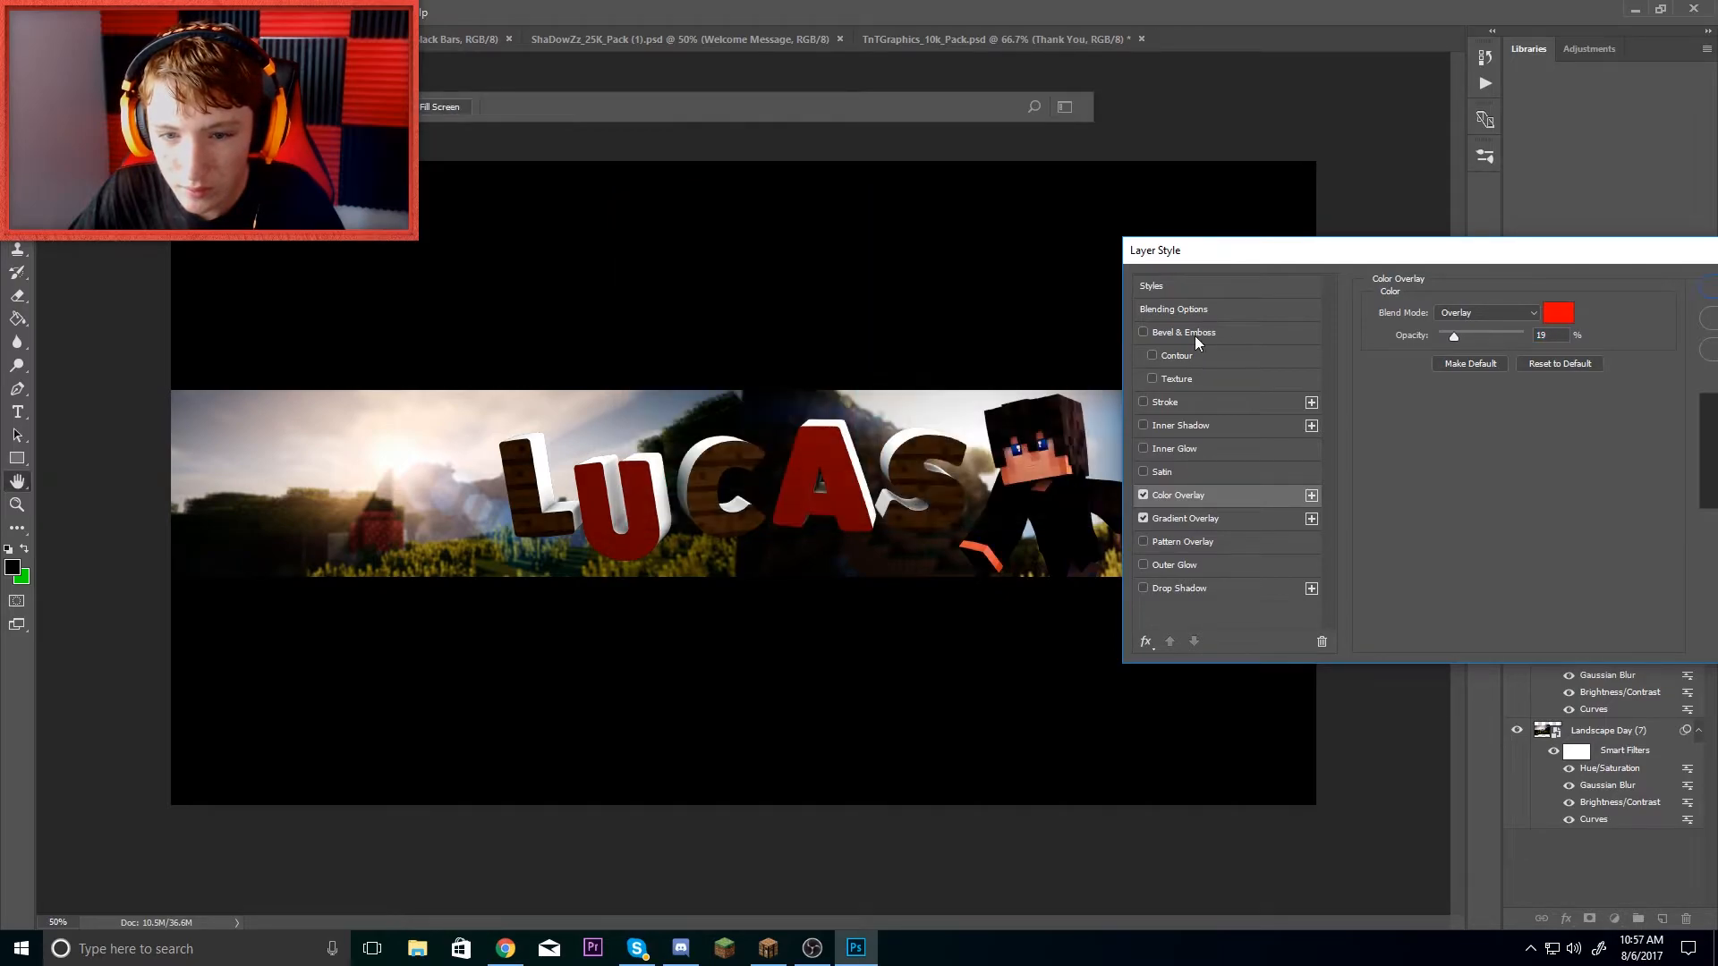
pyautogui.moveTo(1447, 330); pyautogui.dragTo(1443, 329)
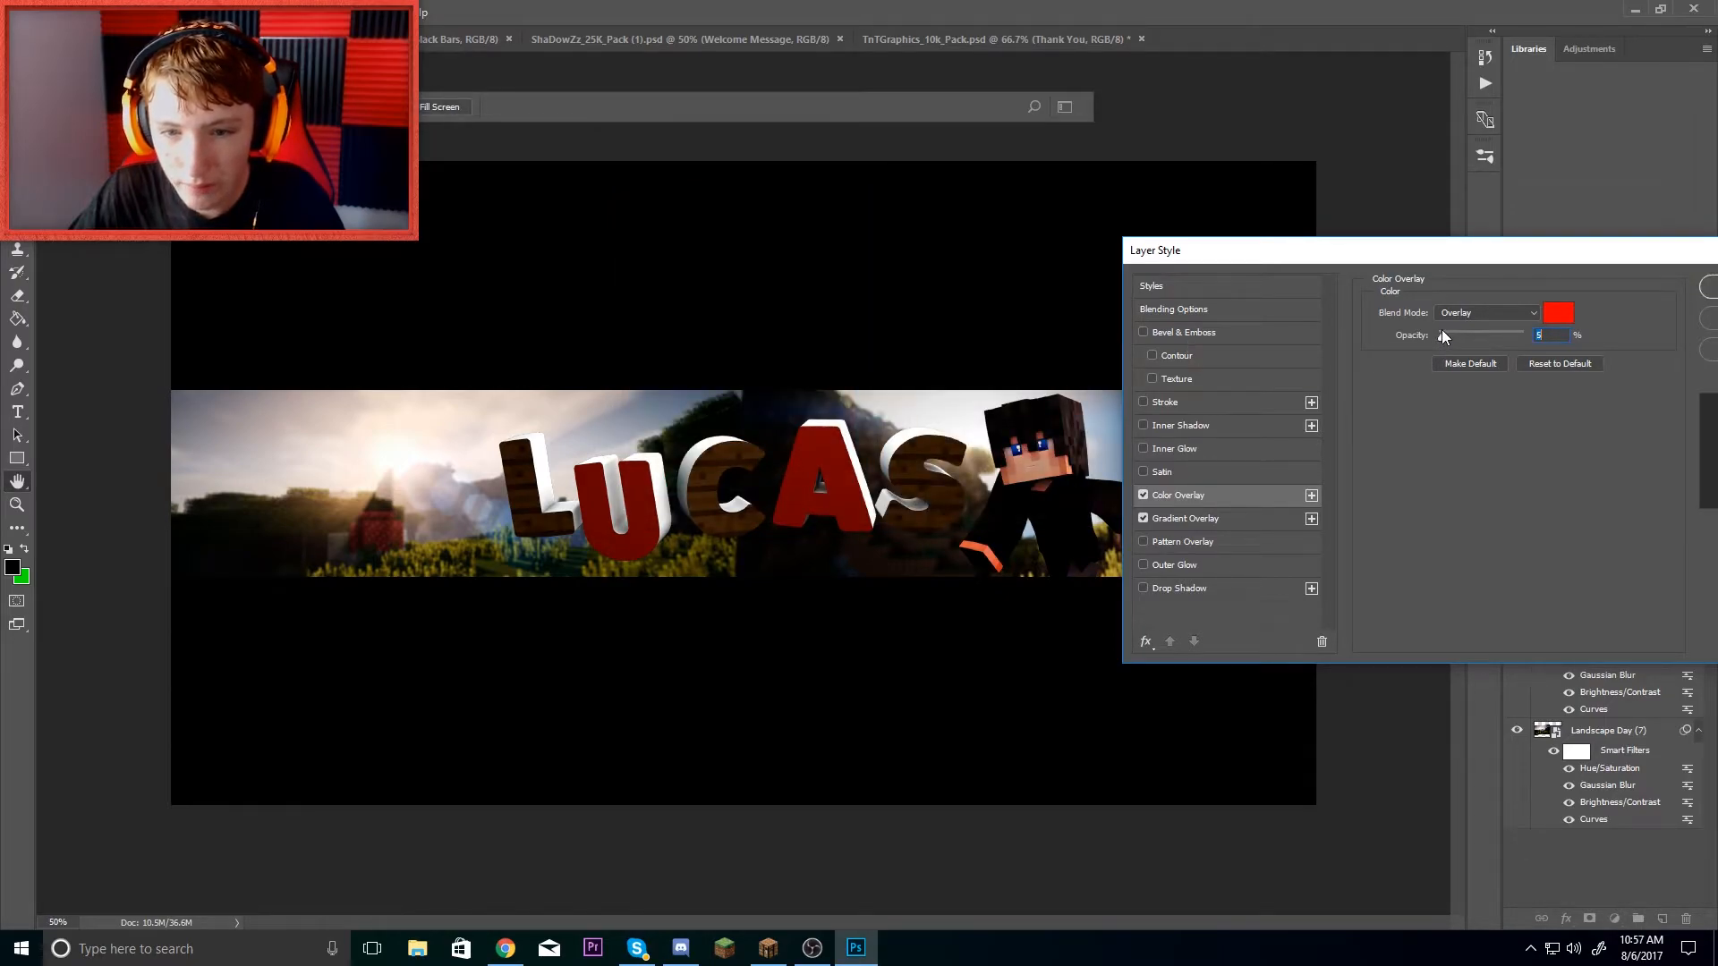
# - Add a white (ffffff) Satin effect to the lucas layer with Overlay blending at 34% opacity
pyautogui.click(1143, 472)
pyautogui.click(1559, 312)
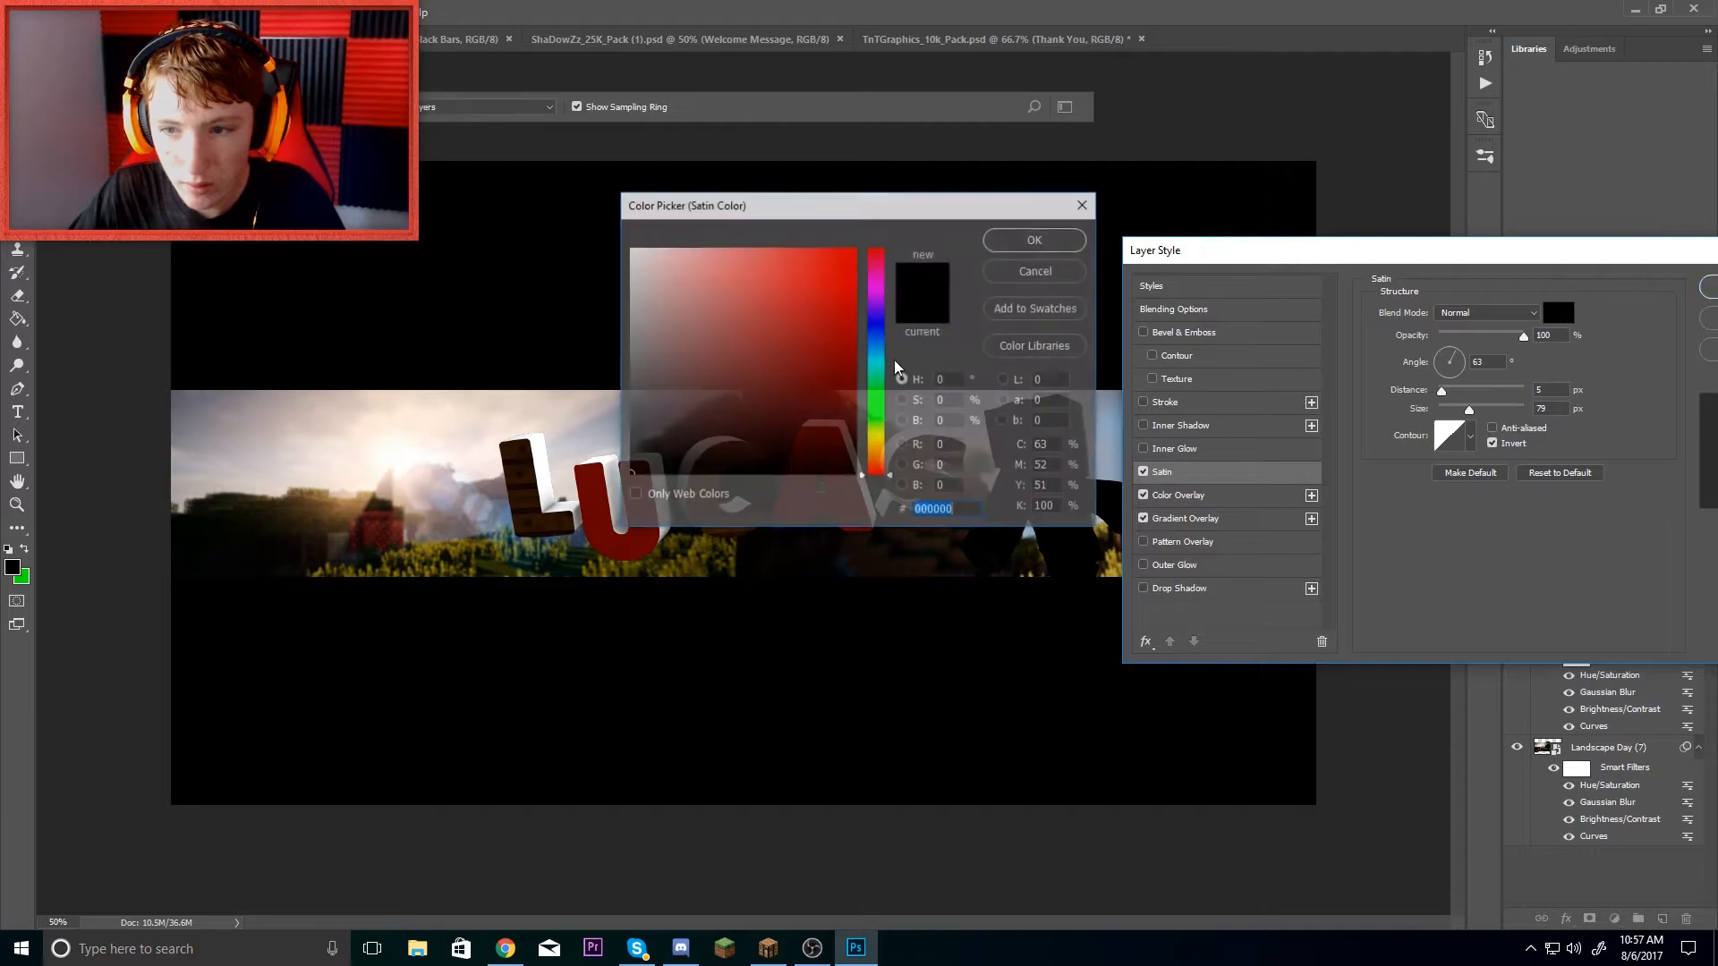
pyautogui.write('ffffff')
pyautogui.click(1062, 244)
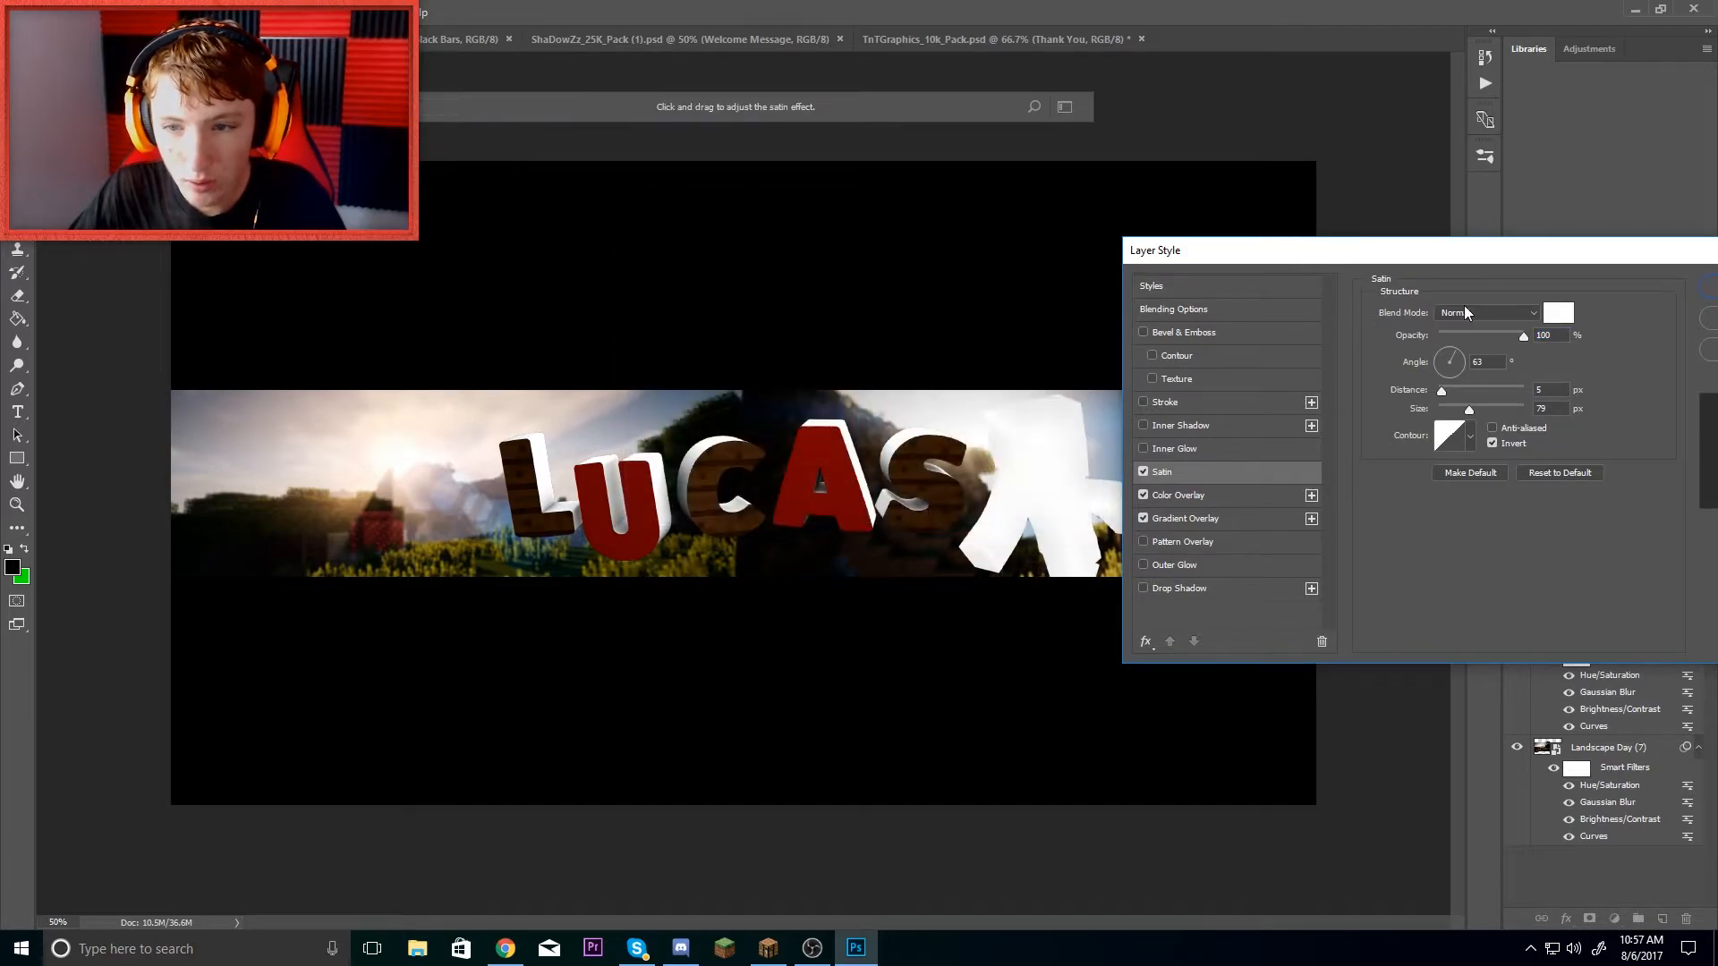
pyautogui.click(1486, 312)
pyautogui.click(1487, 490)
pyautogui.moveTo(1521, 344); pyautogui.dragTo(1467, 341)
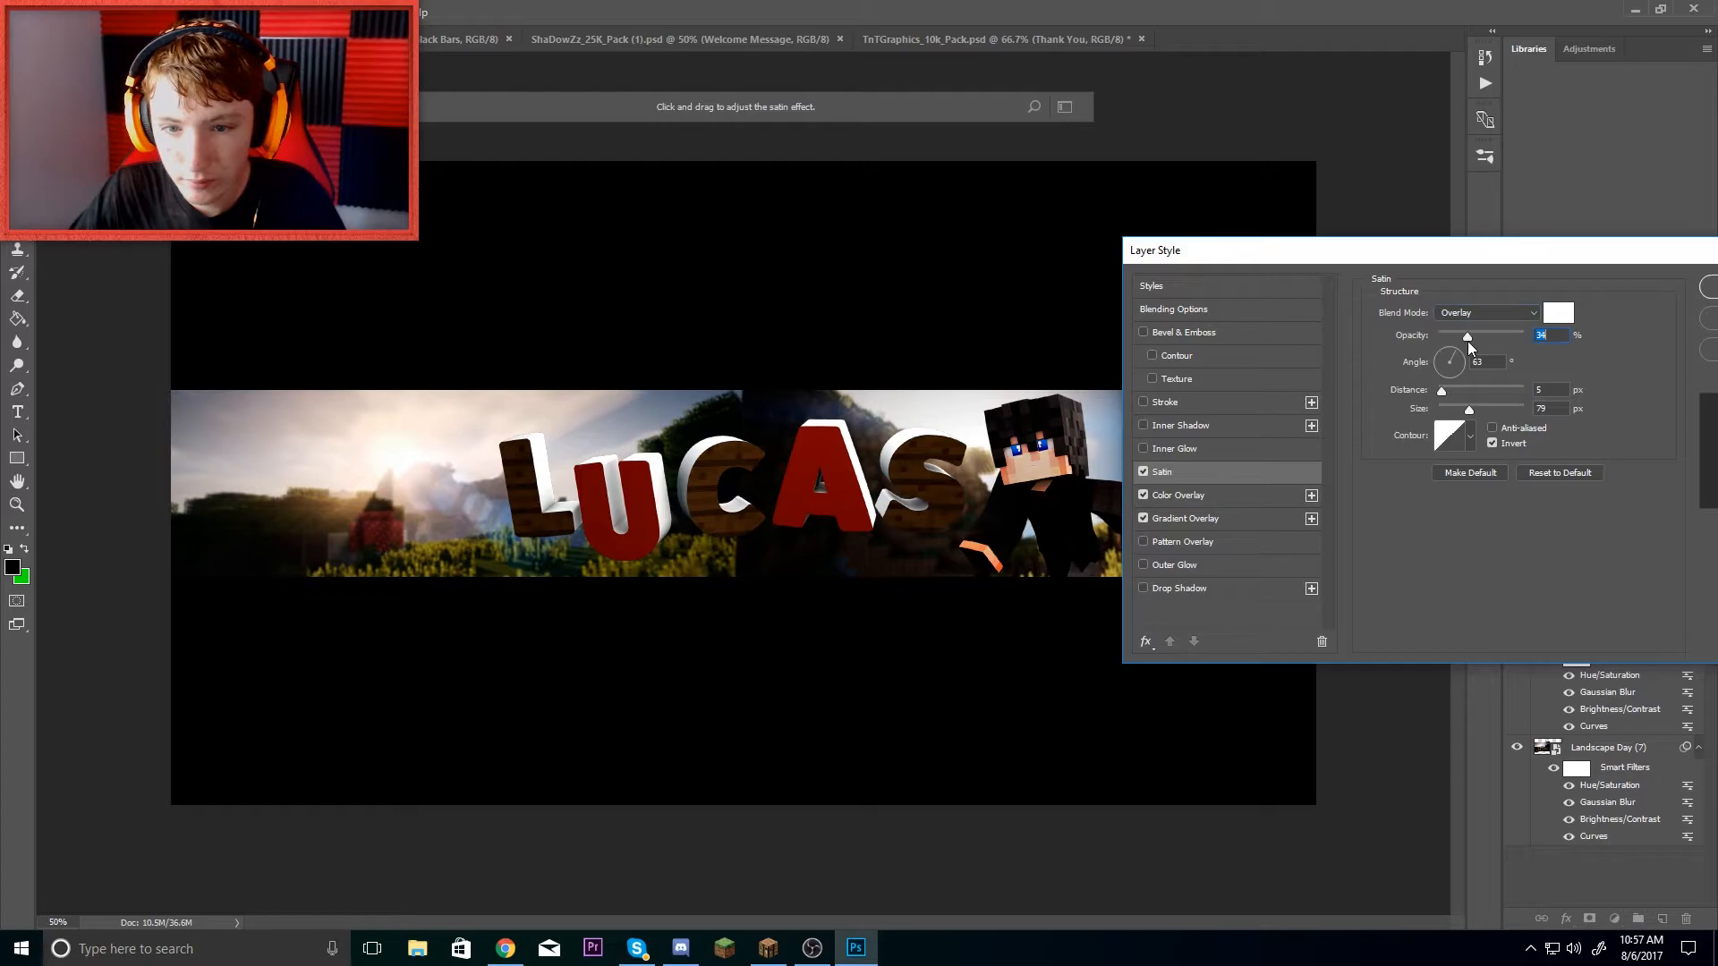
# - Add a 24 px Inner Glow and a Drop Shadow to the lucas layer and apply the layer style
pyautogui.click(1144, 449)
pyautogui.moveTo(1451, 480); pyautogui.dragTo(1455, 481)
pyautogui.click(1138, 593)
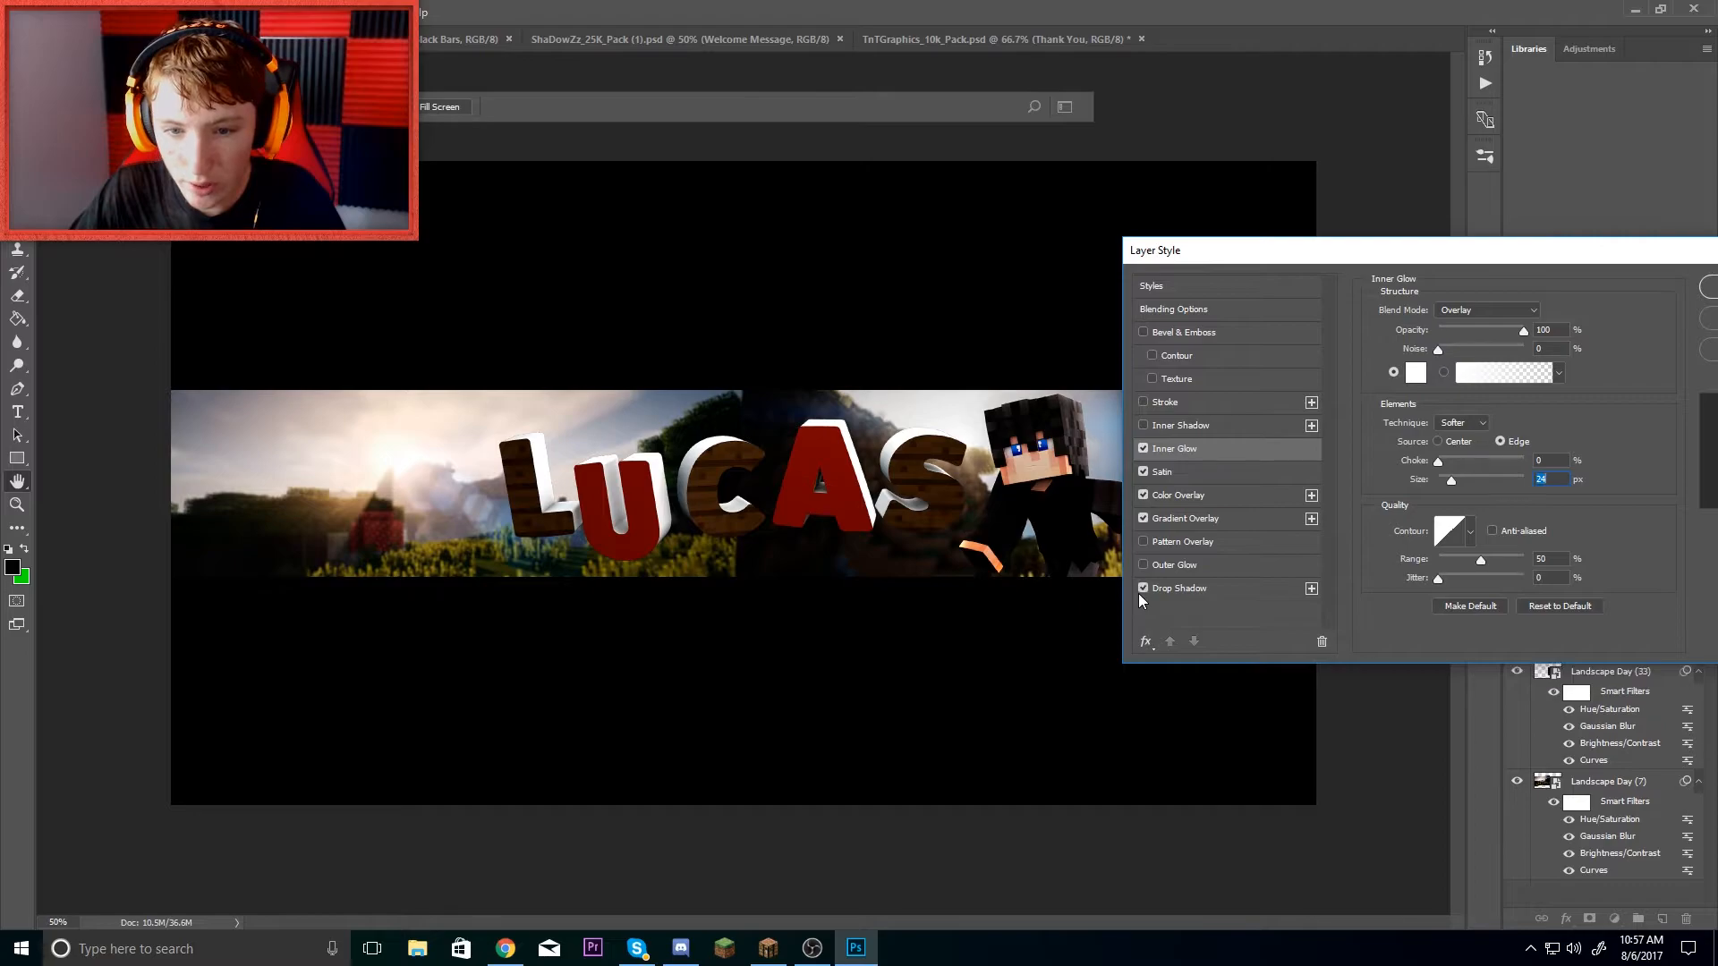
pyautogui.moveTo(1458, 255); pyautogui.dragTo(959, 226)
pyautogui.click(1257, 259)
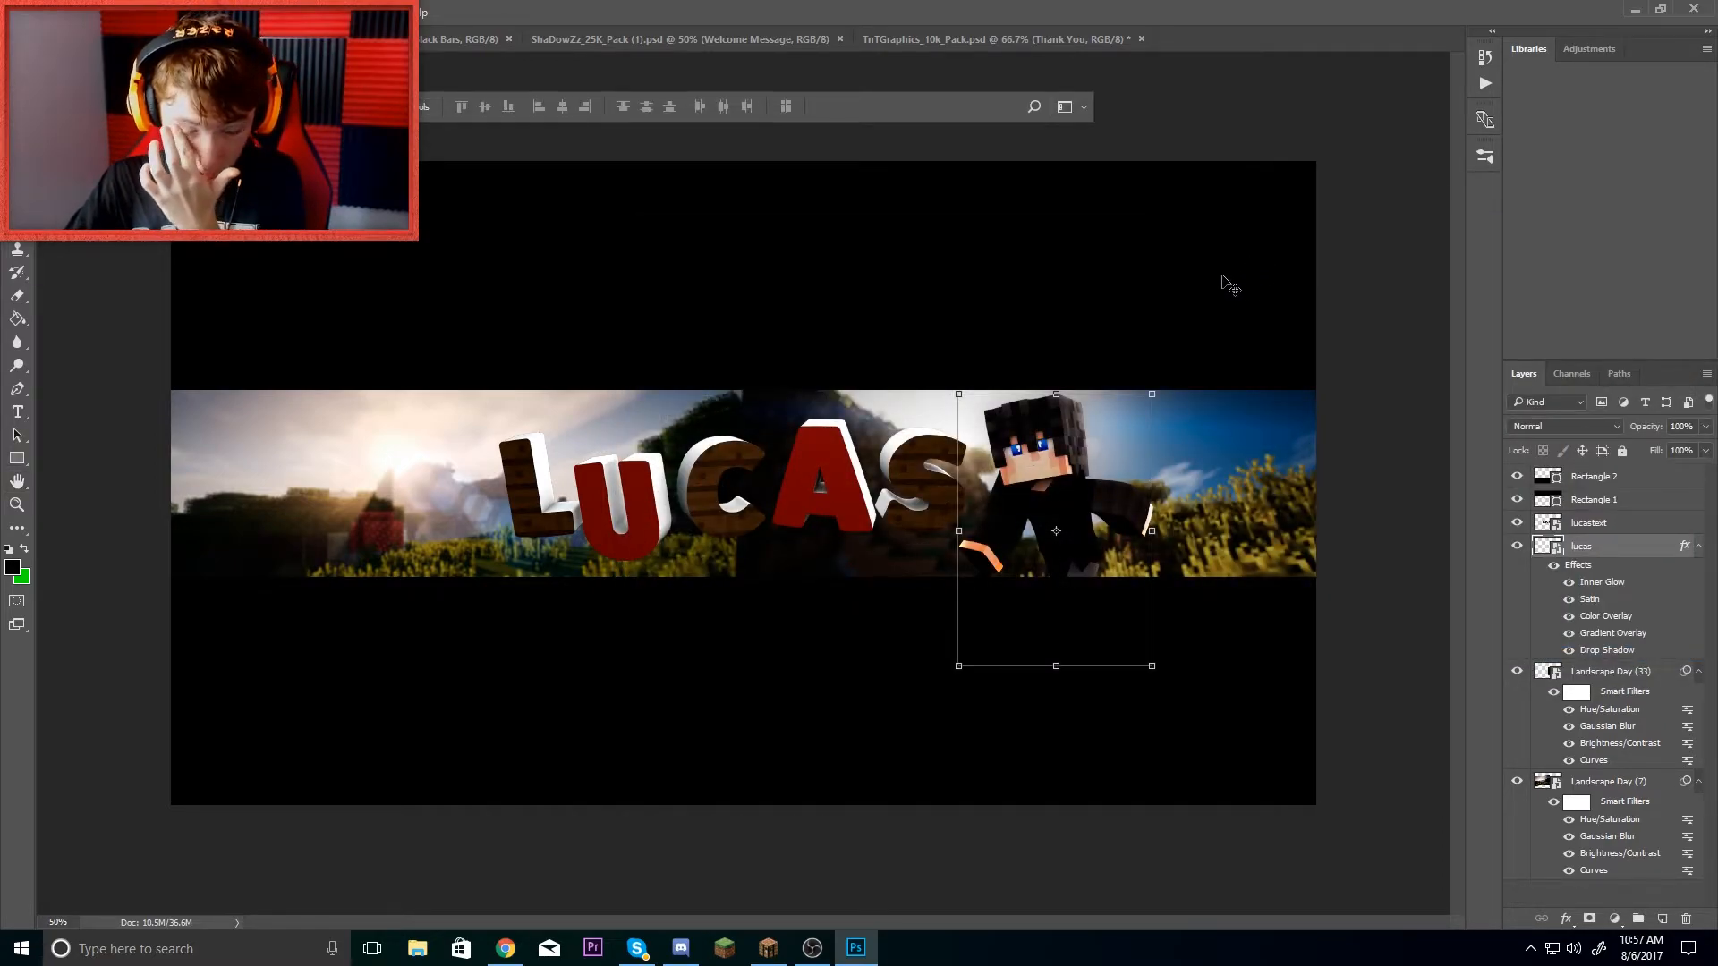
# - Open the Liquify filter on the lucas layer, try warping the character's head, and undo that stroke
pyautogui.click(285, 12)
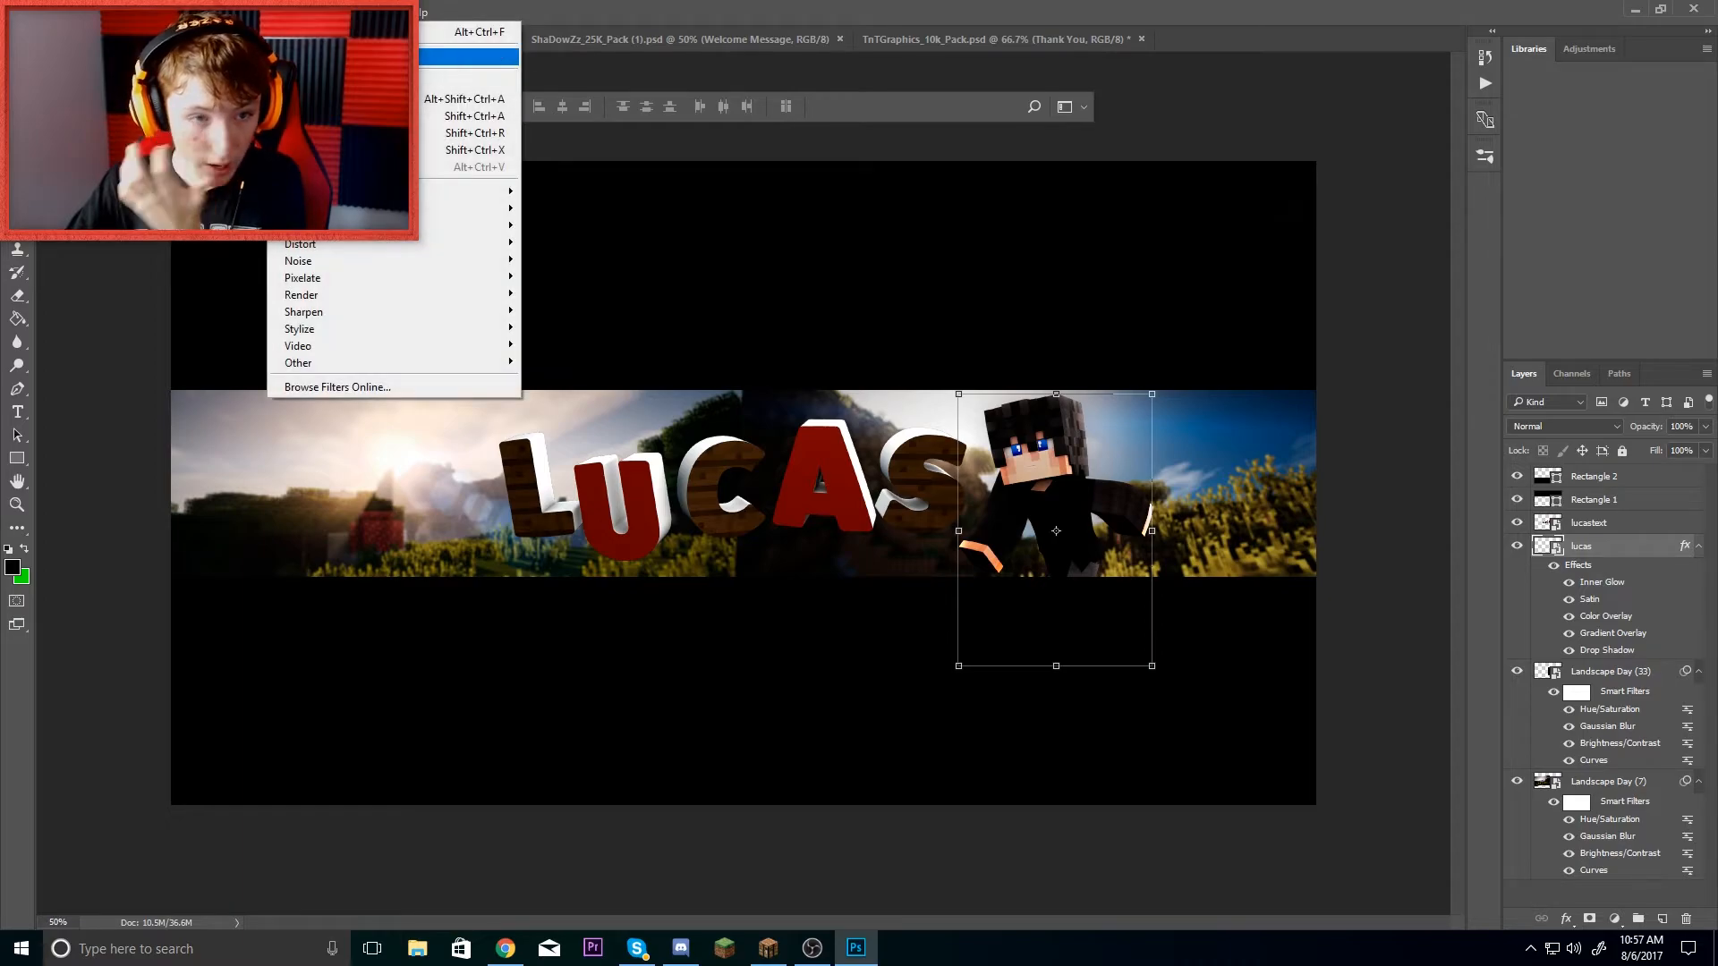
pyautogui.click(343, 149)
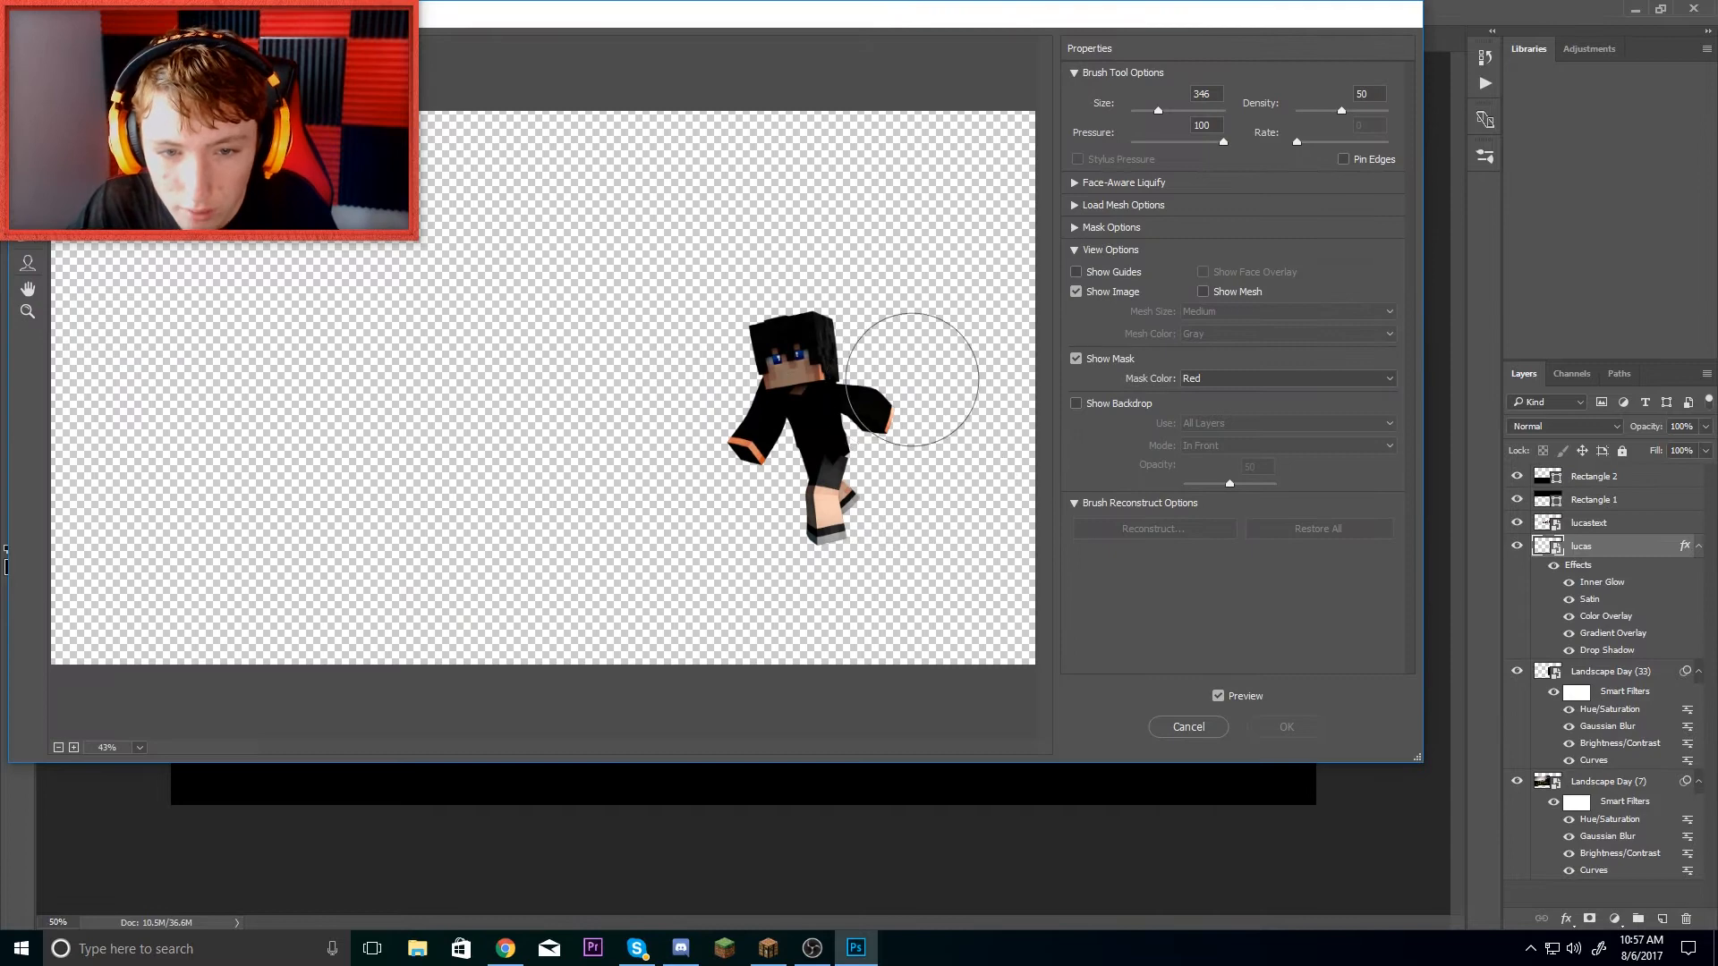
pyautogui.moveTo(788, 334); pyautogui.dragTo(752, 346)
pyautogui.hotkey('ctrl', 'z')
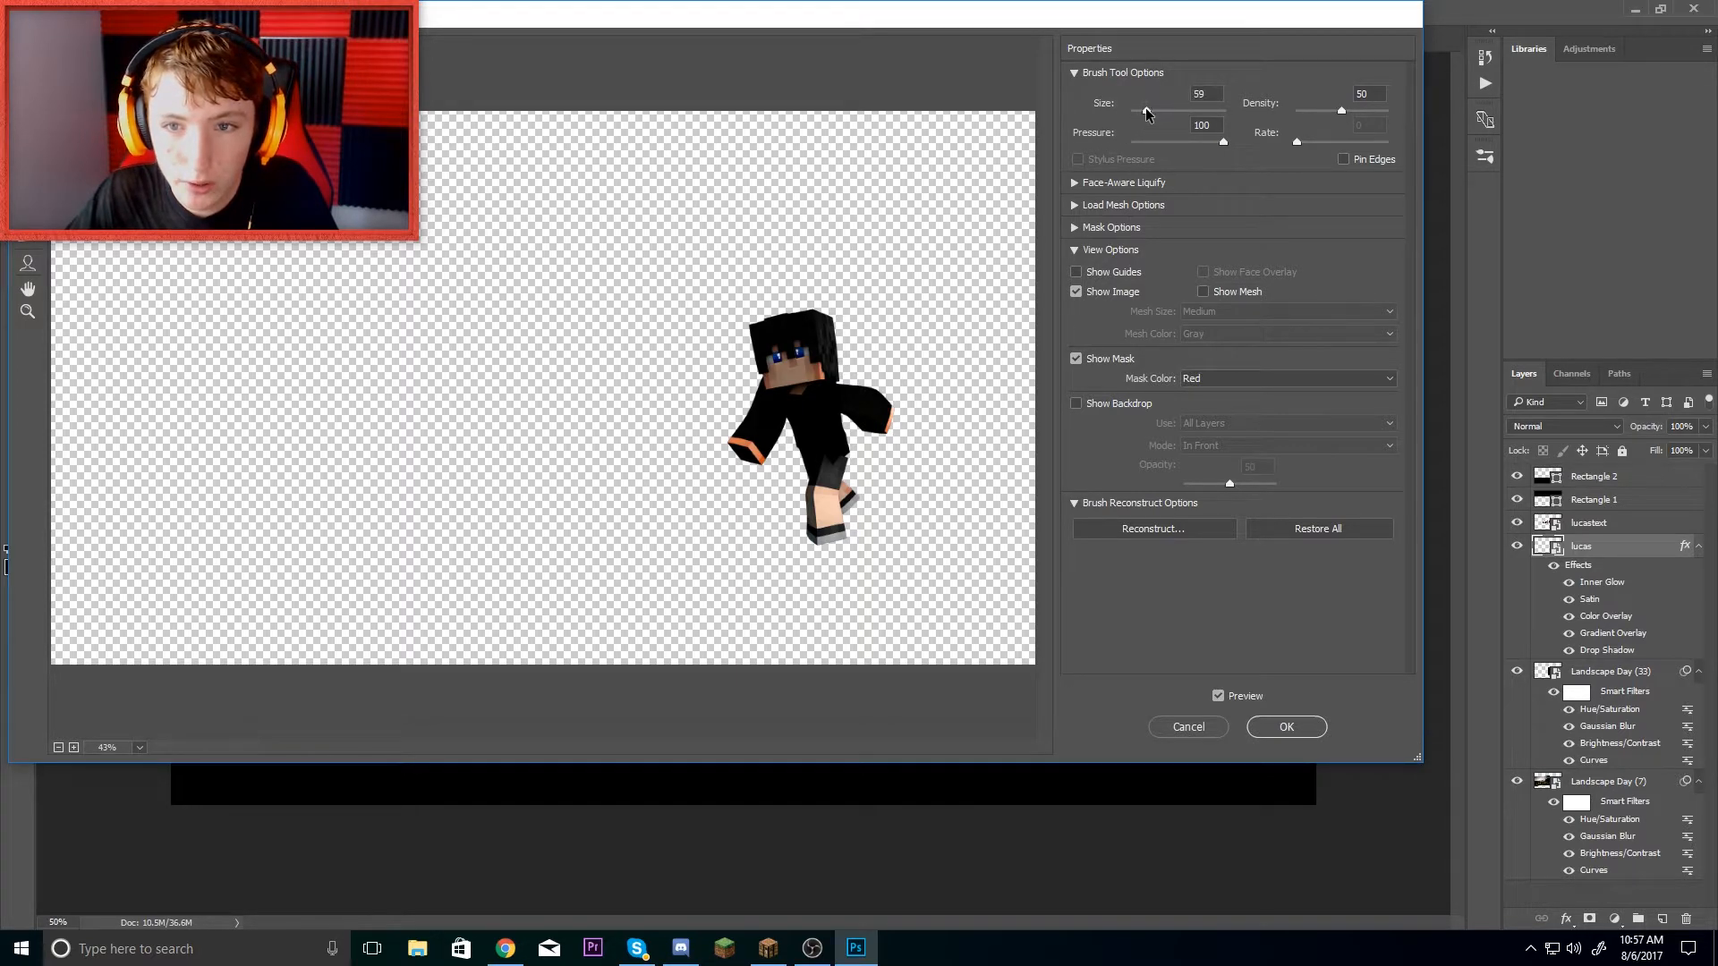
# - Reshape the character's sleeves and hair in Liquify with a brush size of 59, and apply the filter
pyautogui.scroll(5, 829, 456)
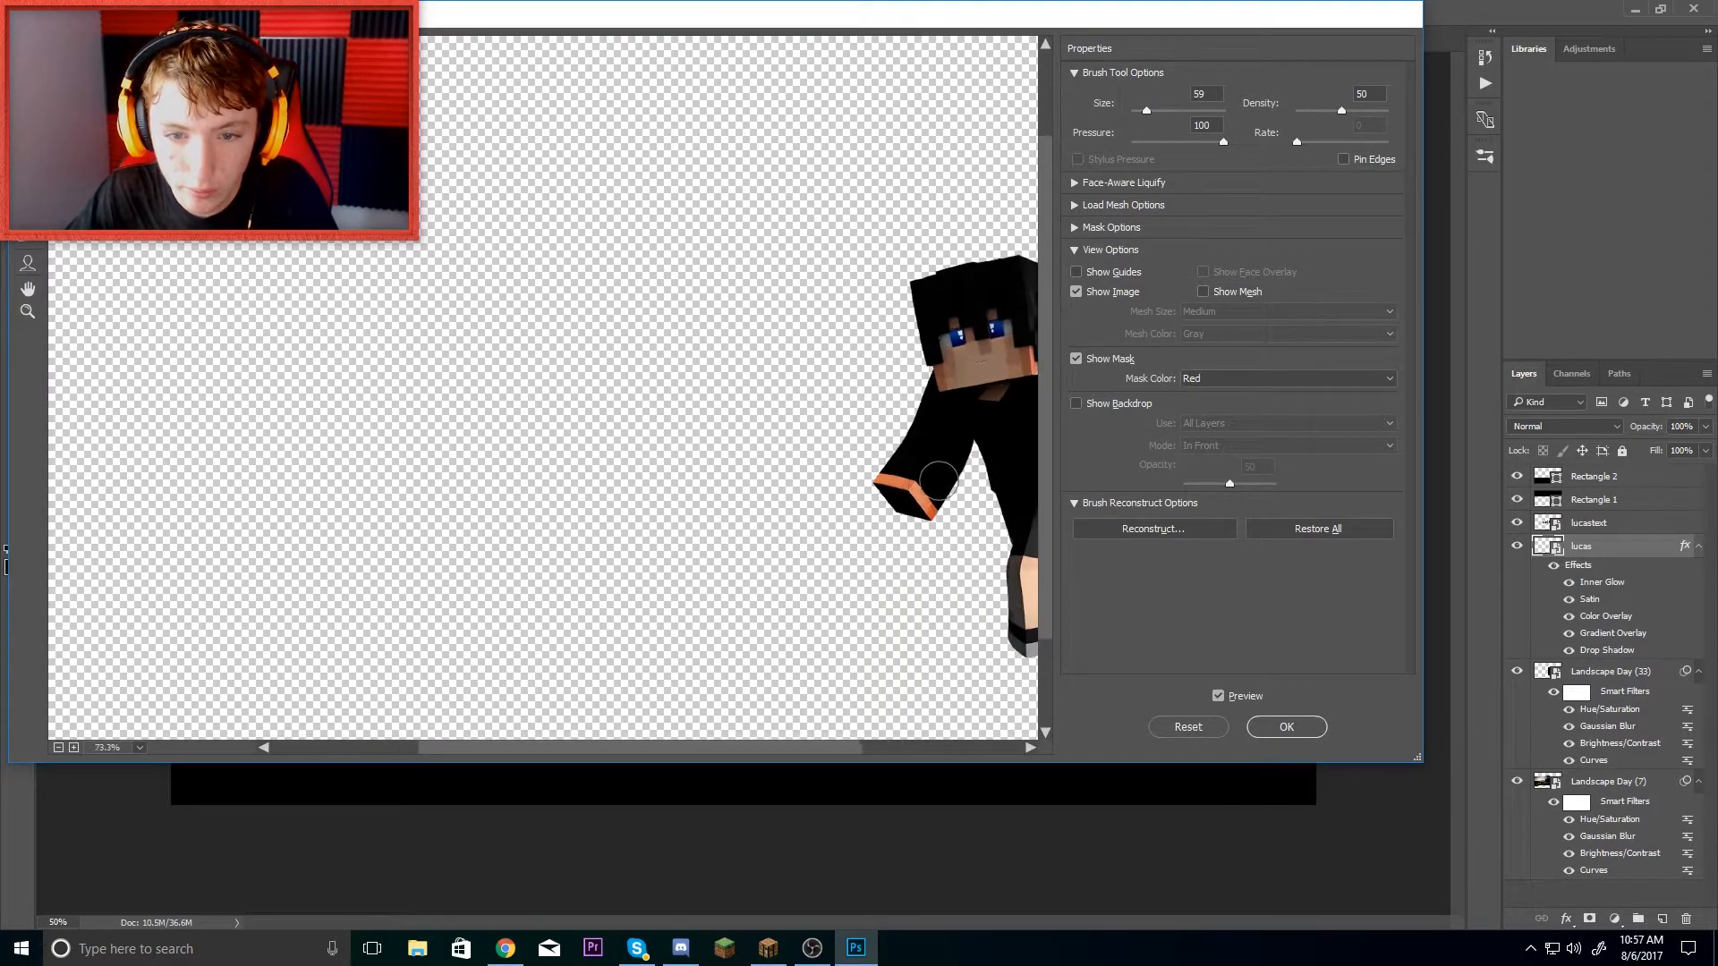
pyautogui.moveTo(825, 753); pyautogui.dragTo(959, 754)
pyautogui.scroll(5, 851, 468)
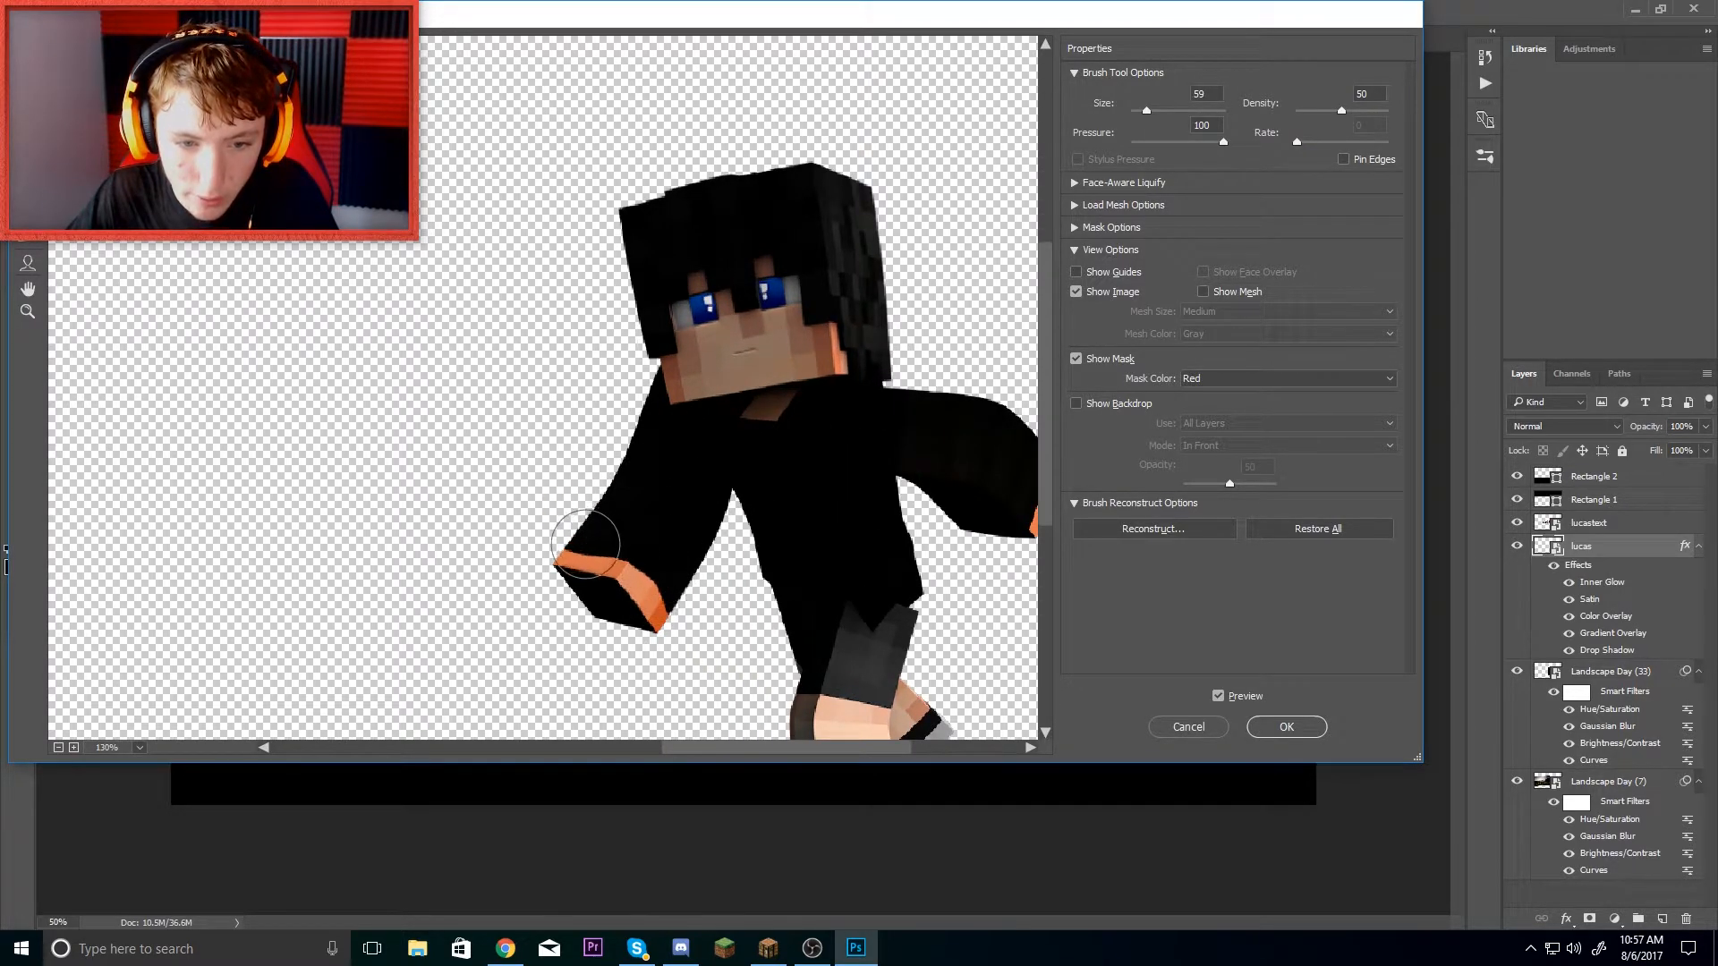
pyautogui.moveTo(661, 750); pyautogui.dragTo(727, 751)
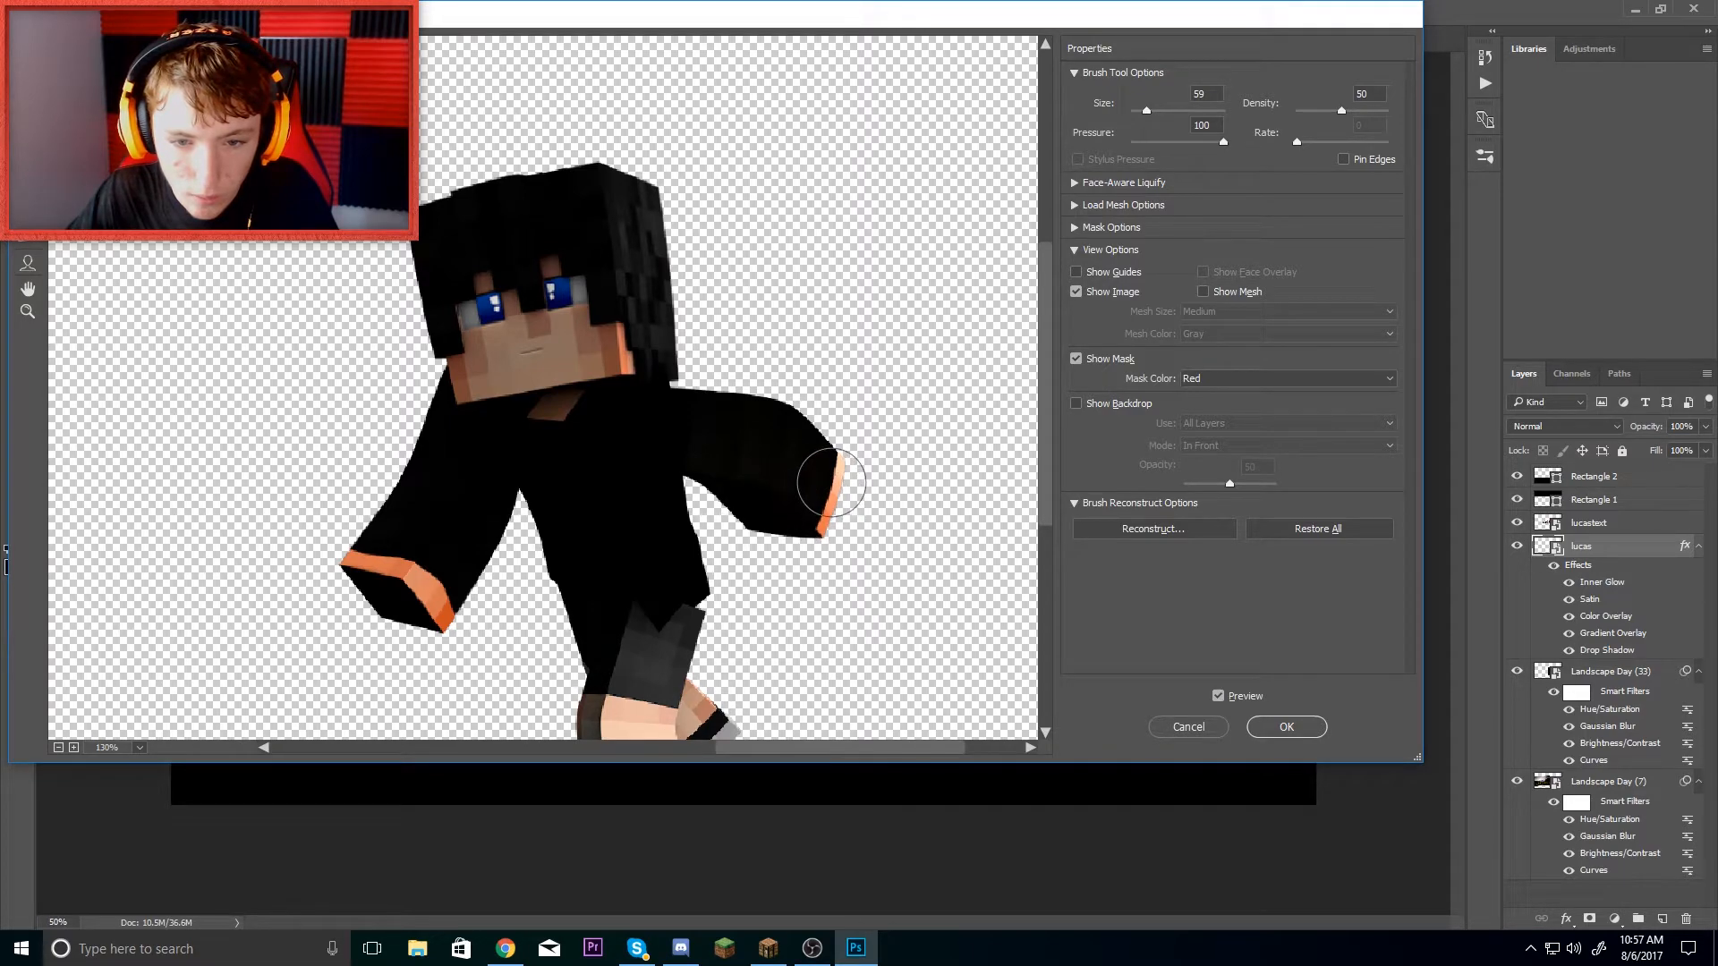
pyautogui.scroll(-4, 780, 664)
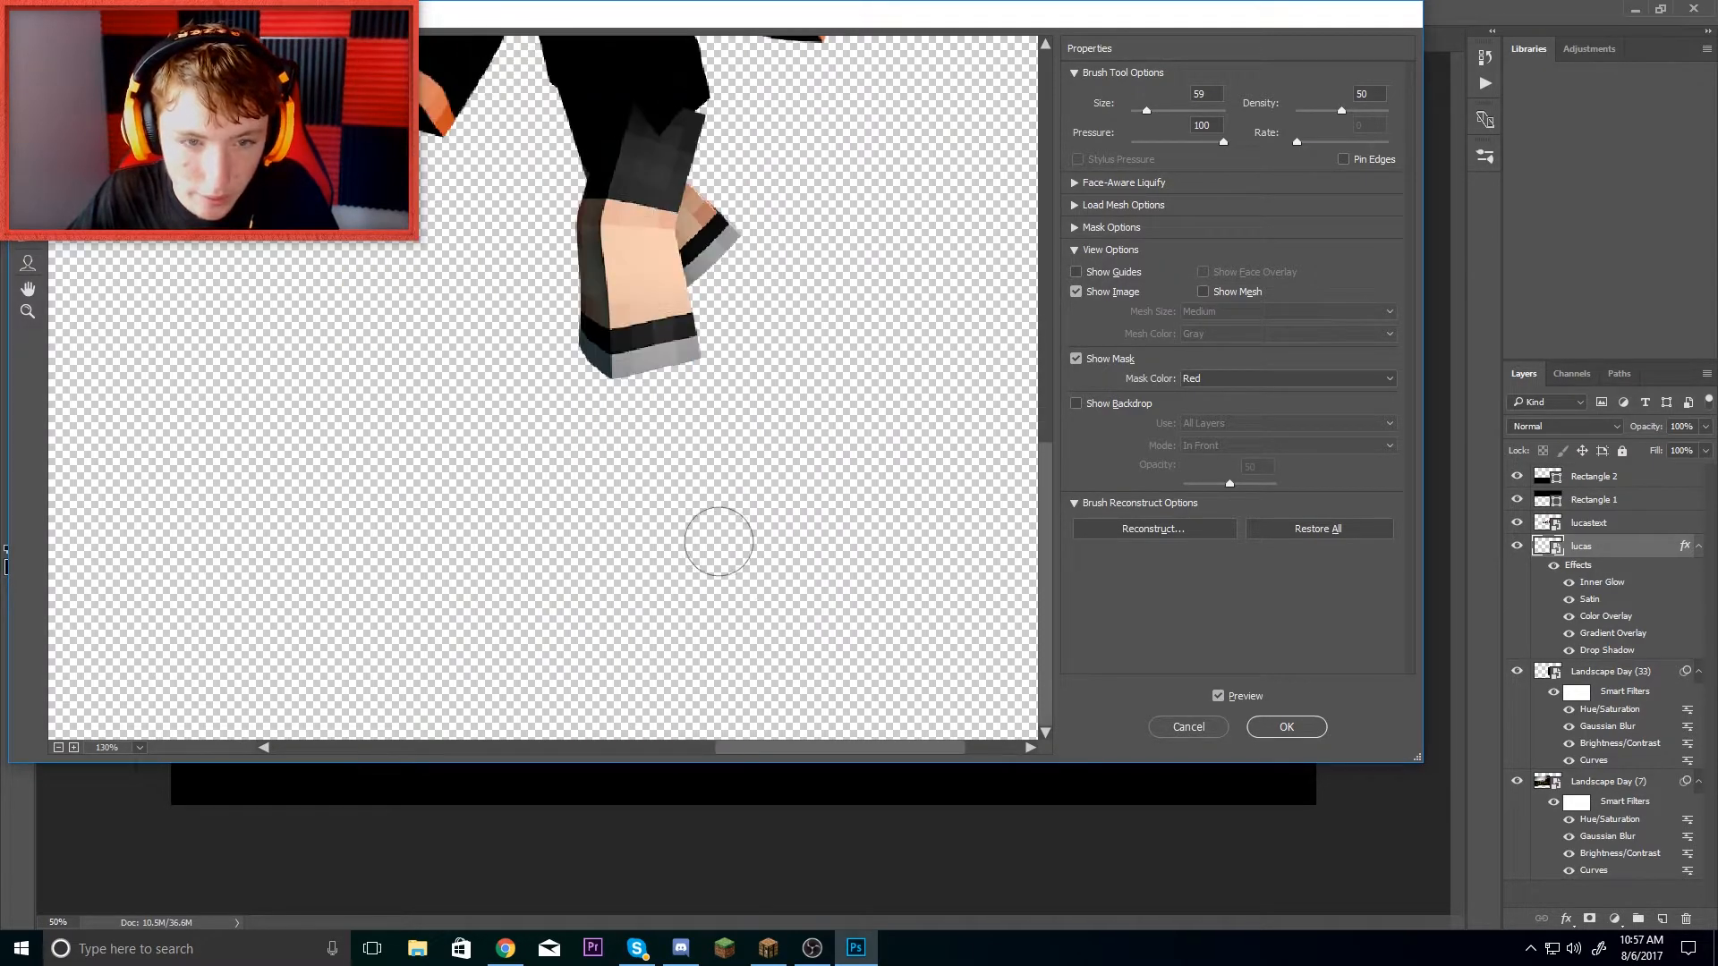
pyautogui.scroll(5, 729, 564)
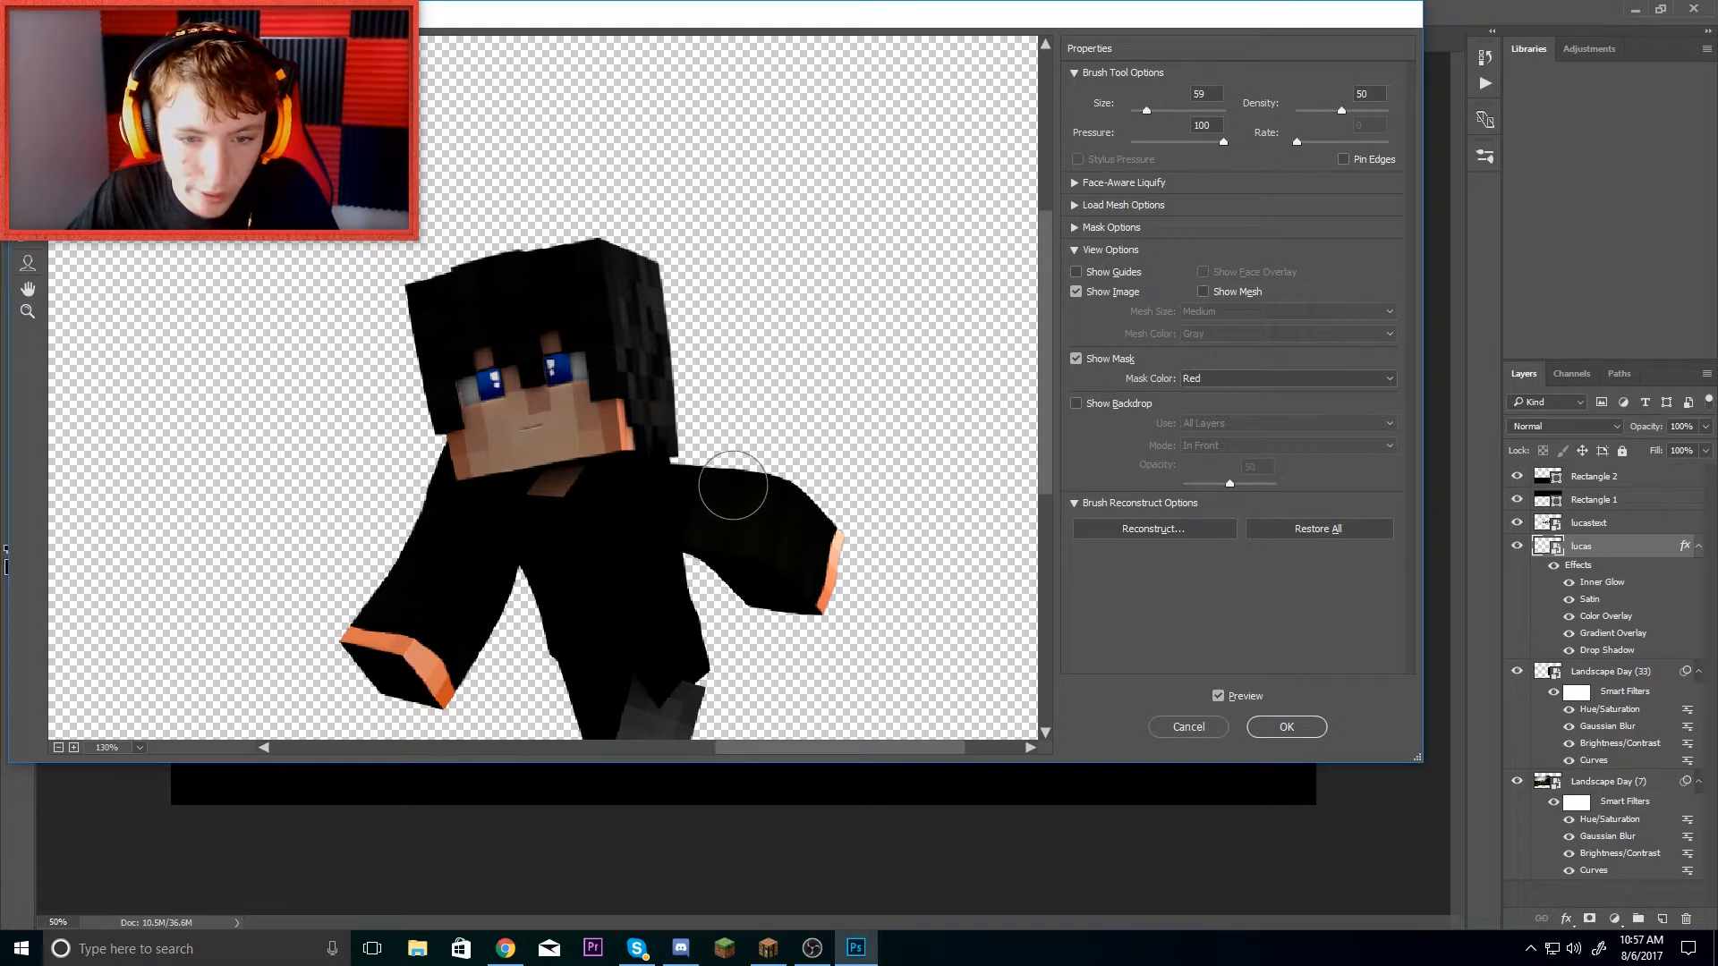
pyautogui.press('ctrl')
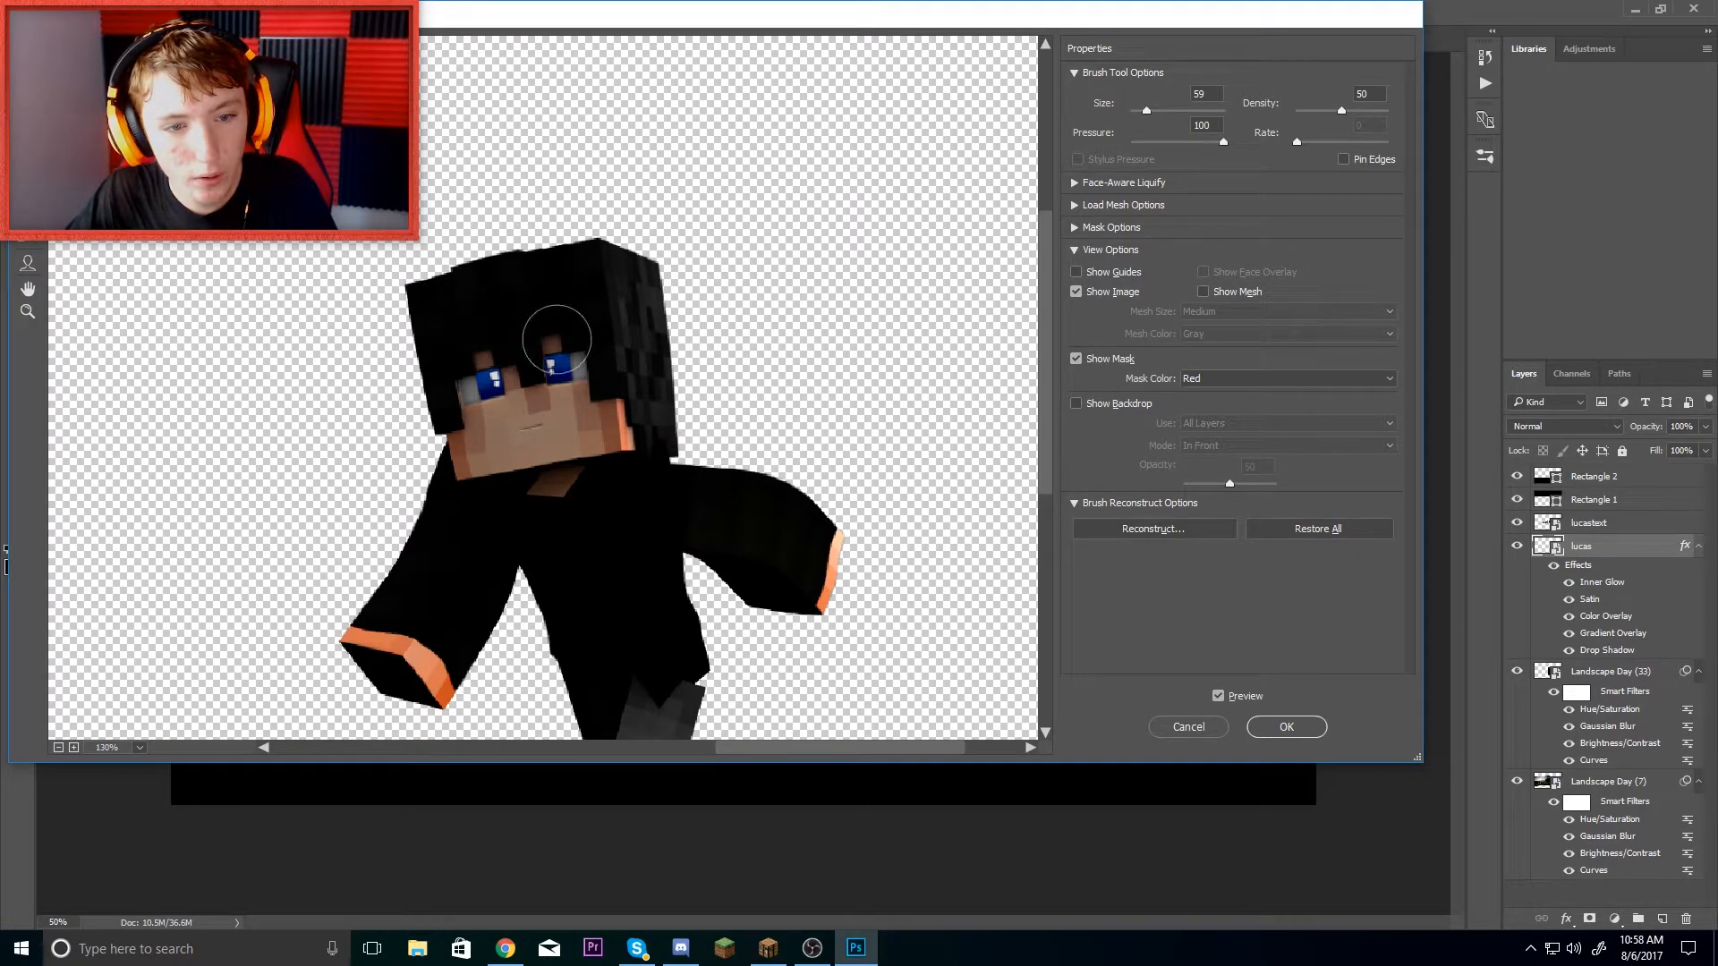
pyautogui.click(1286, 726)
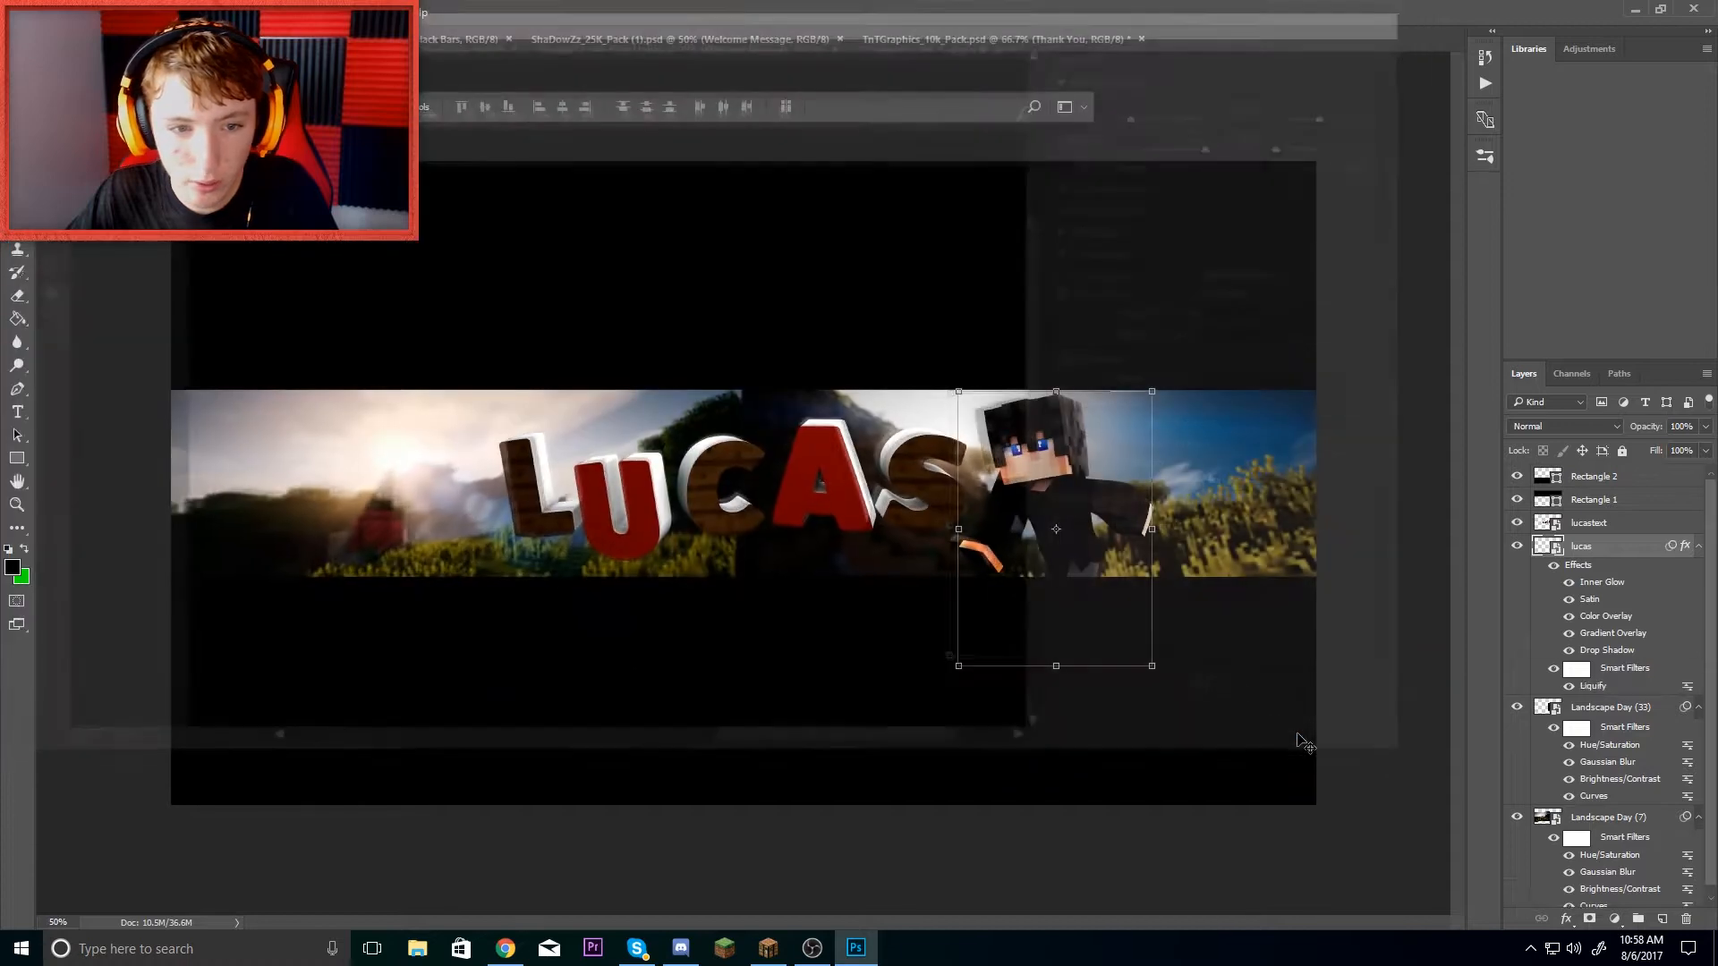
# - Duplicate the lucas layer as lucas copy
pyautogui.rightClick(1641, 550)
pyautogui.click(1521, 177)
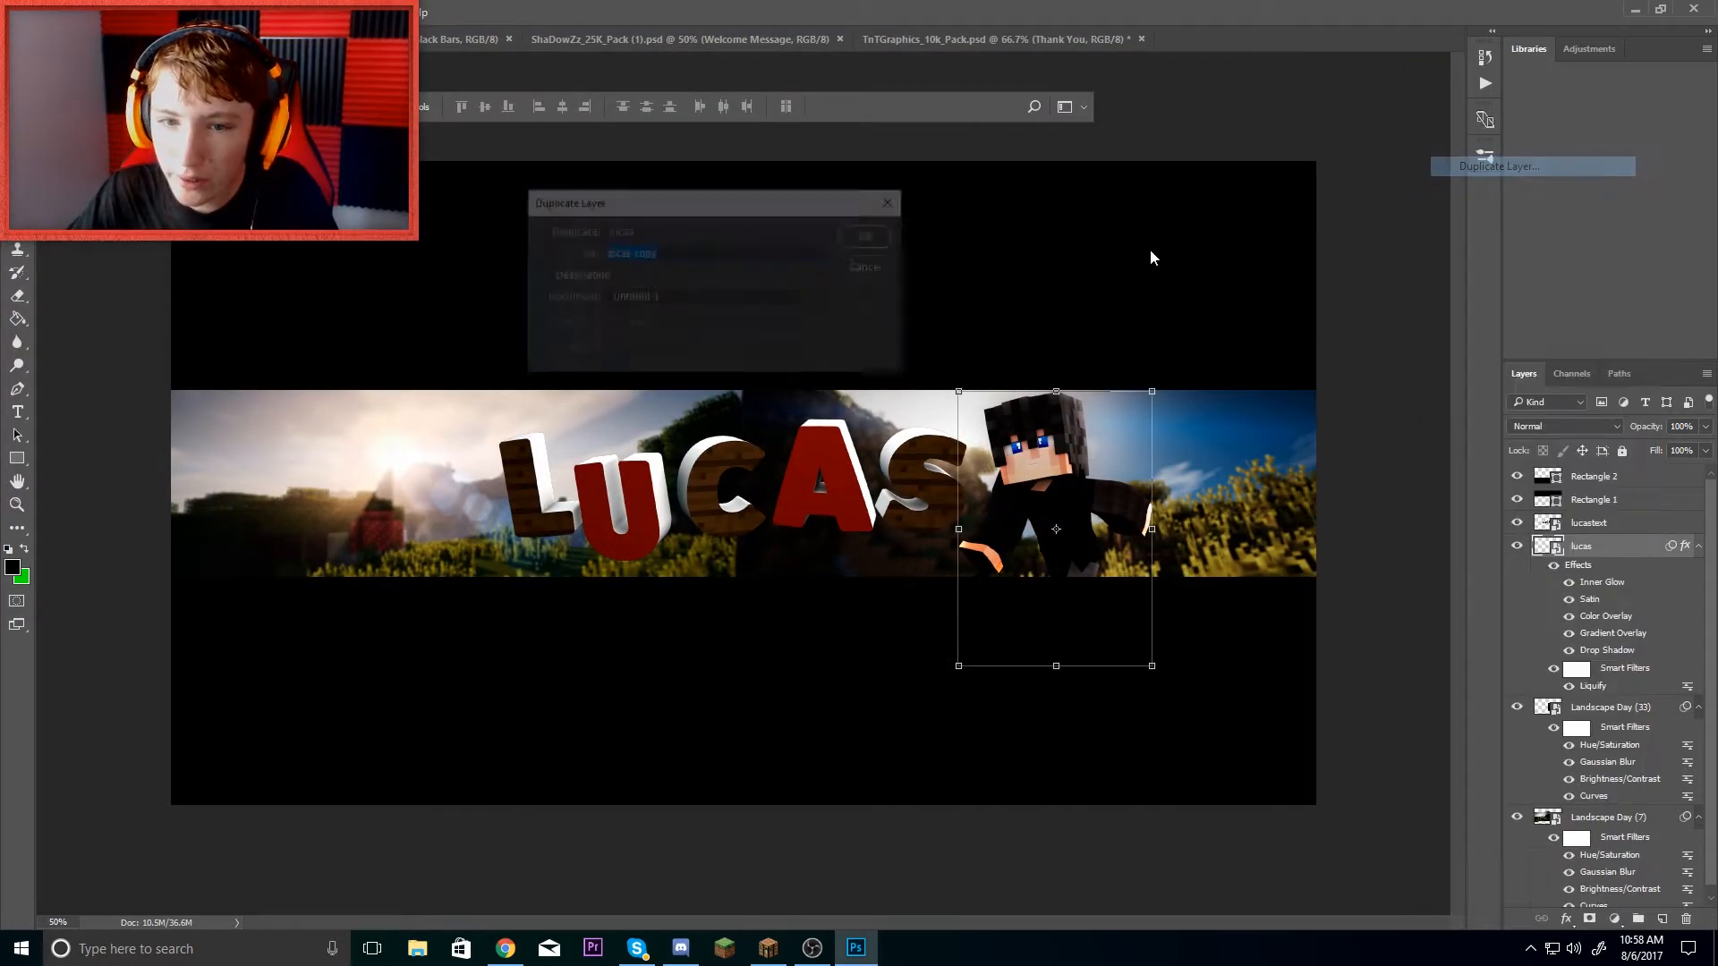
pyautogui.click(873, 243)
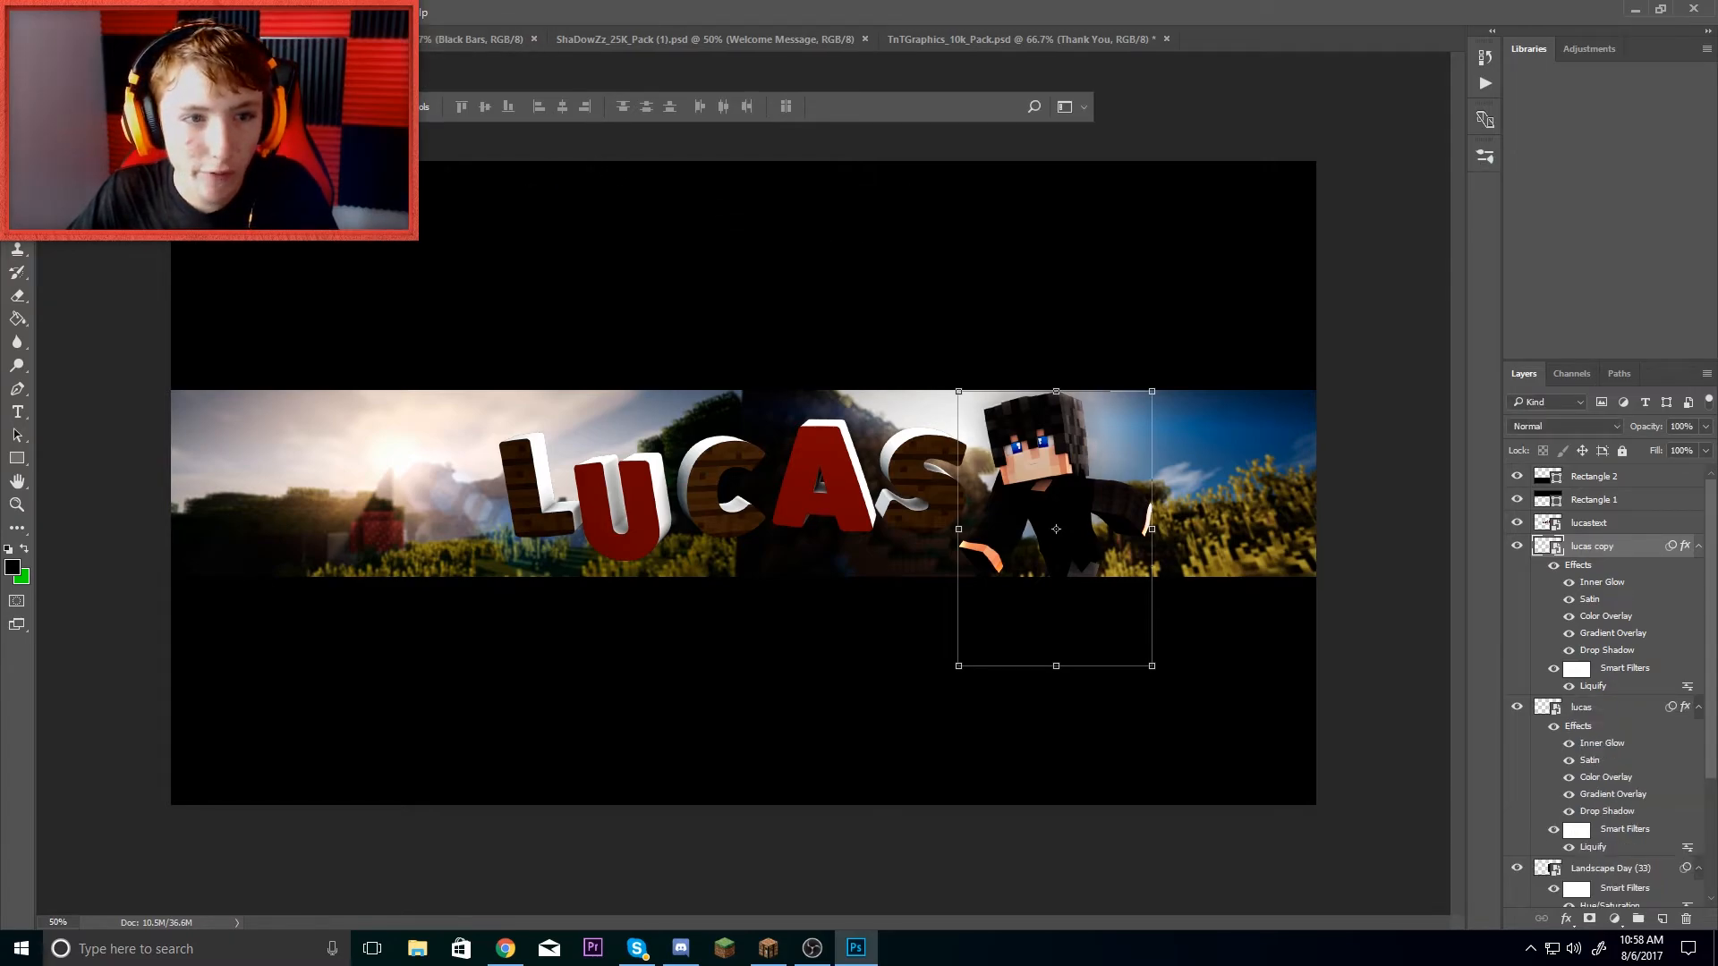
# - Apply the Glowing Edges filter to the lucas copy layer with edge width 2, edge brightness 9 and smoothness 2
pyautogui.click(285, 13)
pyautogui.click(376, 81)
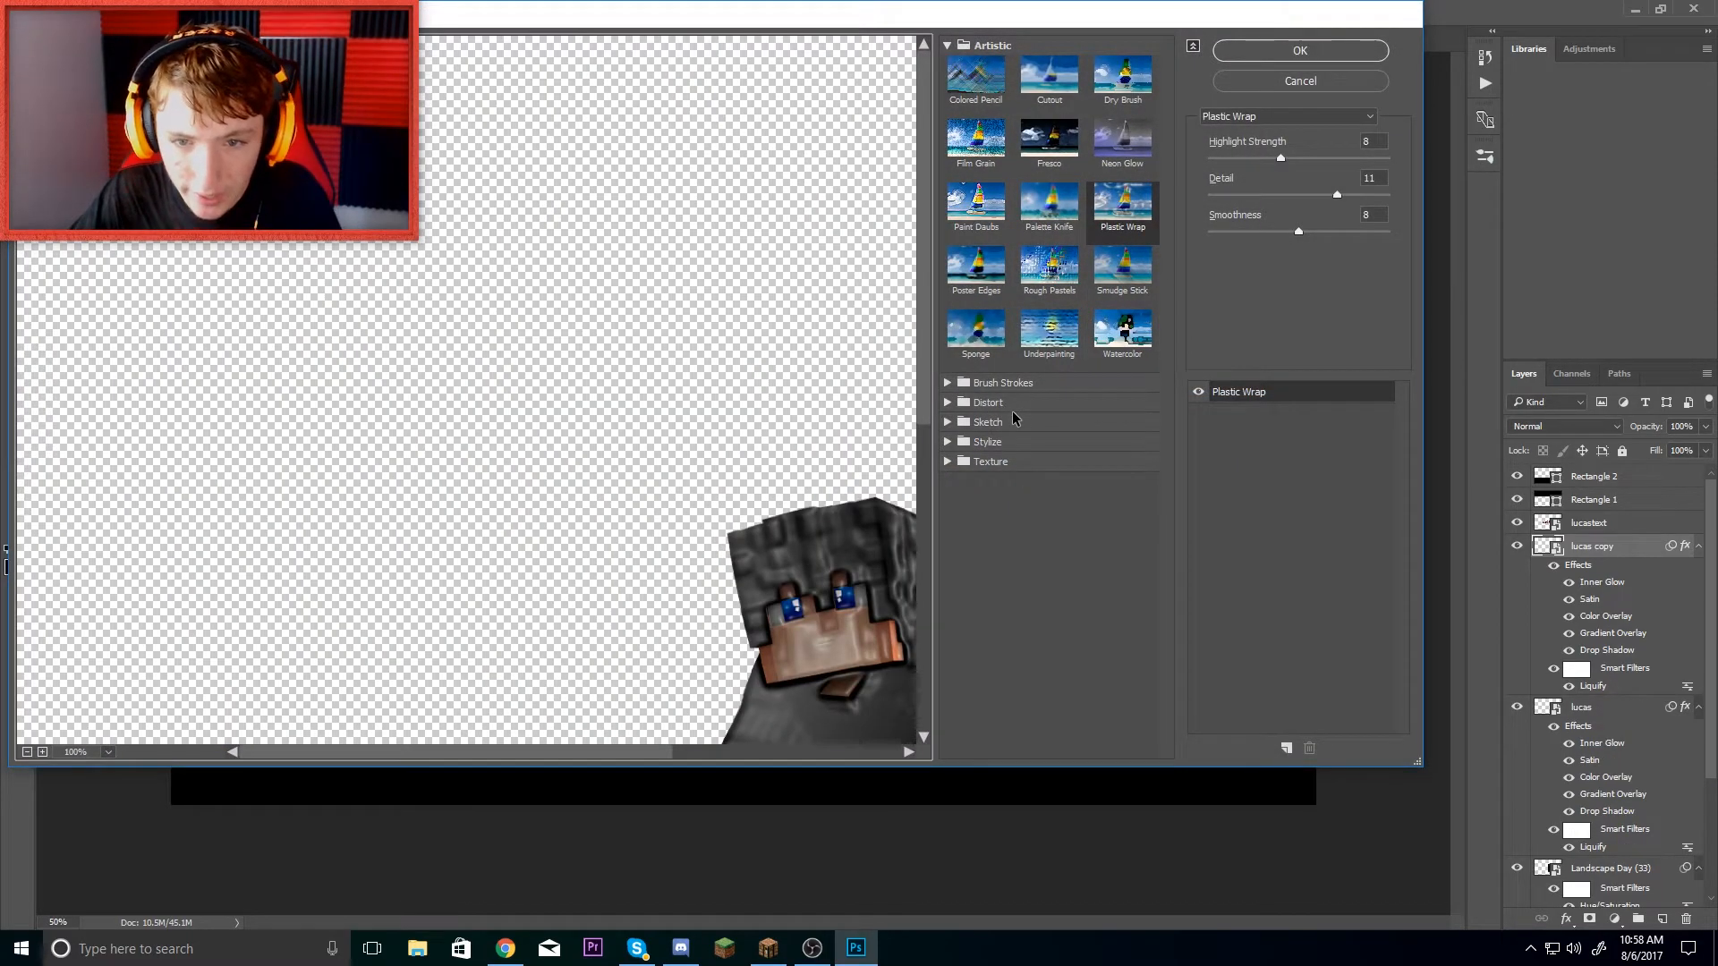
pyautogui.click(988, 442)
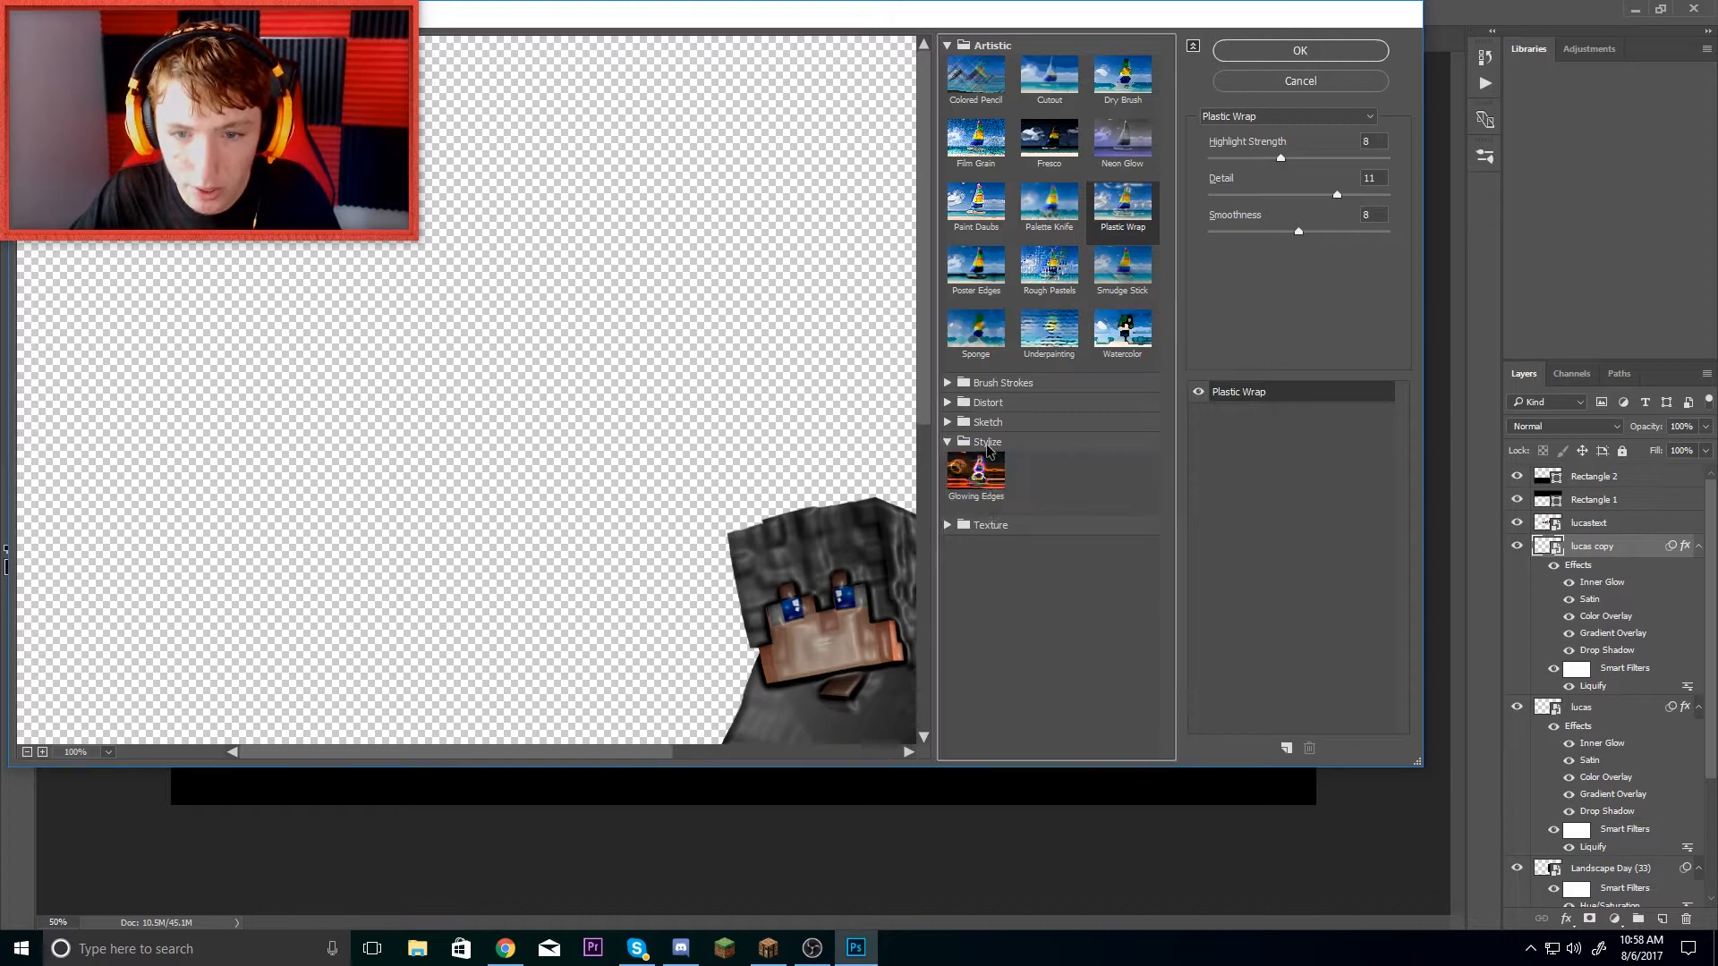
pyautogui.click(977, 472)
pyautogui.moveTo(599, 269); pyautogui.dragTo(268, 76)
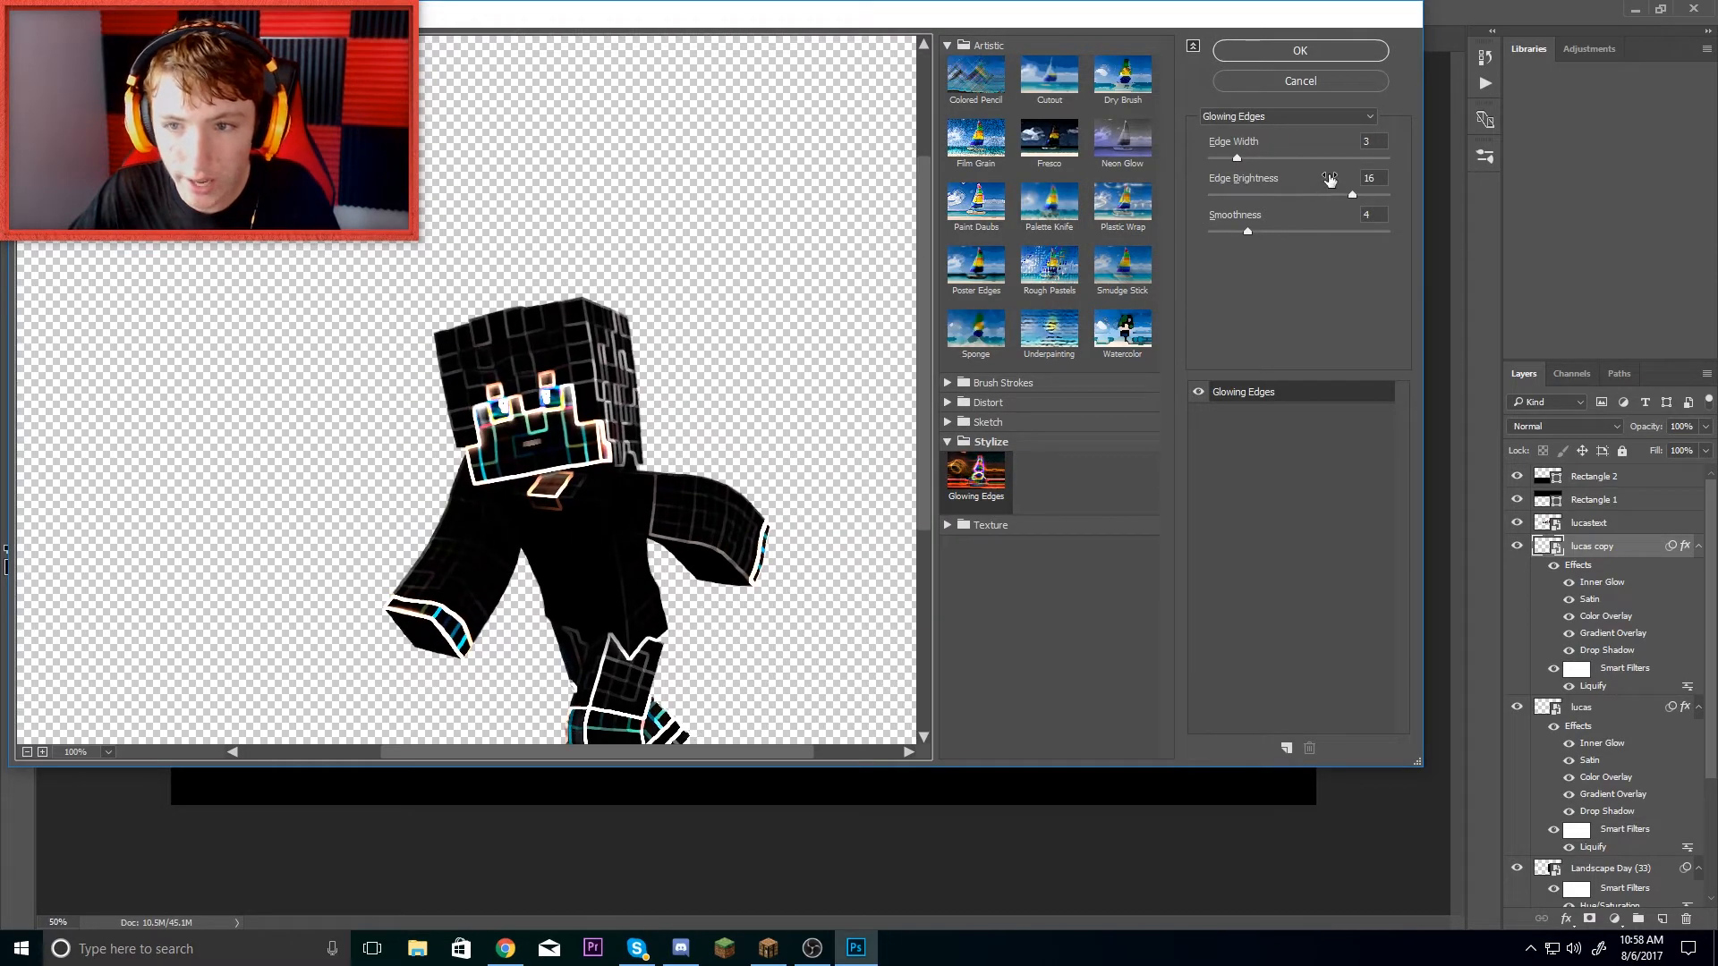
pyautogui.moveTo(1350, 193); pyautogui.dragTo(1228, 233)
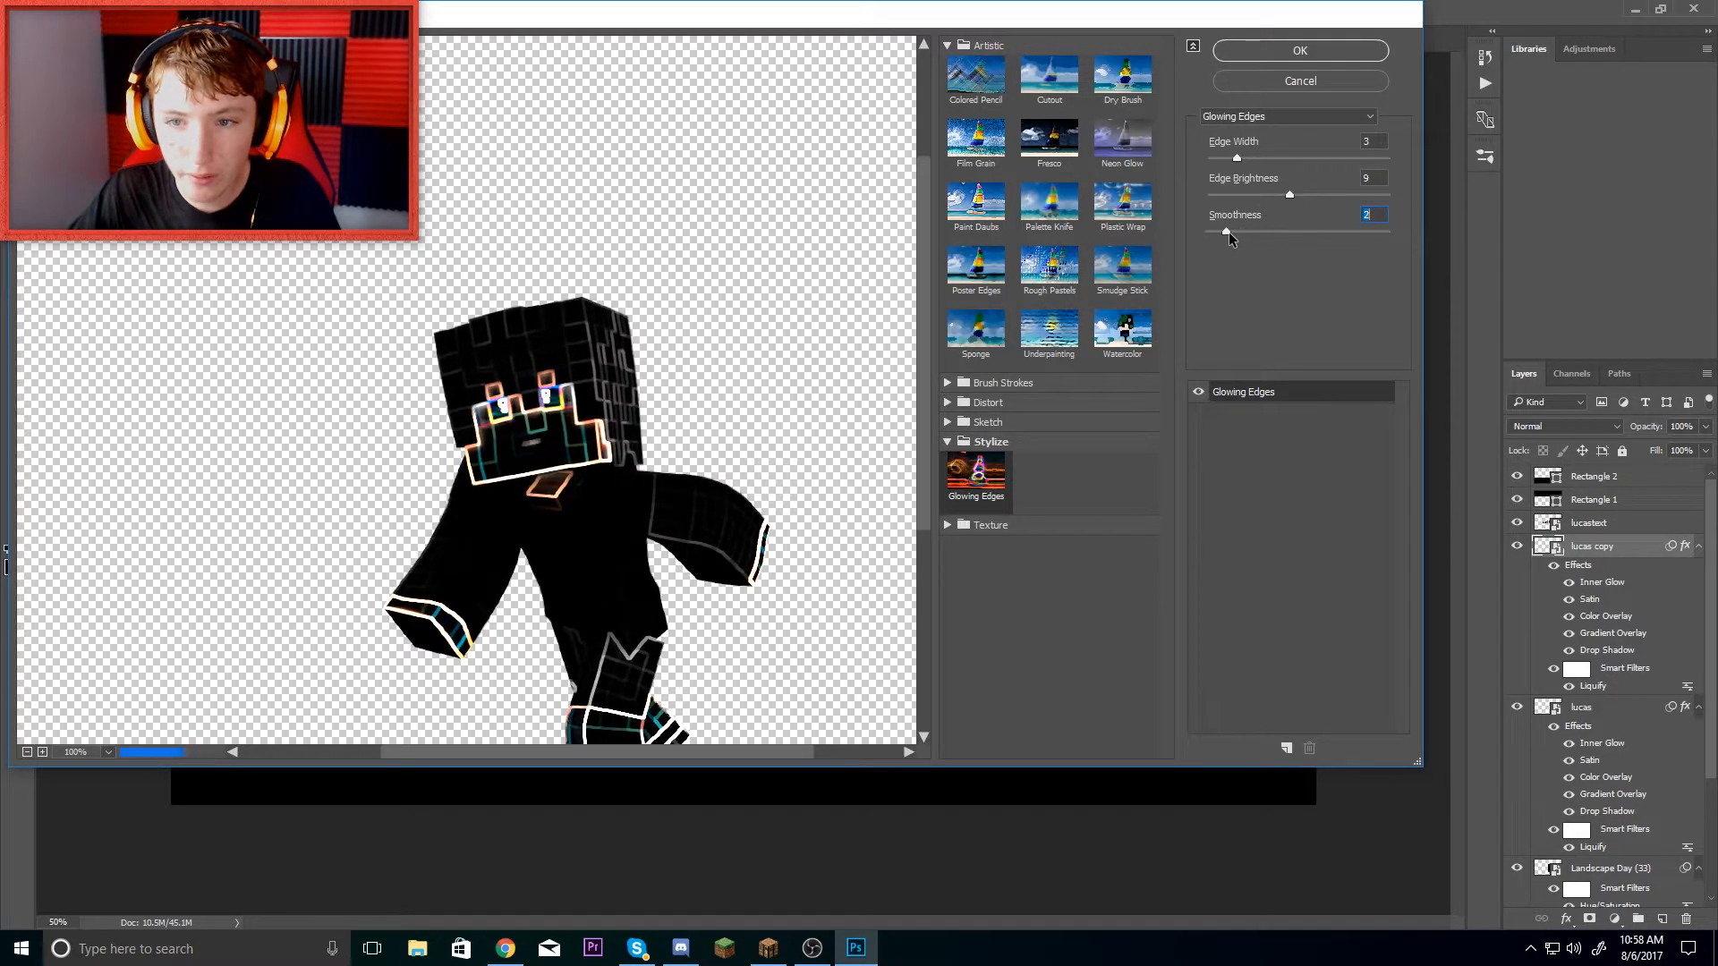
pyautogui.moveTo(1239, 158); pyautogui.dragTo(1228, 159)
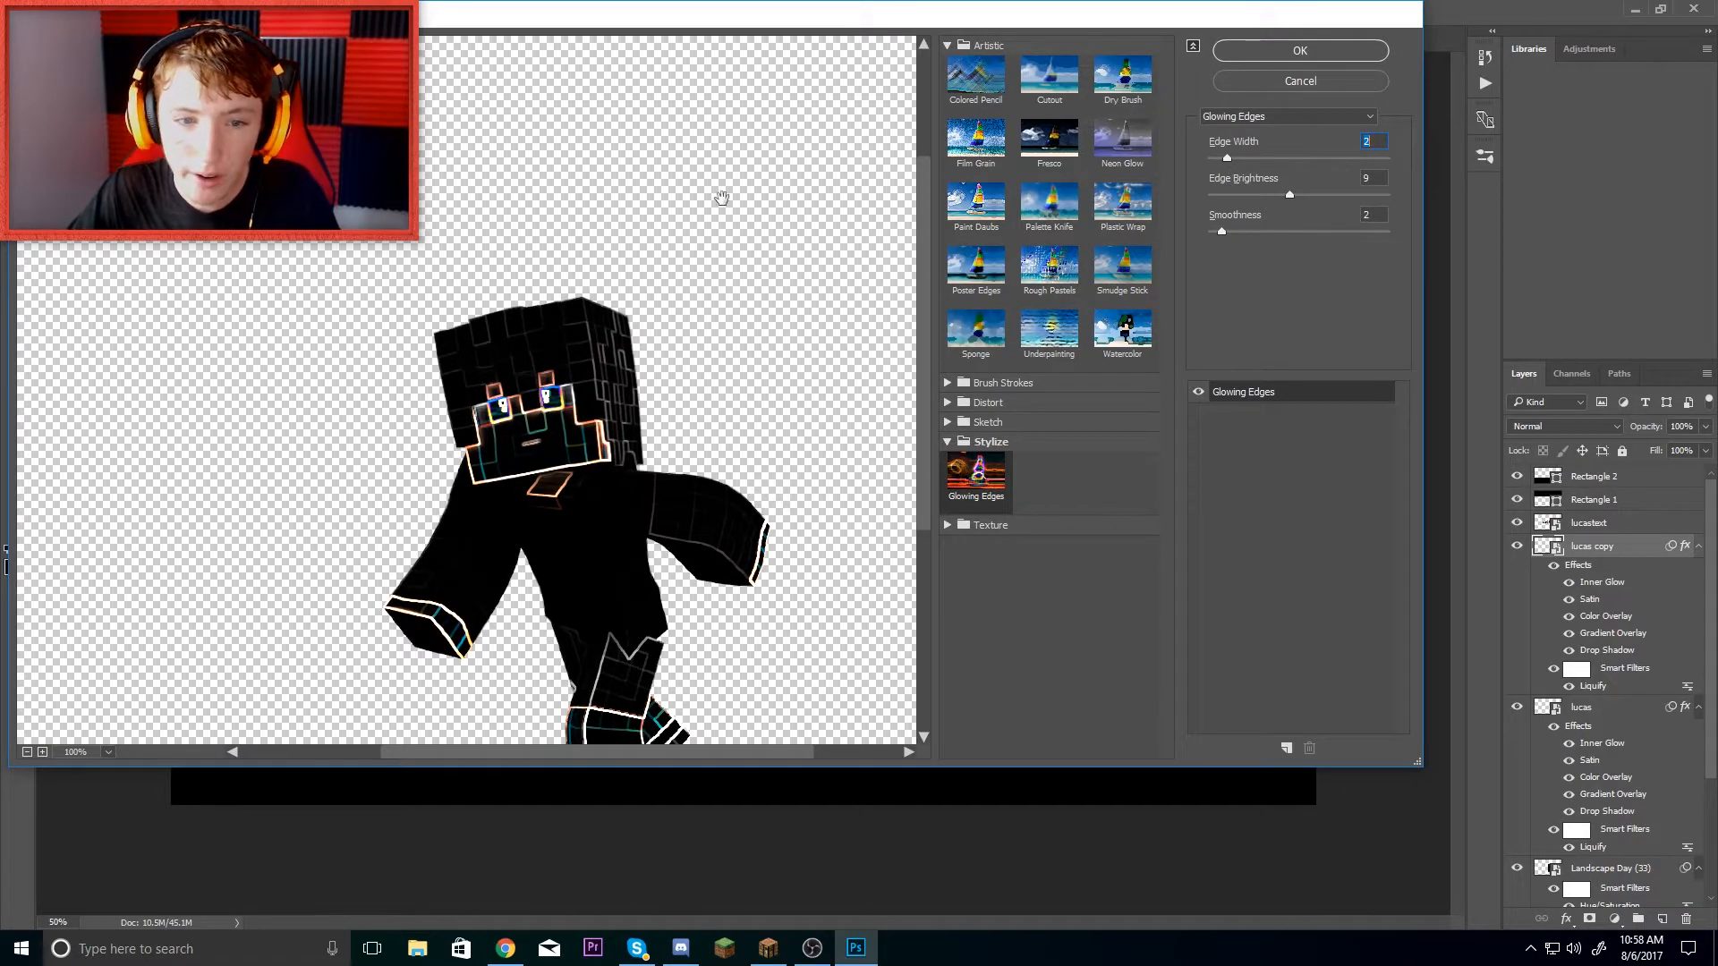
pyautogui.click(1342, 54)
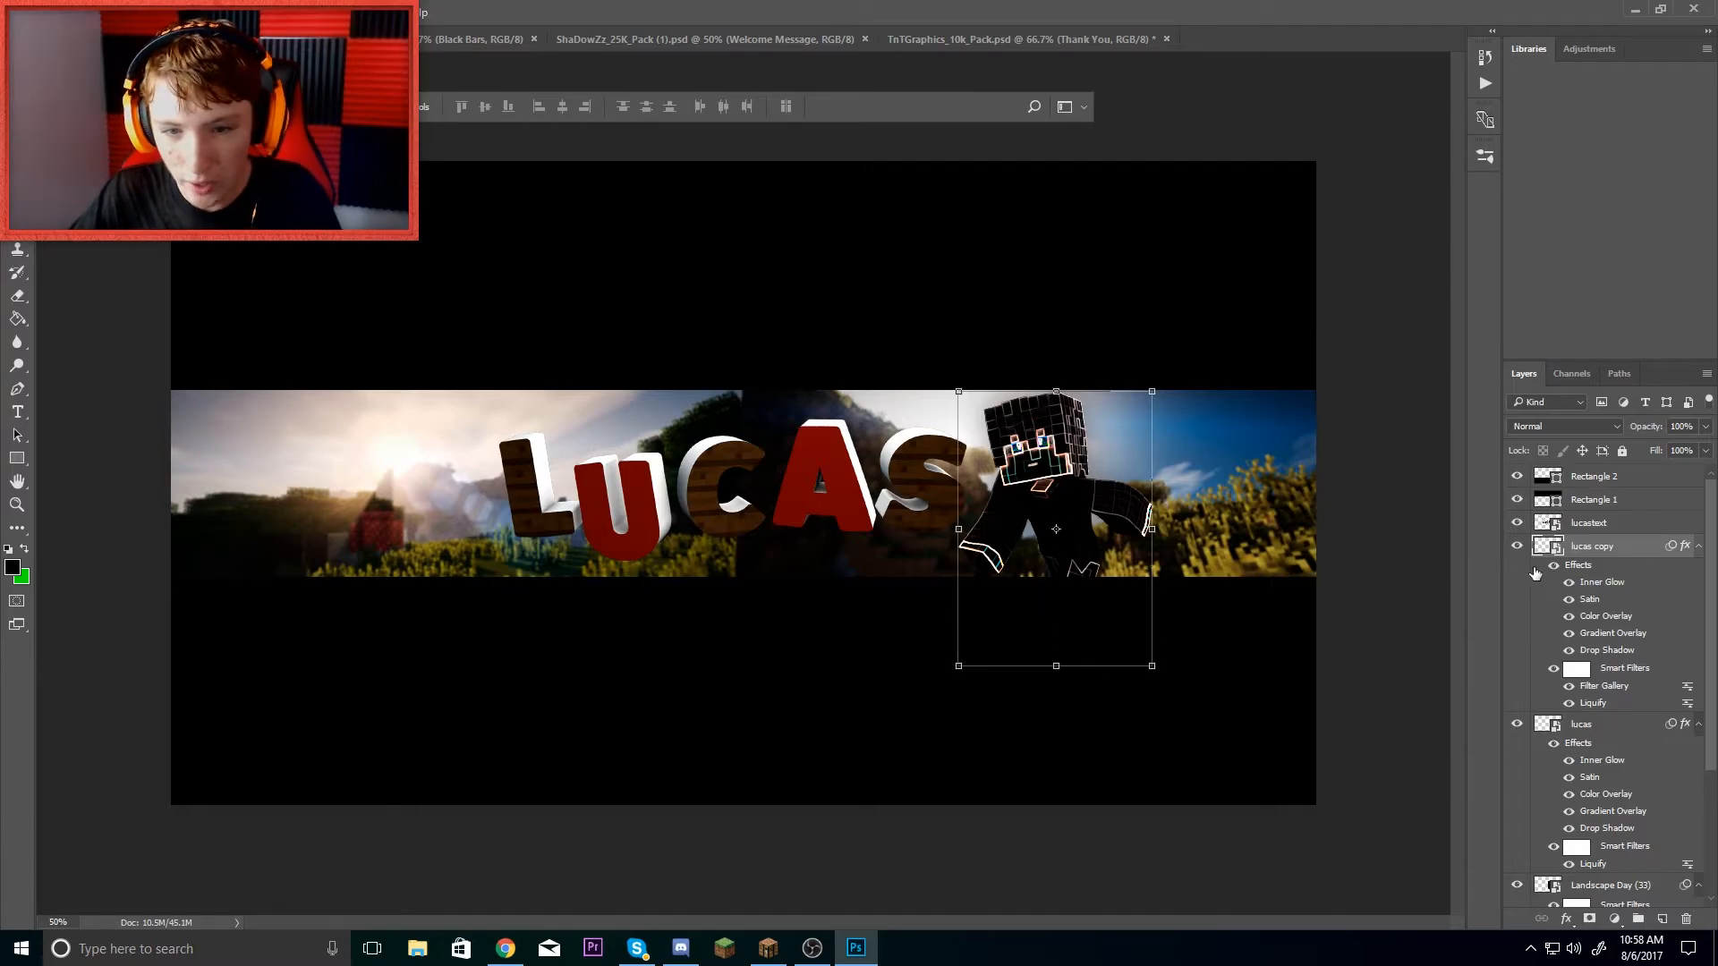
# - Set the lucas copy layer's blend mode to Overlay and its opacity to 52%
pyautogui.rightClick(1607, 557)
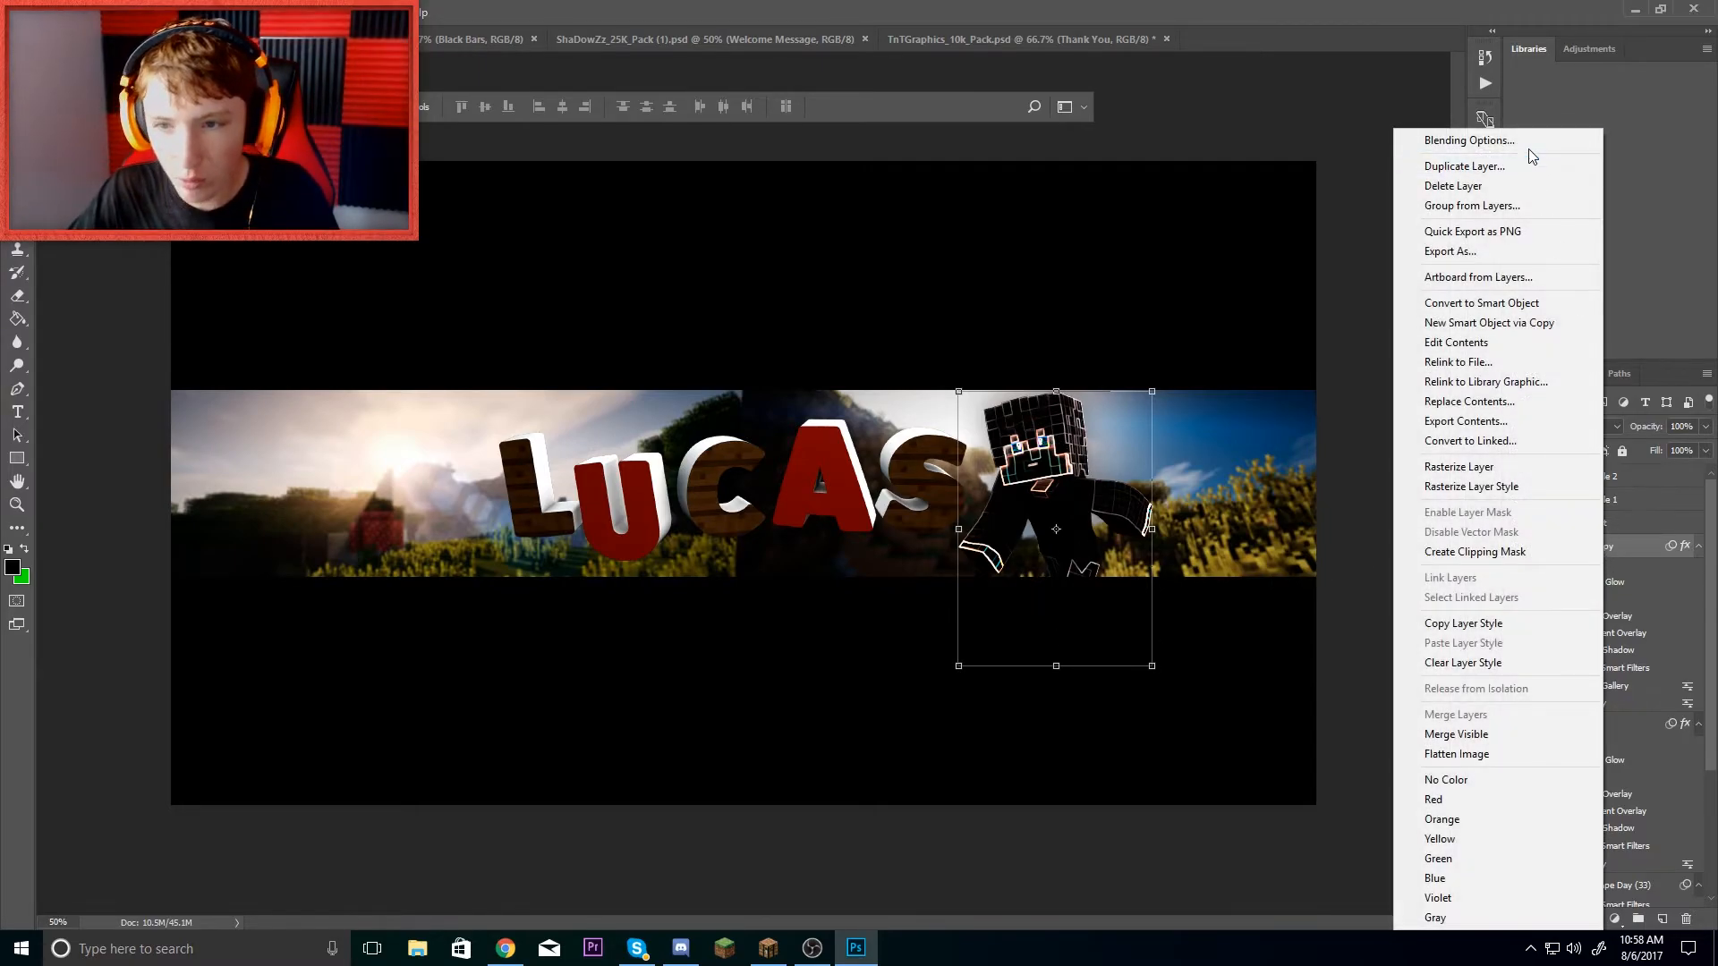
pyautogui.click(1525, 138)
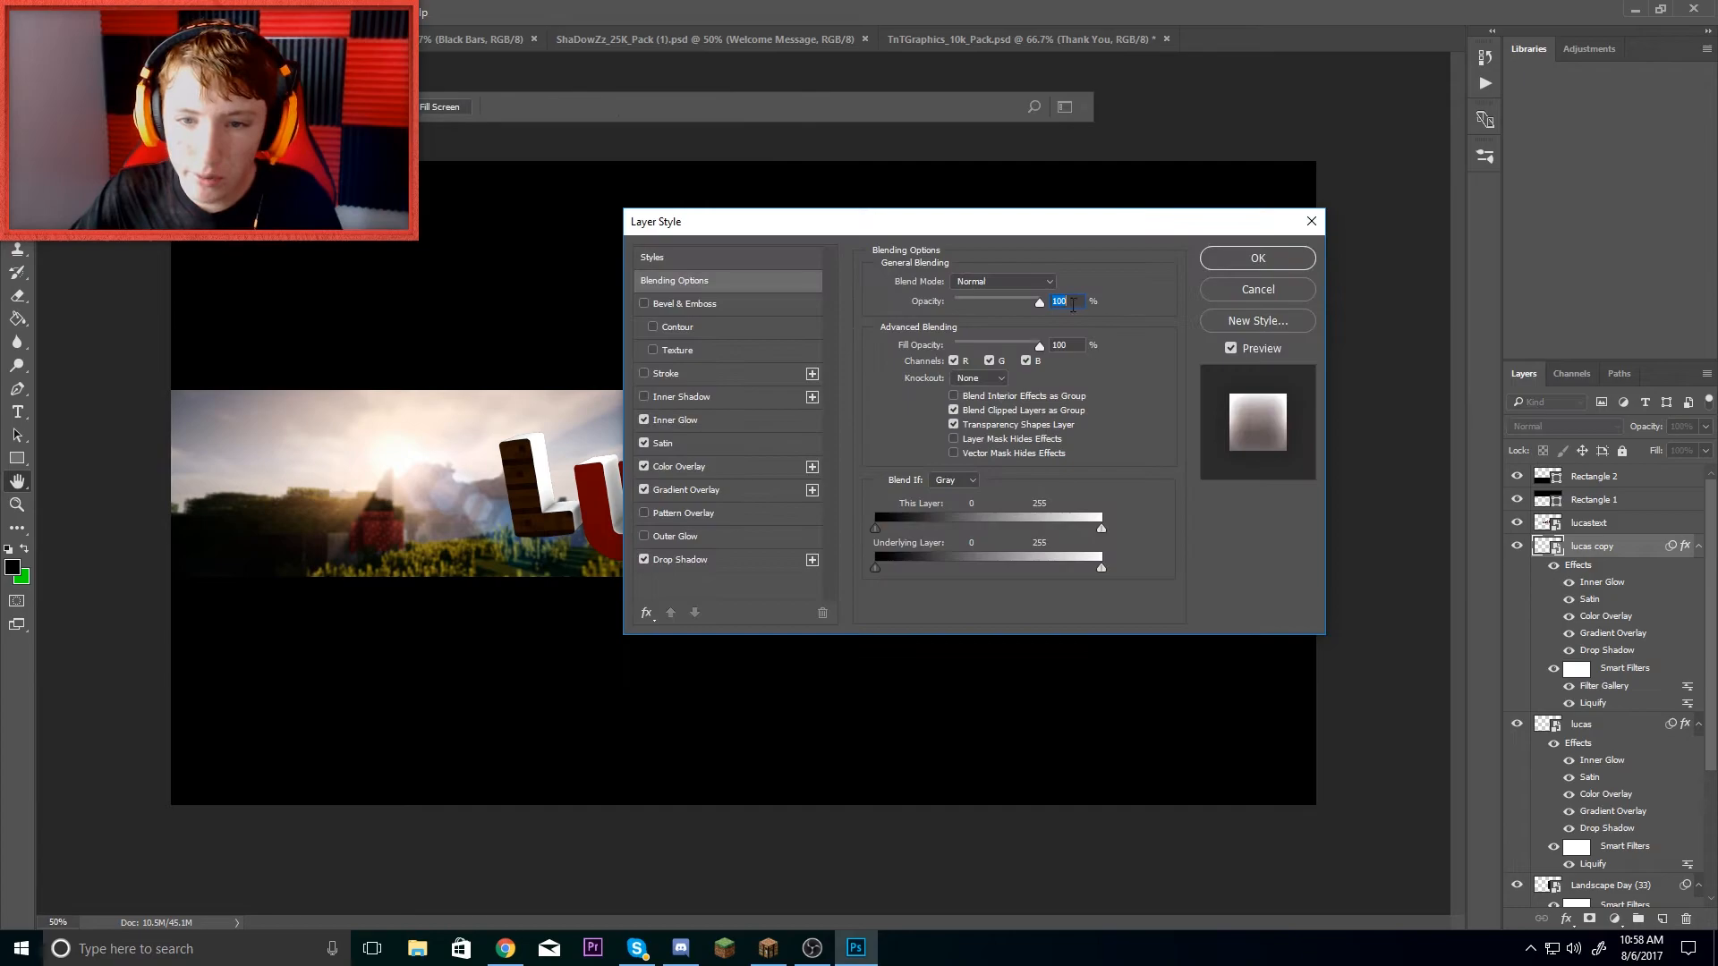
pyautogui.click(1033, 284)
pyautogui.click(1003, 461)
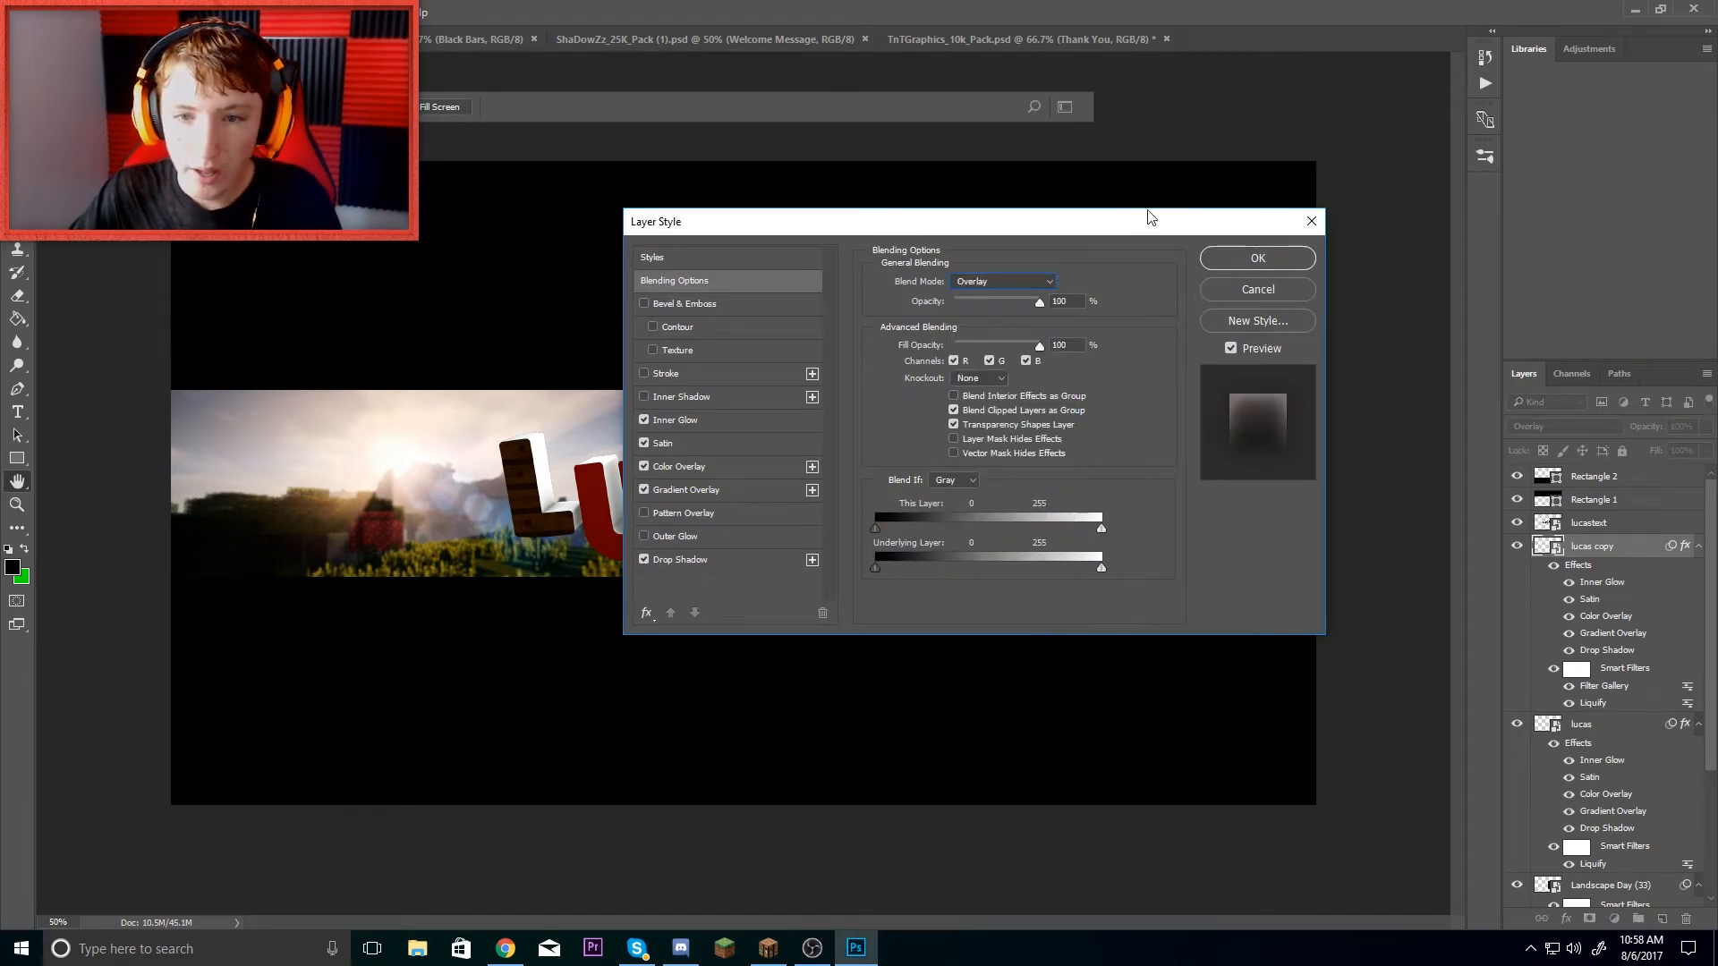
pyautogui.moveTo(1072, 231); pyautogui.dragTo(665, 238)
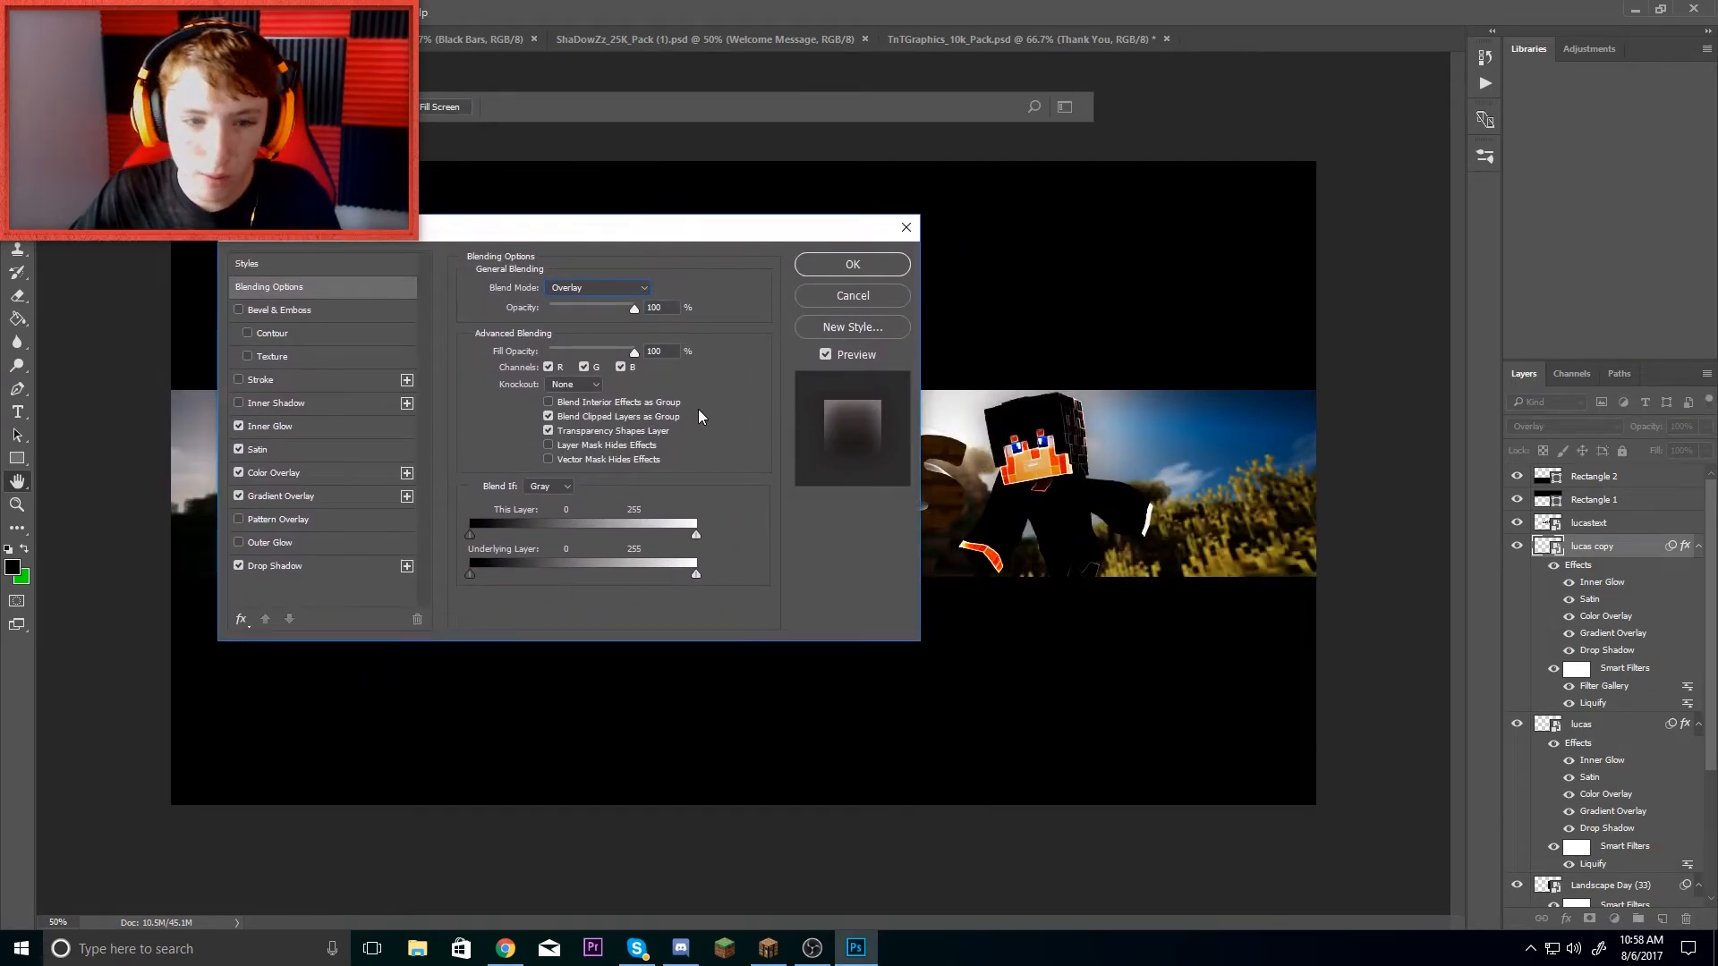
pyautogui.moveTo(631, 309); pyautogui.dragTo(589, 335)
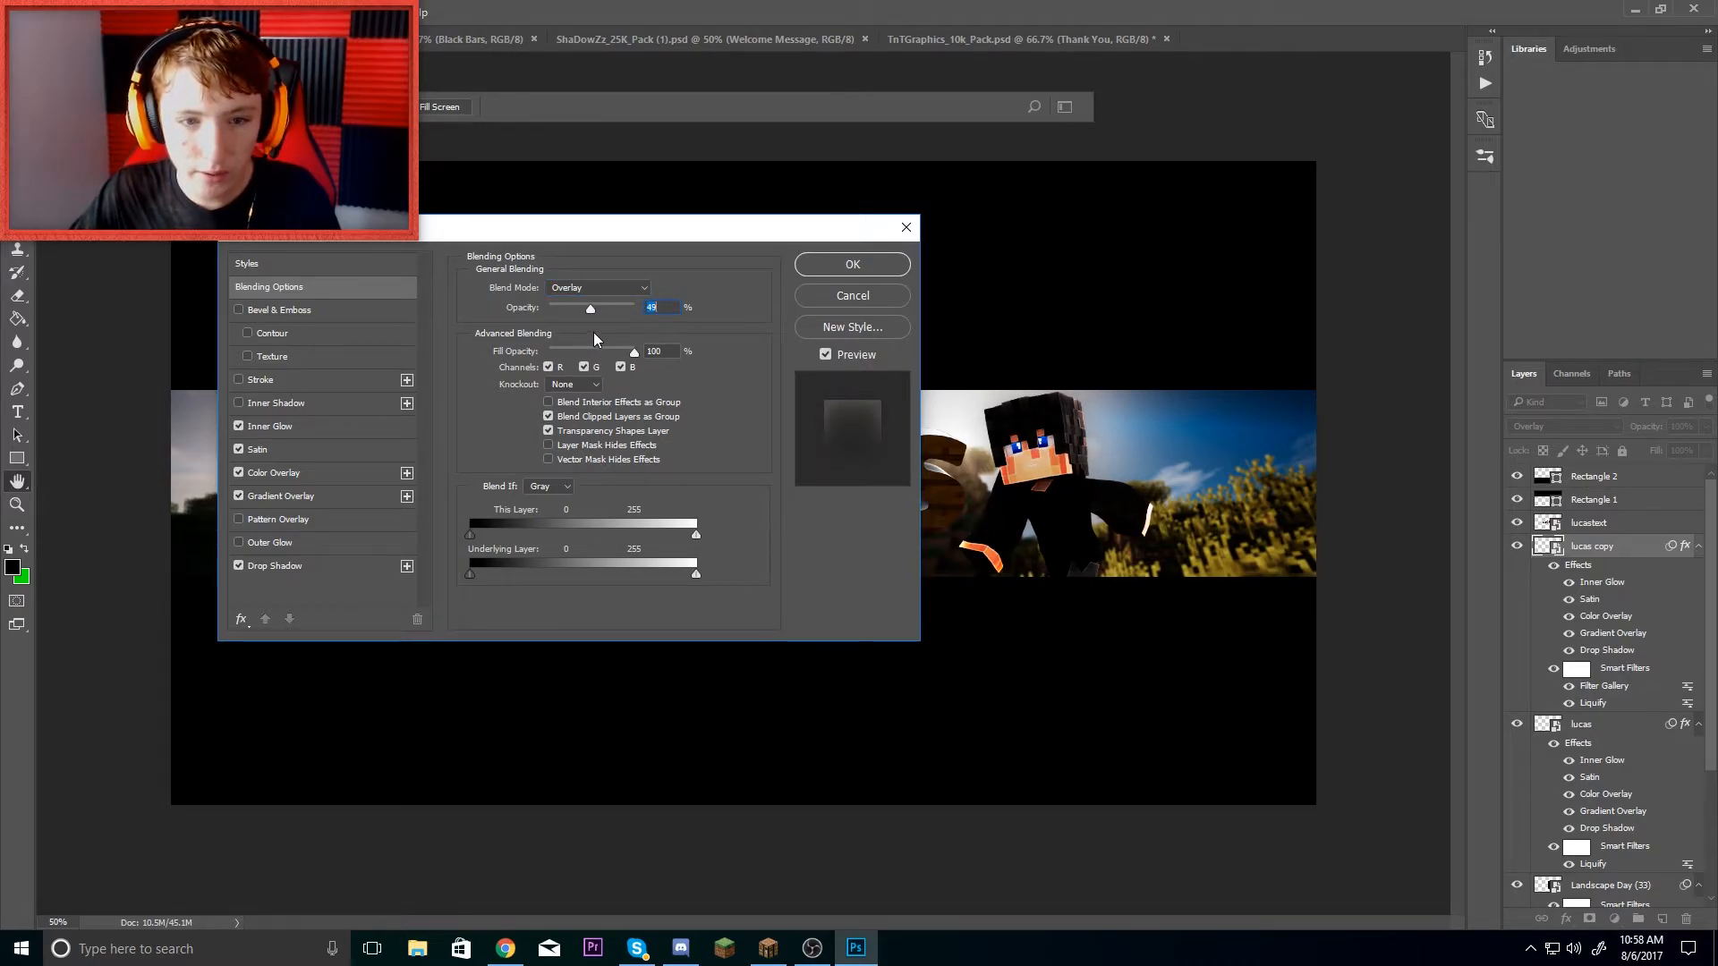
pyautogui.click(829, 268)
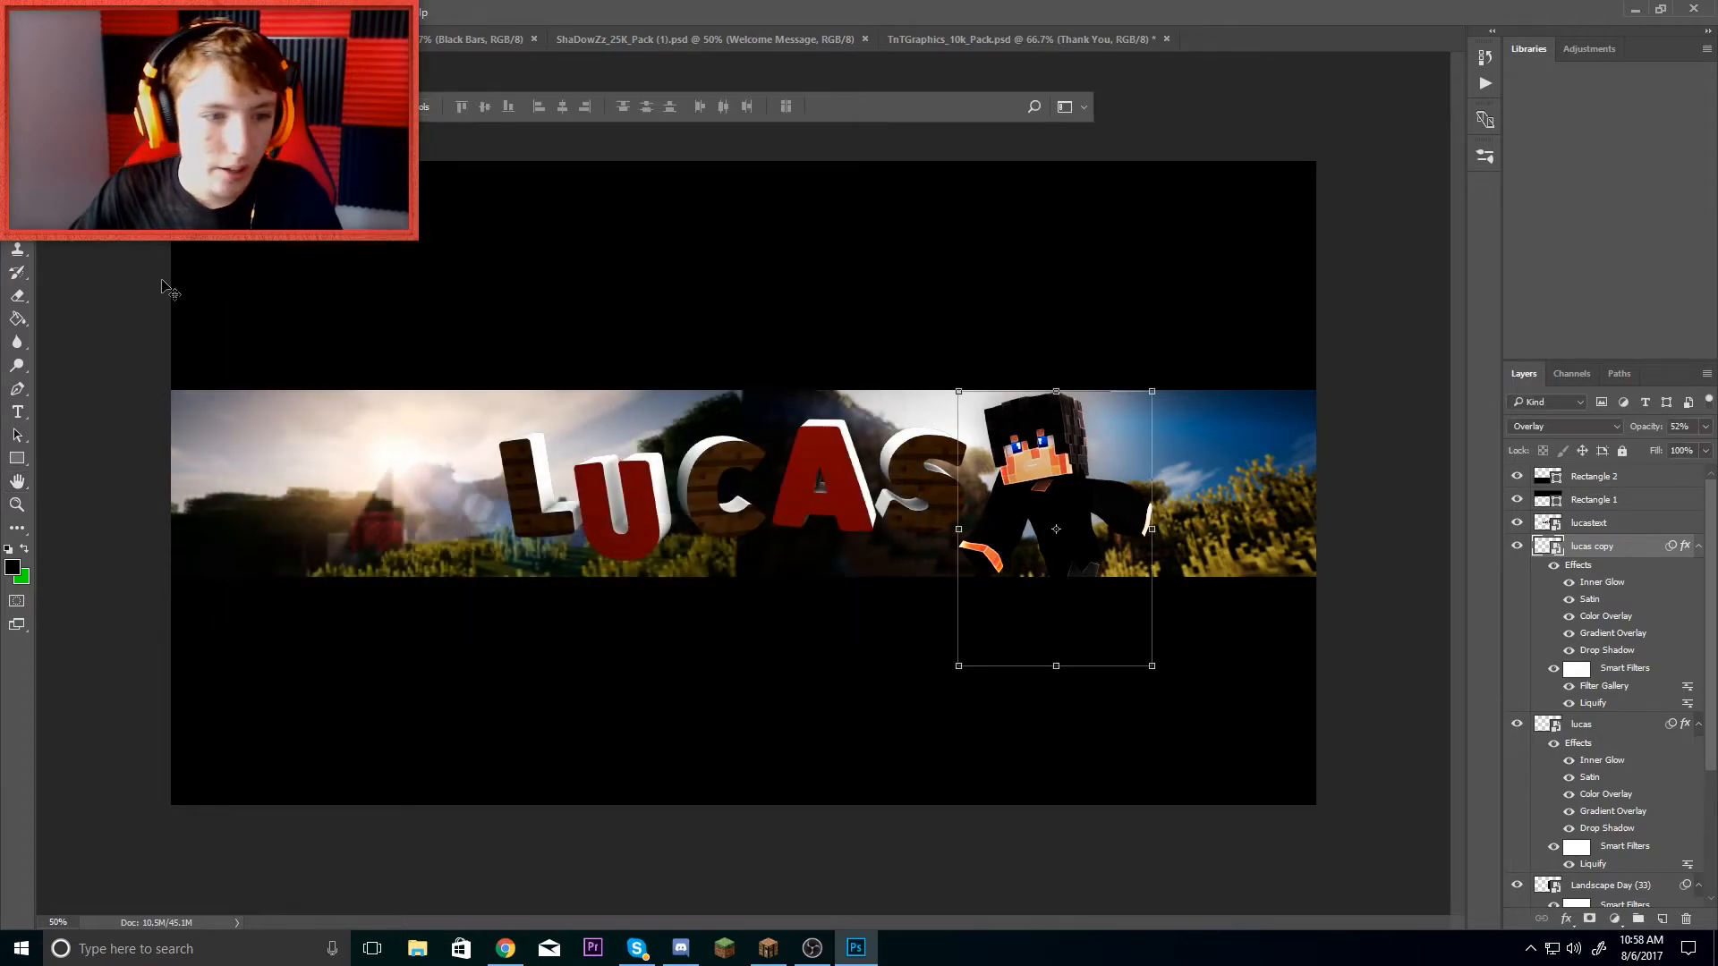
# - Rasterize the lucas copy smart object layer for use with the Eraser tool
pyautogui.click(27, 300)
pyautogui.click(161, 293)
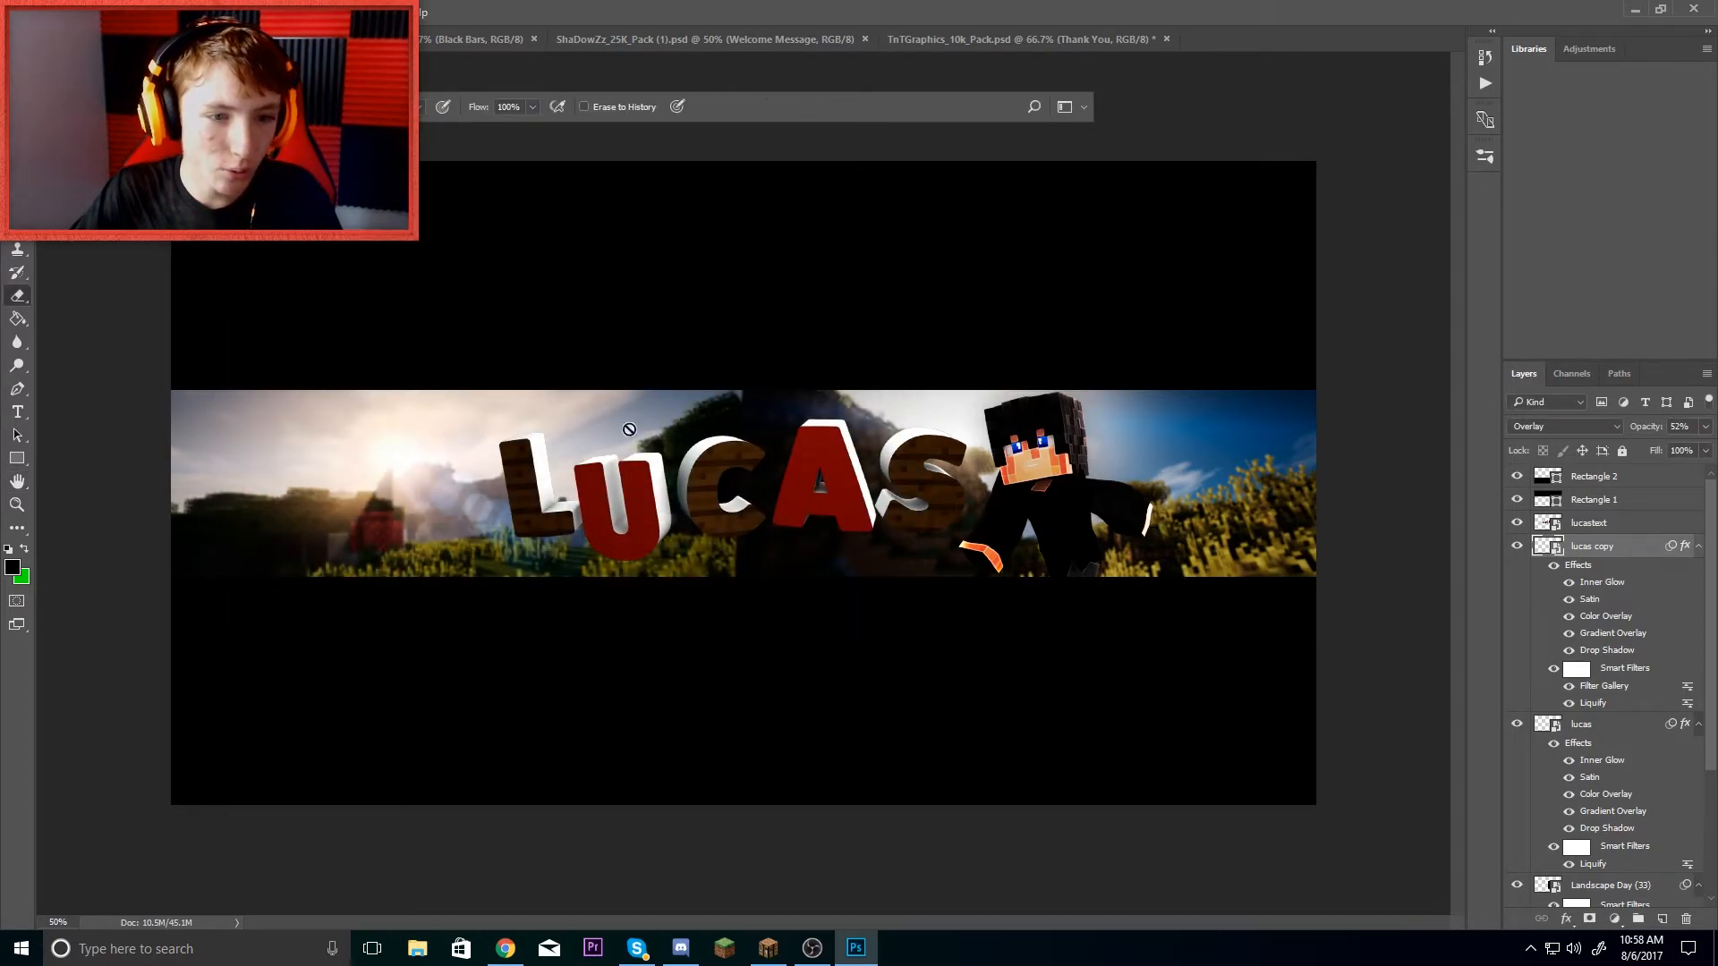
pyautogui.click(1156, 489)
pyautogui.click(872, 361)
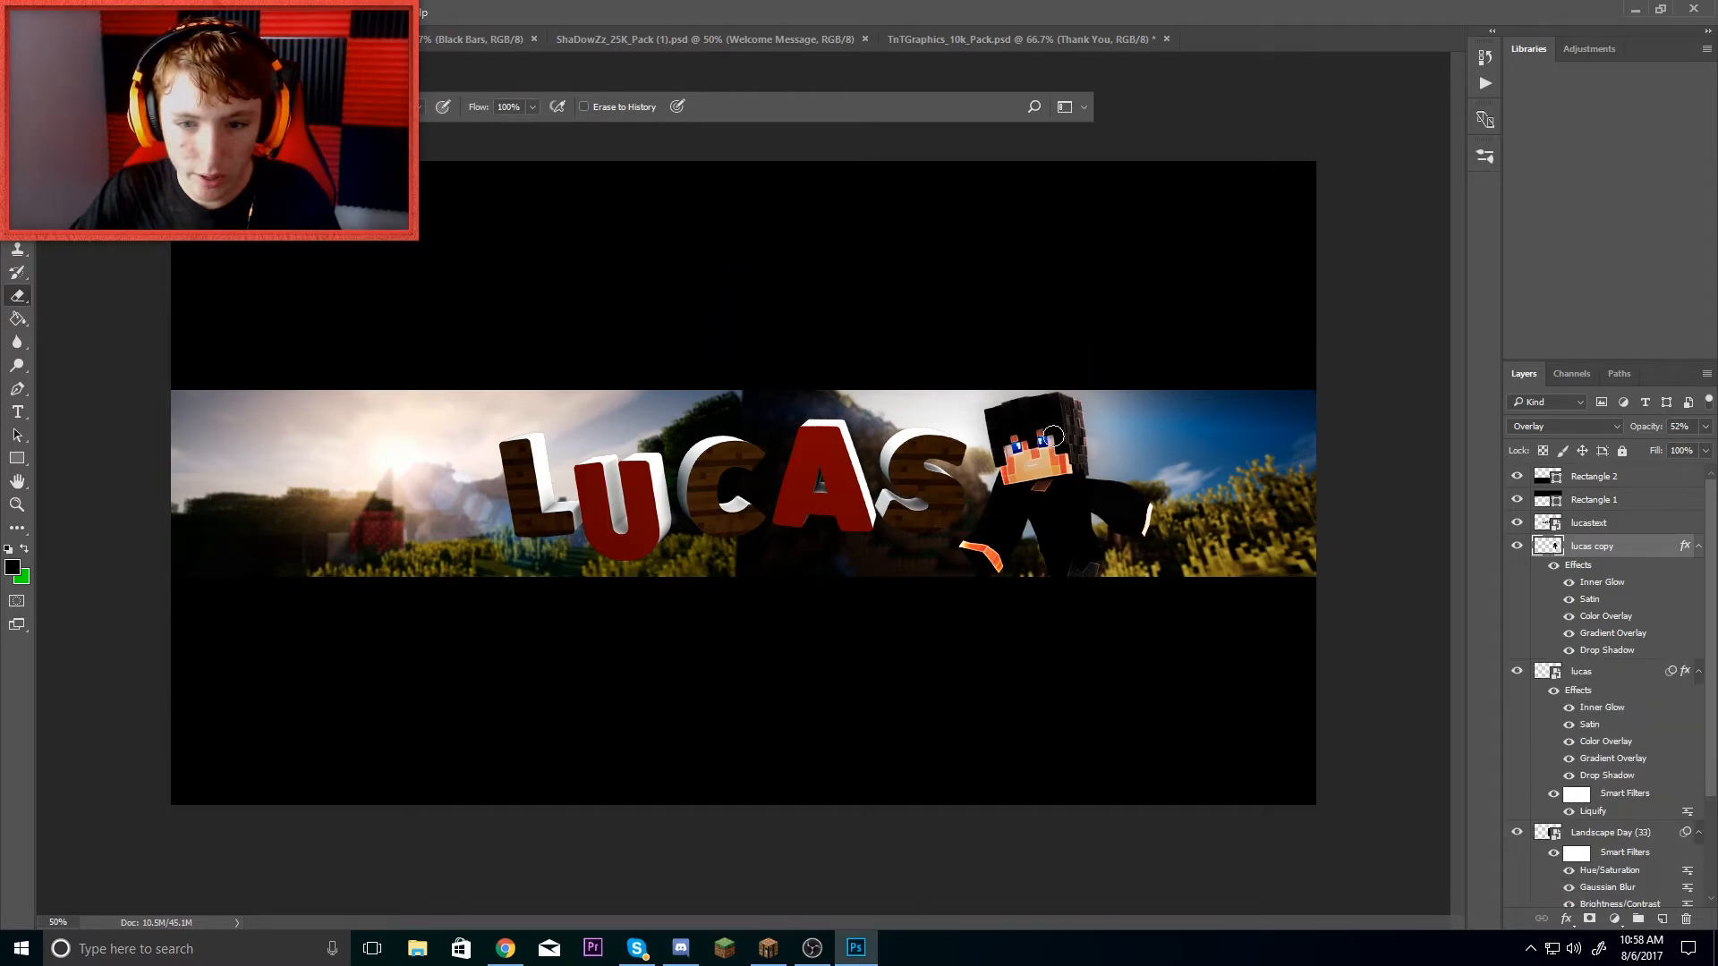
# - Erase the glowing-edge overlay from the character's face, hair outline, hands and lower body on the lucas copy layer
pyautogui.scroll(2, 1068, 484)
pyautogui.scroll(5, 1109, 489)
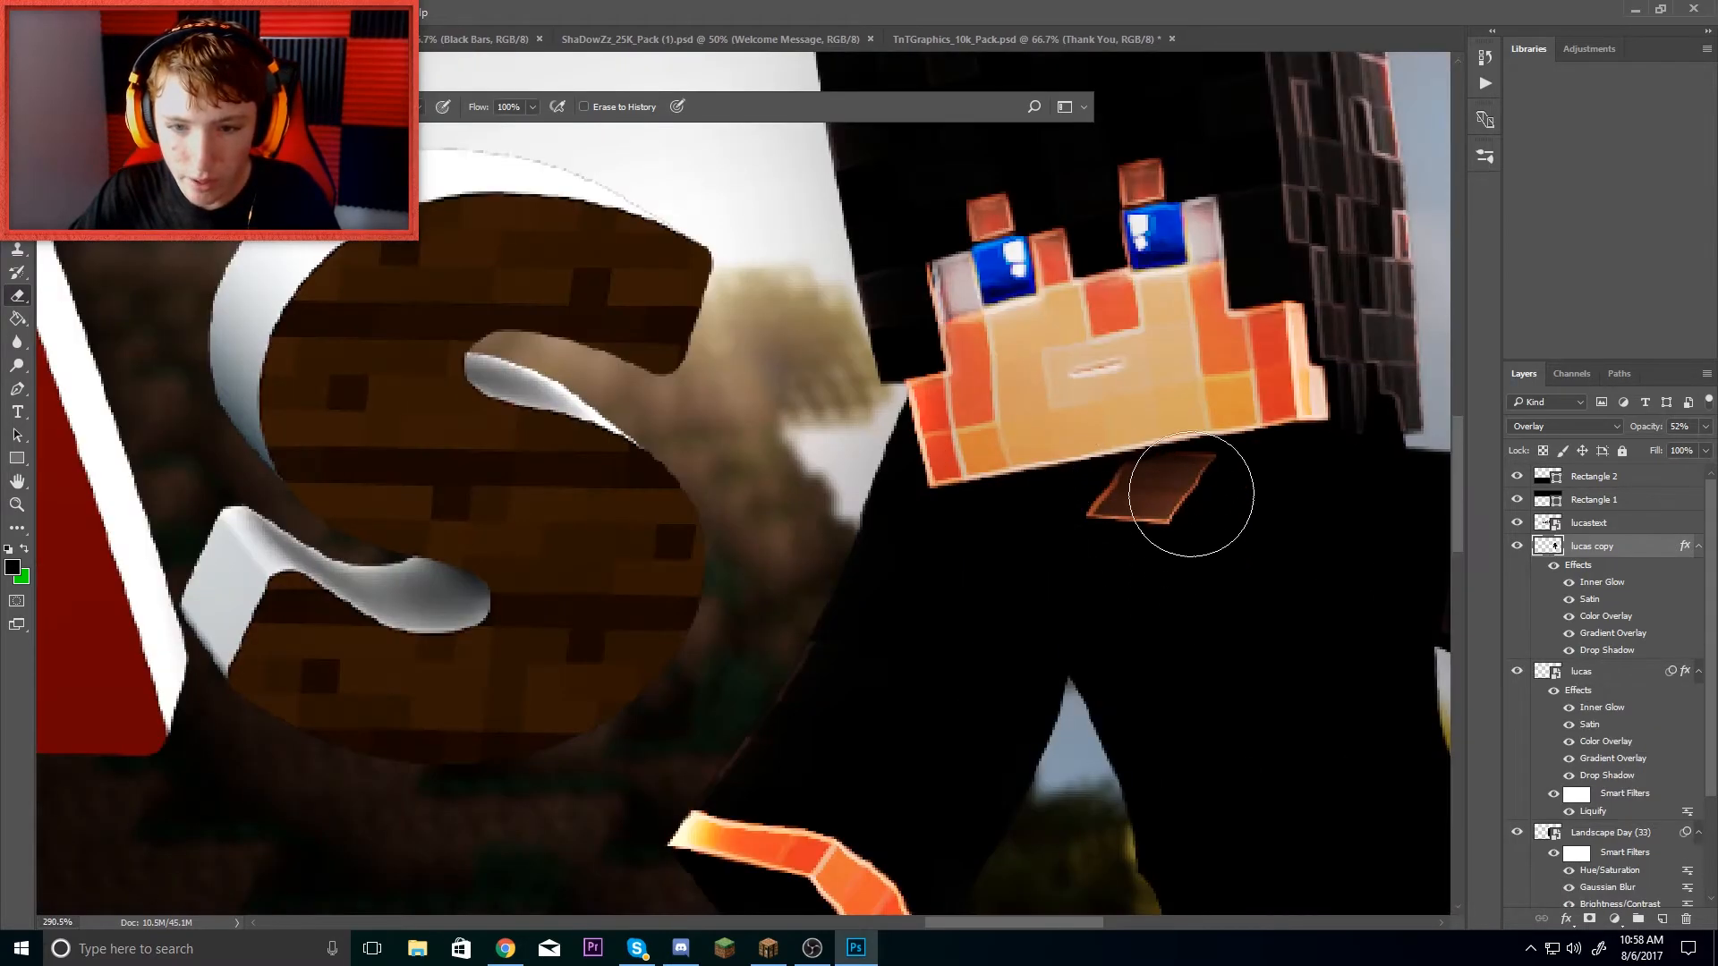
pyautogui.moveTo(1013, 347)
pyautogui.mouseDown()
pyautogui.moveTo(1013, 253)
pyautogui.moveTo(1068, 308)
pyautogui.moveTo(1140, 278)
pyautogui.moveTo(1148, 207)
pyautogui.moveTo(1219, 336)
pyautogui.moveTo(1280, 383)
pyautogui.moveTo(1375, 391)
pyautogui.moveTo(1401, 350)
pyautogui.mouseUp()
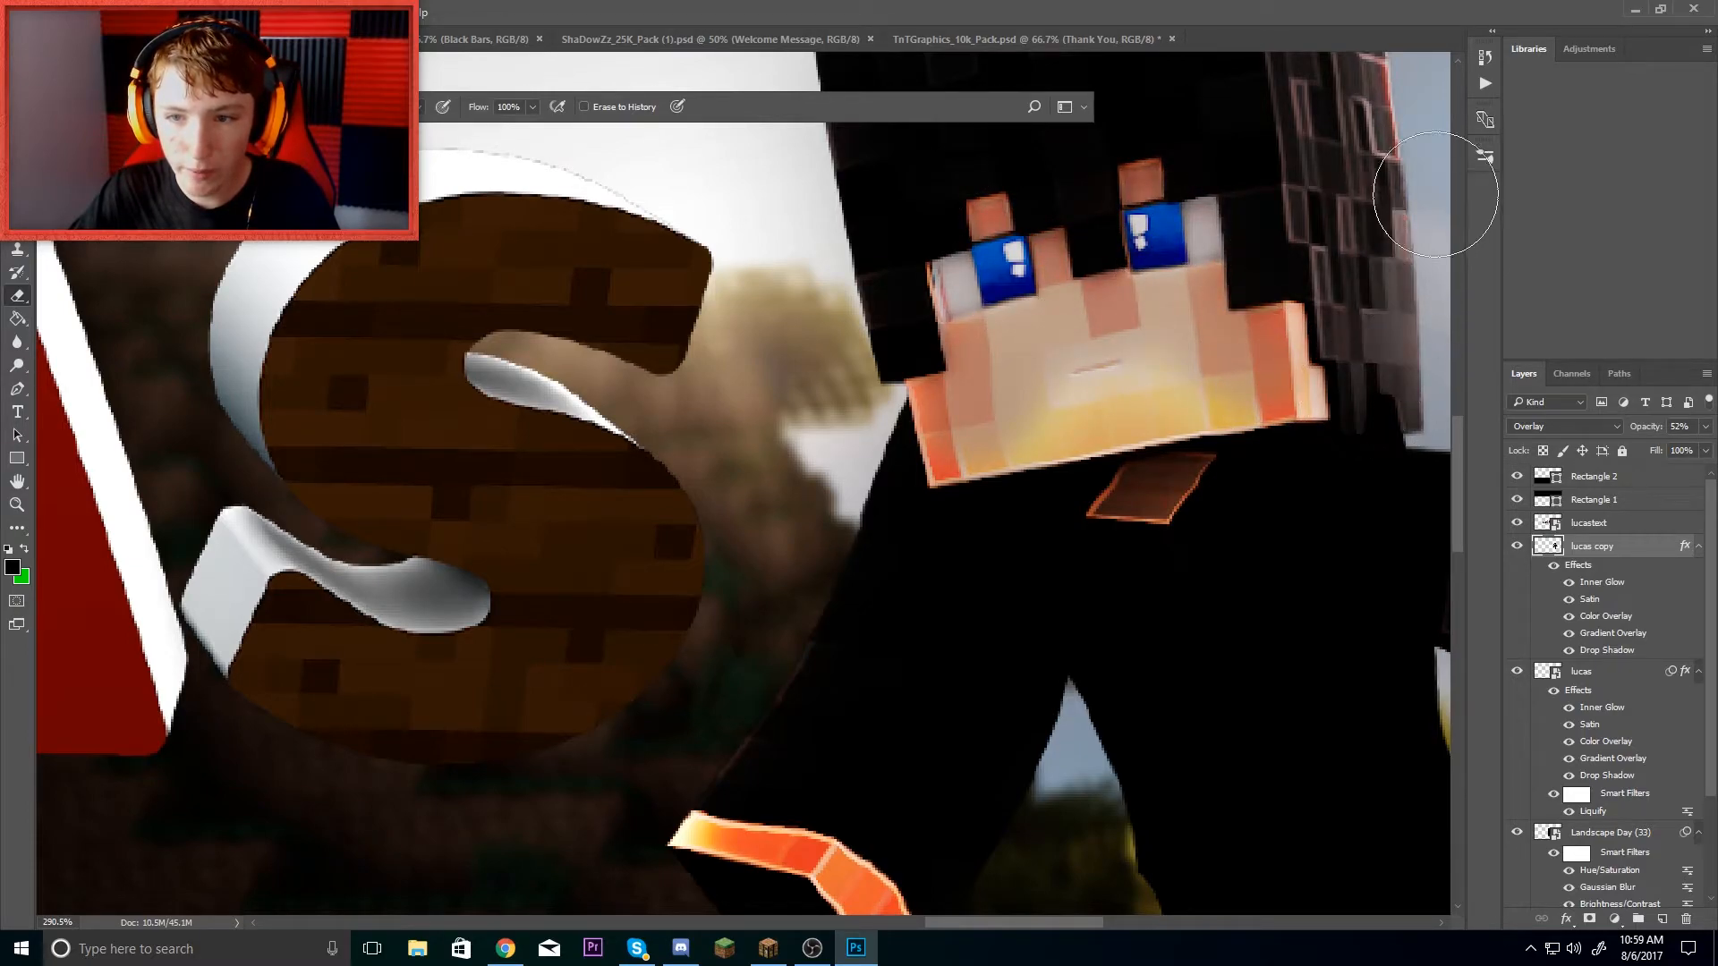
pyautogui.scroll(-3, 1394, 215)
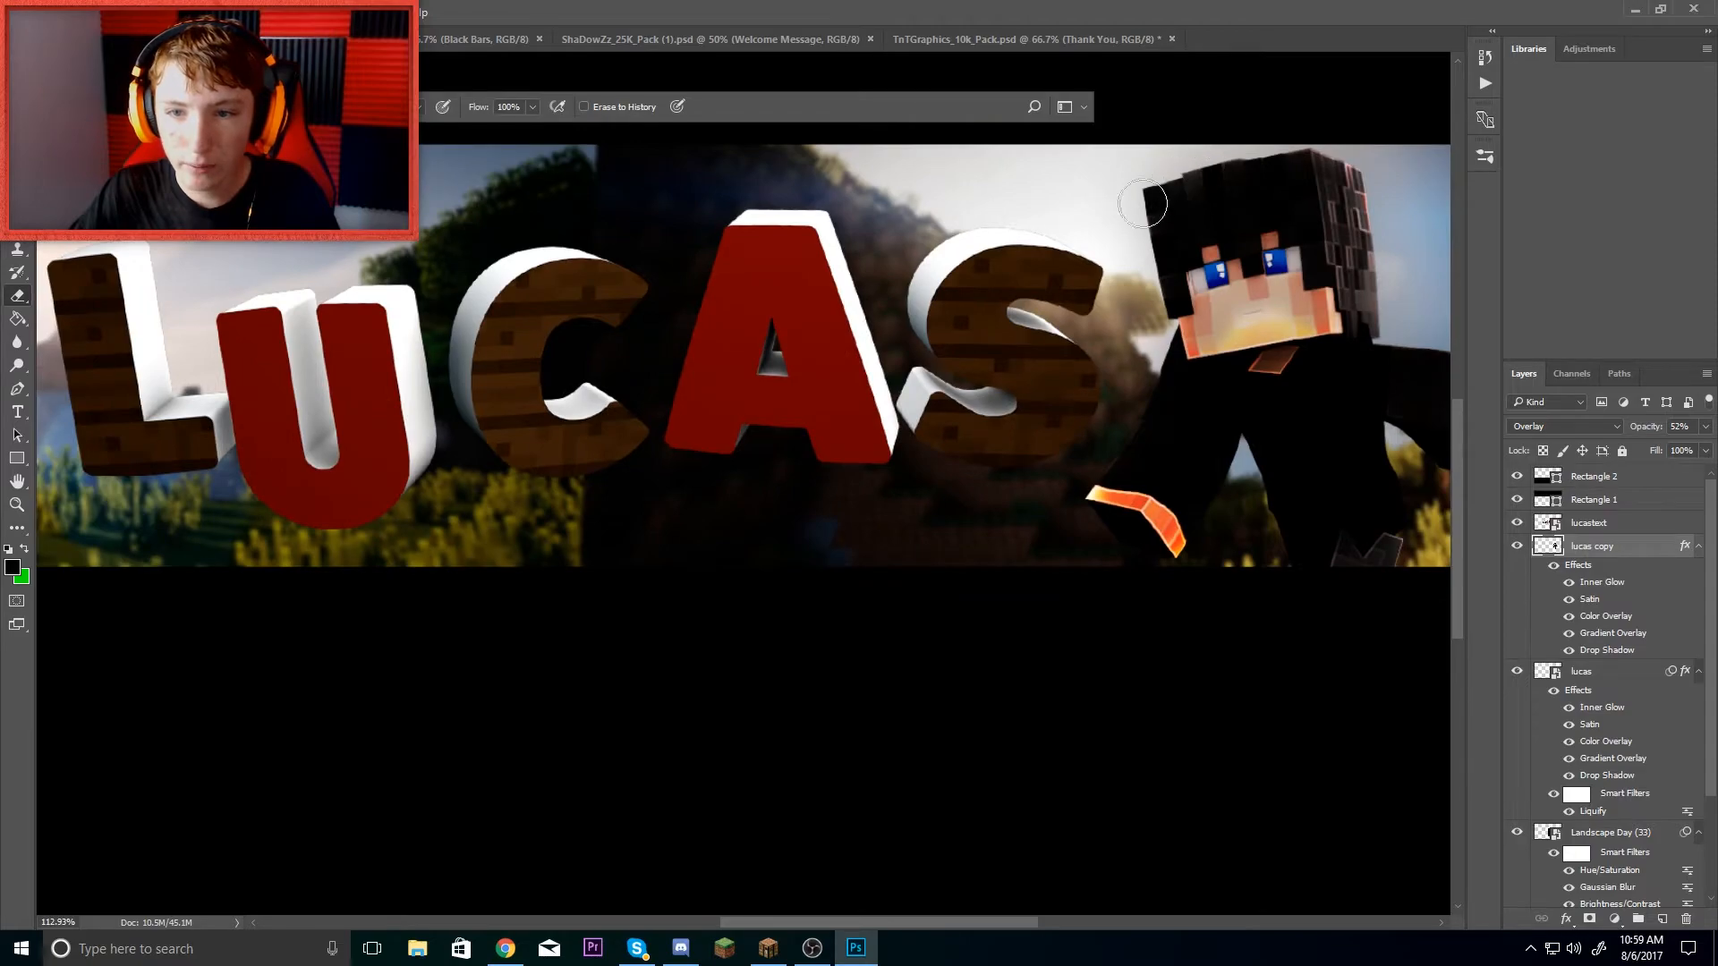
pyautogui.moveTo(1362, 170); pyautogui.dragTo(1403, 292)
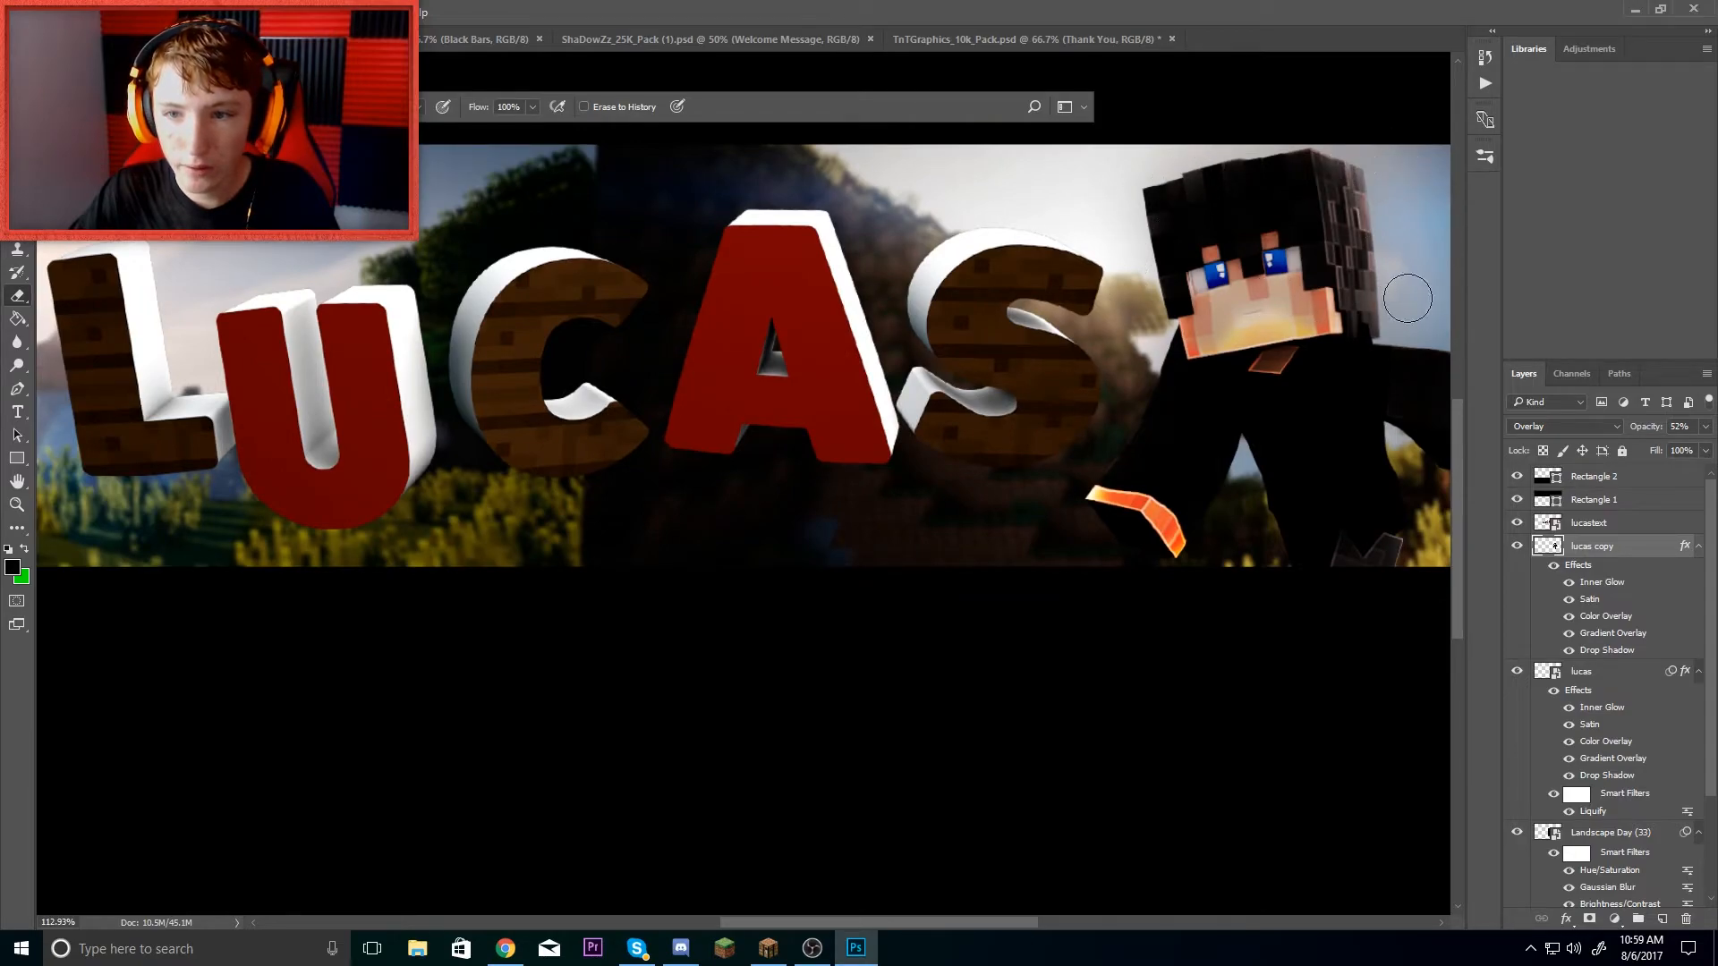
pyautogui.scroll(-2, 1307, 391)
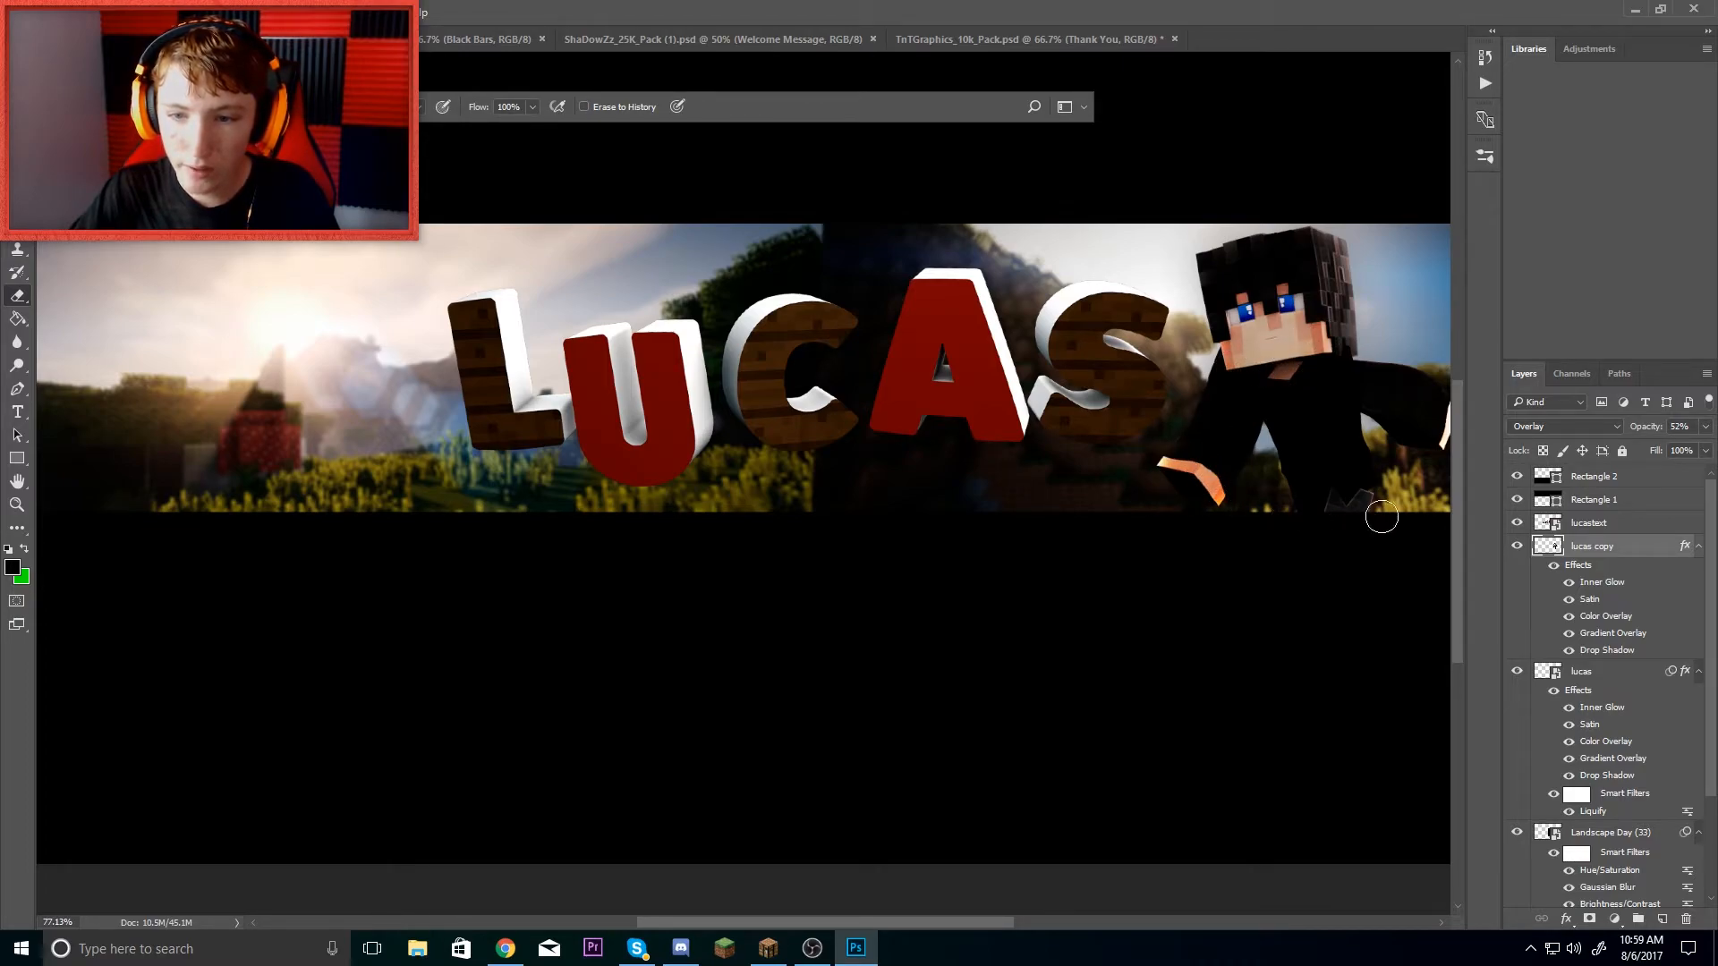
pyautogui.moveTo(849, 922); pyautogui.dragTo(977, 924)
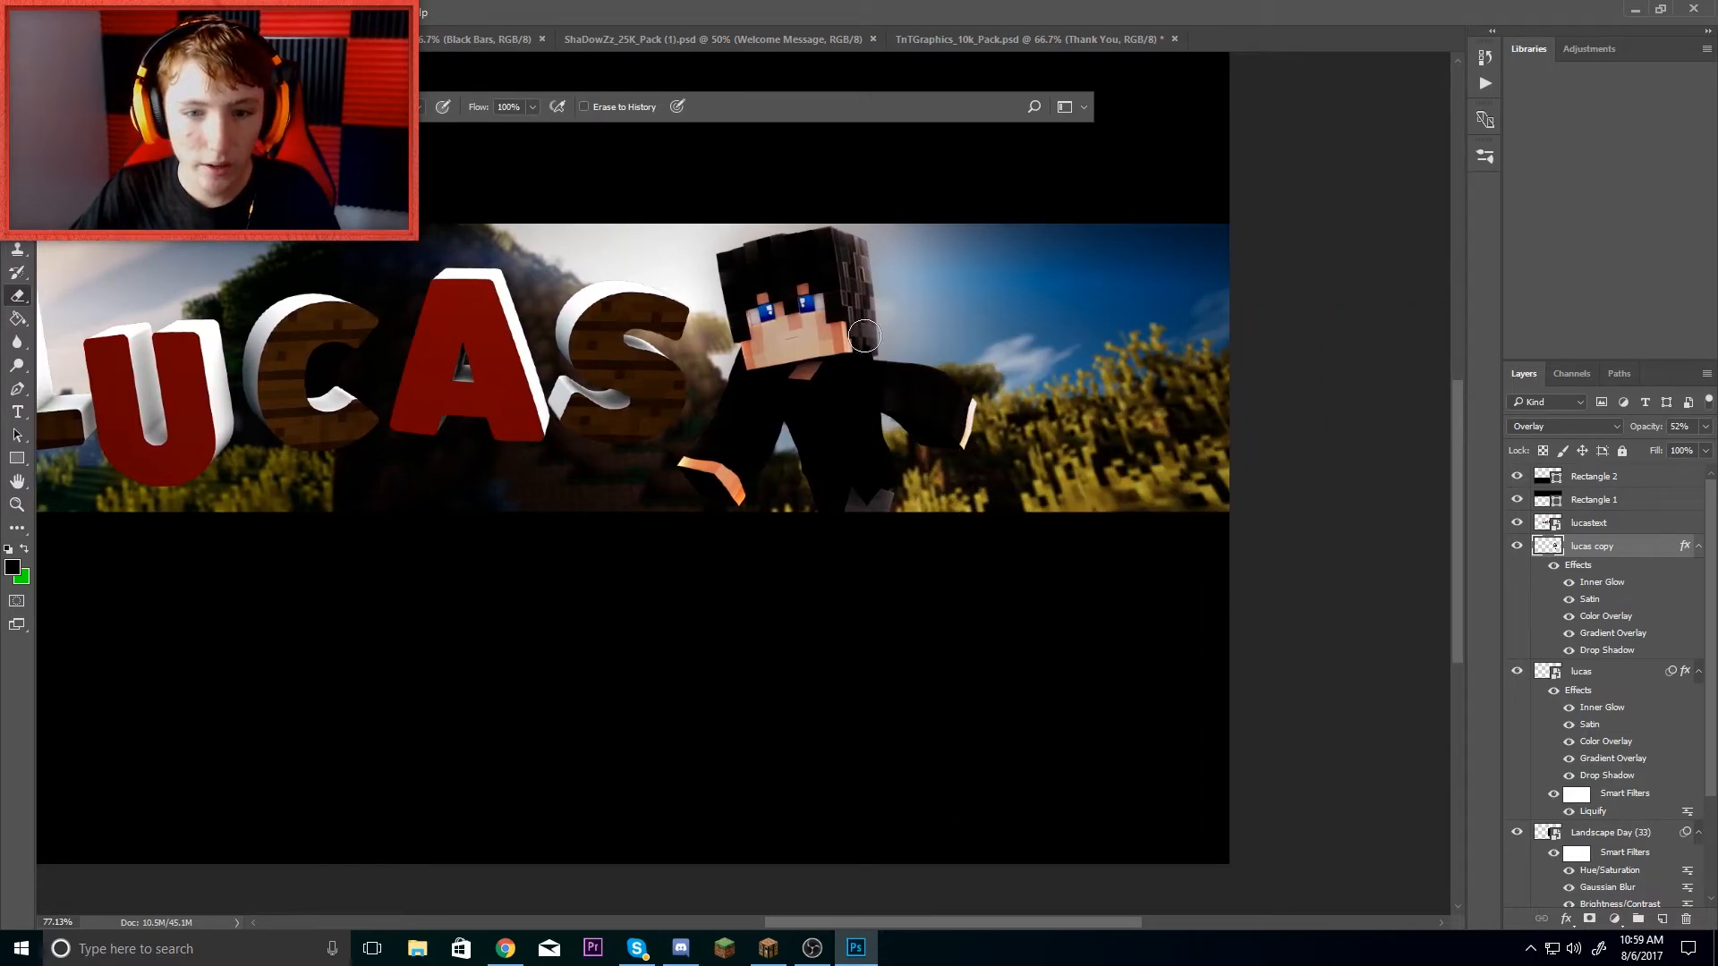
pyautogui.scroll(-3, 1068, 405)
pyautogui.scroll(4, 1038, 490)
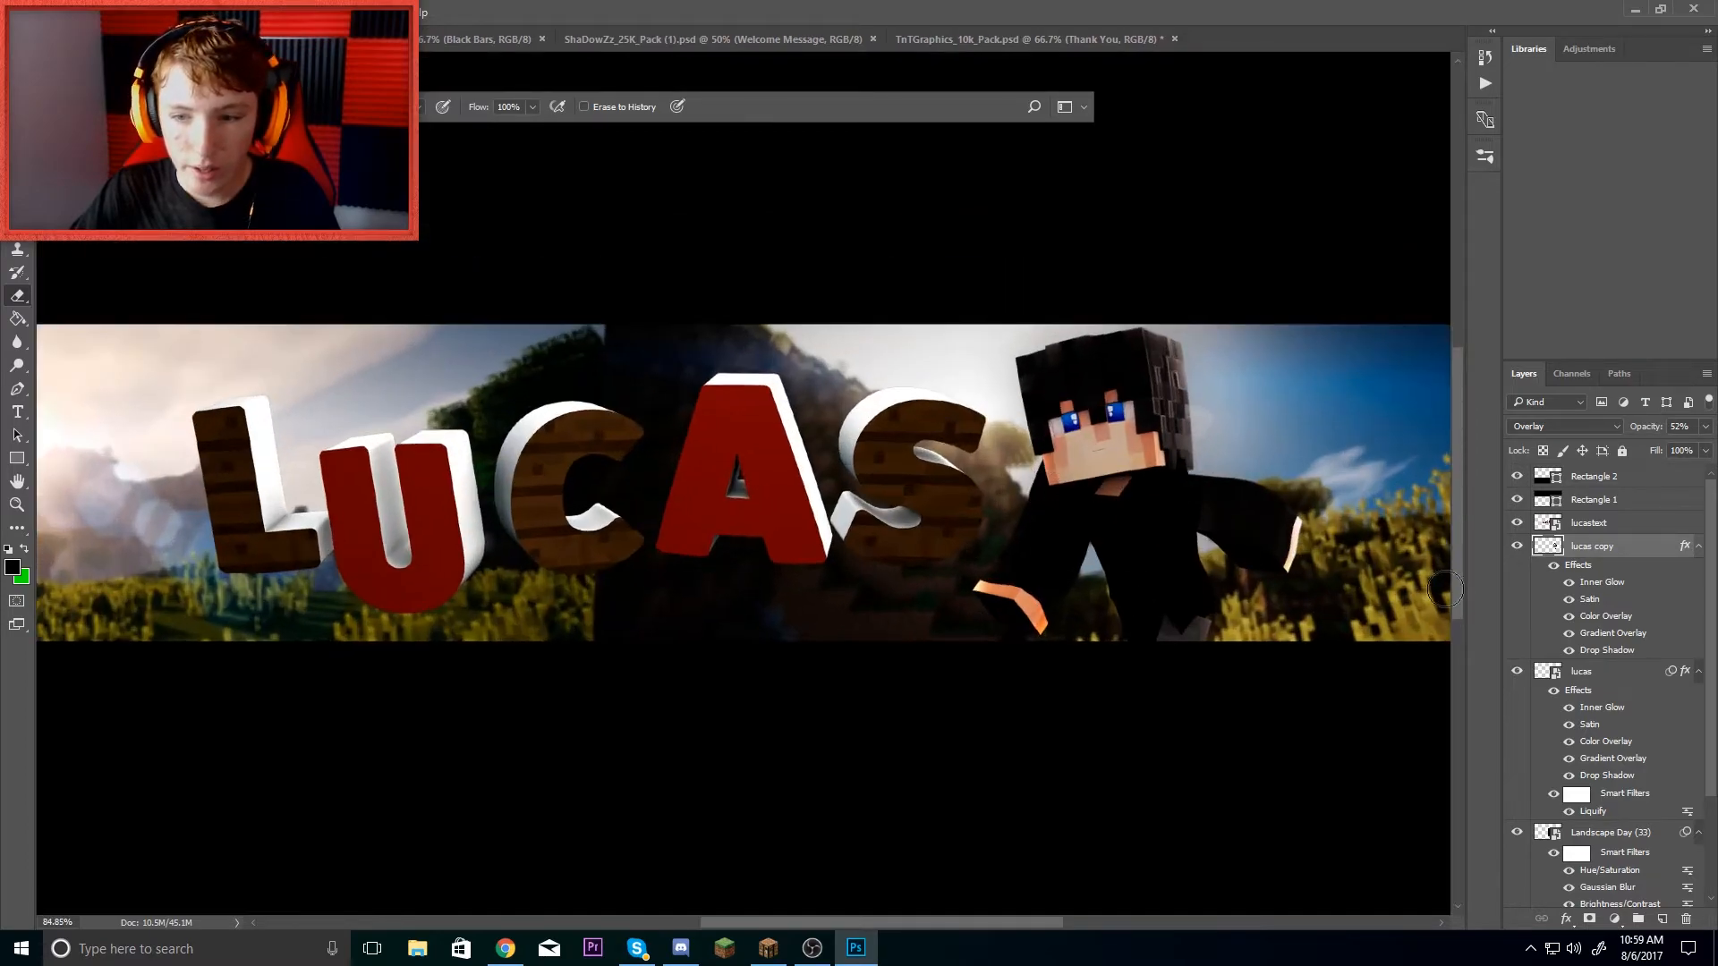
# - Merge the lucas copy and lucas layers into one layer and duplicate the merged layer
pyautogui.keyDown('ctrl'); pyautogui.click(1585, 678); pyautogui.keyUp('ctrl')
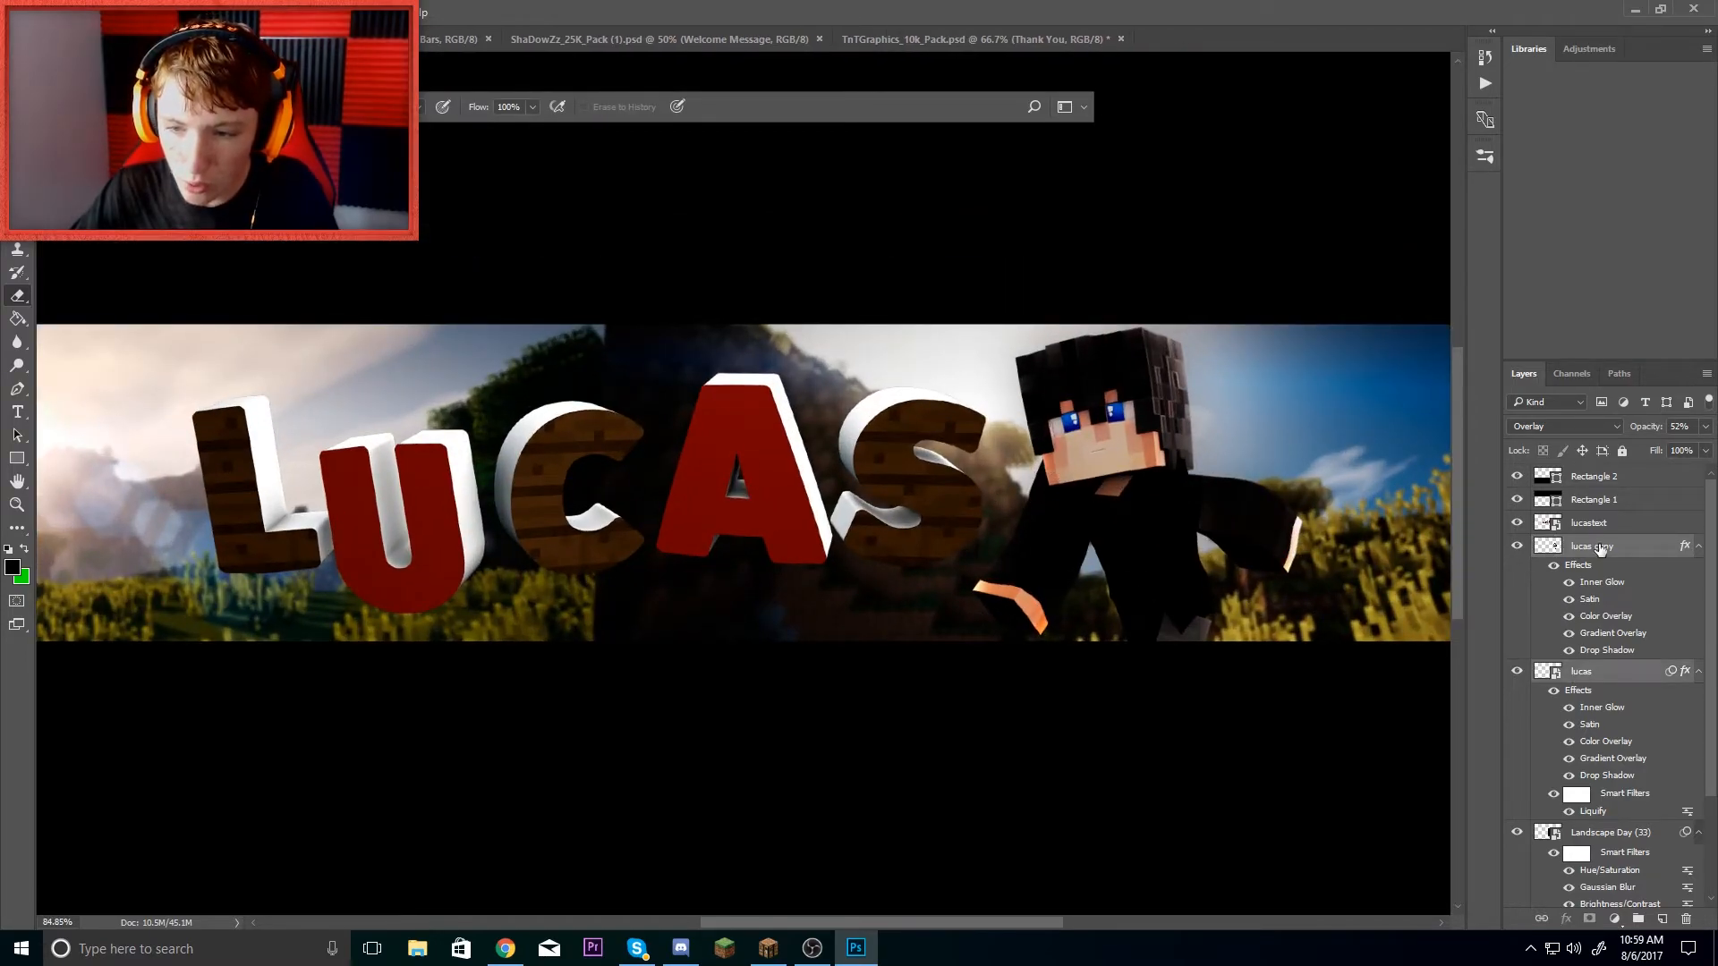
pyautogui.hotkey('ctrl', 'e')
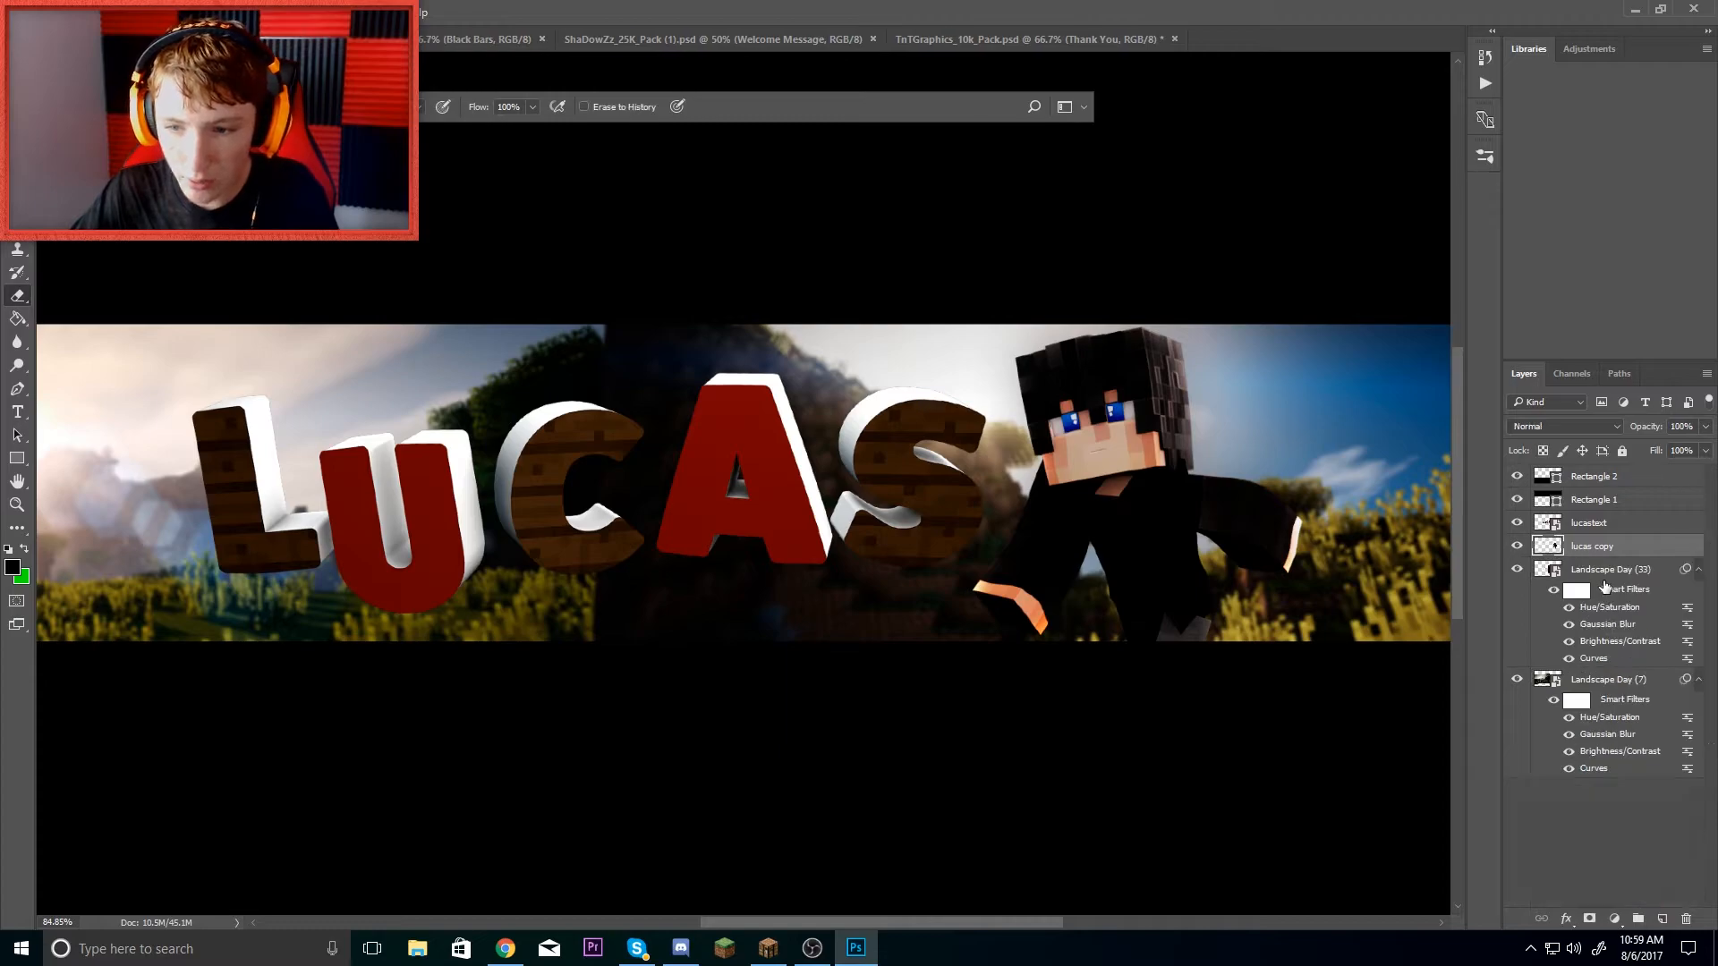
pyautogui.rightClick(1583, 547)
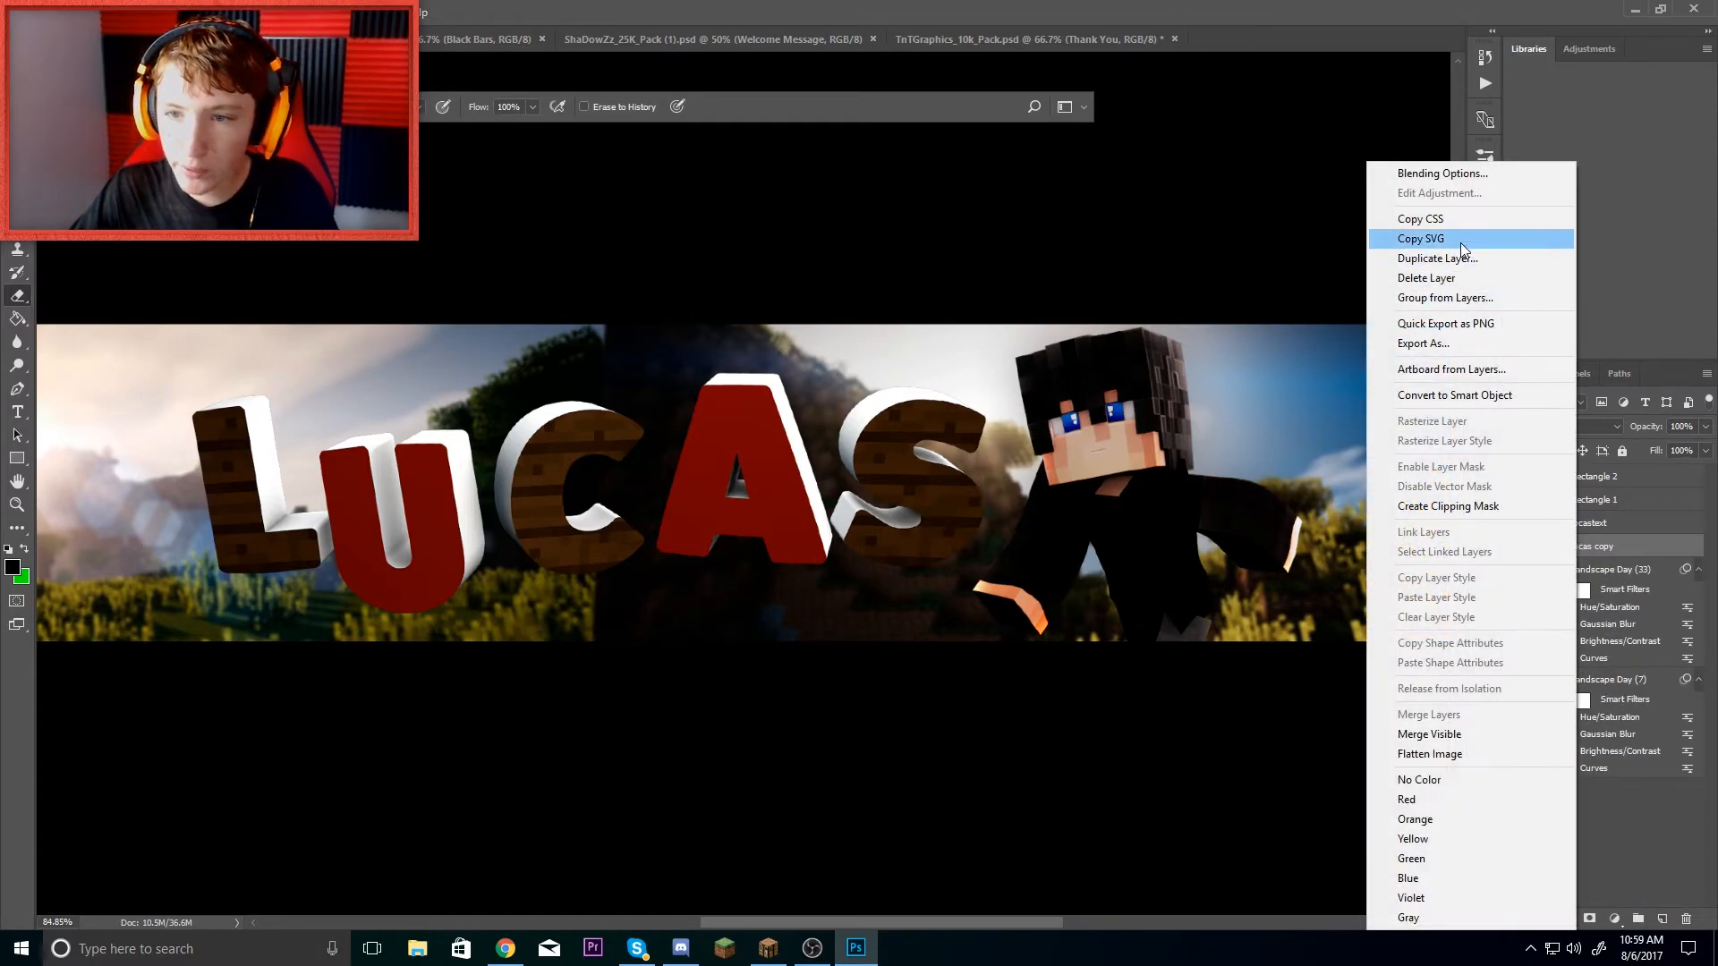
pyautogui.click(1422, 250)
pyautogui.click(872, 237)
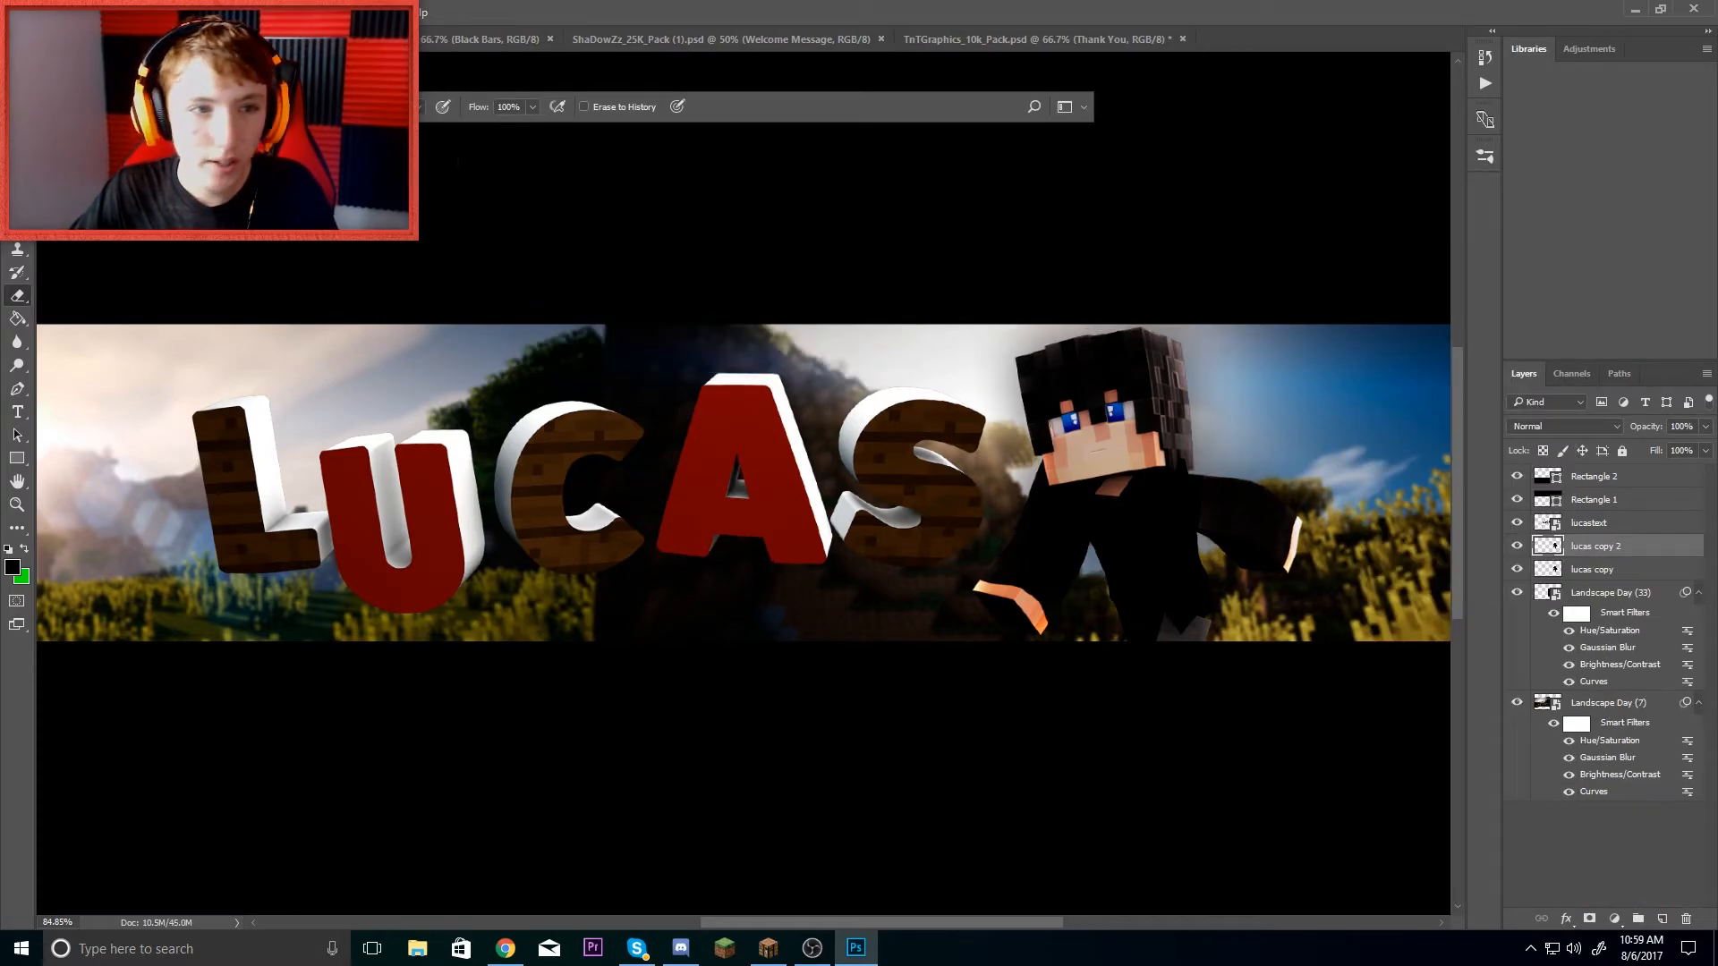
# - Apply the Plastic Wrap filter to the lucas copy 2 layer with highlight strength 8, detail 11 and smoothness 8
pyautogui.click(282, 12)
pyautogui.click(358, 81)
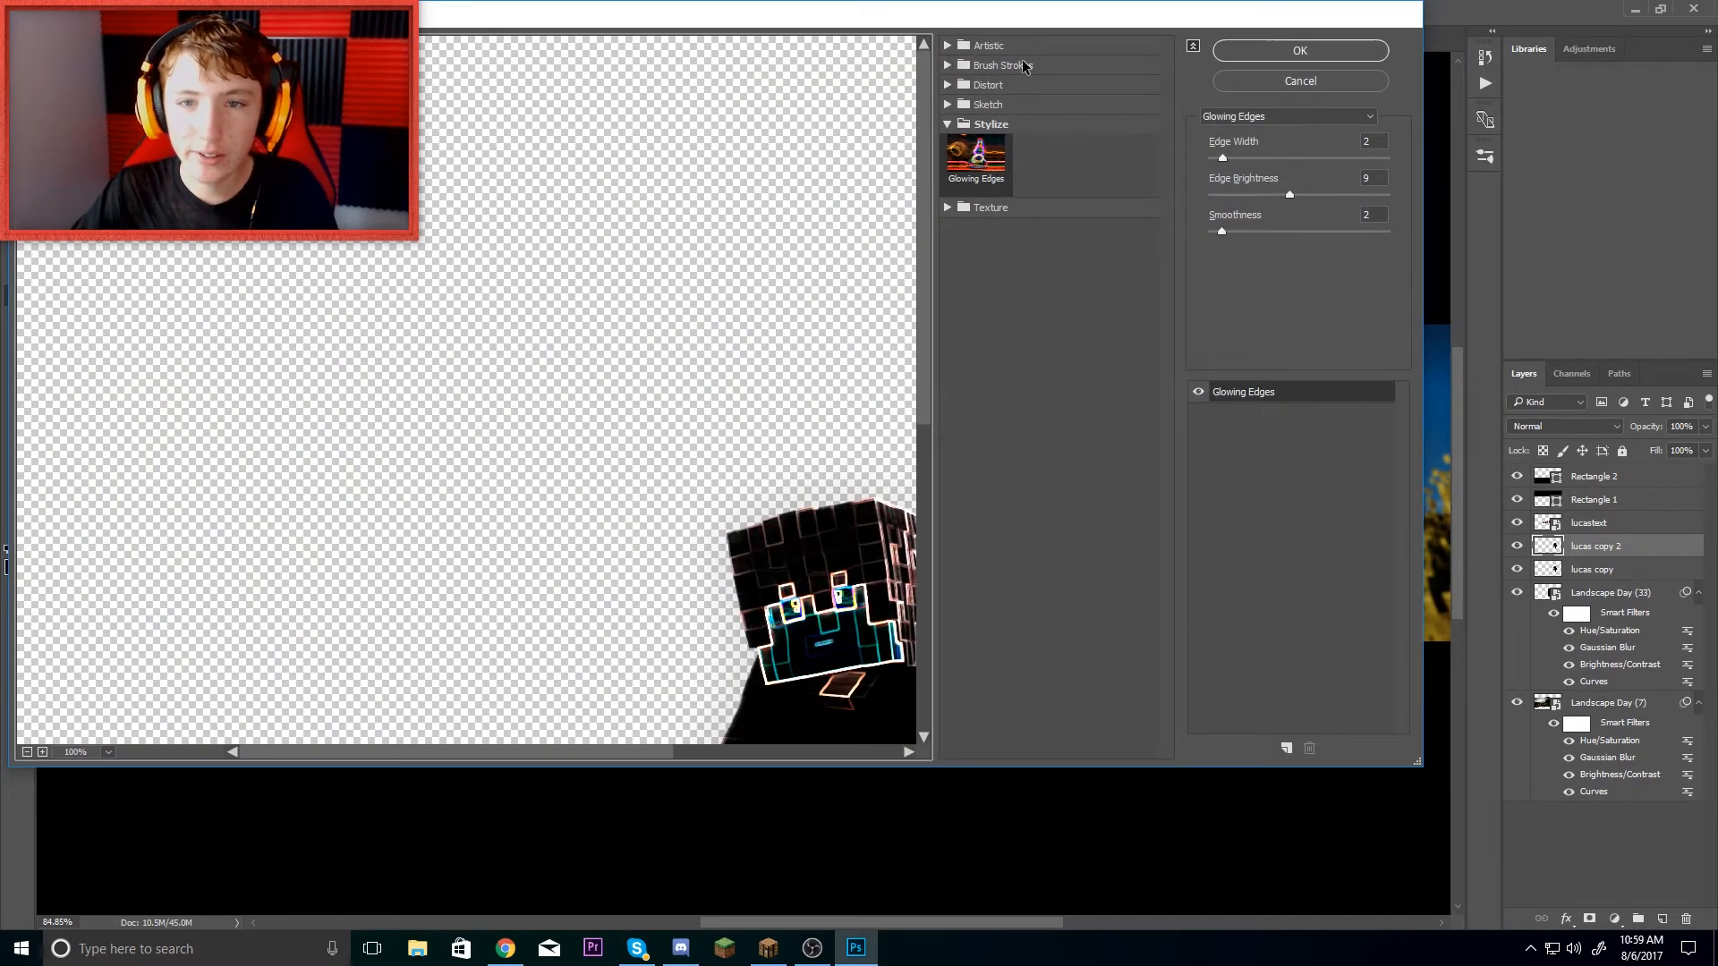
pyautogui.click(1025, 67)
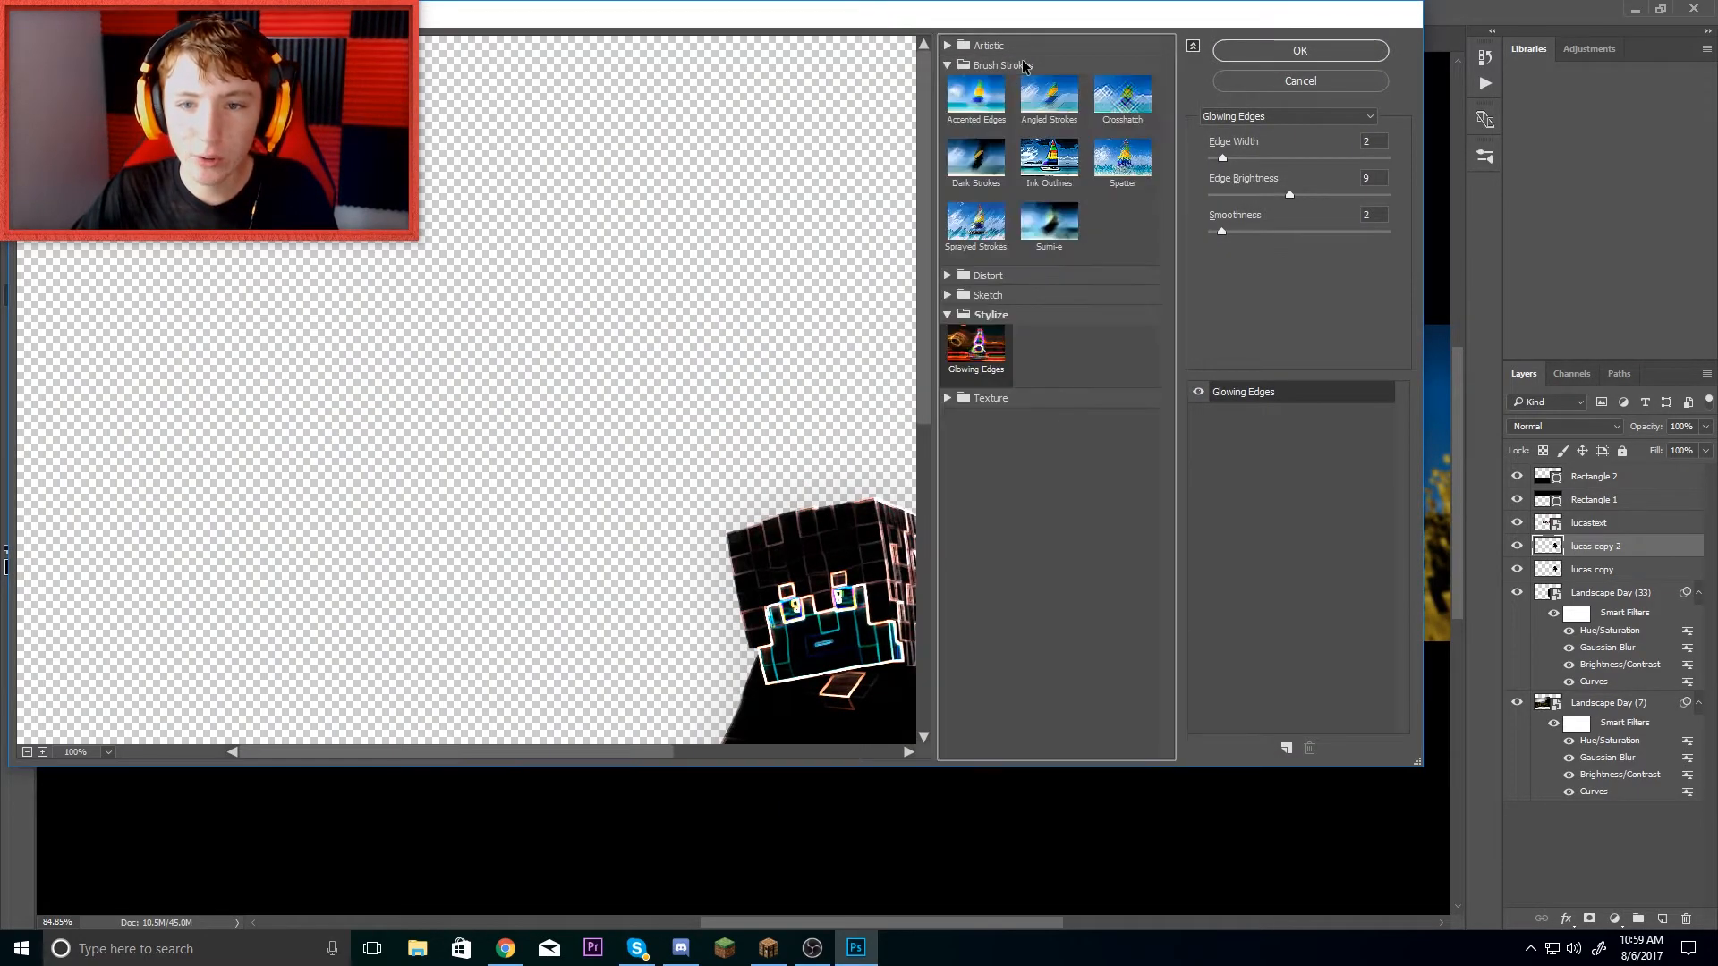
pyautogui.click(1012, 47)
pyautogui.click(1133, 228)
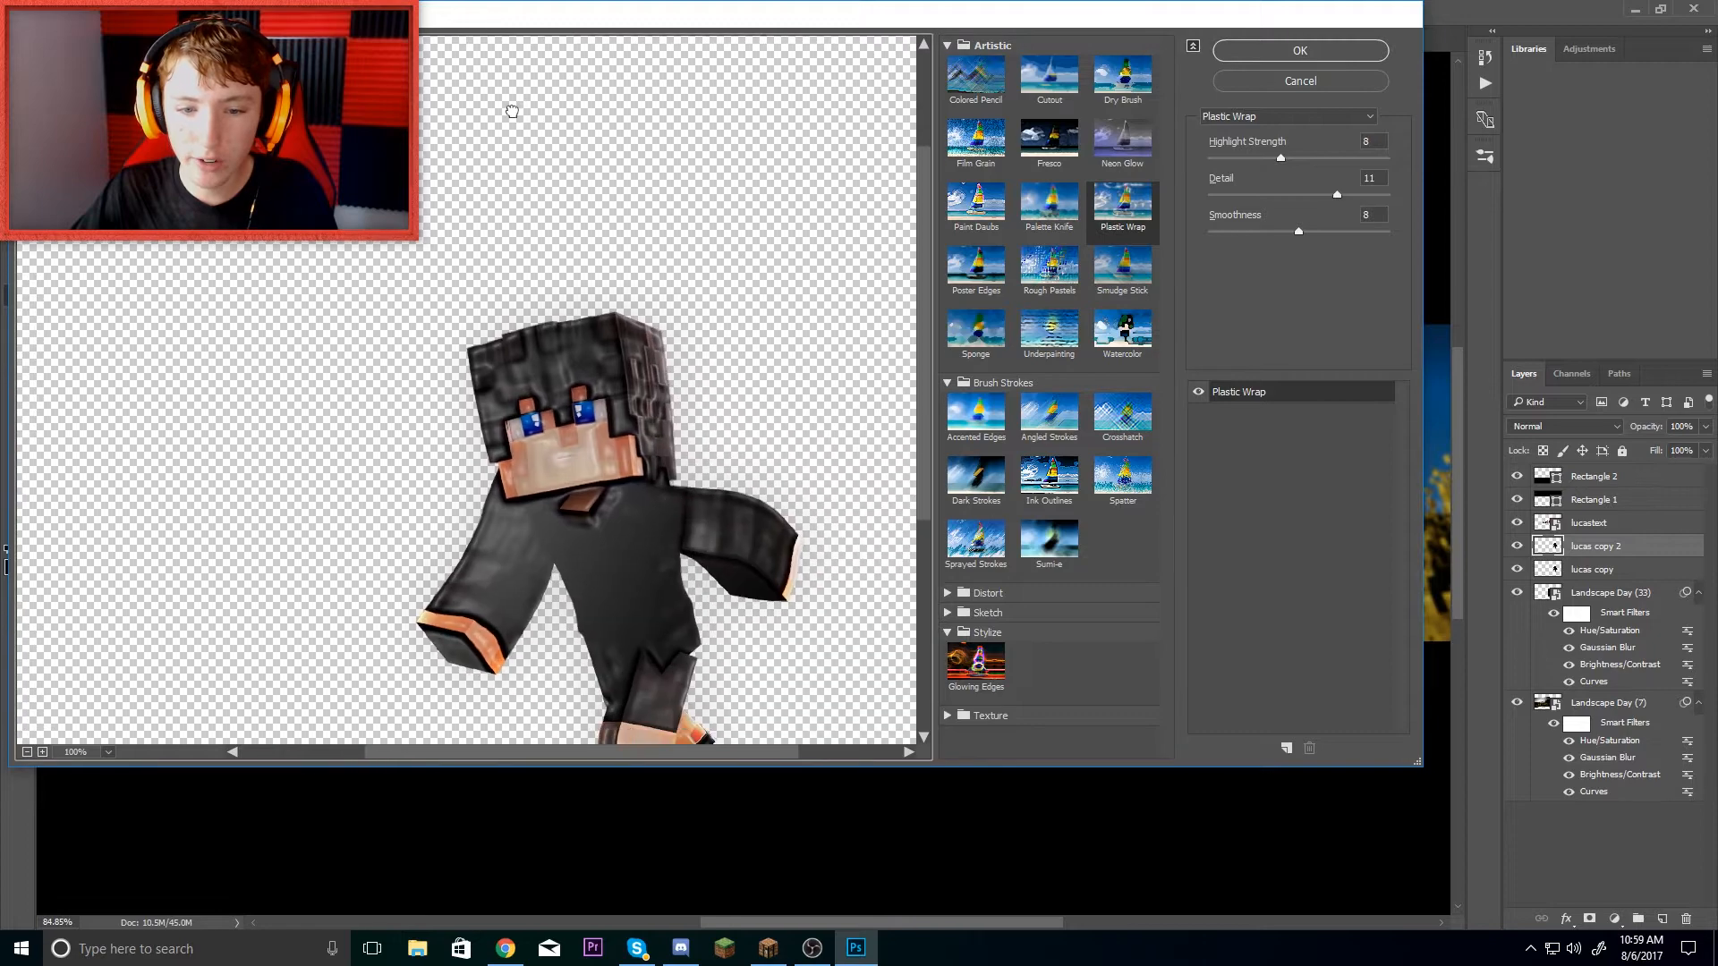
pyautogui.click(1299, 52)
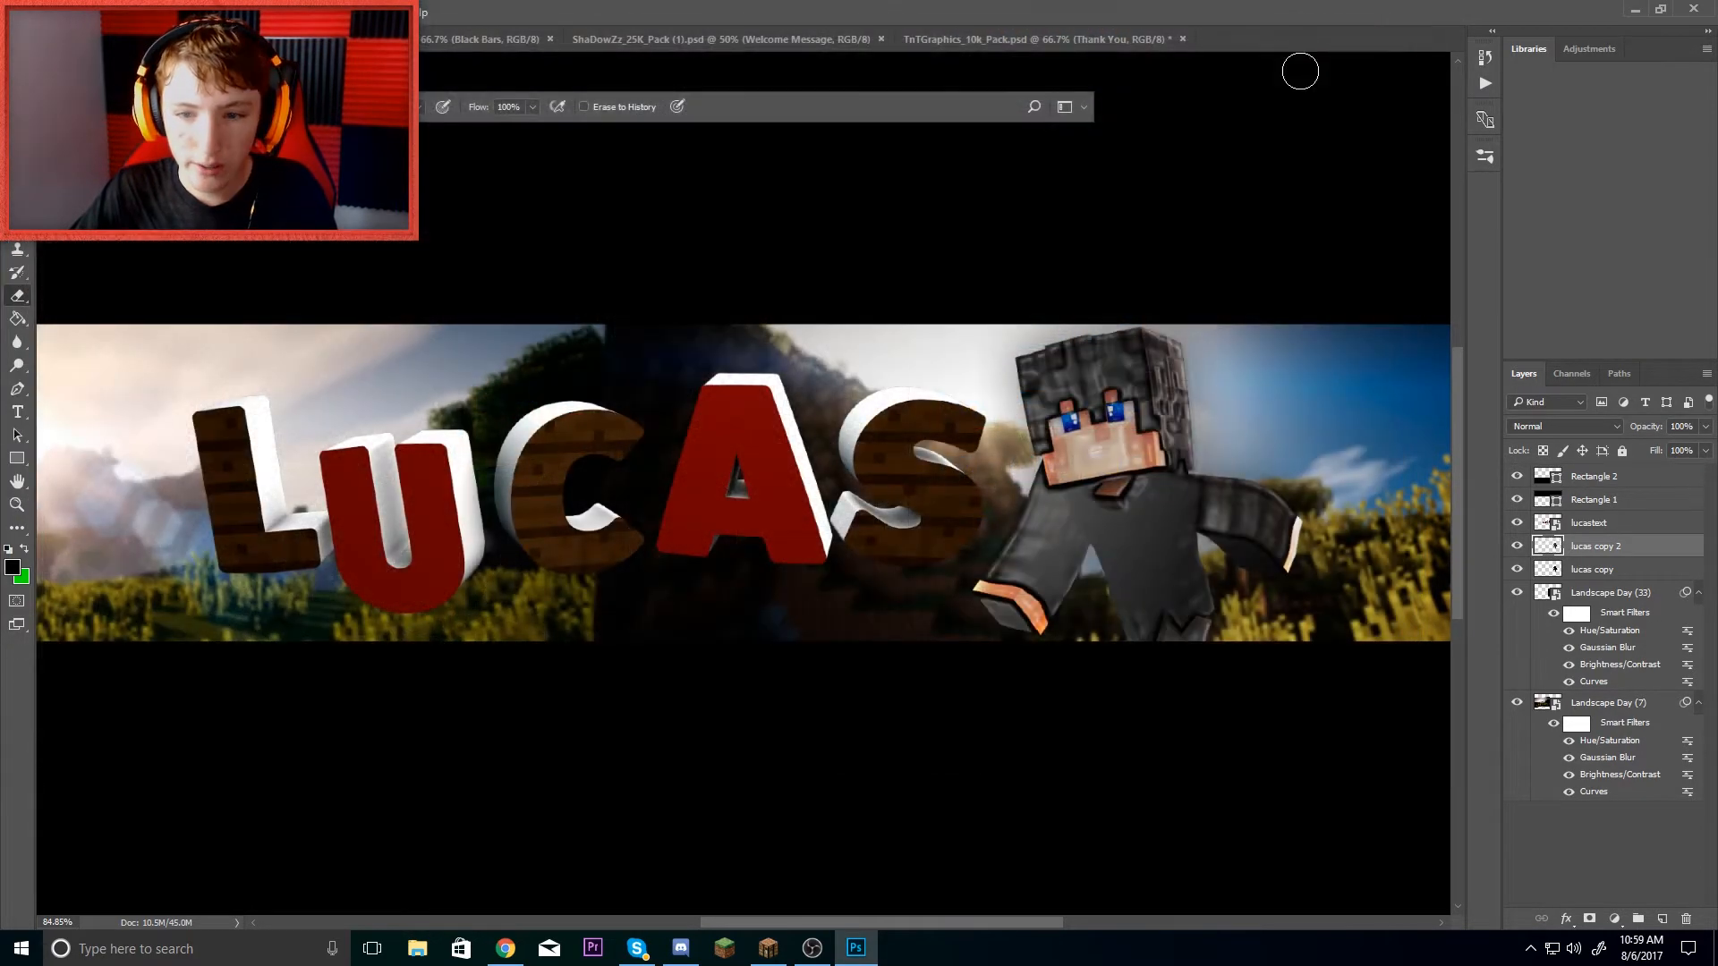
# - Set the lucas copy 2 layer's blend mode to Overlay and erase its Plastic Wrap effect over the character's face, arms and body
pyautogui.rightClick(1593, 559)
pyautogui.click(1476, 176)
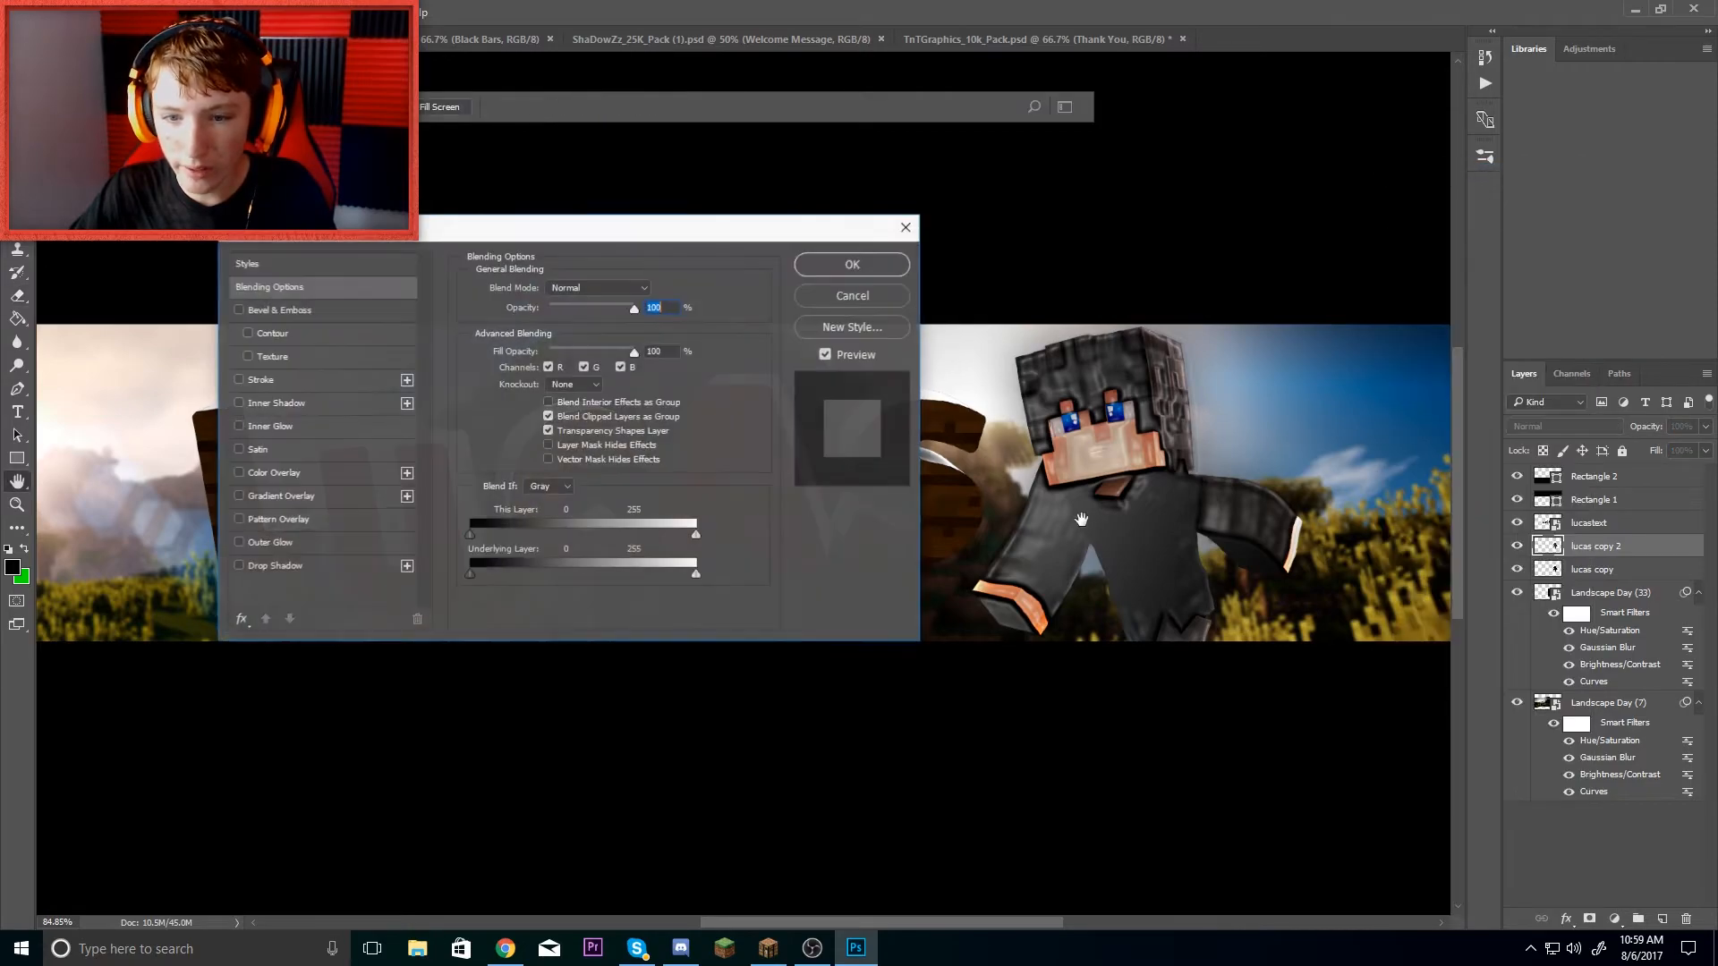
pyautogui.click(598, 287)
pyautogui.click(624, 449)
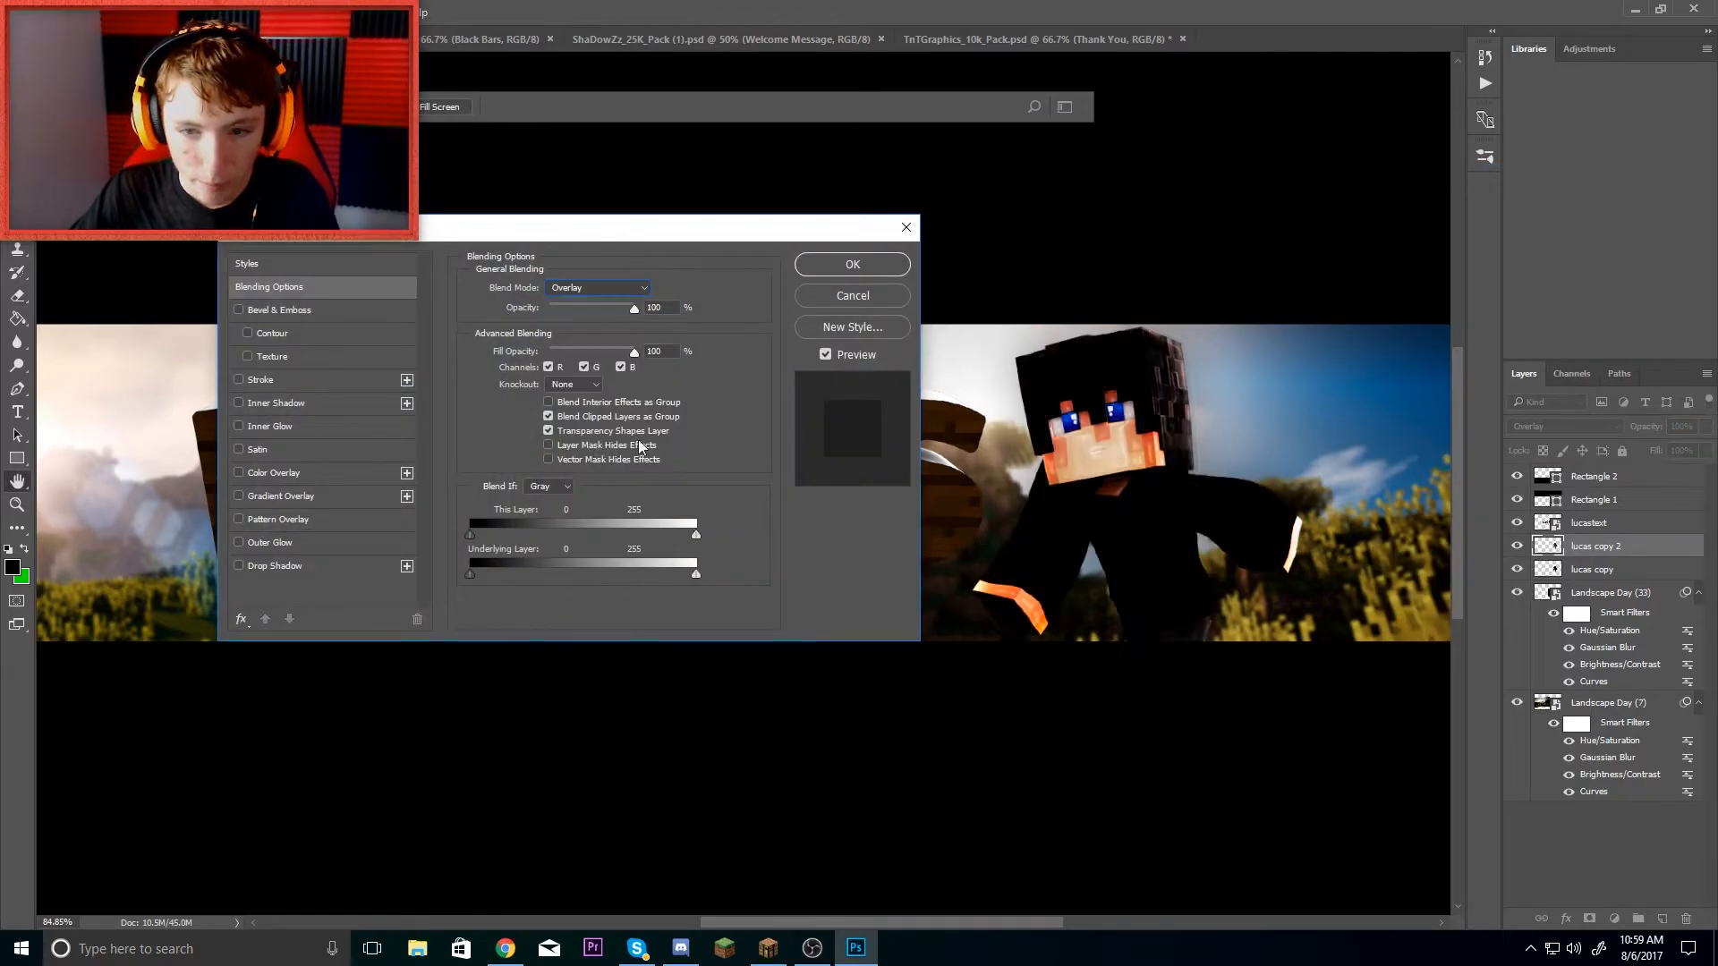
pyautogui.click(821, 267)
pyautogui.press('e')
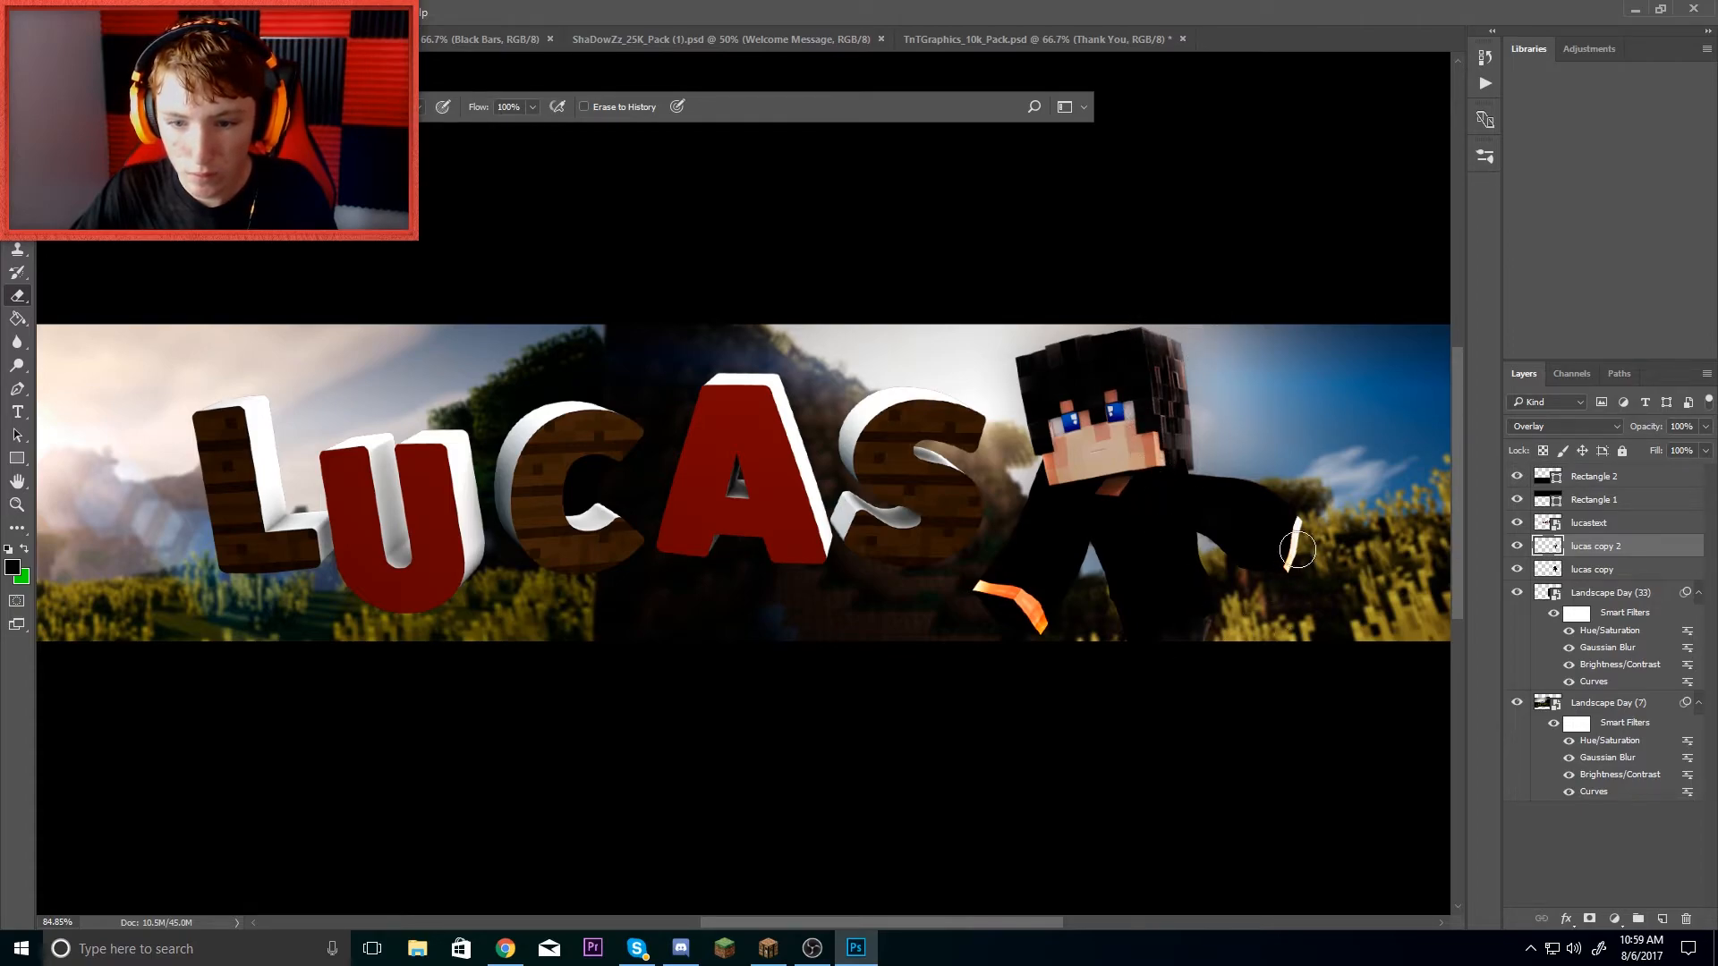
pyautogui.moveTo(1233, 514)
pyautogui.mouseDown()
pyautogui.moveTo(1226, 658)
pyautogui.moveTo(1125, 648)
pyautogui.moveTo(1201, 628)
pyautogui.moveTo(1020, 647)
pyautogui.moveTo(976, 570)
pyautogui.mouseUp()
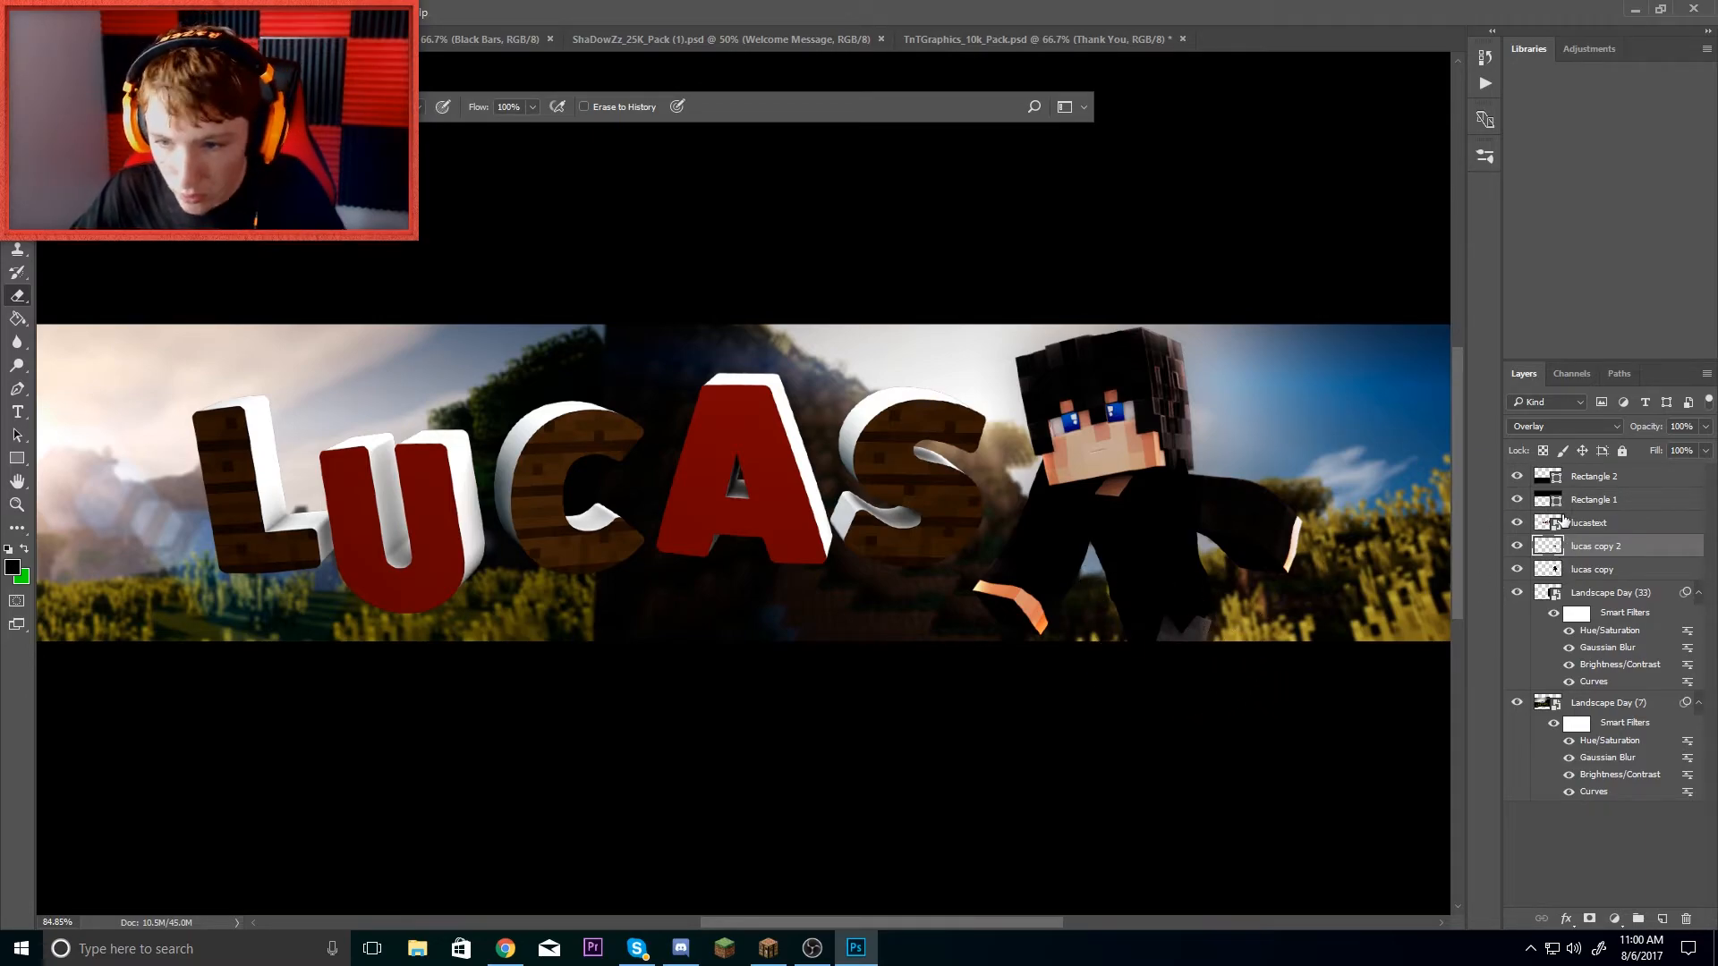
pyautogui.keyDown('ctrl'); pyautogui.click(1603, 526); pyautogui.keyUp('ctrl')
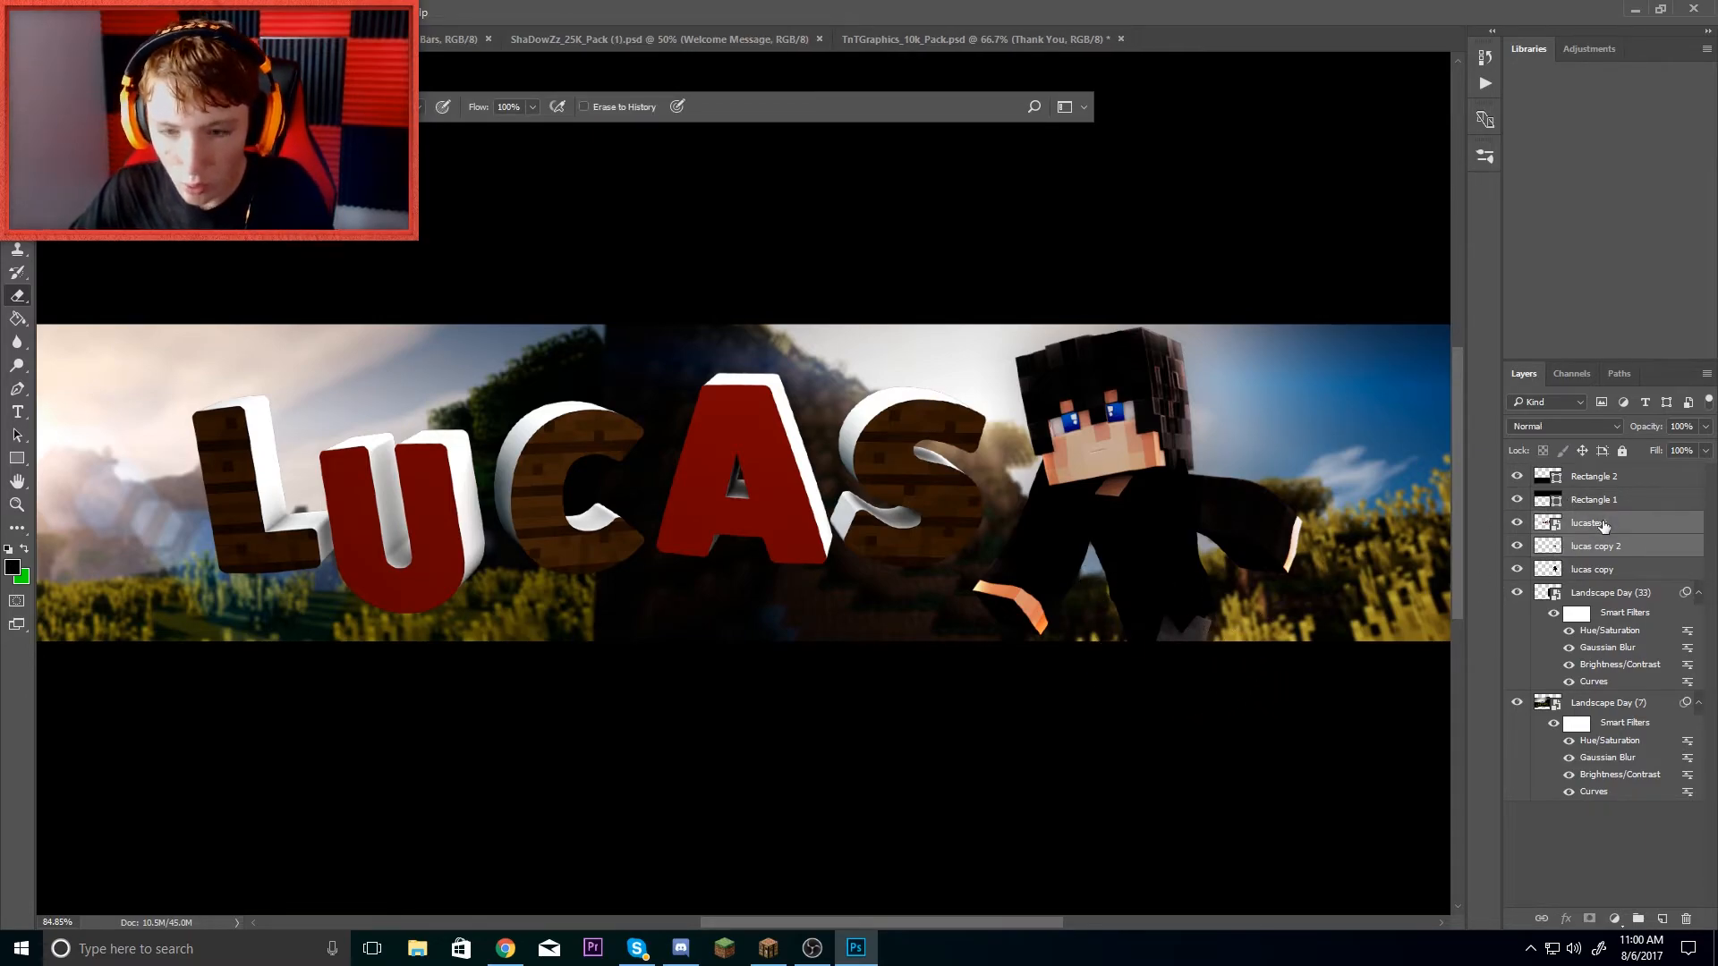
pyautogui.hotkey('ctrl', 'e')
pyautogui.hotkey('ctrl', 'z')
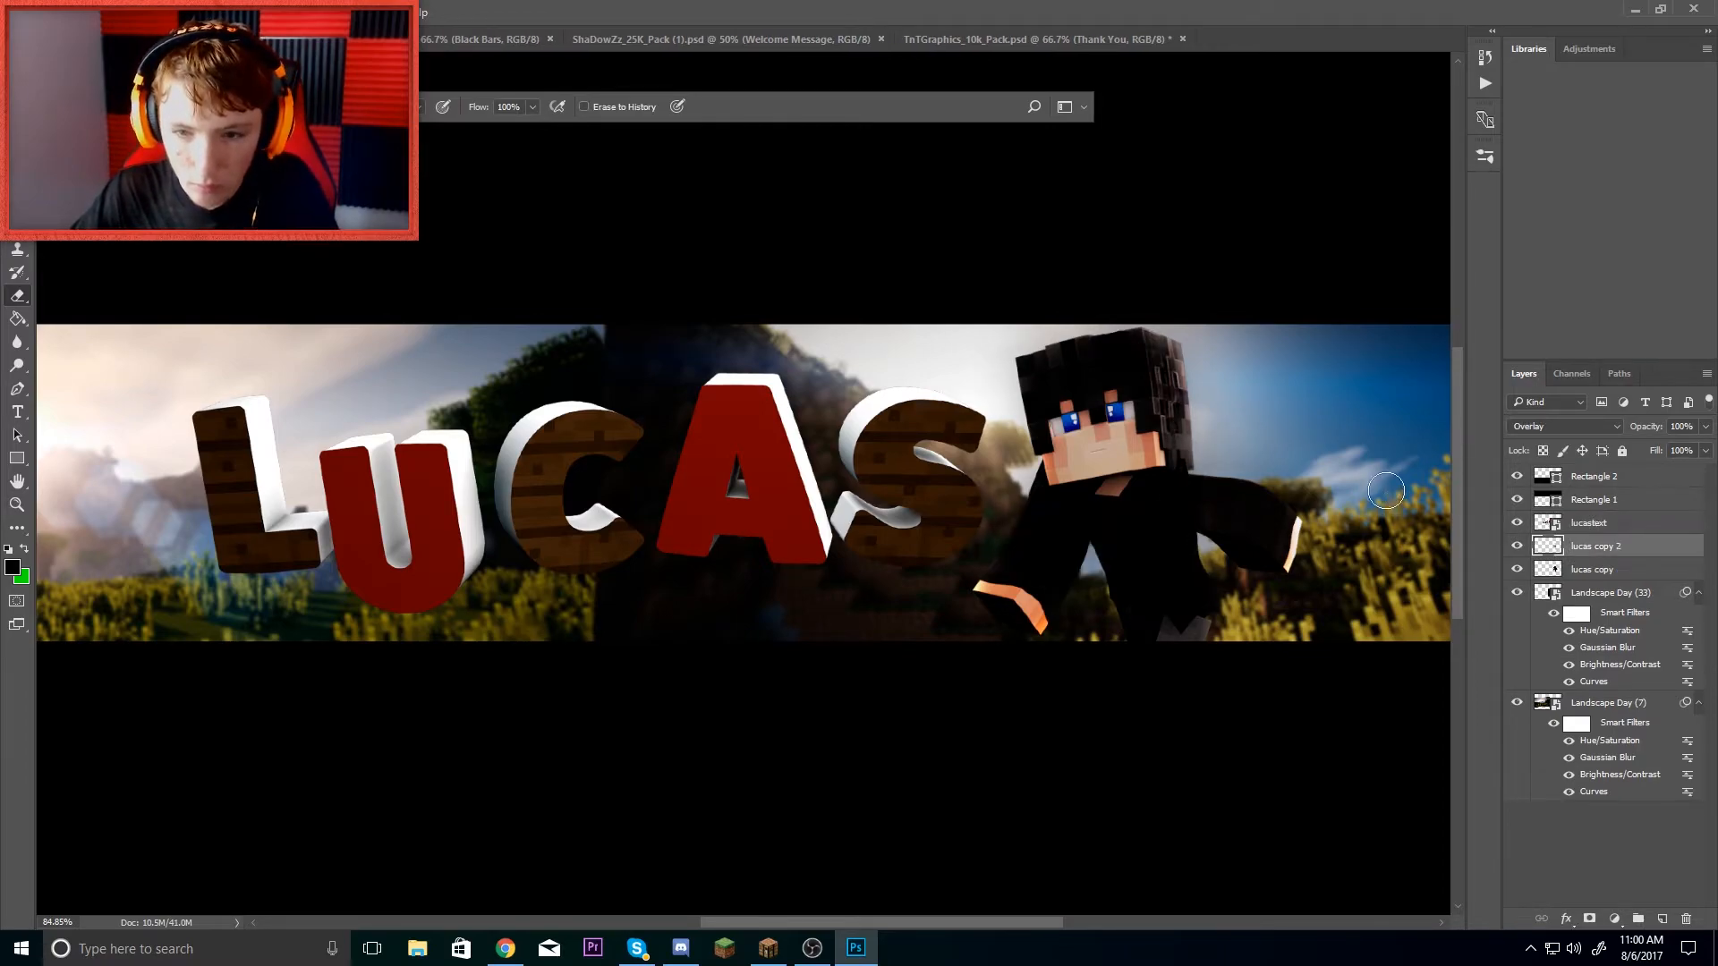
# - Merge lucas copy 2 with lucas copy and give the merged layer a Gradient Overlay in Overlay mode at 30% opacity
pyautogui.keyDown('ctrl'); pyautogui.click(1609, 572); pyautogui.keyUp('ctrl')
pyautogui.hotkey('ctrl', 'e')
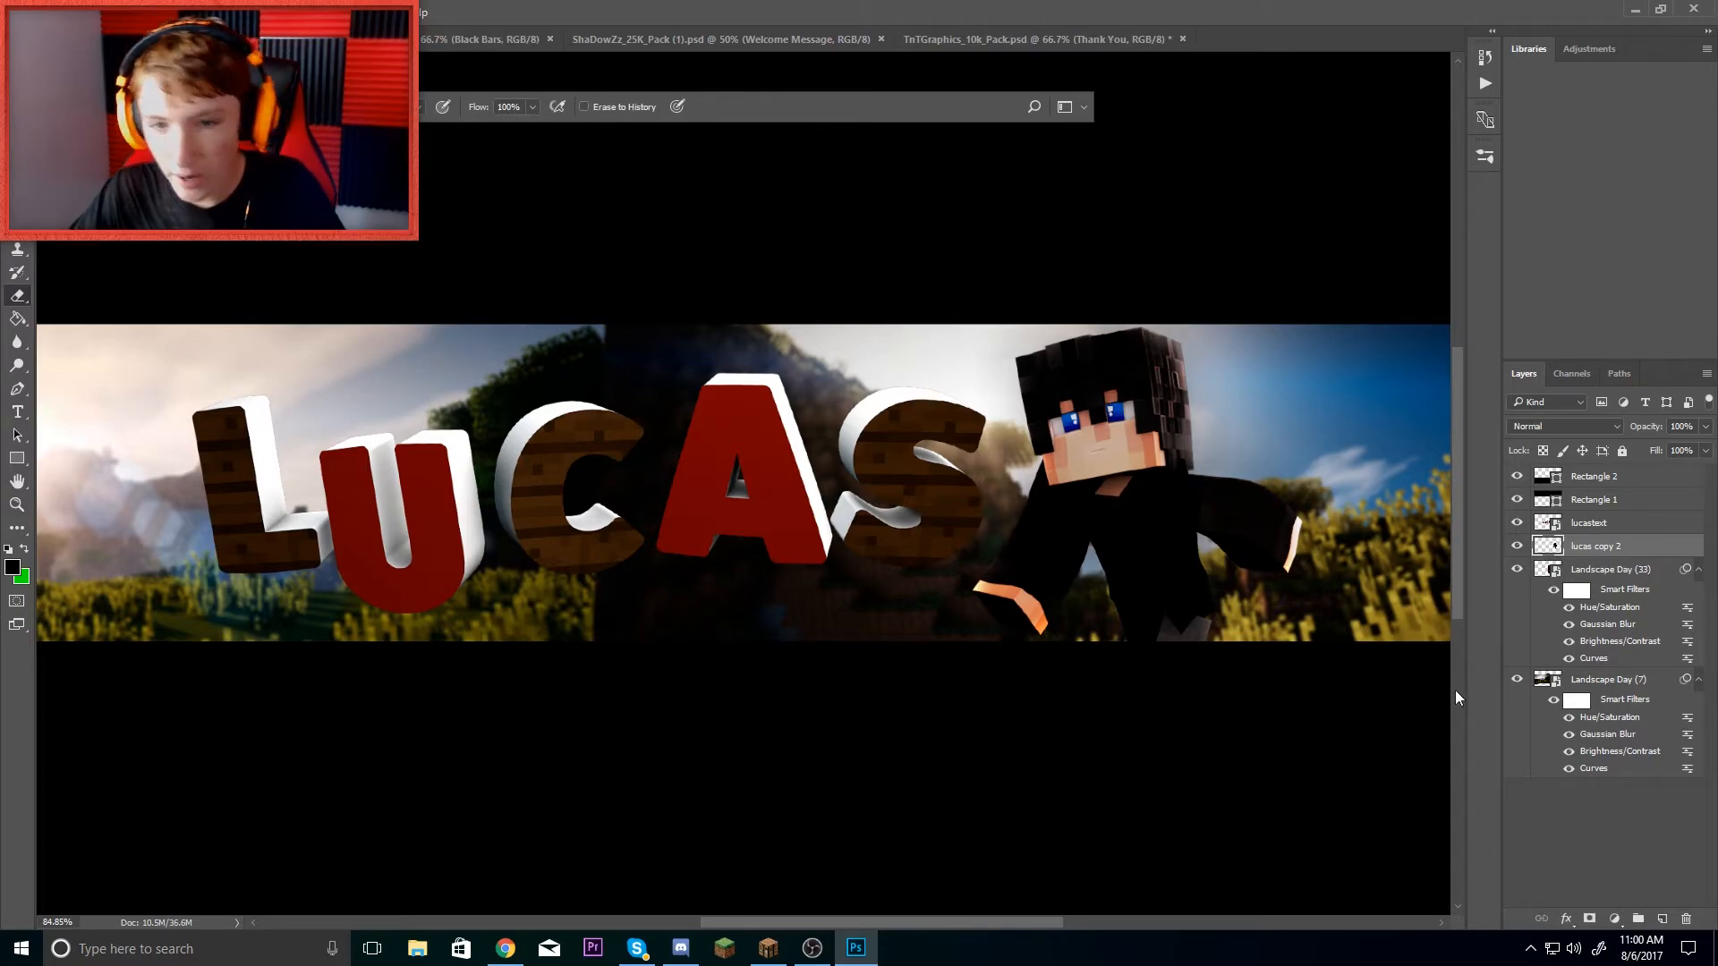
pyautogui.rightClick(1548, 546)
pyautogui.click(1568, 128)
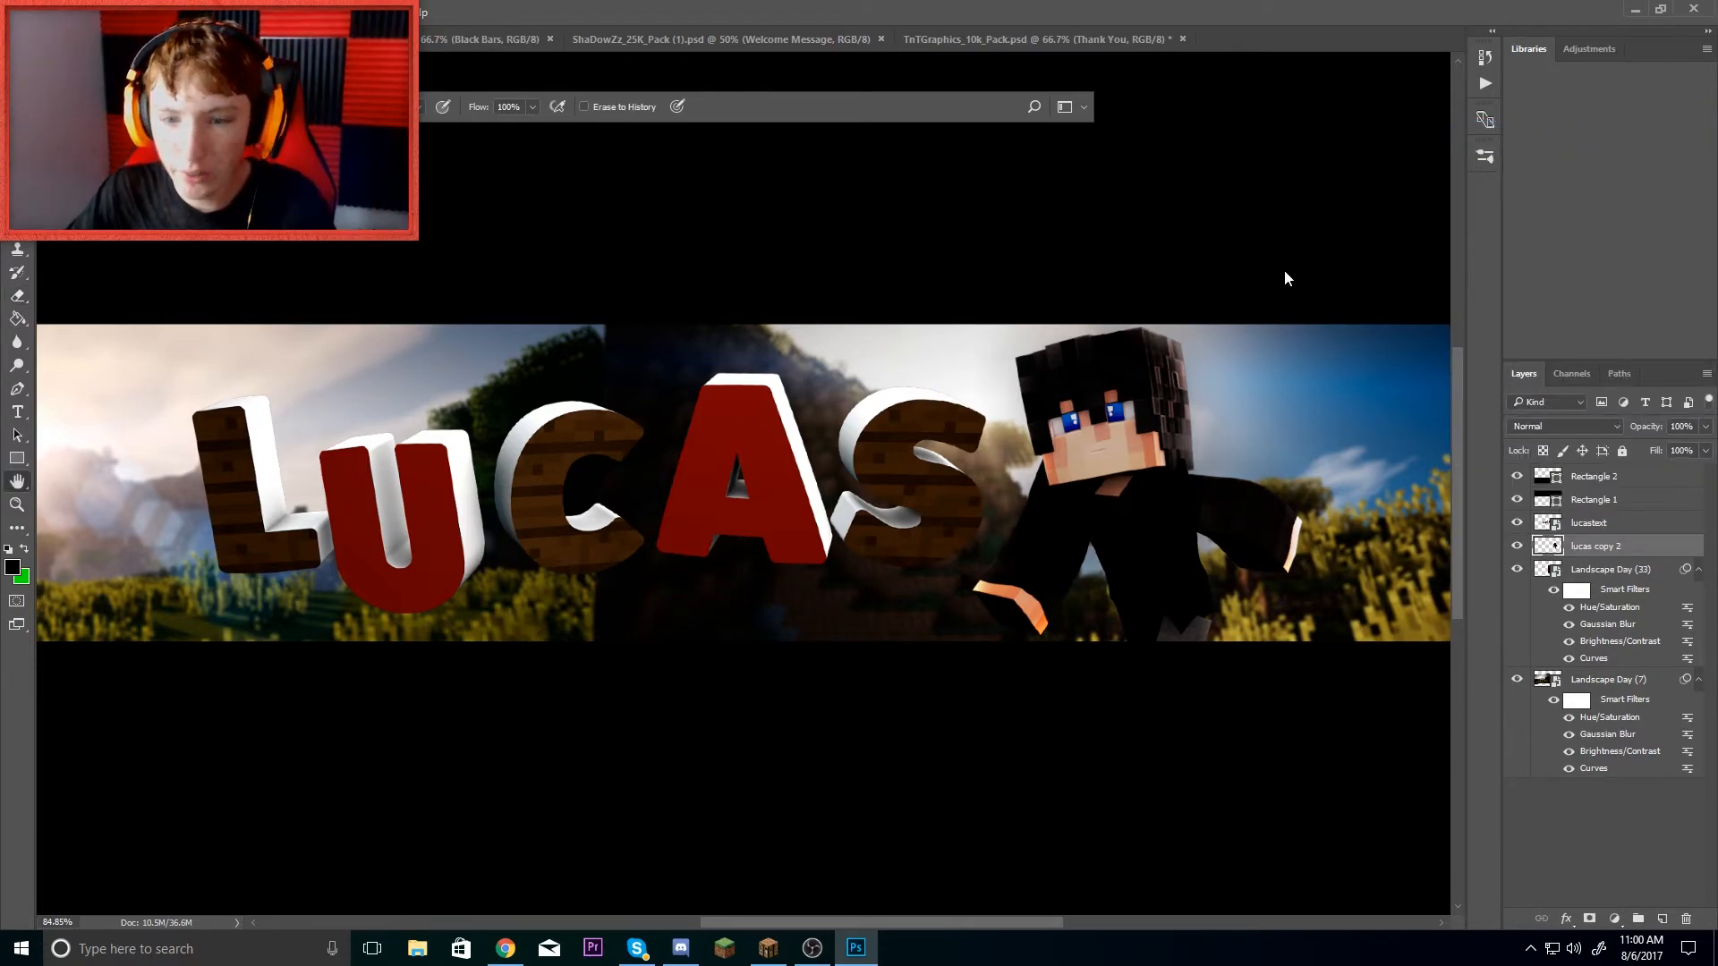
pyautogui.click(238, 496)
pyautogui.click(291, 519)
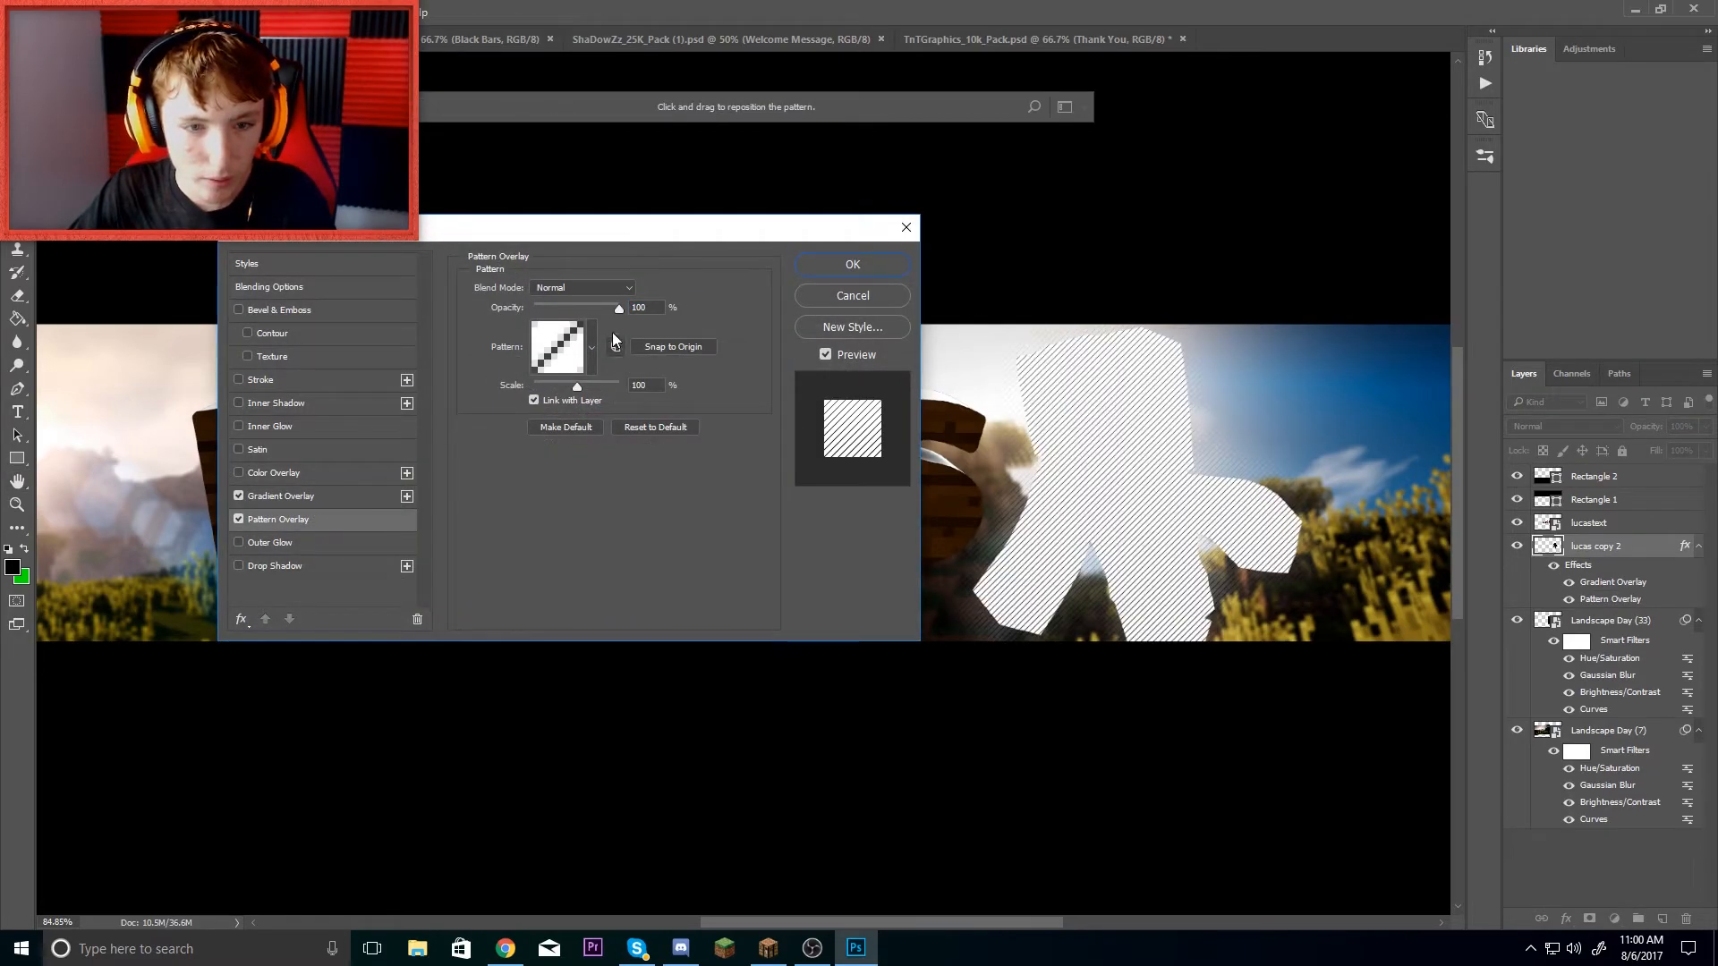
pyautogui.click(277, 496)
pyautogui.click(238, 519)
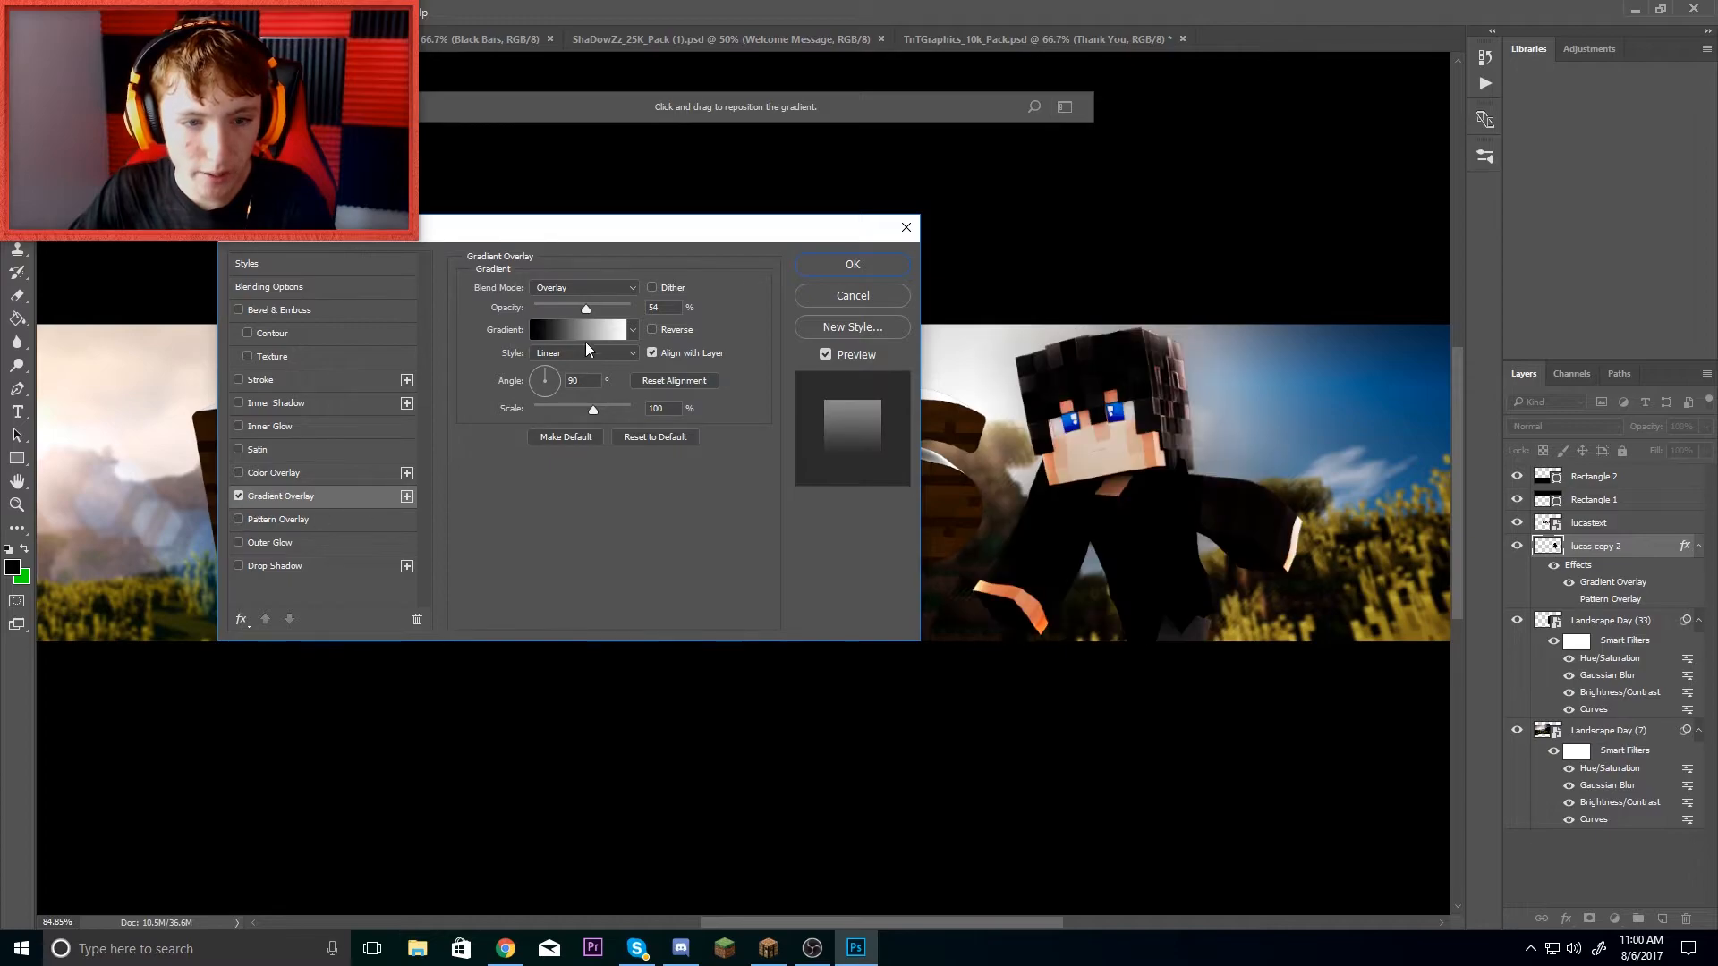
pyautogui.moveTo(586, 308); pyautogui.dragTo(562, 313)
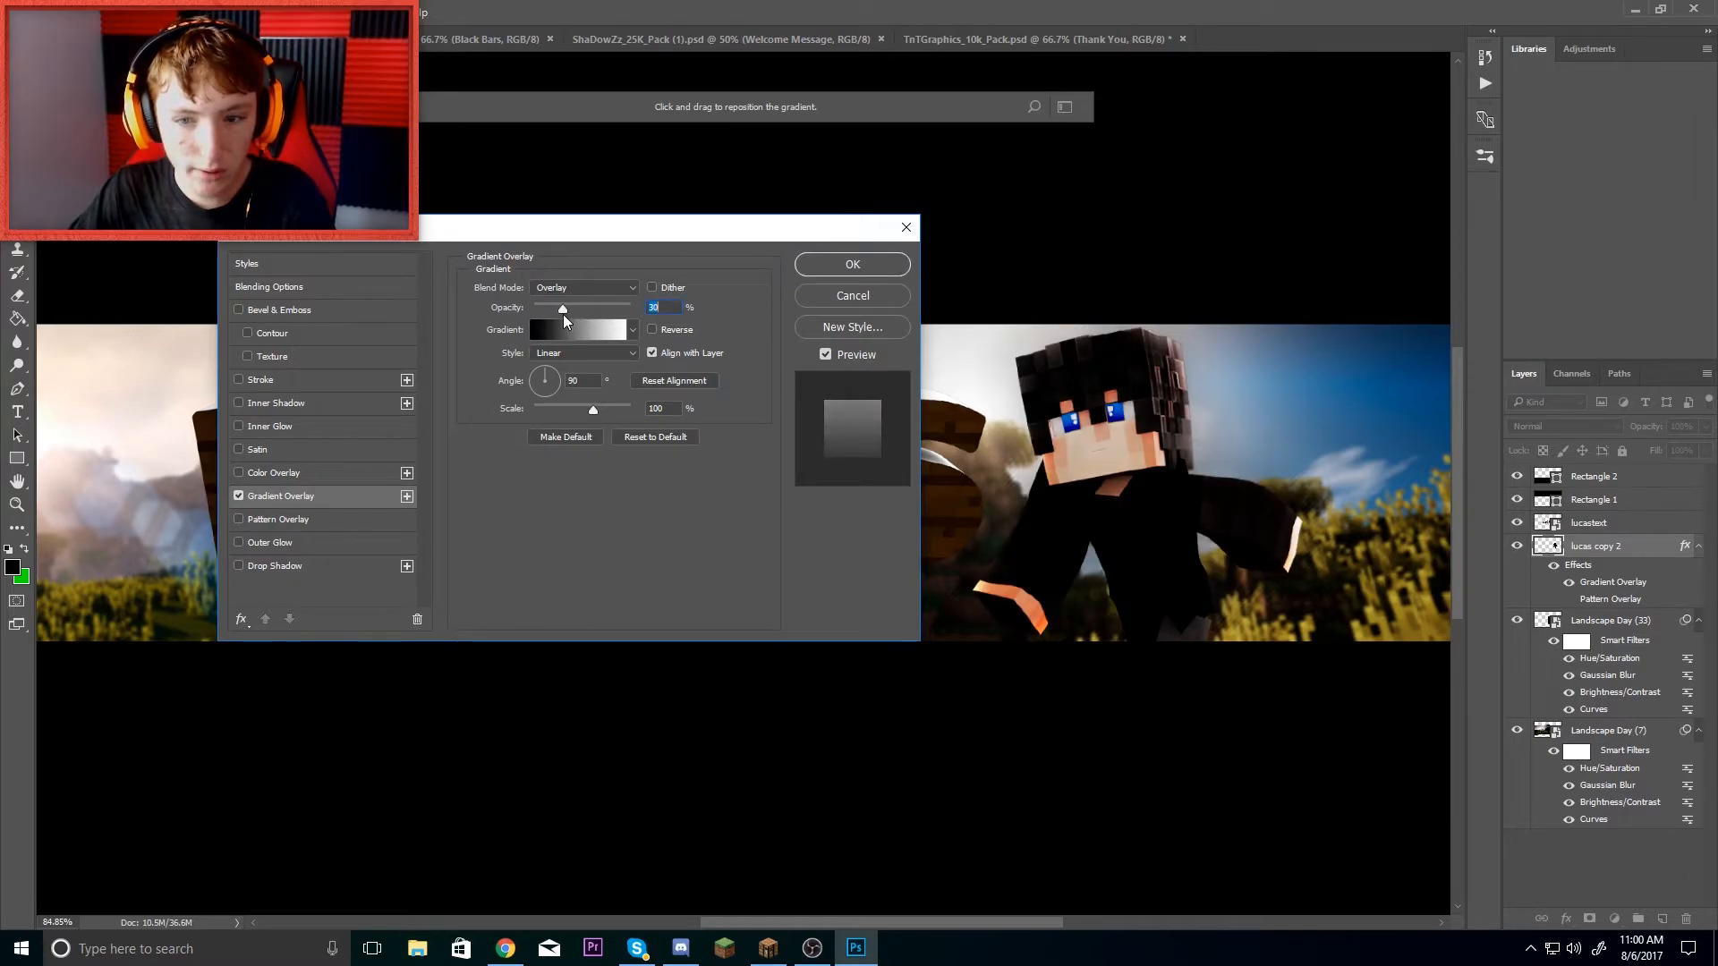
pyautogui.click(240, 383)
pyautogui.click(240, 383)
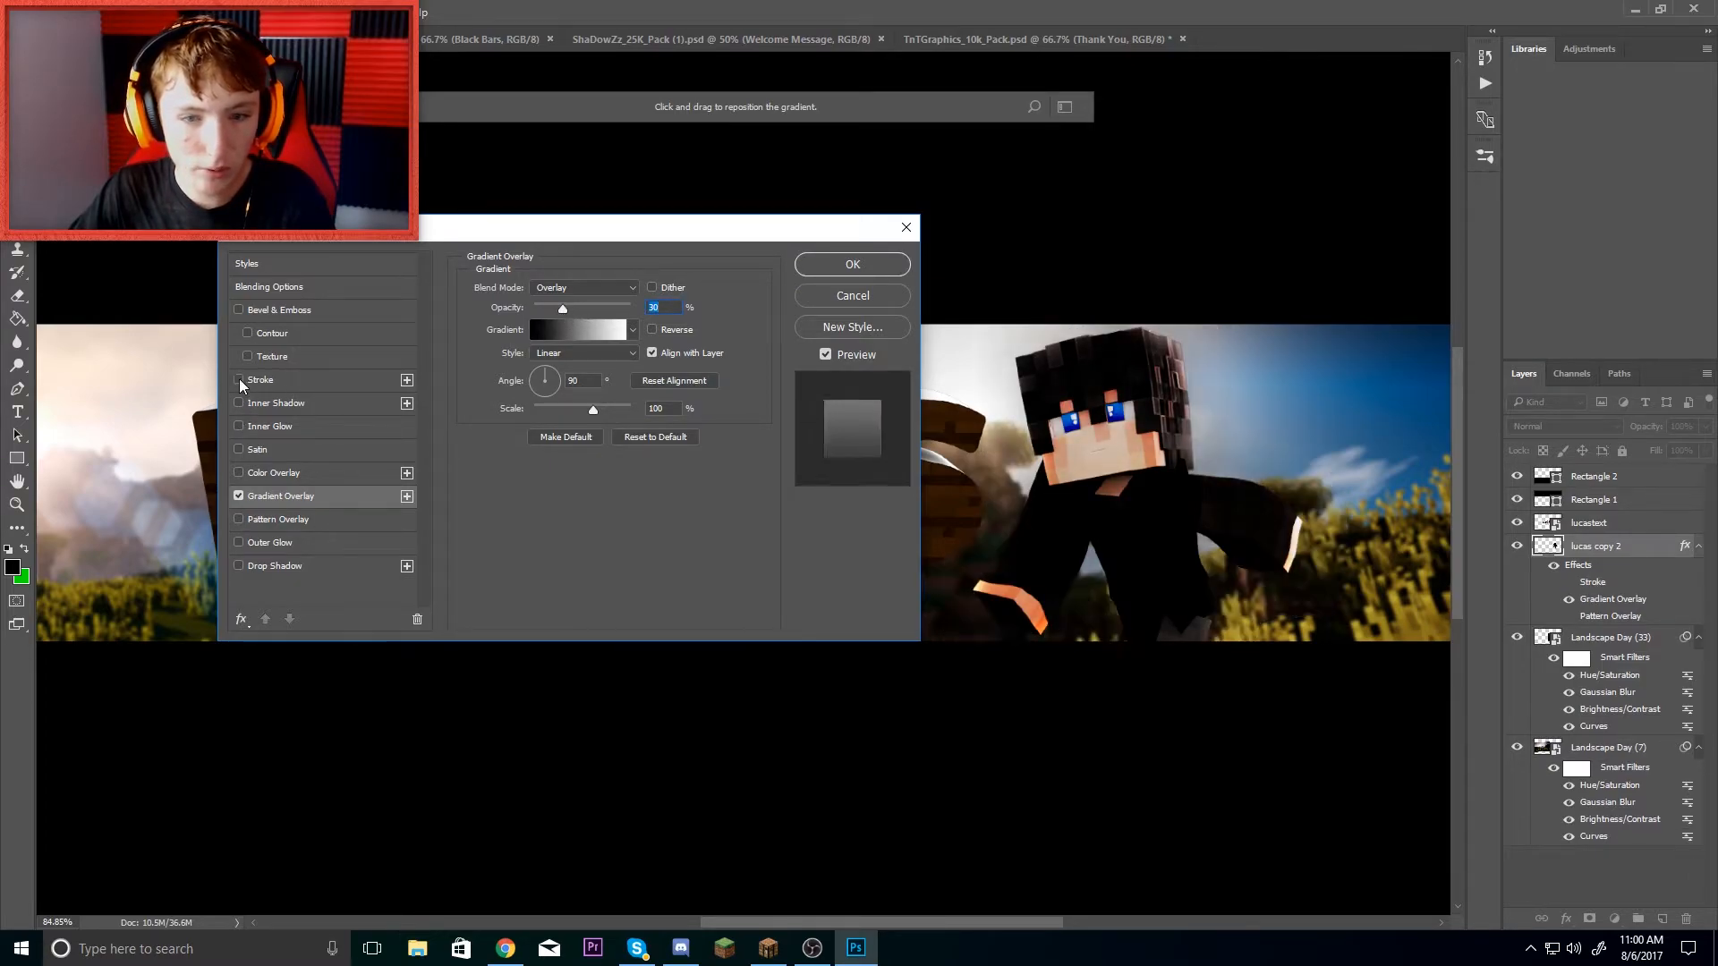
# - Add a Color Overlay and a black Satin effect at 6% opacity to the lucas copy 2 layer, and apply the layer style
pyautogui.click(237, 471)
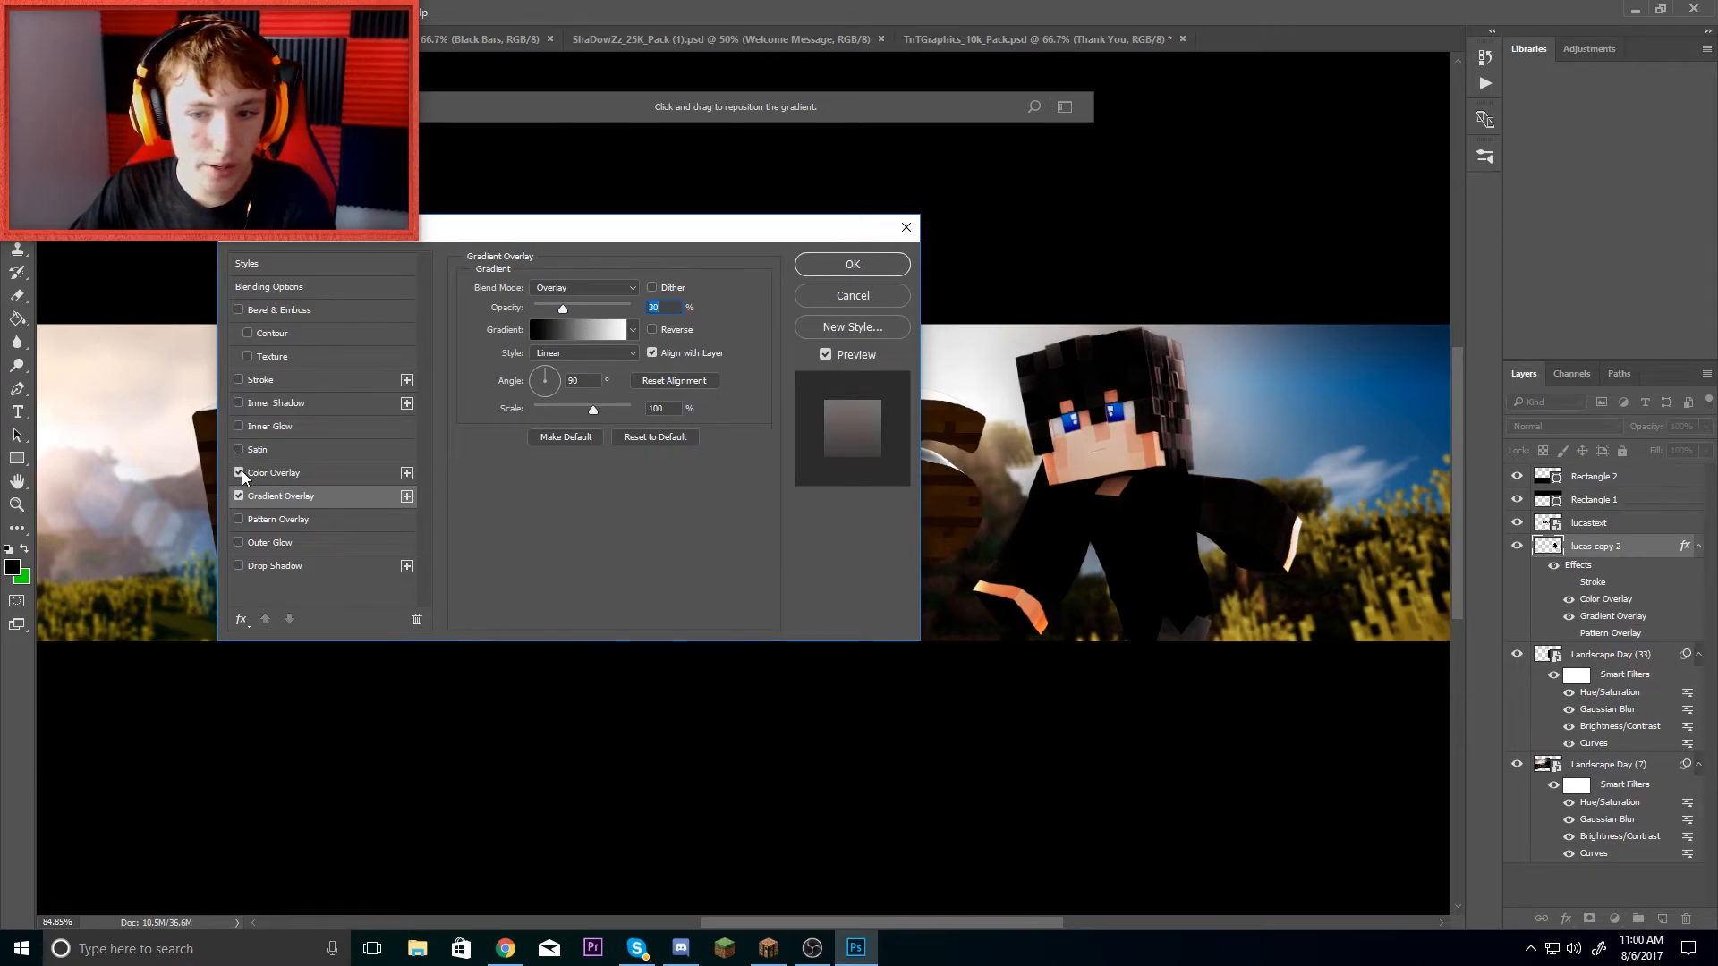
pyautogui.click(239, 451)
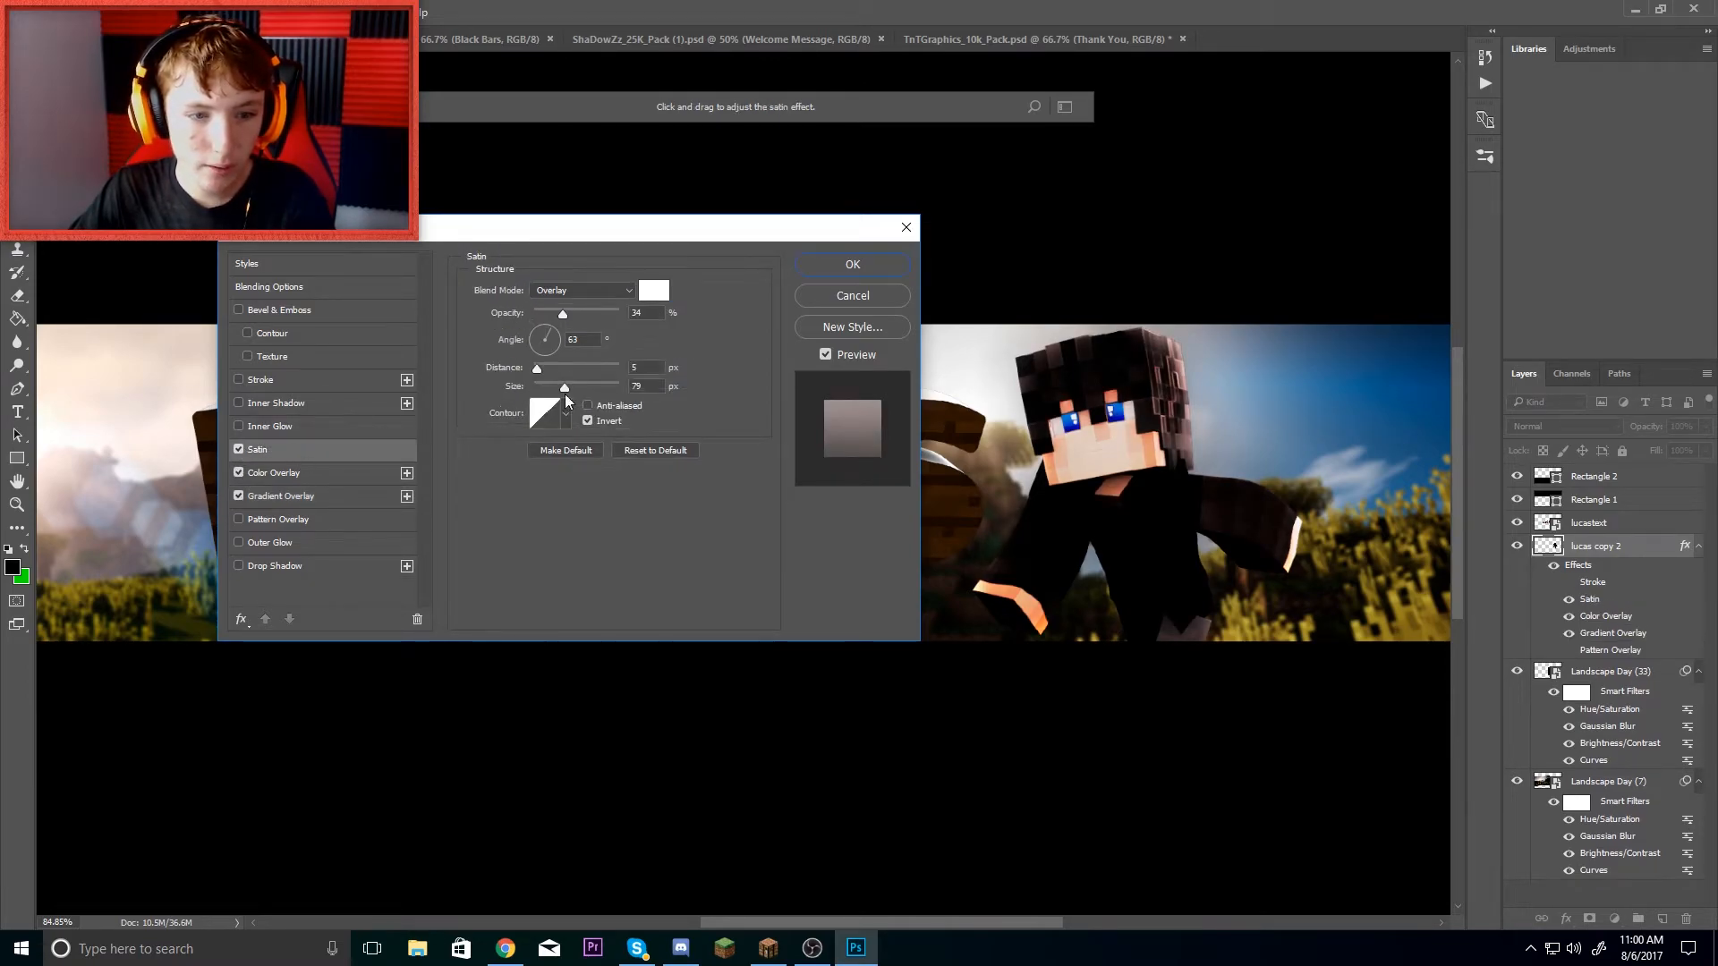
pyautogui.moveTo(577, 313); pyautogui.dragTo(538, 321)
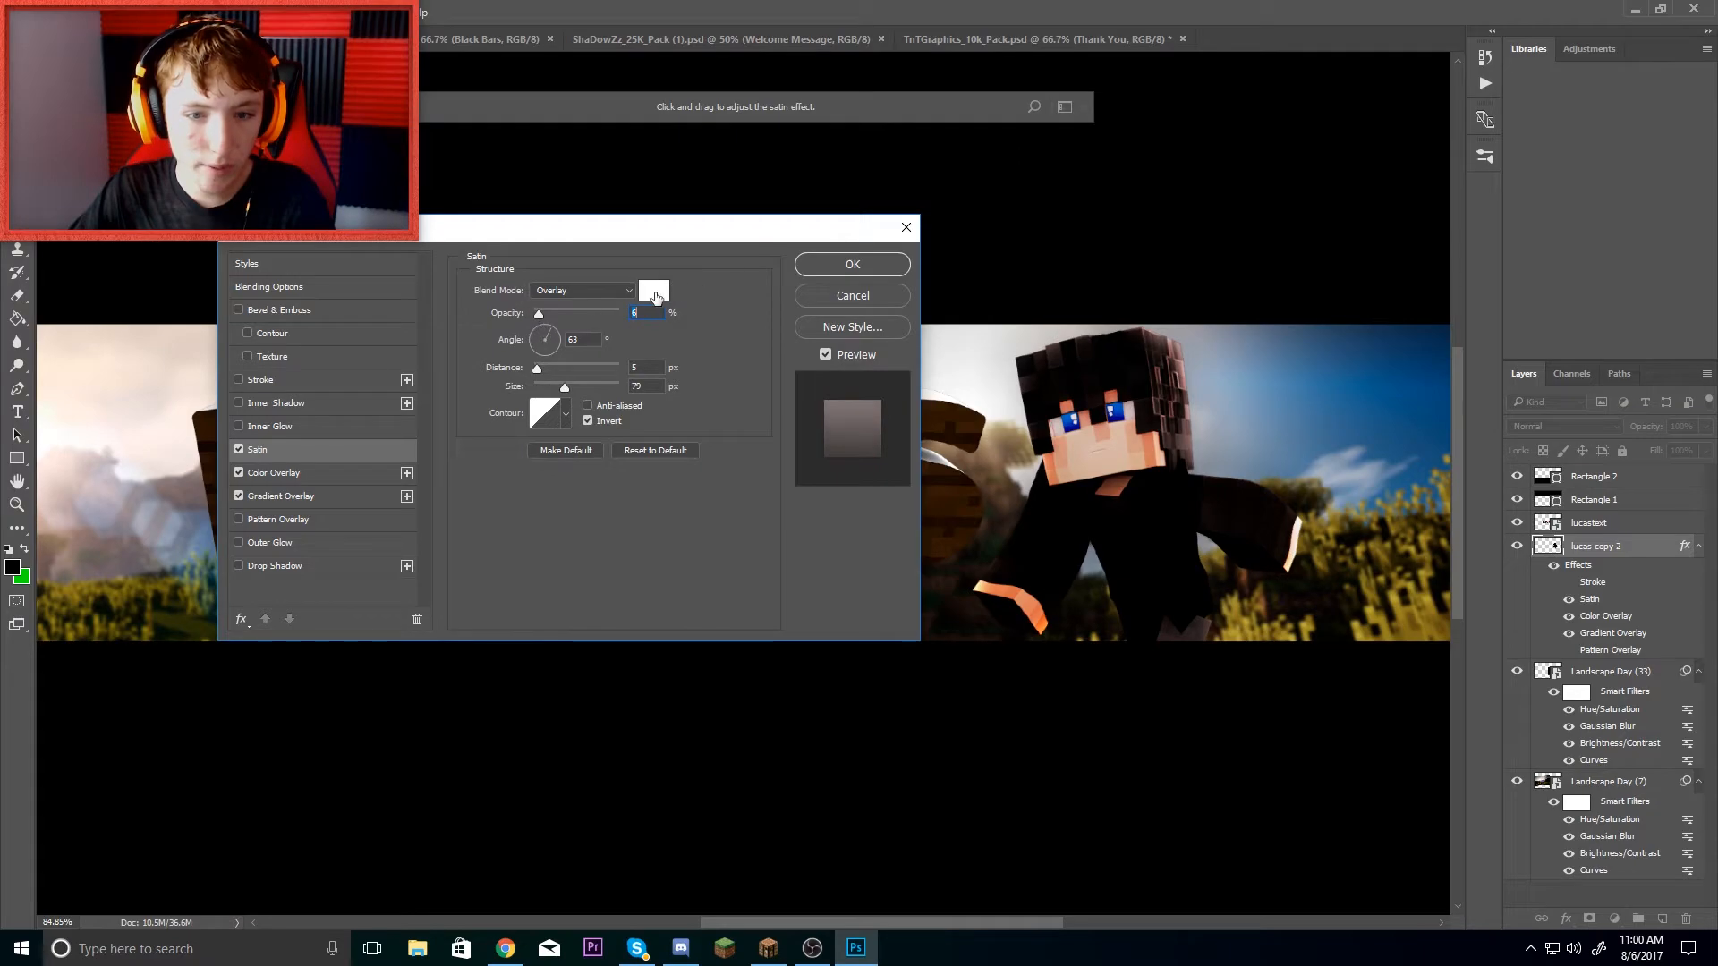
pyautogui.click(654, 290)
pyautogui.click(1064, 247)
pyautogui.click(887, 271)
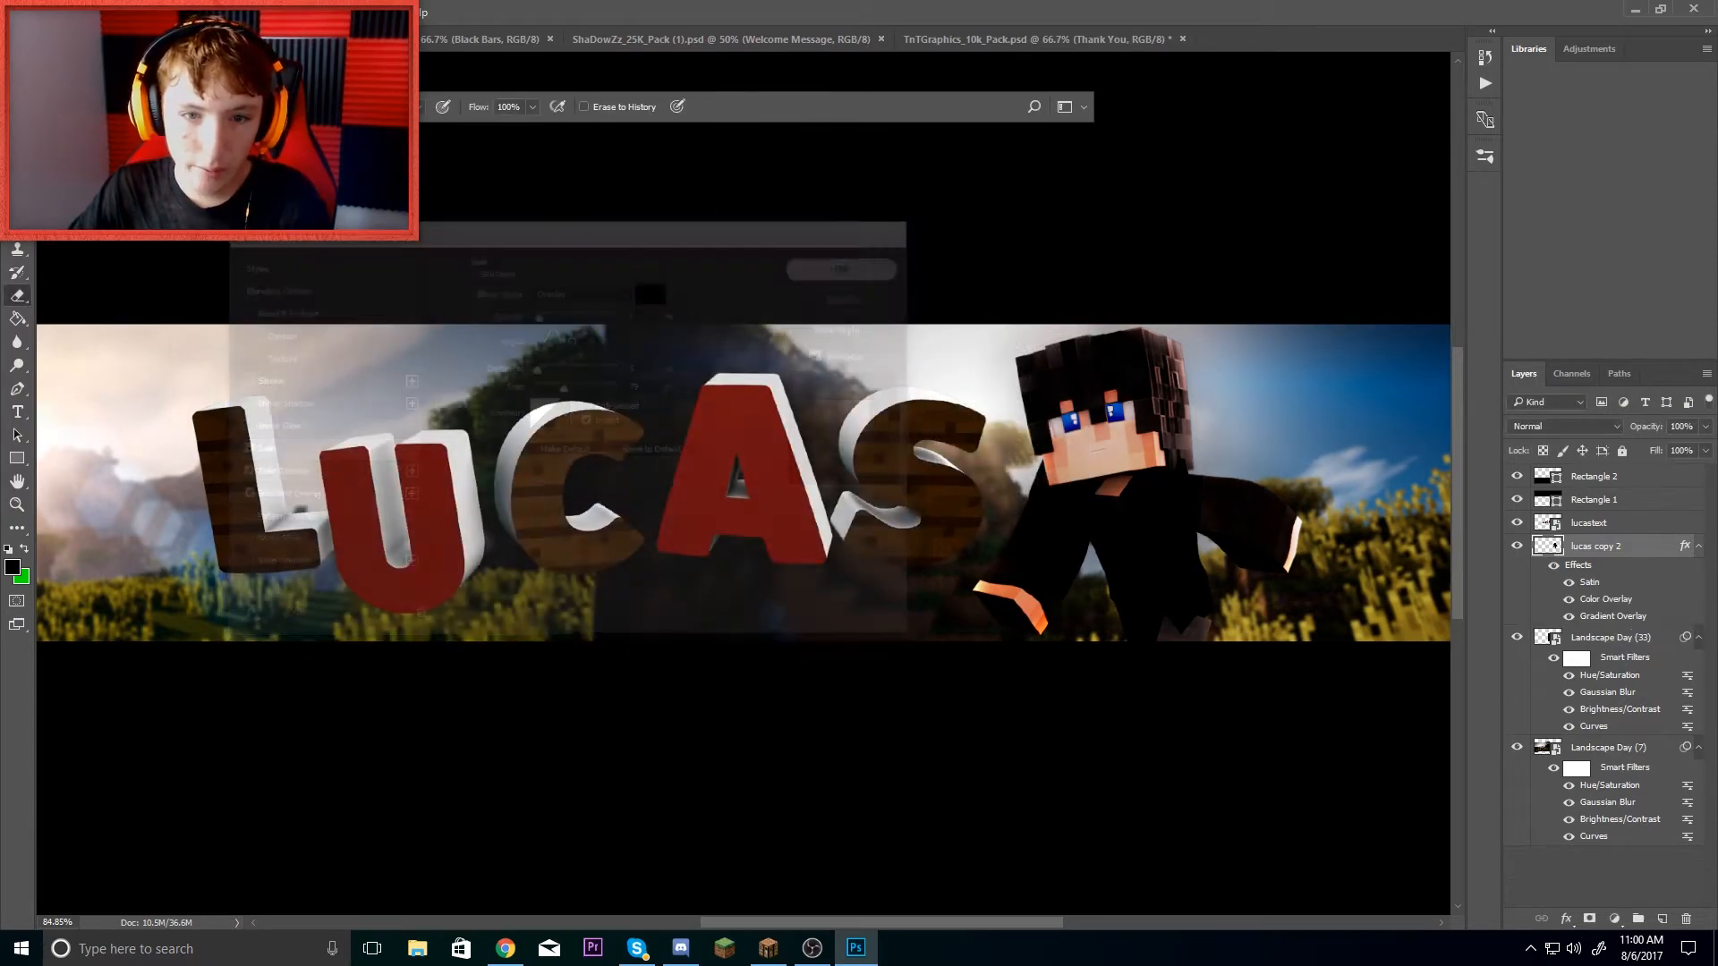
# - Apply a Curves S-curve to the lucas copy 2 layer, mapping input 38 to output 26 and input 188 to 208
pyautogui.click(116, 11)
pyautogui.moveTo(144, 55)
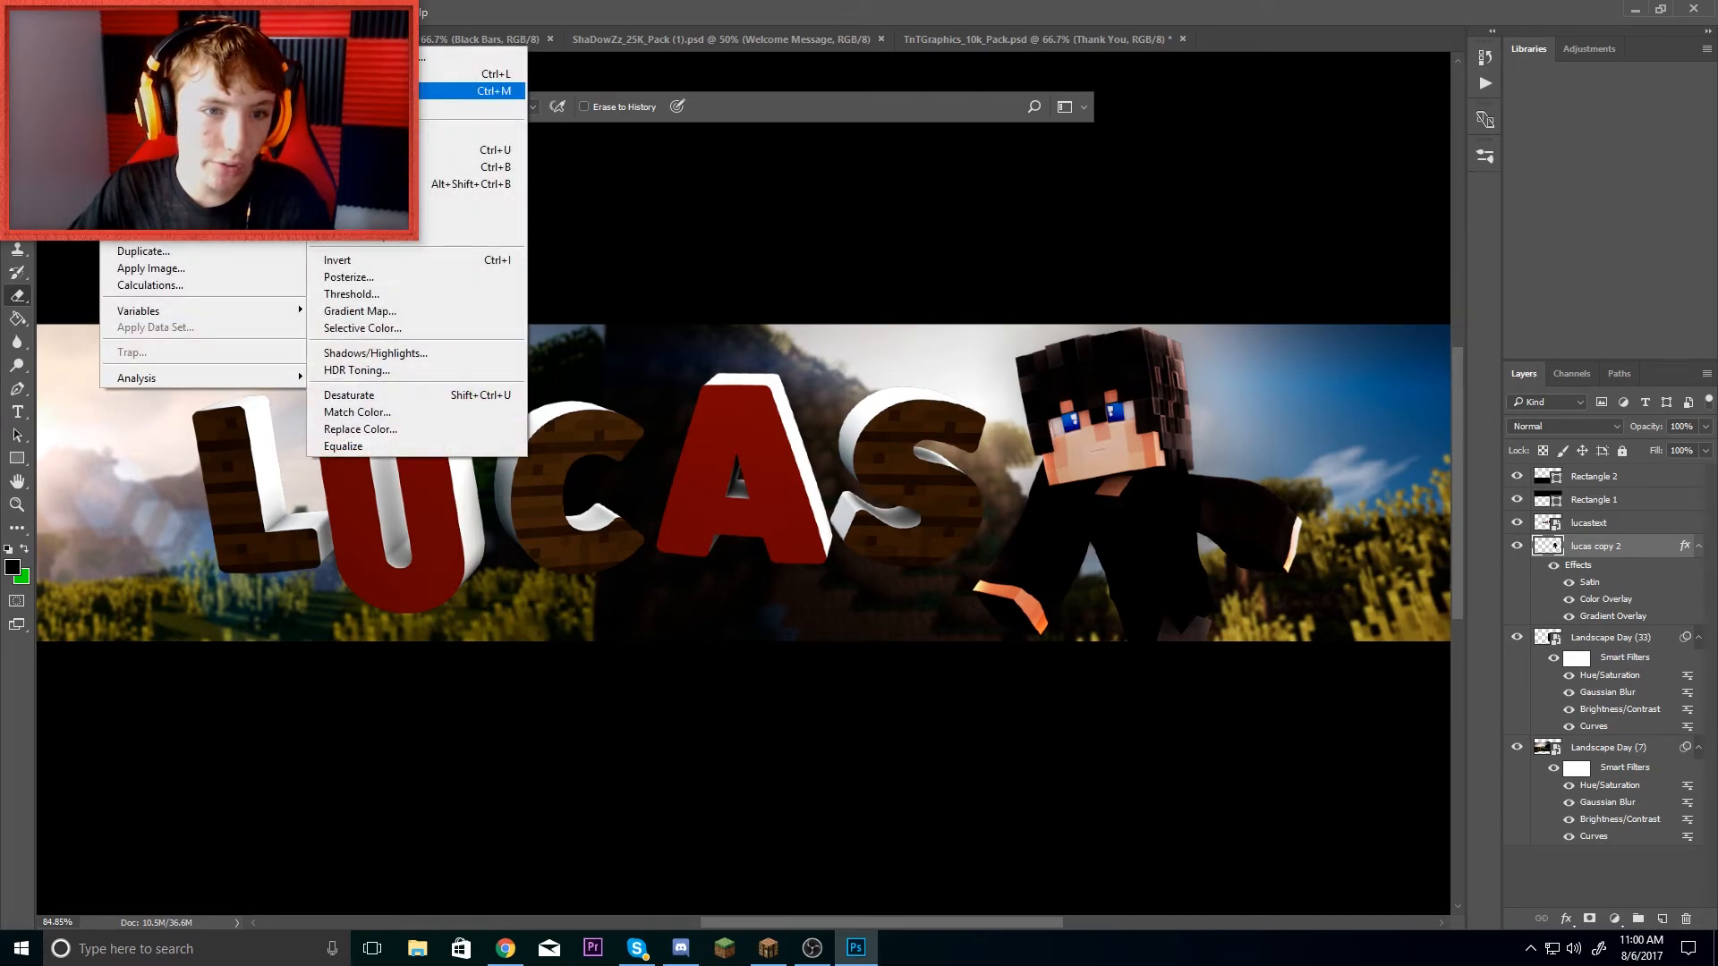
pyautogui.click(376, 91)
pyautogui.moveTo(1202, 230); pyautogui.dragTo(497, 237)
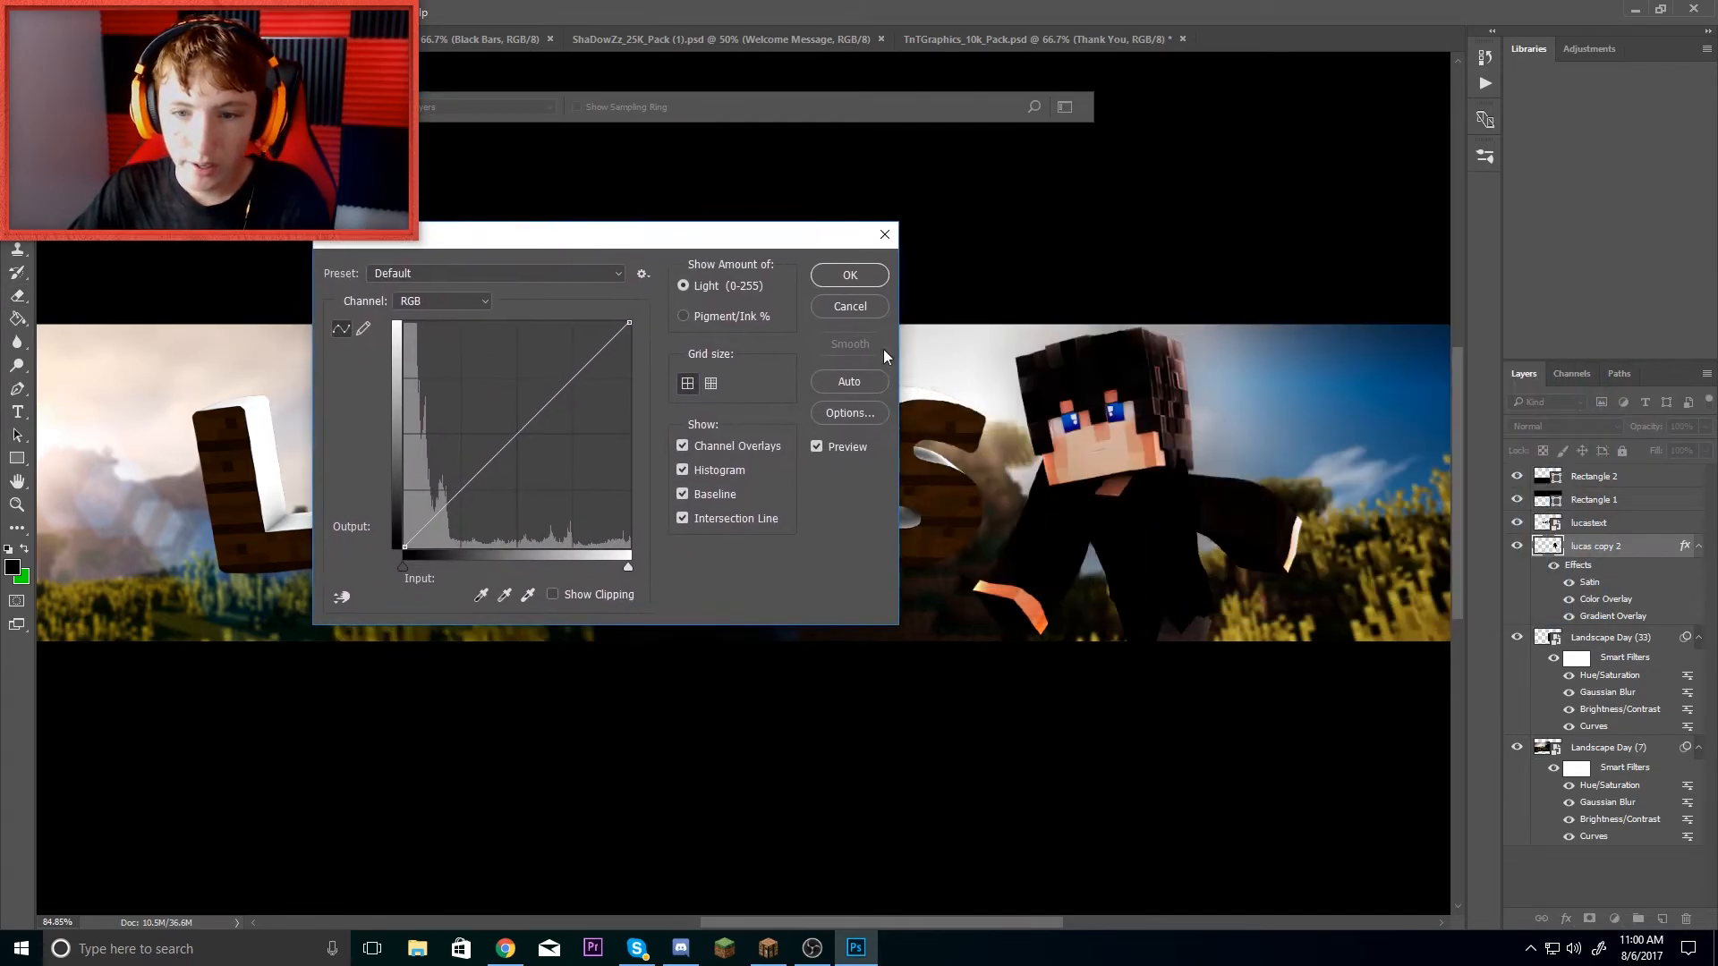
pyautogui.moveTo(429, 503); pyautogui.dragTo(438, 524)
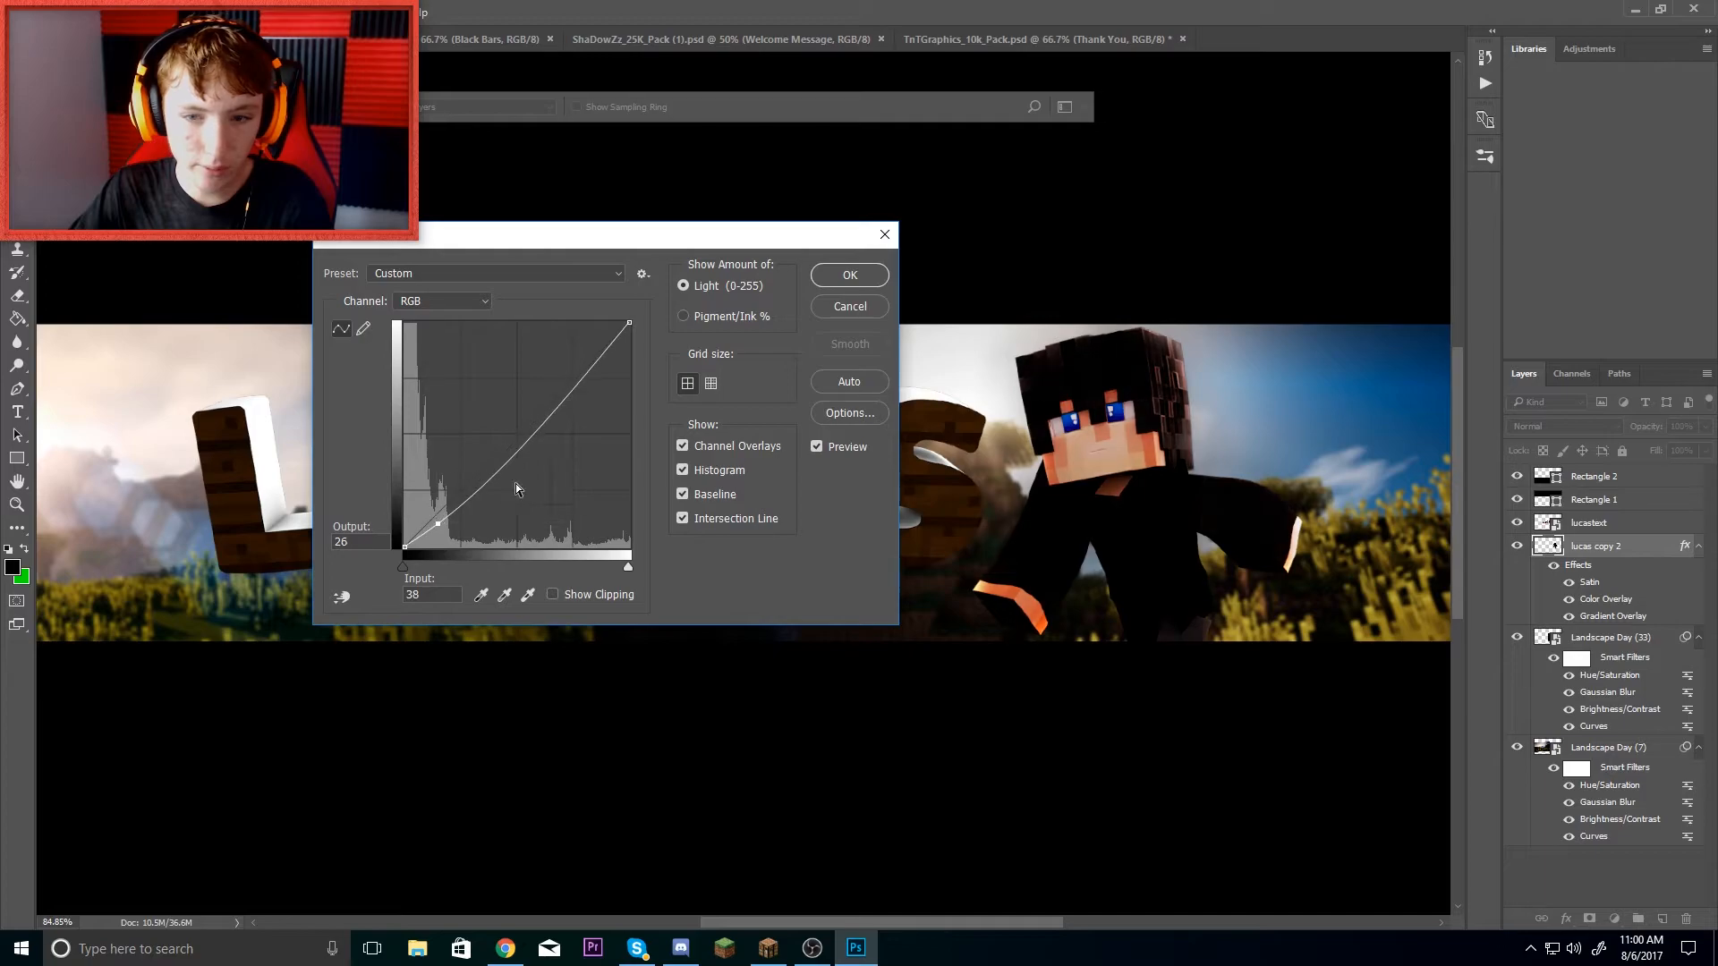
pyautogui.moveTo(585, 388); pyautogui.dragTo(570, 363)
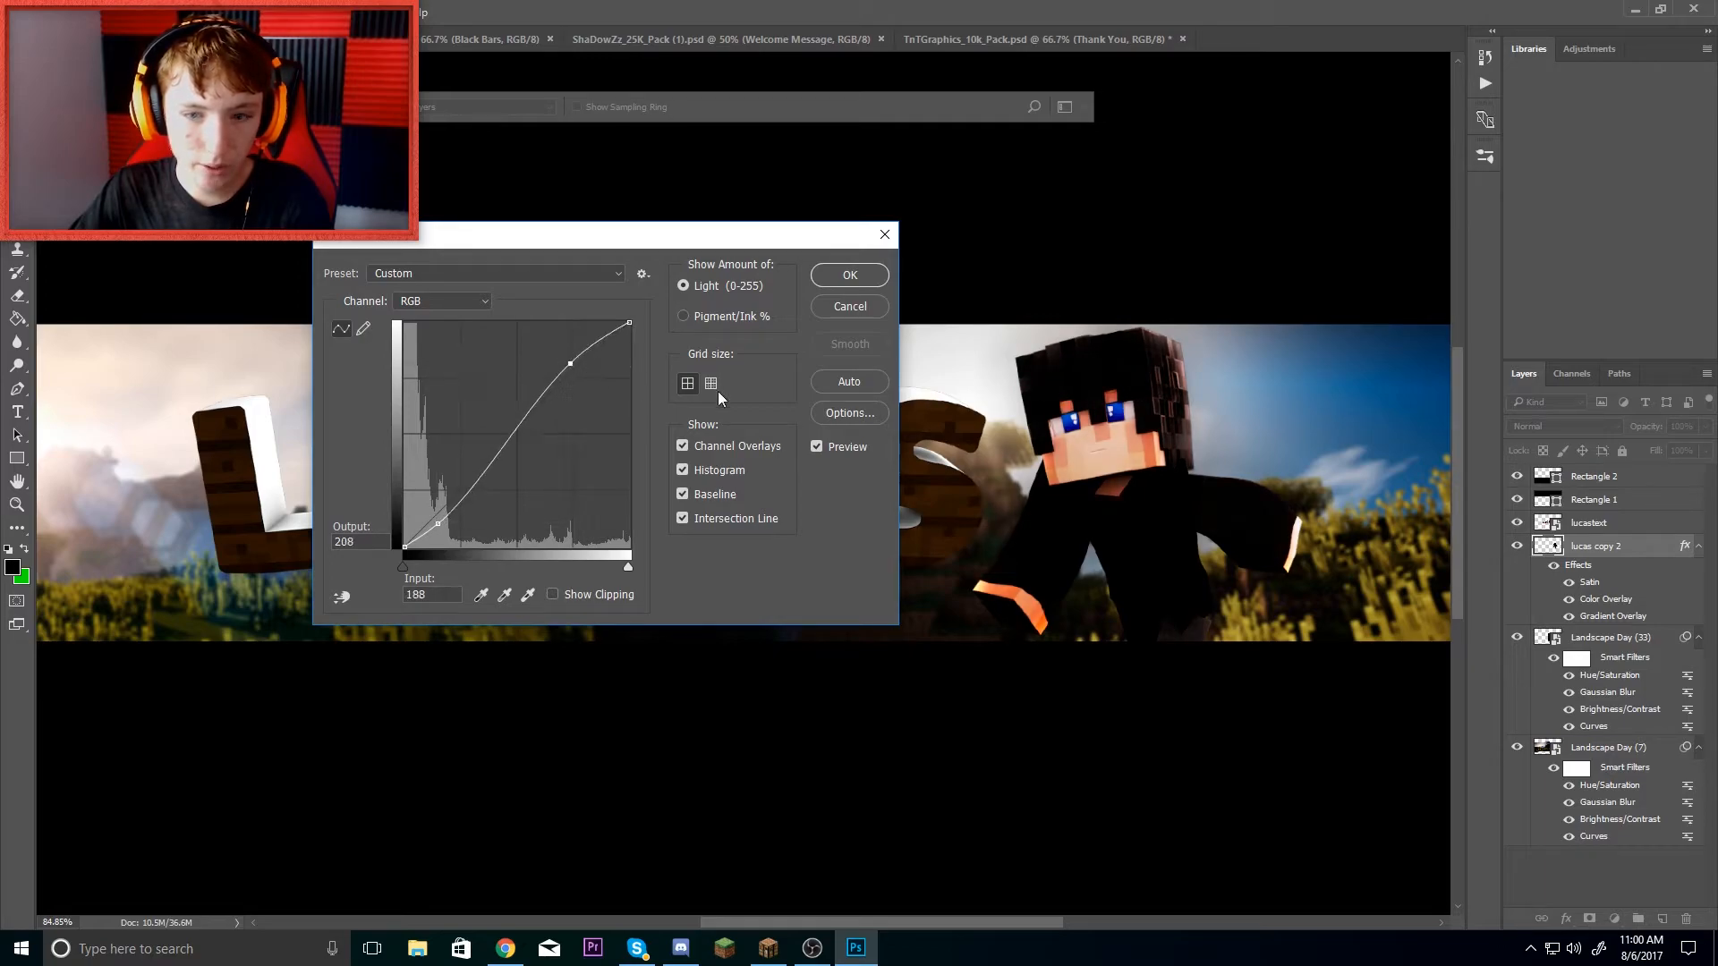
pyautogui.click(848, 278)
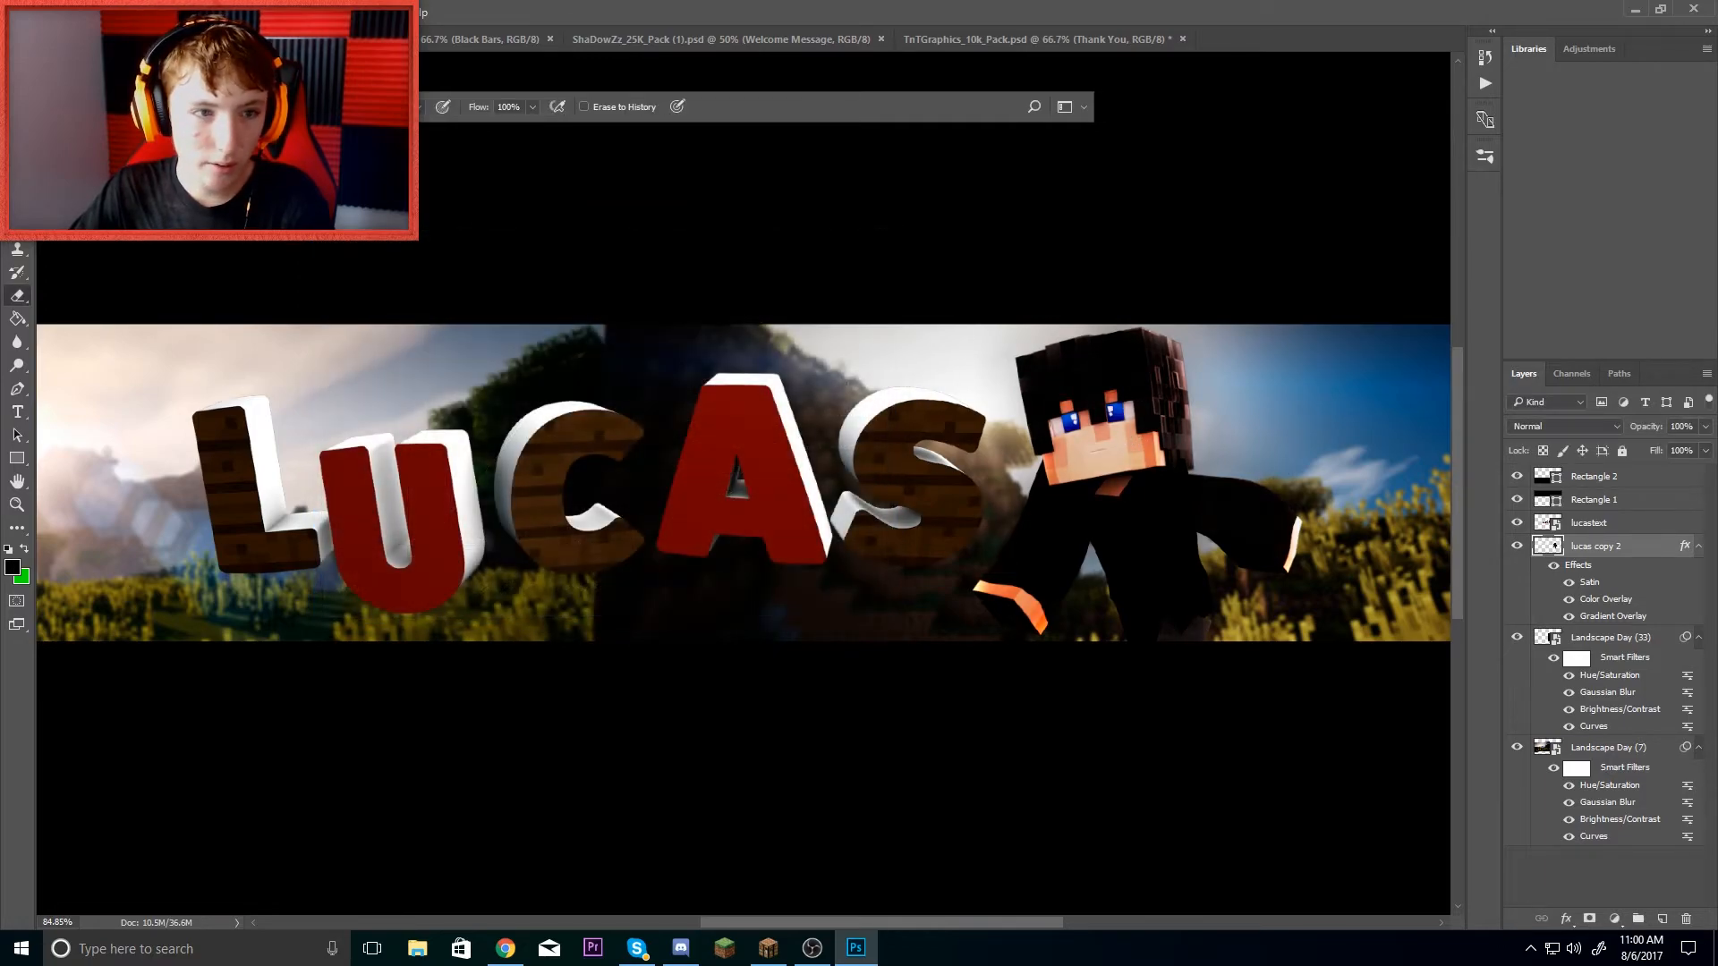
pyautogui.click(114, 13)
pyautogui.moveTo(179, 57)
pyautogui.click(456, 58)
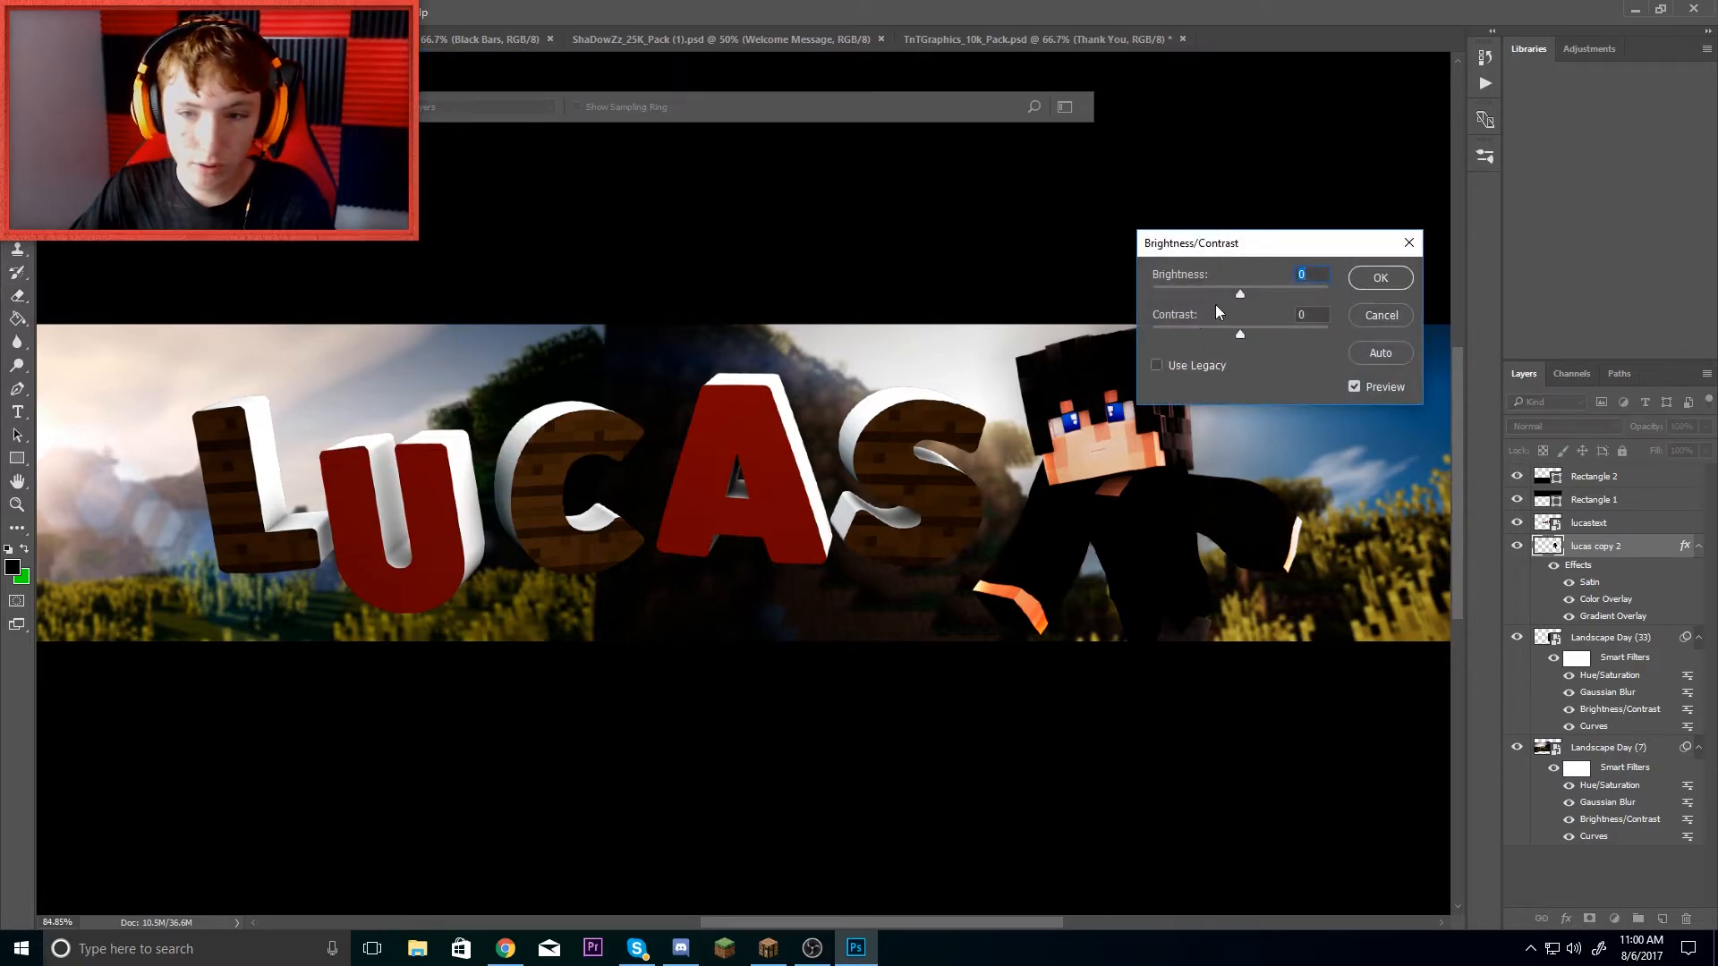
pyautogui.moveTo(1239, 295)
pyautogui.mouseDown()
pyautogui.moveTo(1269, 337)
pyautogui.moveTo(1231, 296)
pyautogui.mouseUp()
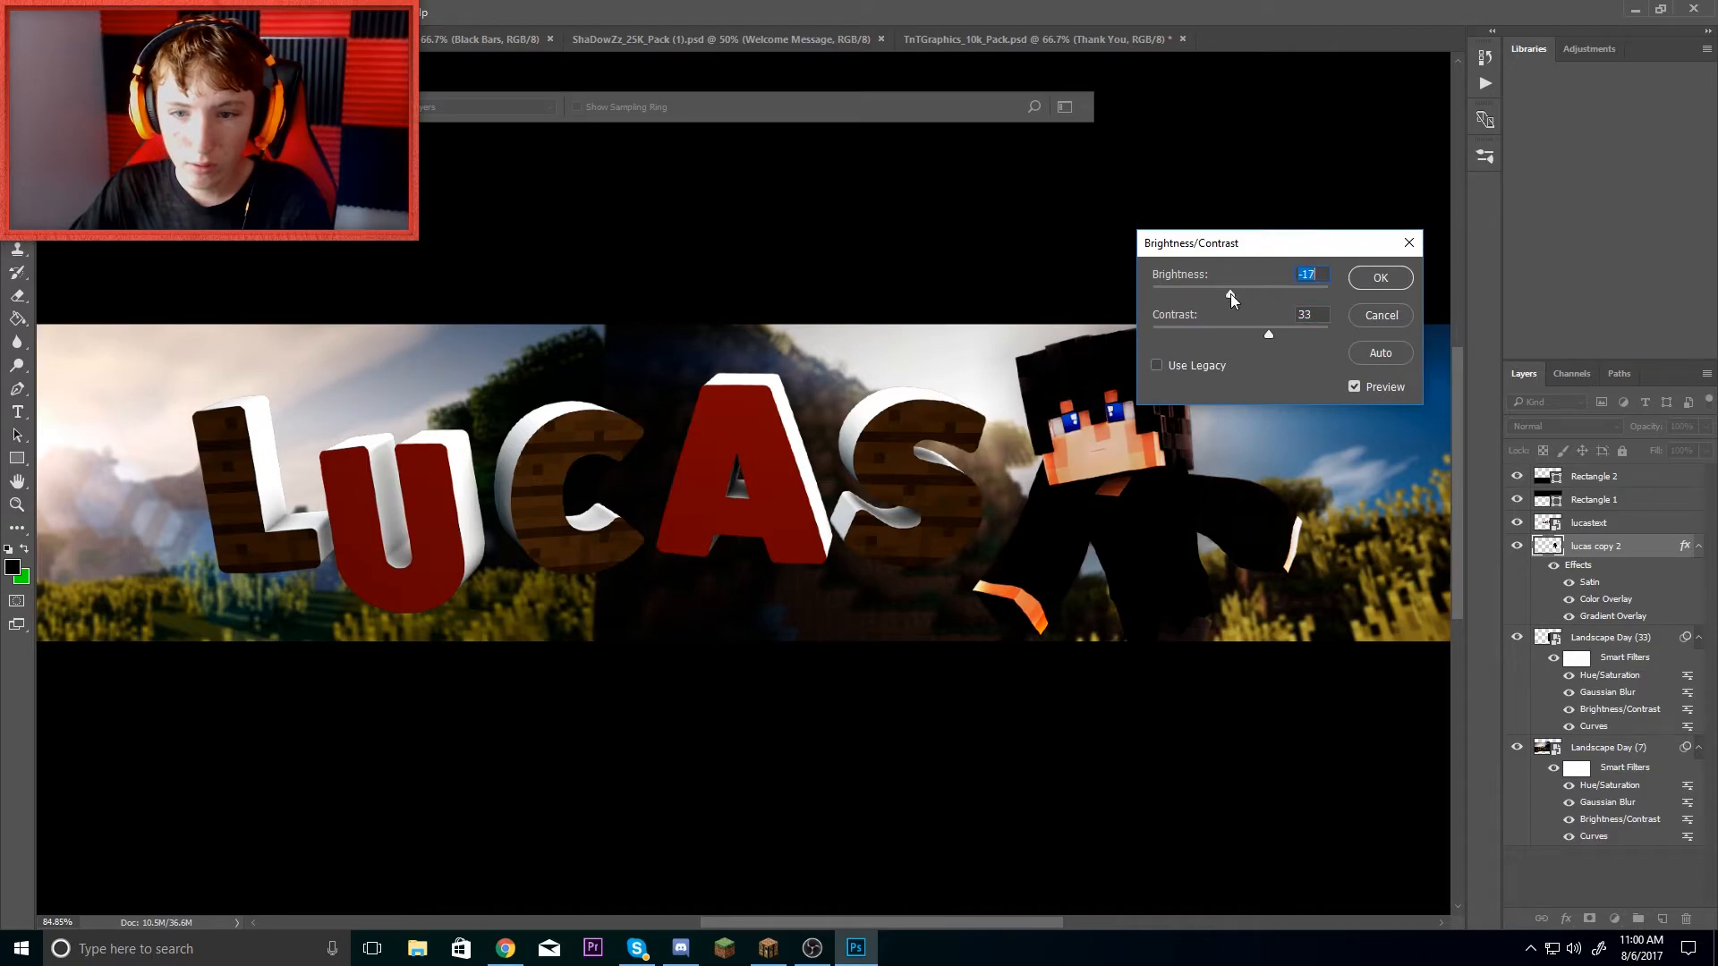
pyautogui.click(1389, 317)
pyautogui.press('e')
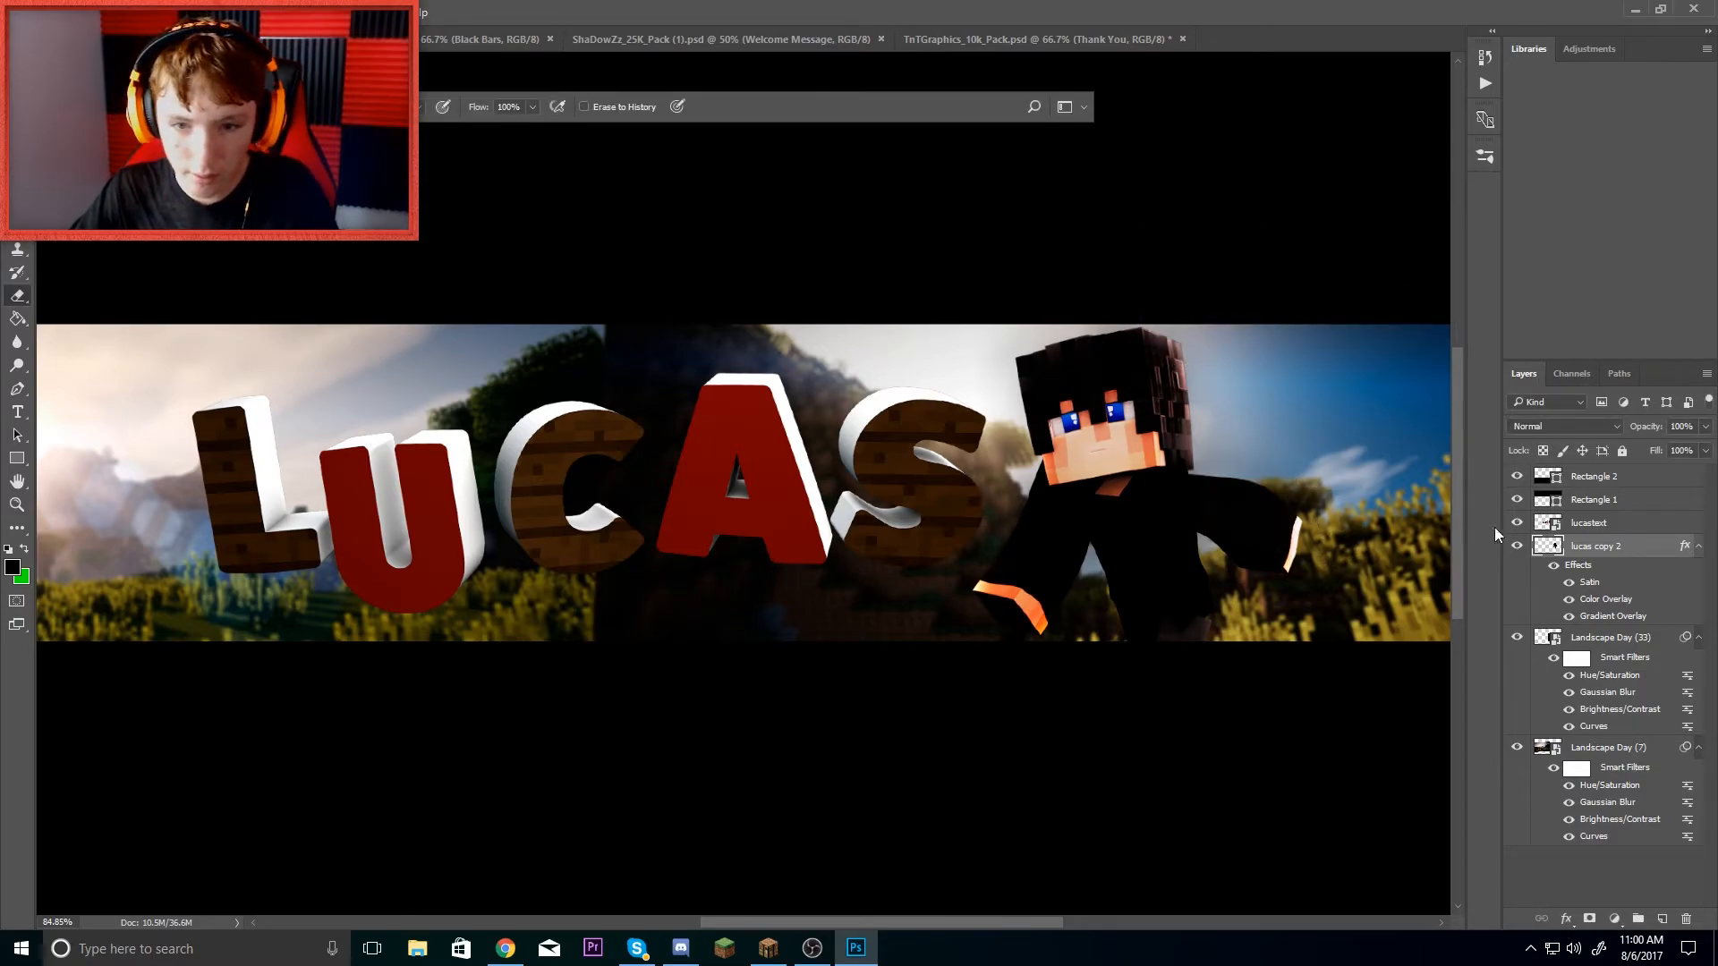
# - Give the lucastext layer a Drop Shadow and a Gradient Overlay in Overlay mode at 41% opacity
pyautogui.scroll(-3, 1132, 437)
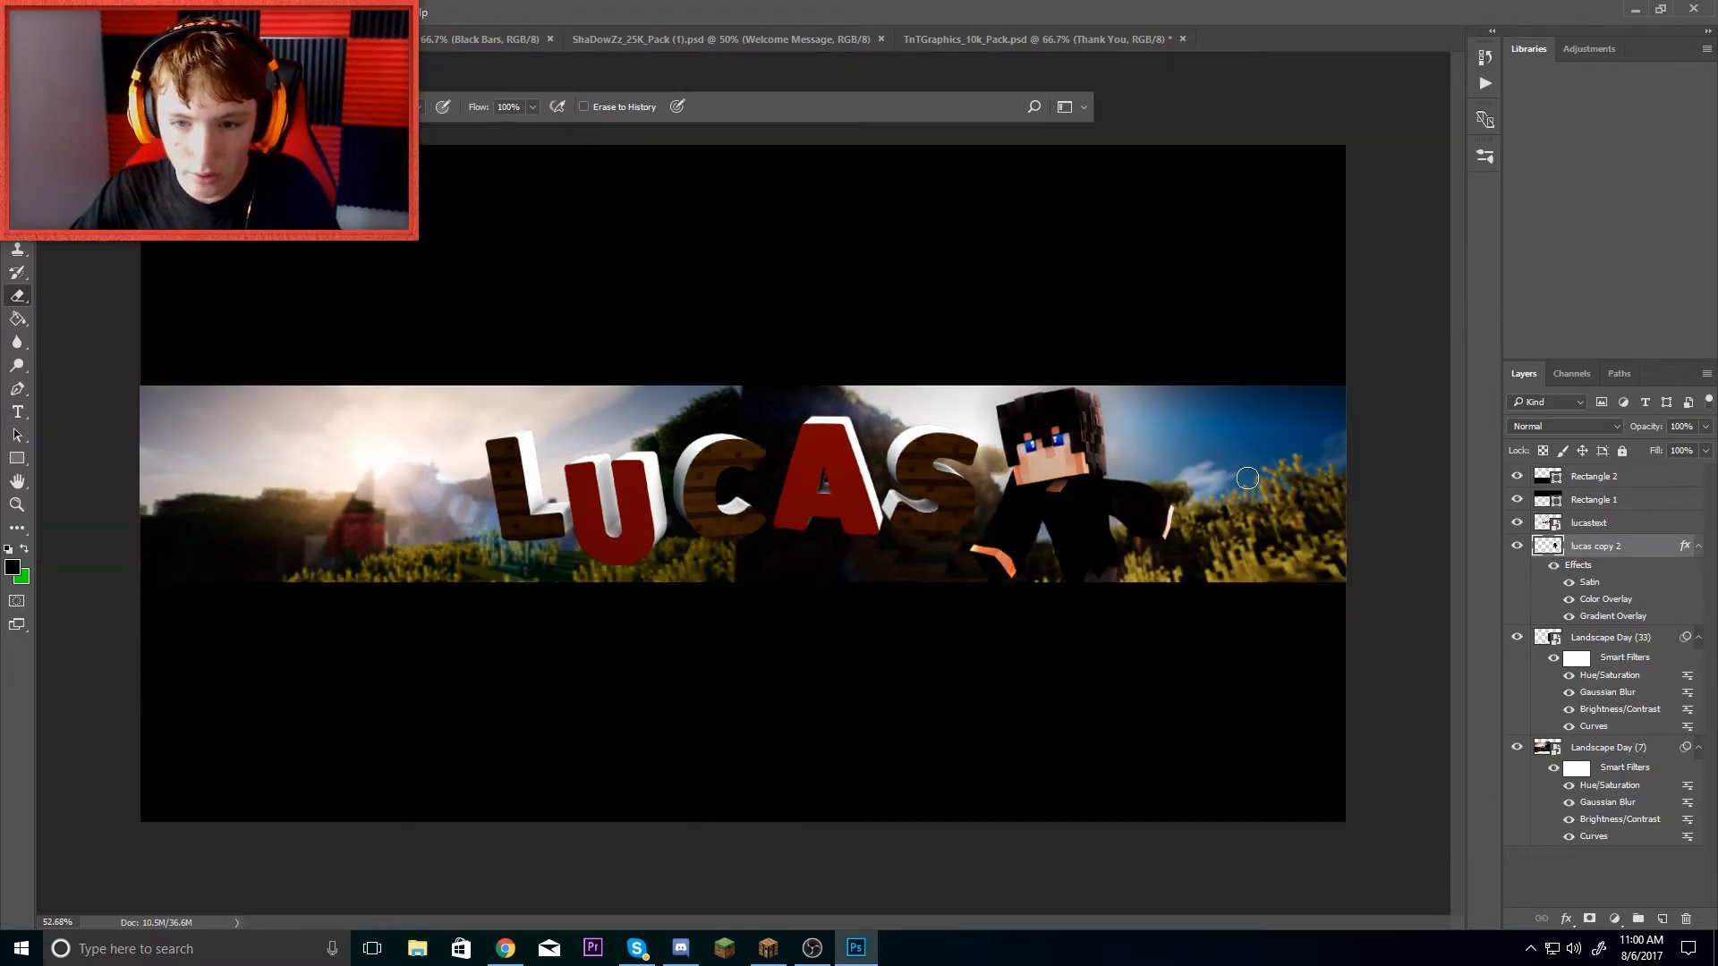
pyautogui.scroll(2, 1132, 437)
pyautogui.scroll(-2, 745, 484)
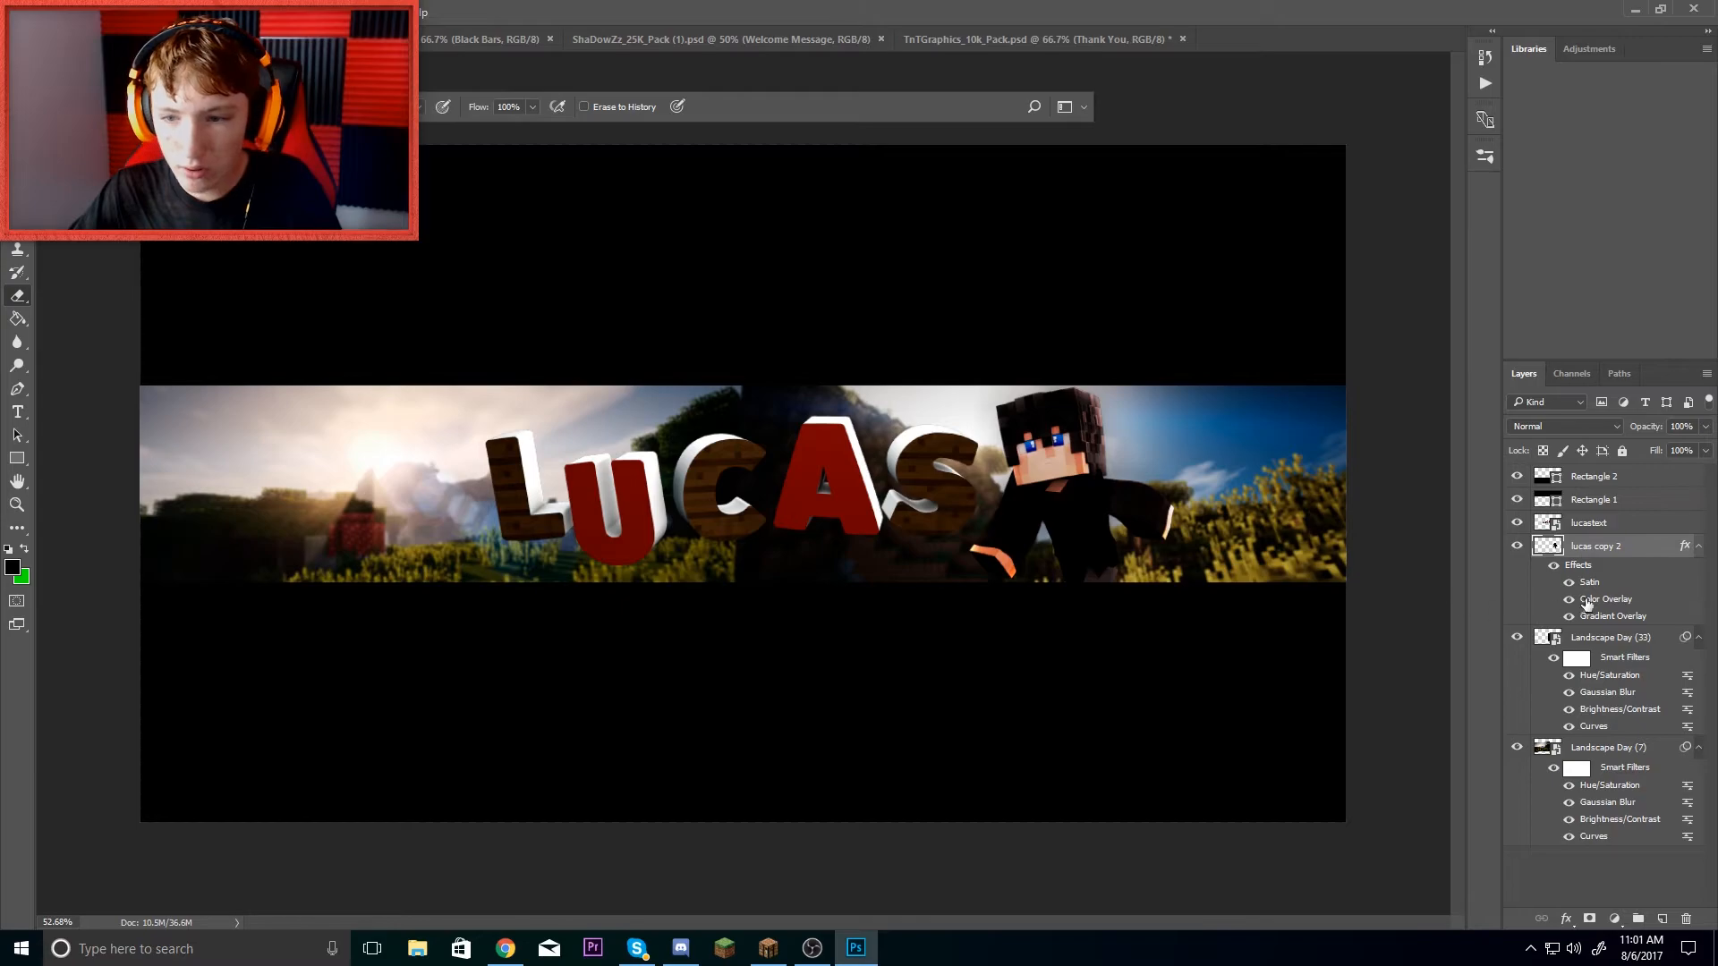
pyautogui.click(1623, 526)
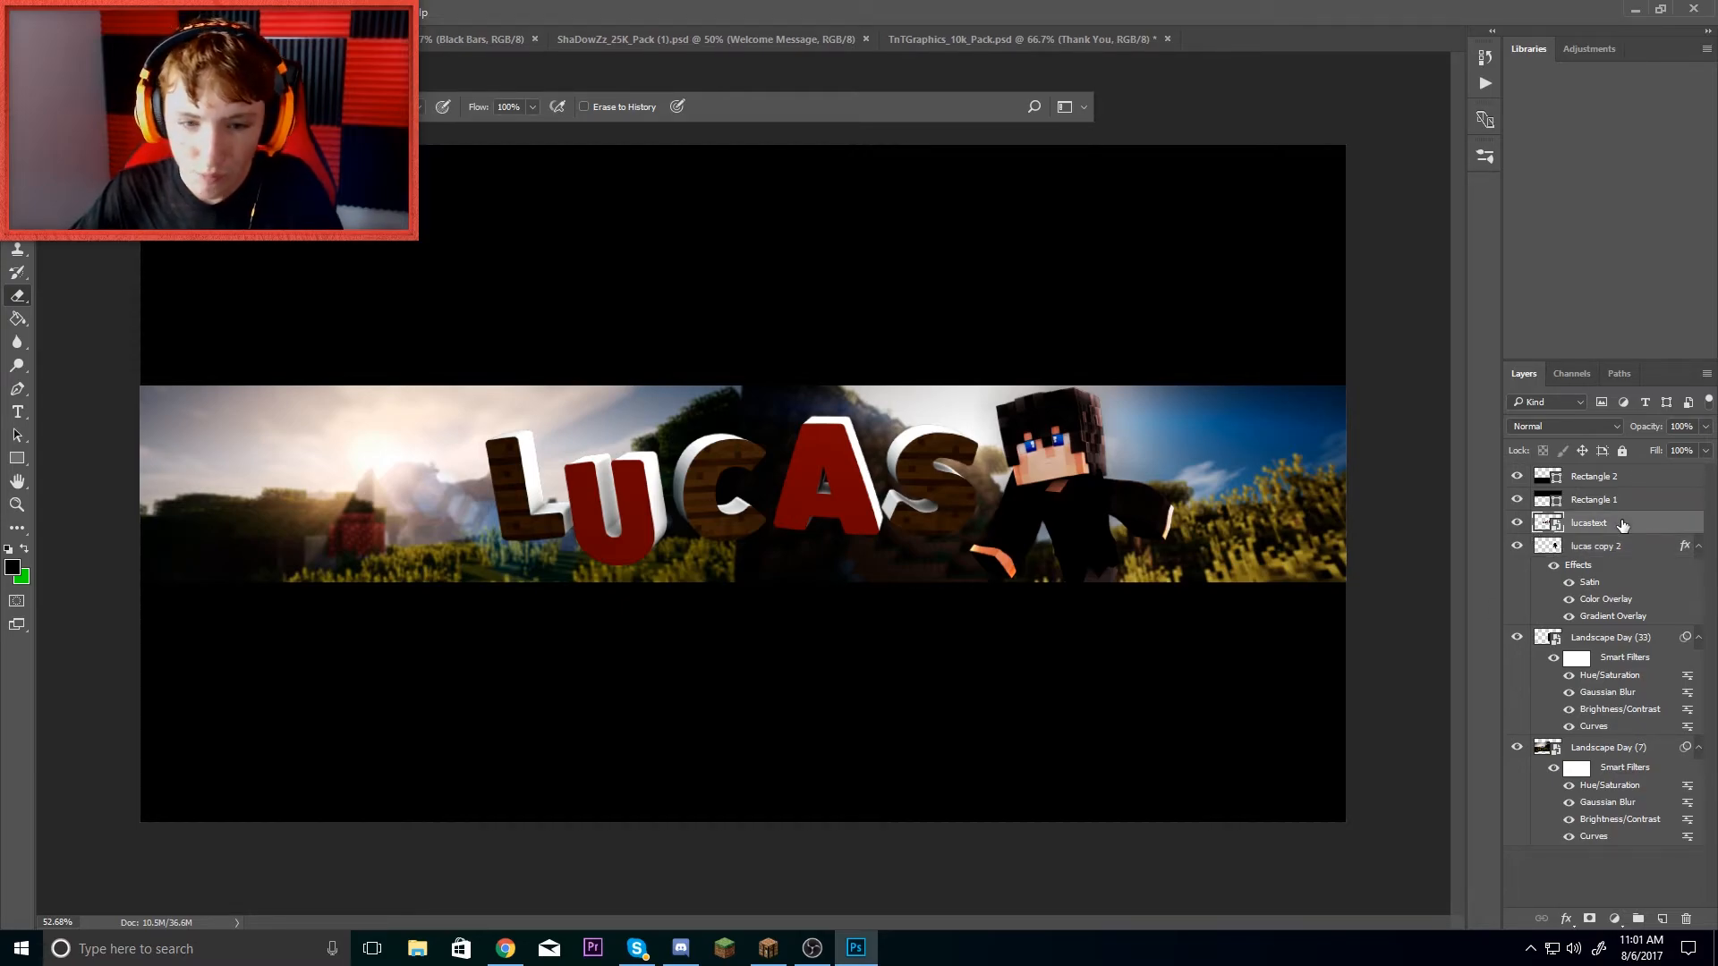
pyautogui.rightClick(1622, 525)
pyautogui.click(1452, 143)
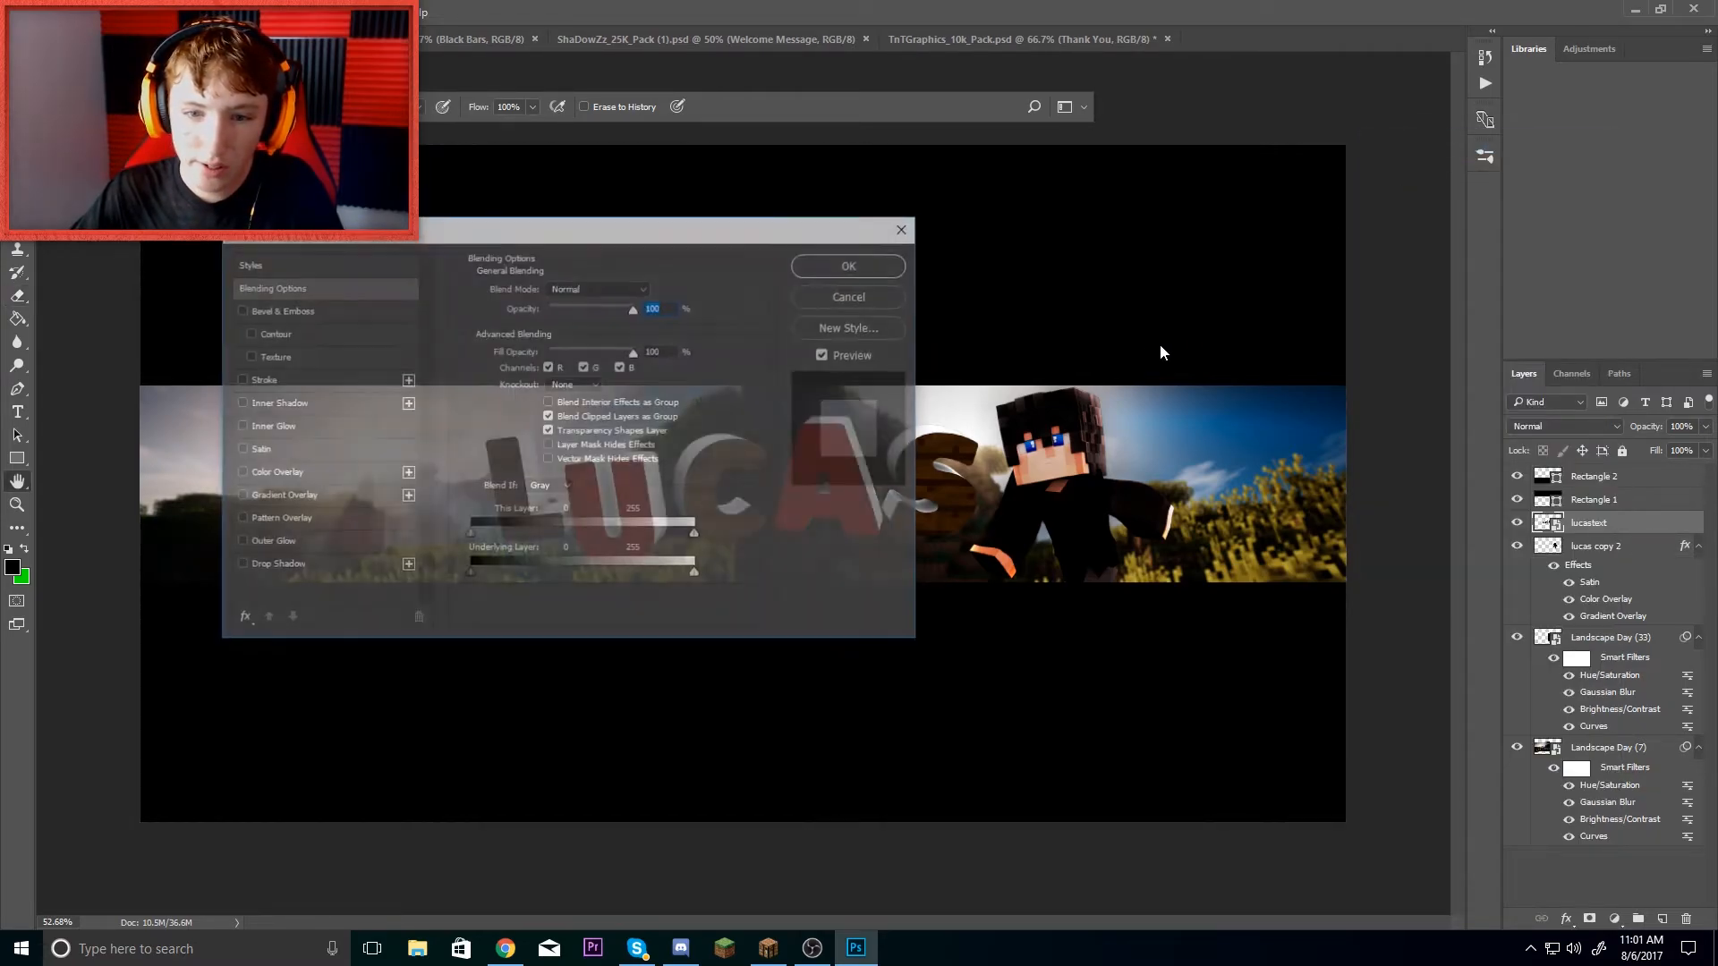
pyautogui.moveTo(637, 234); pyautogui.dragTo(1444, 224)
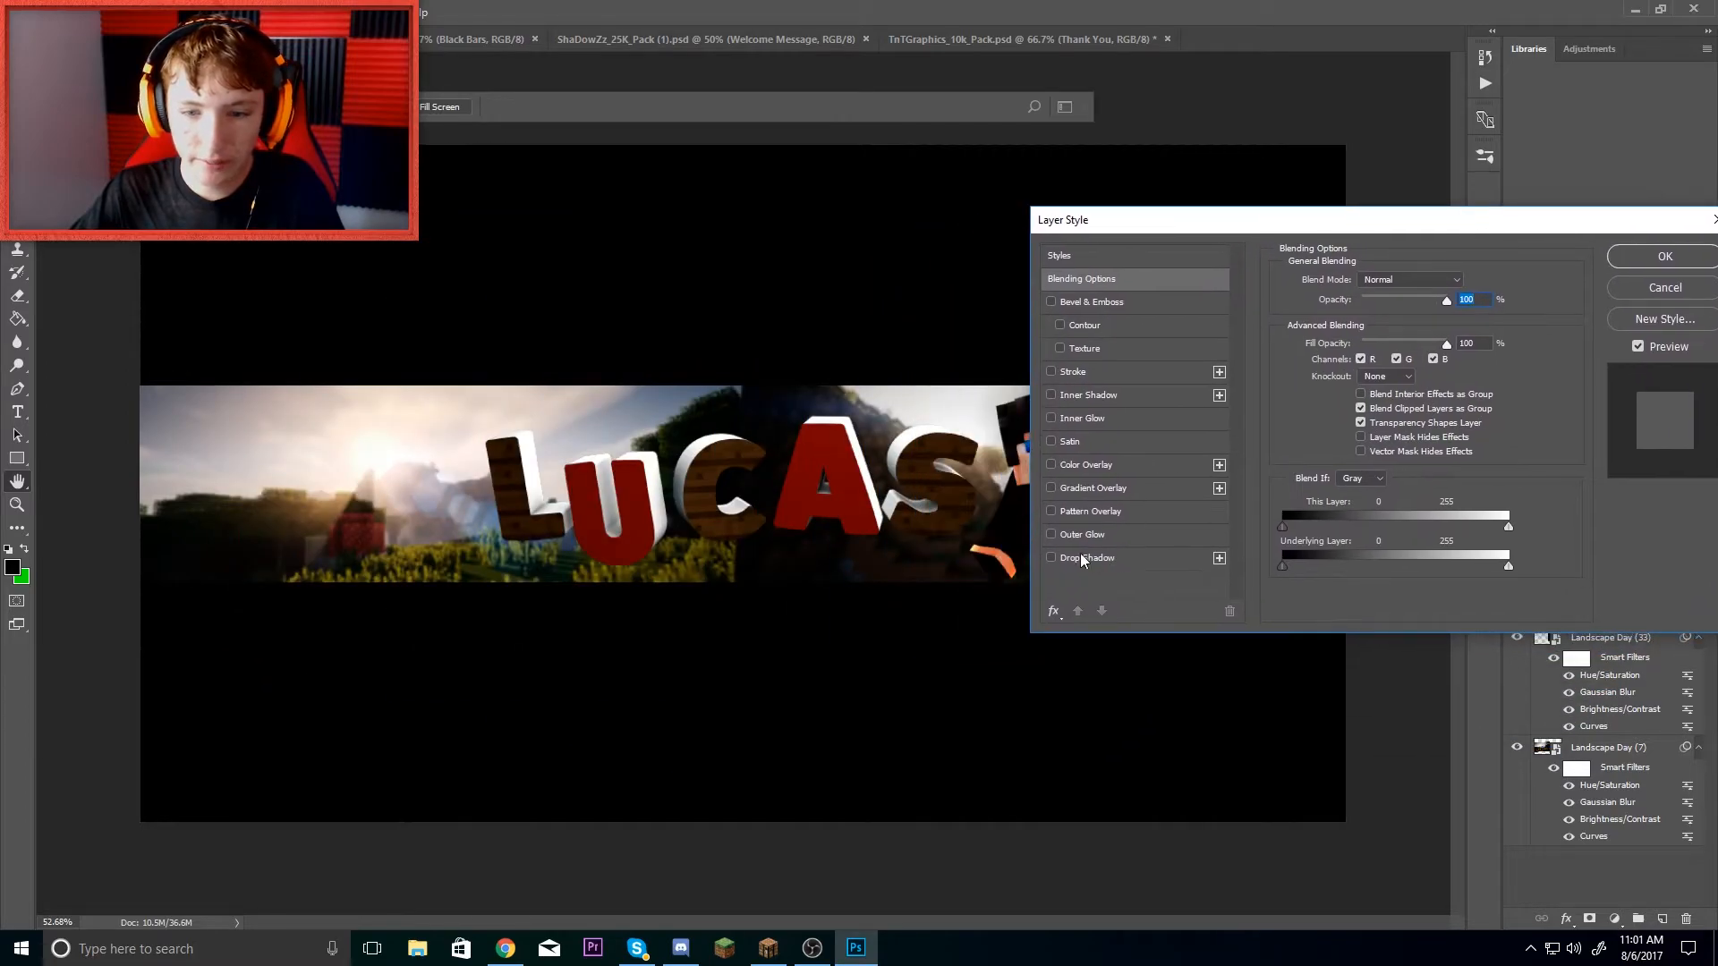
pyautogui.click(1049, 557)
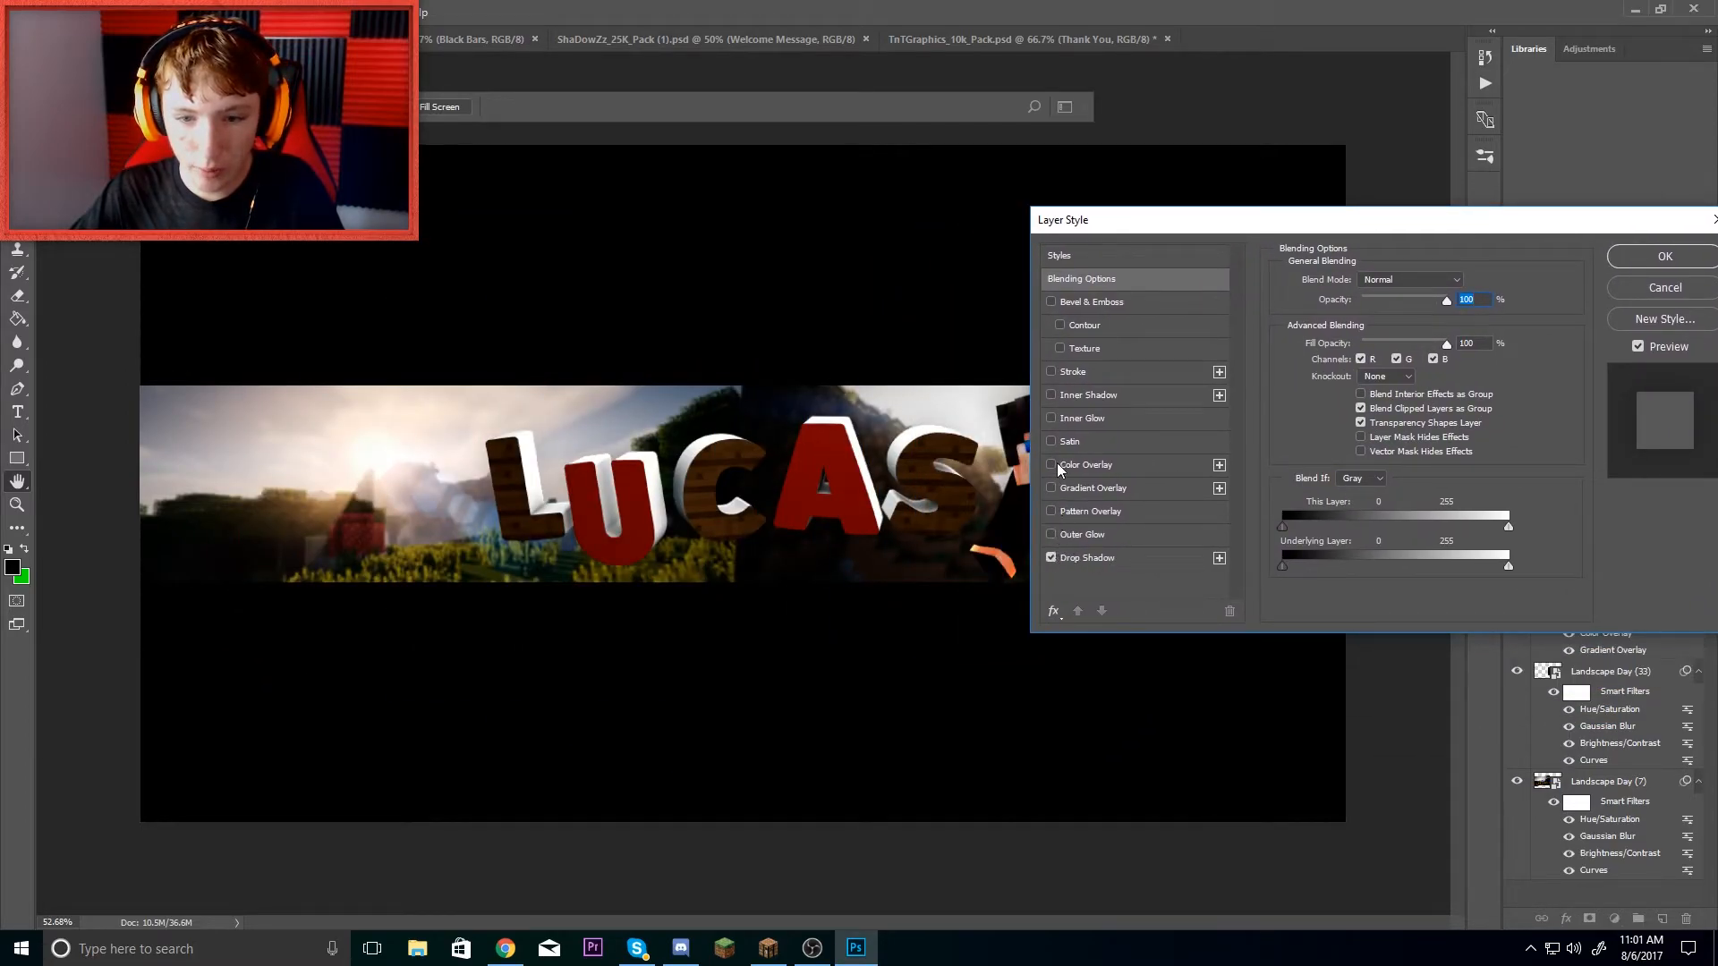
pyautogui.click(1053, 488)
pyautogui.click(1077, 492)
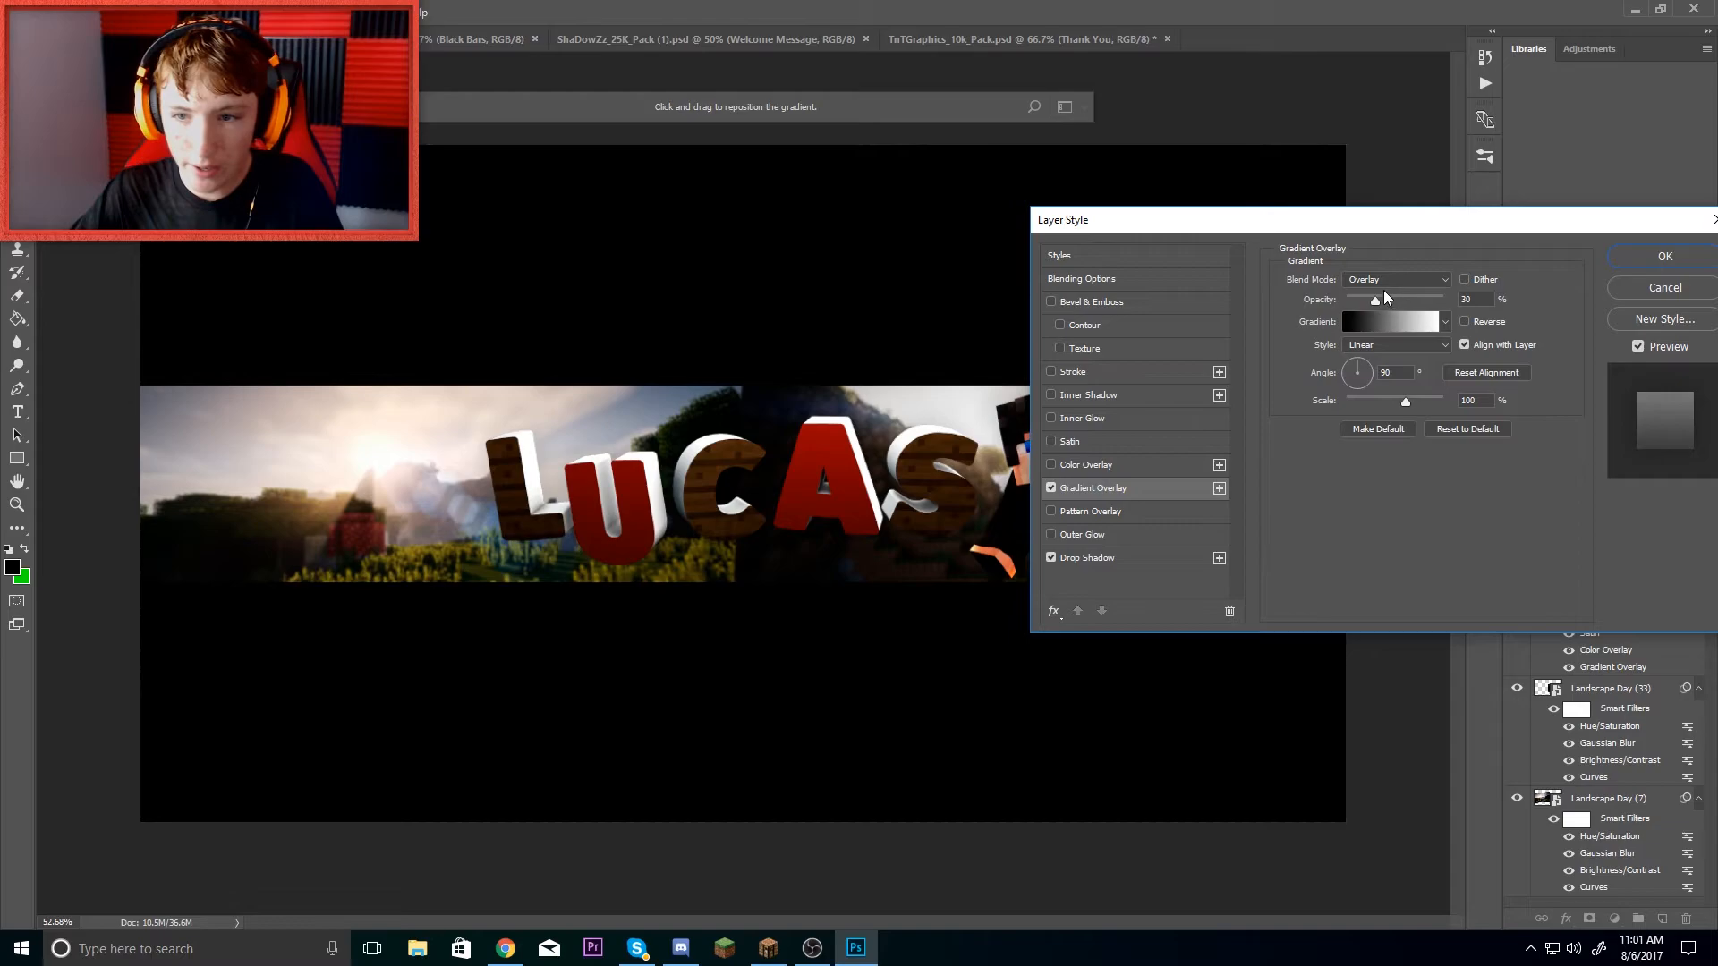
pyautogui.moveTo(1374, 304); pyautogui.dragTo(1380, 301)
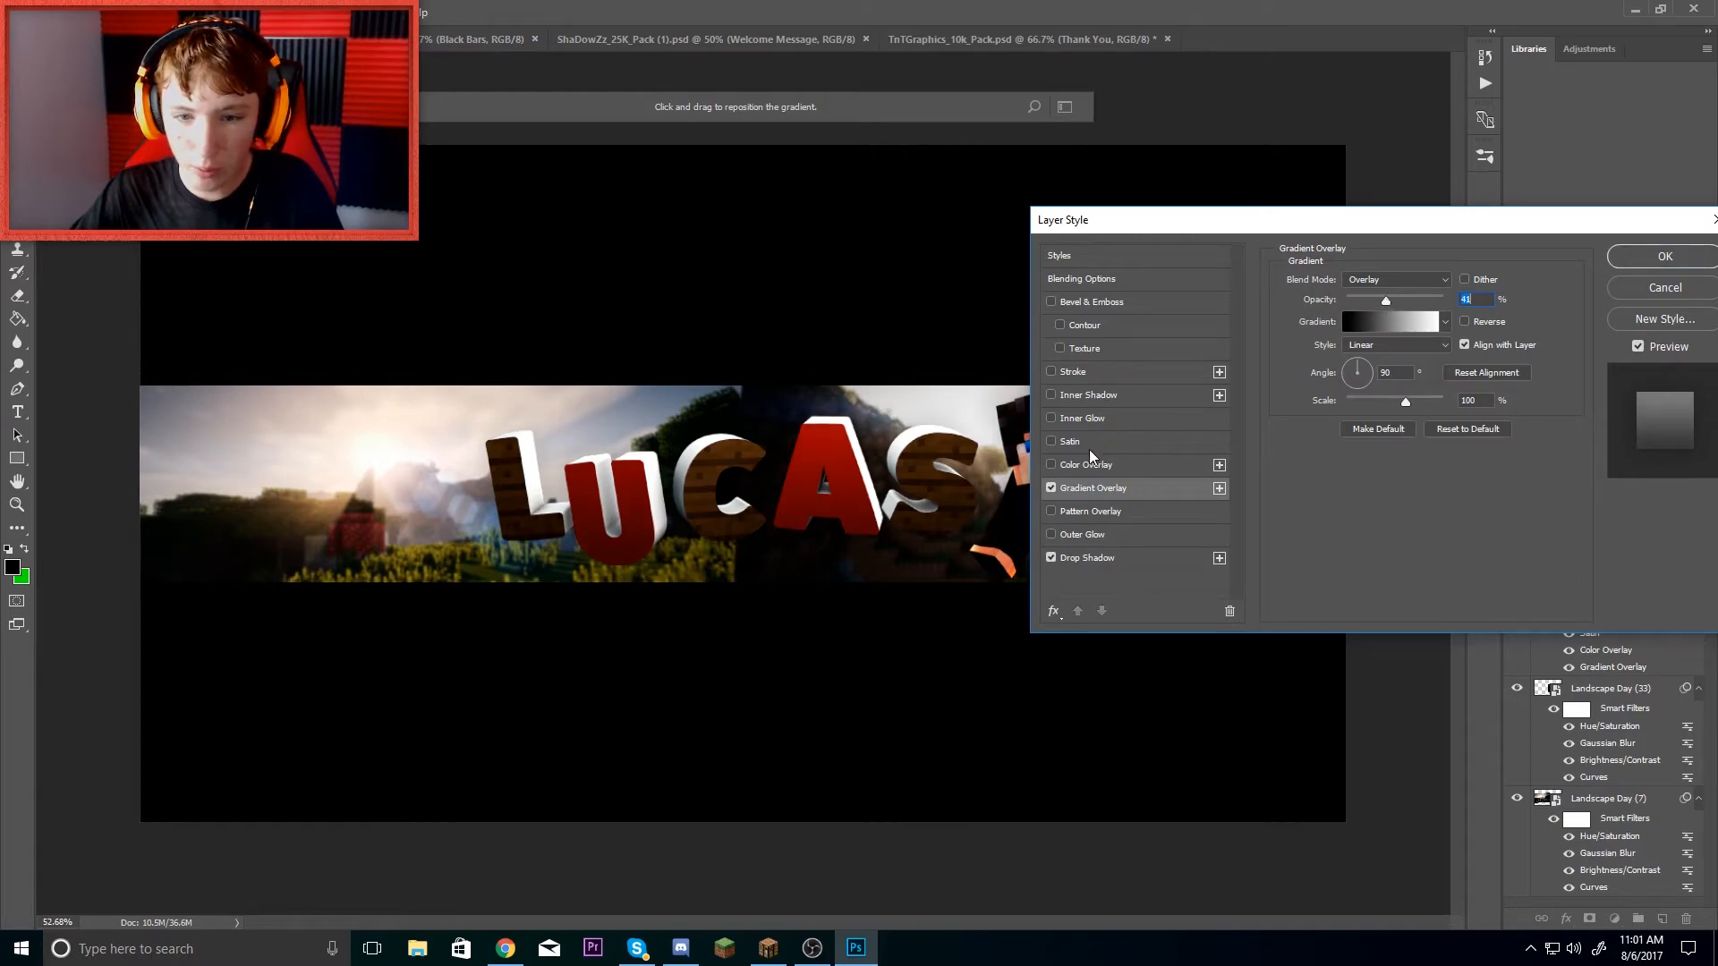
# - Add a red Color Overlay at 5% opacity and a black Satin effect at 6% opacity to the lucastext layer, both in Overlay mode
pyautogui.click(1054, 466)
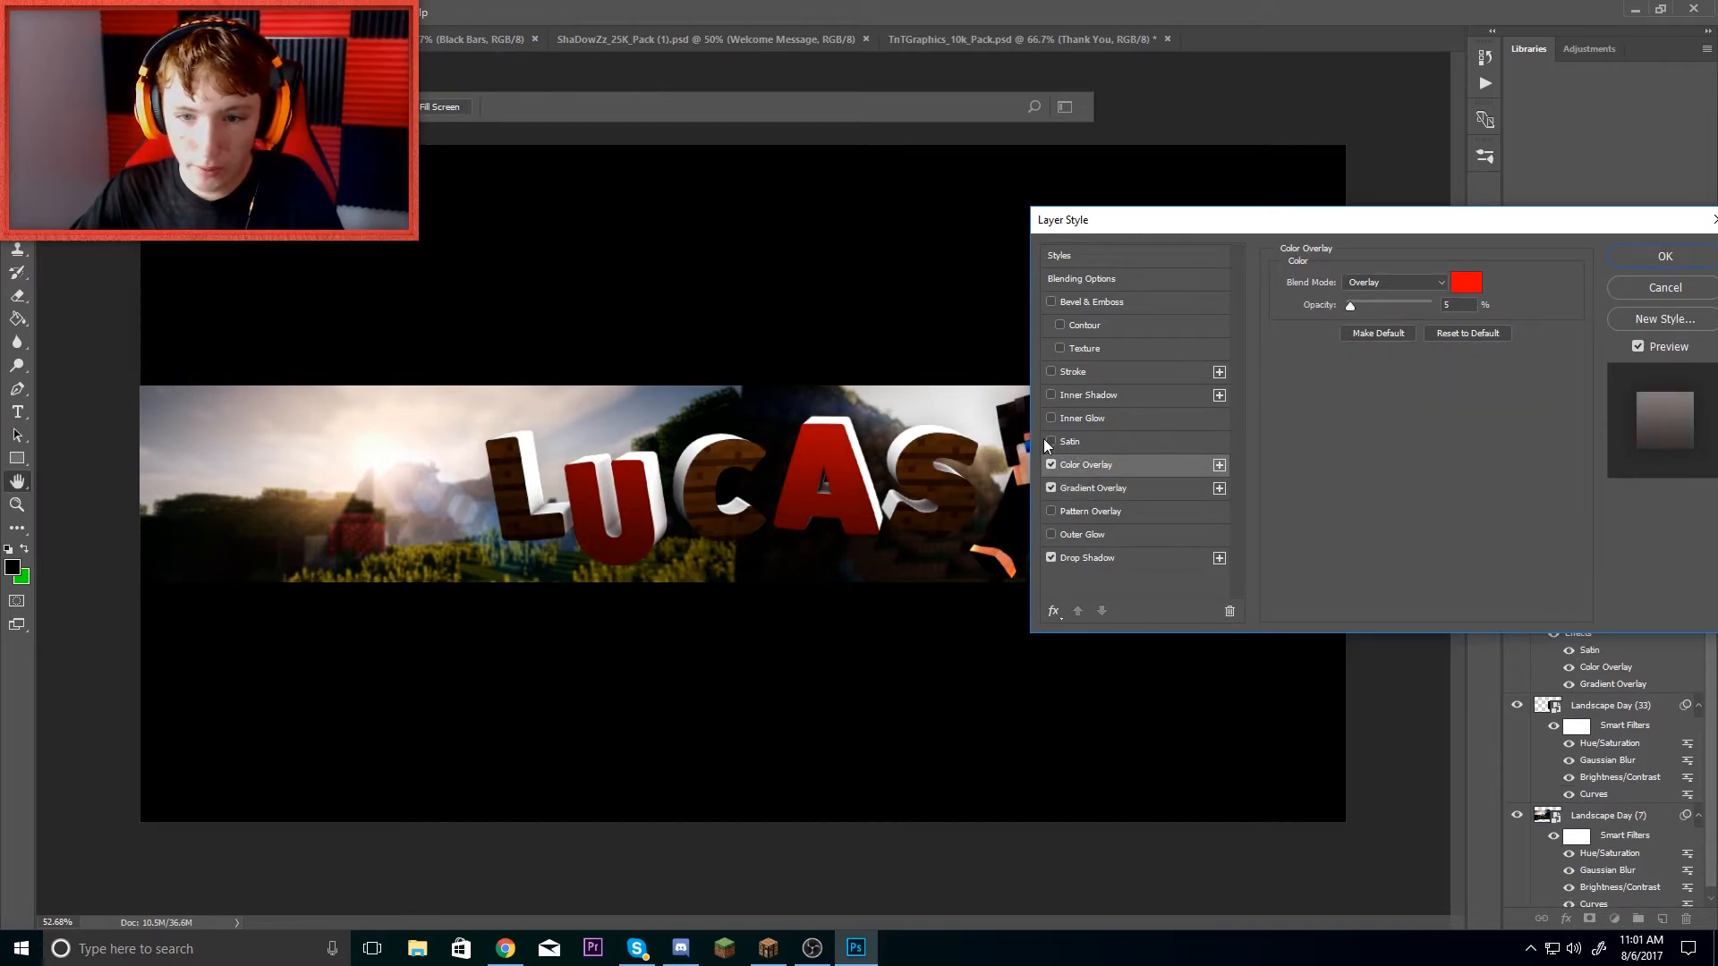
pyautogui.click(1053, 442)
pyautogui.click(1099, 446)
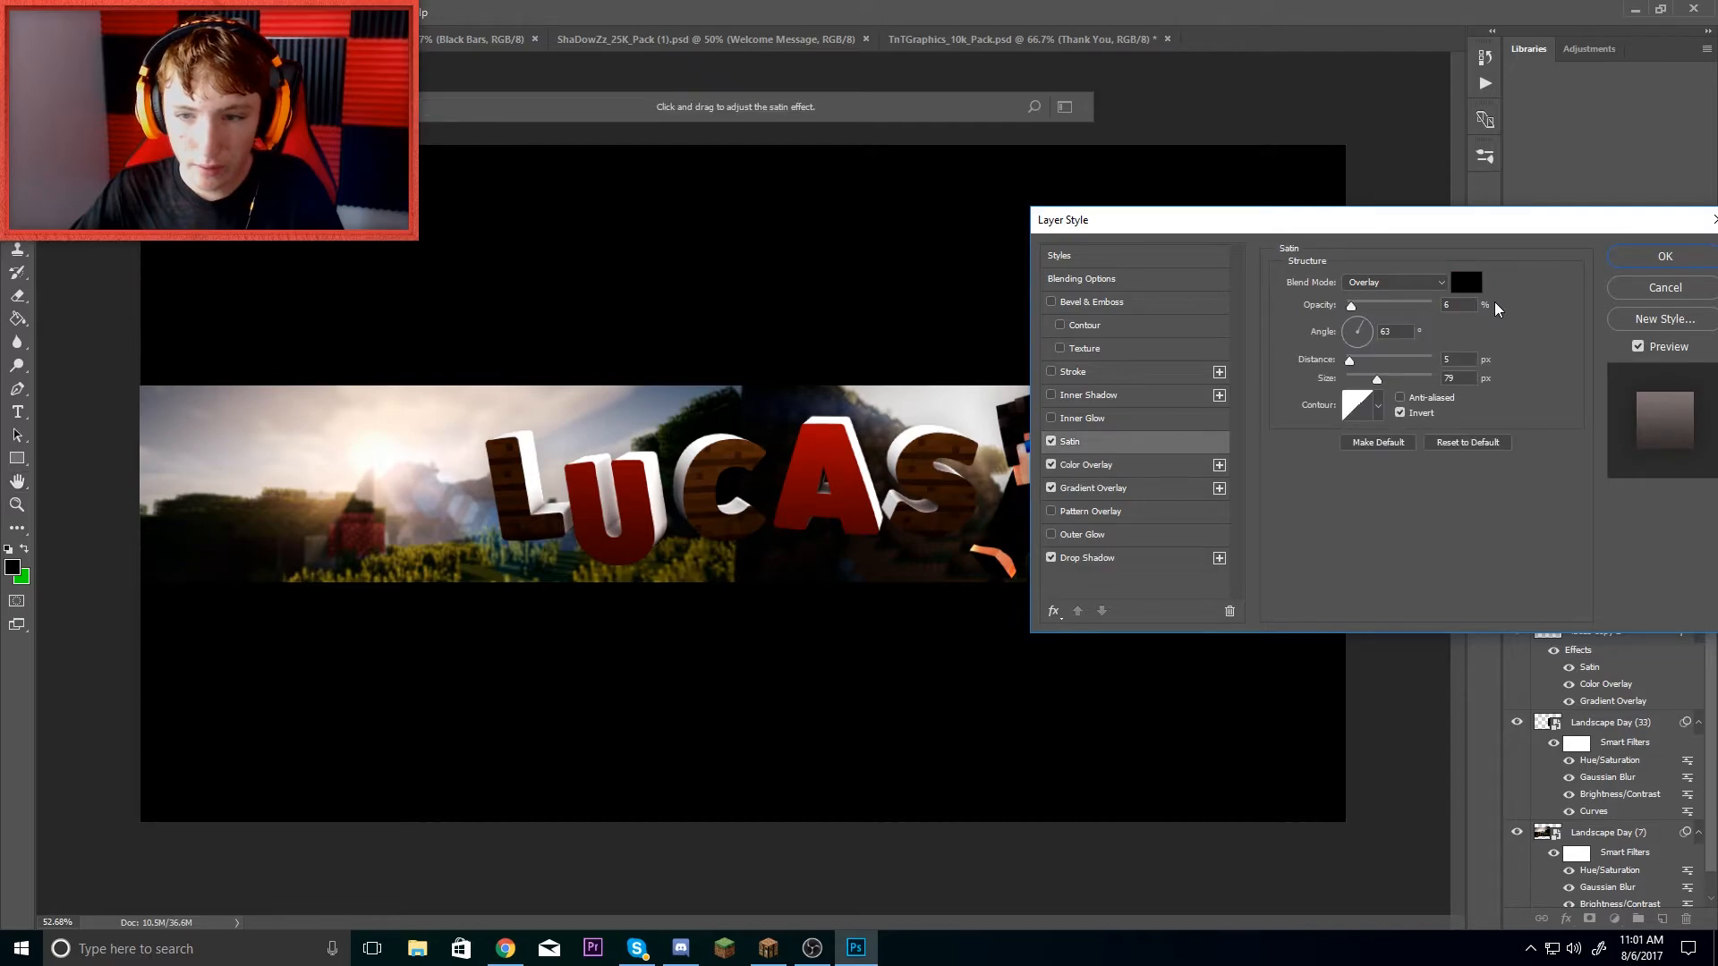
# - Add a white Inner Glow in Overlay mode at 75% opacity, about 38 px in size, to lucastext, and apply the layer style
pyautogui.click(1053, 420)
pyautogui.click(1084, 419)
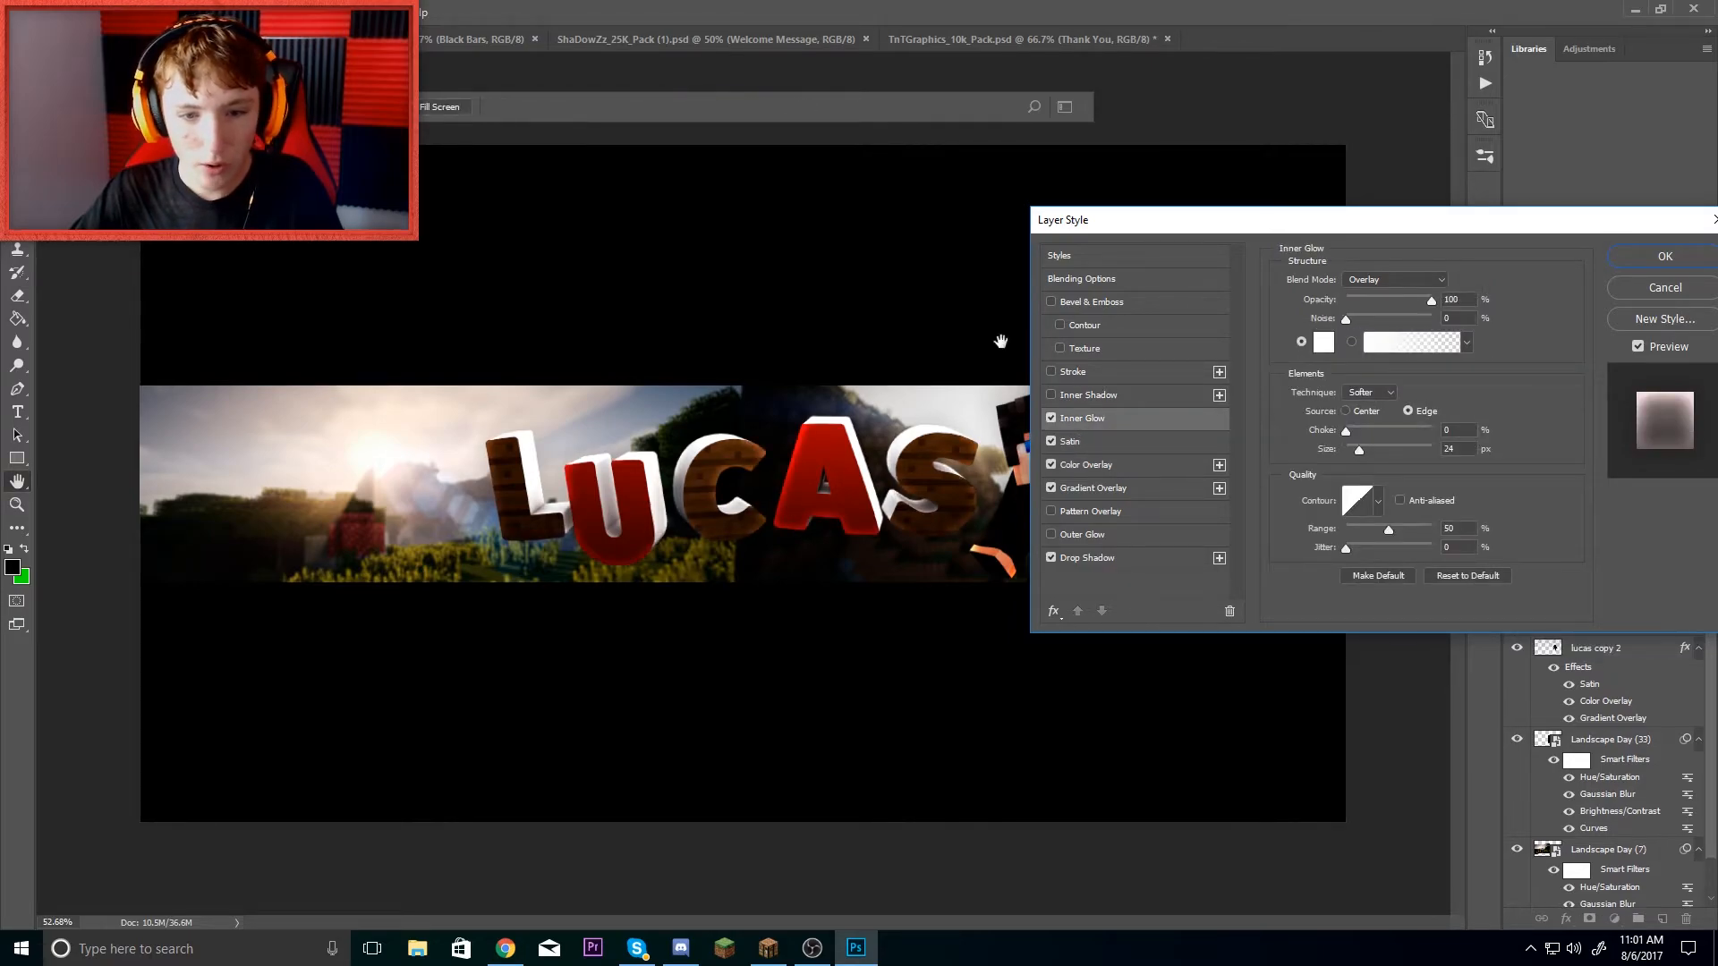
pyautogui.moveTo(1359, 449); pyautogui.dragTo(1351, 453)
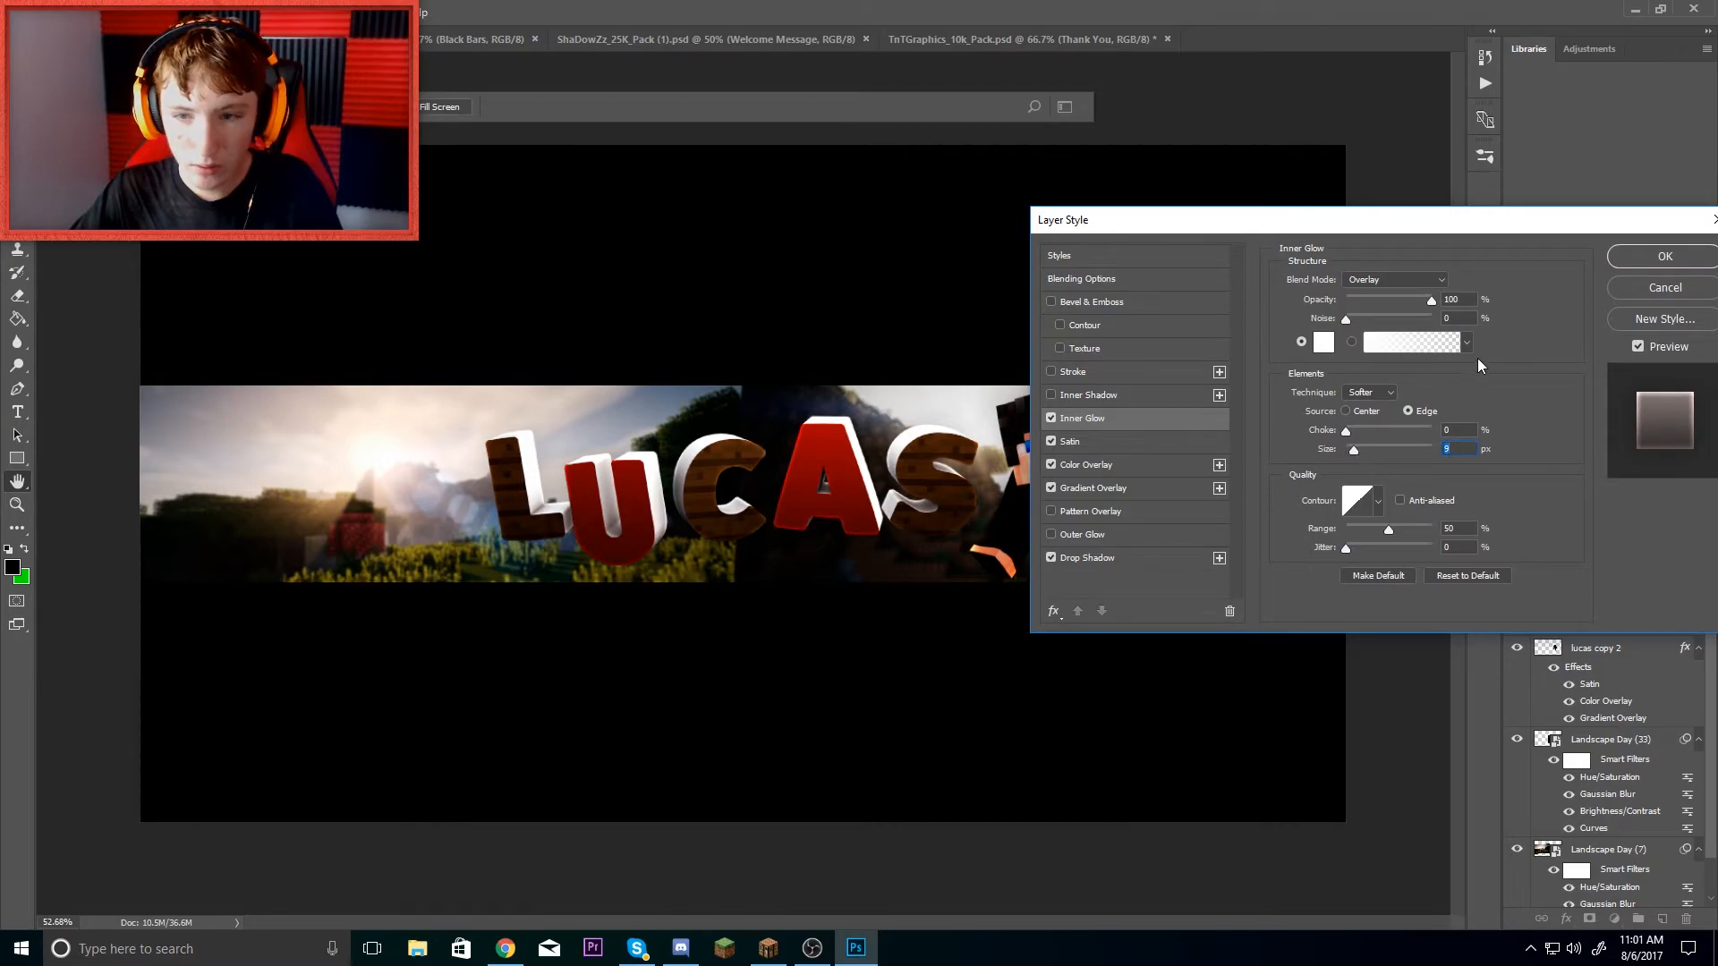
pyautogui.moveTo(1430, 299); pyautogui.dragTo(1410, 301)
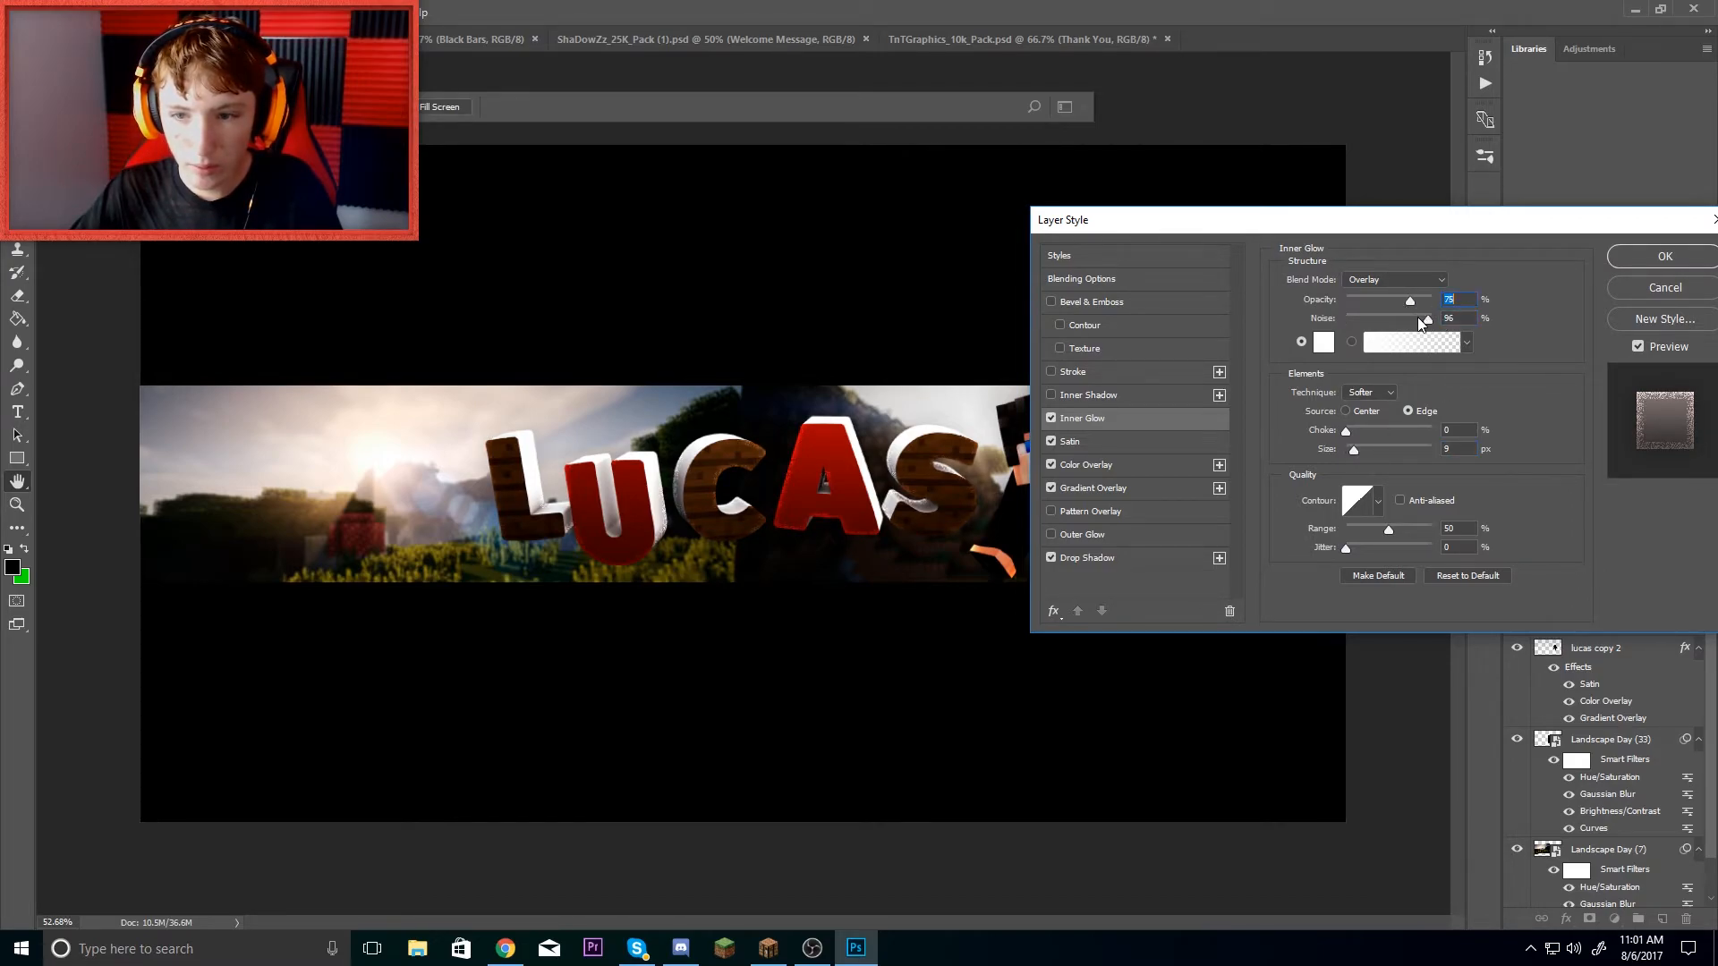
pyautogui.moveTo(1355, 449); pyautogui.dragTo(1364, 451)
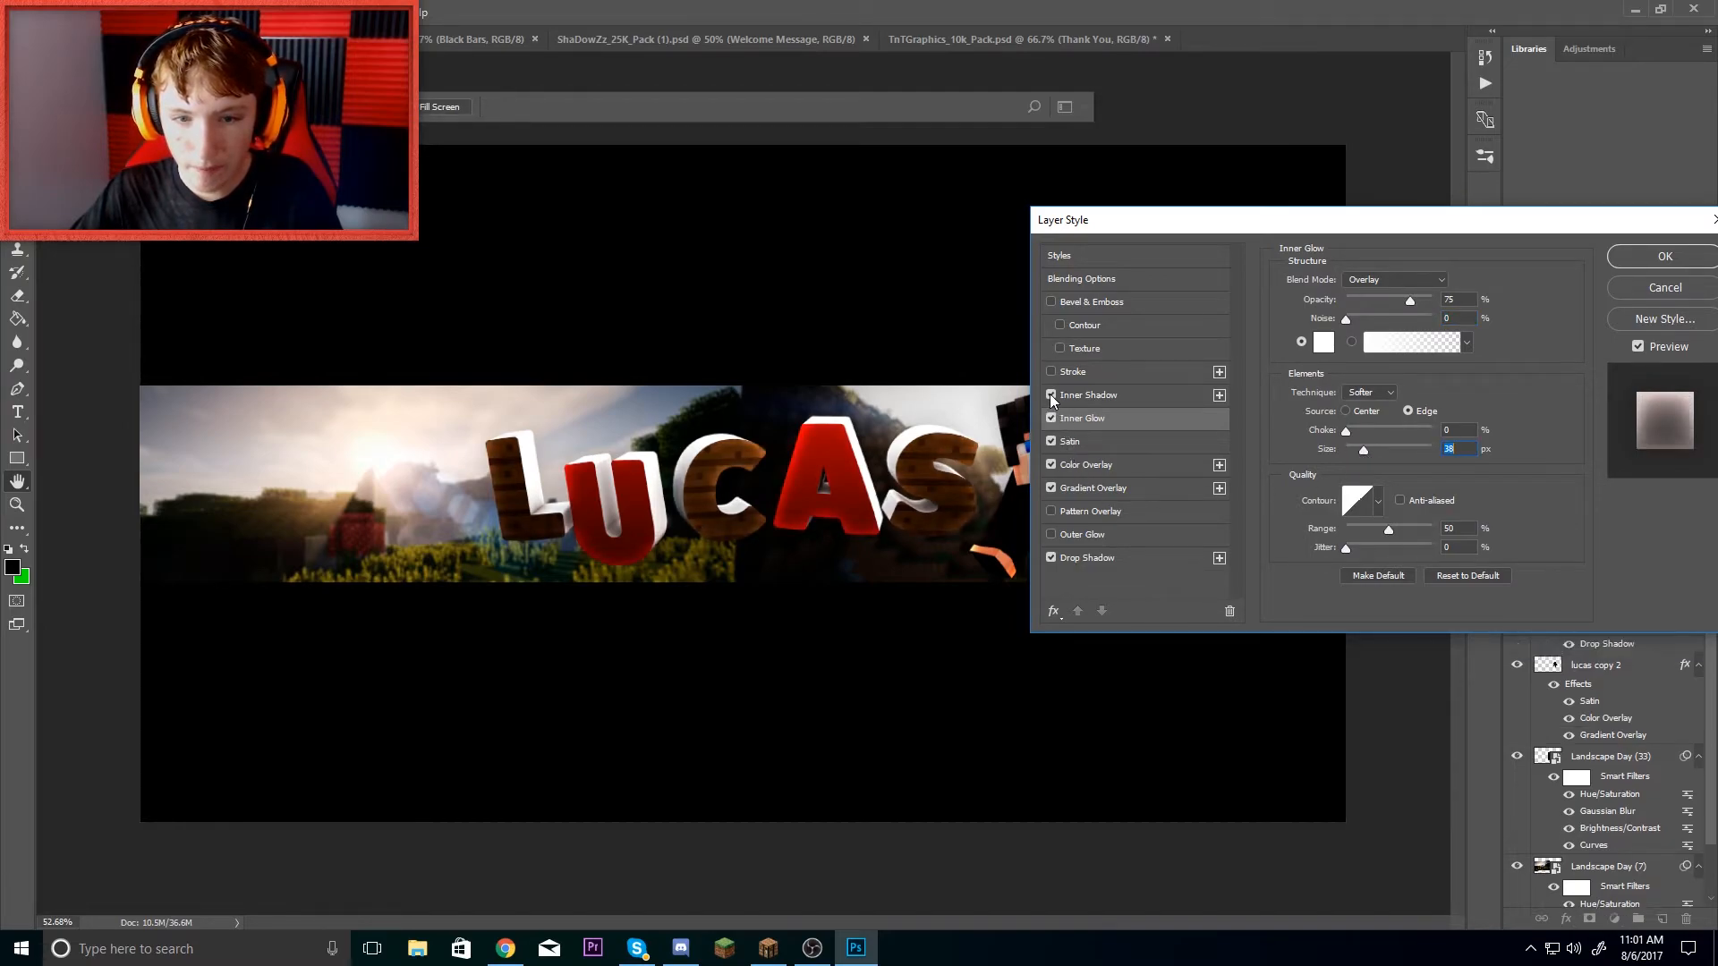
pyautogui.moveTo(1304, 223); pyautogui.dragTo(912, 219)
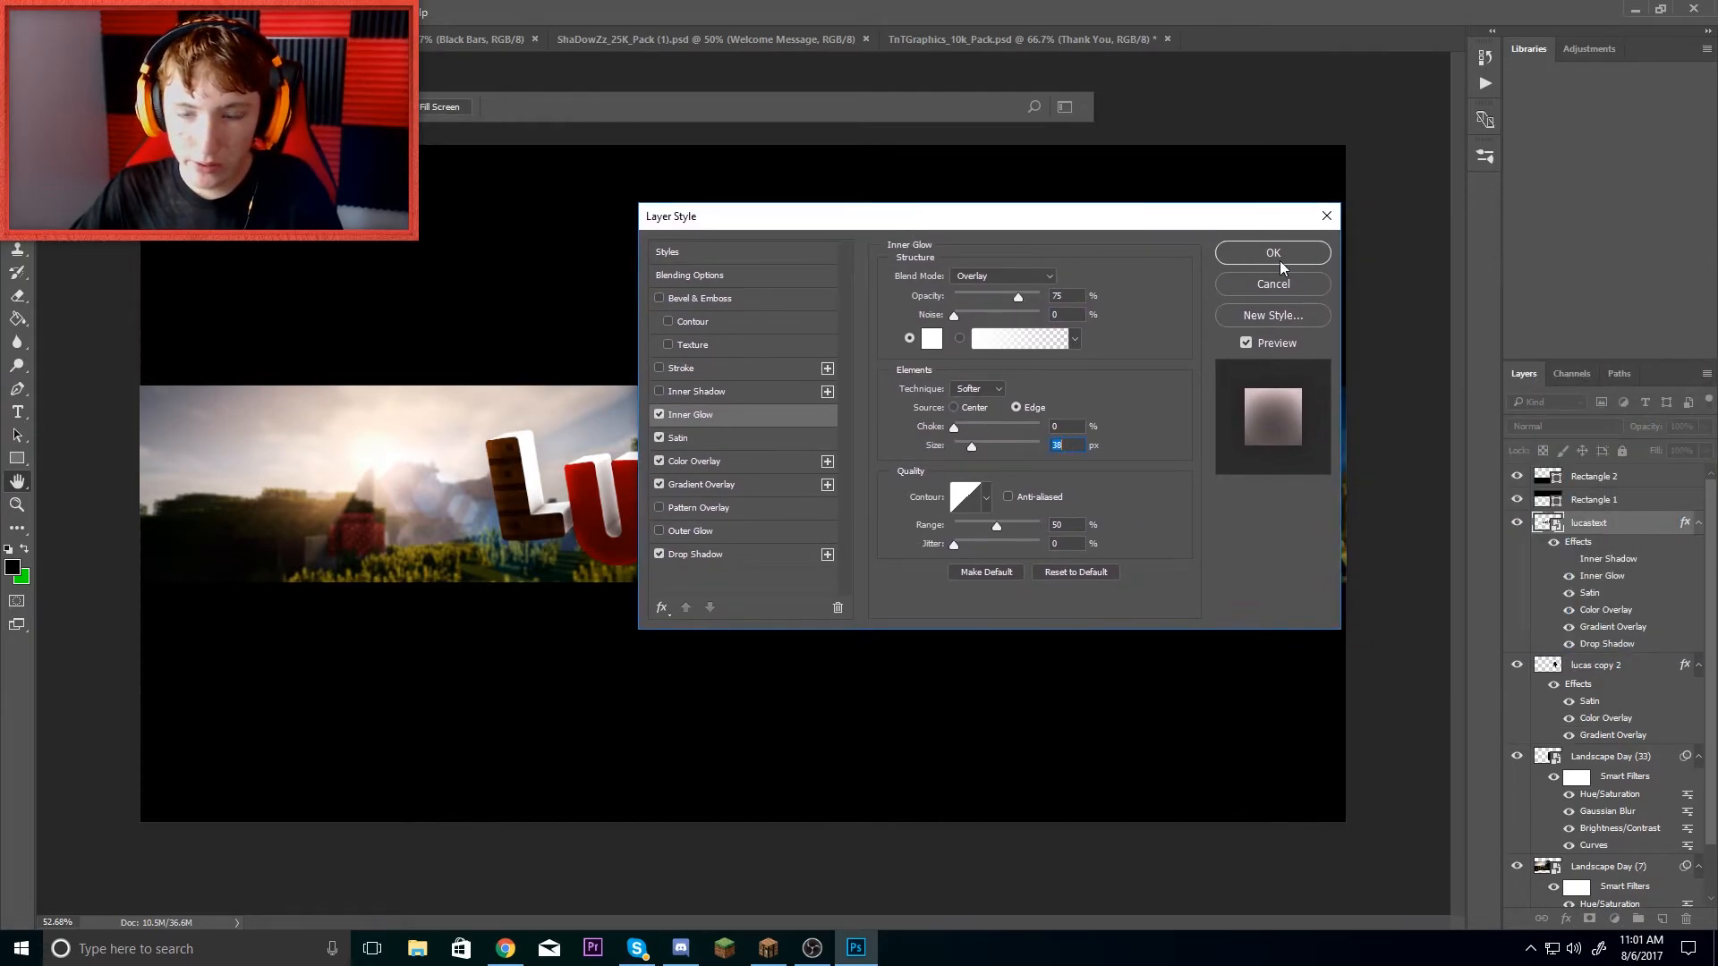
pyautogui.click(1280, 261)
# - Duplicate the lucastext layer as lucastext copy
pyautogui.rightClick(1593, 528)
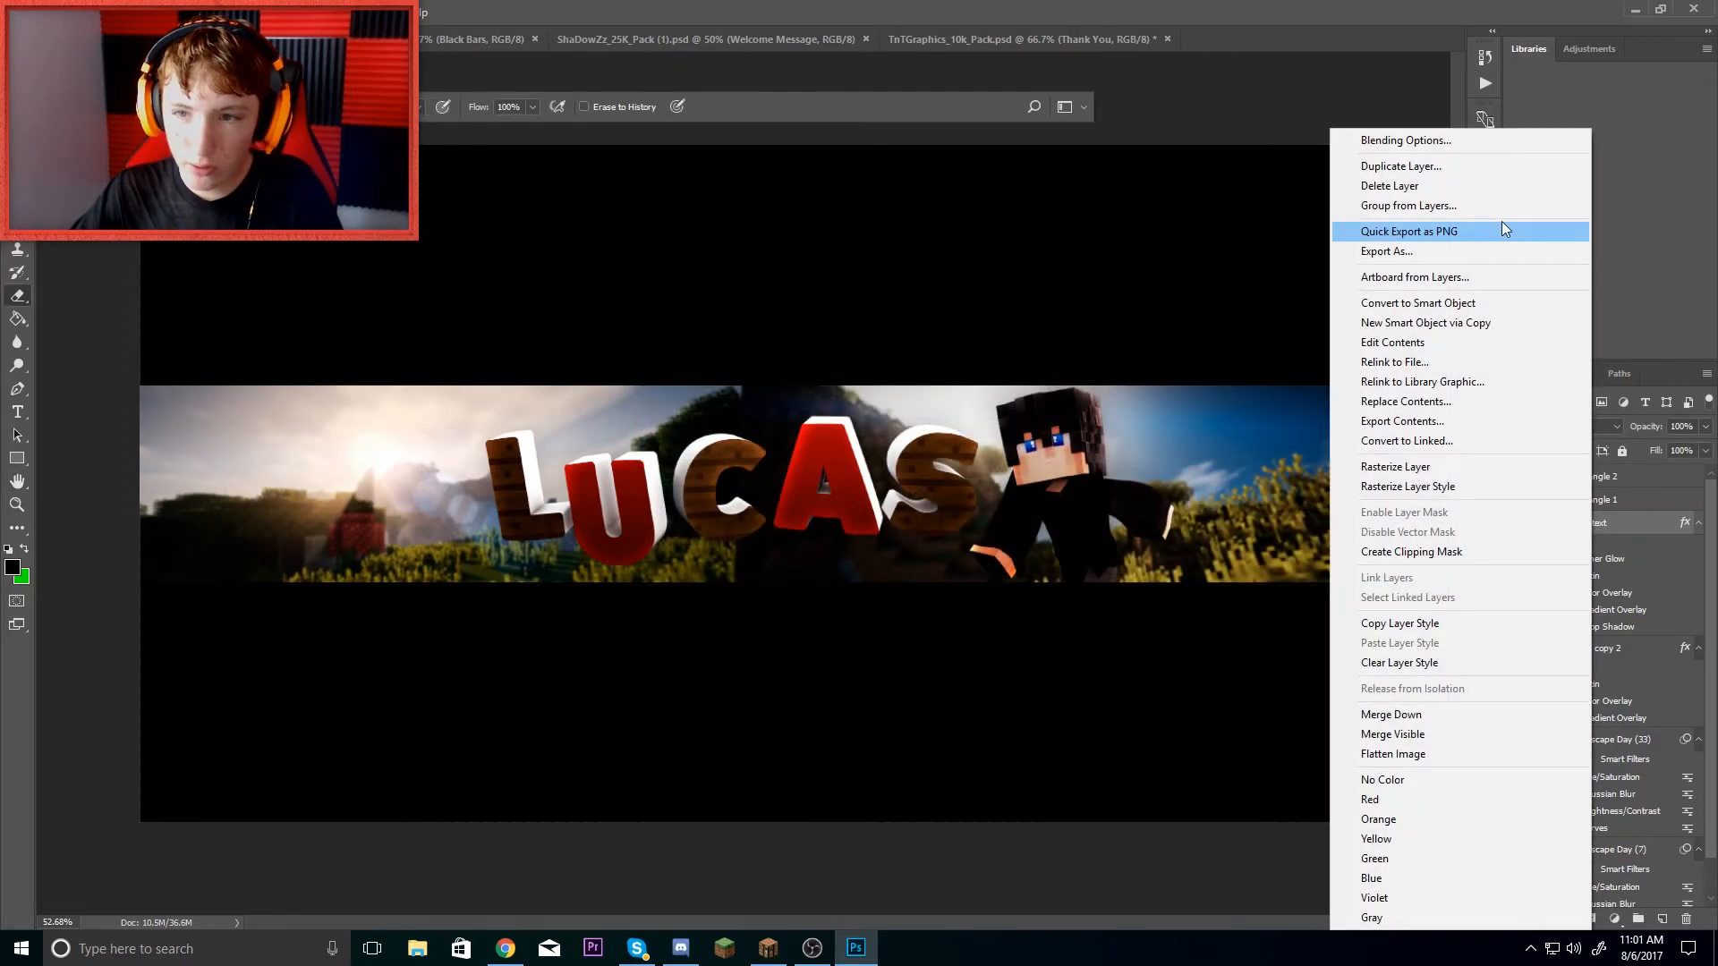
pyautogui.click(1452, 179)
pyautogui.click(859, 238)
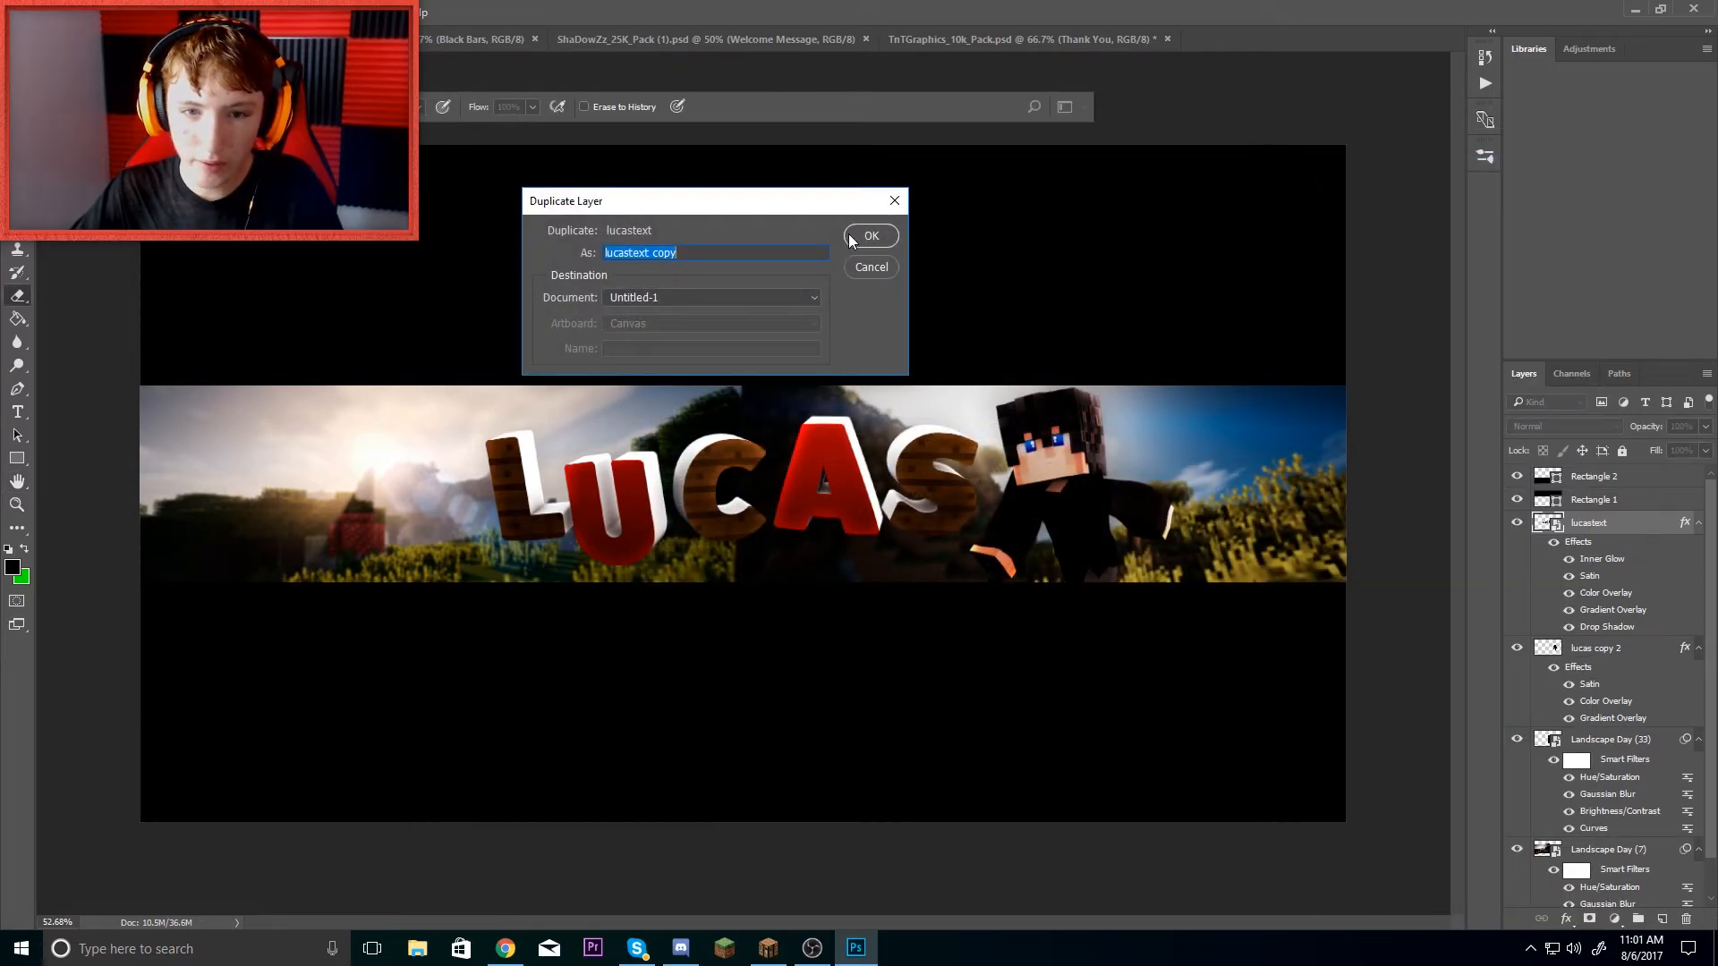
# - Apply the Glowing Edges filter to lucastext copy with edge width 3, edge brightness 12 and smoothness 1
pyautogui.click(283, 12)
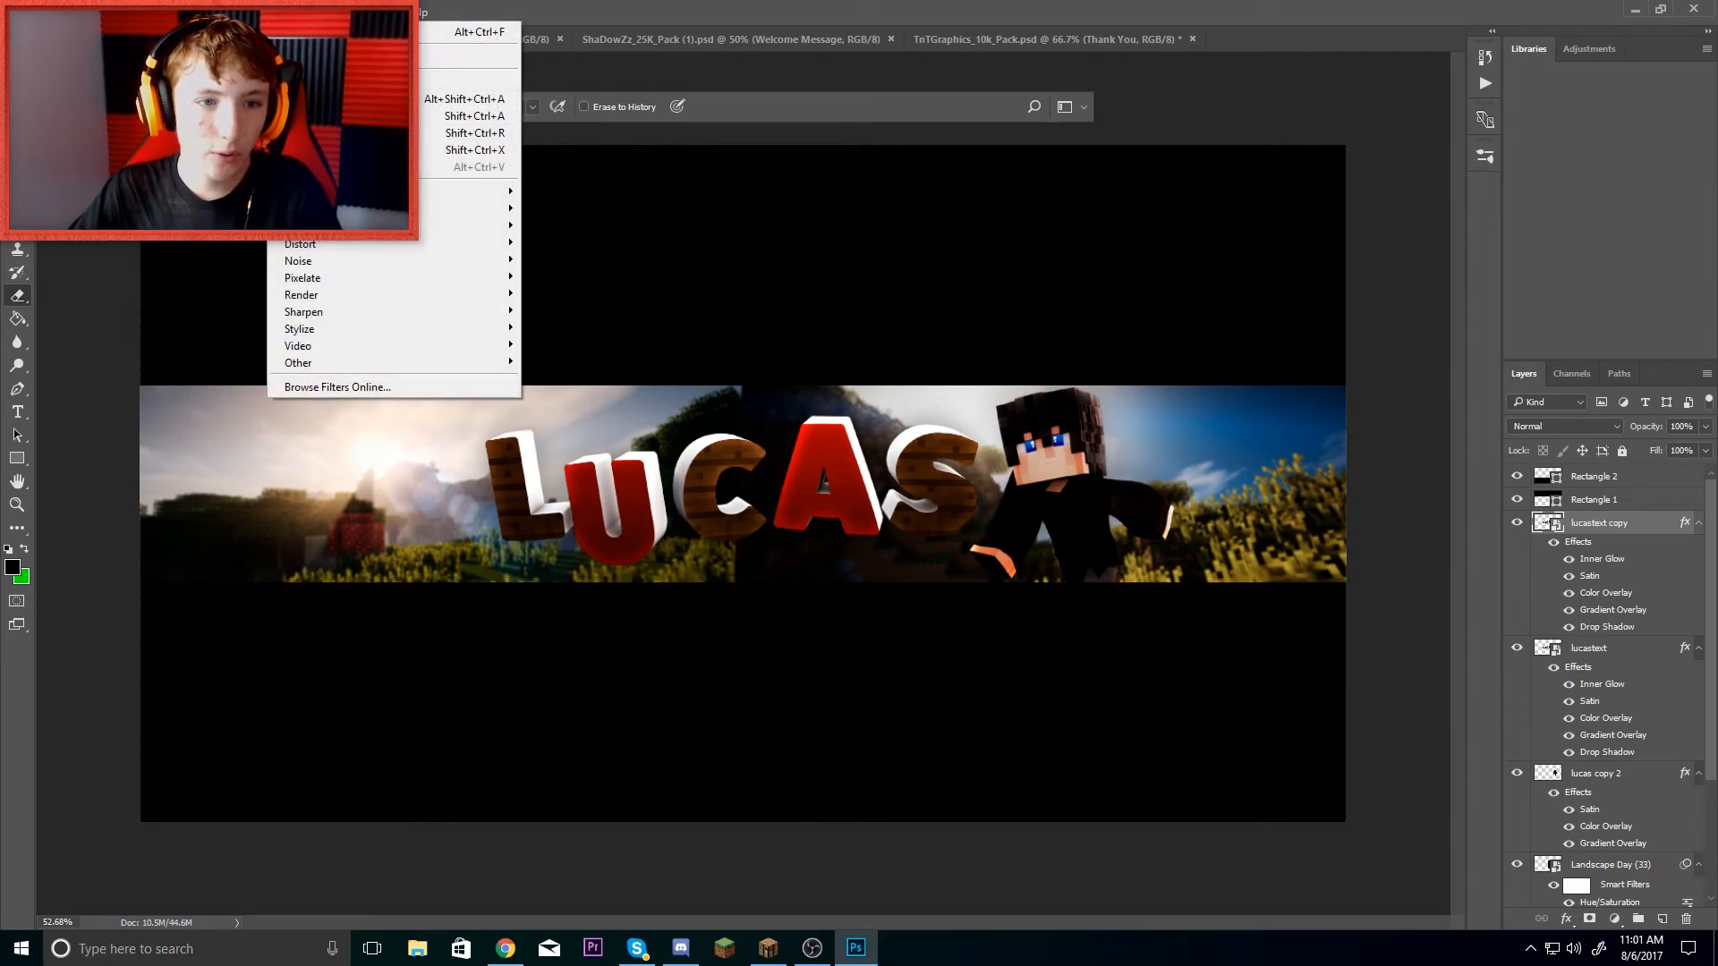
pyautogui.click(313, 81)
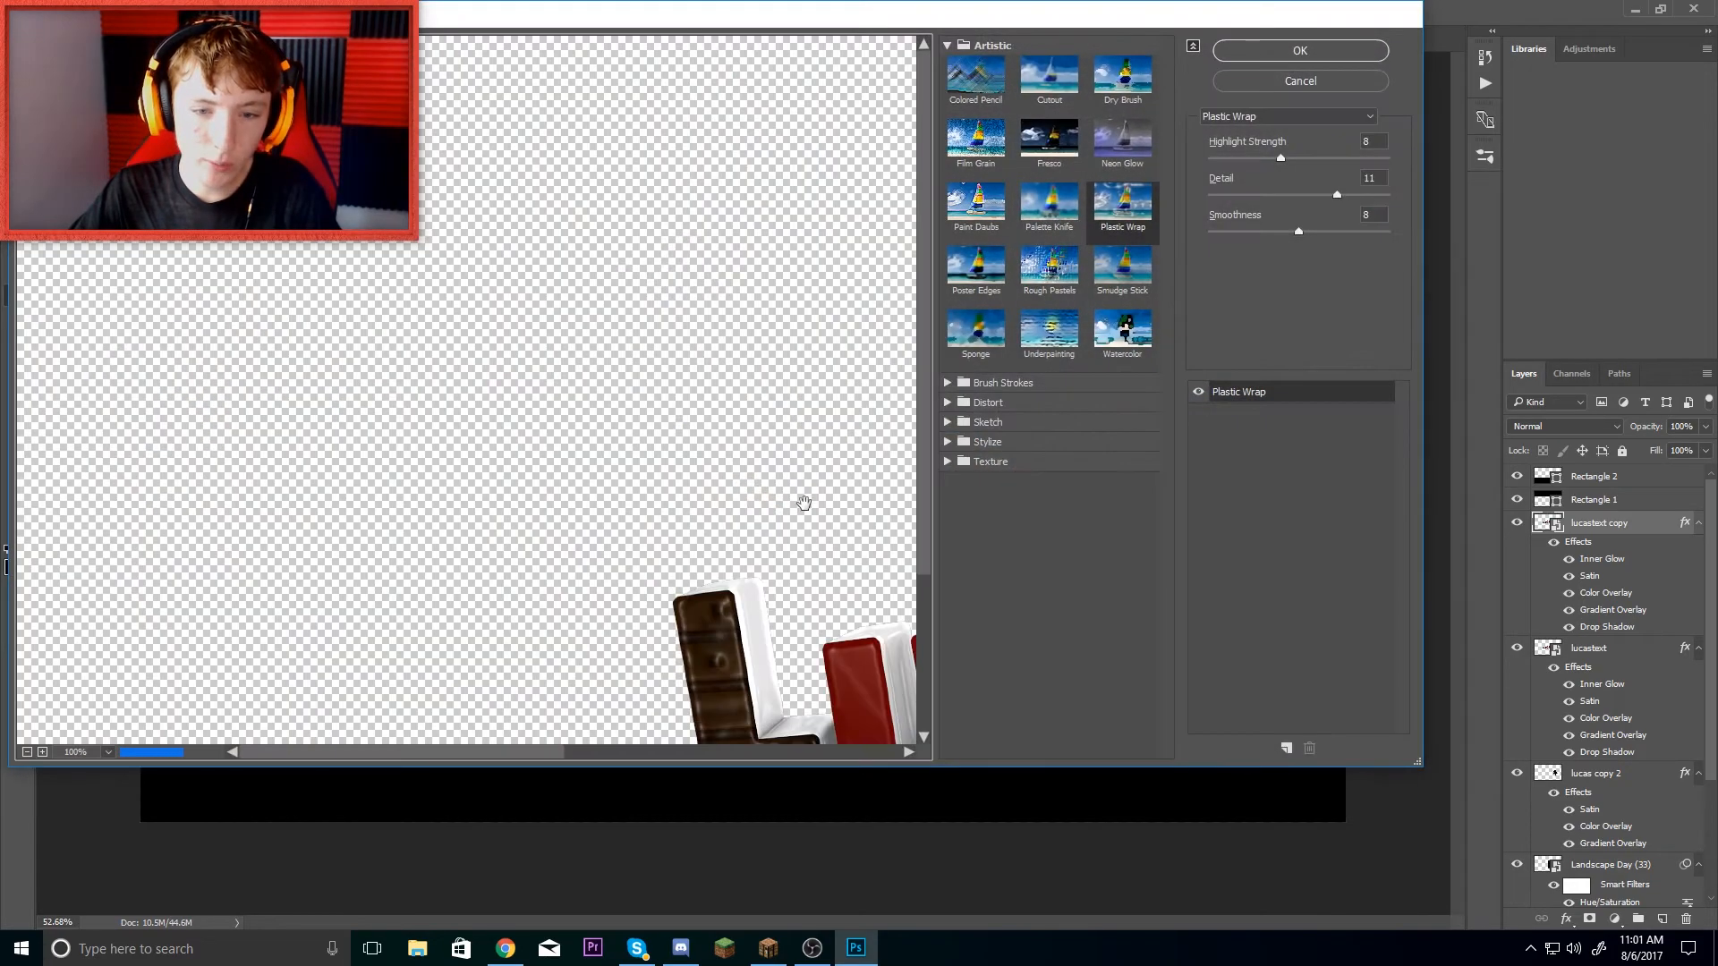
pyautogui.click(990, 423)
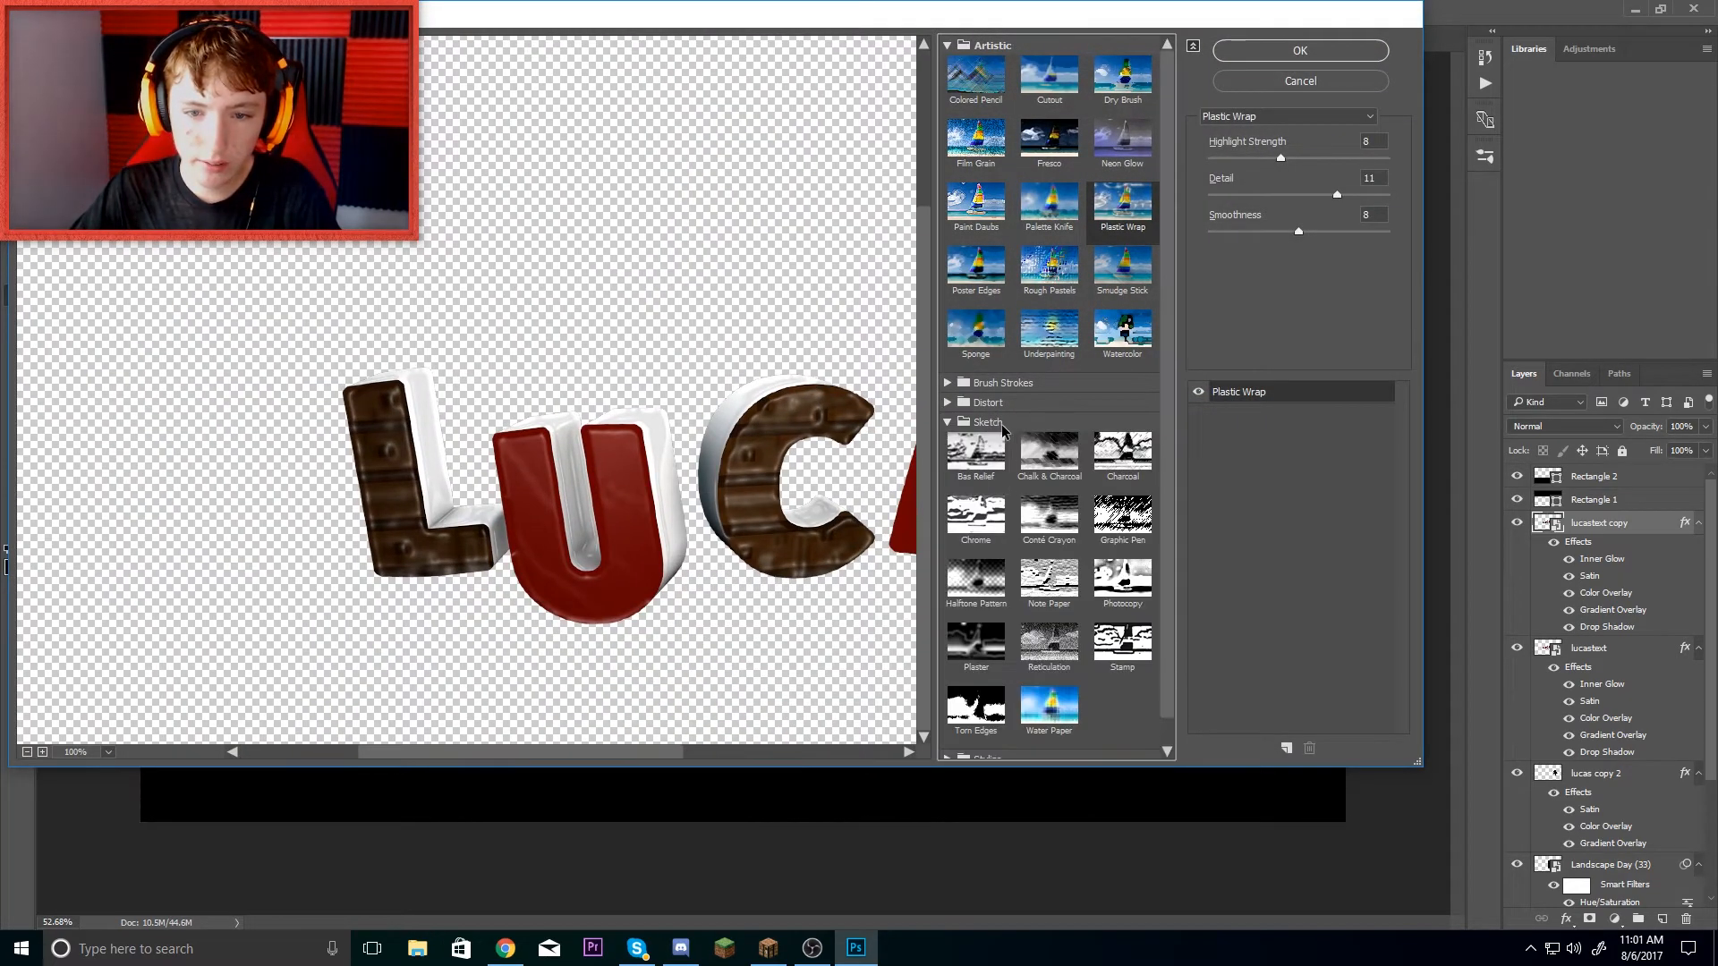
pyautogui.click(1000, 424)
pyautogui.click(992, 442)
pyautogui.click(975, 473)
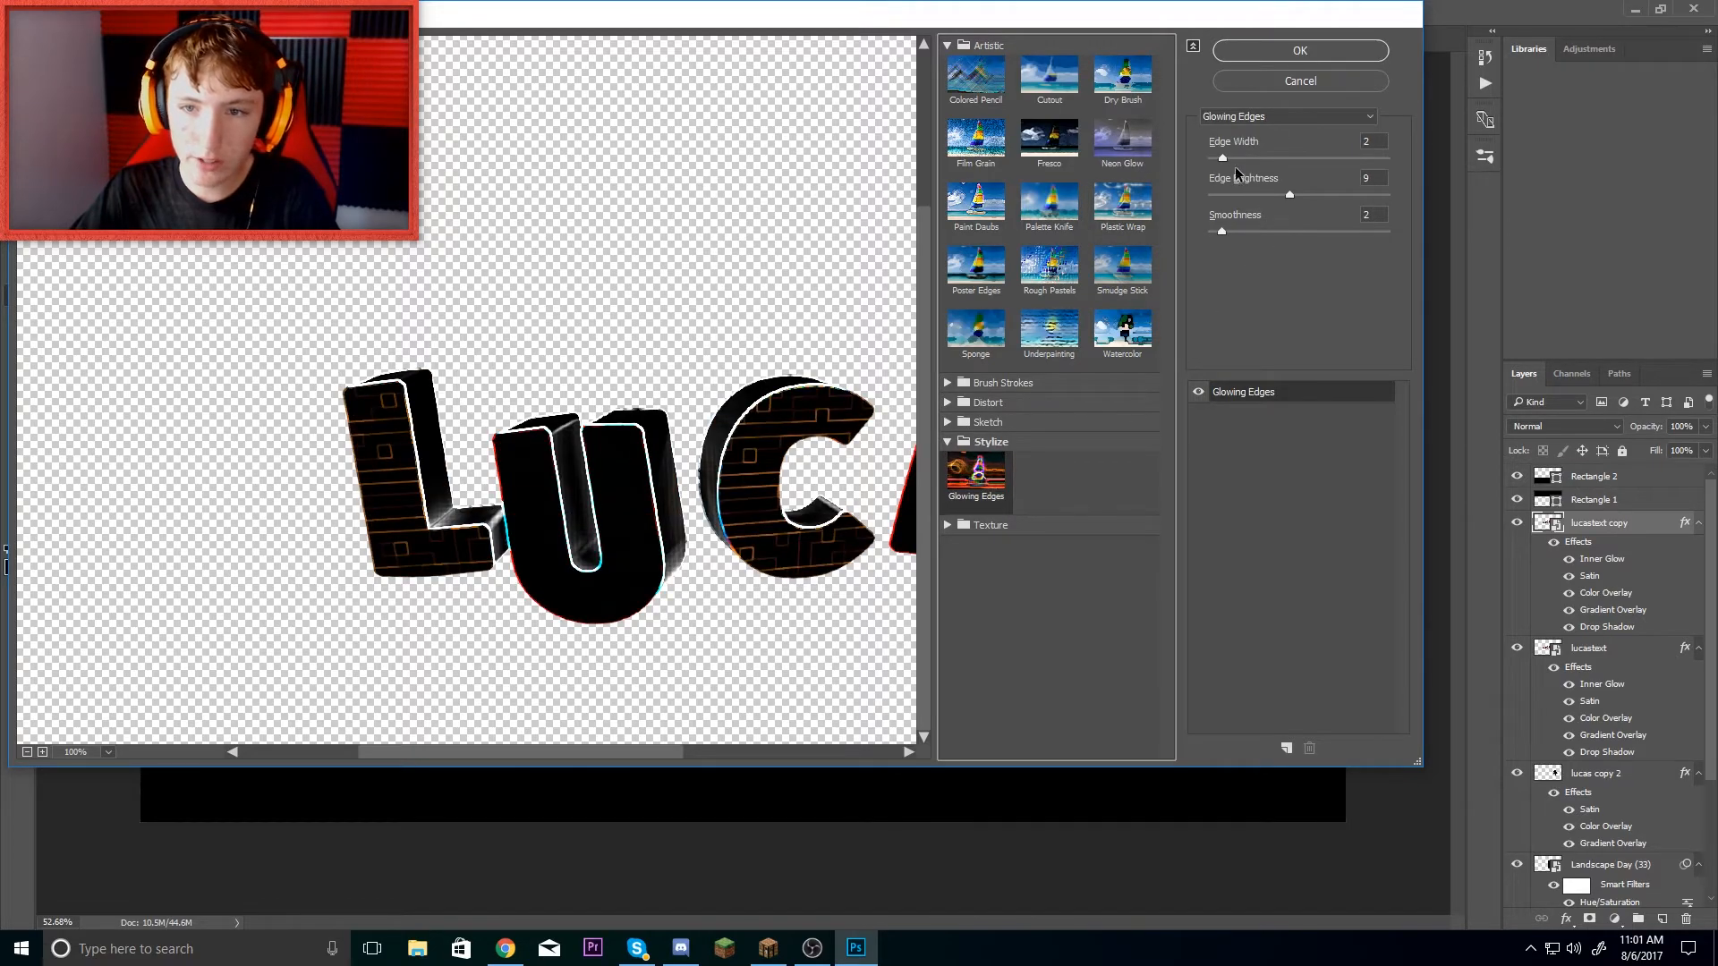
pyautogui.moveTo(1224, 158); pyautogui.dragTo(1209, 233)
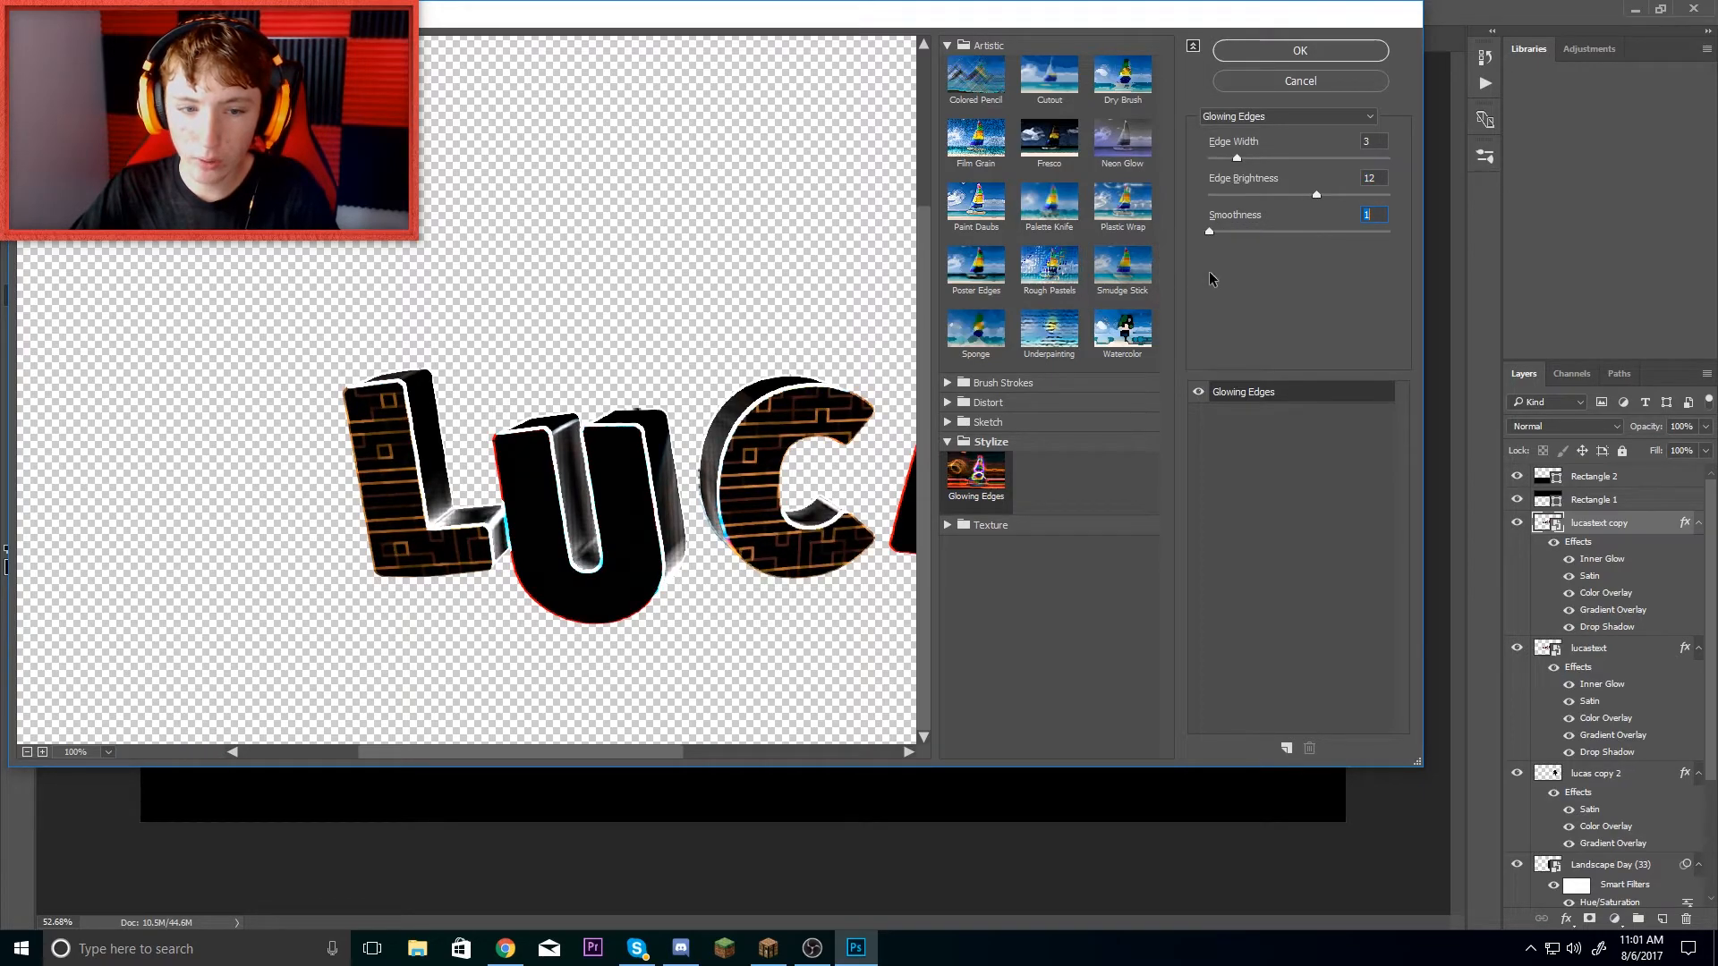
pyautogui.click(1304, 57)
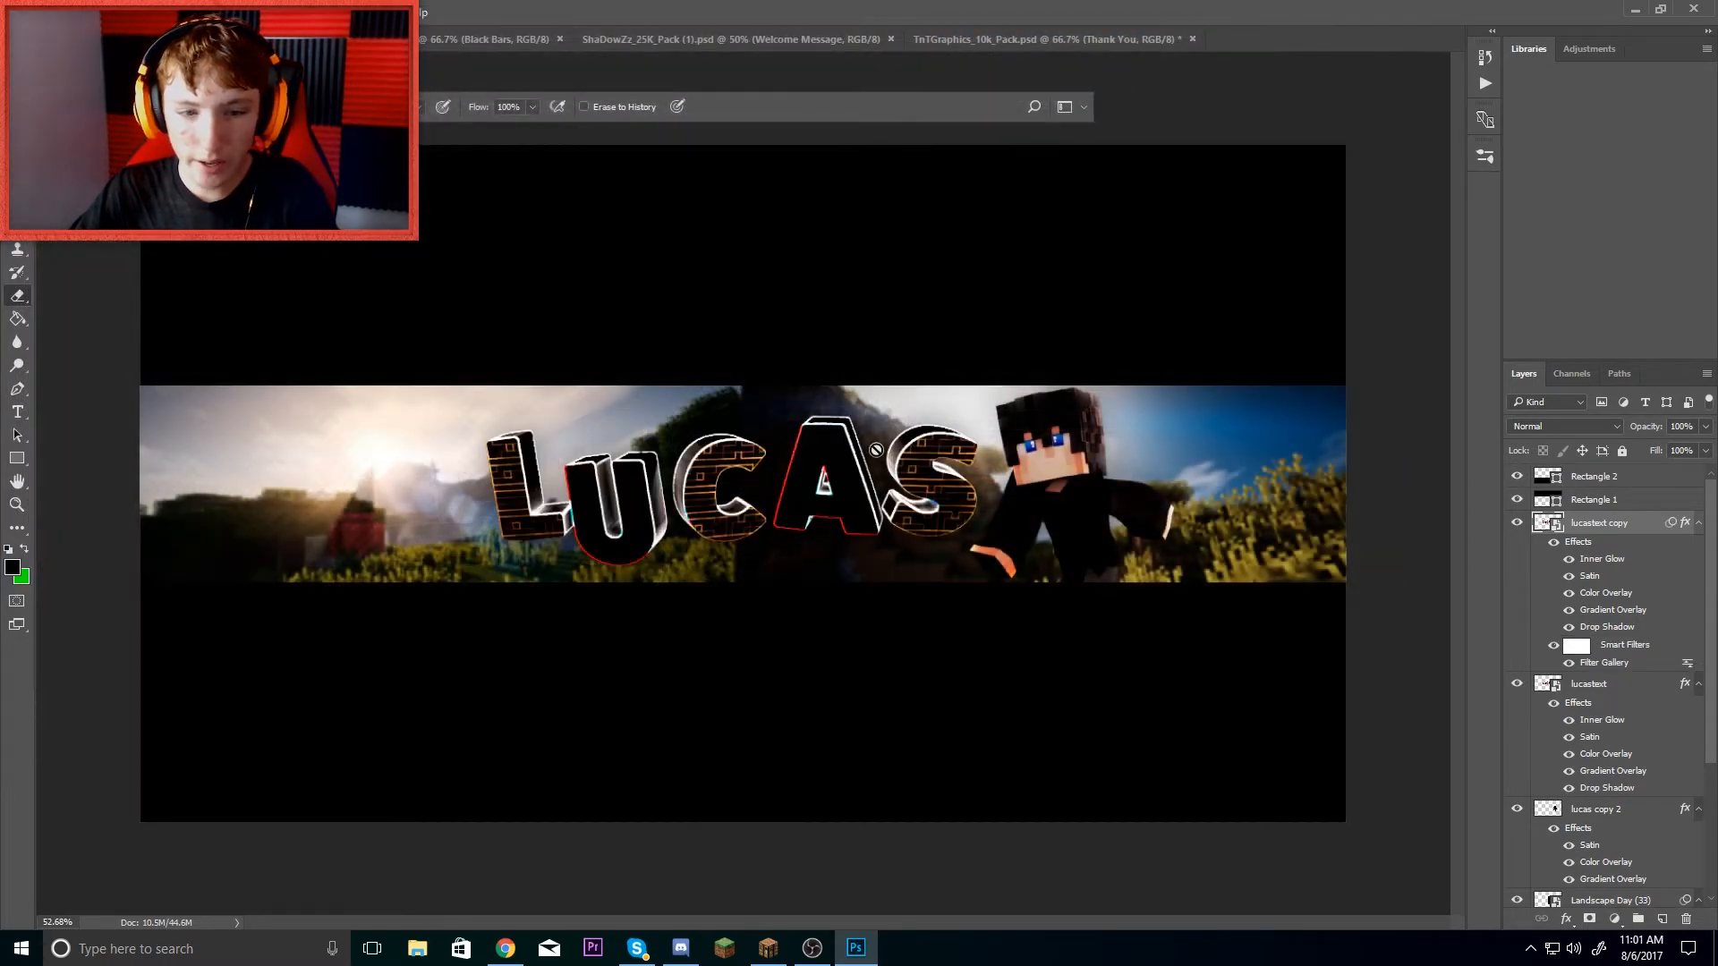
# - Set the lucastext copy layer's blend mode to Overlay with 60% opacity and 60% fill opacity
pyautogui.rightClick(1625, 526)
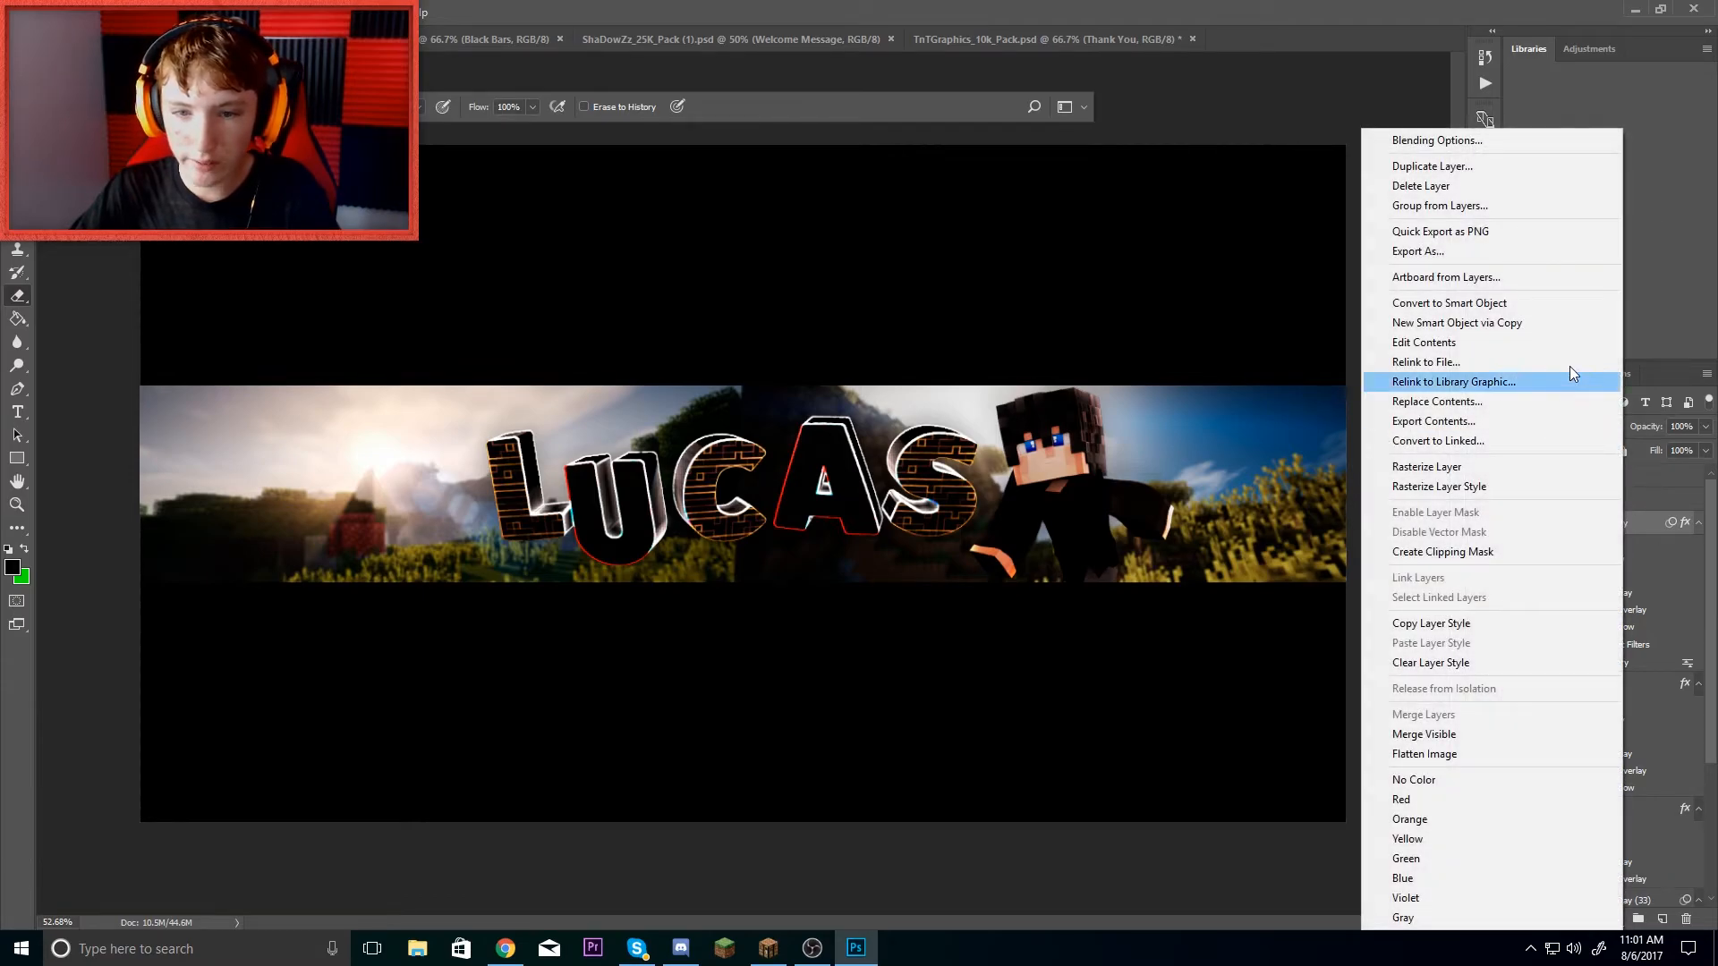
pyautogui.click(1499, 143)
pyautogui.moveTo(1078, 221); pyautogui.dragTo(1371, 196)
pyautogui.click(1331, 254)
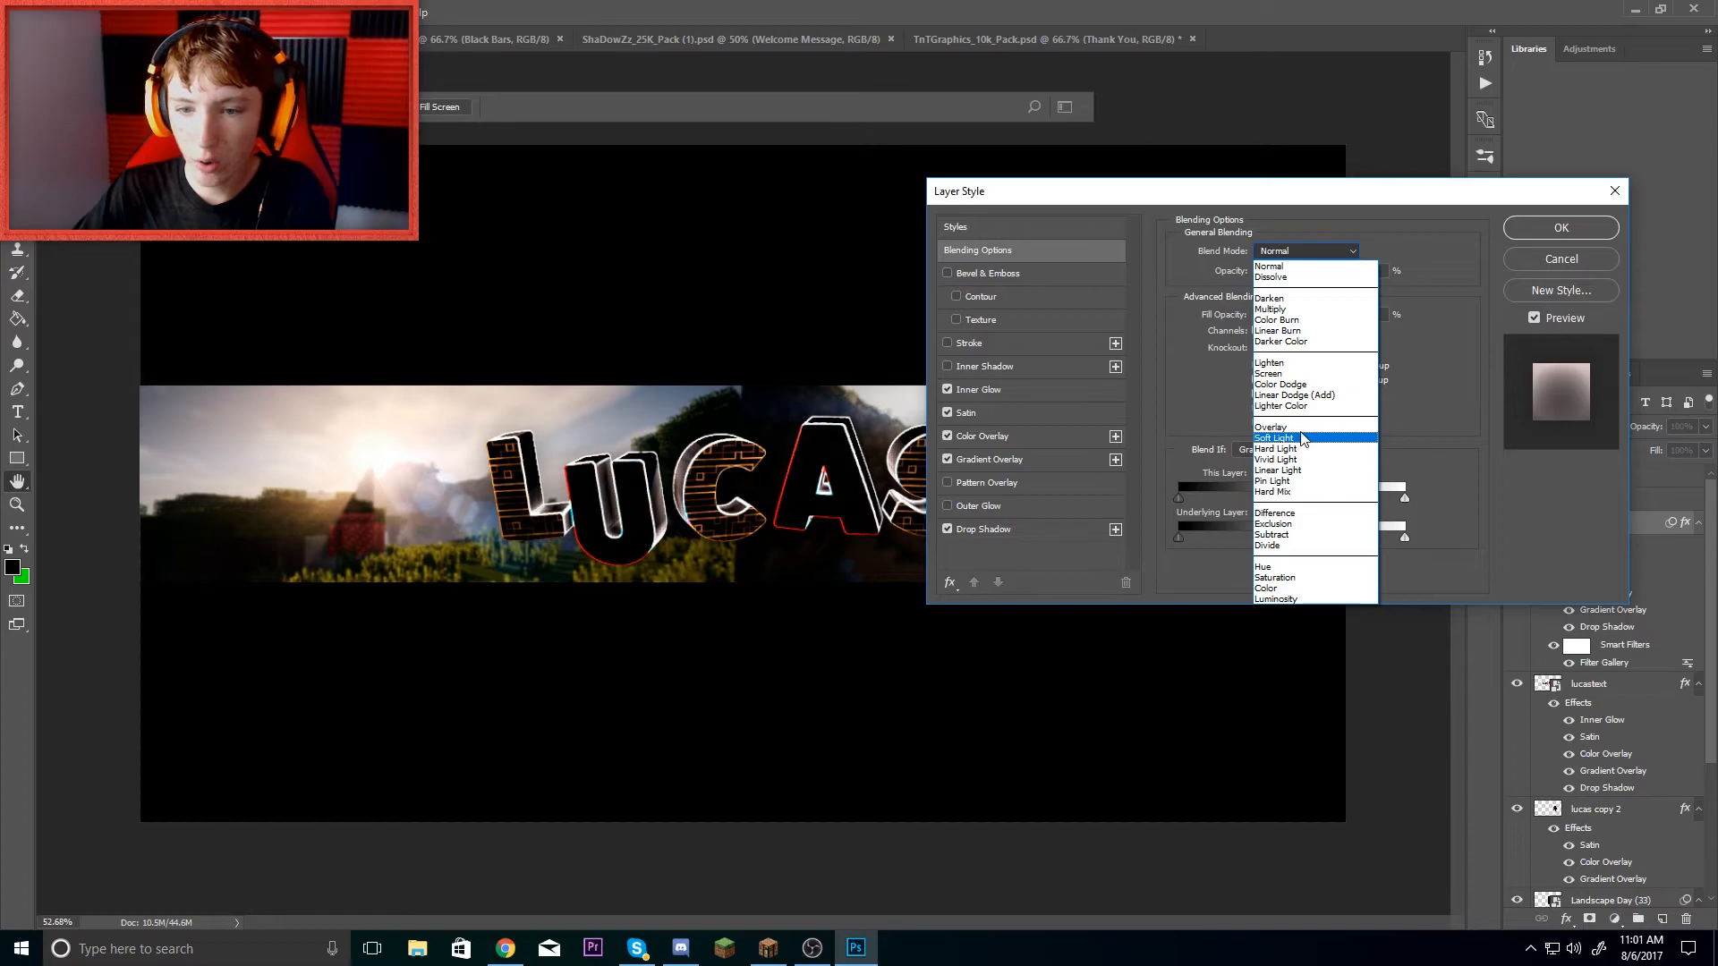
pyautogui.click(1306, 427)
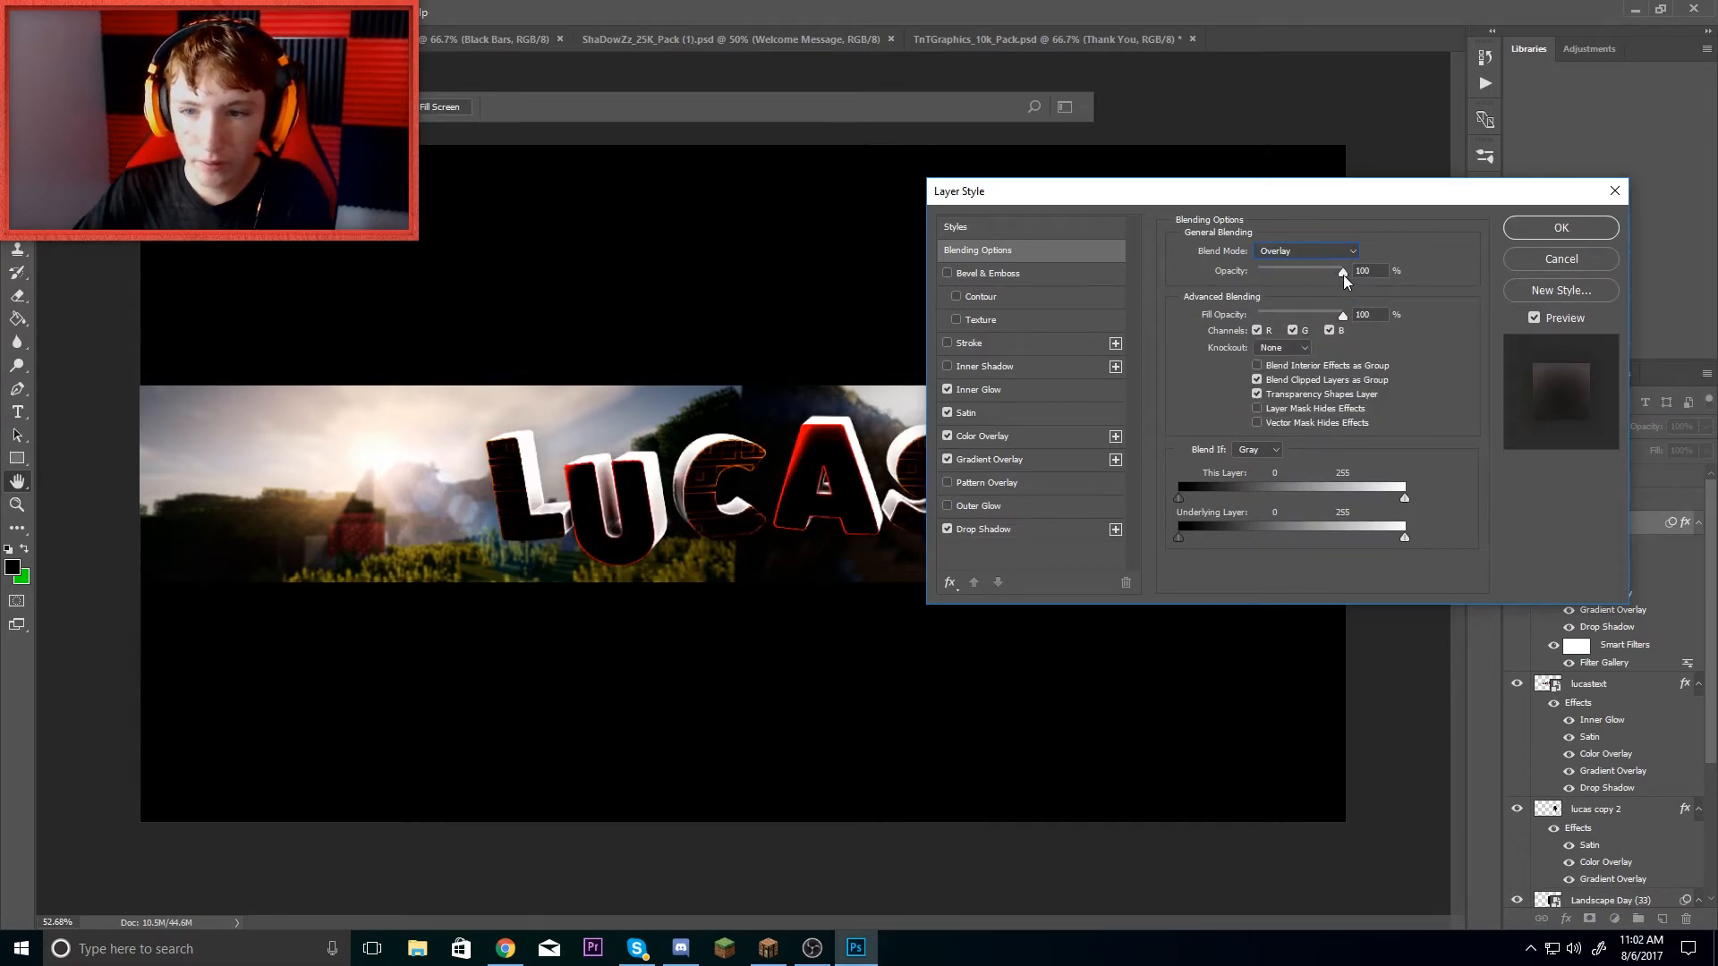
pyautogui.moveTo(1337, 318); pyautogui.dragTo(1303, 281)
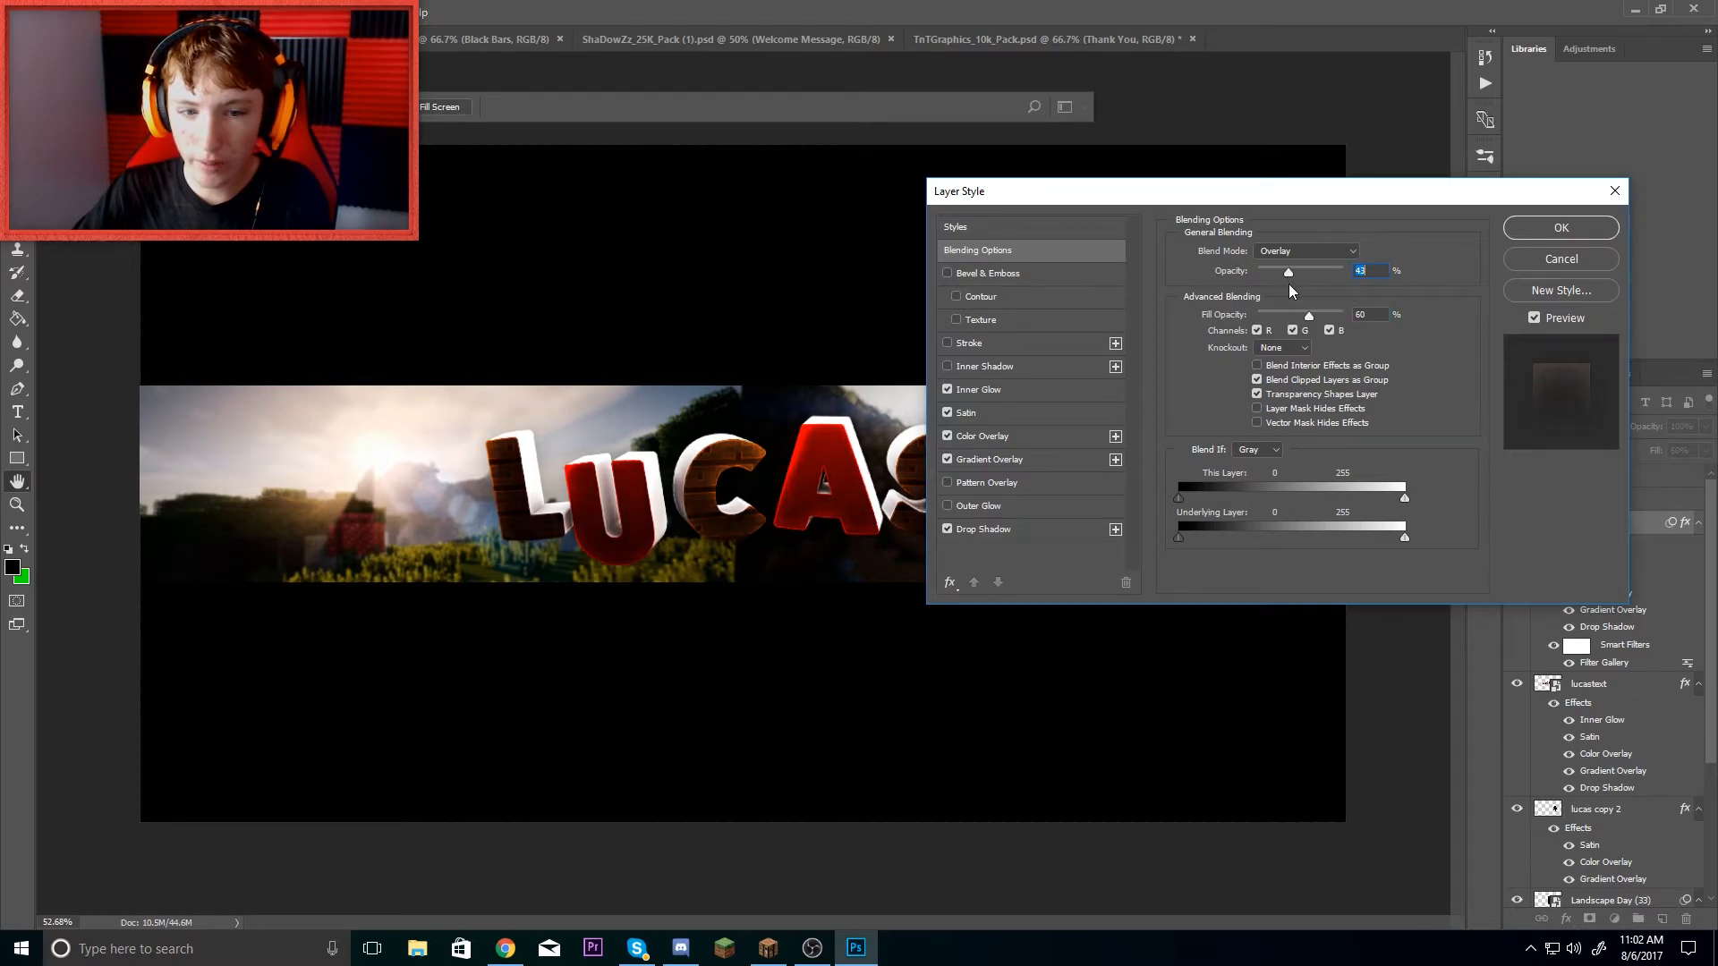
# - Turn off Satin, Color Overlay, Gradient Overlay and Drop Shadow on lucastext copy, keep its Inner Glow, and apply the layer style
pyautogui.click(946, 460)
pyautogui.click(947, 436)
pyautogui.click(948, 390)
pyautogui.click(948, 530)
pyautogui.click(947, 390)
pyautogui.click(1522, 230)
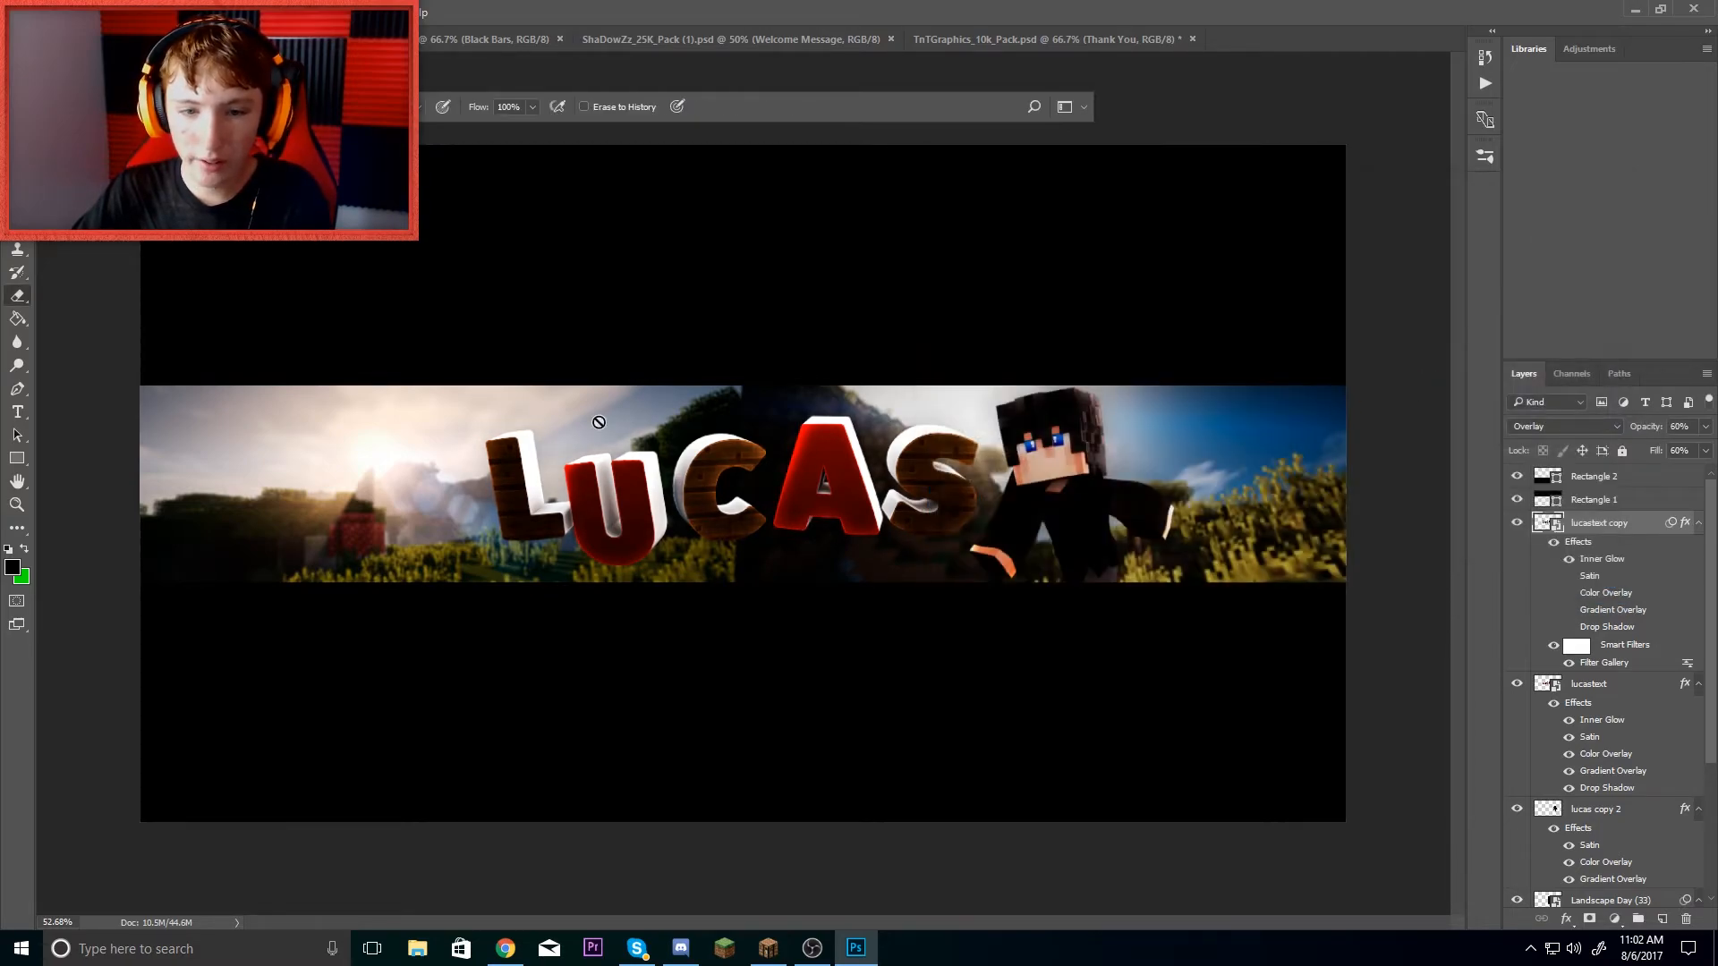
# - Add a second Filter Gallery effect to lucastext copy, using the Sprayed Strokes brush-stroke filter with a reduced stroke length
pyautogui.click(238, 13)
pyautogui.moveTo(281, 12)
pyautogui.click(323, 82)
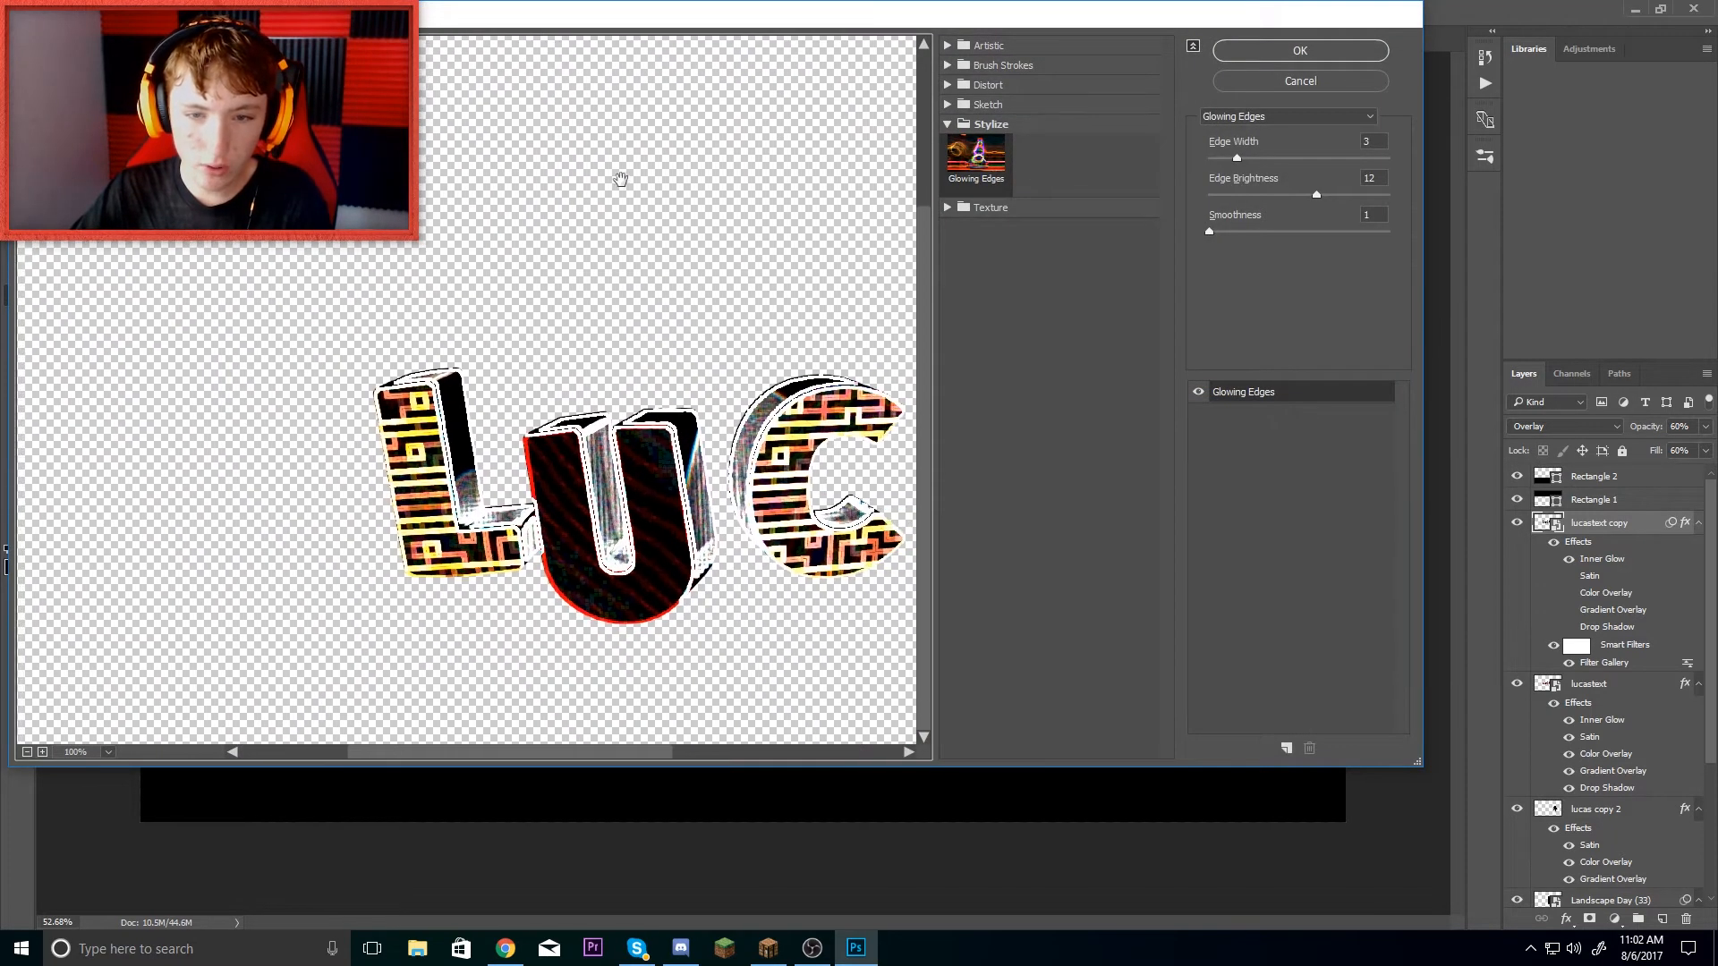
pyautogui.click(988, 84)
pyautogui.click(989, 130)
pyautogui.click(1122, 117)
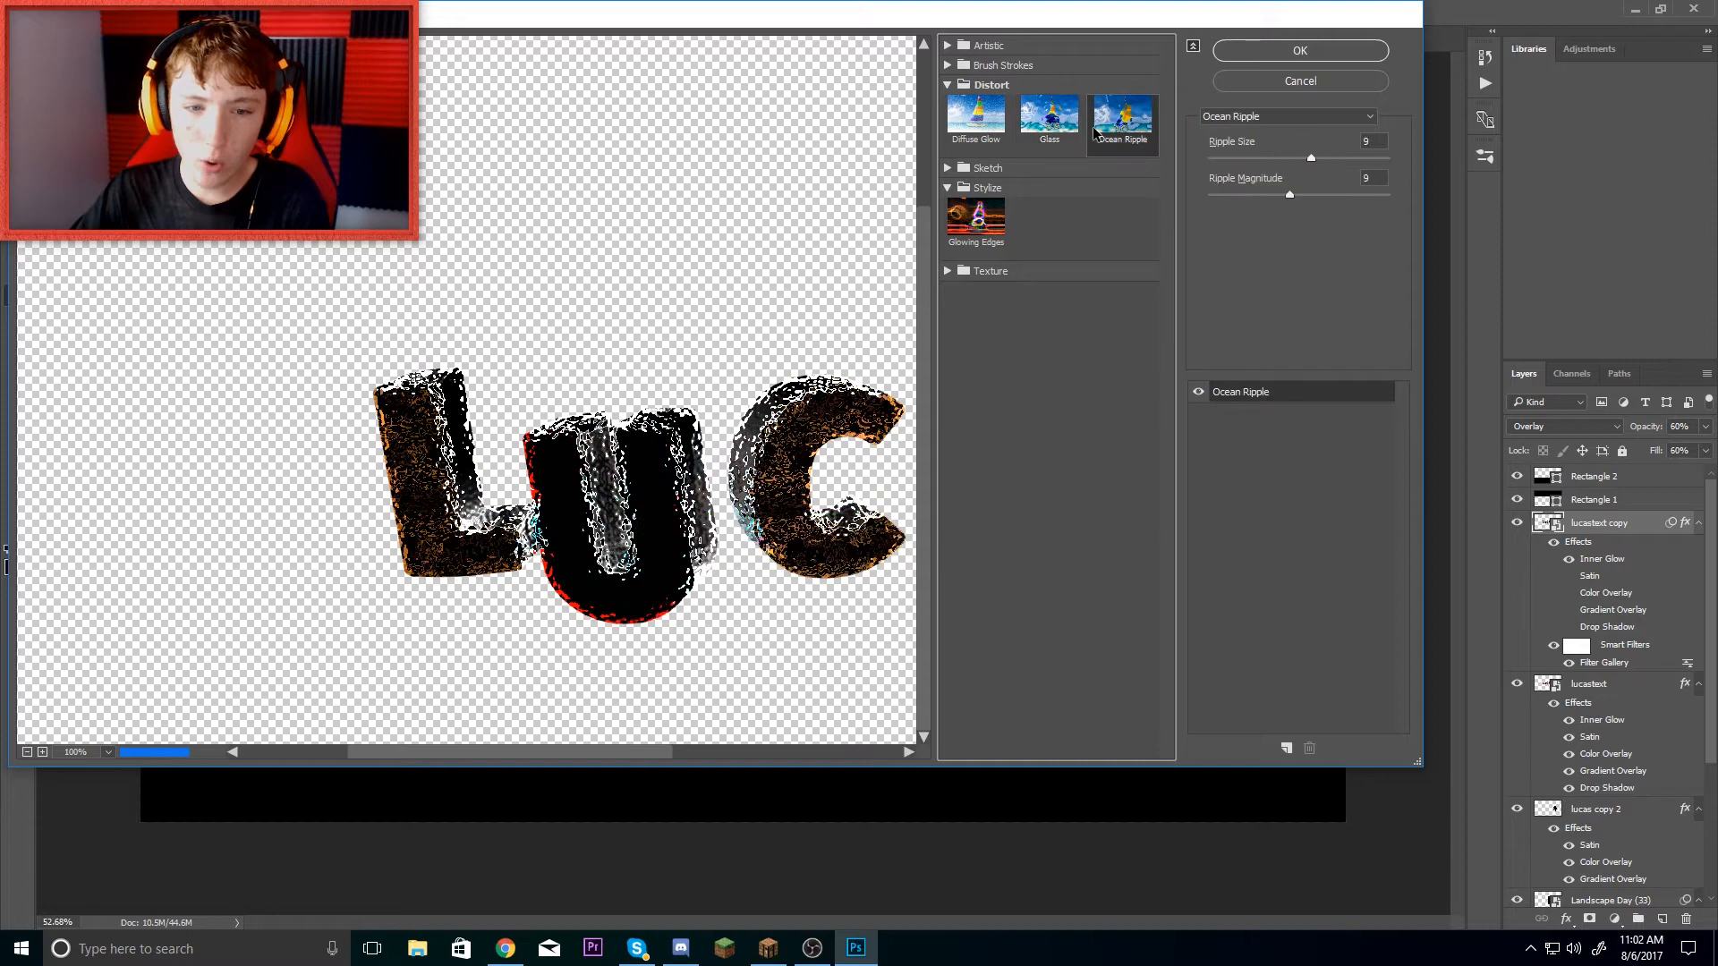
pyautogui.click(1003, 65)
pyautogui.click(976, 96)
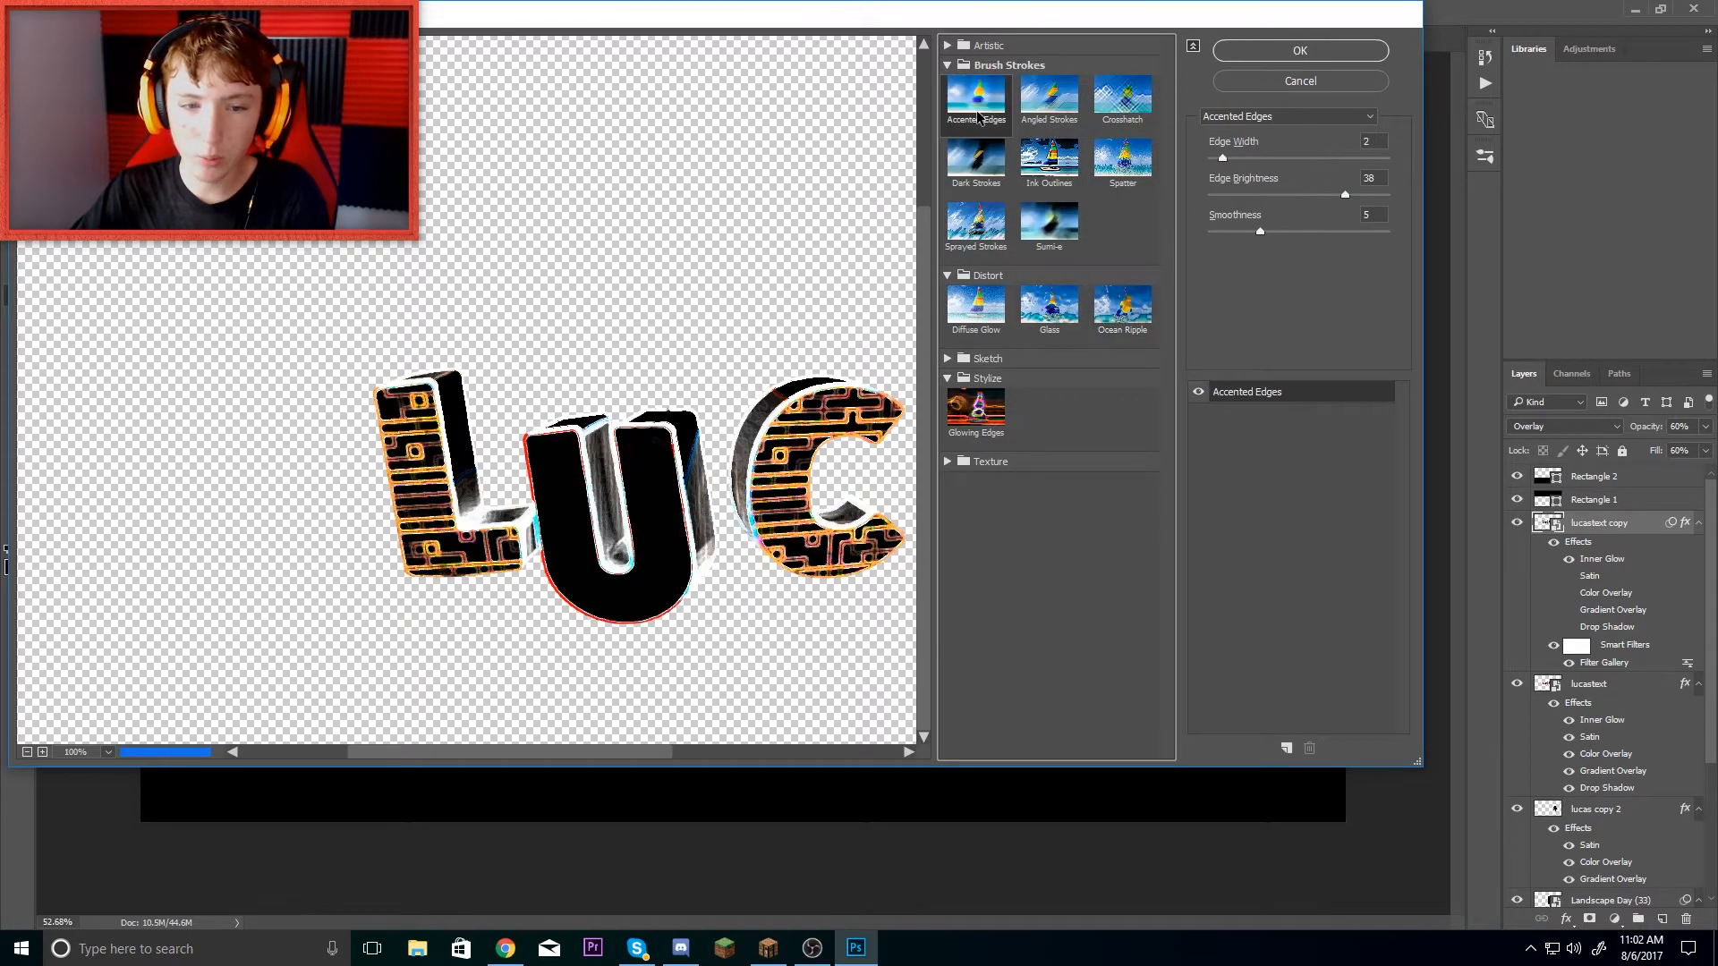
pyautogui.click(1049, 101)
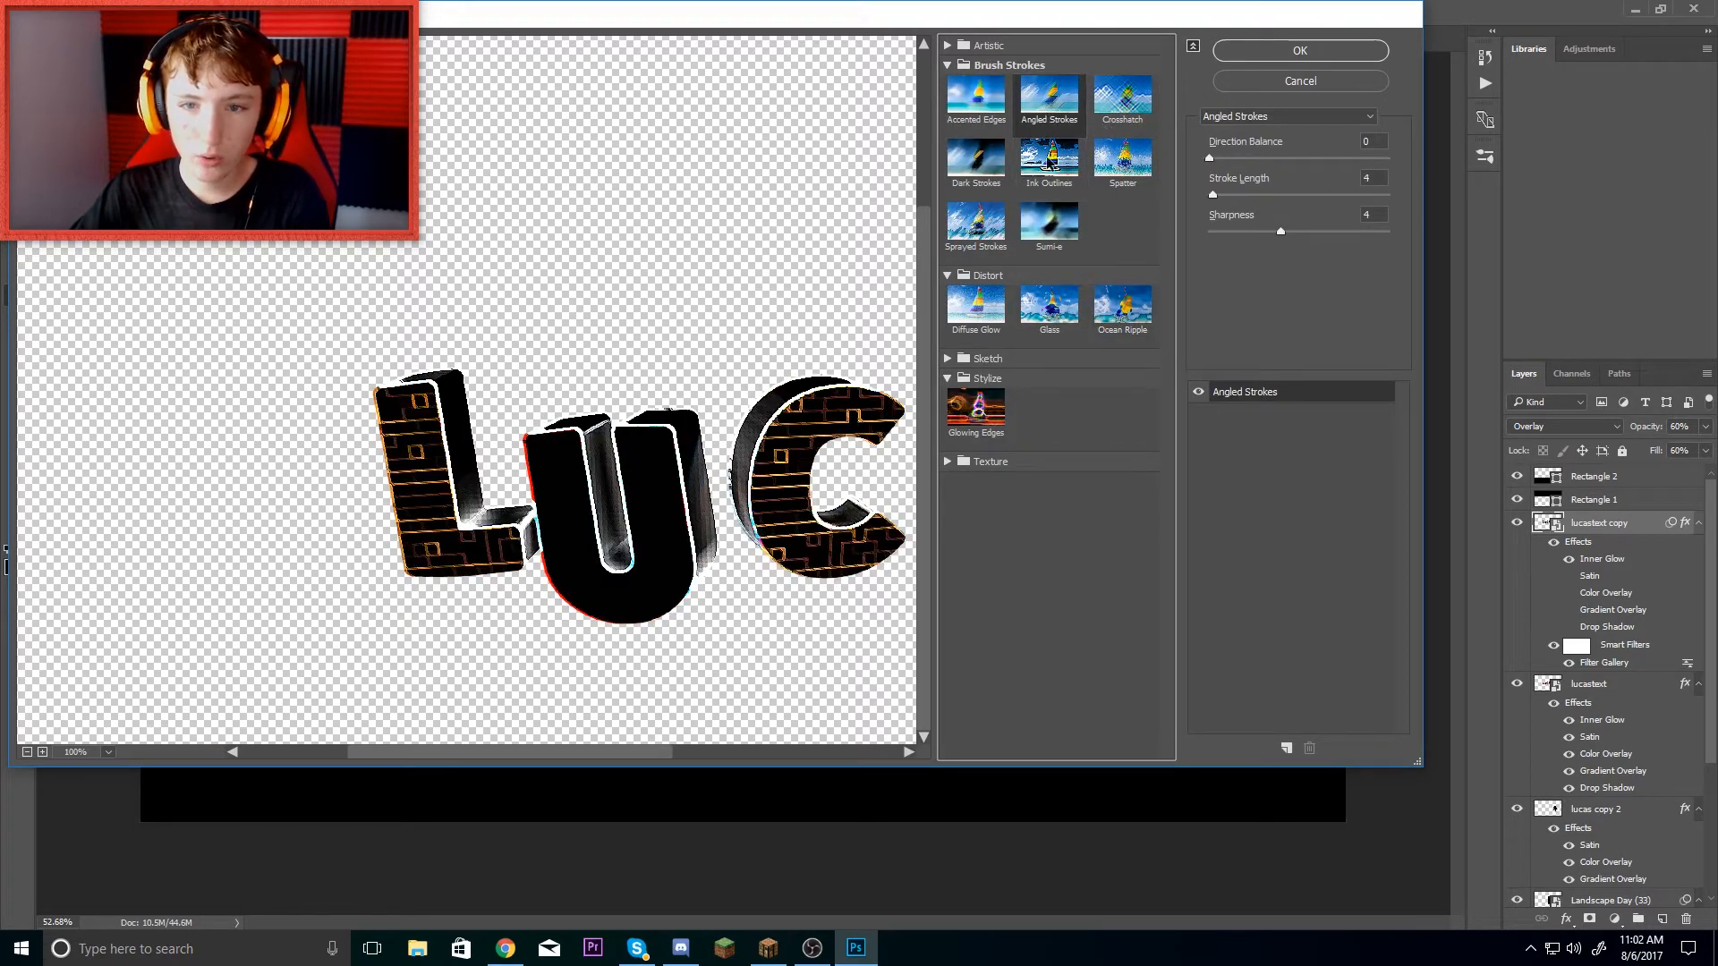
pyautogui.click(991, 213)
pyautogui.moveTo(1315, 163); pyautogui.dragTo(1255, 164)
pyautogui.click(1312, 56)
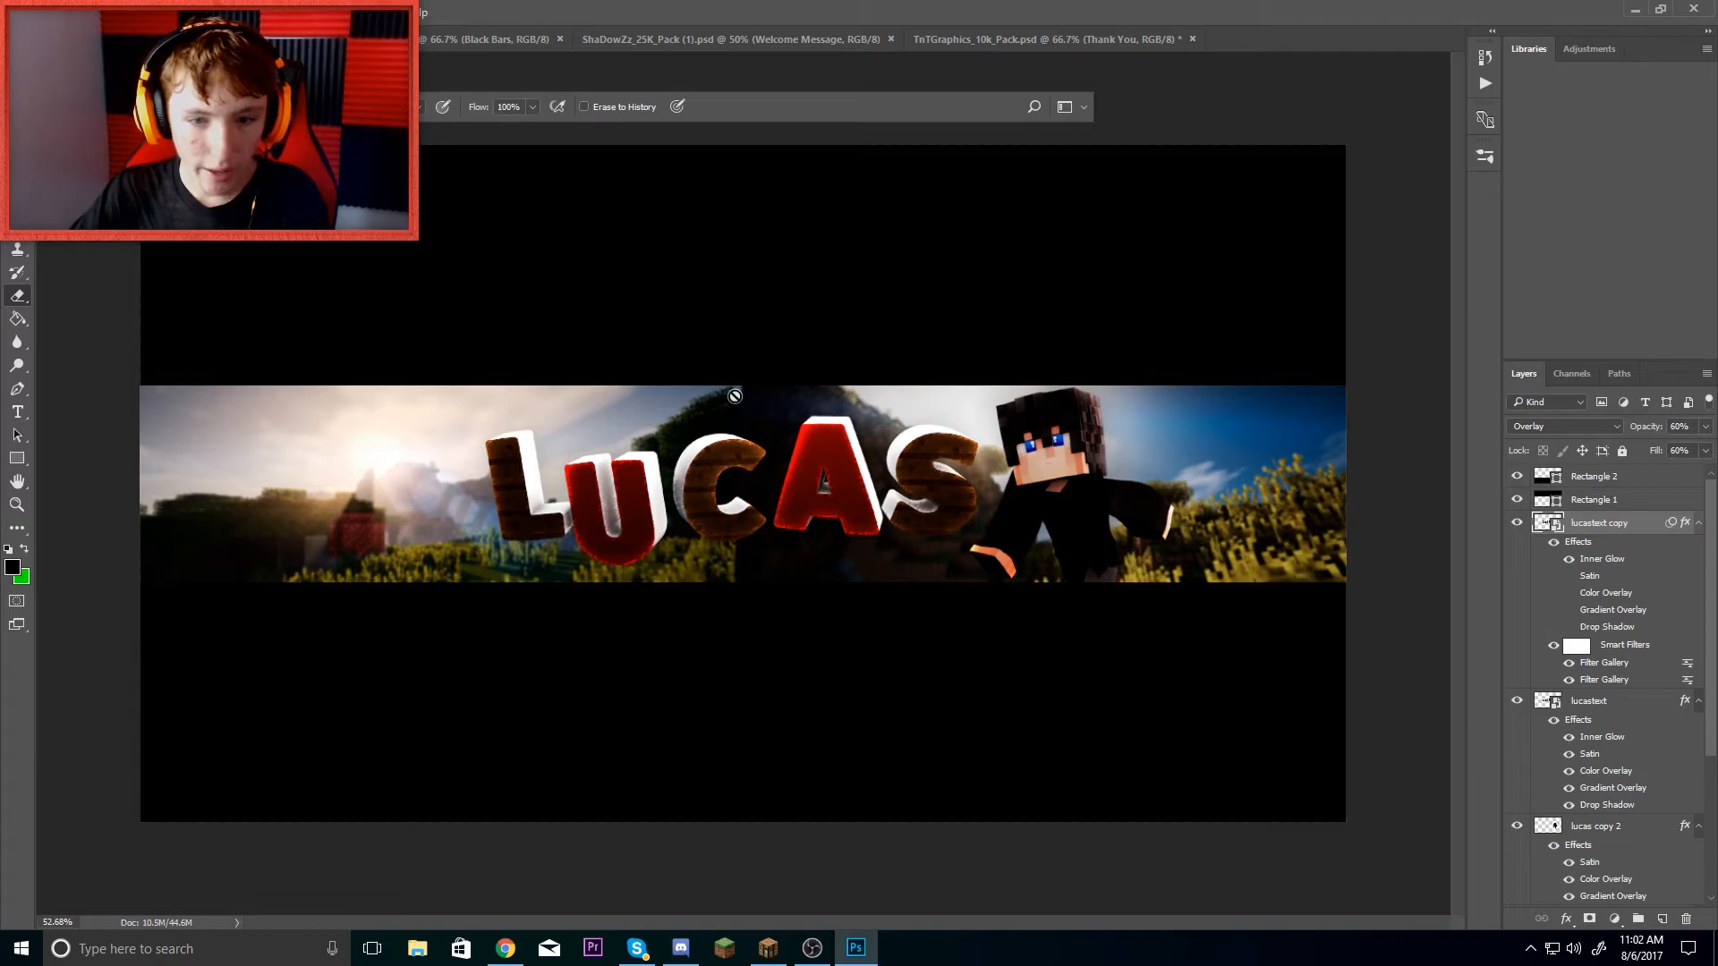
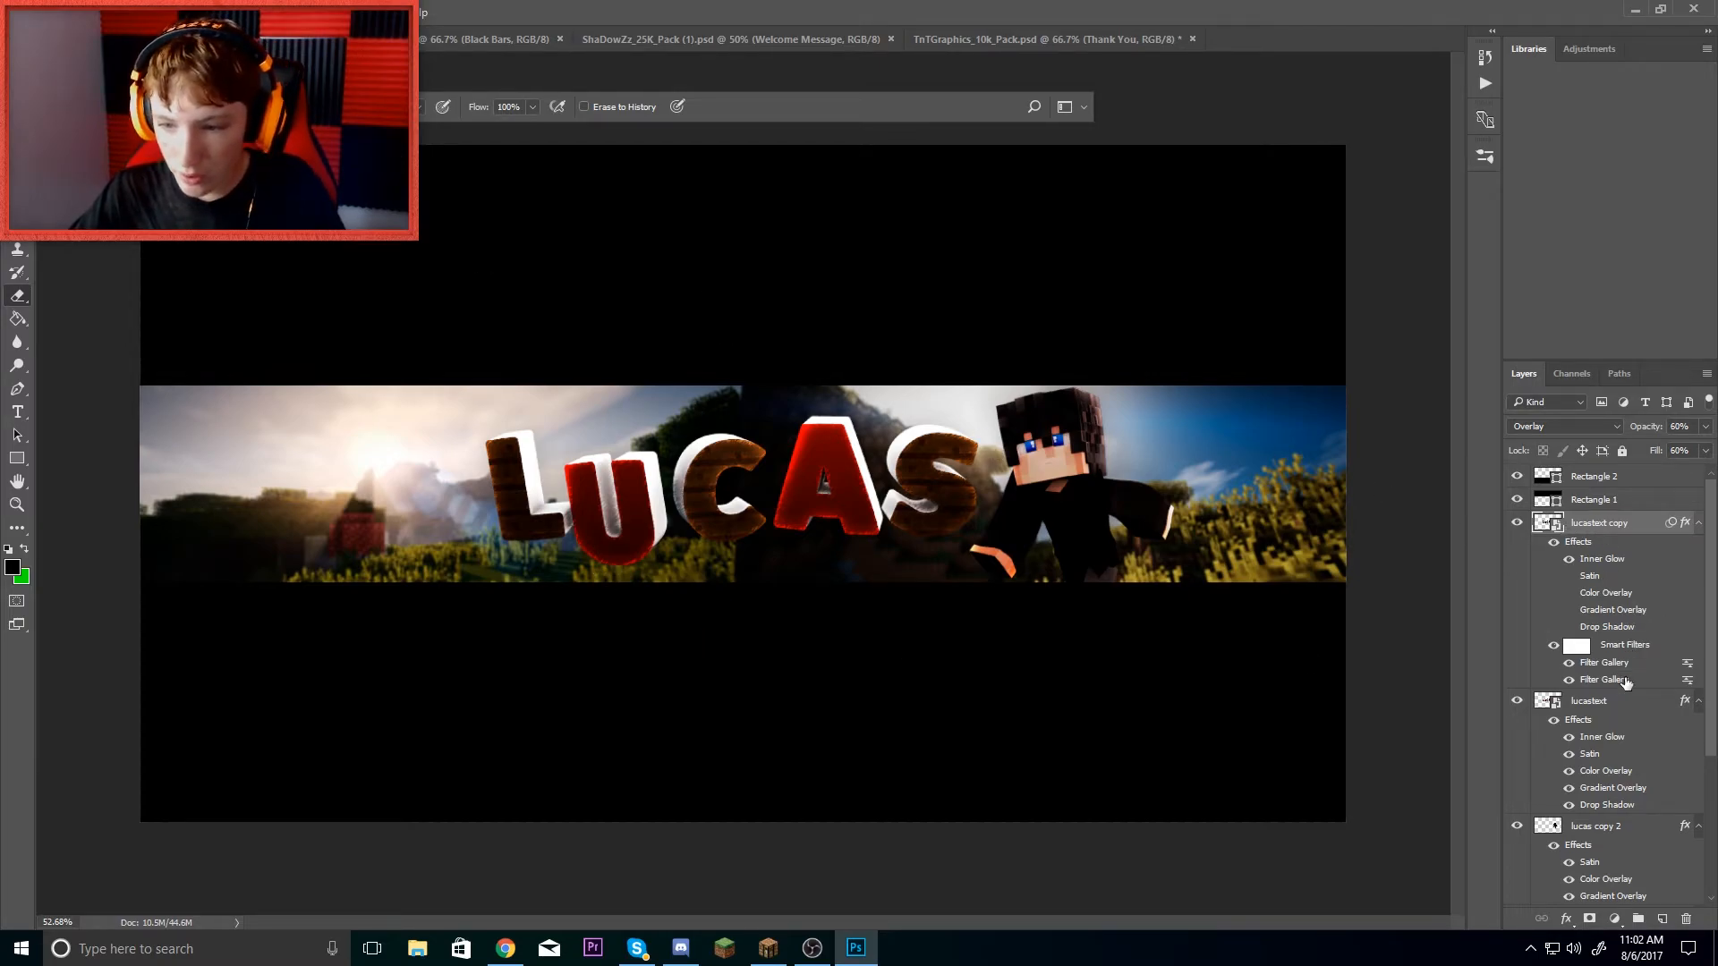
# - Merge lucastext with its copy and apply an S-shaped Curves adjustment, with points at about 47 to 34 and 212 to 223
pyautogui.click(1606, 704)
pyautogui.hotkey('ctrl', 'e')
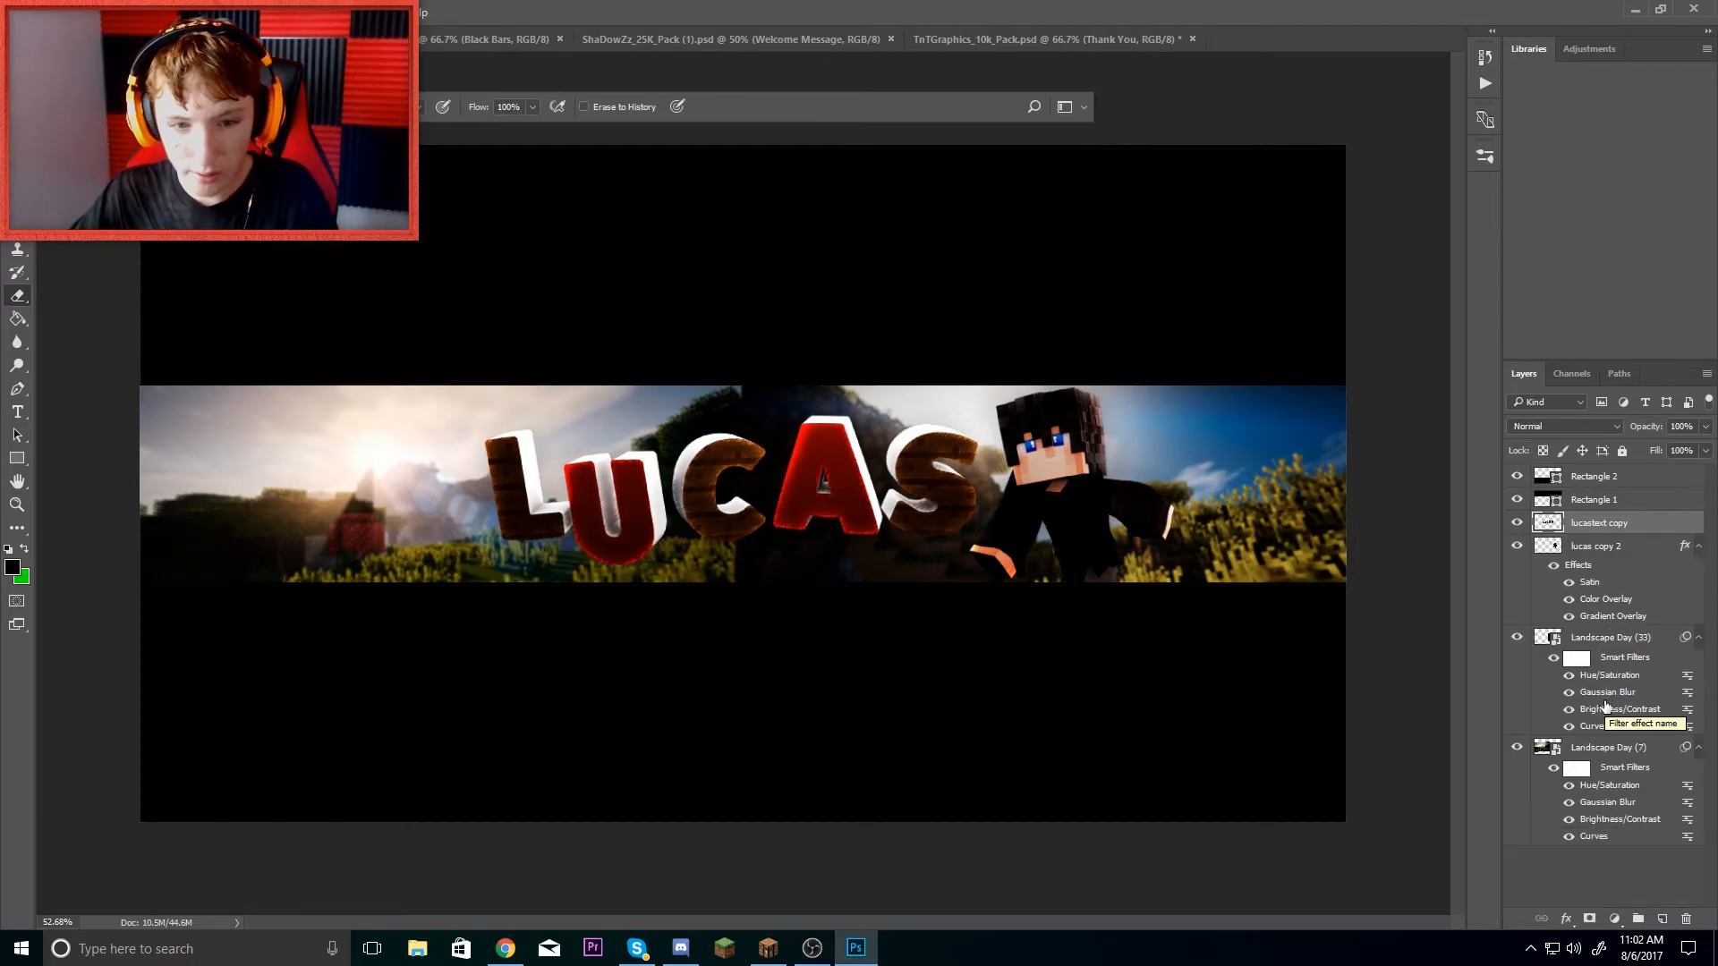
pyautogui.click(117, 13)
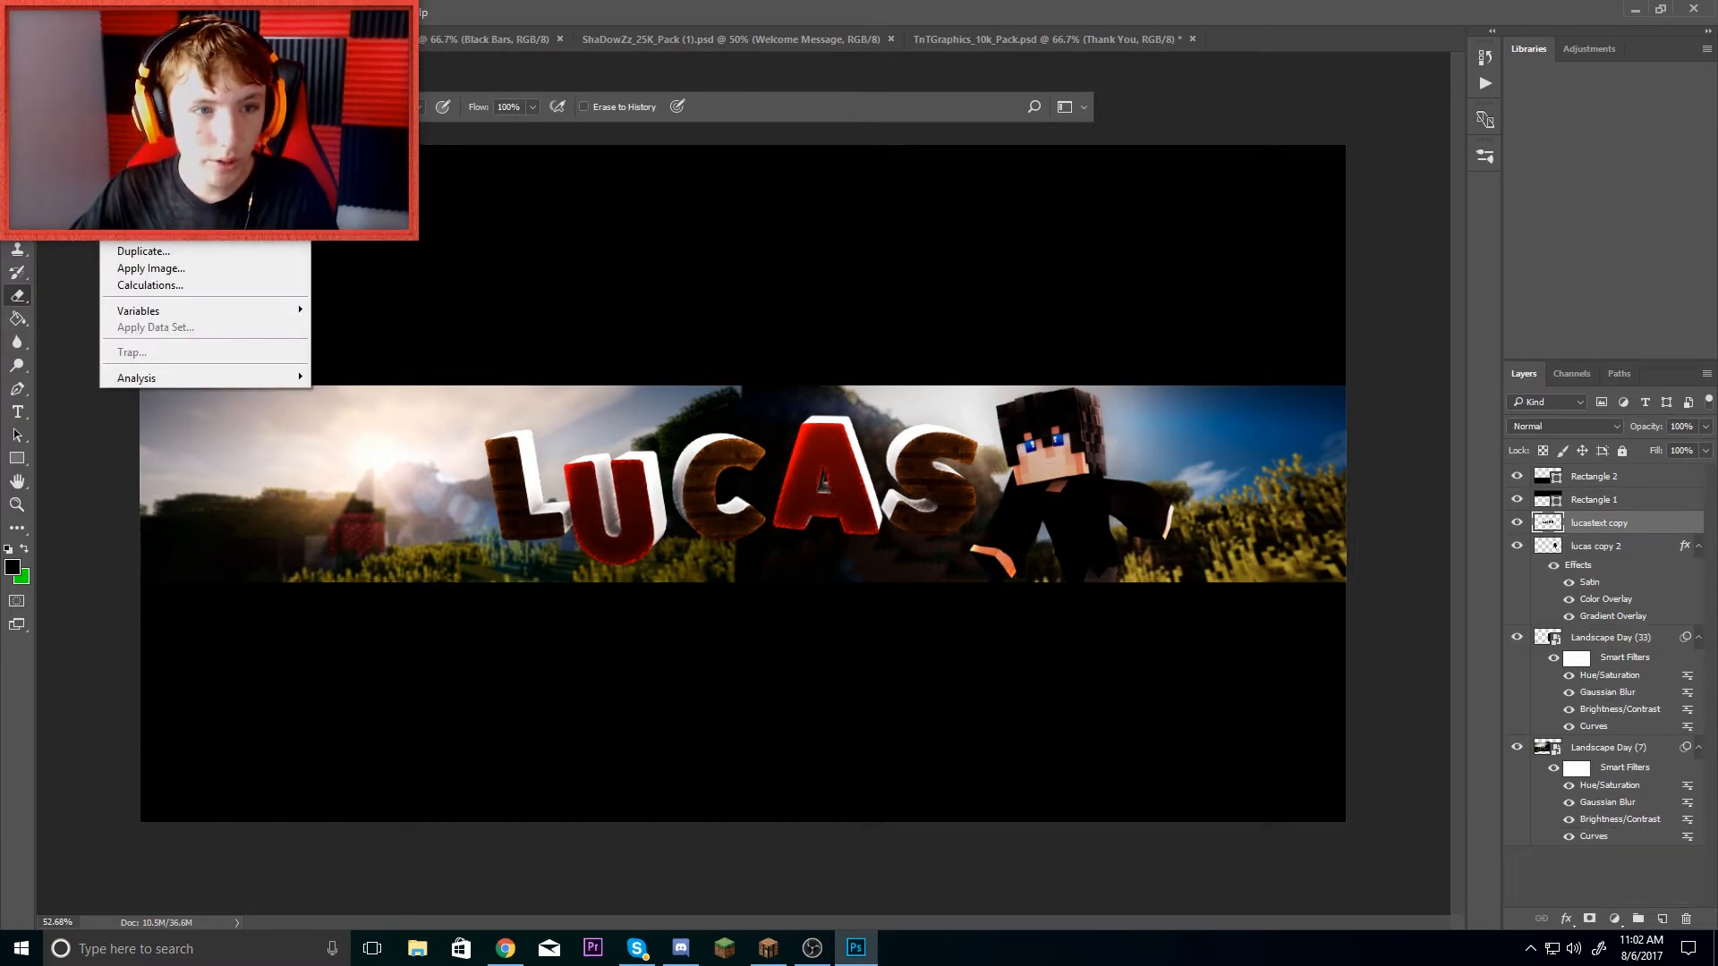
pyautogui.moveTo(179, 61)
pyautogui.click(456, 87)
pyautogui.moveTo(641, 241); pyautogui.dragTo(1372, 236)
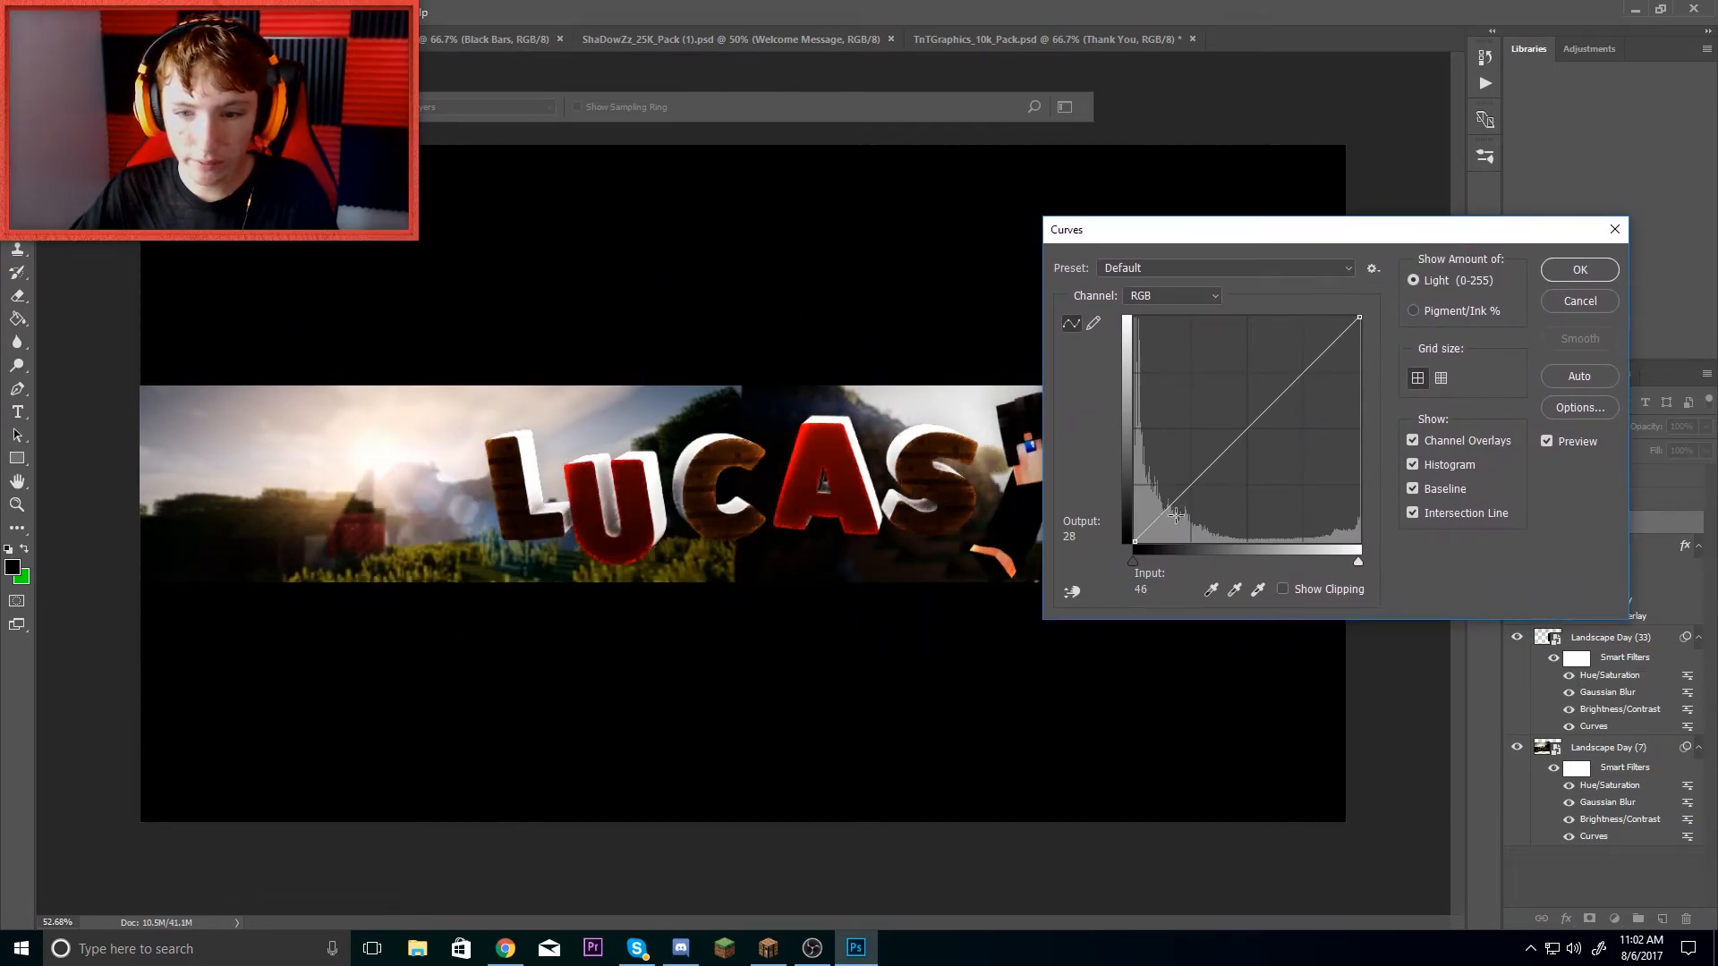
pyautogui.moveTo(1168, 506); pyautogui.dragTo(1176, 512)
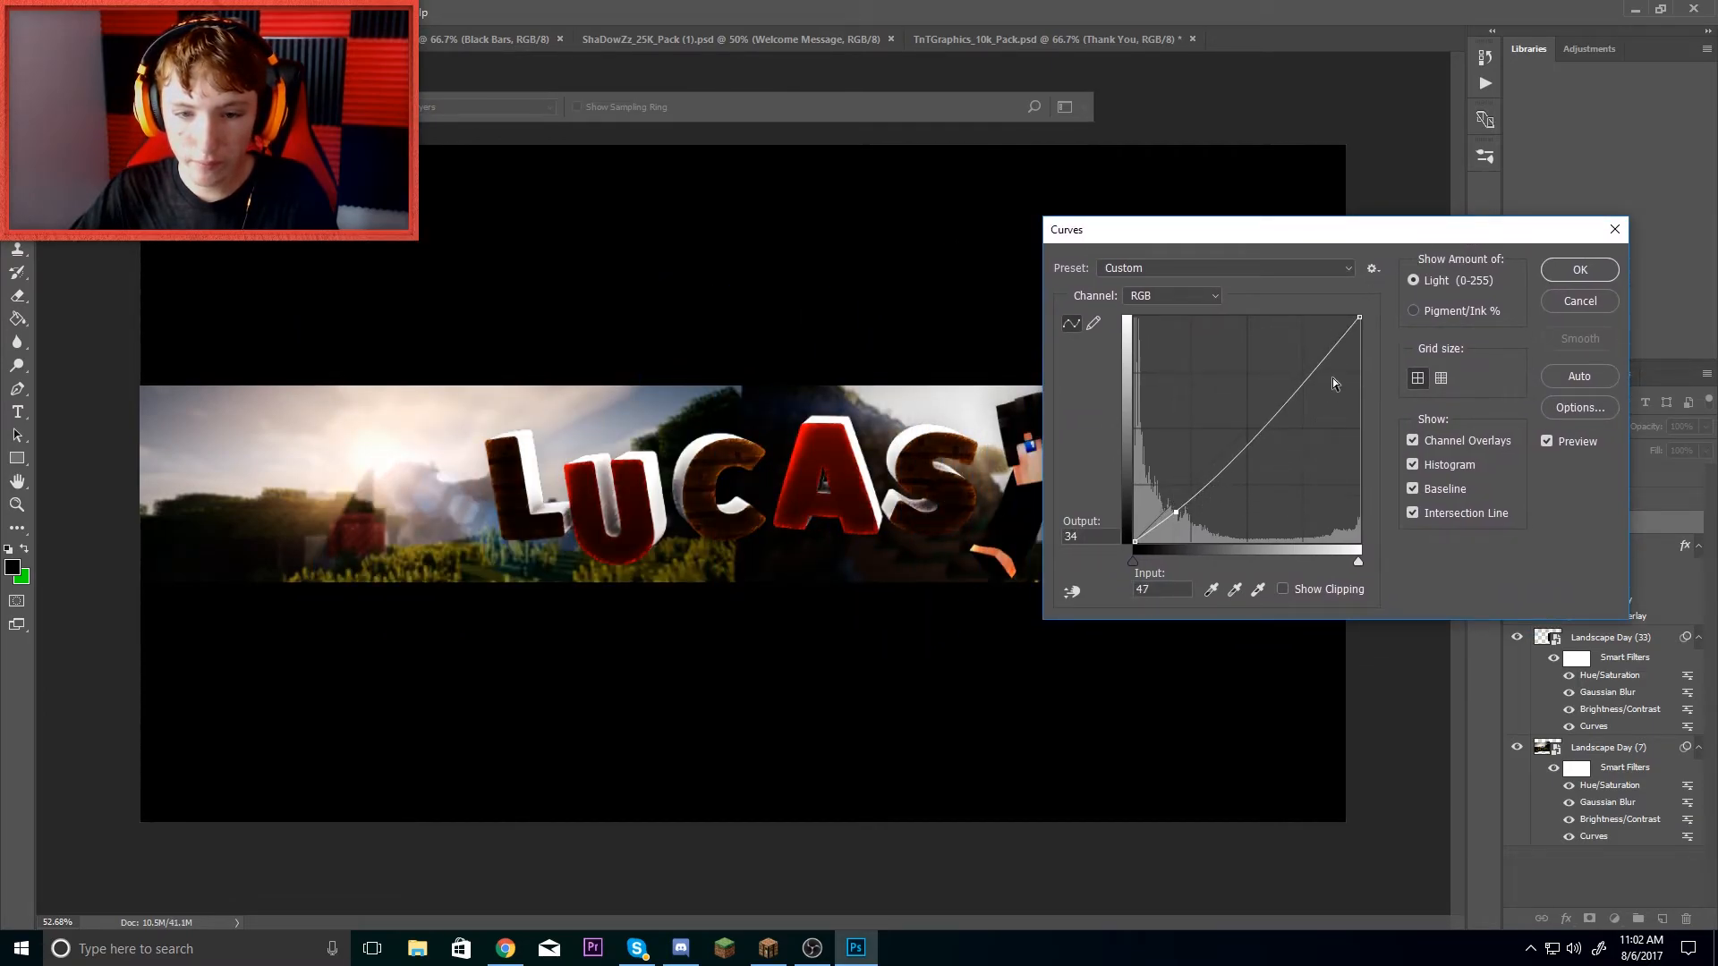
pyautogui.moveTo(1328, 350); pyautogui.dragTo(1322, 344)
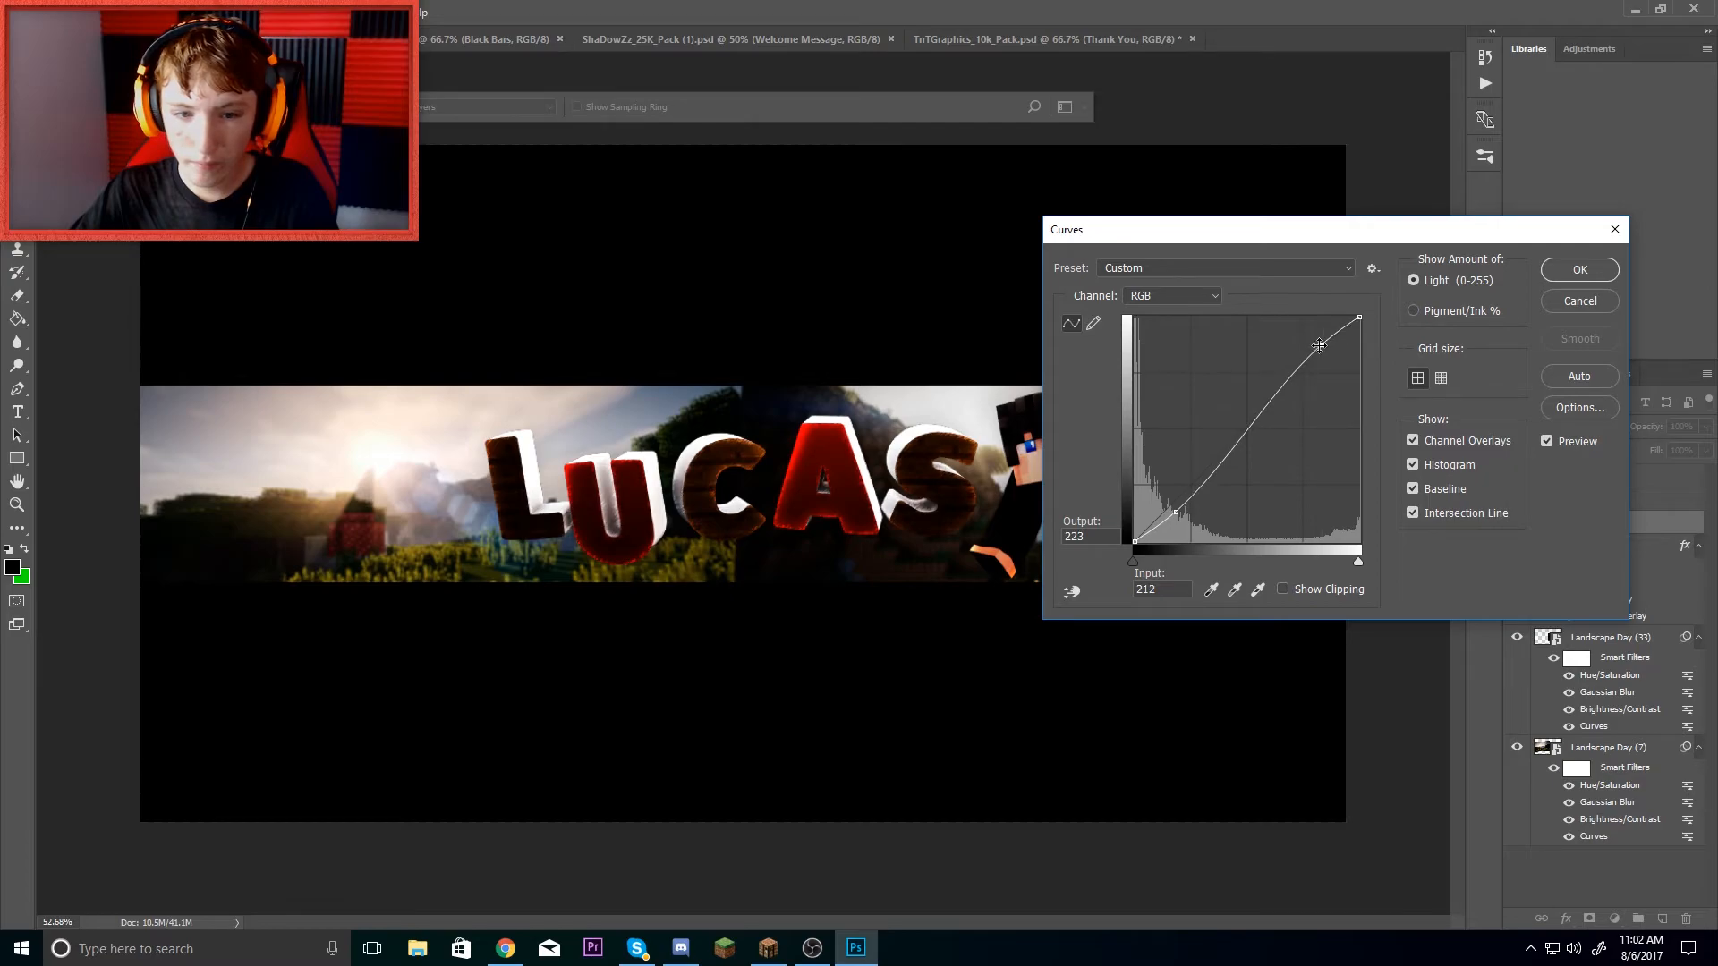
pyautogui.click(1178, 513)
pyautogui.click(1584, 276)
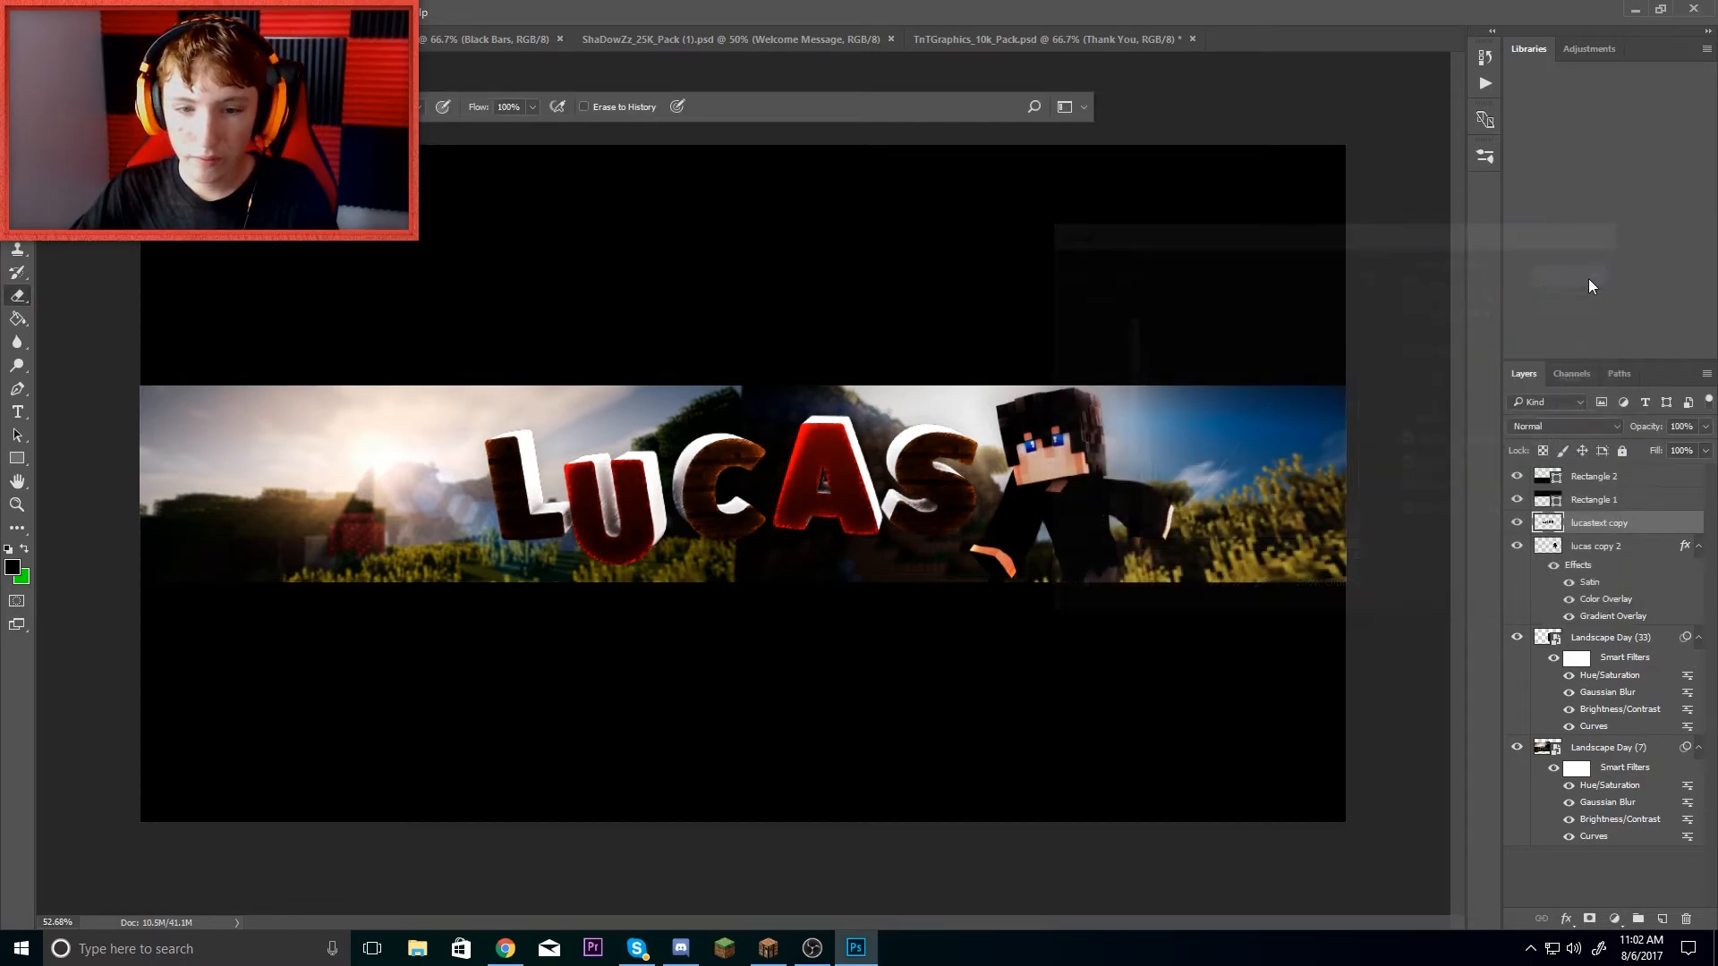
# - Apply a Brightness/Contrast adjustment to the merged name text layer
pyautogui.click(118, 12)
pyautogui.moveTo(143, 56)
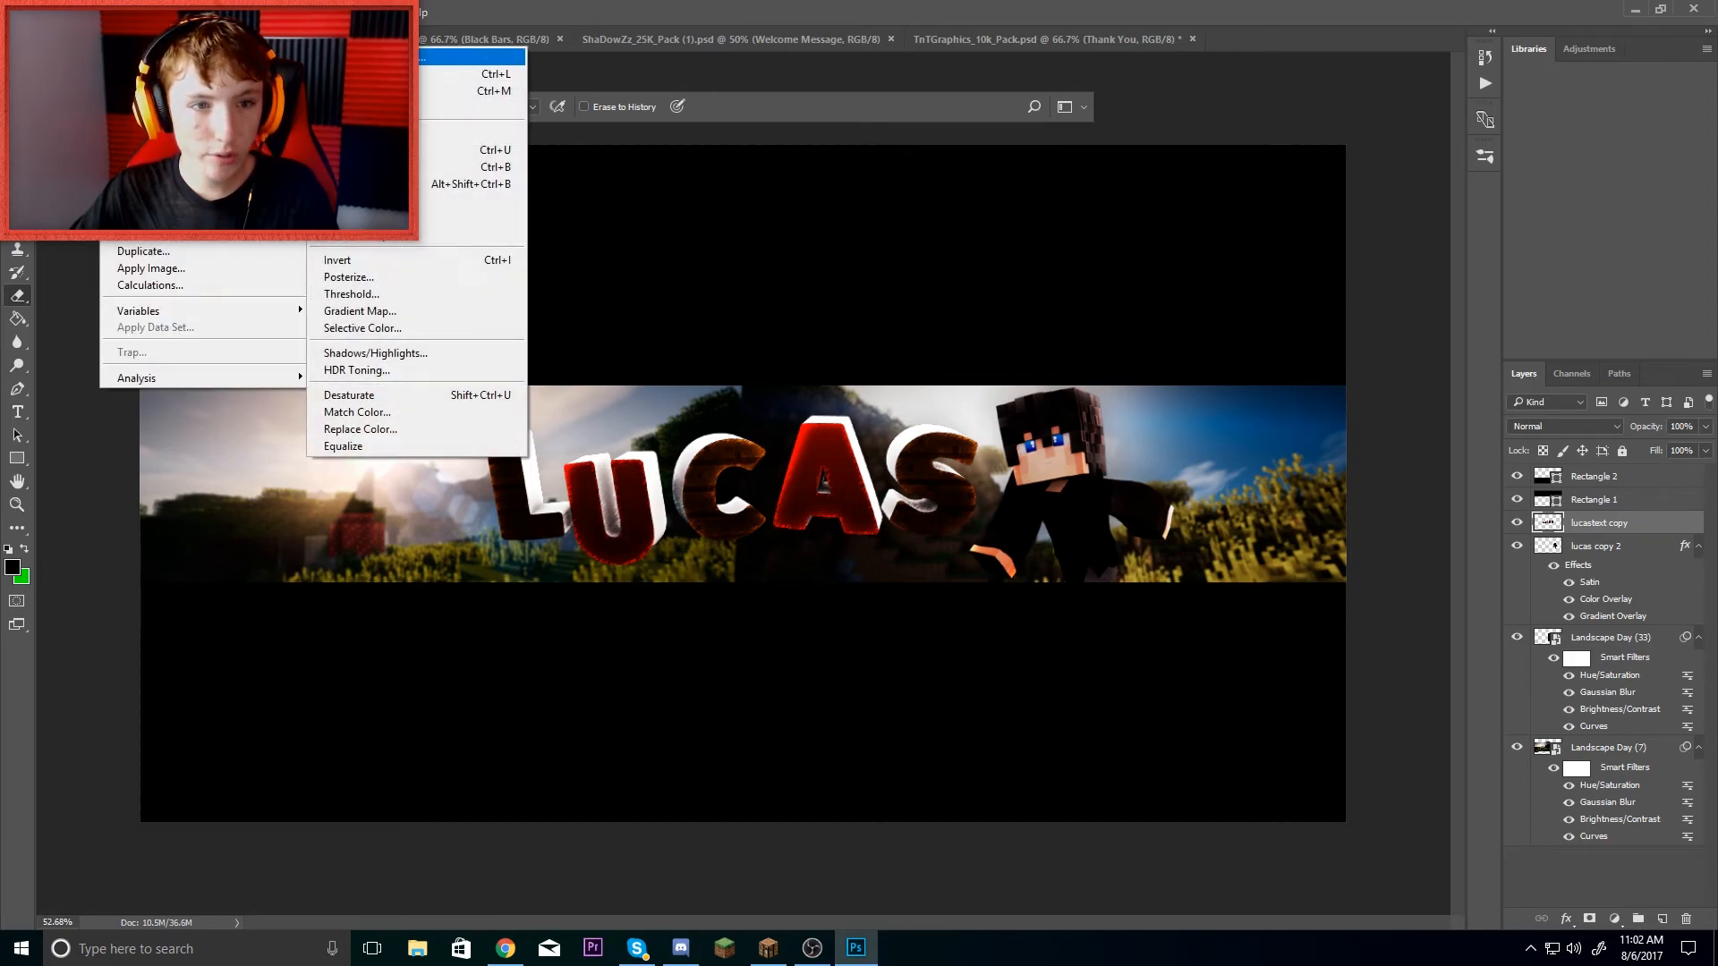
pyautogui.click(375, 56)
pyautogui.moveTo(1243, 292); pyautogui.dragTo(1226, 335)
pyautogui.click(1381, 277)
pyautogui.press('e')
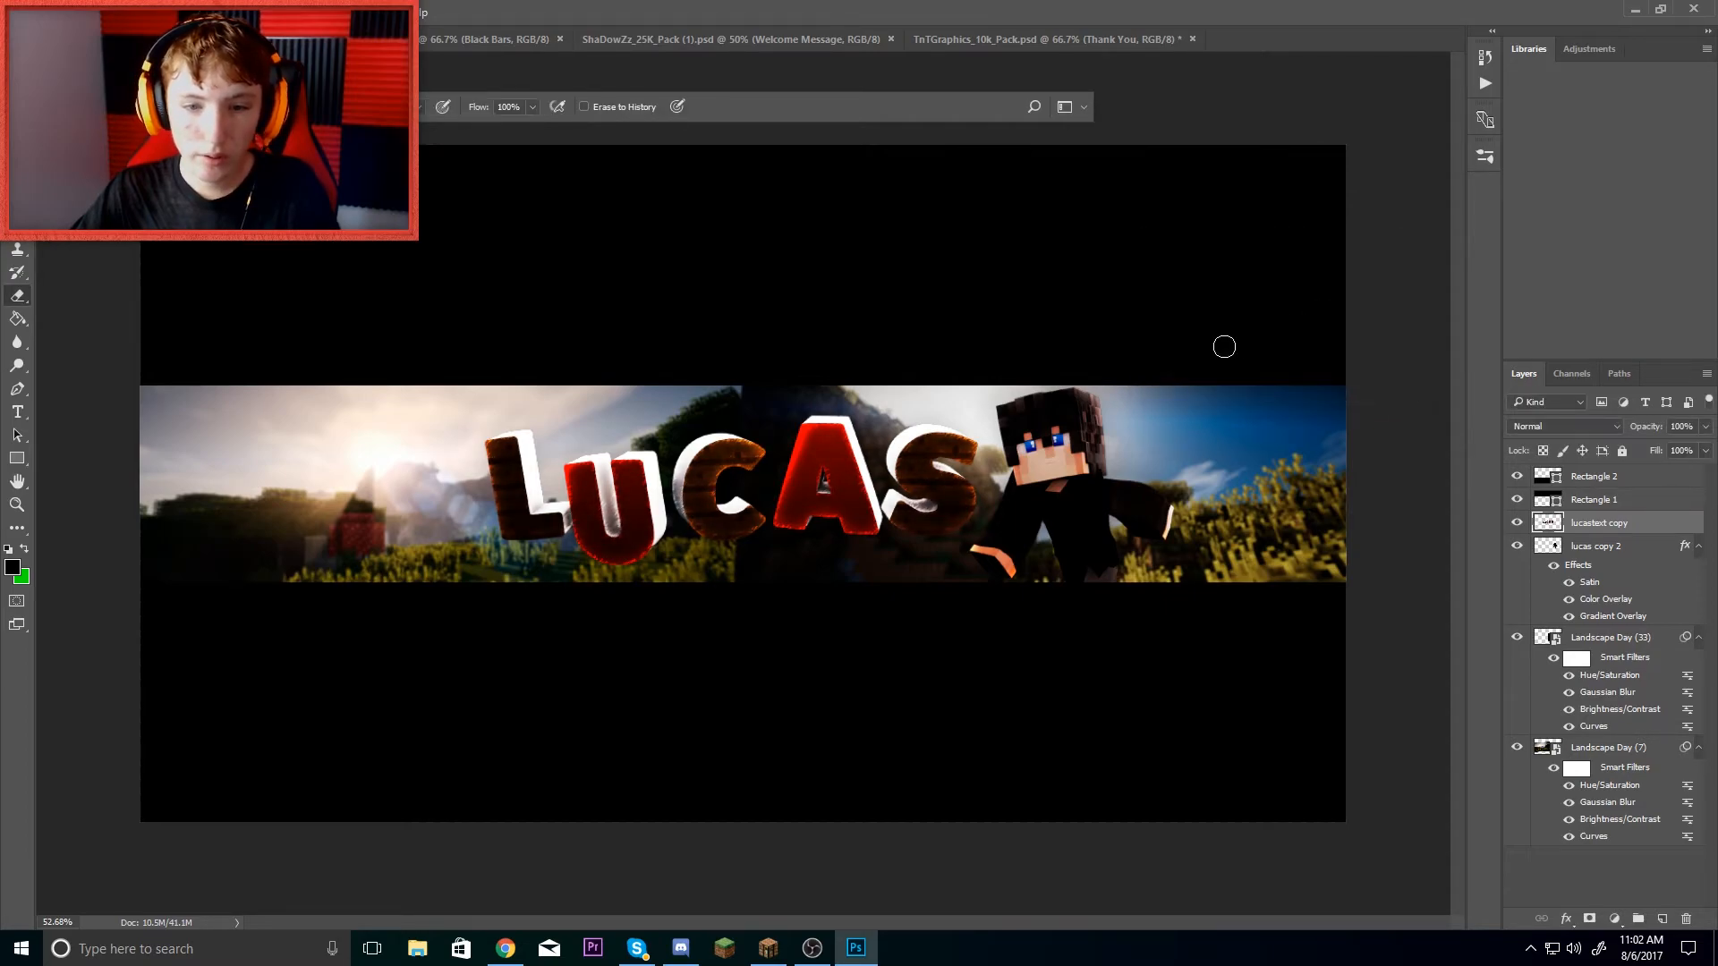
# - Switch to the ShaDowZz_25K_Pack document and hide its Welcome Message and Rainbow Feature groups
pyautogui.scroll(-1, 1072, 445)
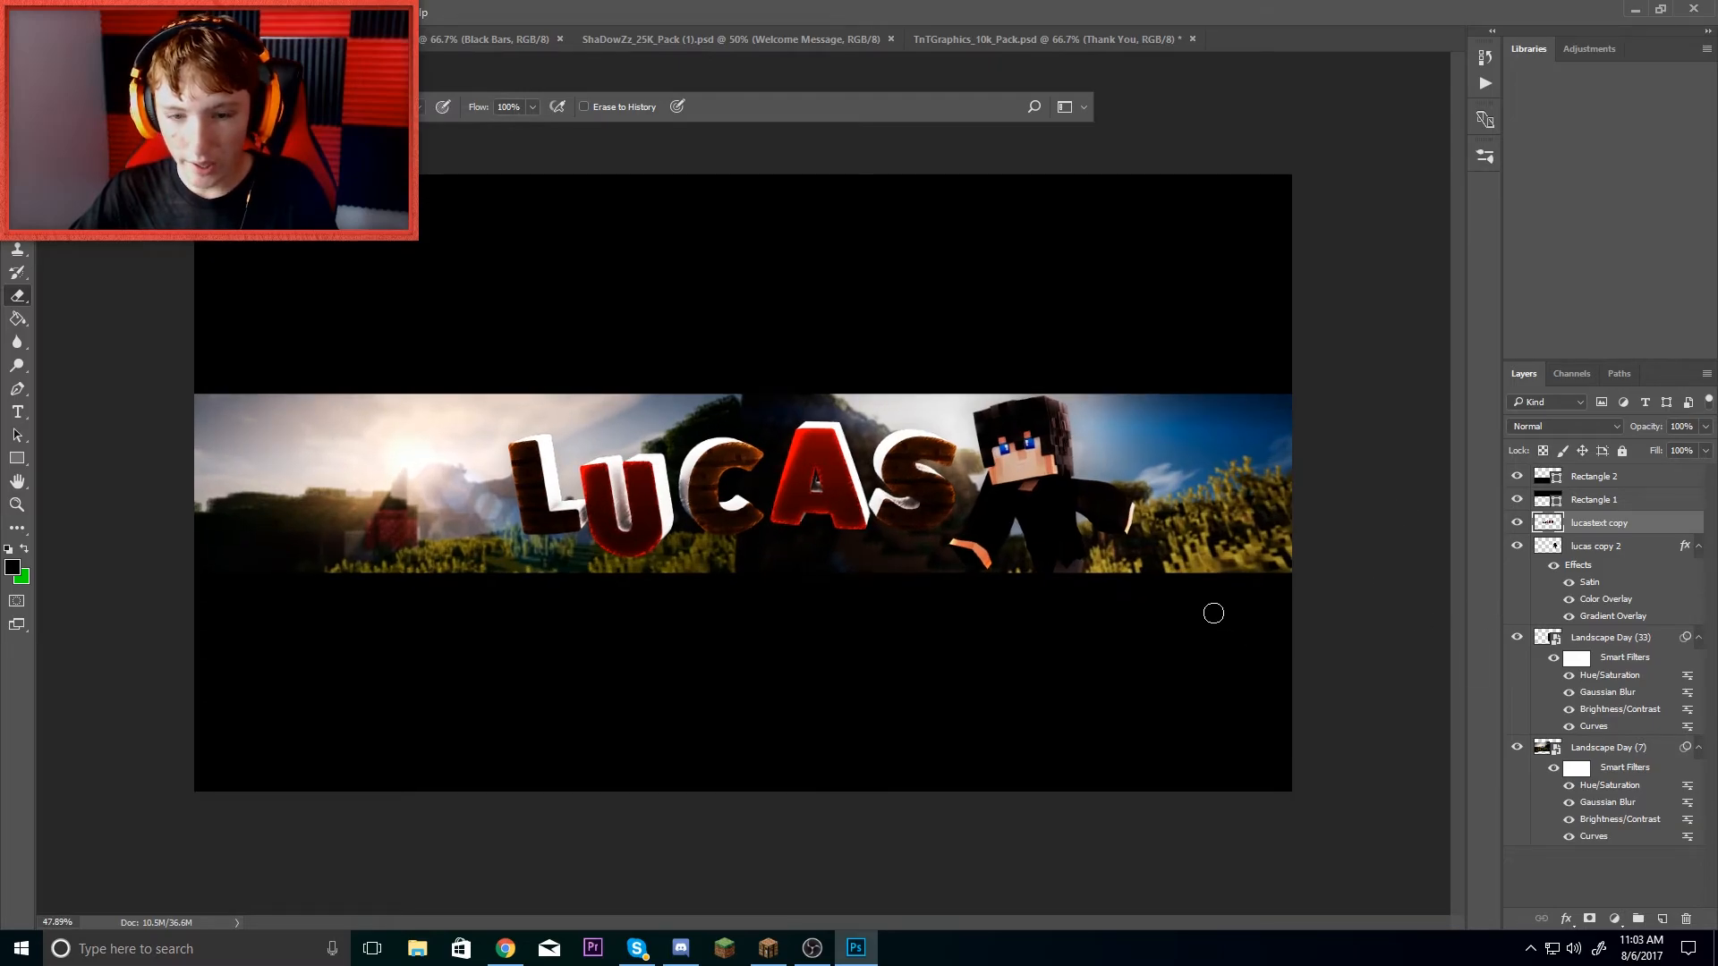
pyautogui.click(744, 46)
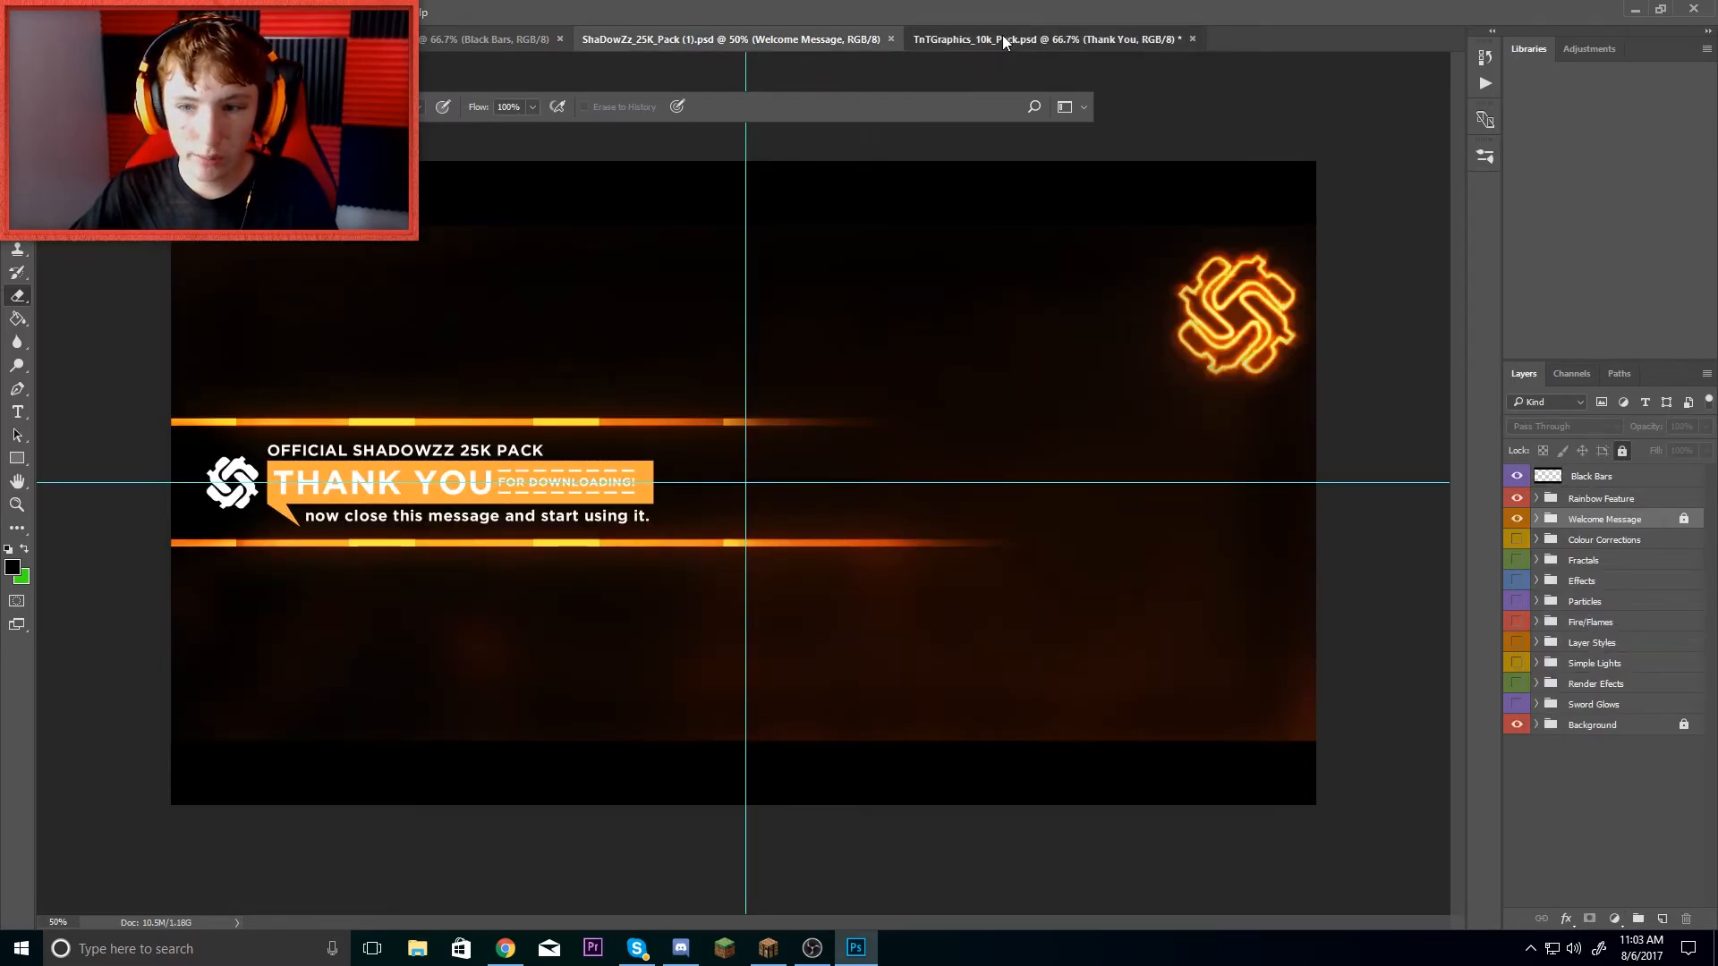
pyautogui.click(1002, 39)
pyautogui.click(802, 39)
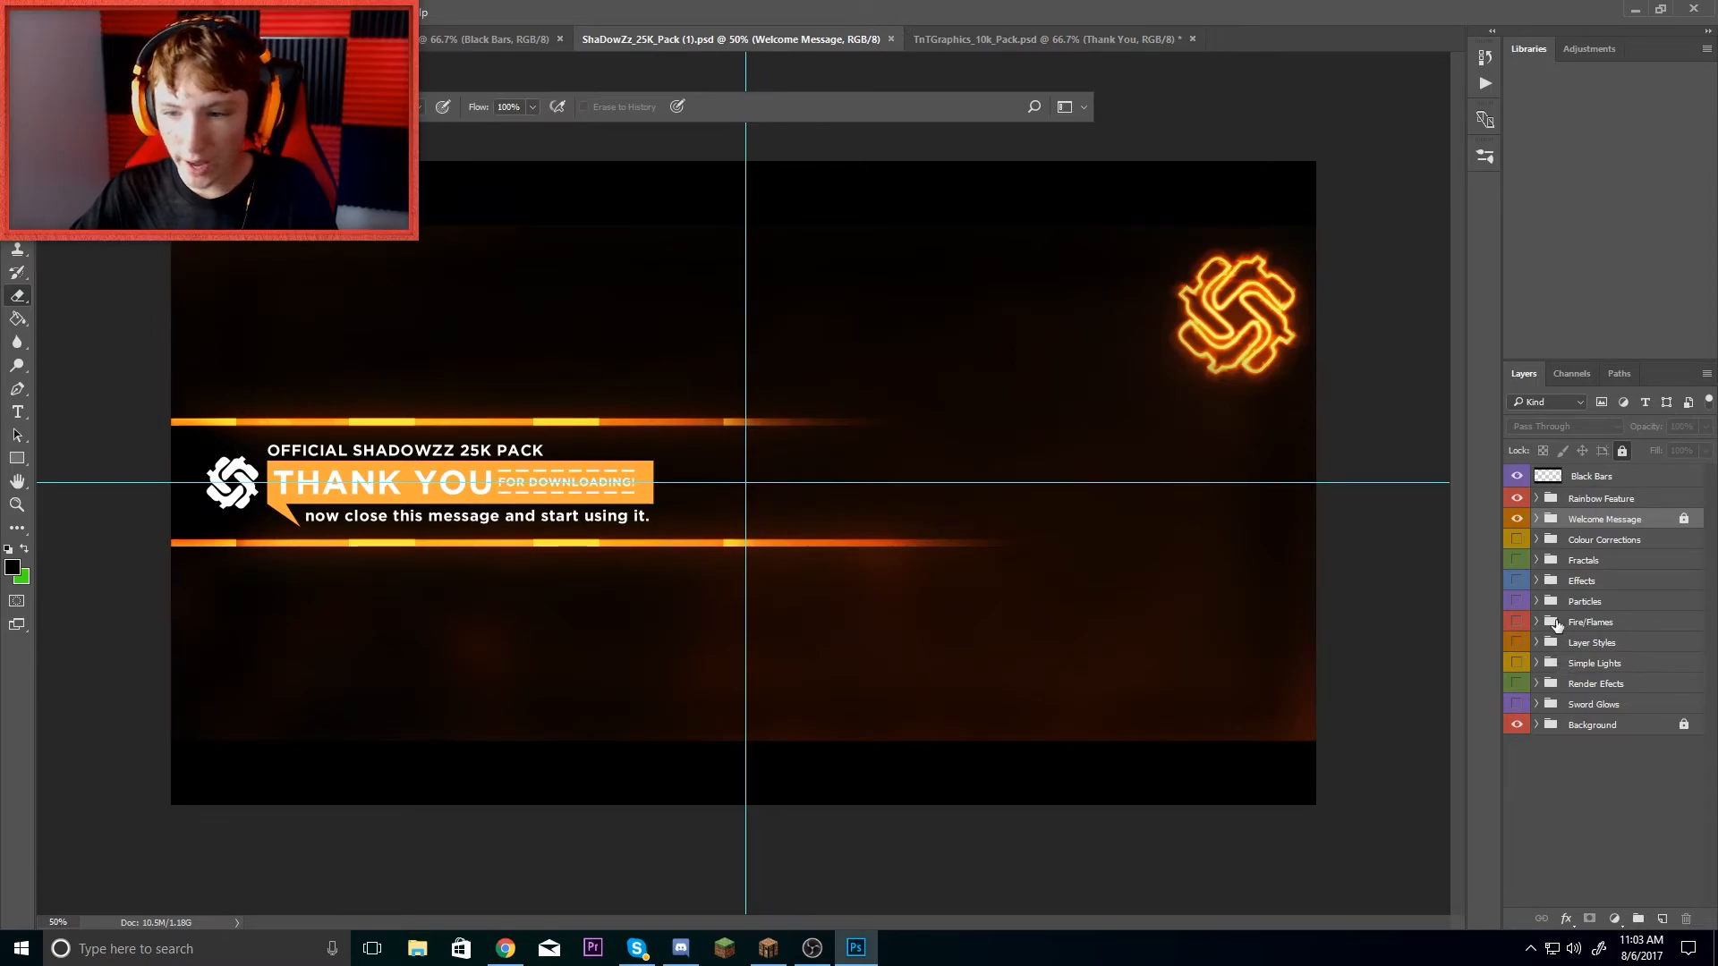
pyautogui.click(1581, 581)
pyautogui.click(1516, 519)
pyautogui.click(1516, 499)
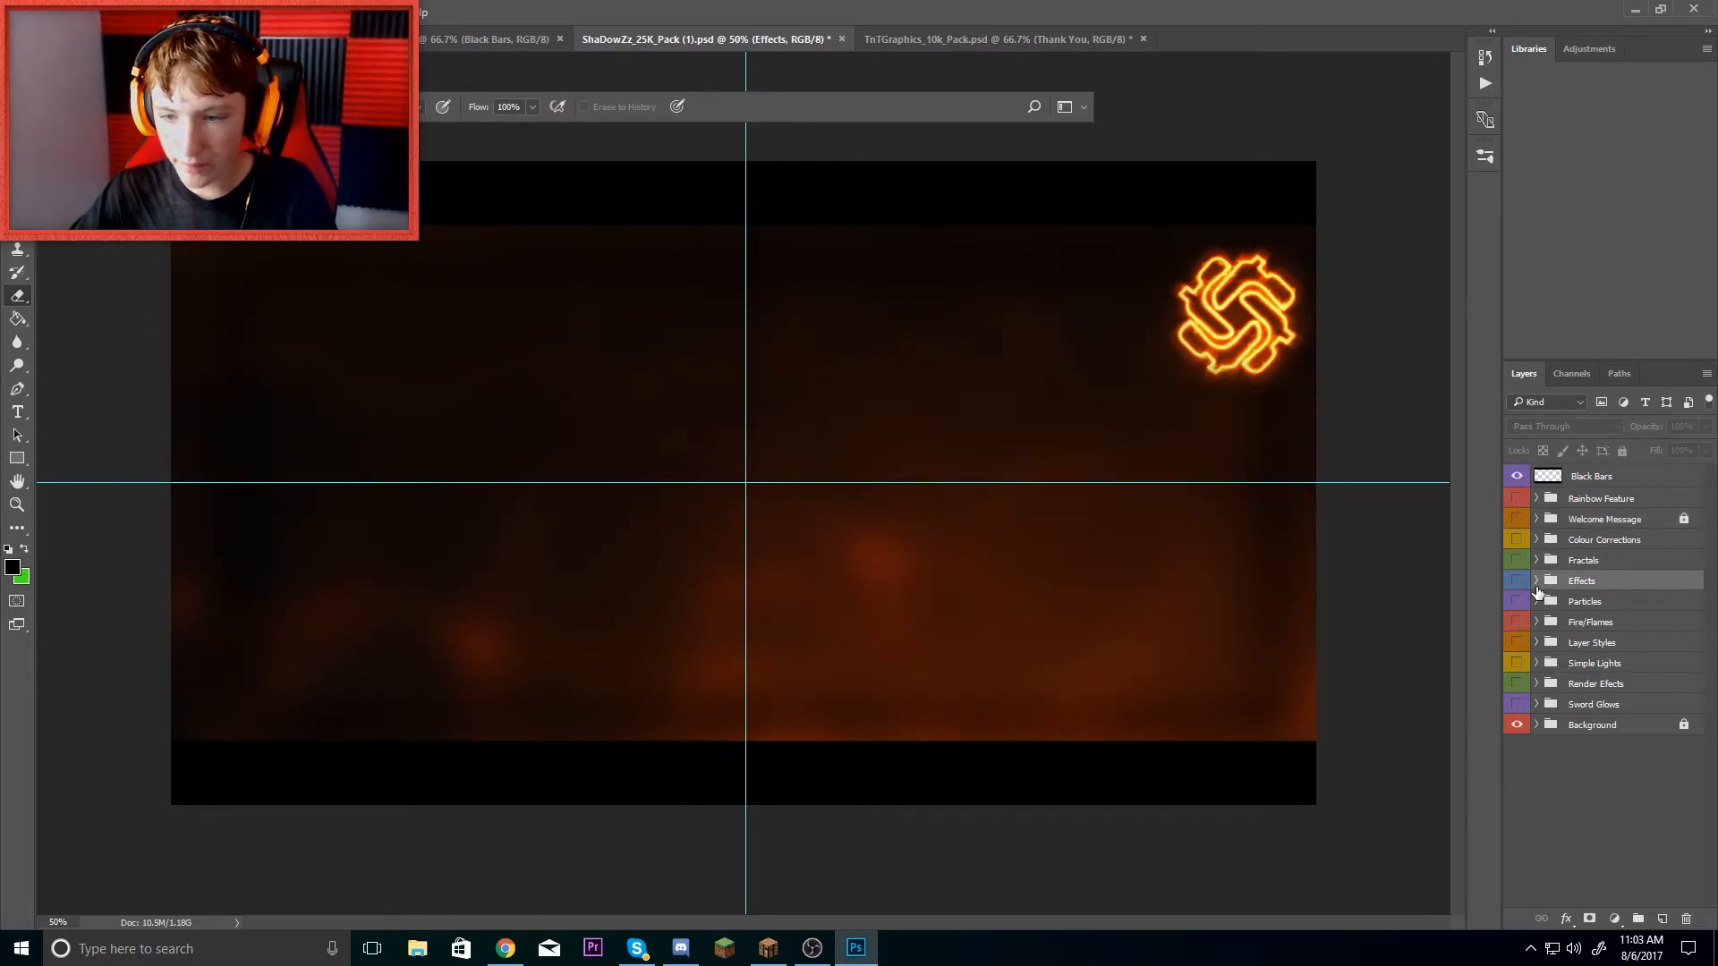
# - Copy lightning group 2 from the pack's Effects group into the banner, placing it directly beneath lucastext copy
pyautogui.click(1536, 581)
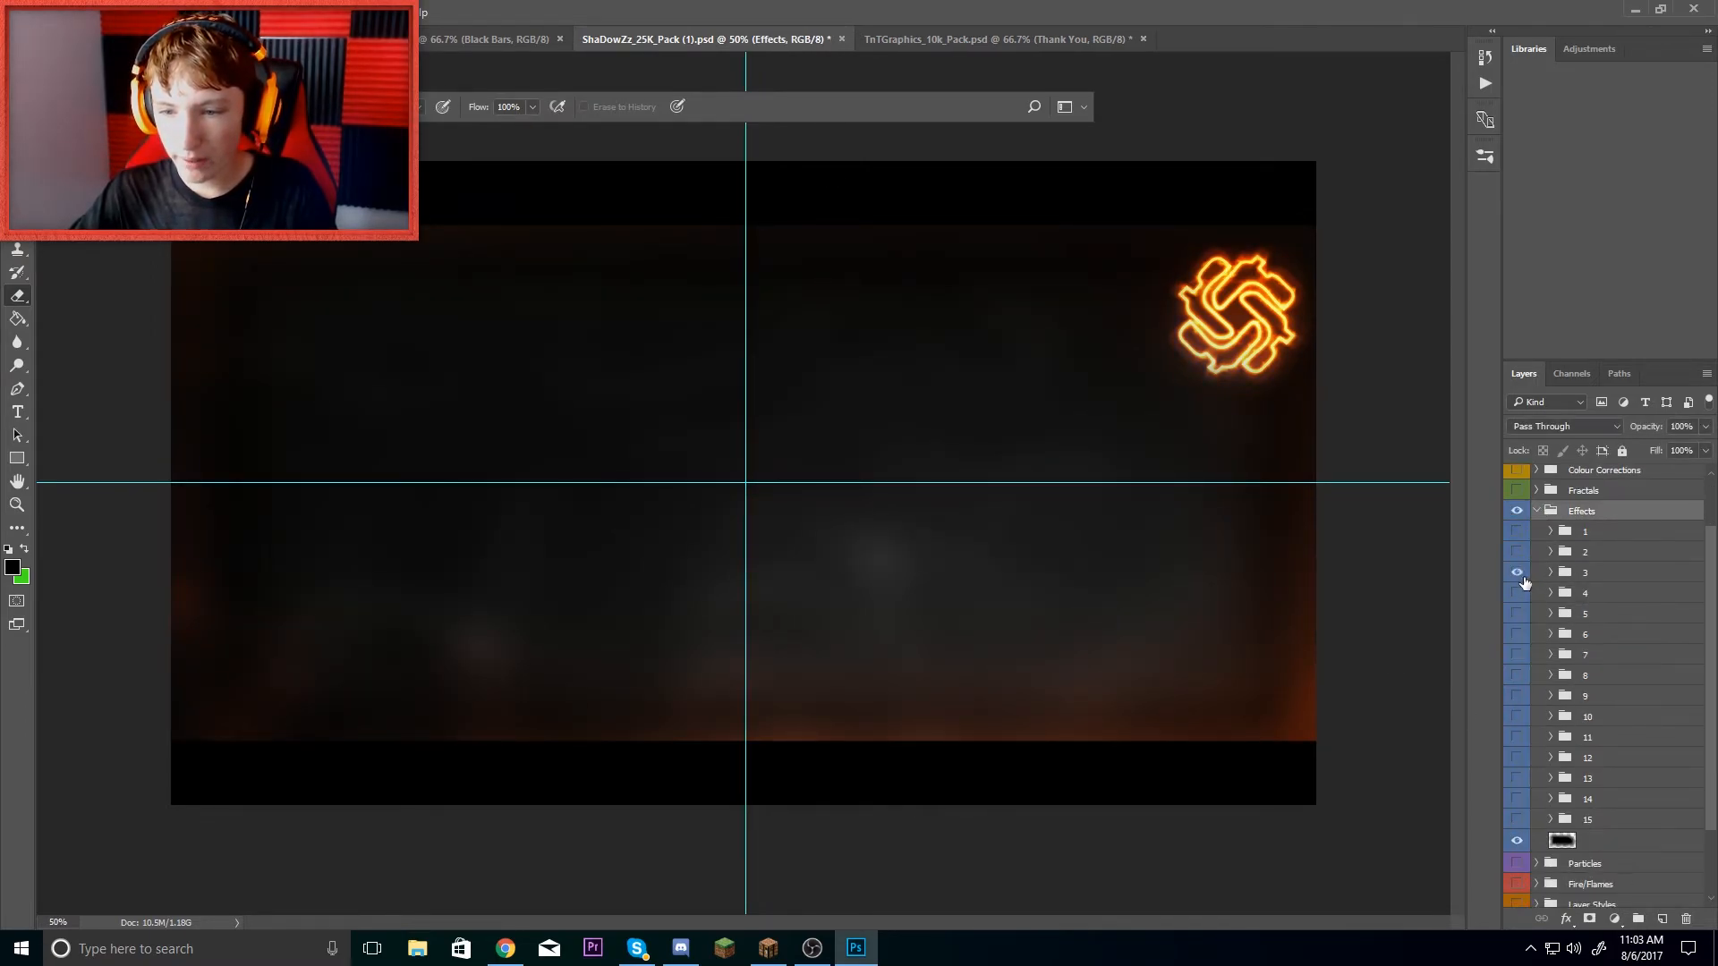
pyautogui.click(1517, 573)
pyautogui.click(1517, 552)
pyautogui.click(1577, 554)
pyautogui.moveTo(1576, 554); pyautogui.dragTo(812, 491)
pyautogui.moveTo(1620, 538); pyautogui.dragTo(1611, 554)
pyautogui.press('v')
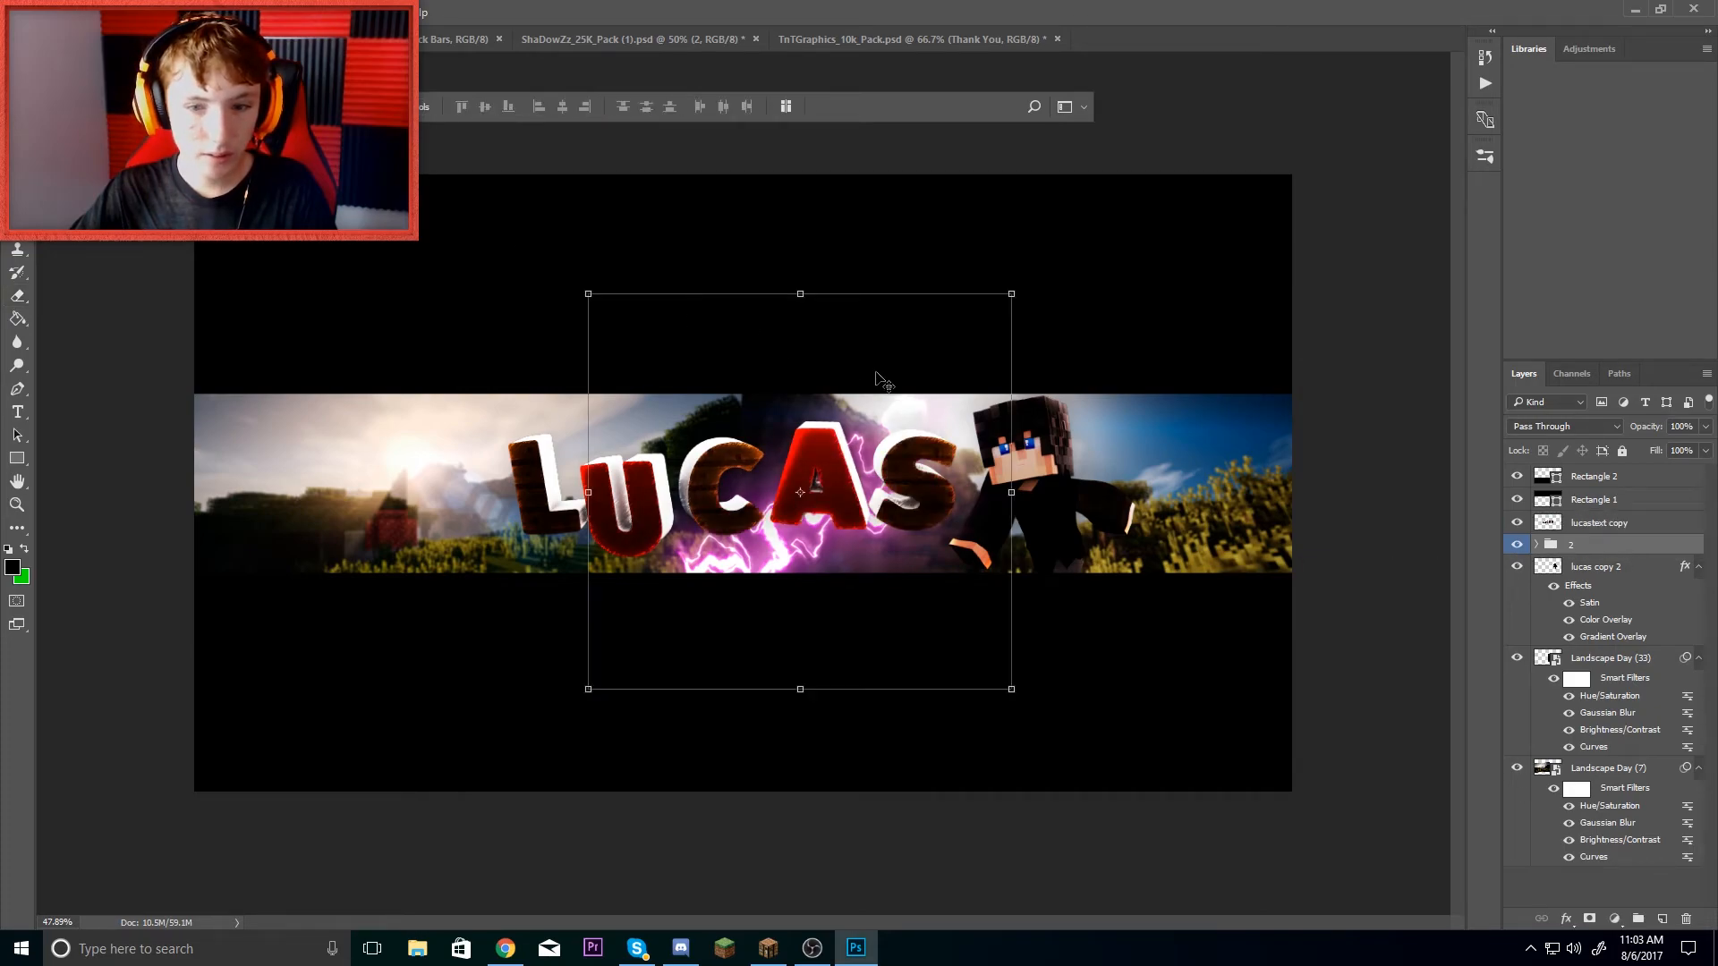
# - Enlarge the lightning group, rotate it about 25° and position it behind the name text
pyautogui.moveTo(1013, 293); pyautogui.dragTo(1157, 109)
pyautogui.moveTo(948, 391); pyautogui.dragTo(829, 397)
pyautogui.moveTo(1029, 152); pyautogui.dragTo(1282, 364)
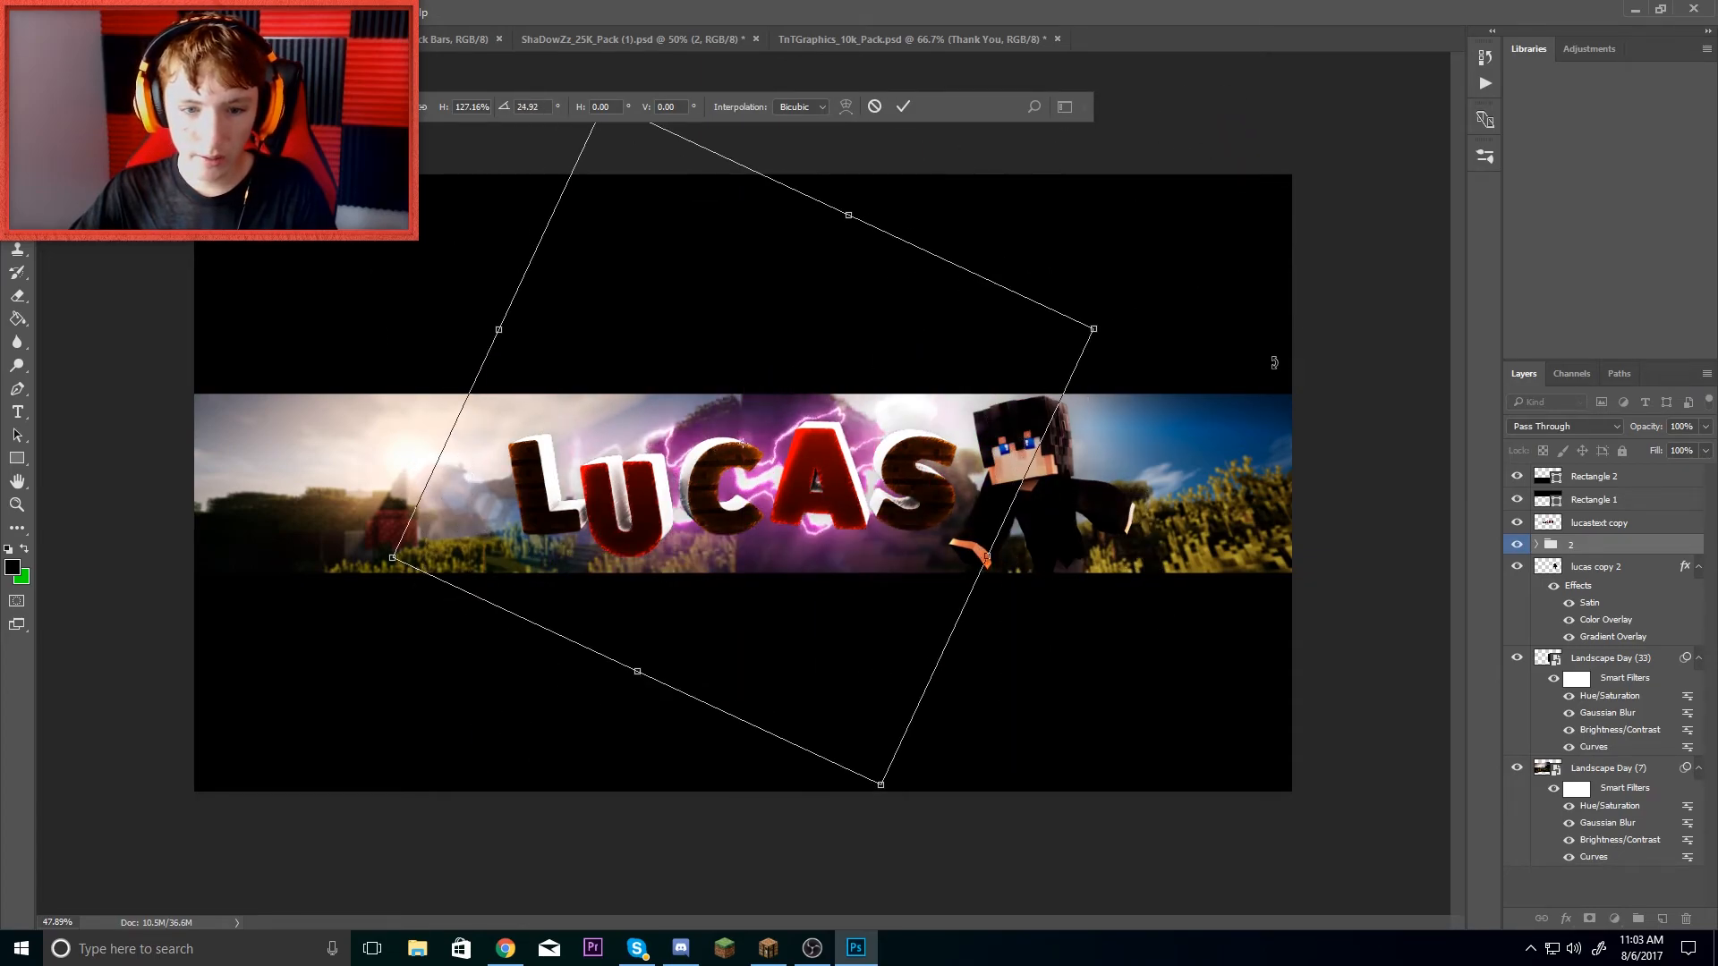
pyautogui.moveTo(1096, 324); pyautogui.dragTo(1304, 250)
pyautogui.moveTo(979, 411); pyautogui.dragTo(892, 448)
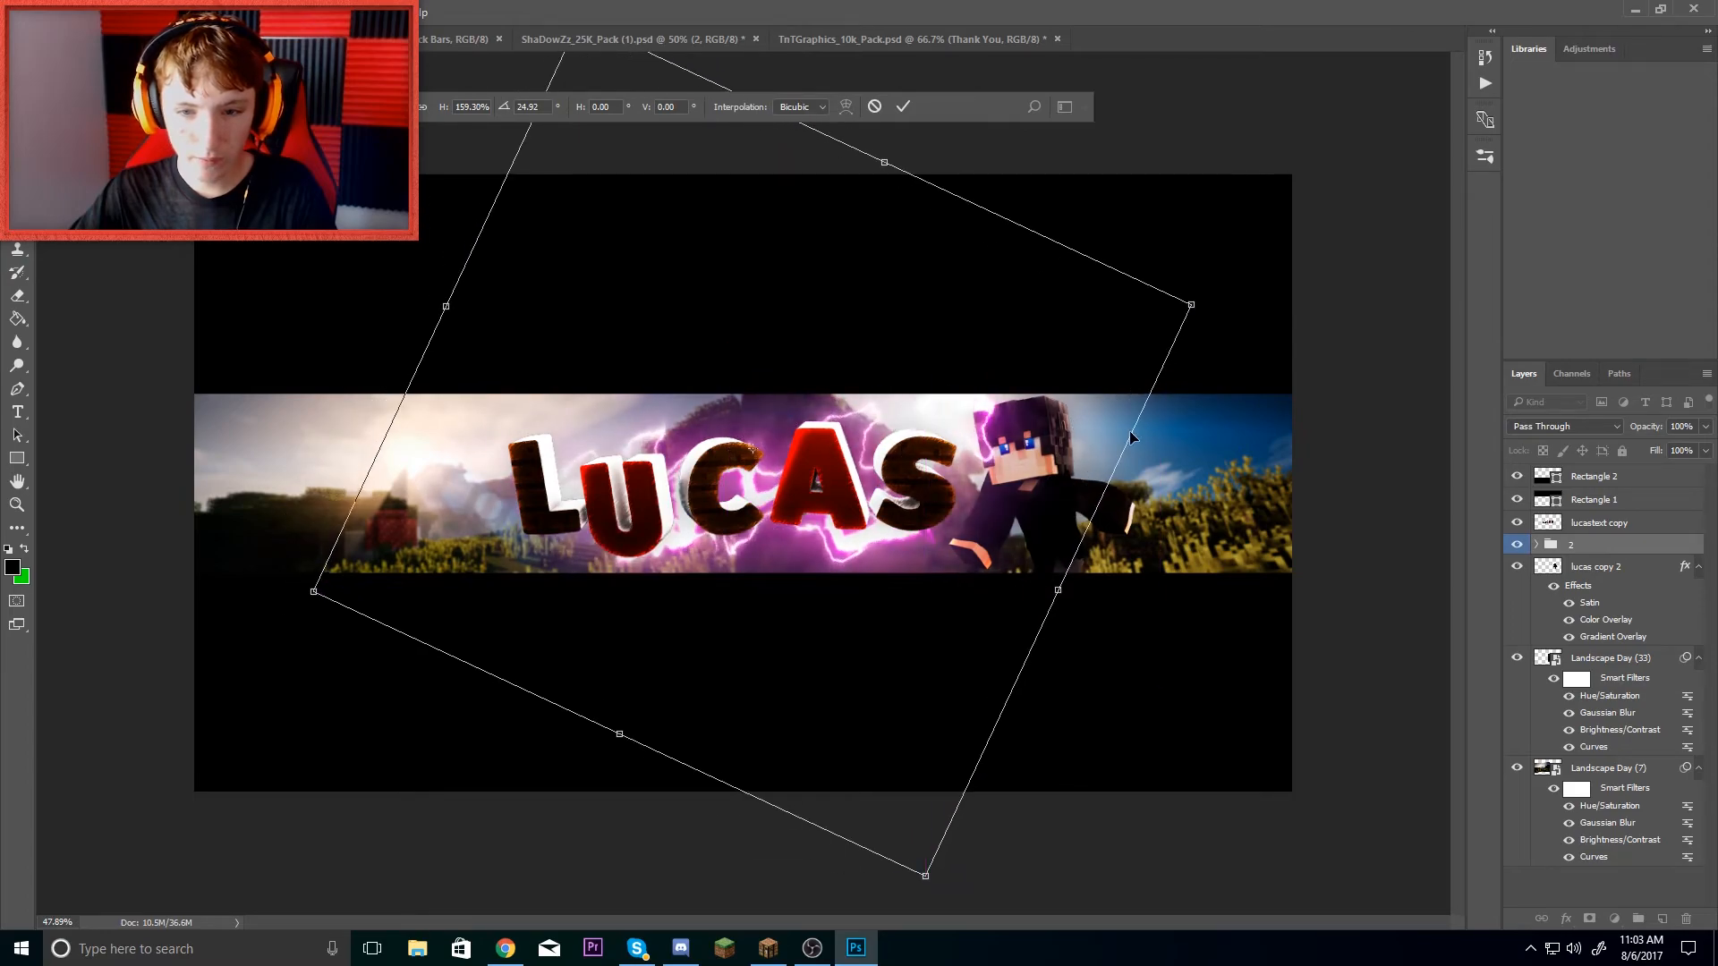
pyautogui.moveTo(1189, 308); pyautogui.dragTo(1139, 322)
pyautogui.press('Return')
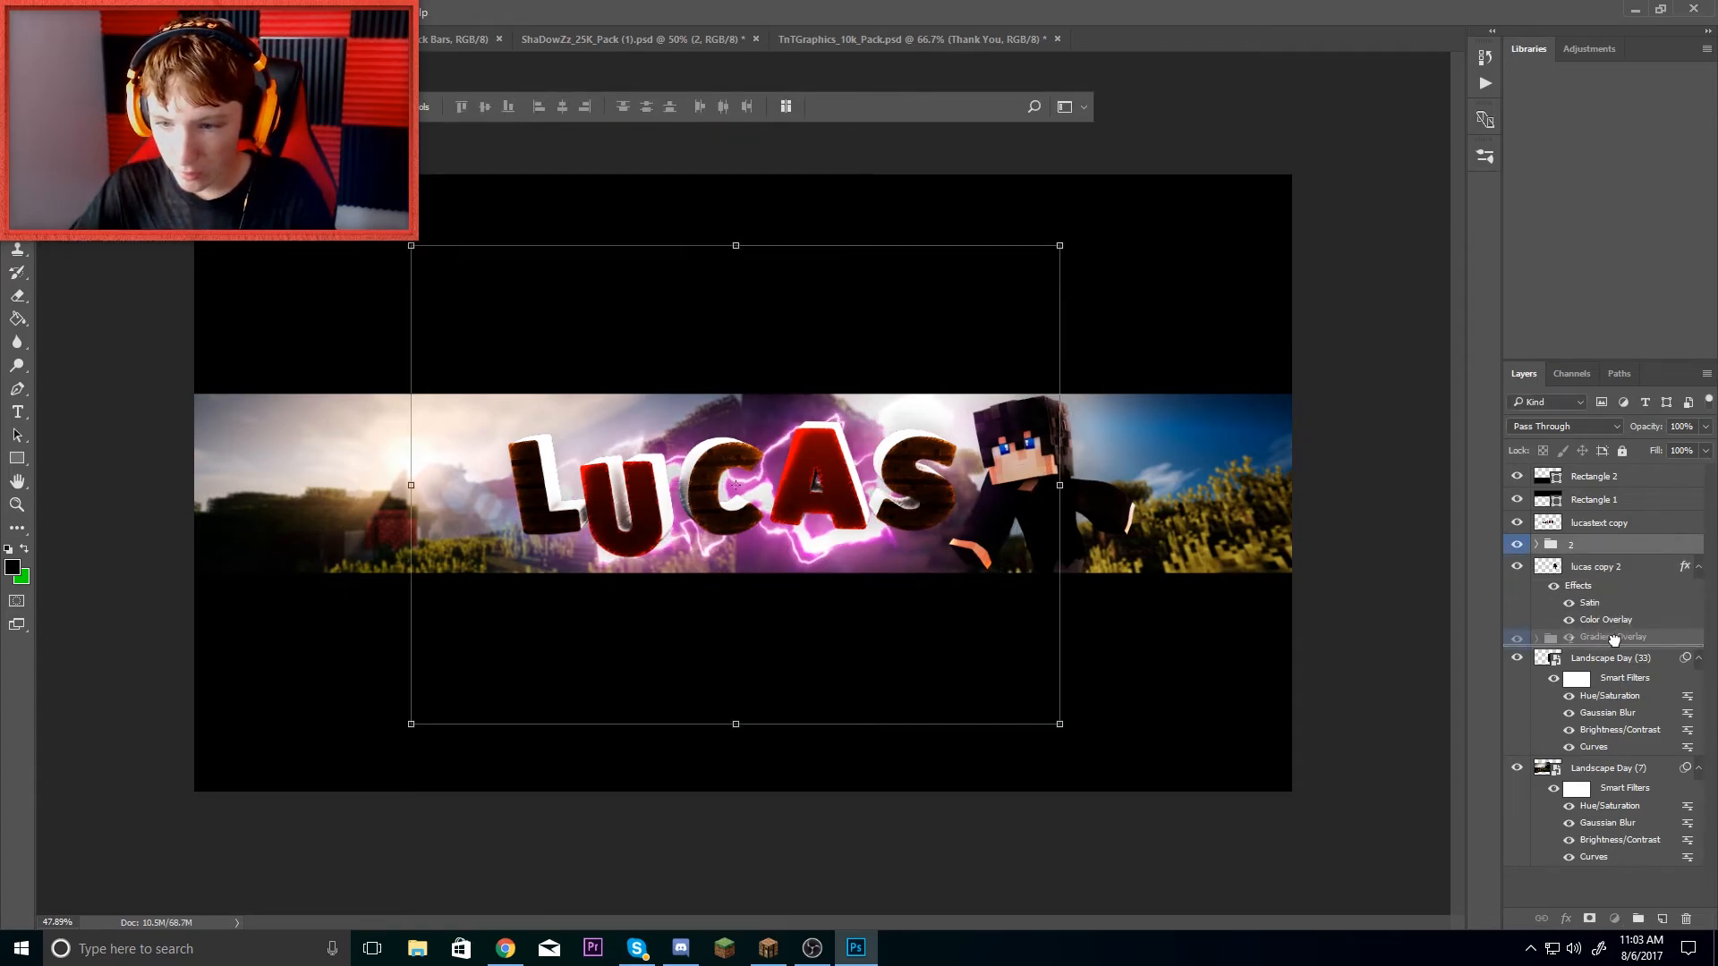
# - Place lightning group 2 beneath lucas copy 2 and give it a red Color Overlay in Hue mode at 100% opacity
pyautogui.rightClick(1606, 630)
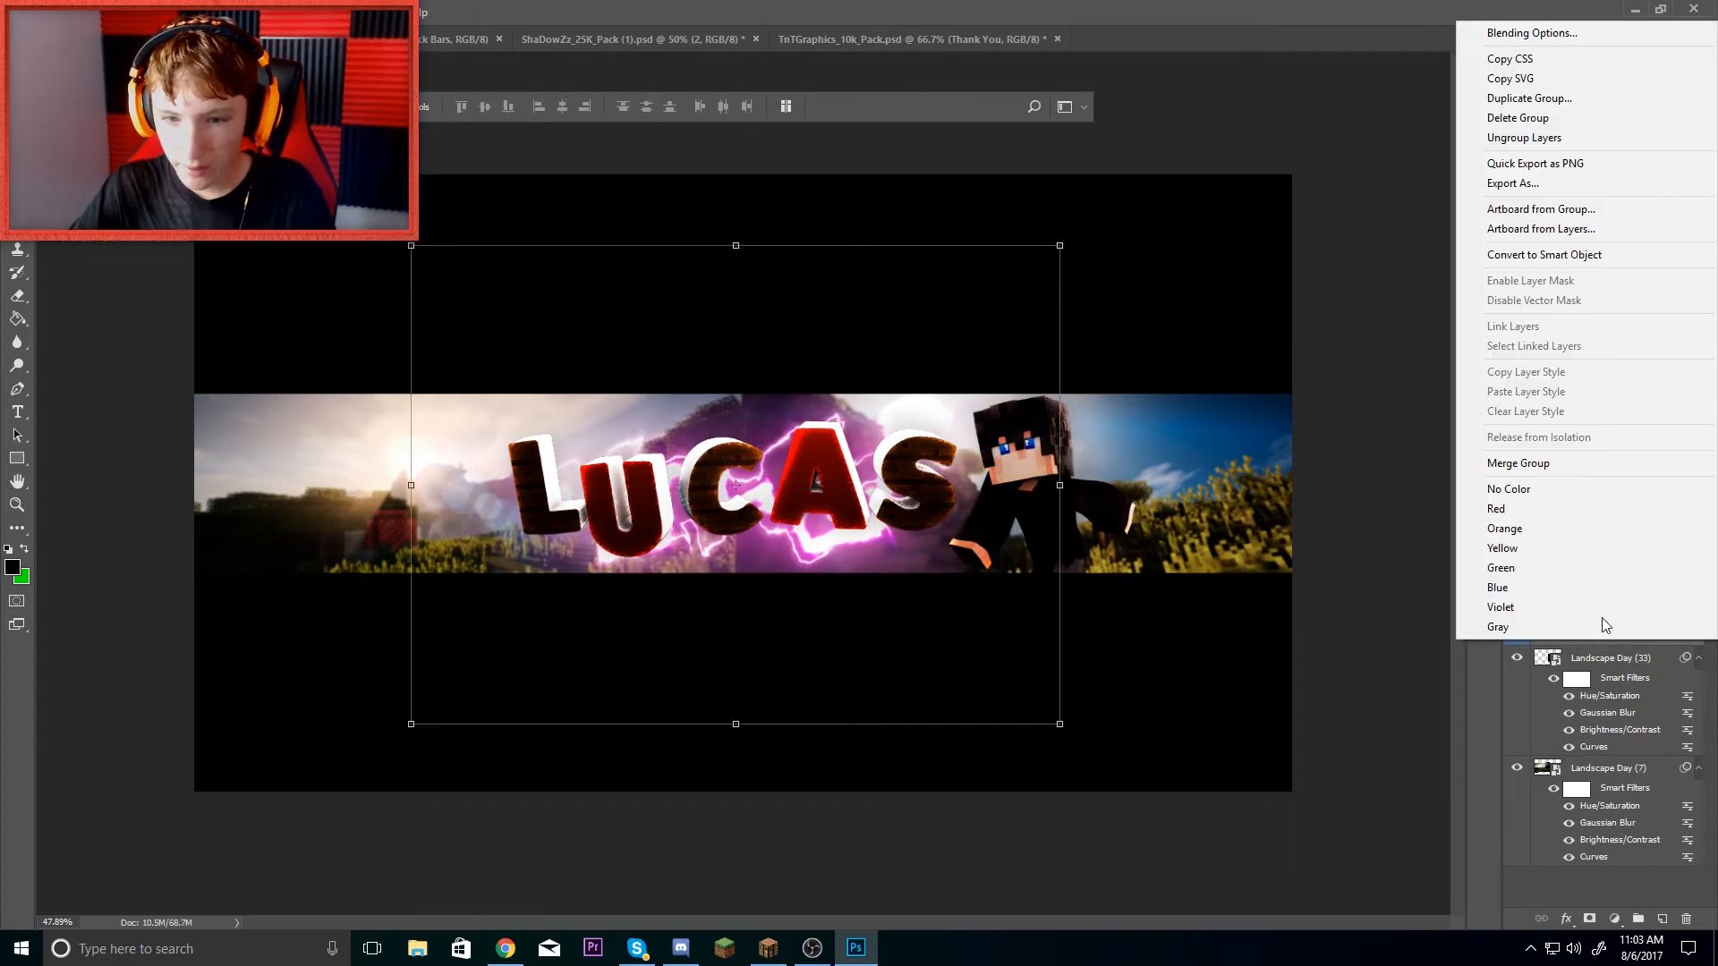
pyautogui.click(1526, 32)
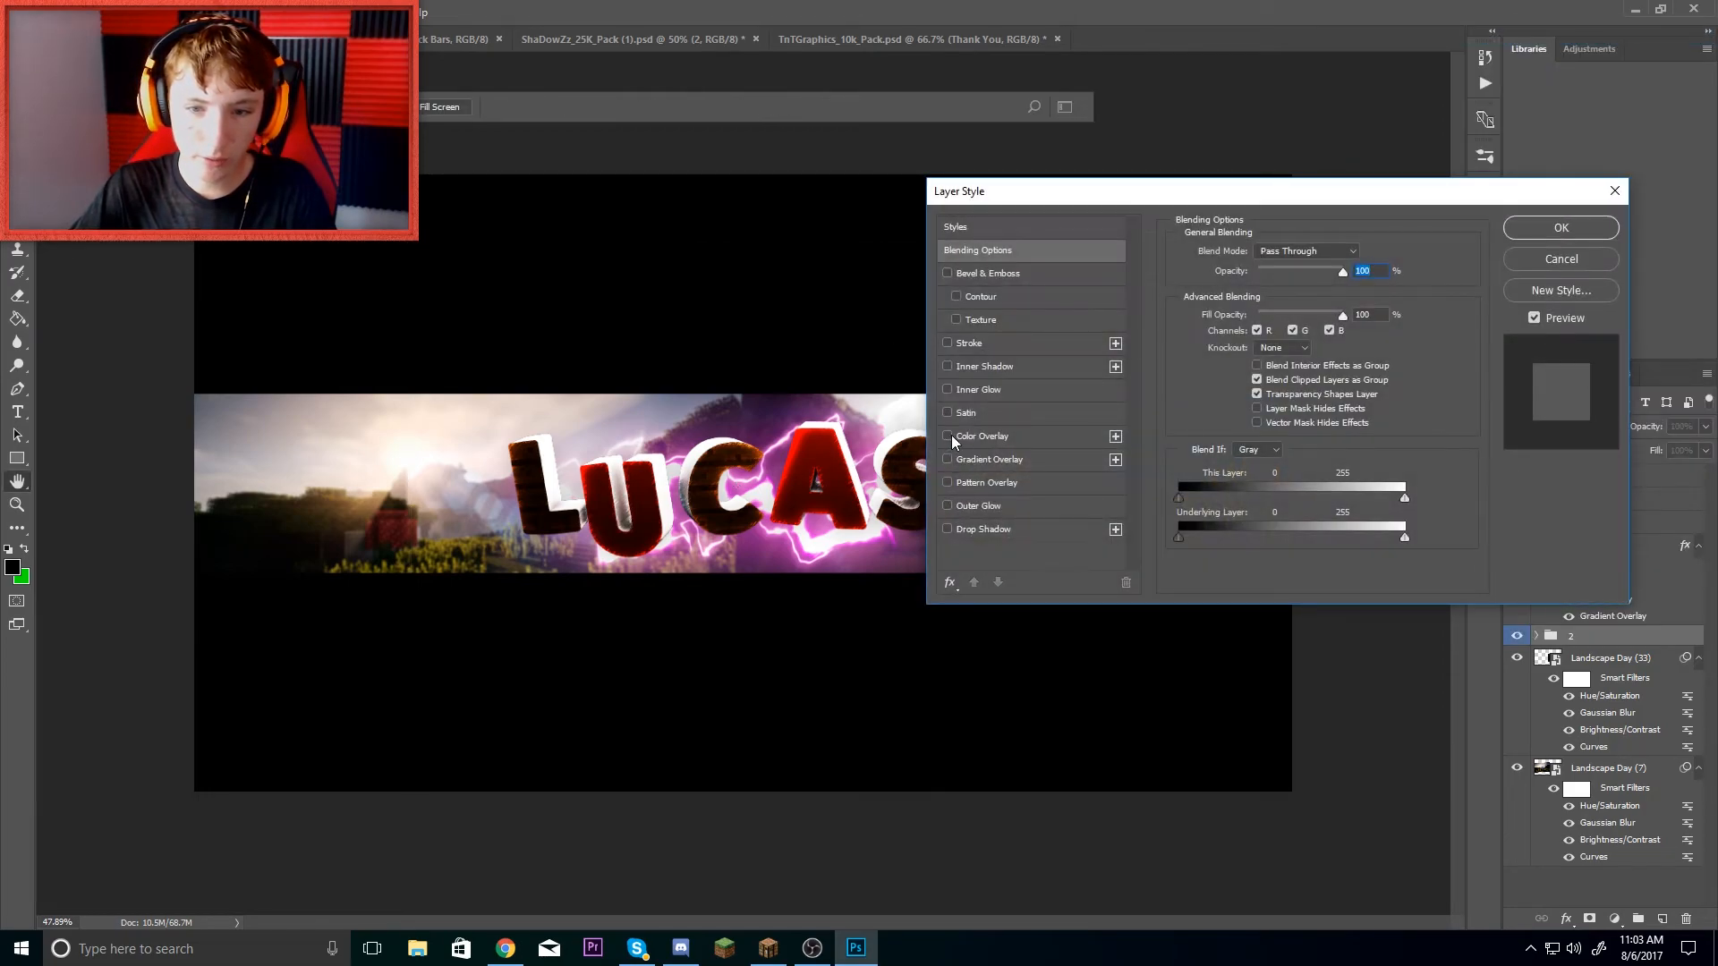
pyautogui.click(954, 436)
pyautogui.click(1276, 254)
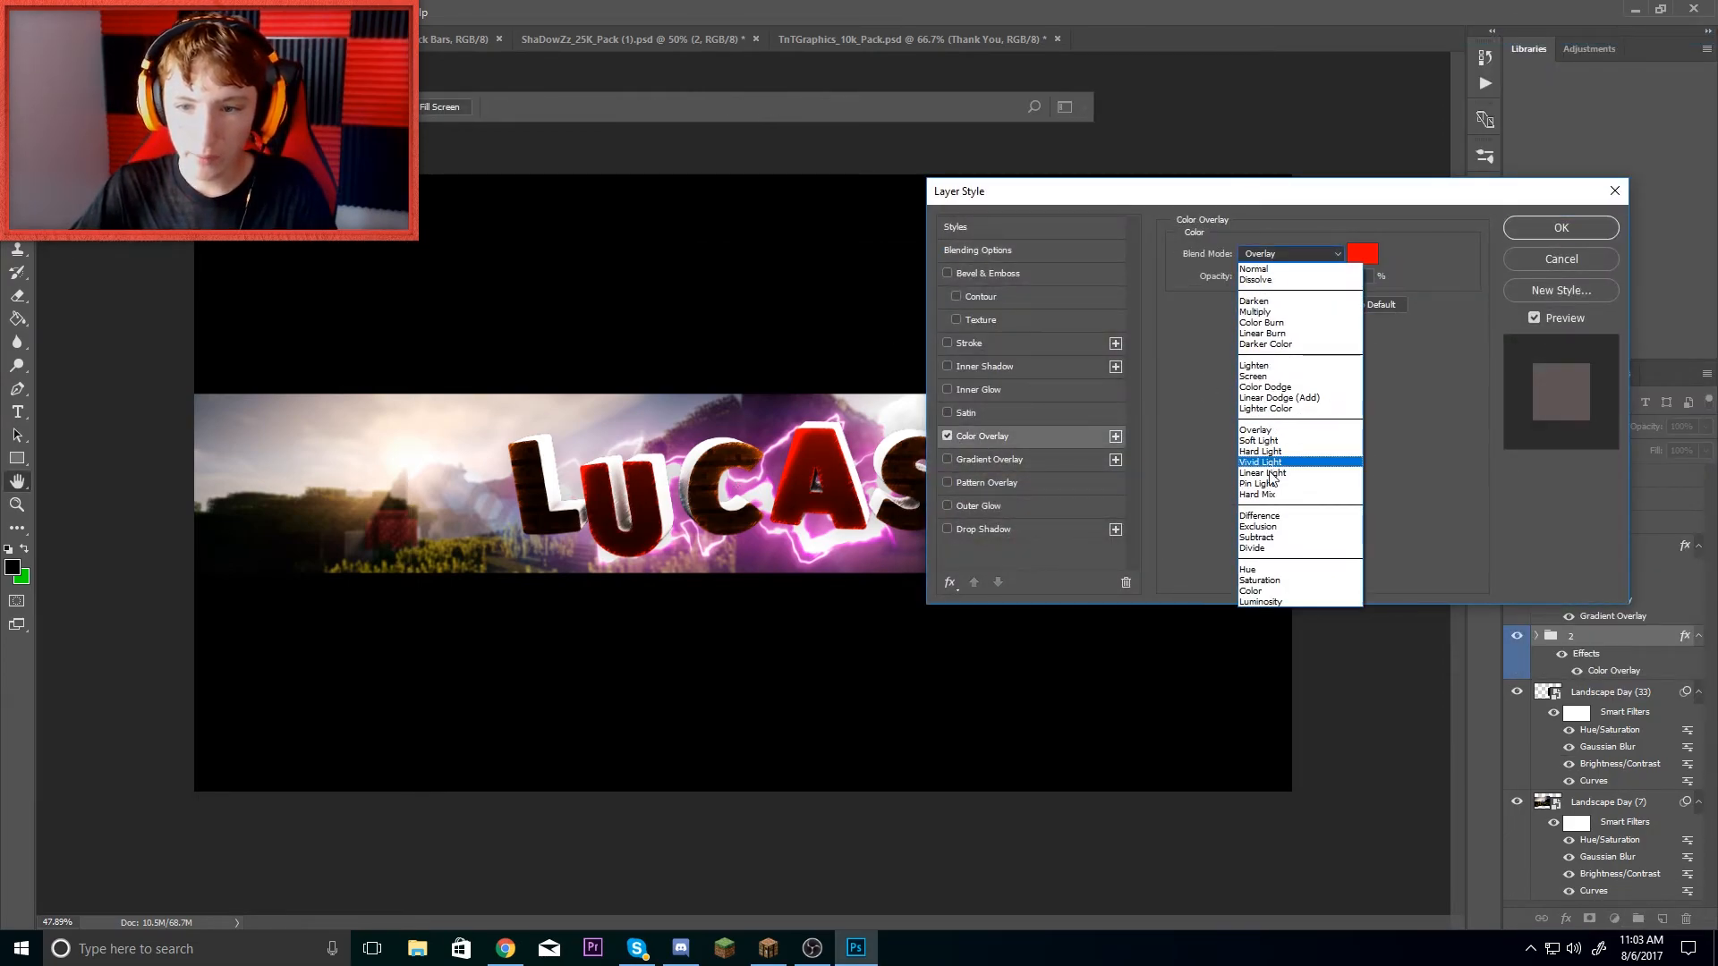
pyautogui.click(1248, 573)
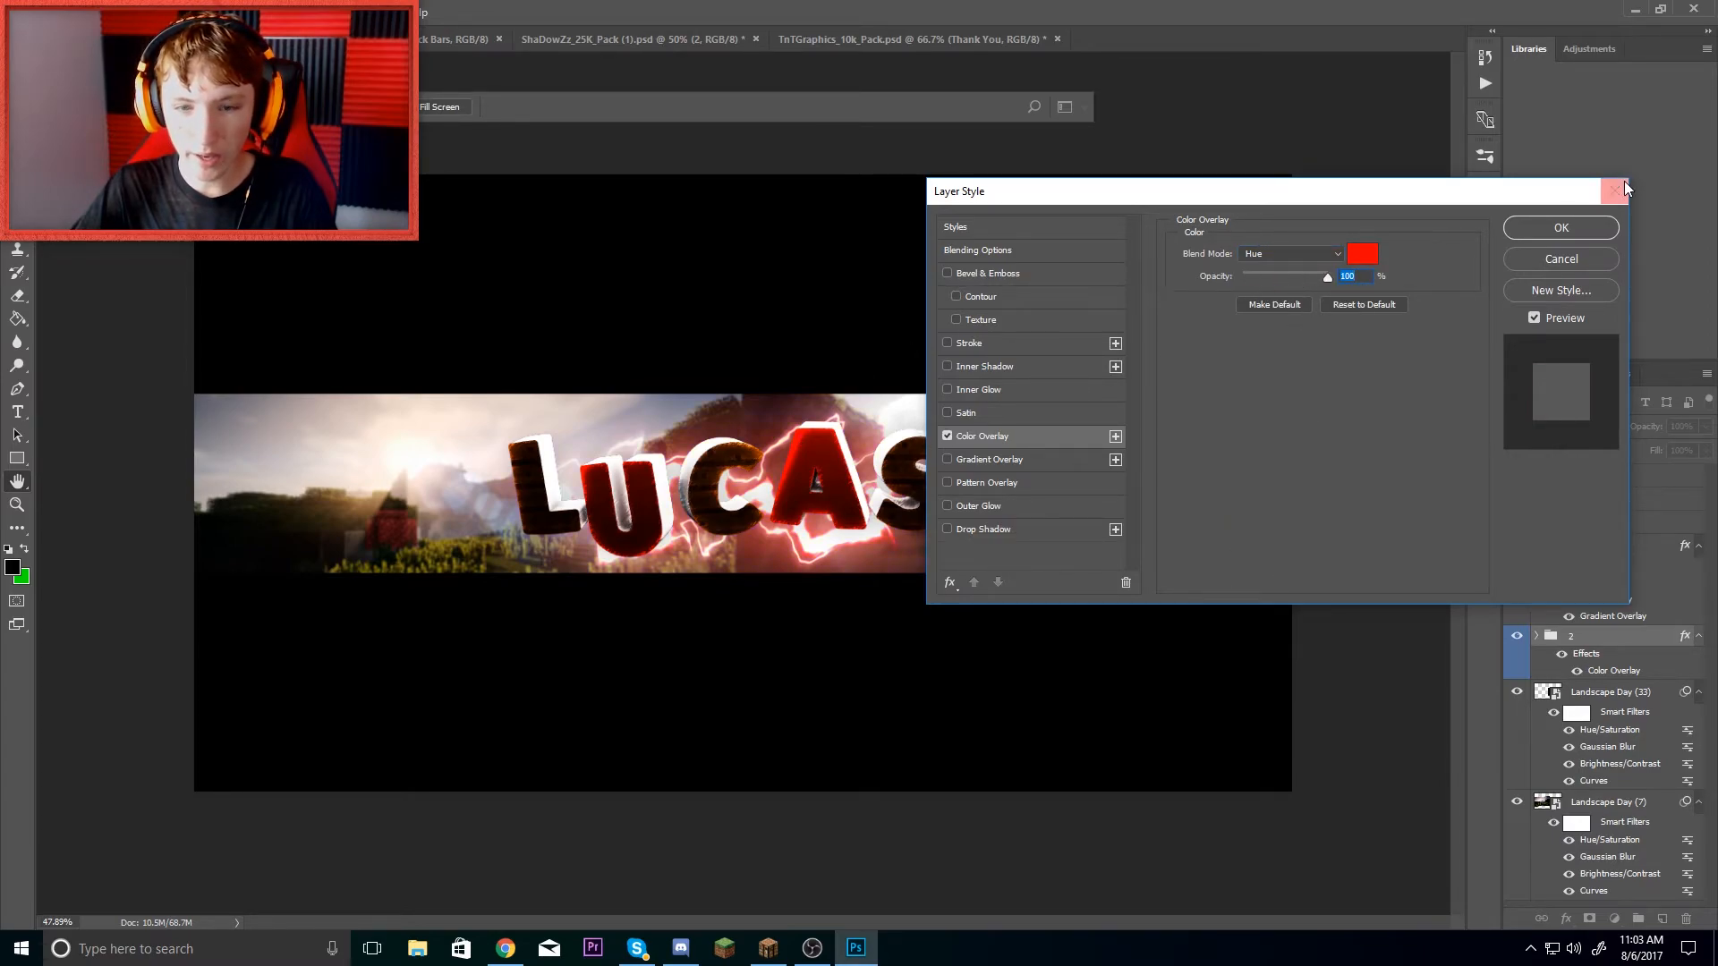
pyautogui.click(1561, 227)
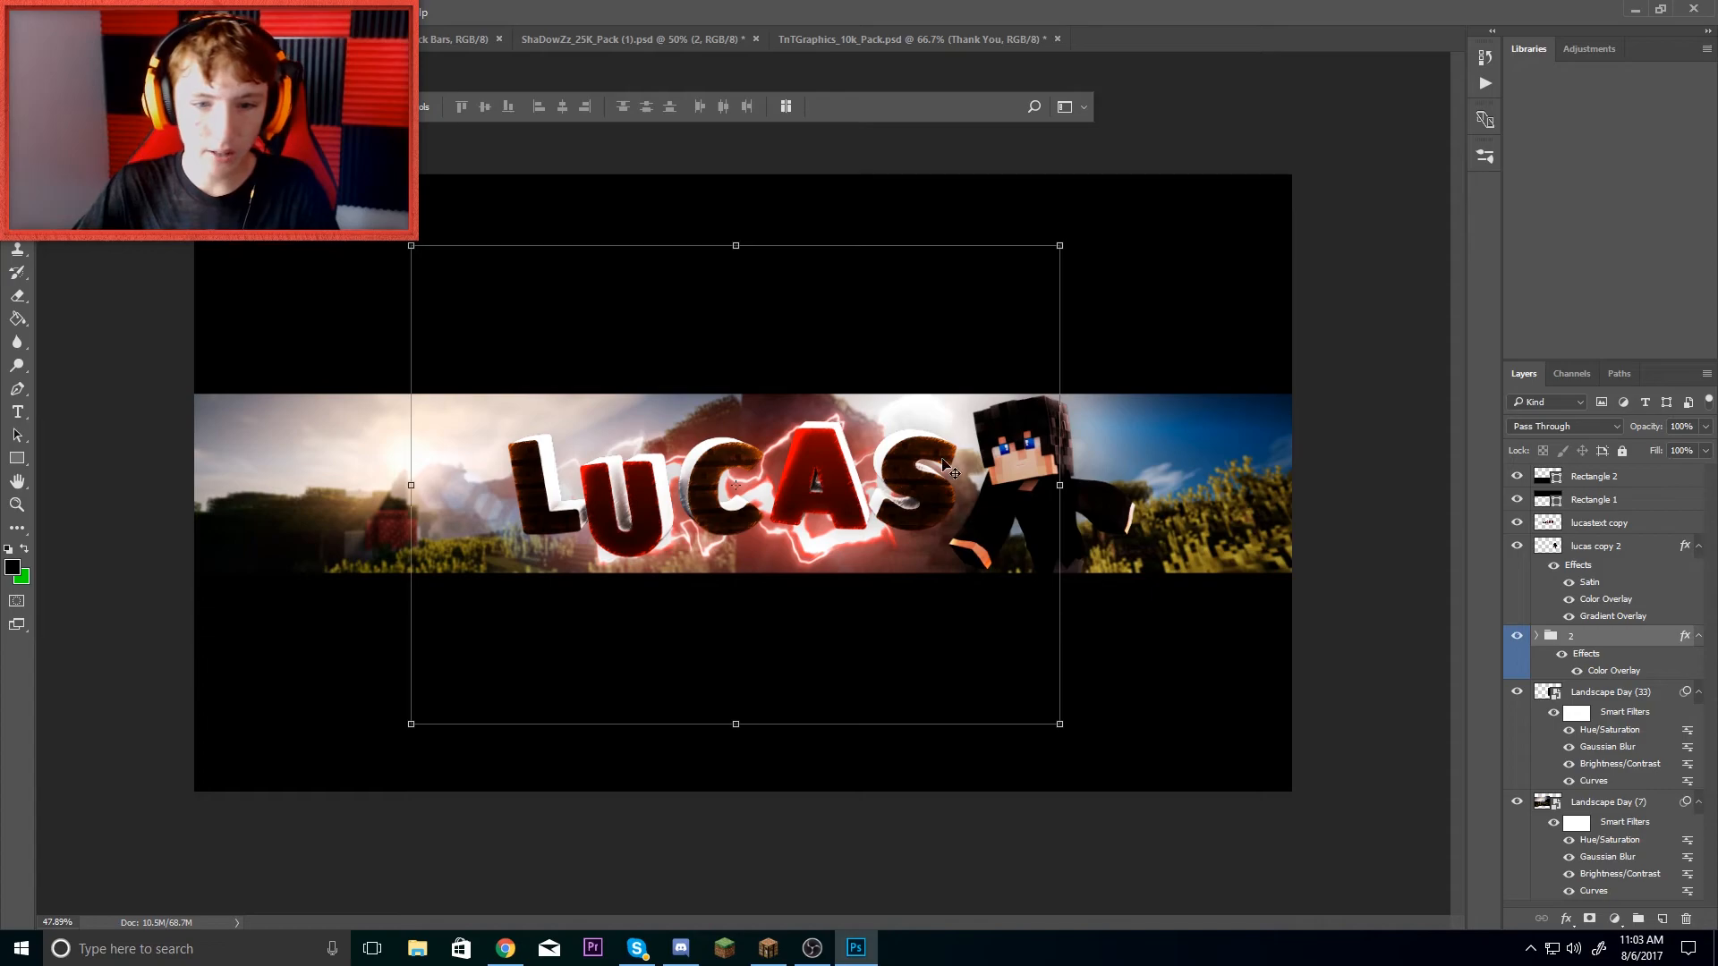
# - Lower lightning group 2's opacity to 72% and add a Satin effect to it
pyautogui.scroll(-4, 939, 461)
pyautogui.scroll(5, 940, 461)
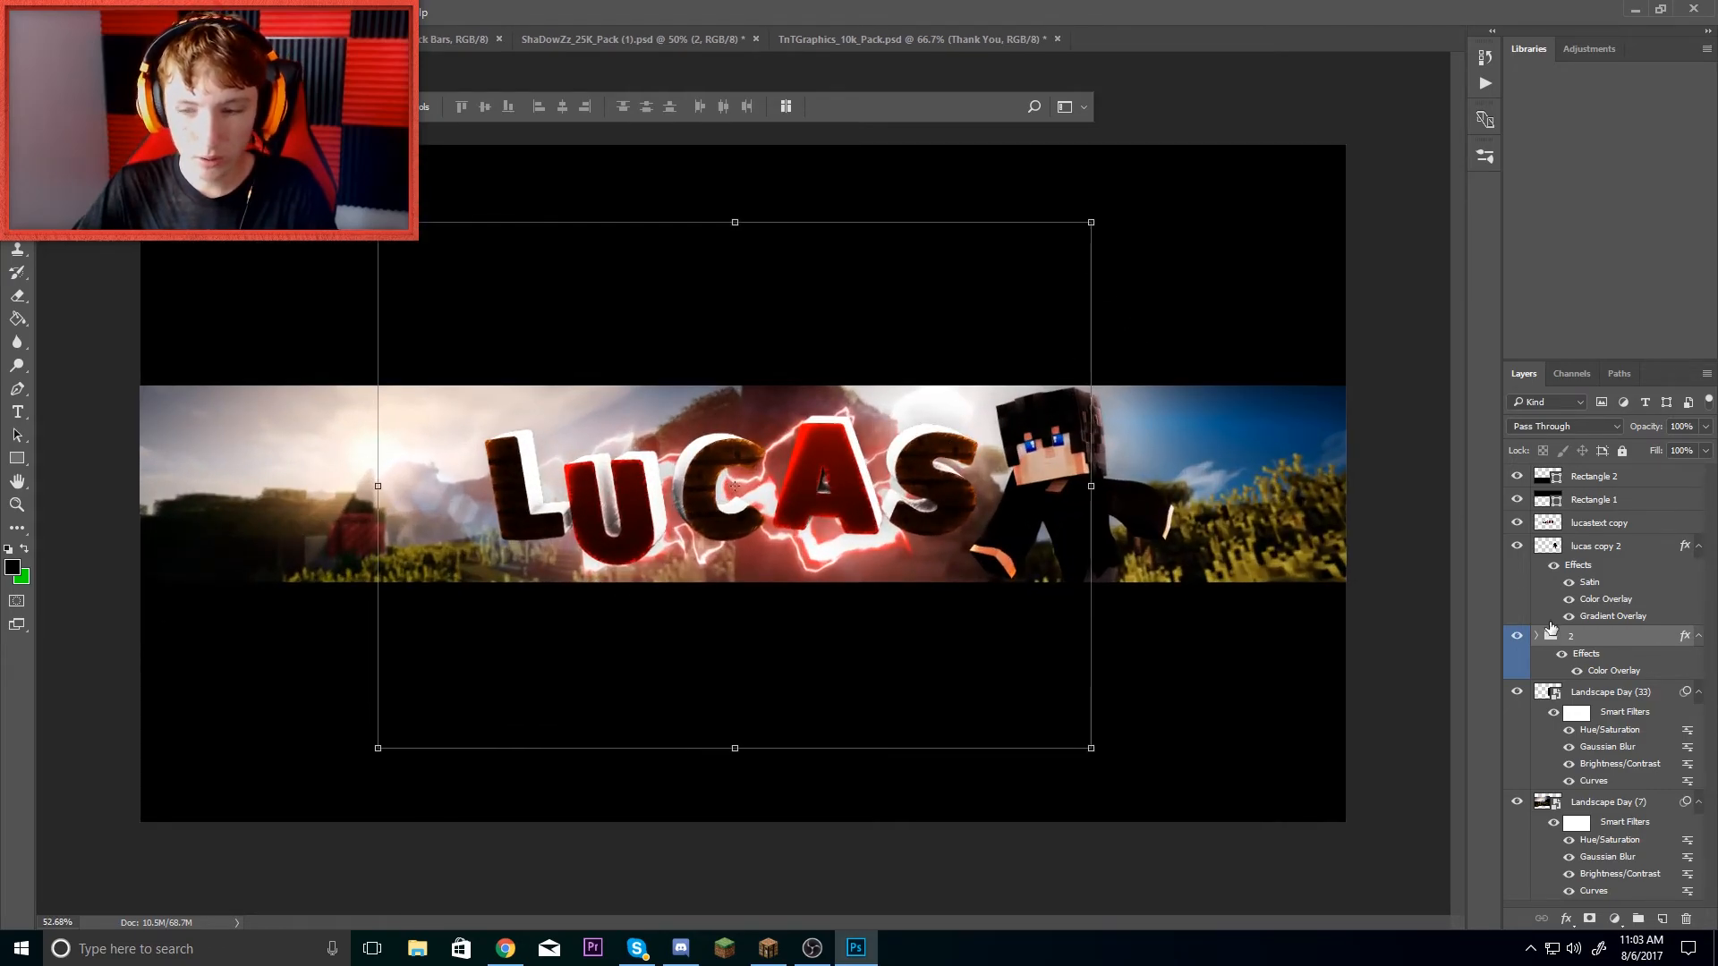
pyautogui.rightClick(1583, 638)
pyautogui.click(1522, 19)
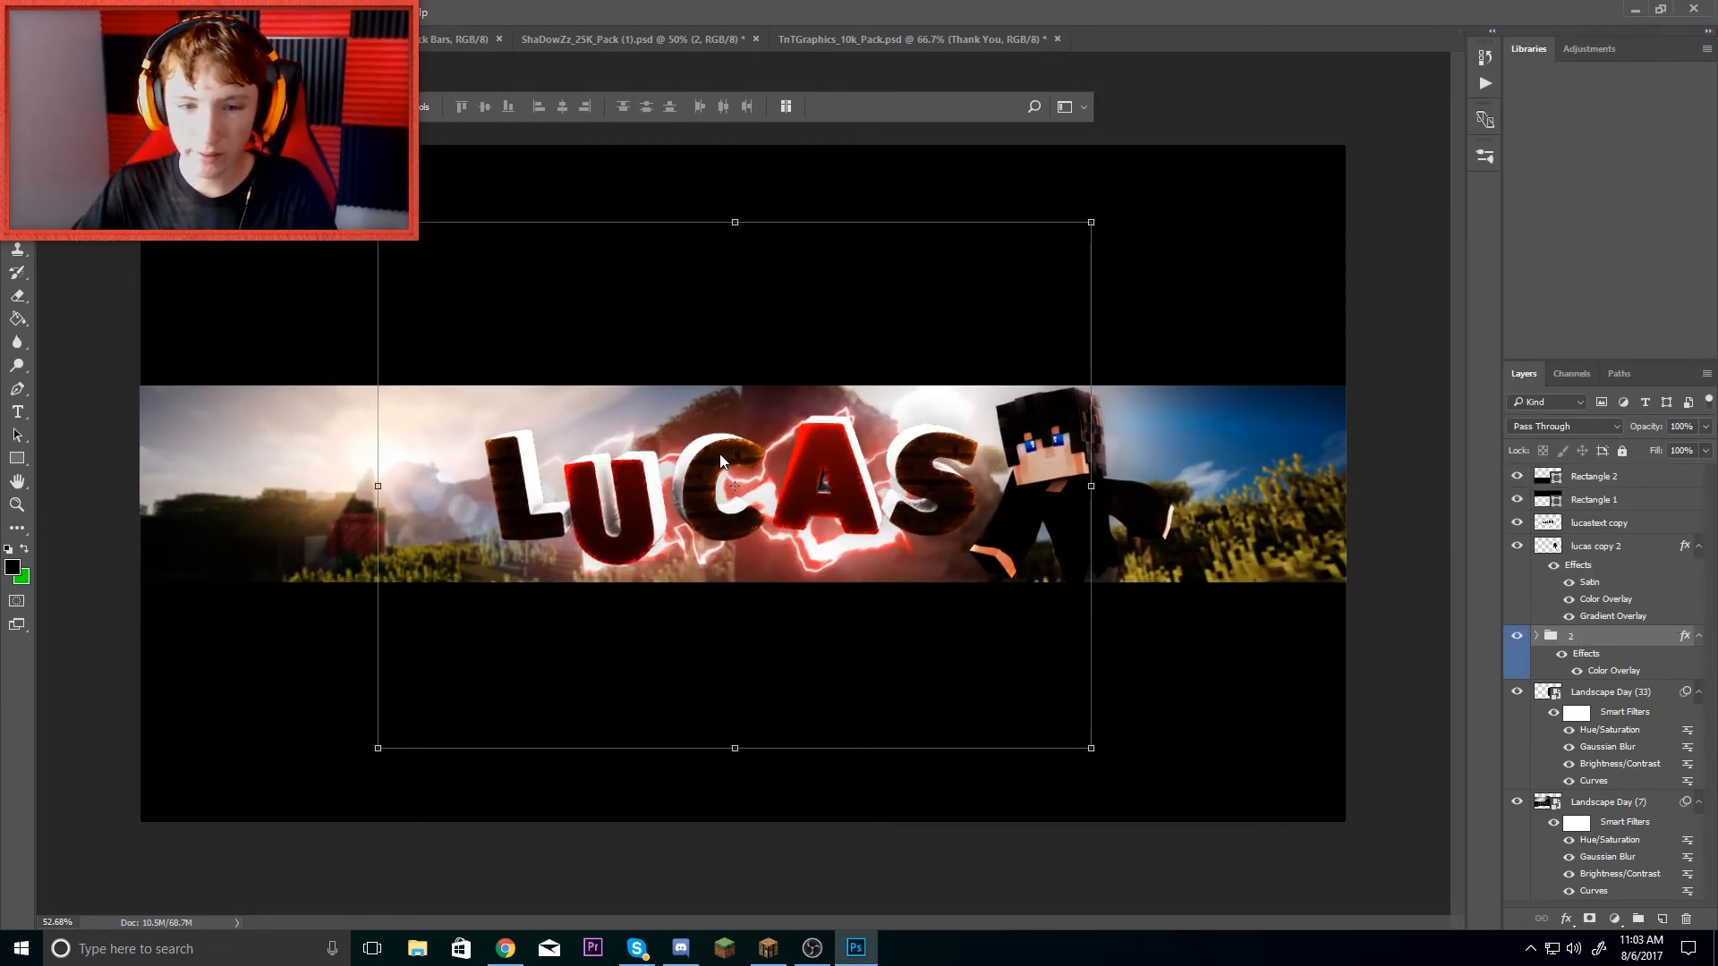
pyautogui.moveTo(1339, 273); pyautogui.dragTo(1320, 268)
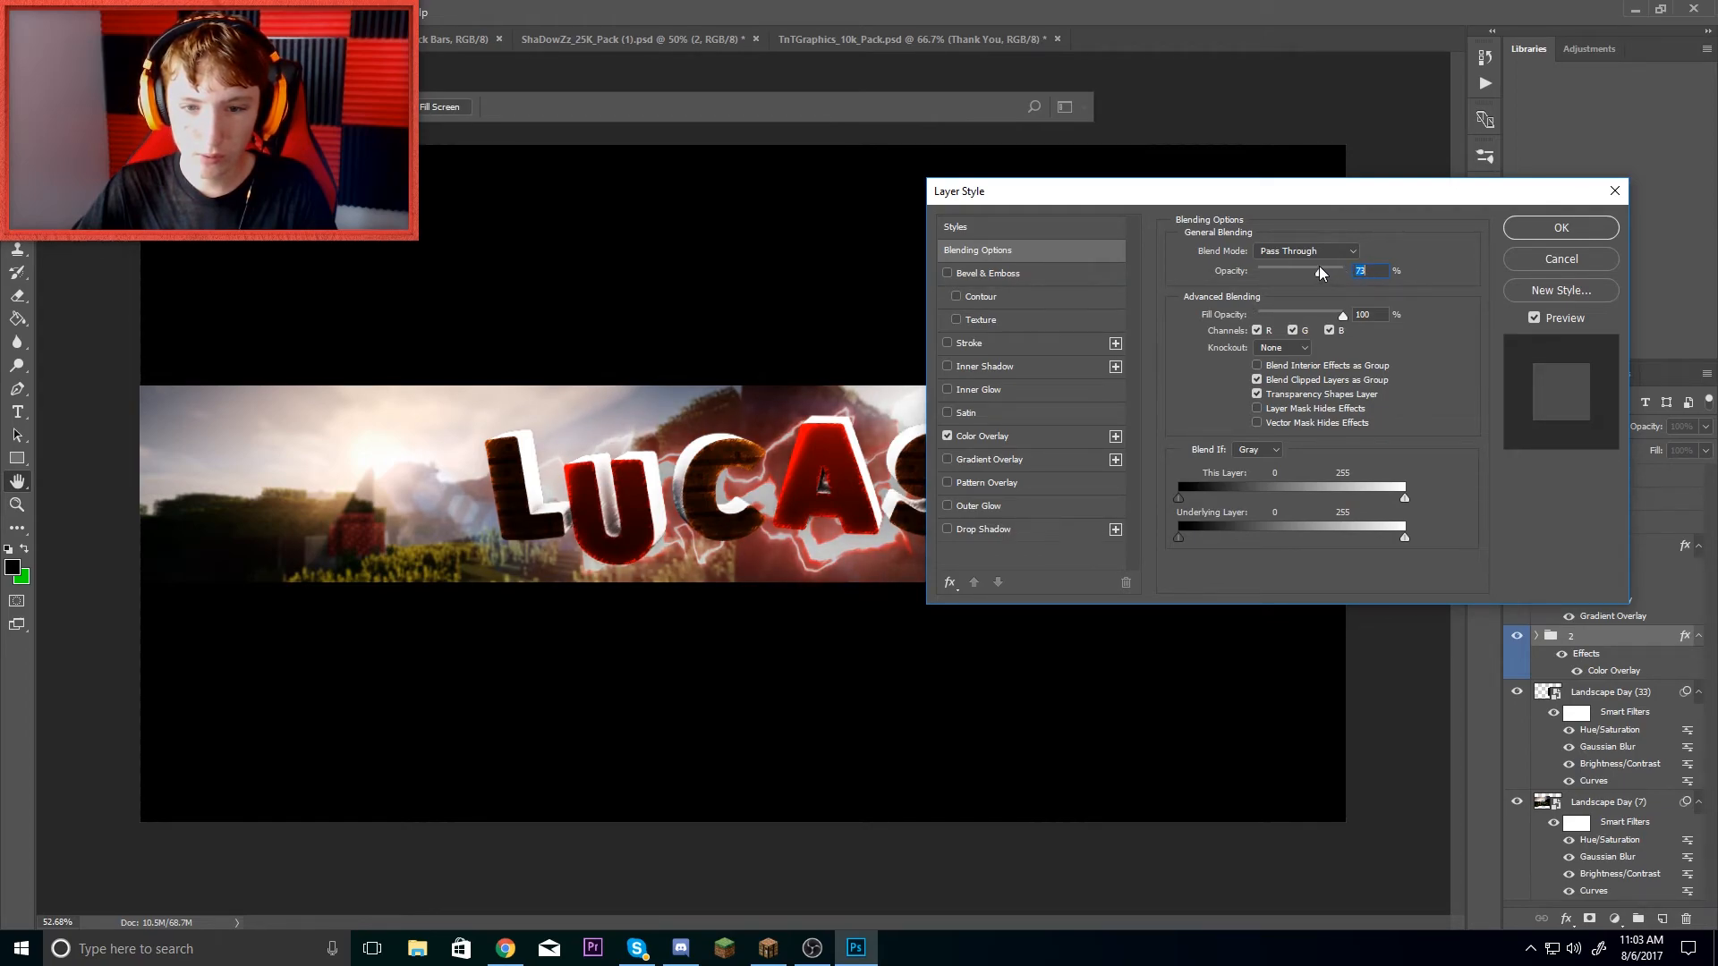
pyautogui.click(947, 414)
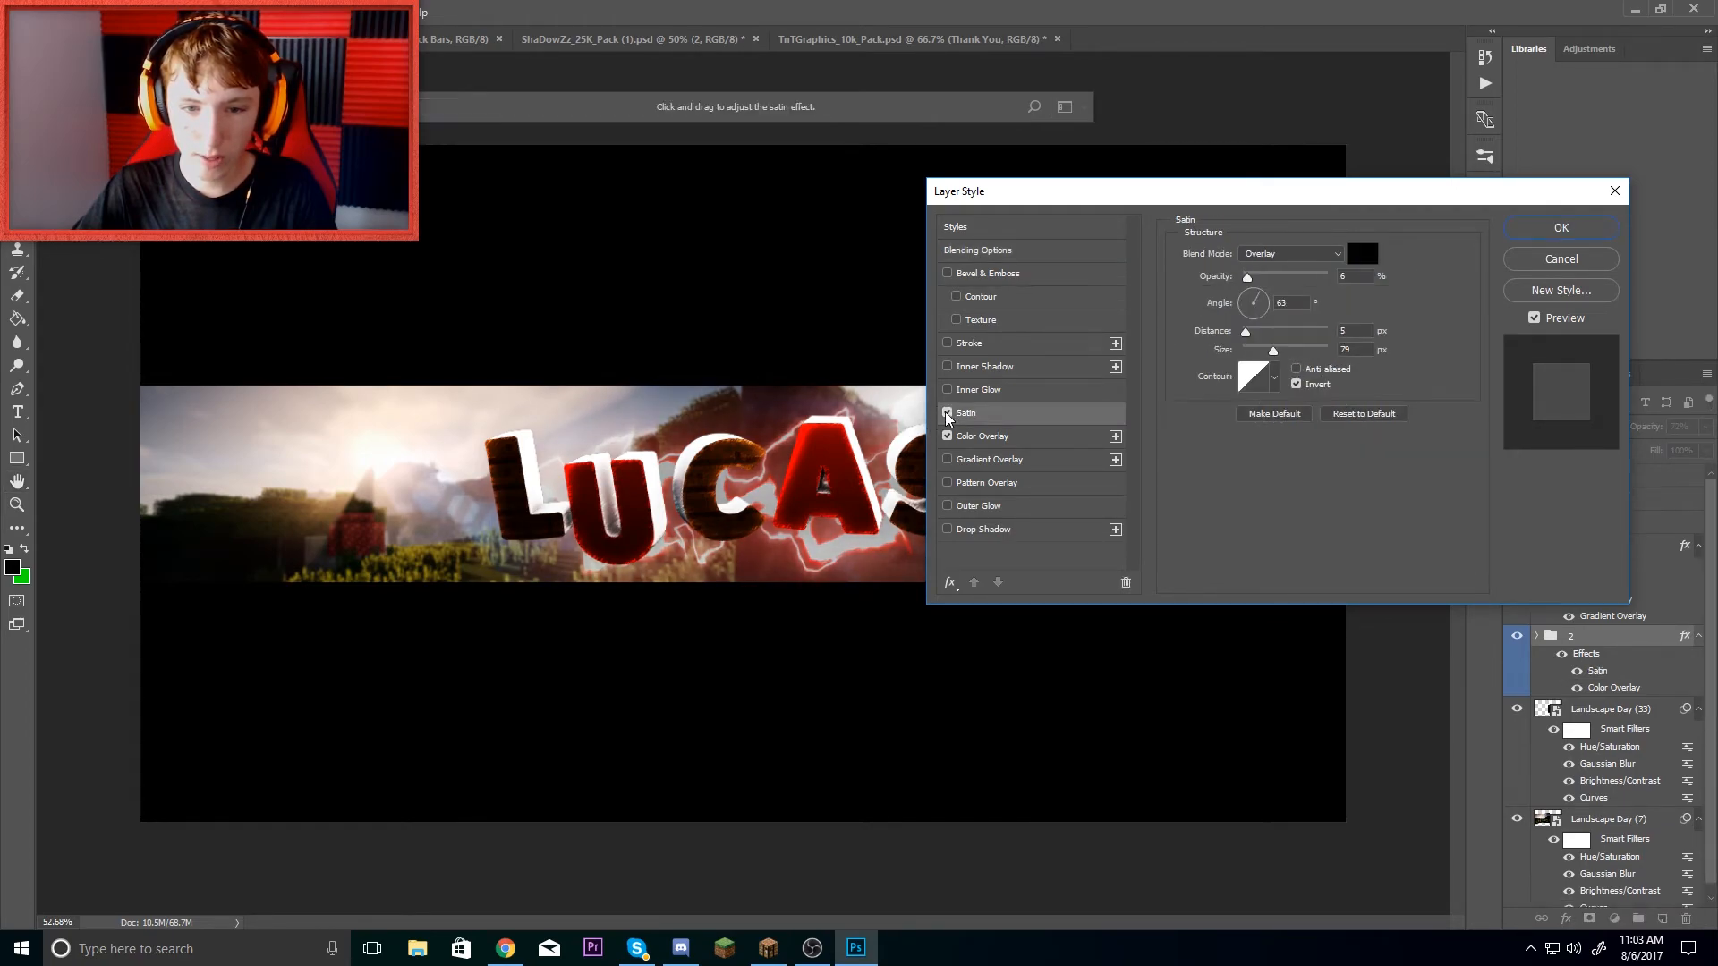
pyautogui.click(1521, 235)
pyautogui.scroll(-3, 1265, 364)
pyautogui.scroll(5, 1252, 365)
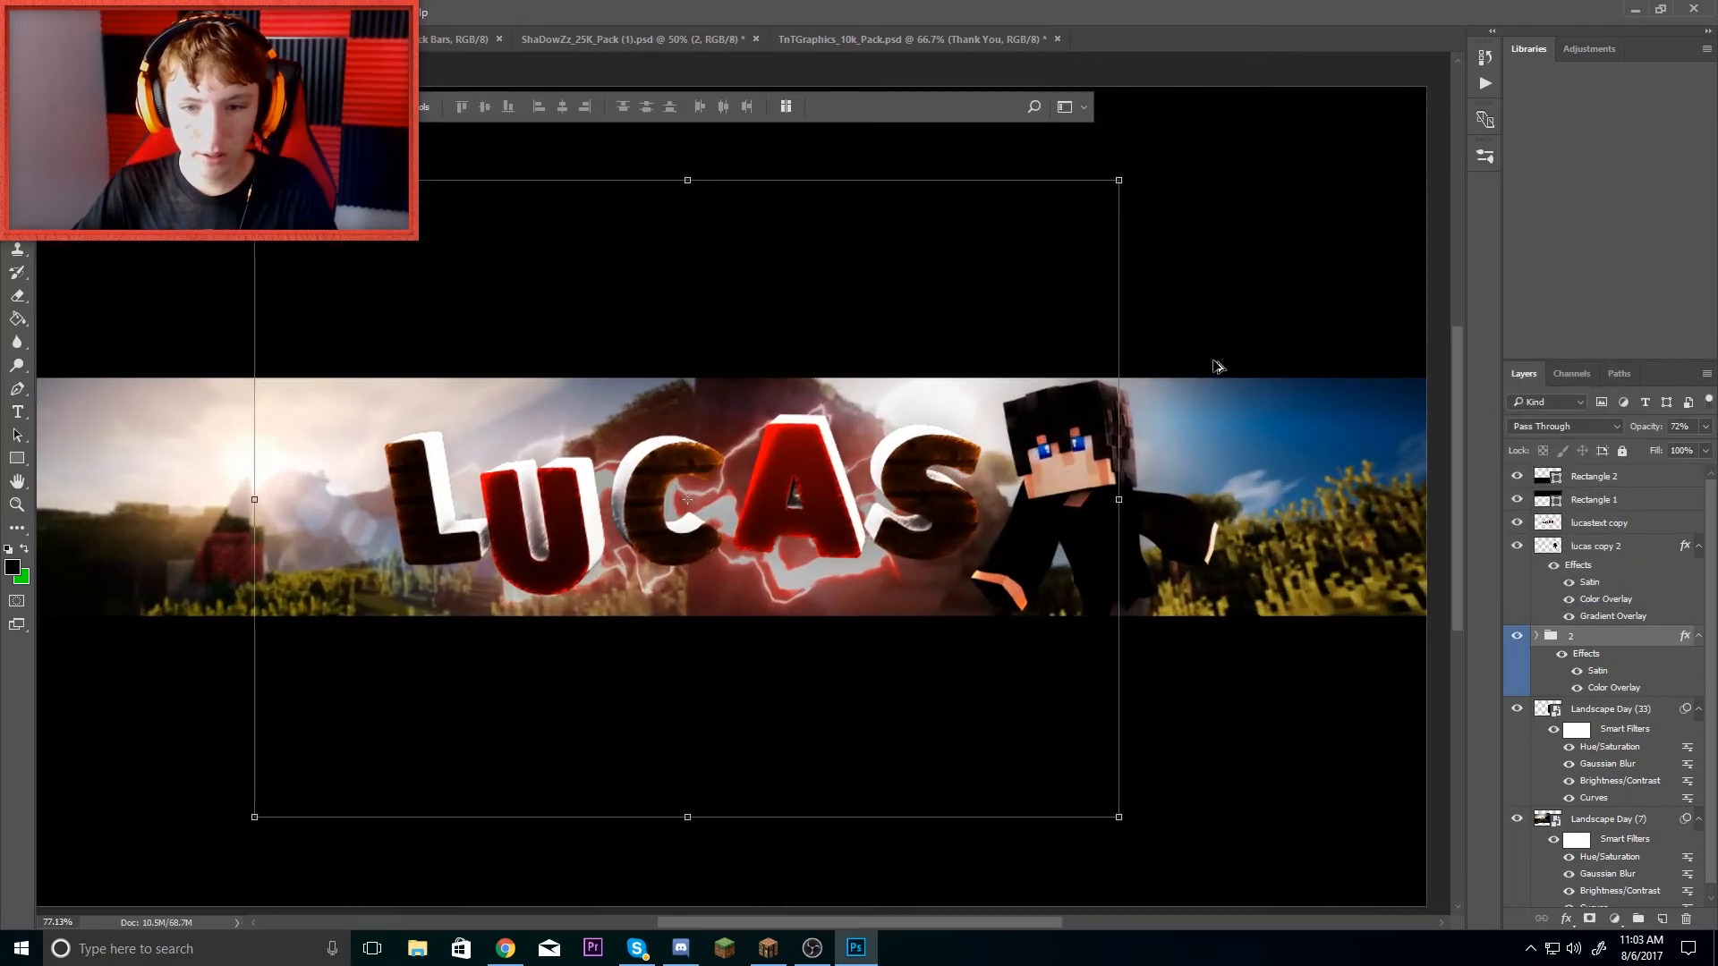
pyautogui.scroll(-3, 1218, 366)
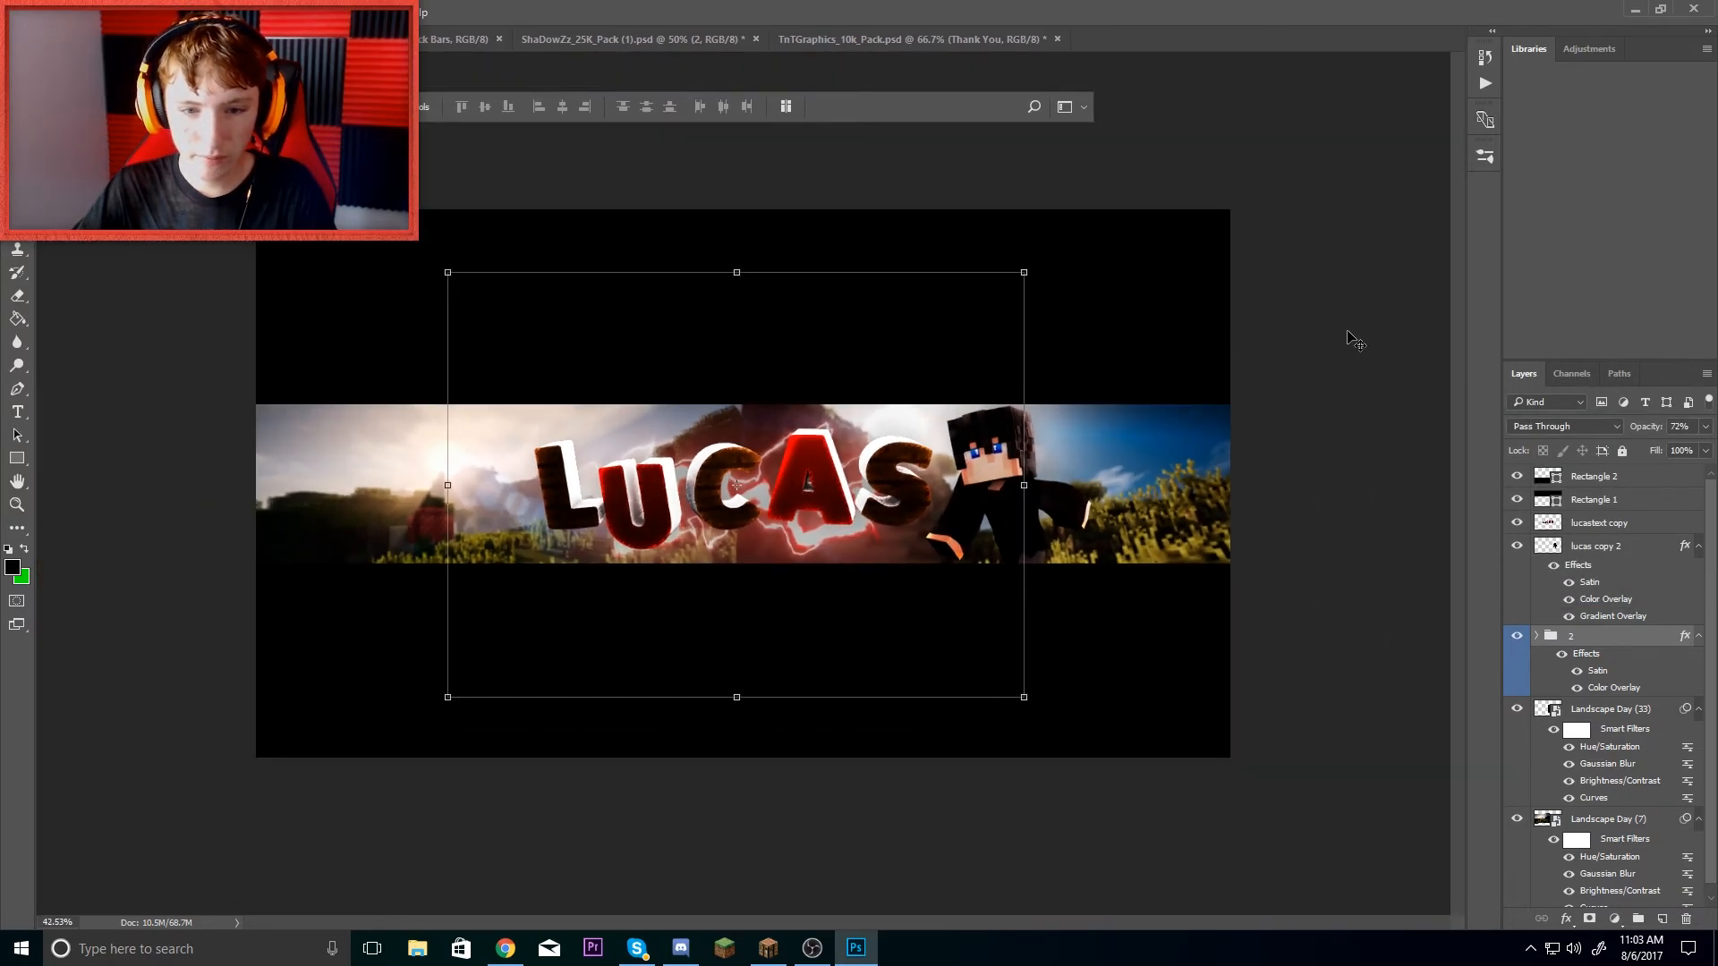
pyautogui.scroll(-1, 1611, 655)
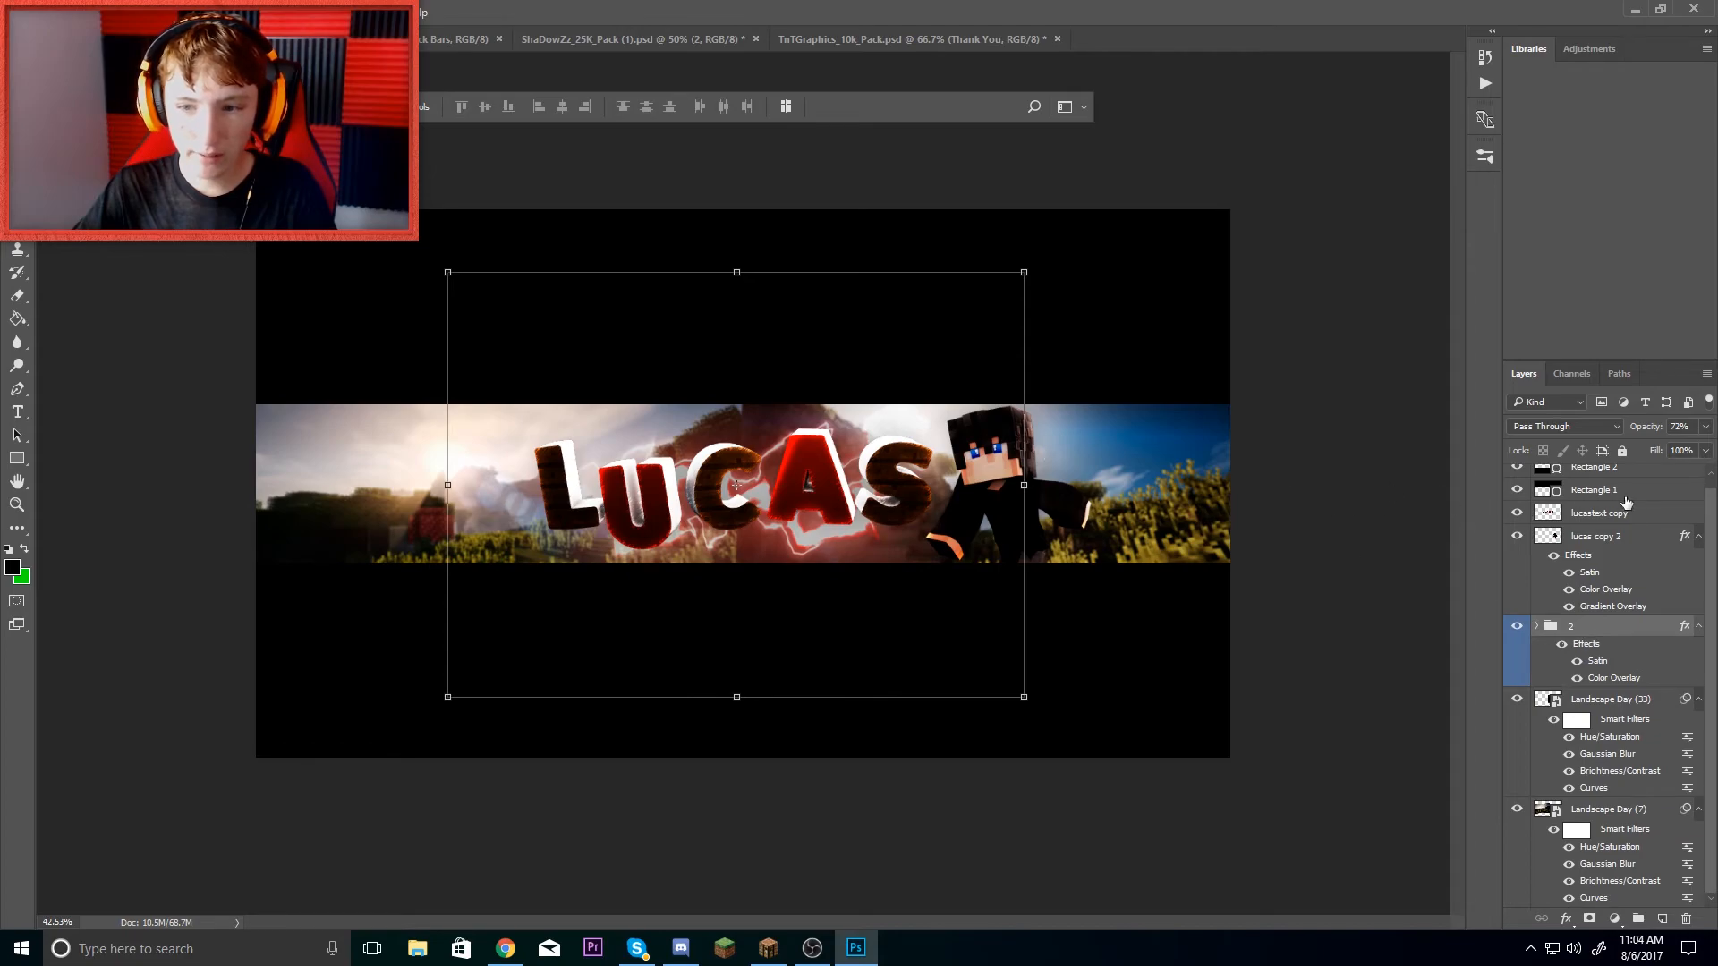
# - Switch to the ShaDowZz_25K_Pack document, hide its Effects group, and show and expand the Colour Corrections group
pyautogui.click(576, 39)
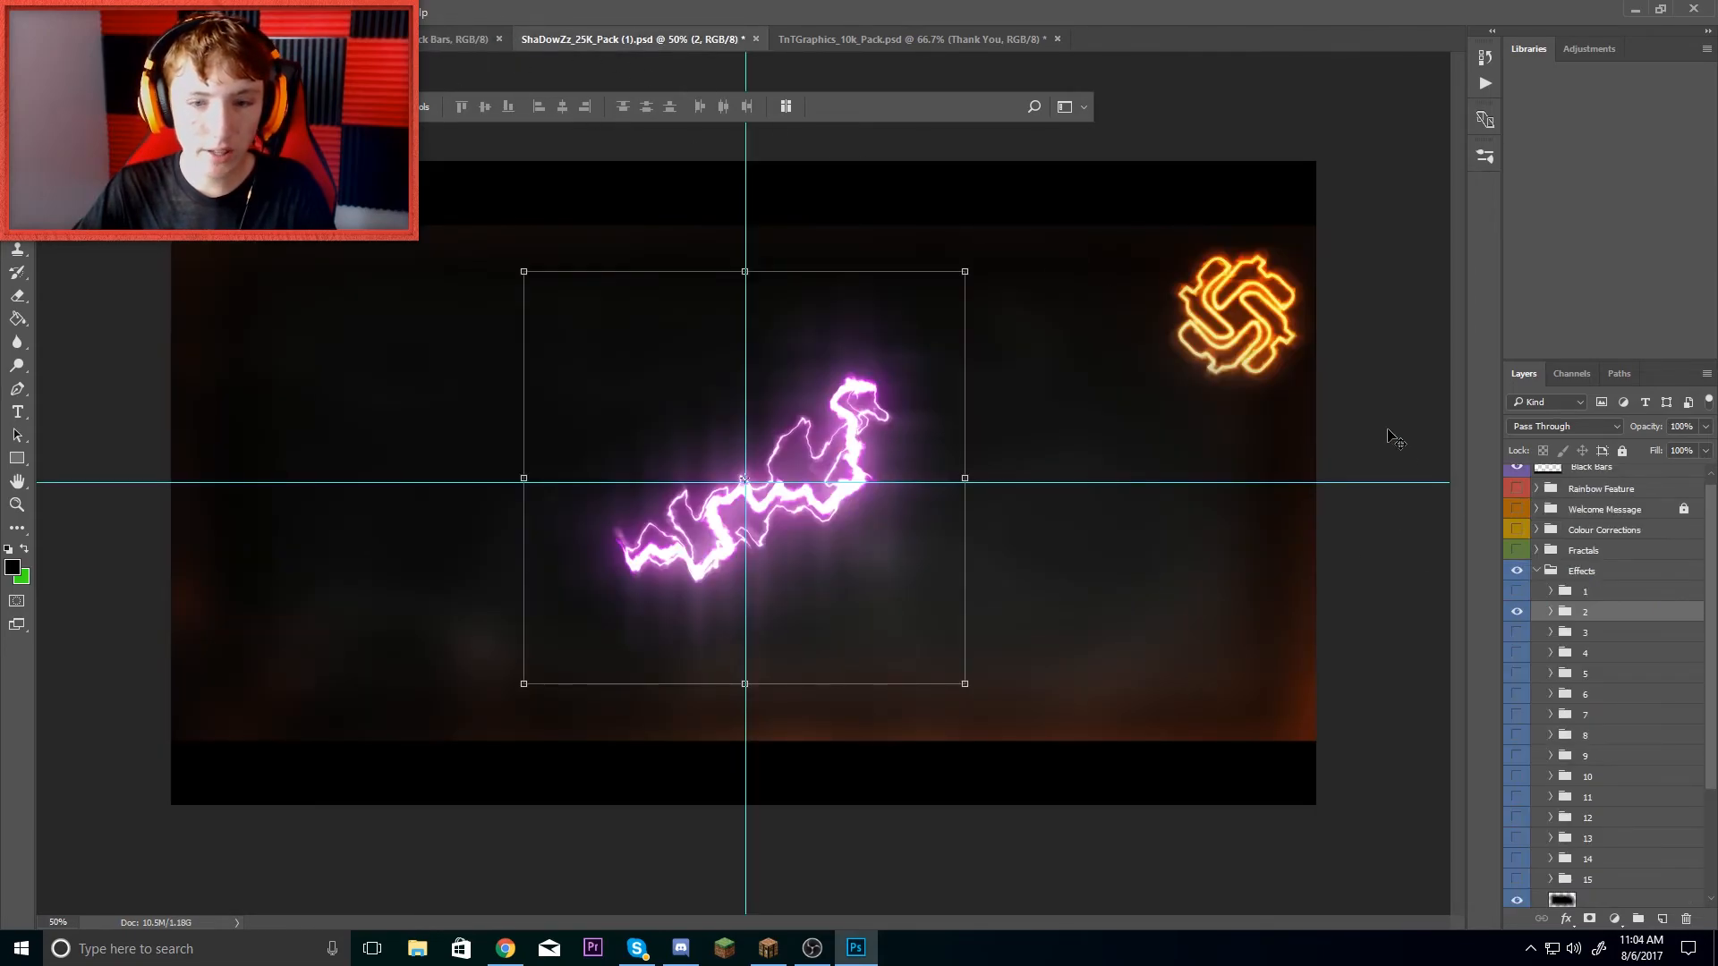
pyautogui.click(1517, 571)
pyautogui.click(1537, 571)
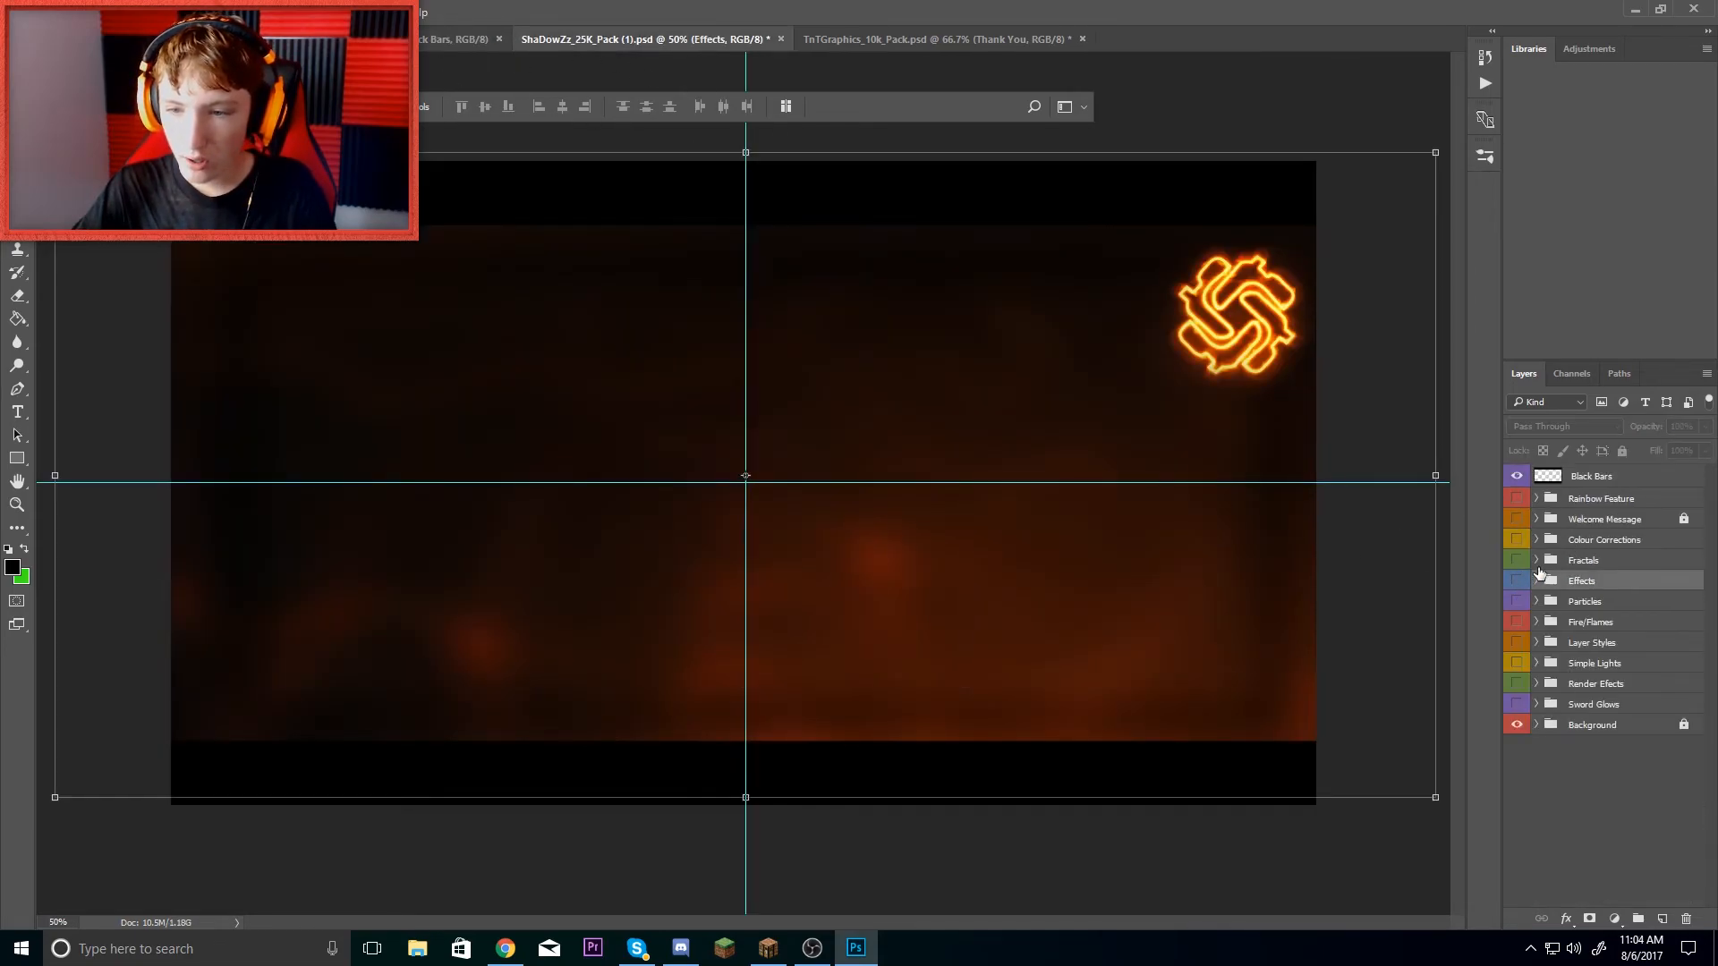
pyautogui.click(1519, 540)
pyautogui.click(1537, 539)
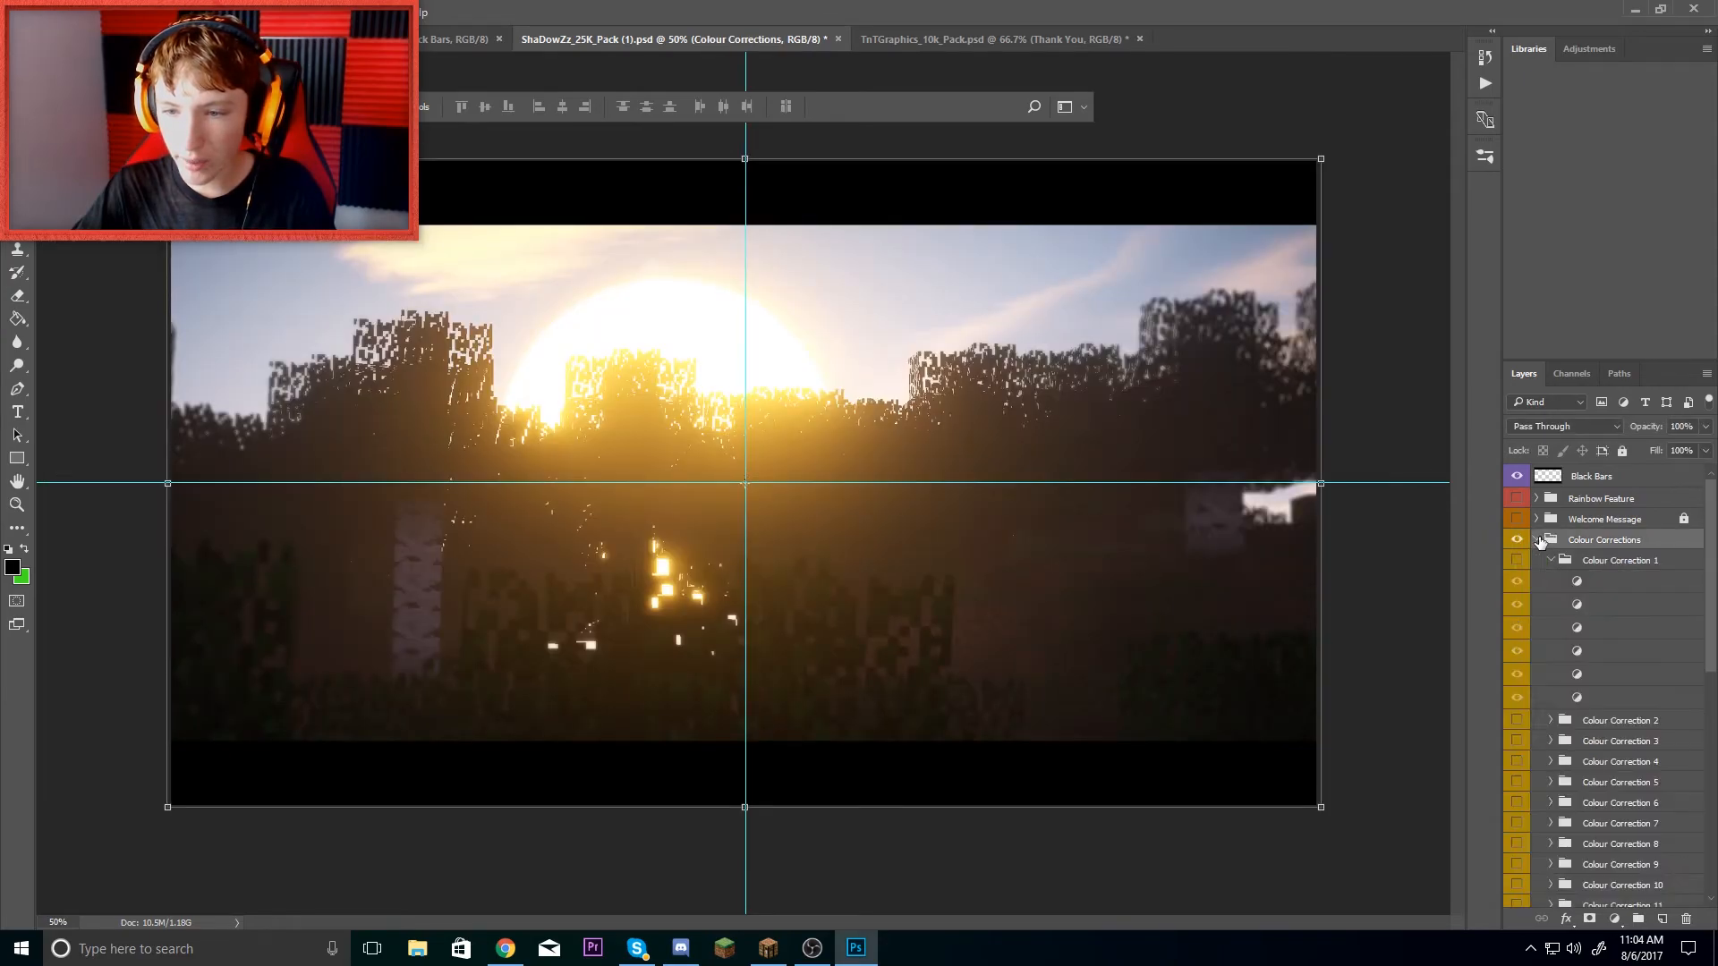
# - Preview Colour Correction 8 and 6, and copy Colour Correction 6 into the banner directly above lightning group 2
pyautogui.scroll(-3, 1534, 544)
pyautogui.scroll(-1, 1524, 602)
pyautogui.click(1519, 635)
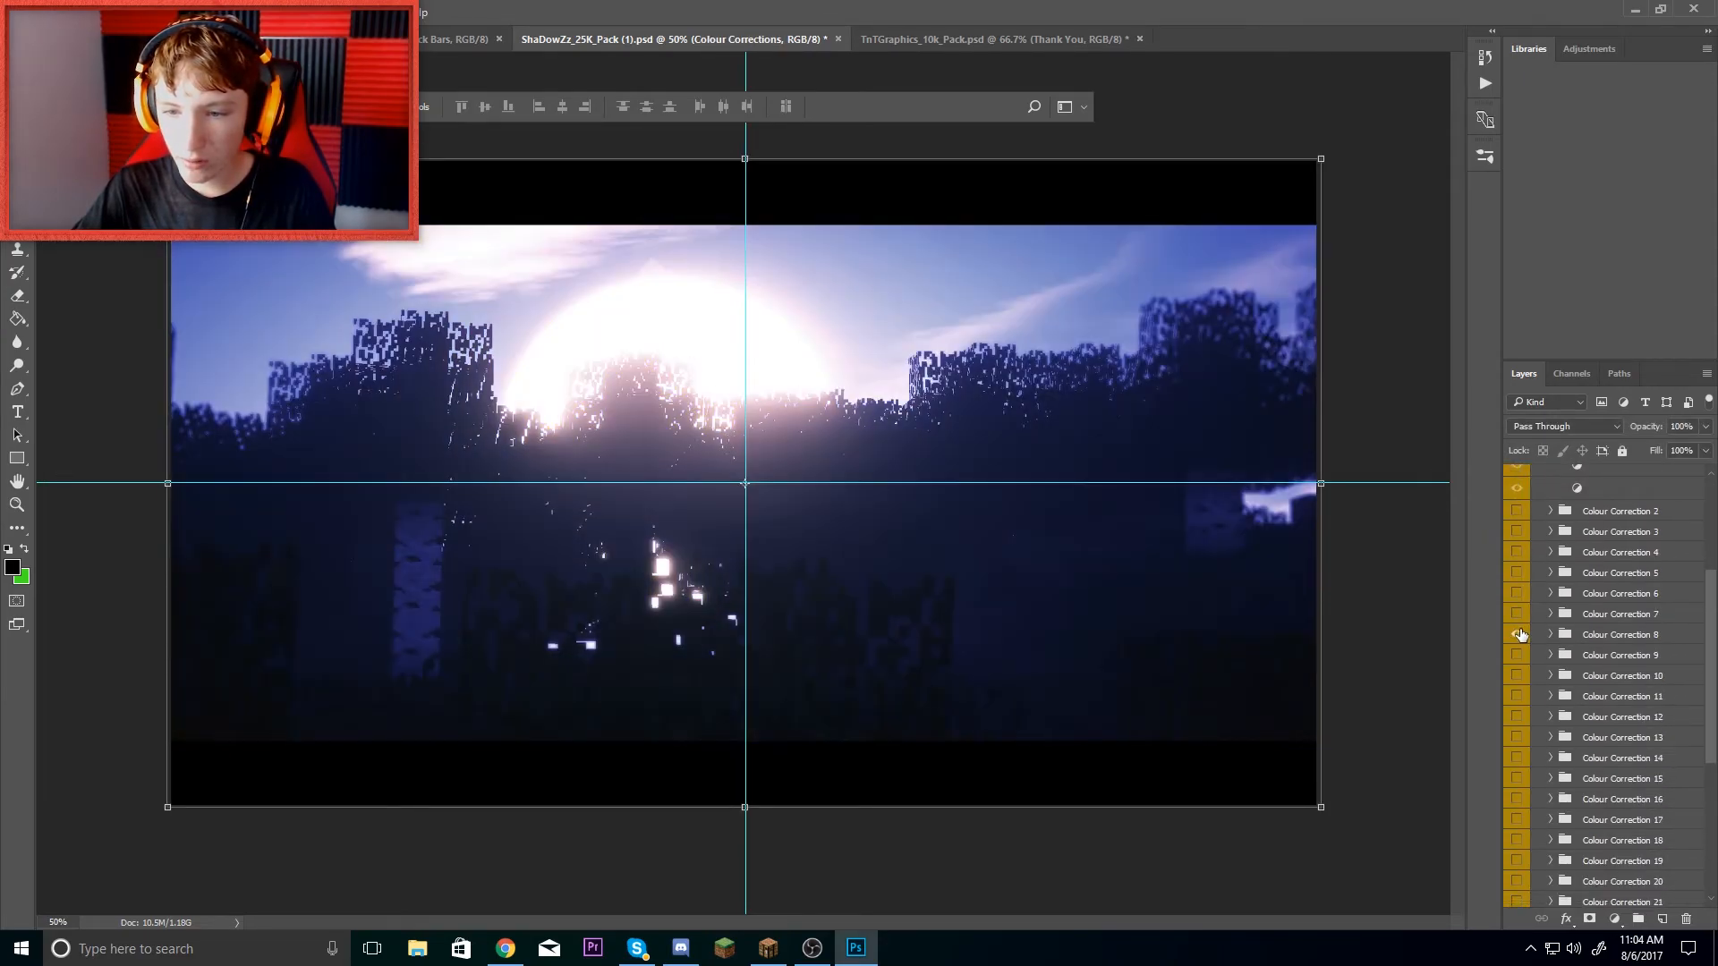
pyautogui.click(1519, 634)
pyautogui.click(1517, 593)
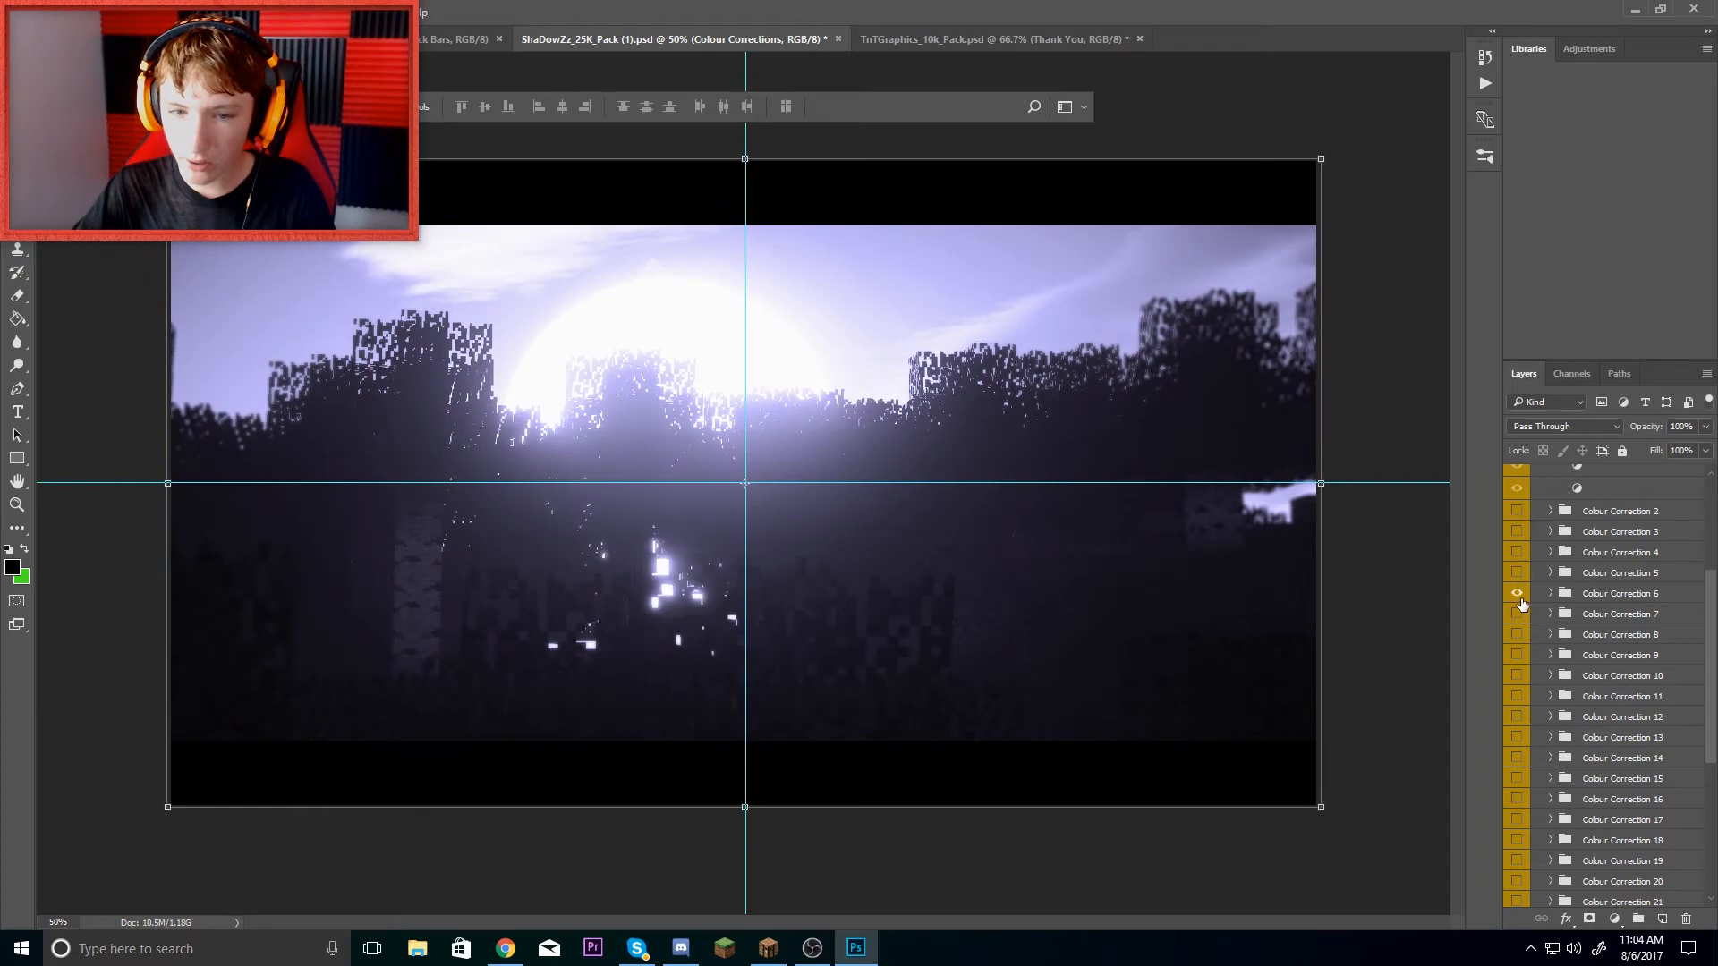
pyautogui.click(1576, 597)
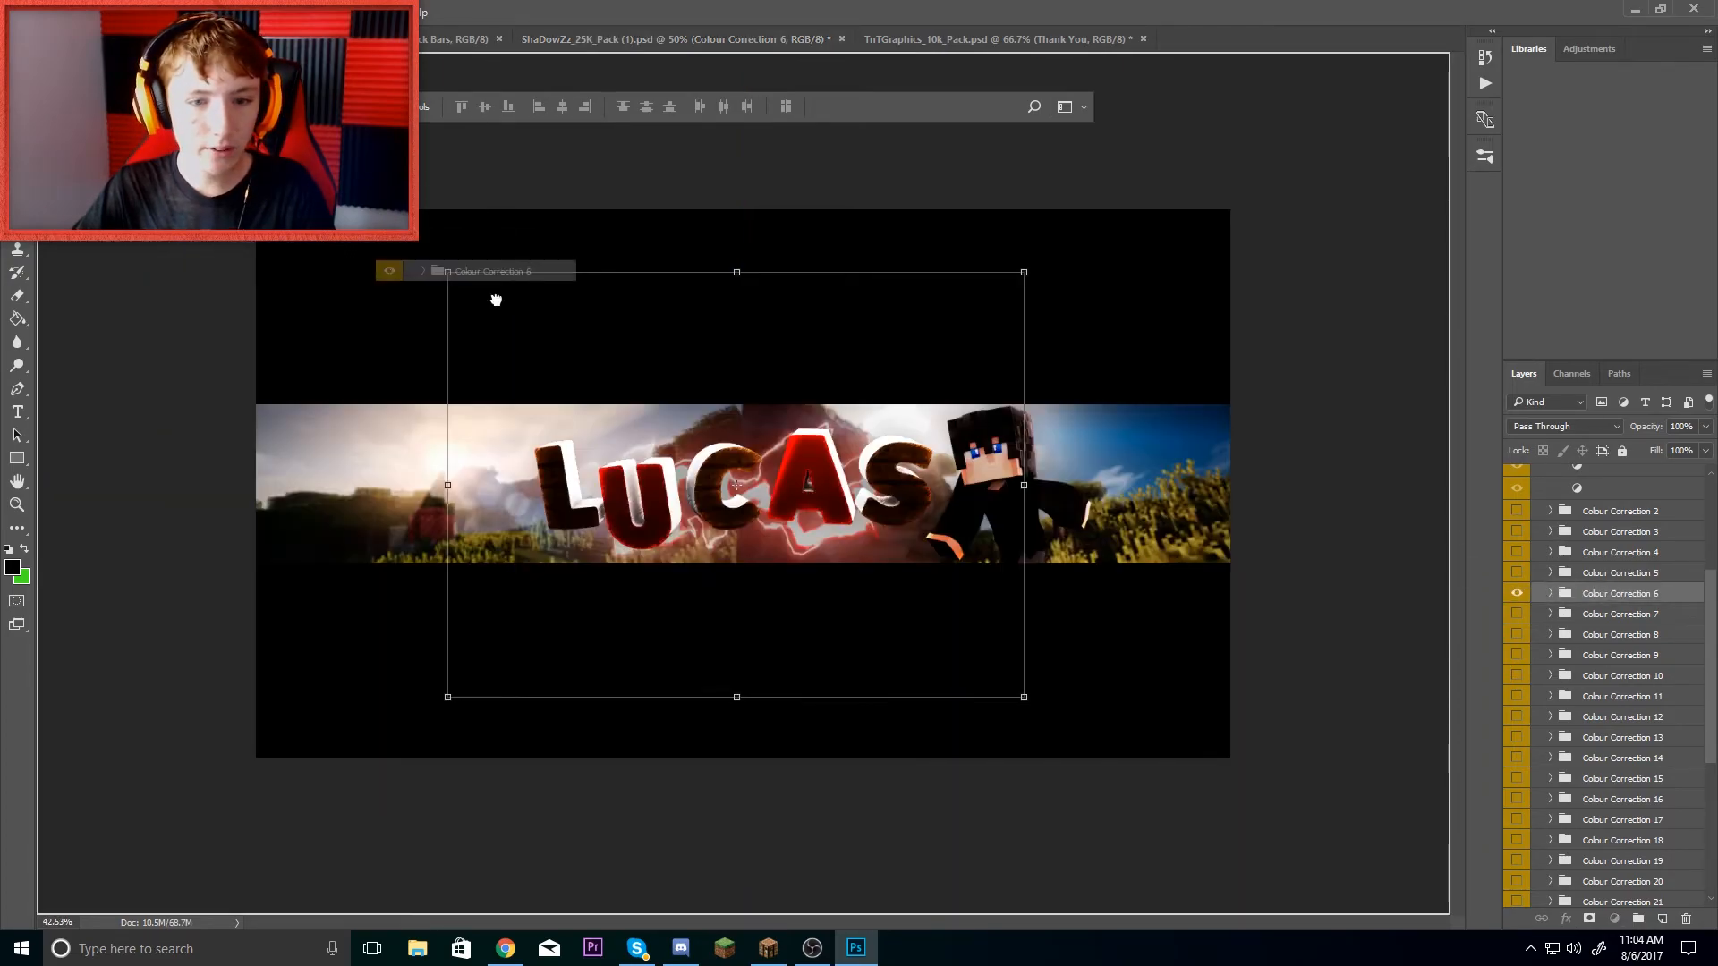
pyautogui.press('Return')
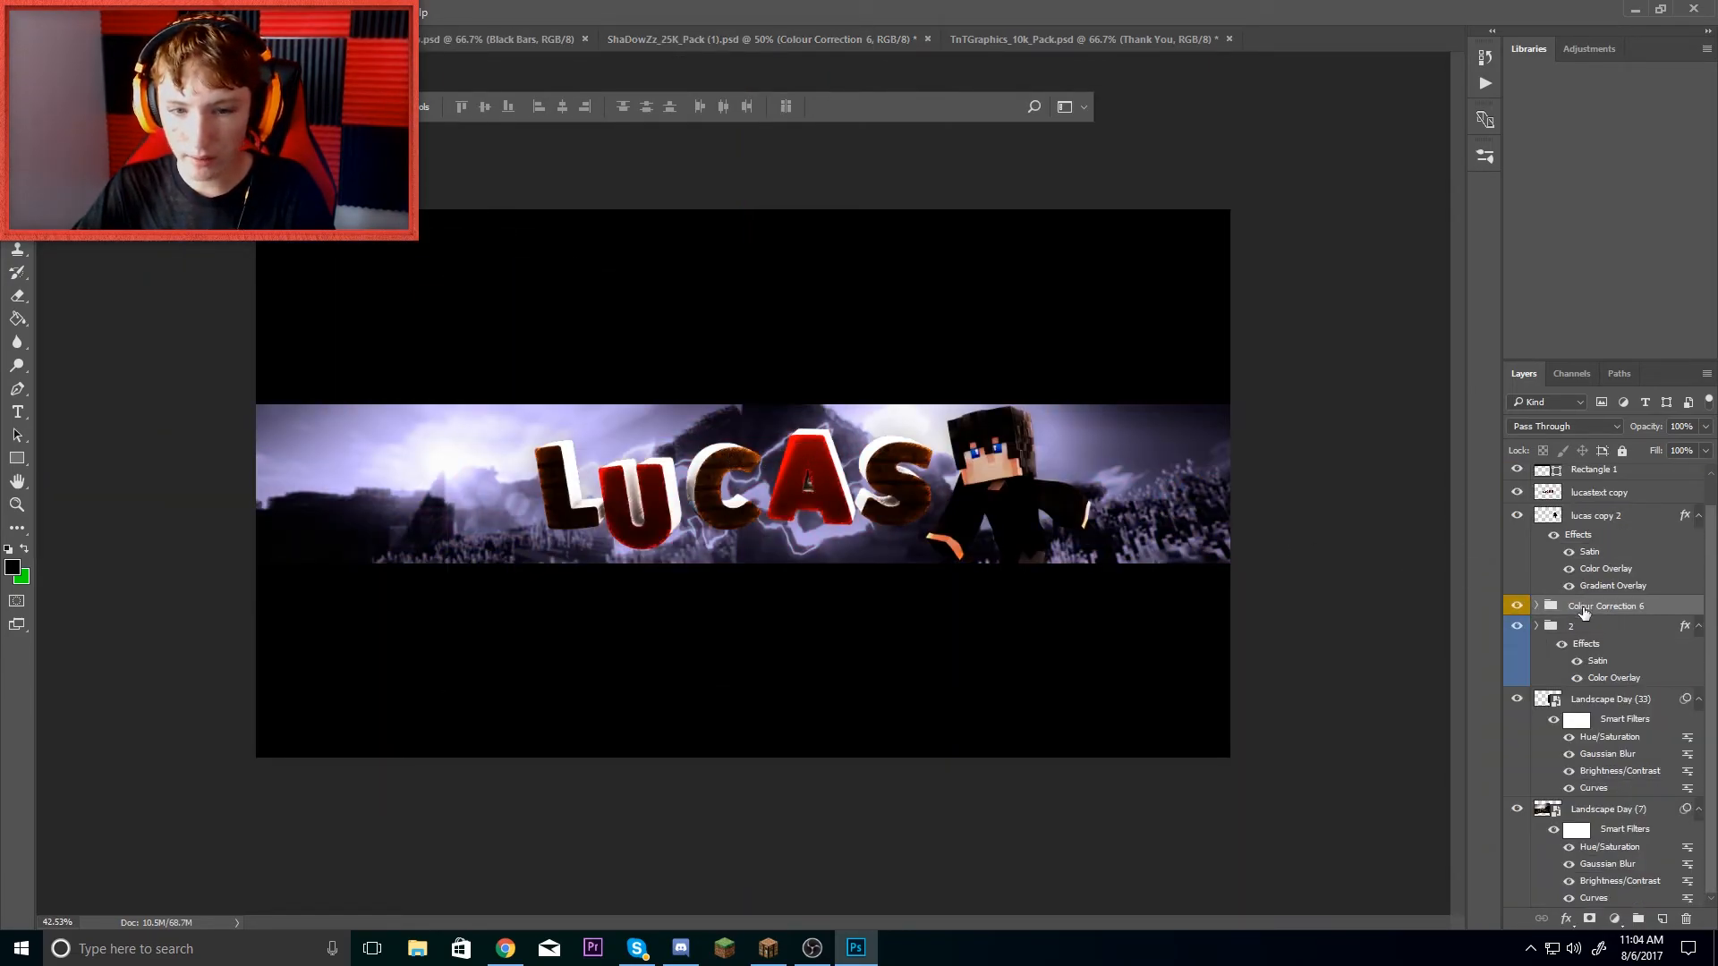
# - Lower the Colour Correction 6 group's opacity to 57%
pyautogui.doubleClick(1668, 607)
pyautogui.moveTo(1341, 265); pyautogui.dragTo(1313, 268)
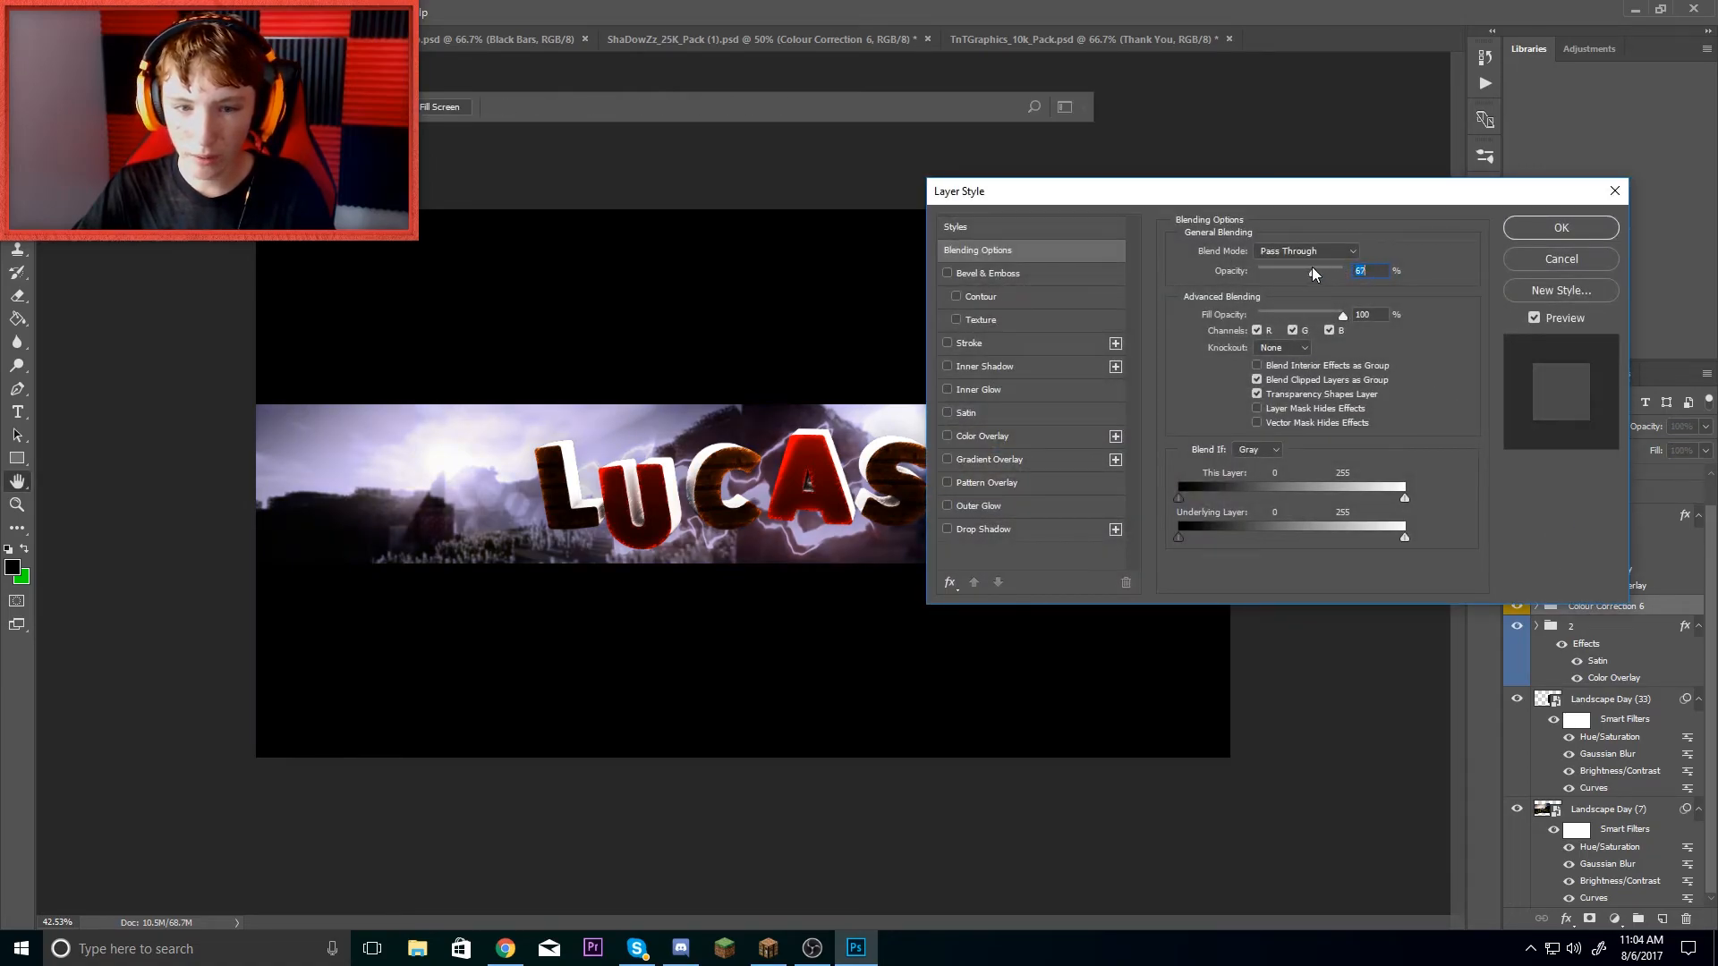
pyautogui.click(1548, 231)
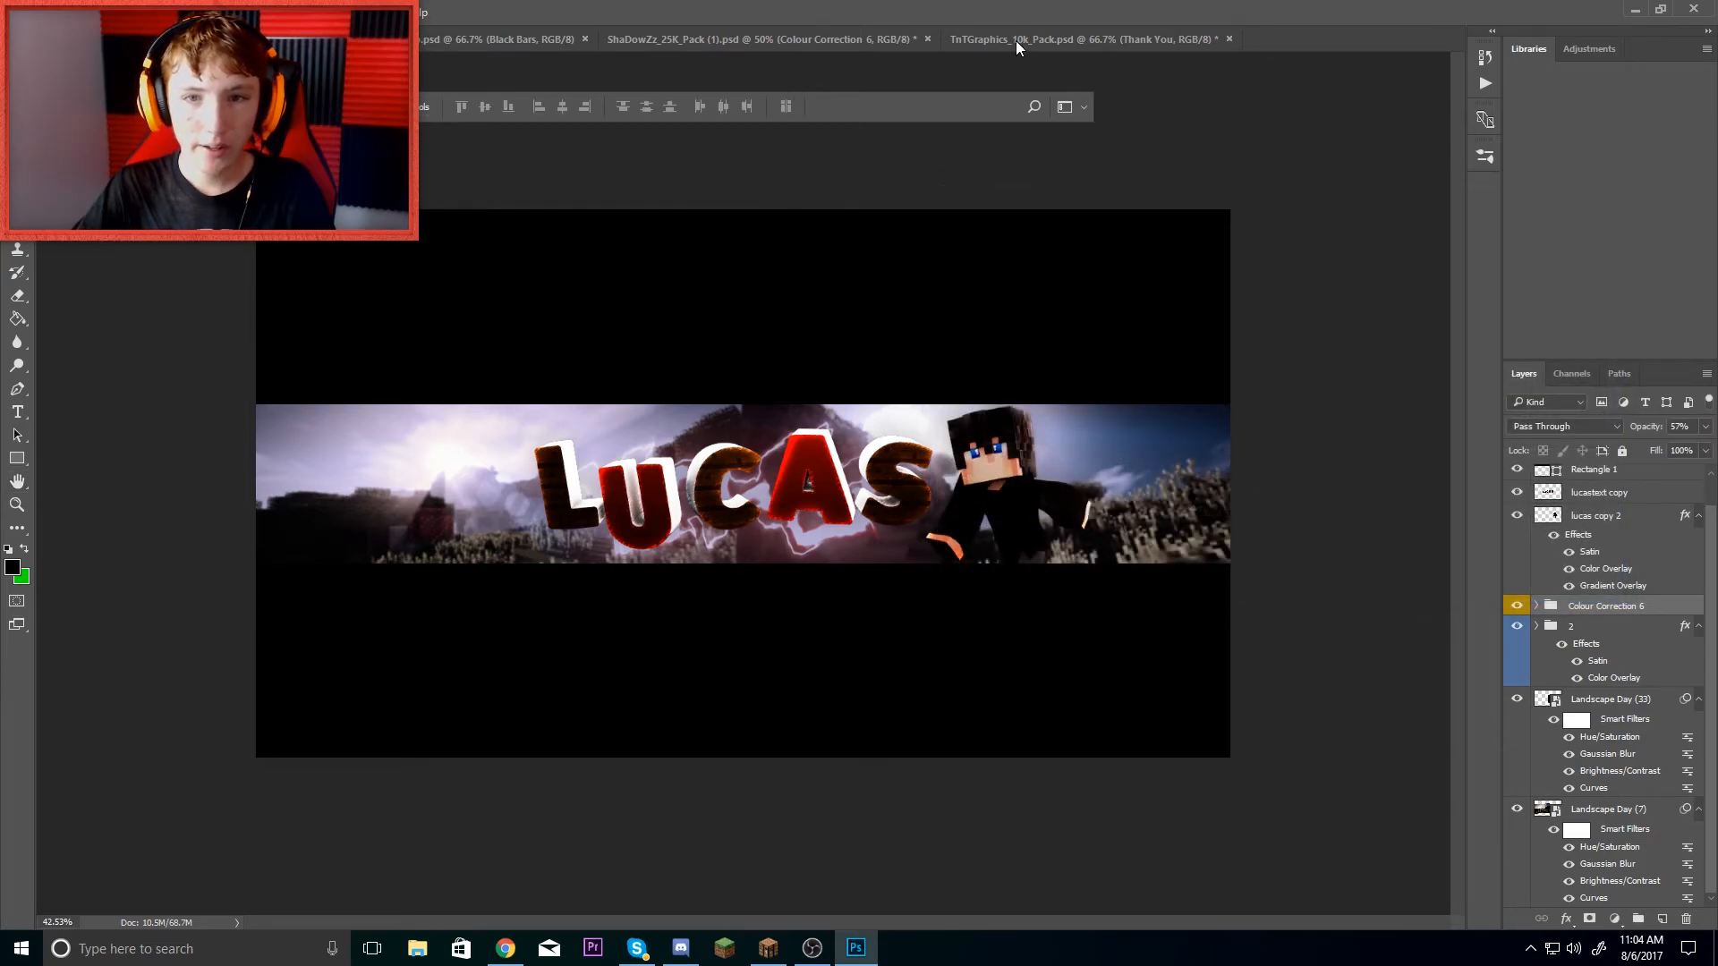
# - Copy the Warm CC group from the Render CC's pack document into the banner and place it directly above lucastext copy
pyautogui.click(491, 29)
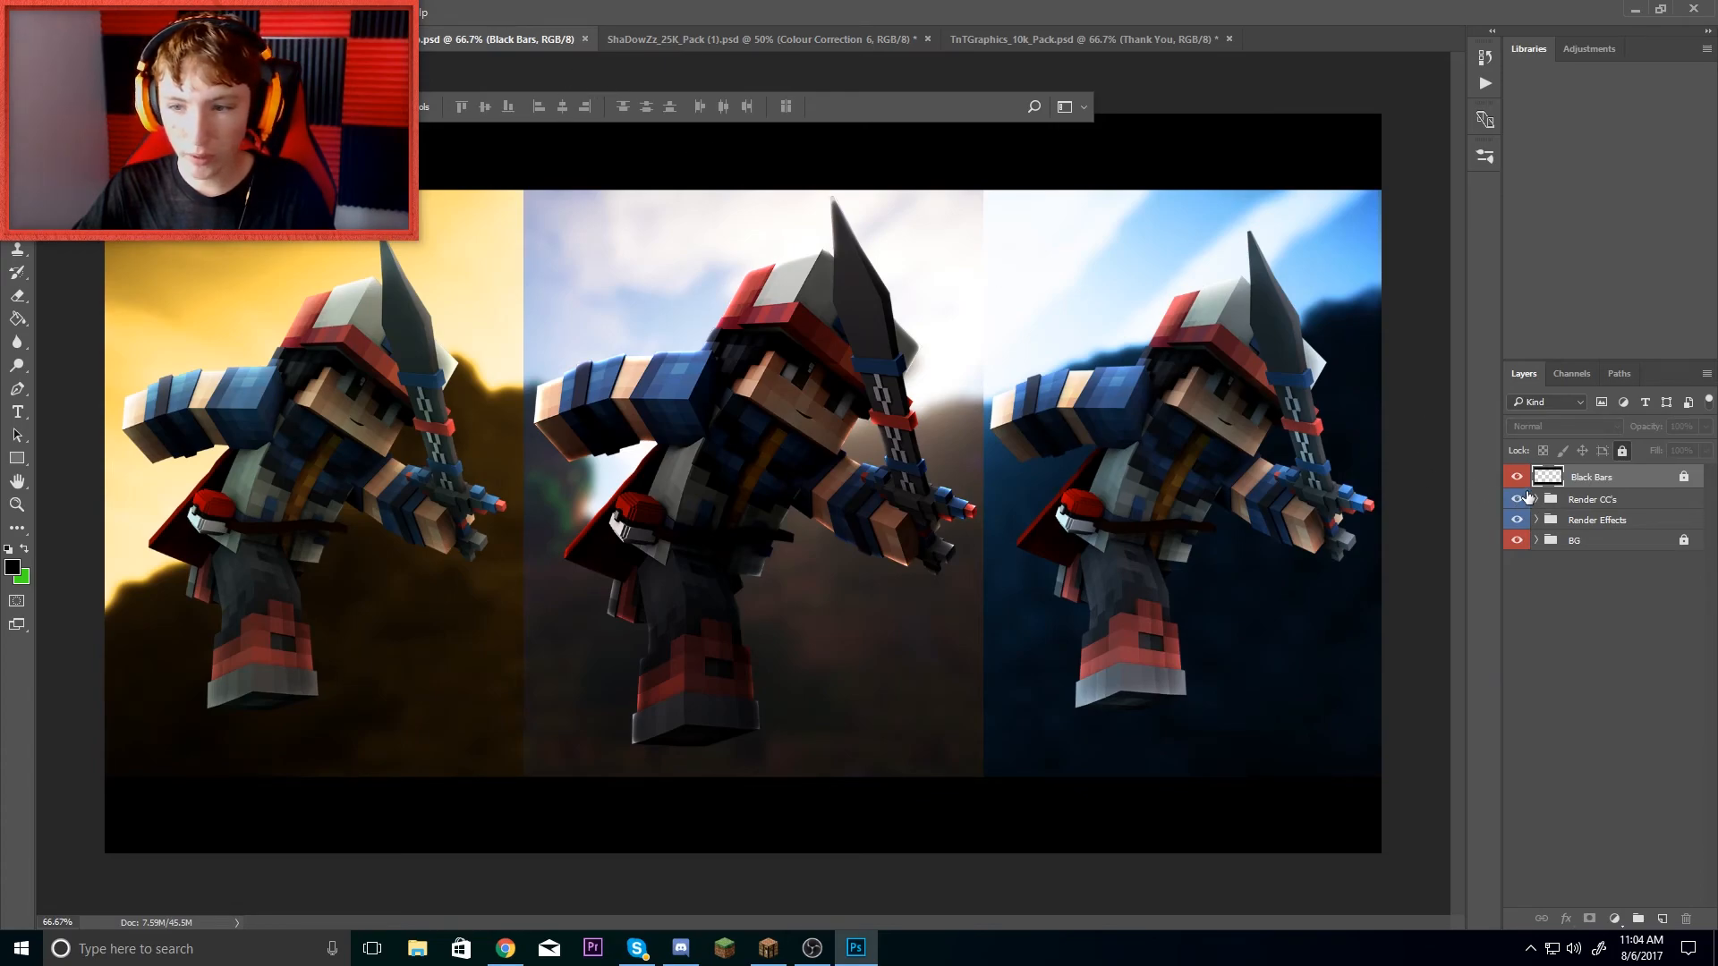
pyautogui.click(1536, 499)
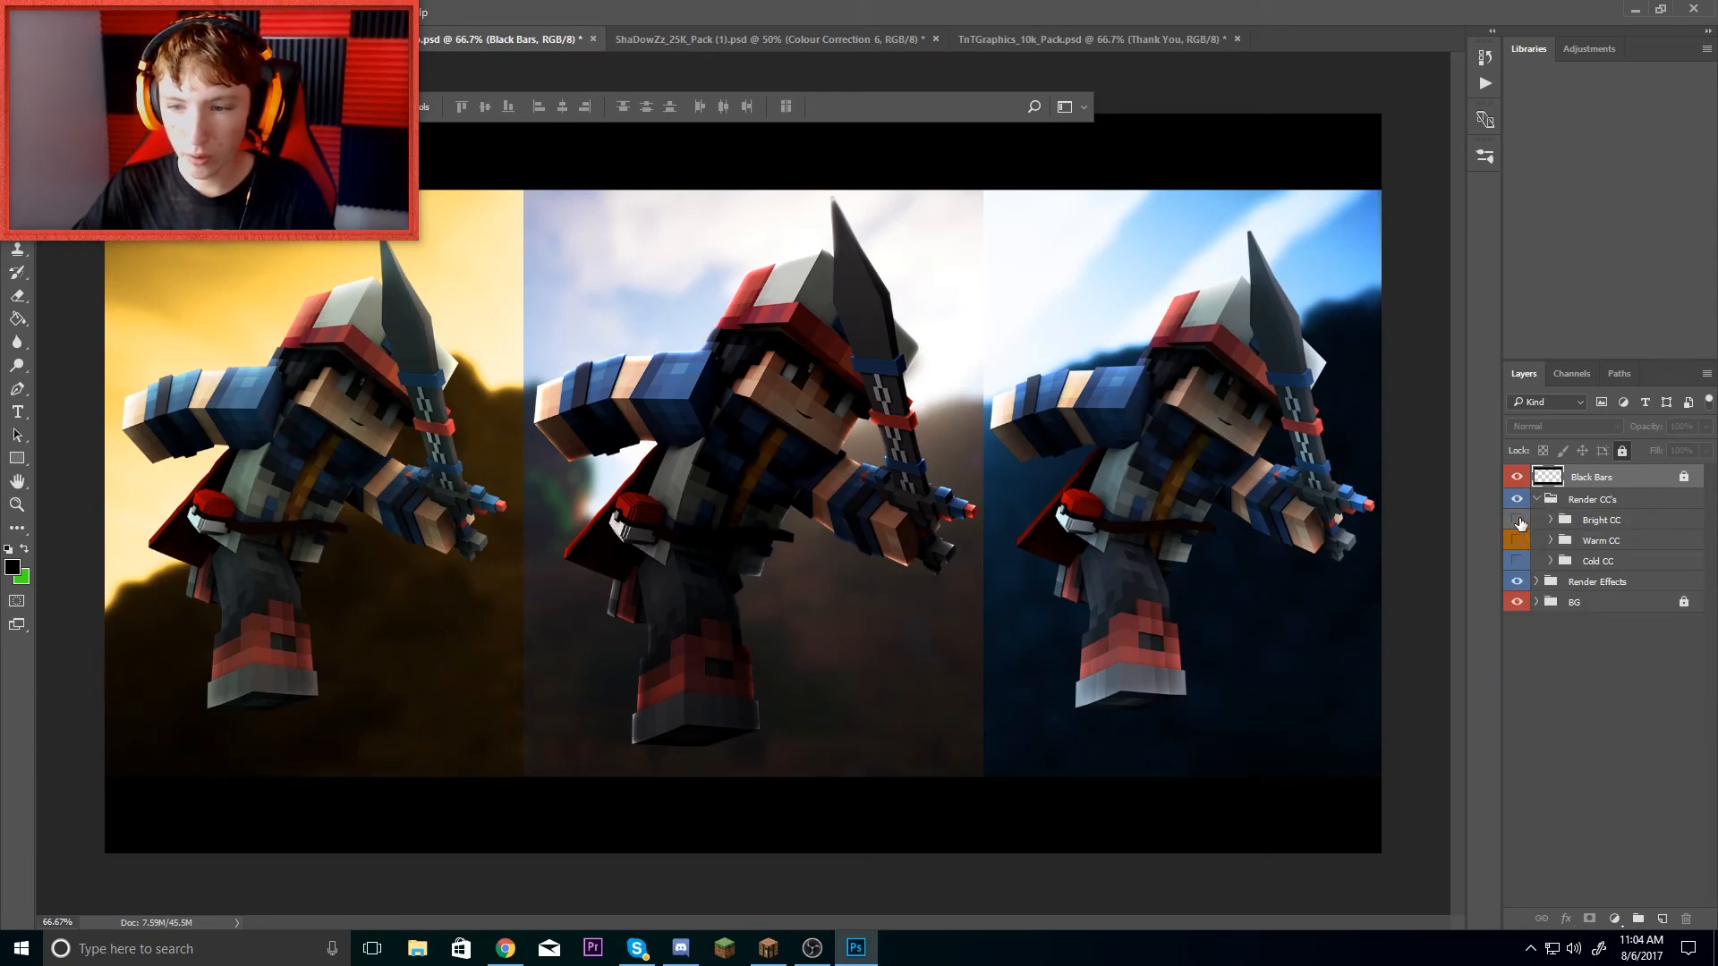
pyautogui.moveTo(1609, 542); pyautogui.dragTo(716, 447)
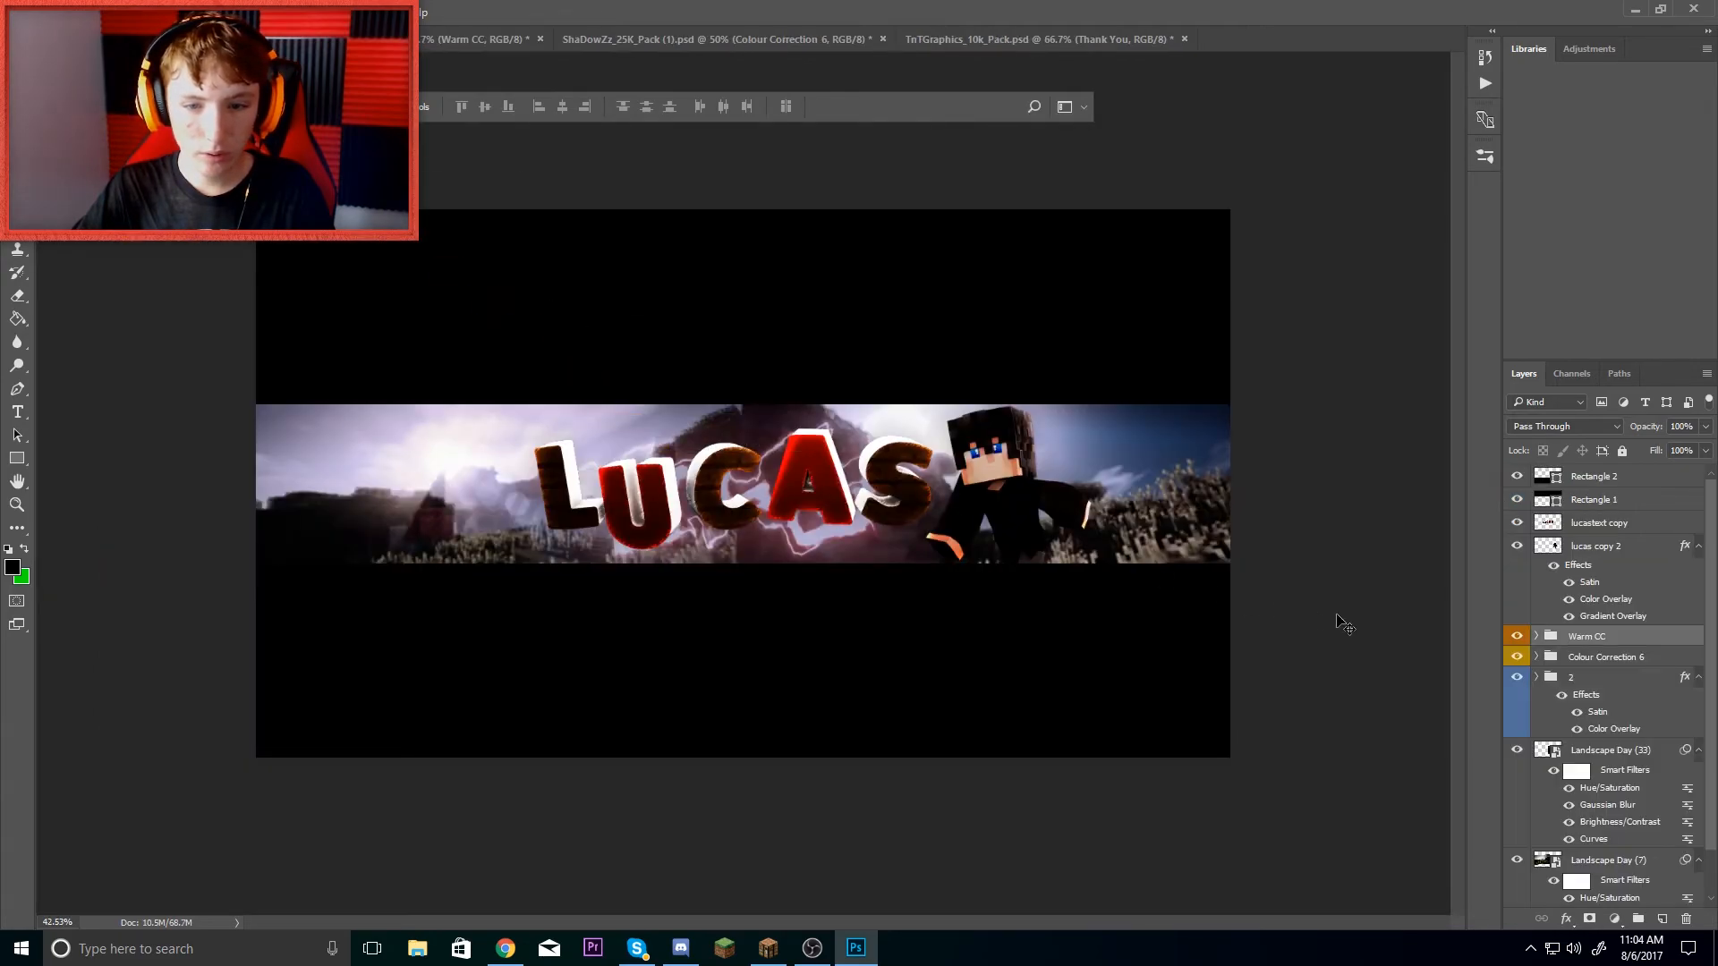
pyautogui.moveTo(1620, 638); pyautogui.dragTo(1631, 522)
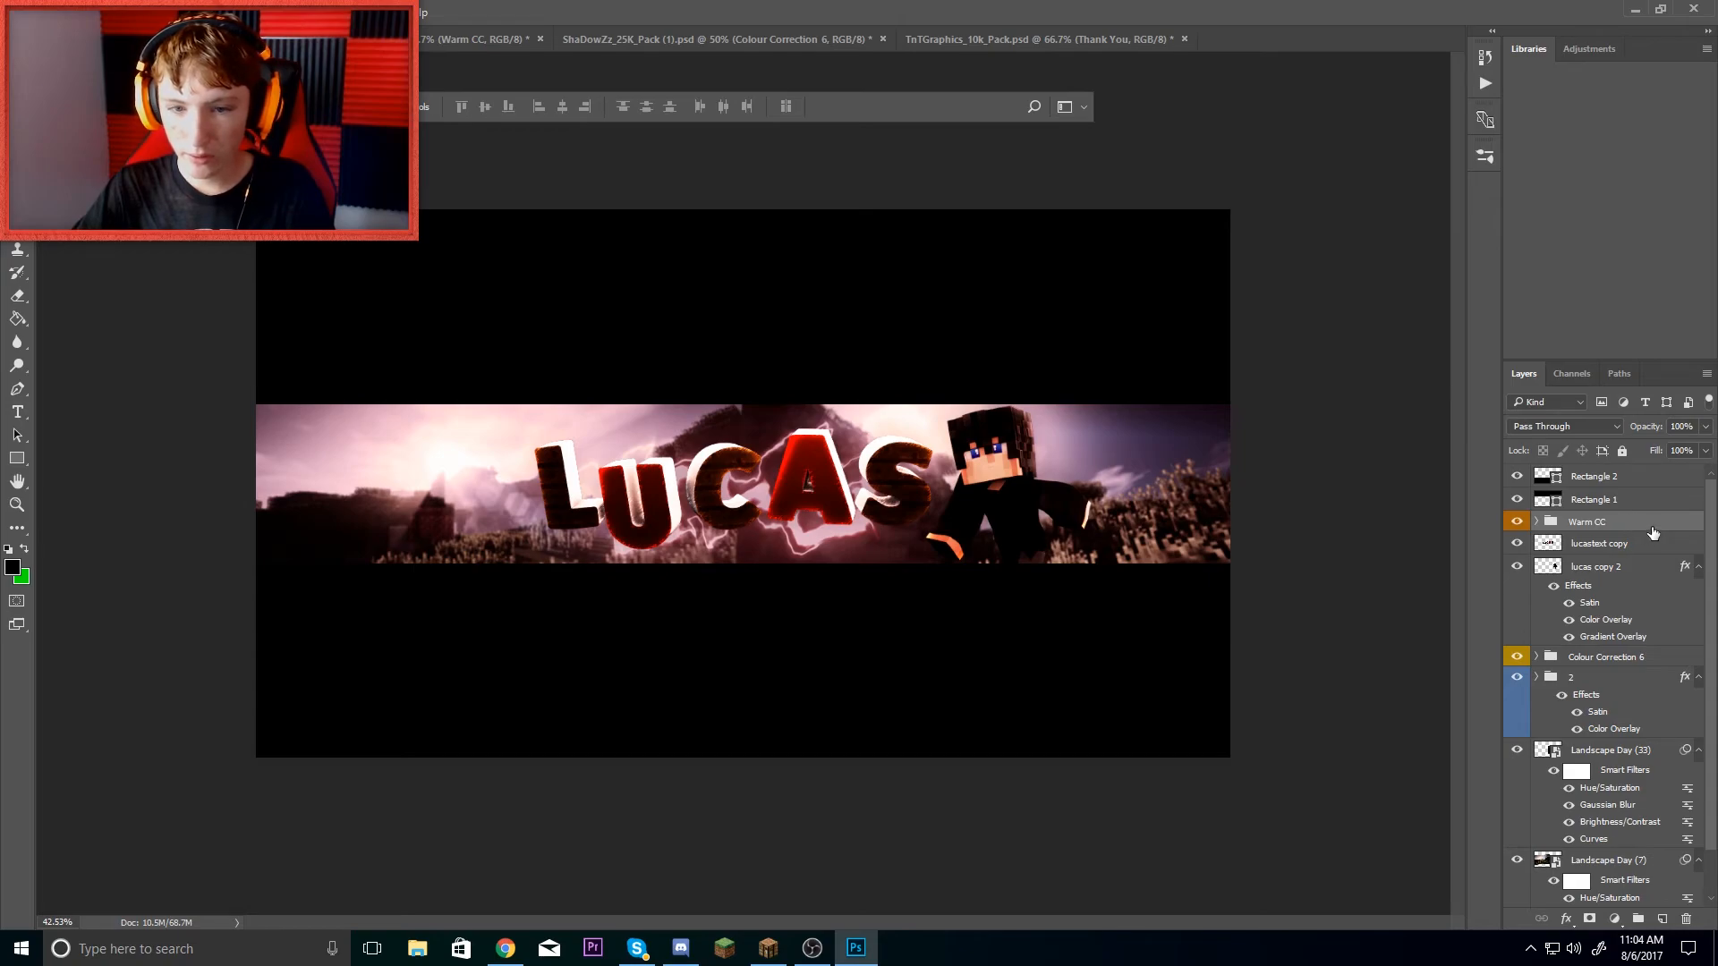
# - Lower the Warm CC group's opacity to 50%
pyautogui.doubleClick(1653, 532)
pyautogui.moveTo(1338, 272); pyautogui.dragTo(1310, 270)
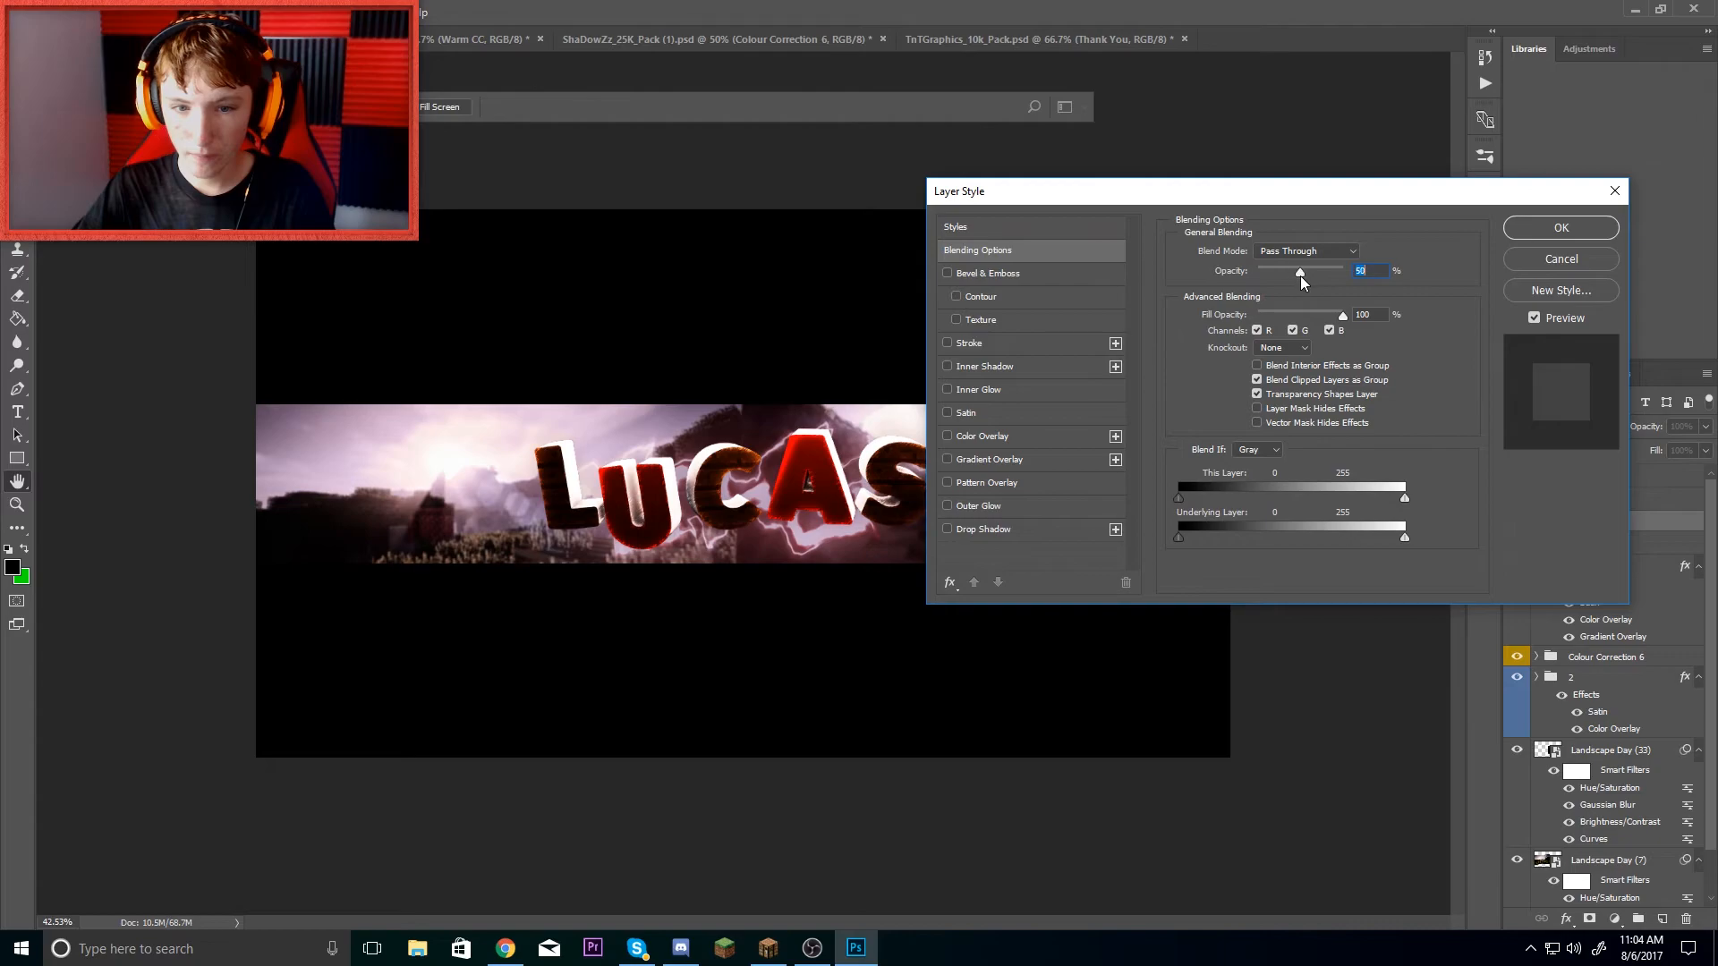
pyautogui.click(1546, 228)
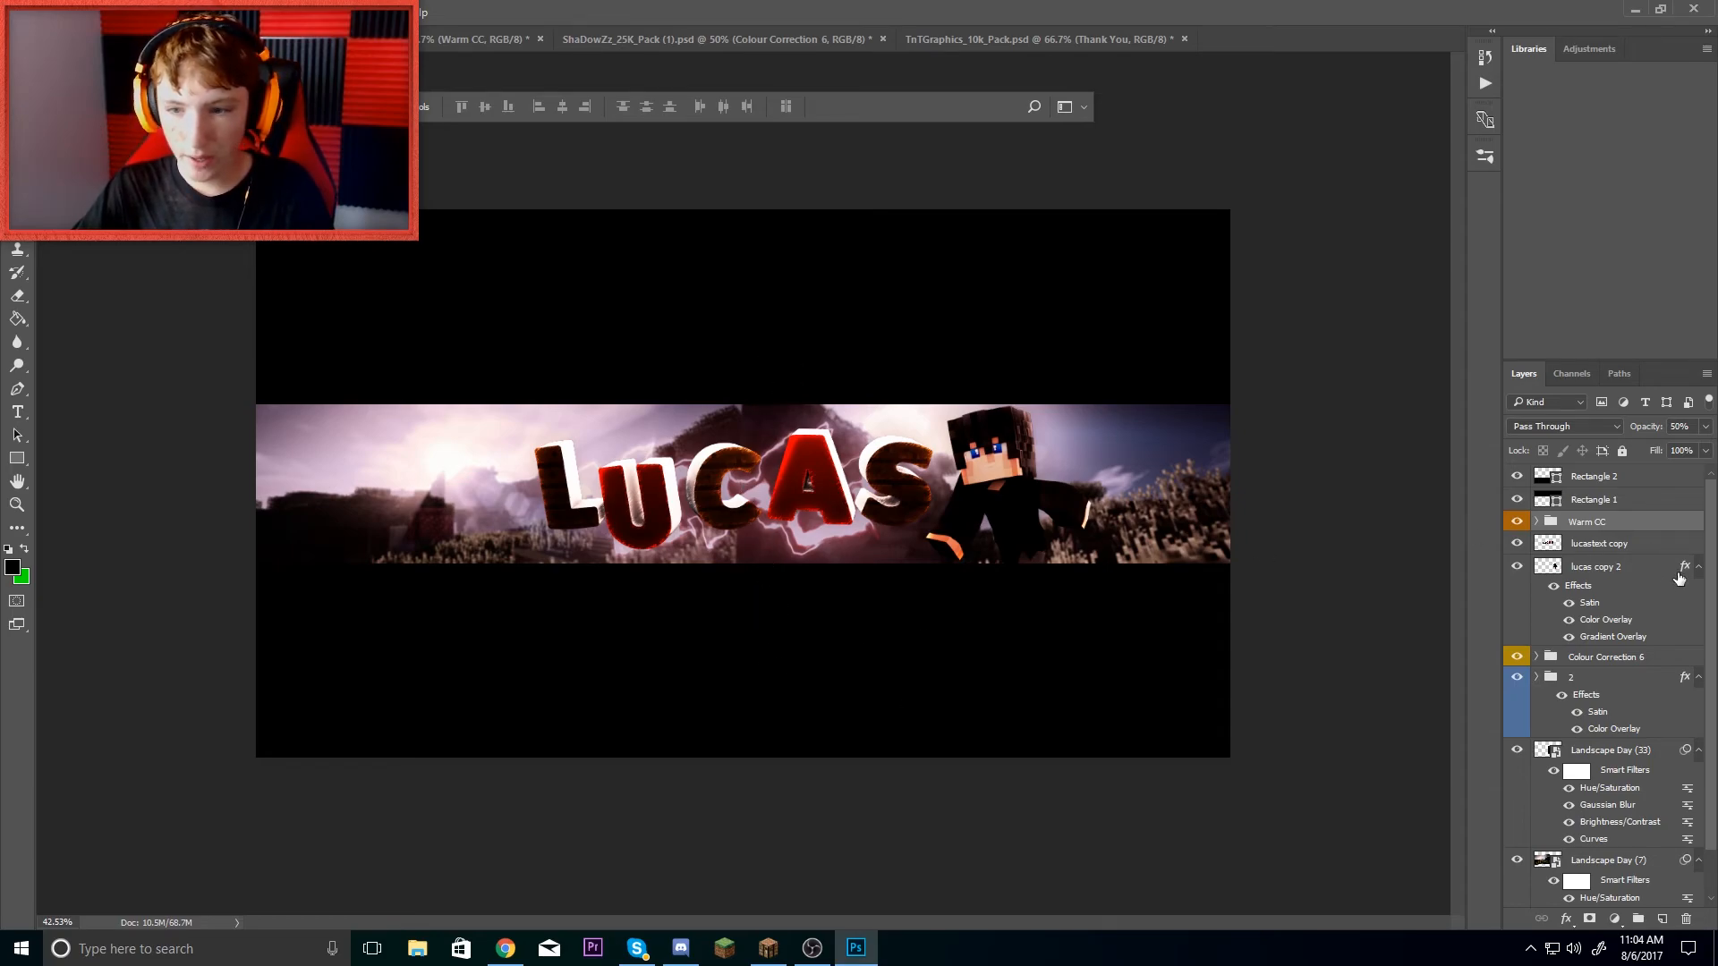
pyautogui.scroll(-2, 1624, 578)
pyautogui.click(1593, 808)
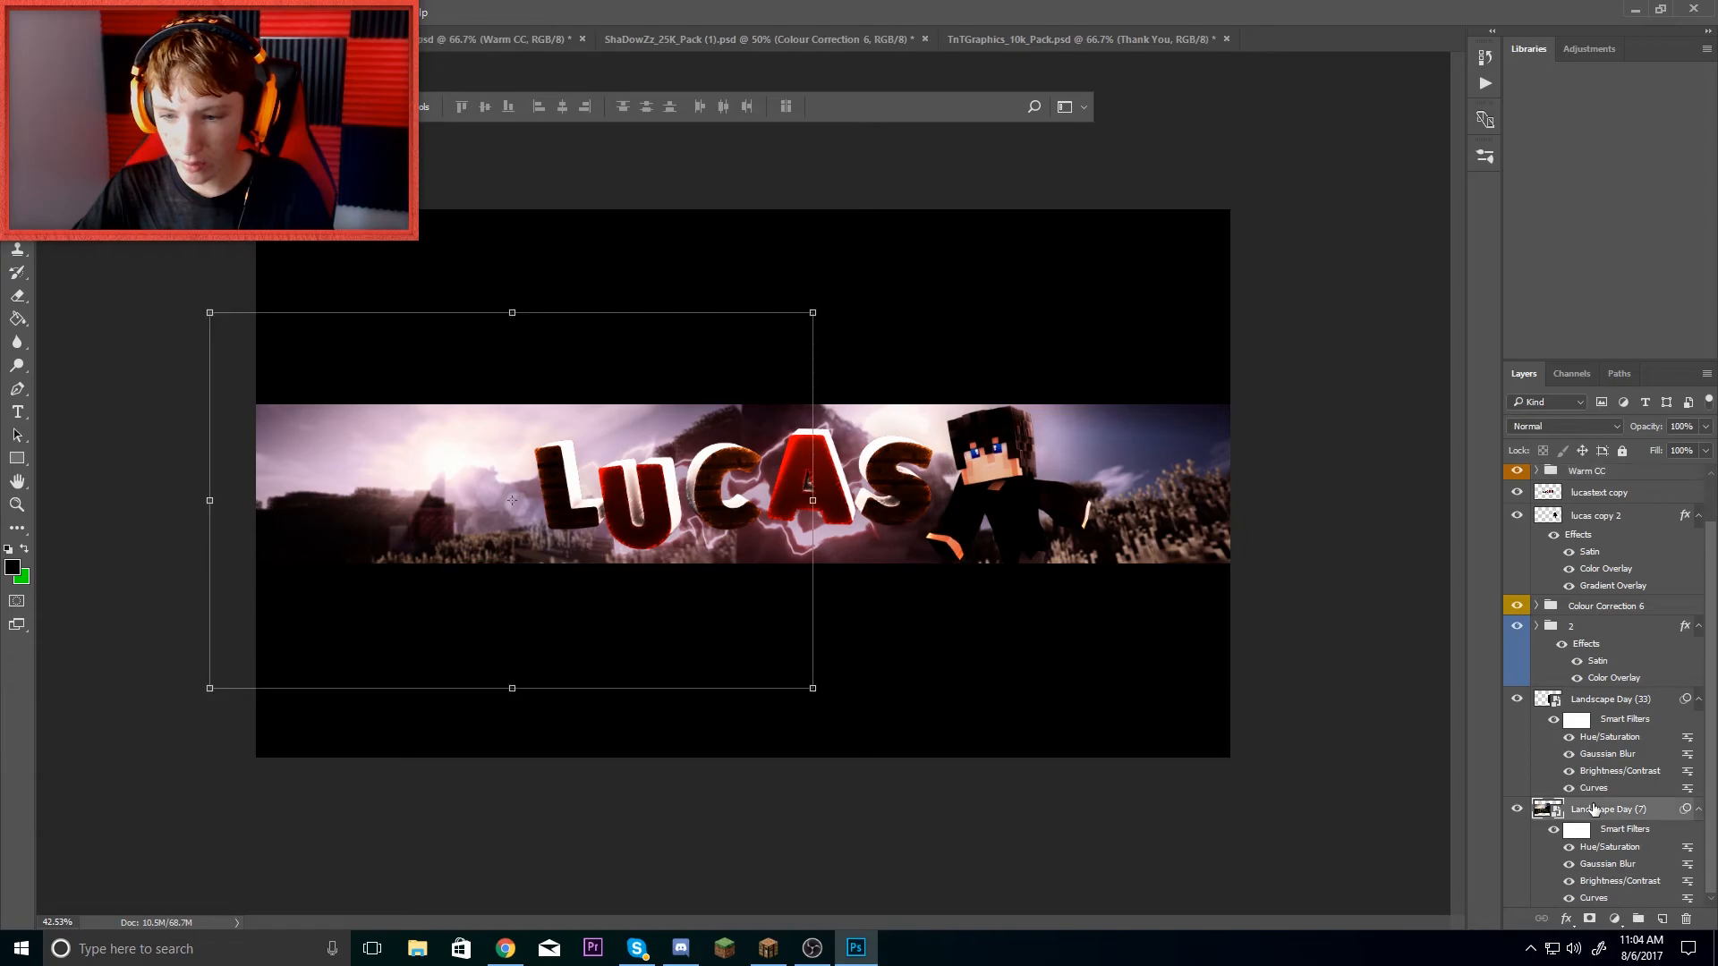
pyautogui.rightClick(1593, 807)
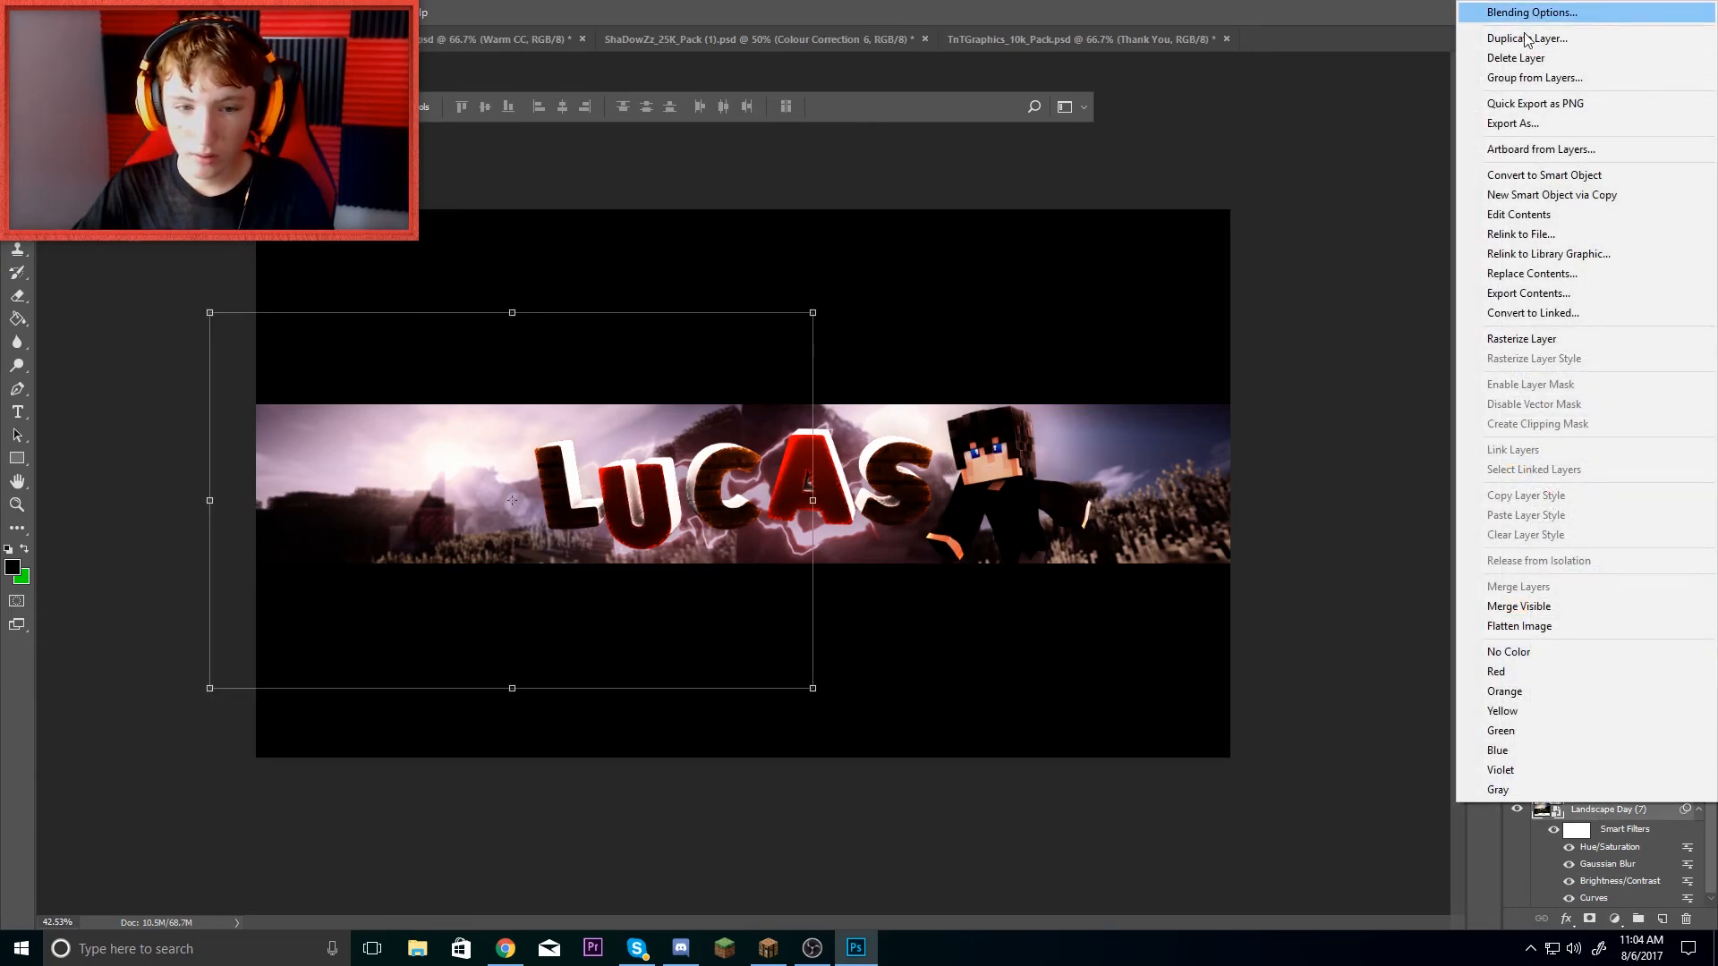
pyautogui.click(1387, 323)
# - Apply a Motion Blur to Landscape Day (33) with a 31° angle and 50-pixel distance
pyautogui.click(1595, 700)
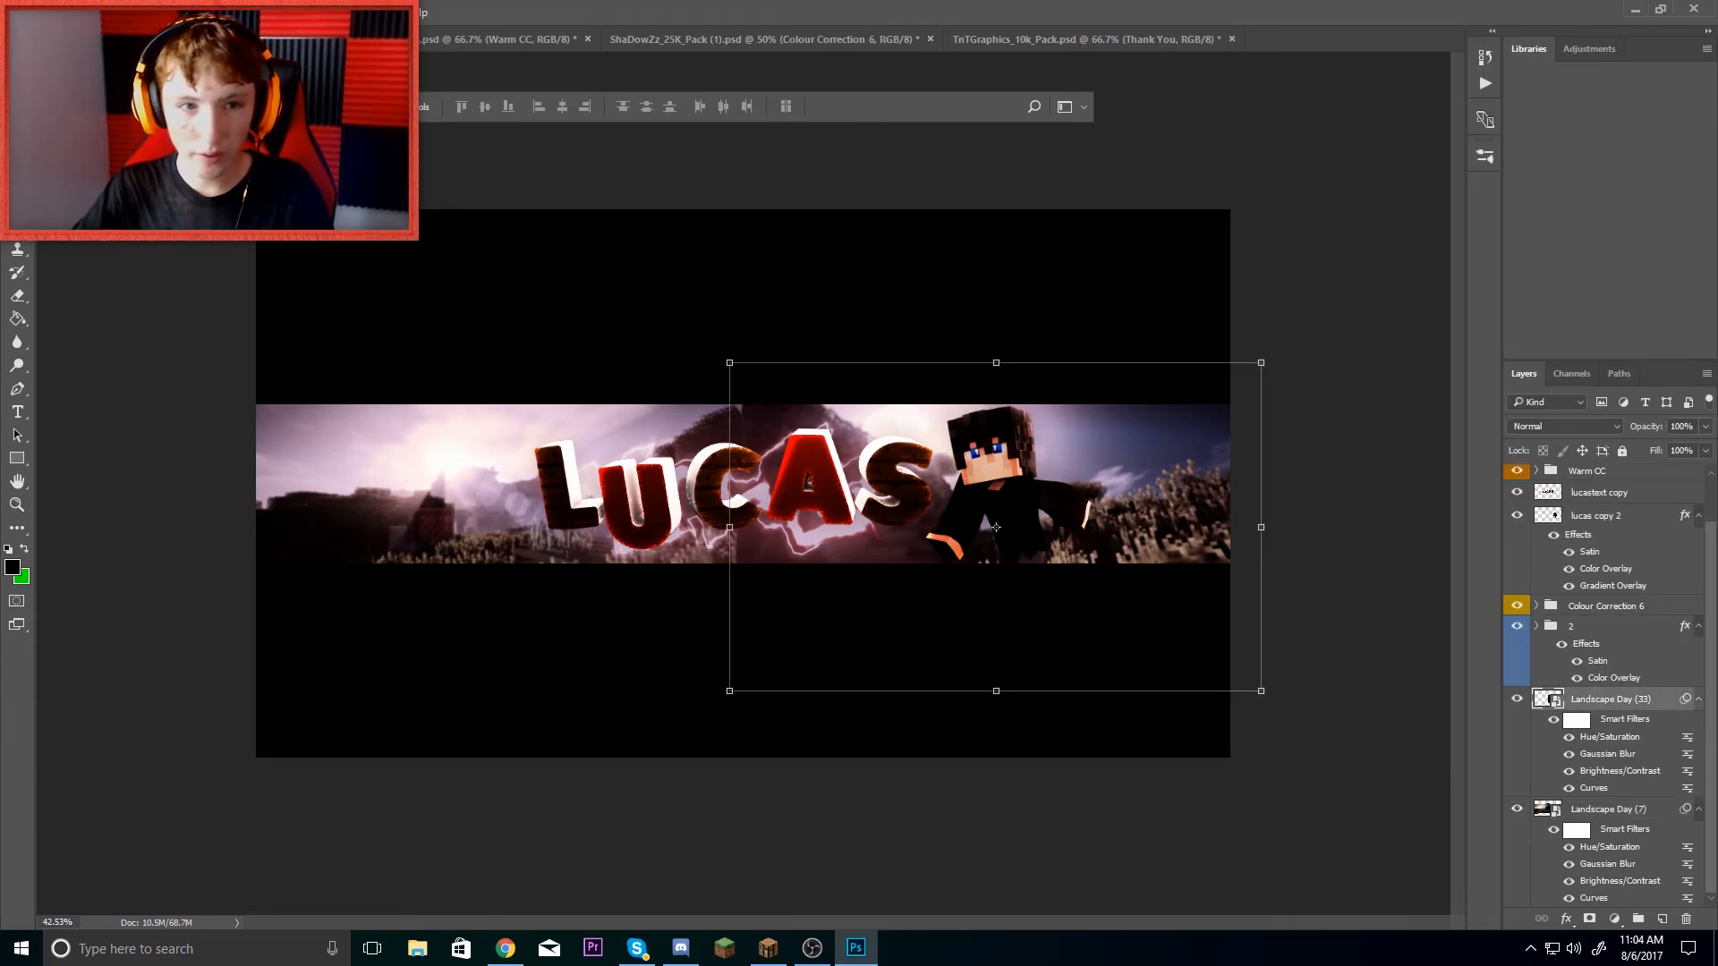
pyautogui.click(285, 12)
pyautogui.moveTo(344, 229)
pyautogui.moveTo(403, 209)
pyautogui.click(578, 311)
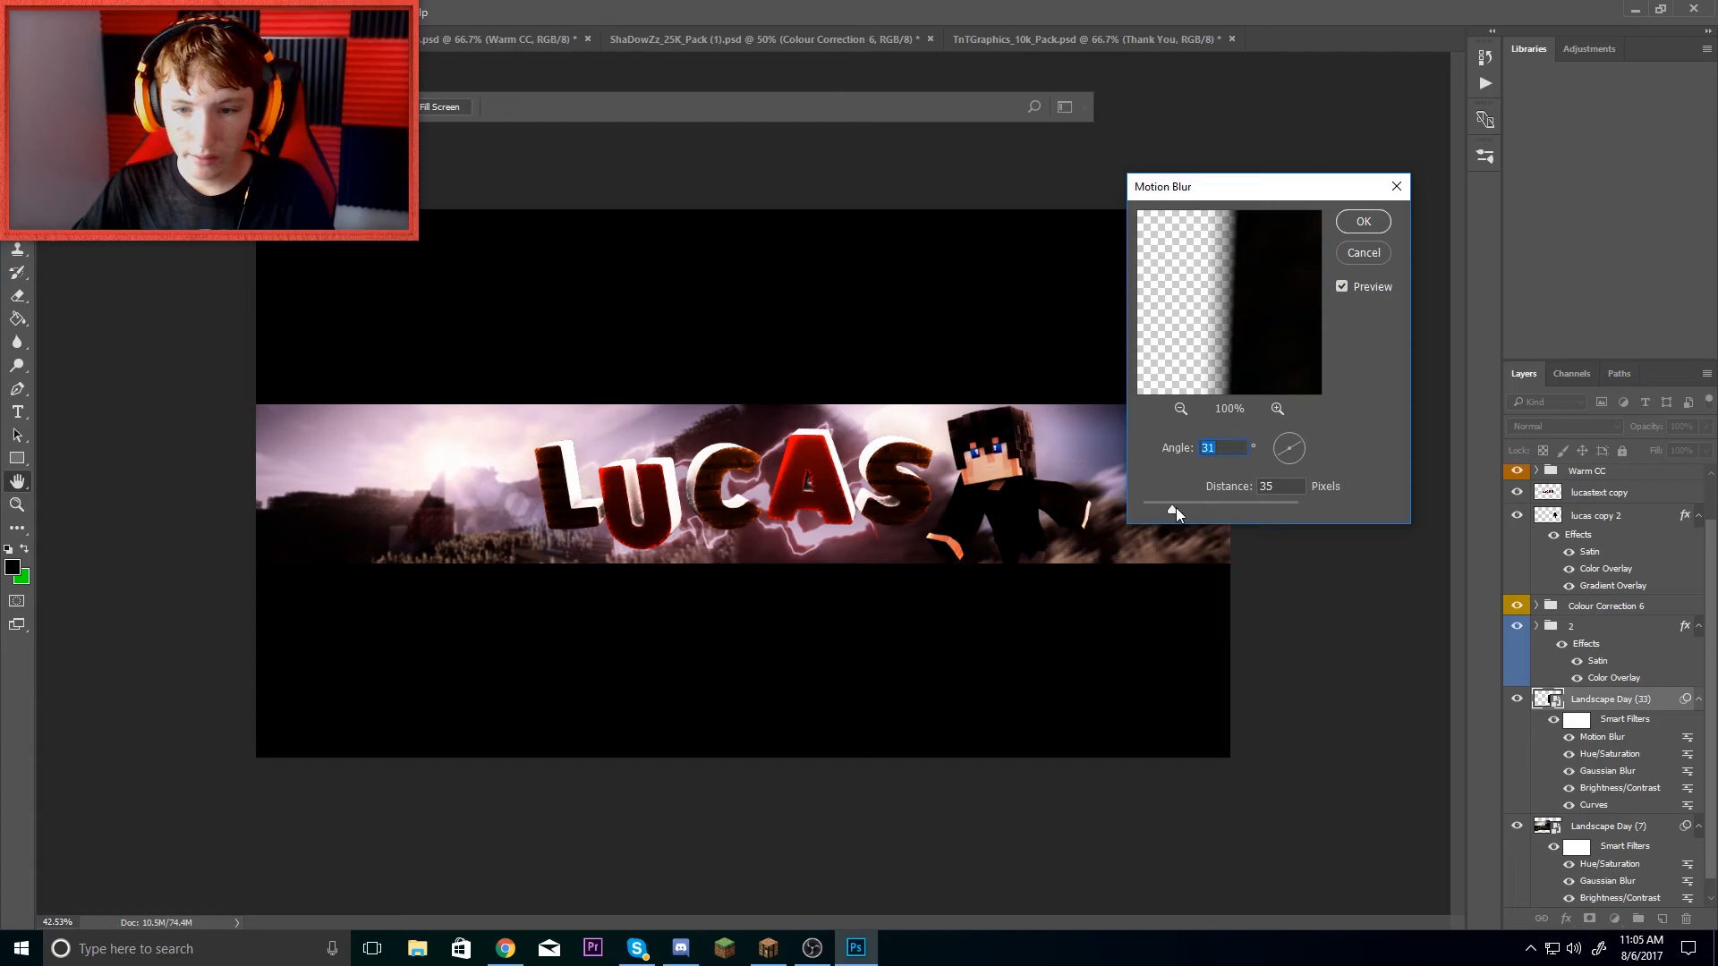
pyautogui.press('Tab')
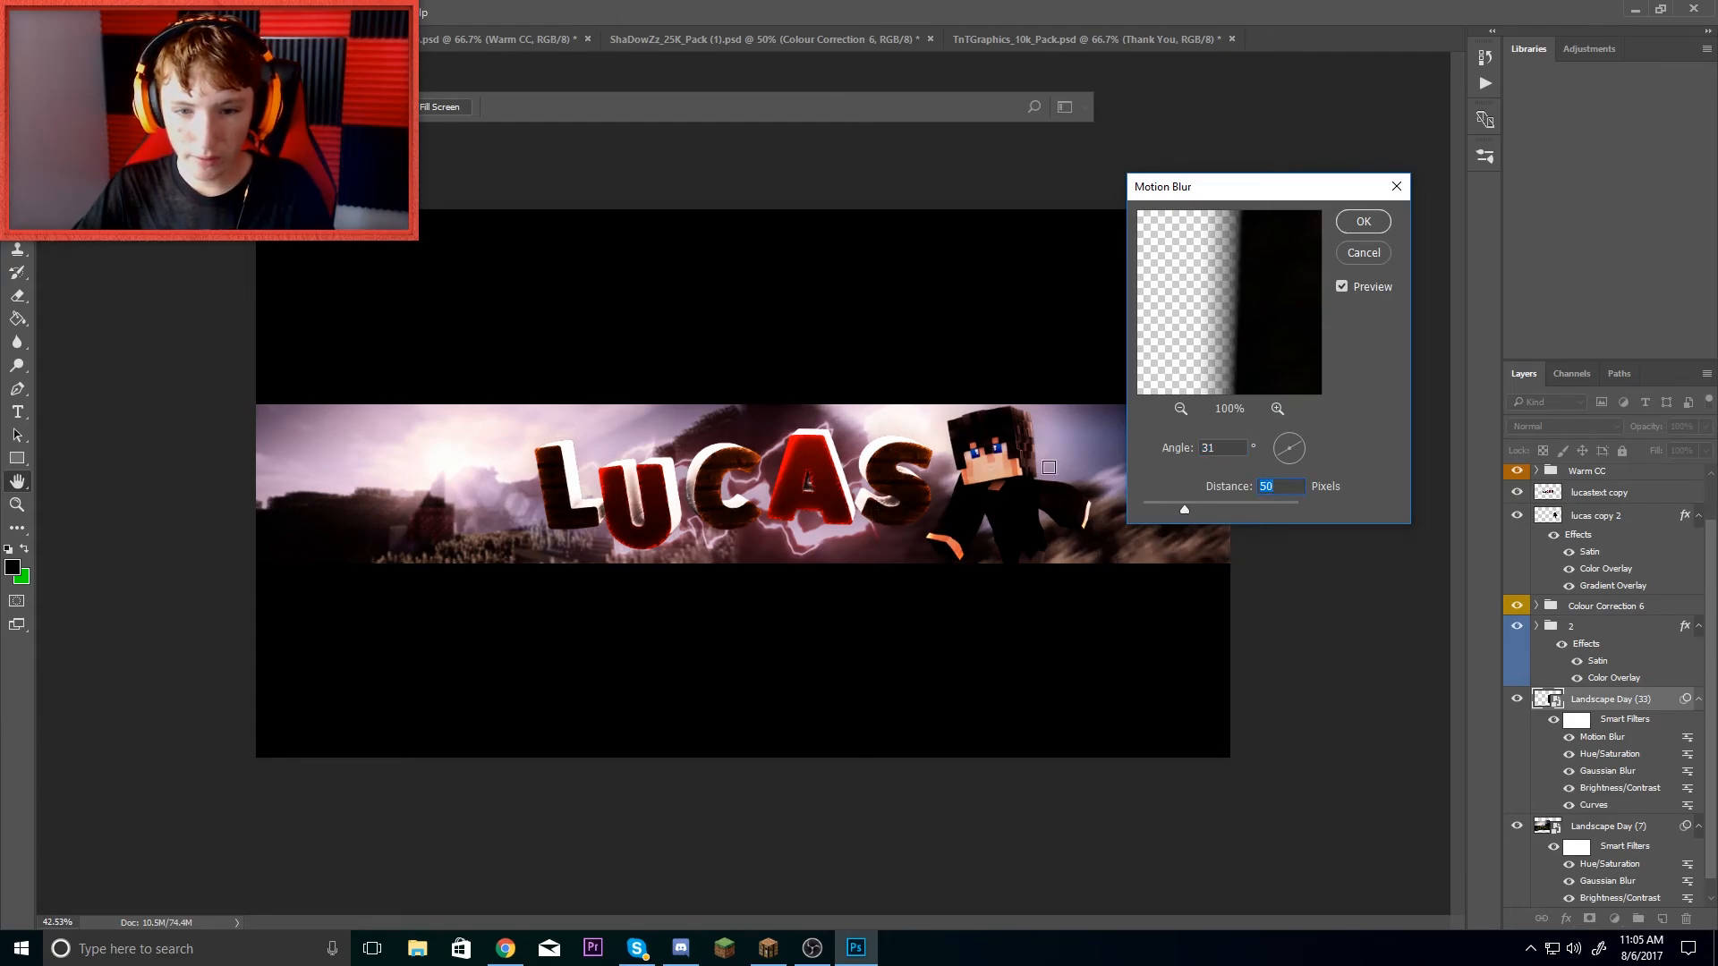
pyautogui.click(1363, 223)
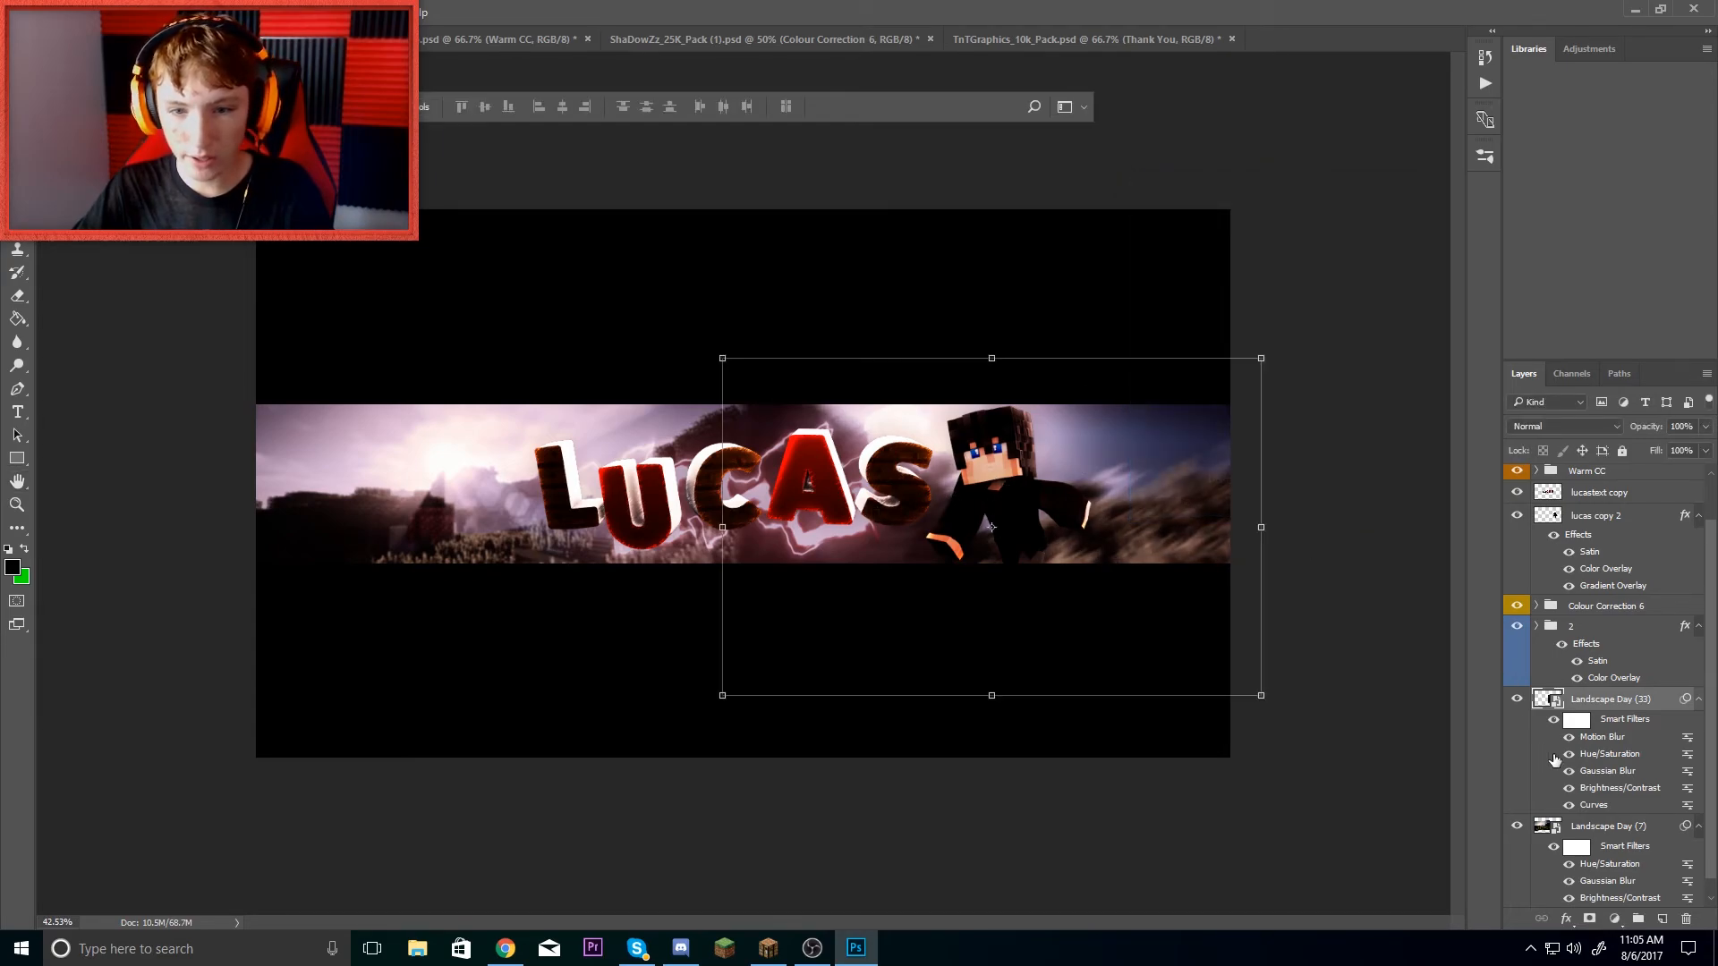
# - Apply a Motion Blur to Landscape Day (7) with a 31° angle and 31-pixel distance
pyautogui.click(1618, 827)
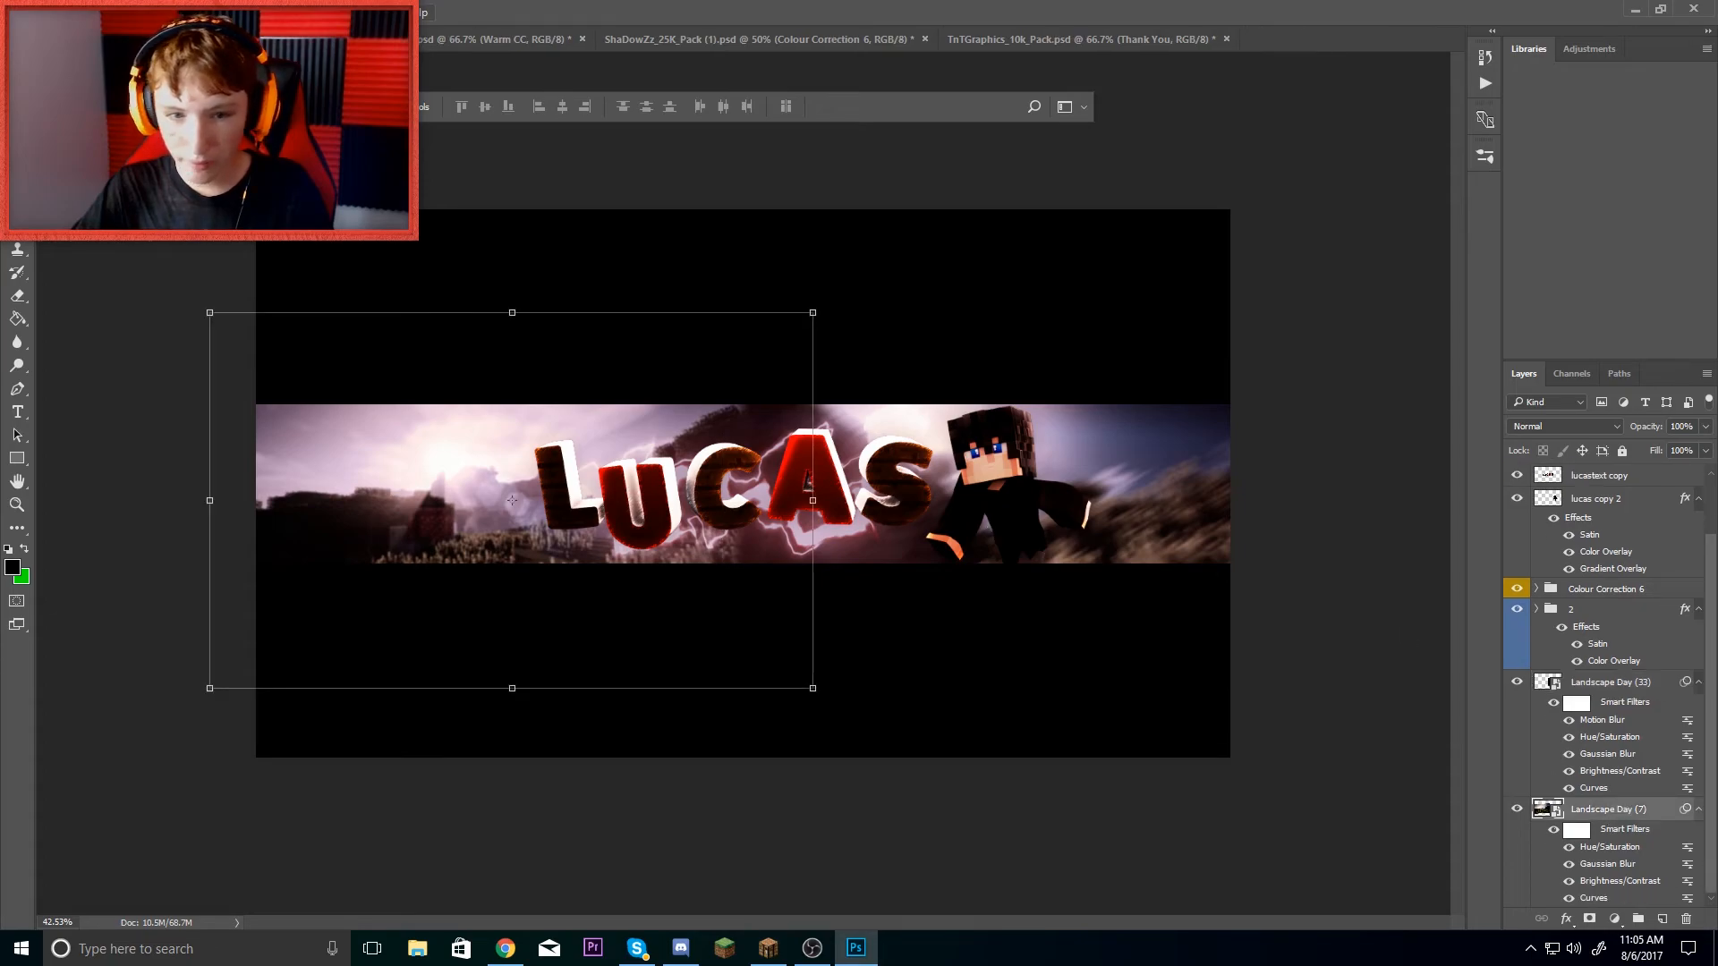
pyautogui.click(285, 12)
pyautogui.moveTo(358, 209)
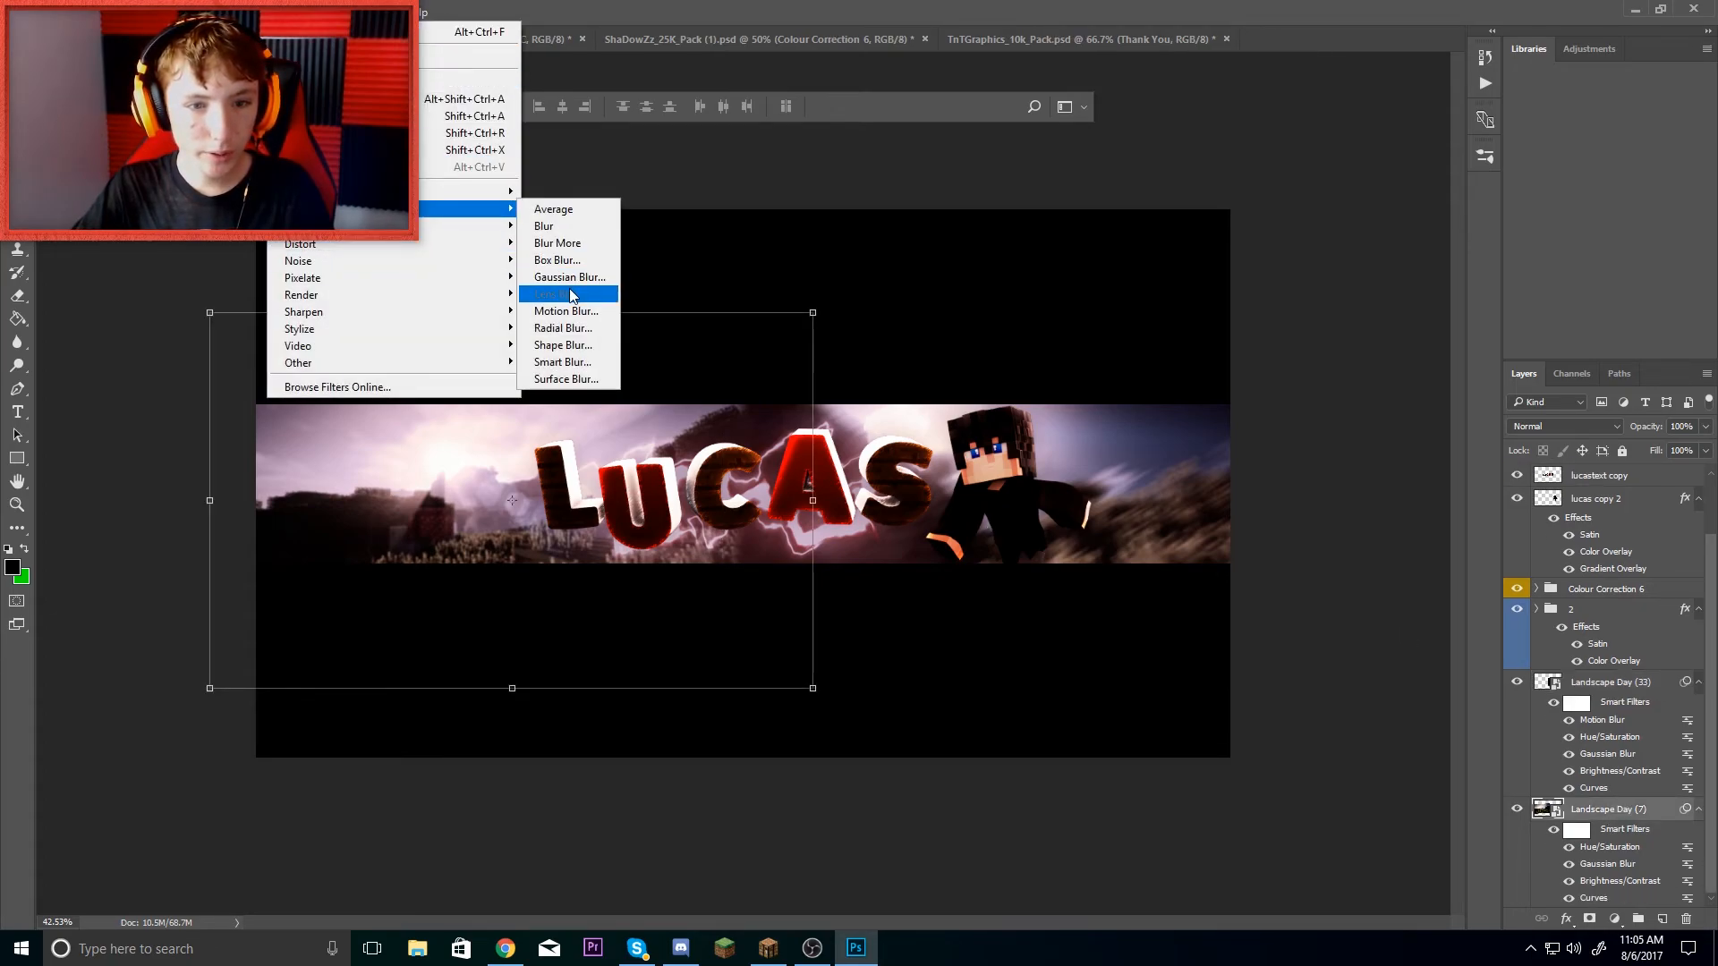
pyautogui.click(598, 315)
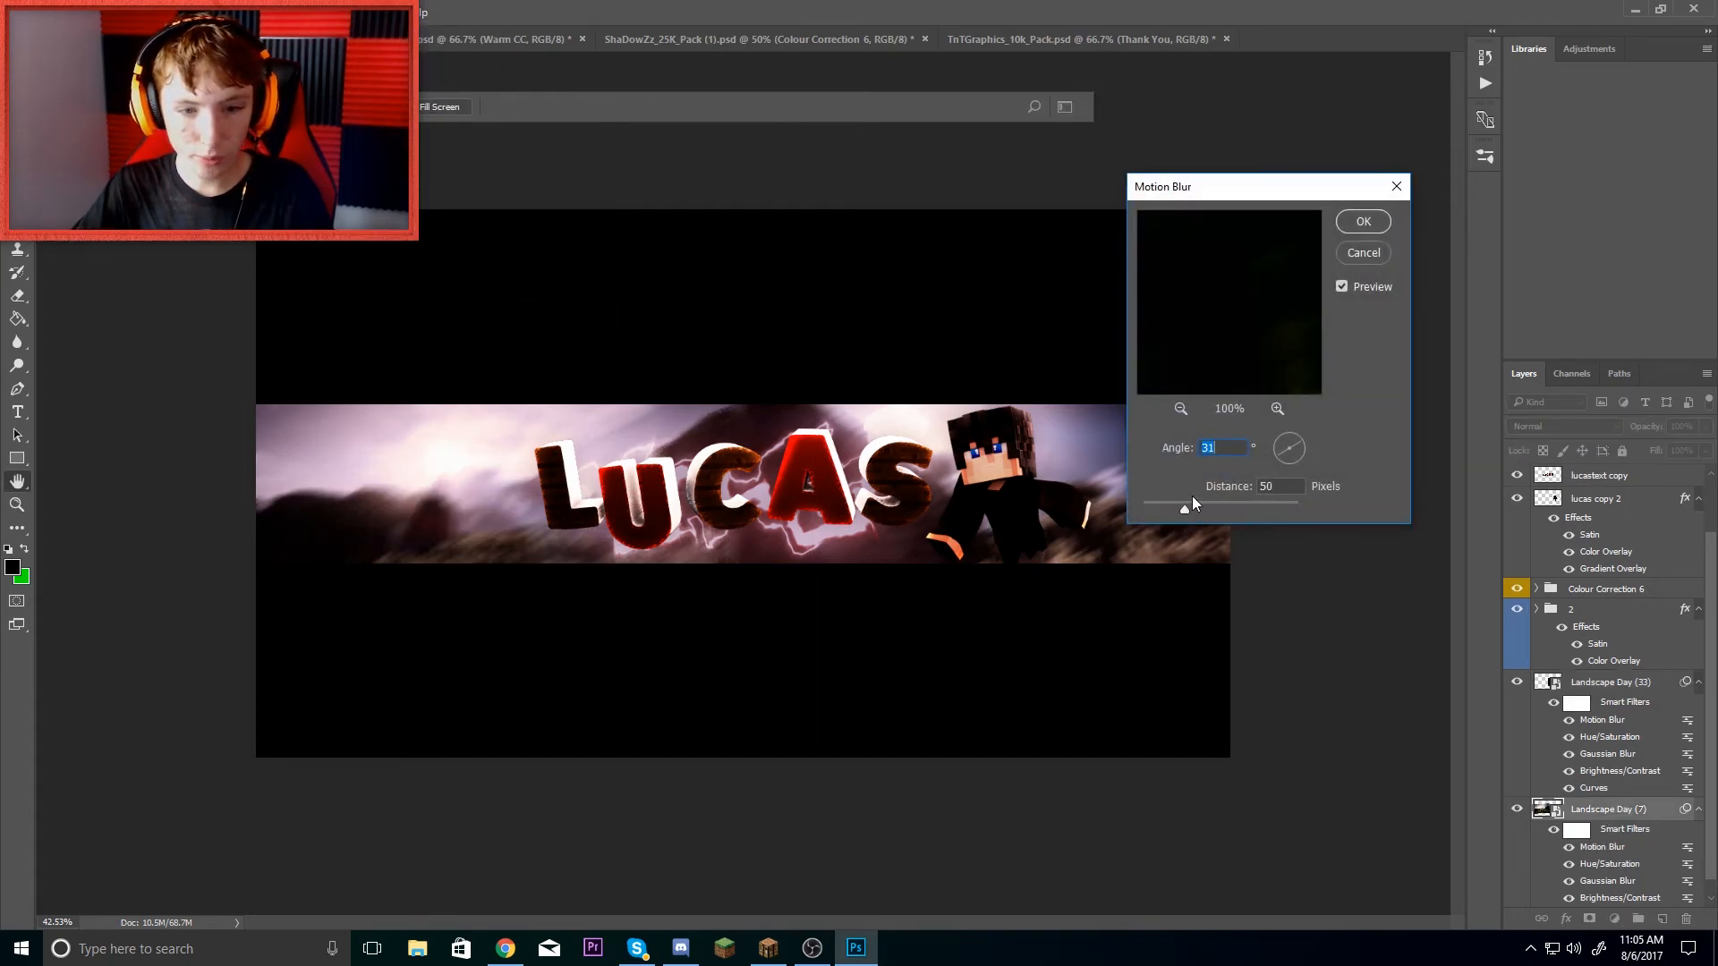
pyautogui.moveTo(1183, 511); pyautogui.dragTo(1169, 507)
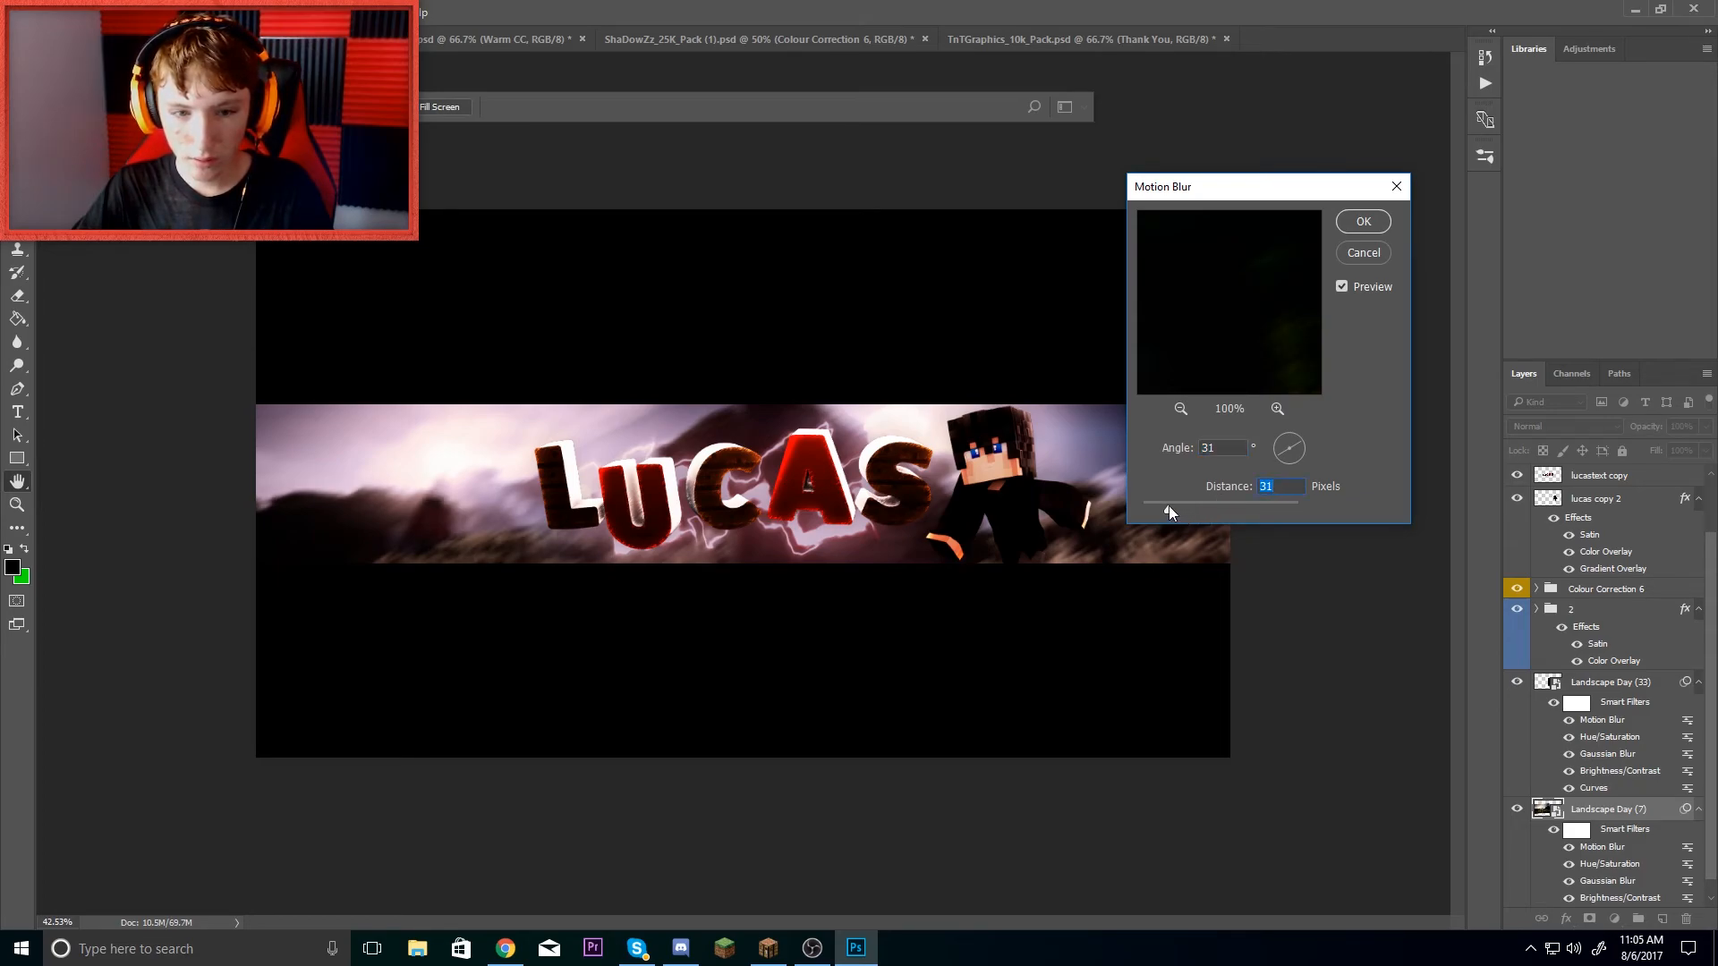
pyautogui.click(1363, 221)
pyautogui.press('v')
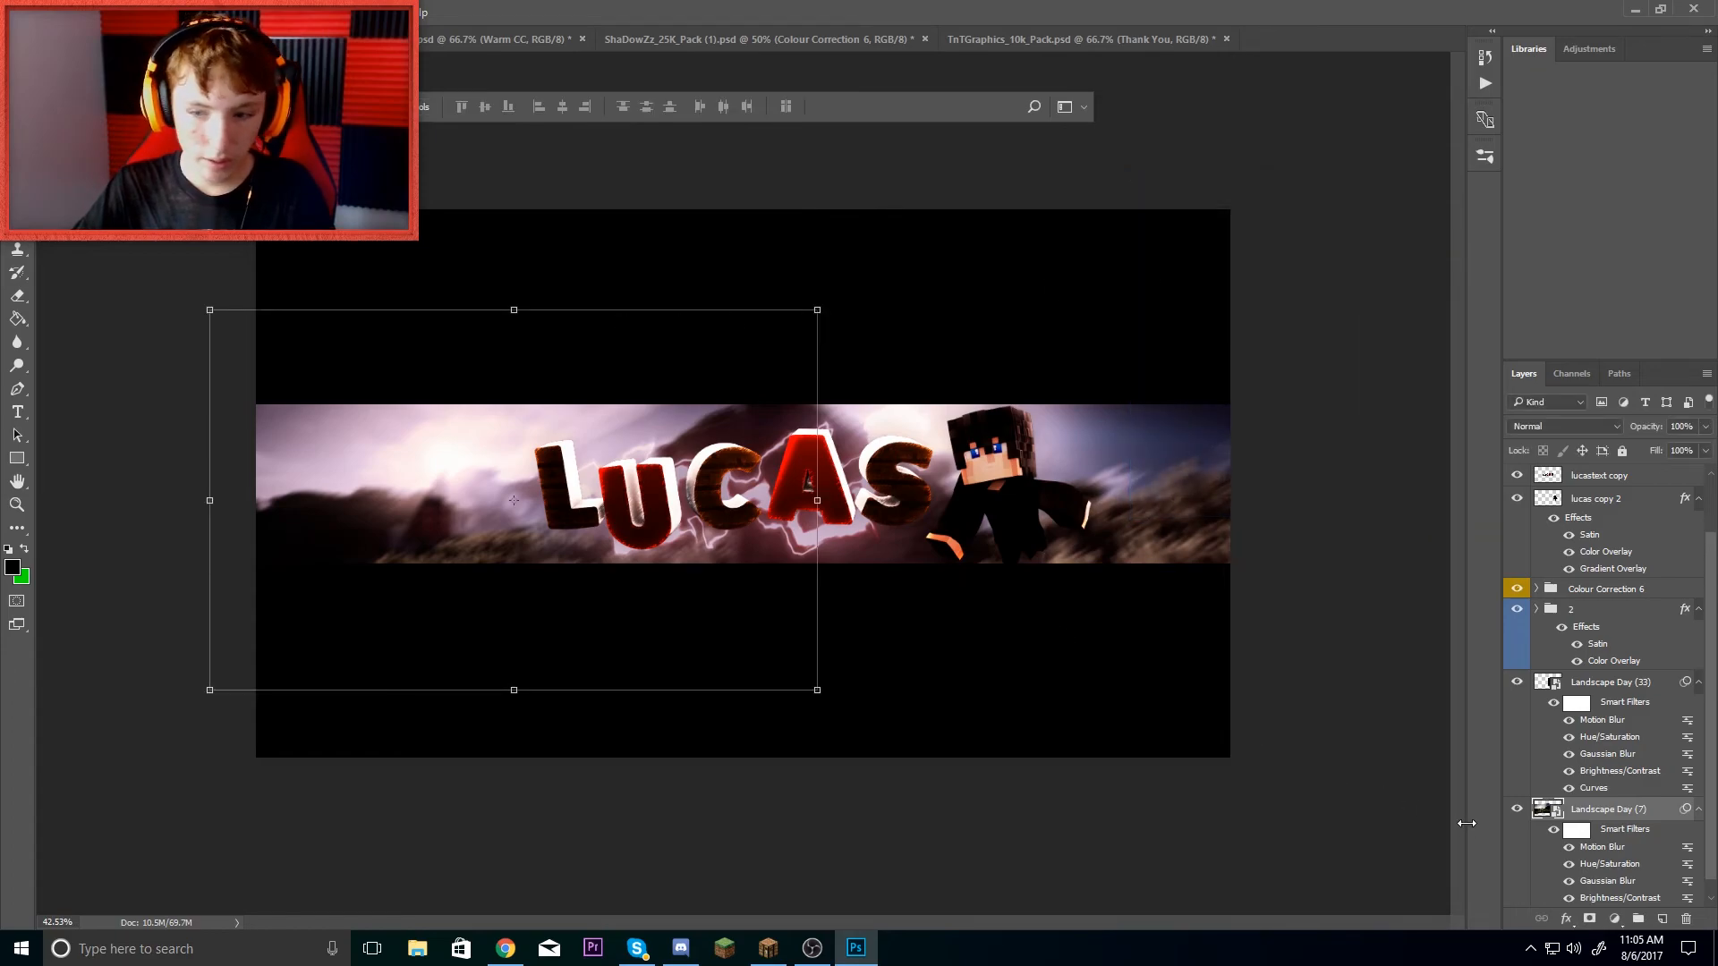
# - Merge Landscape Day (7) and Landscape Day (33) into one layer and soften it behind the lettering with the Blur Tool
pyautogui.click(1606, 691)
pyautogui.hotkey('ctrl', 'e')
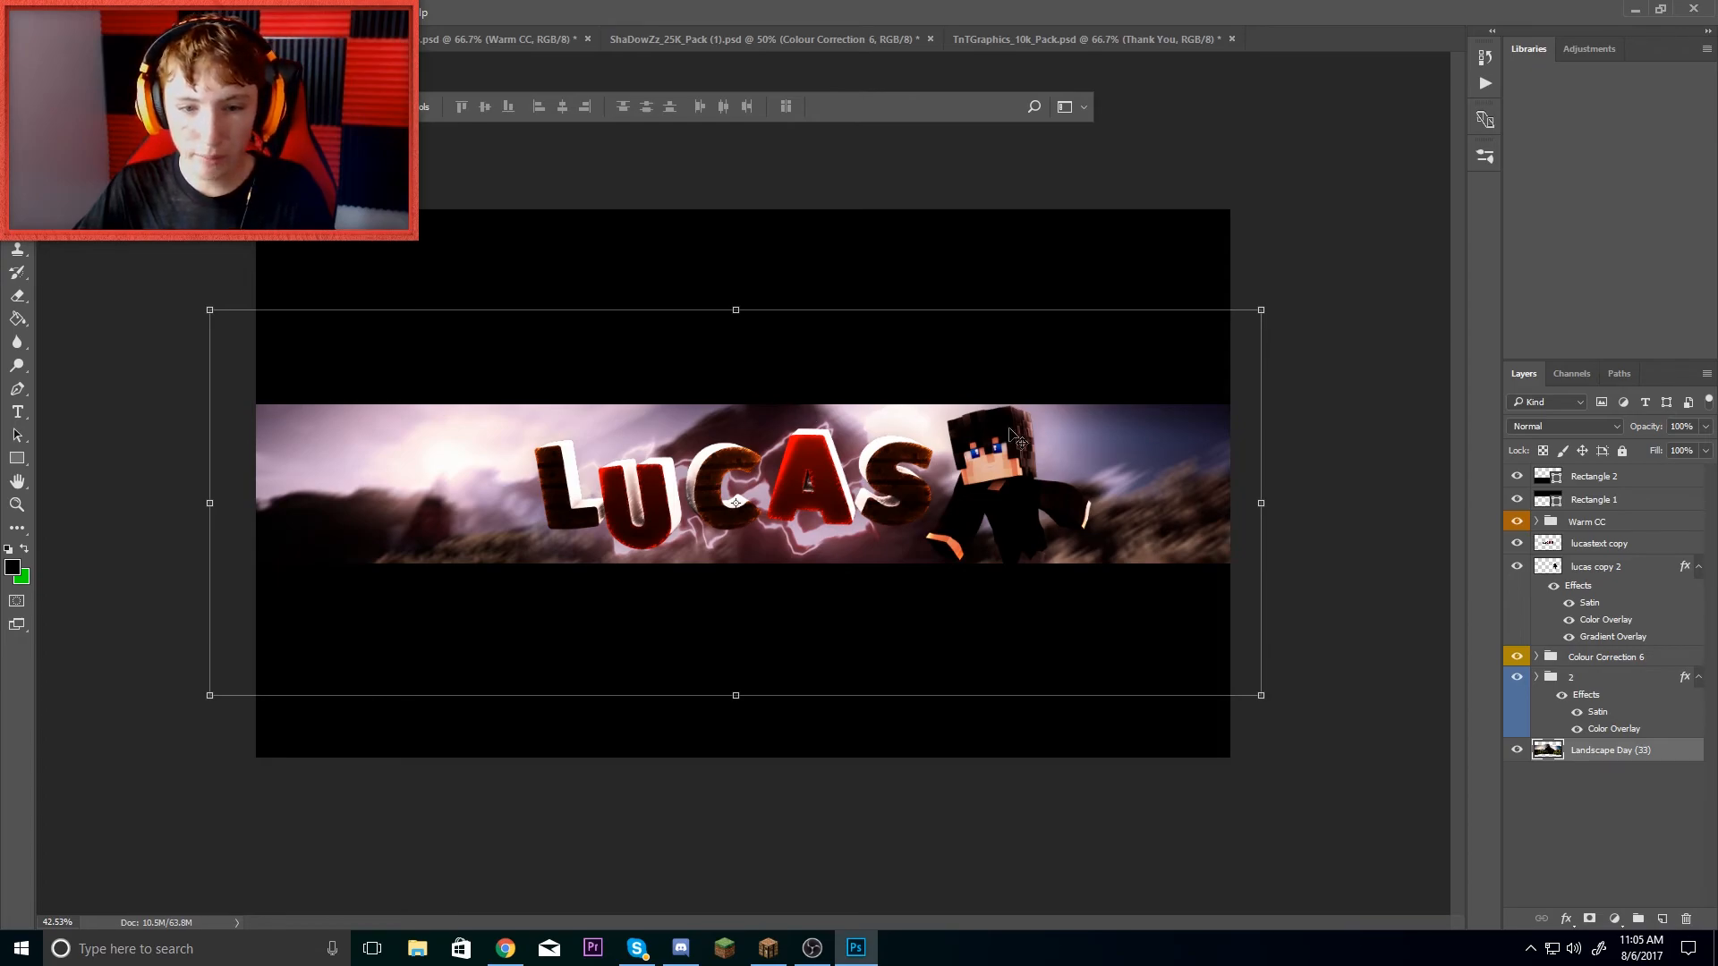
pyautogui.click(22, 315)
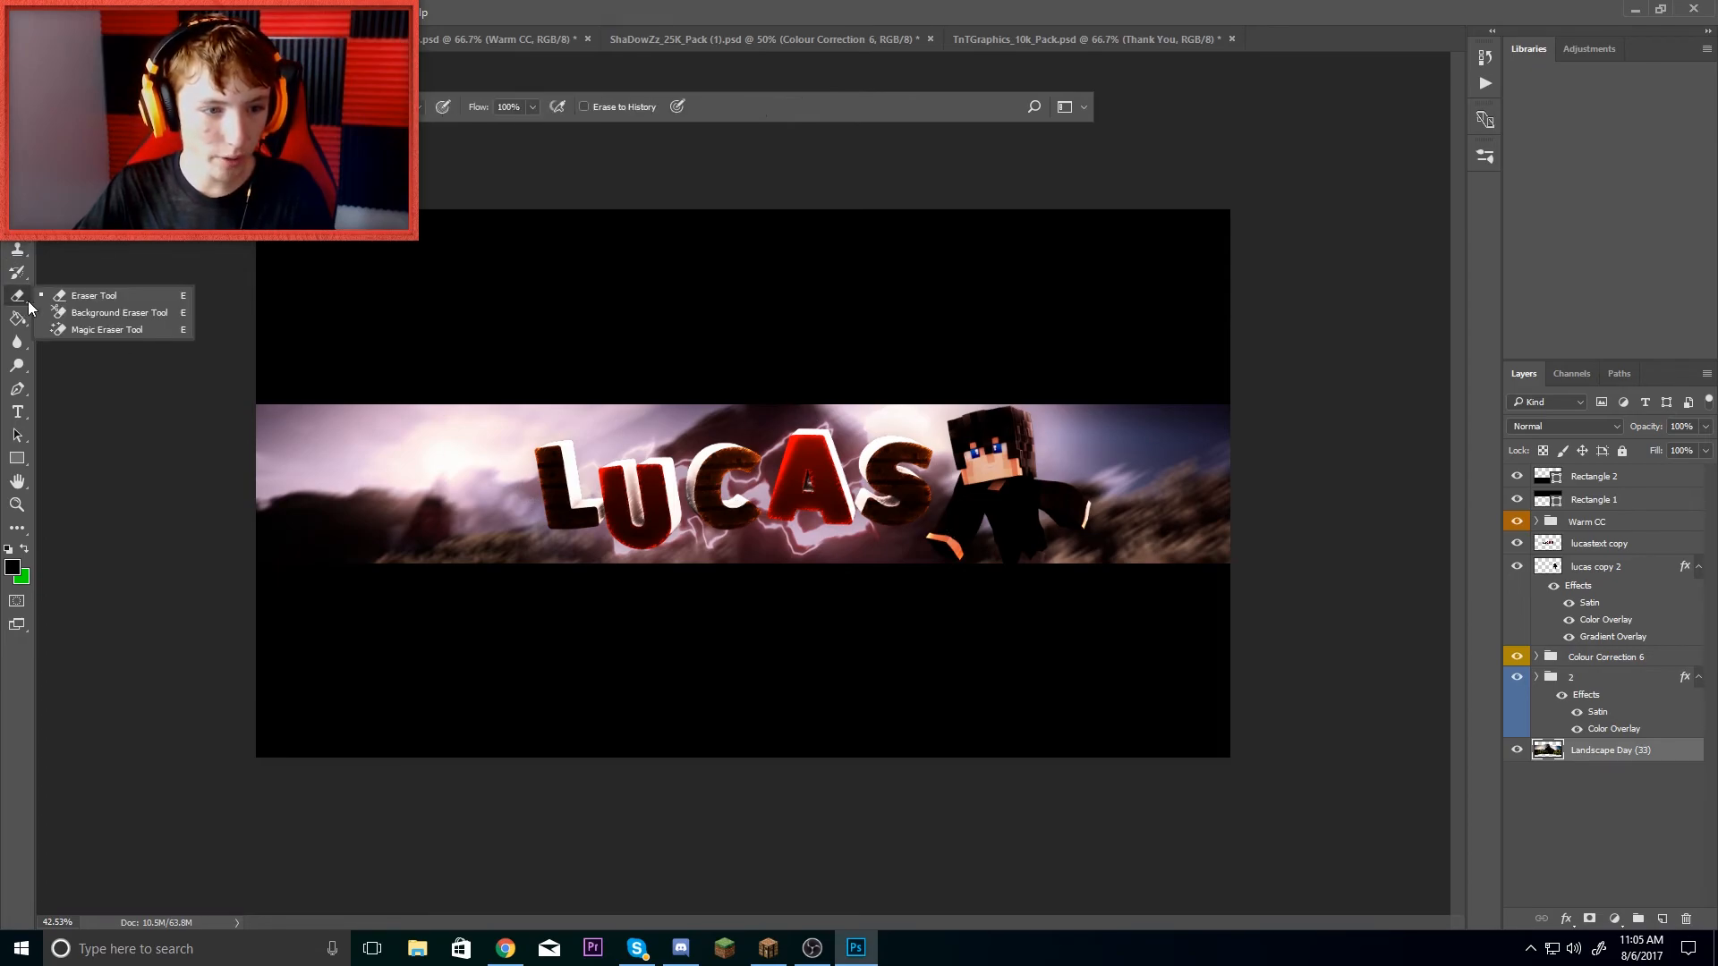
pyautogui.click(18, 343)
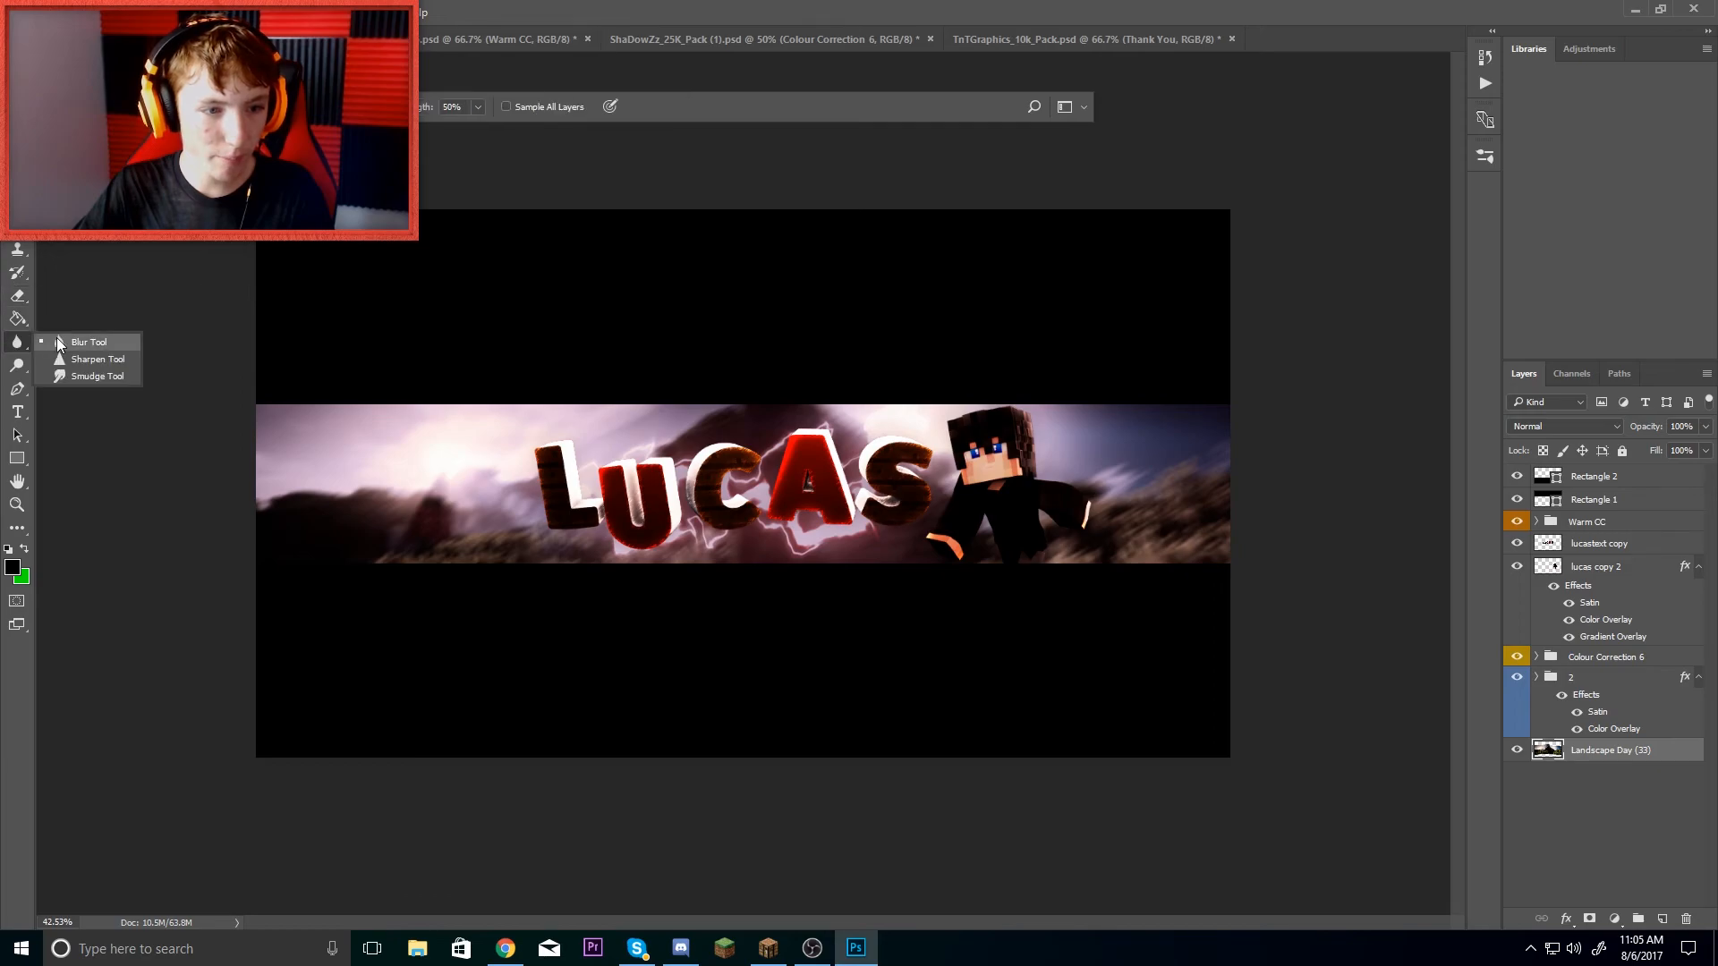
pyautogui.click(85, 342)
pyautogui.click(143, 106)
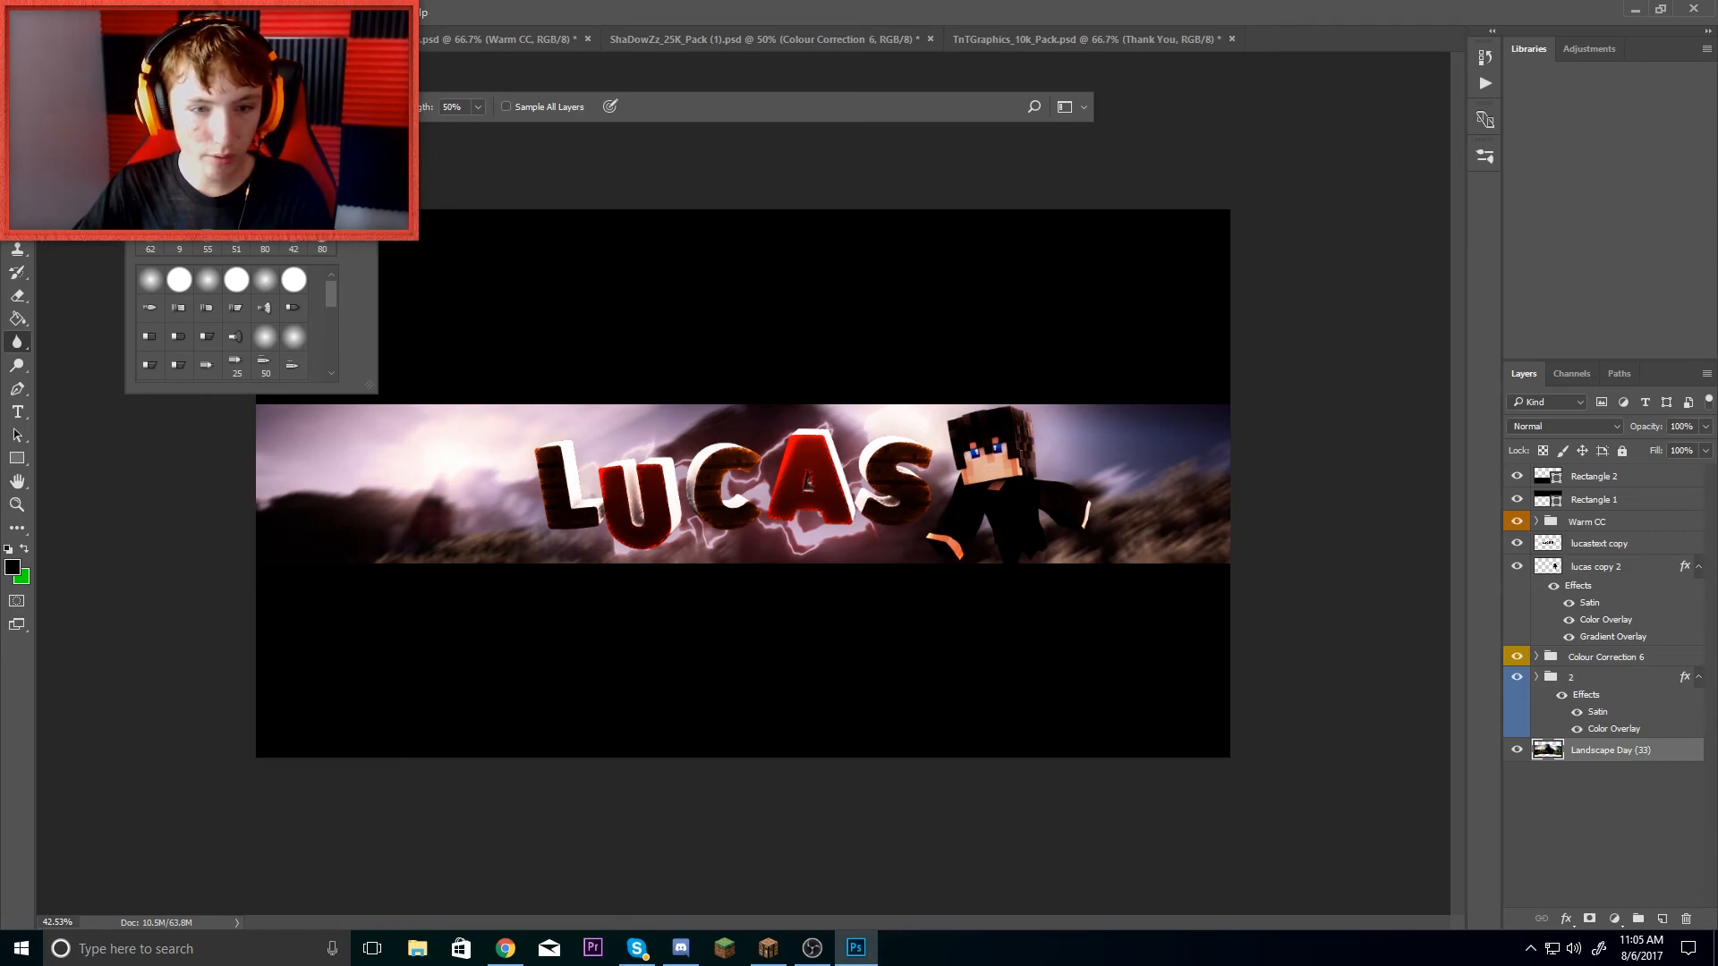
pyautogui.click(725, 433)
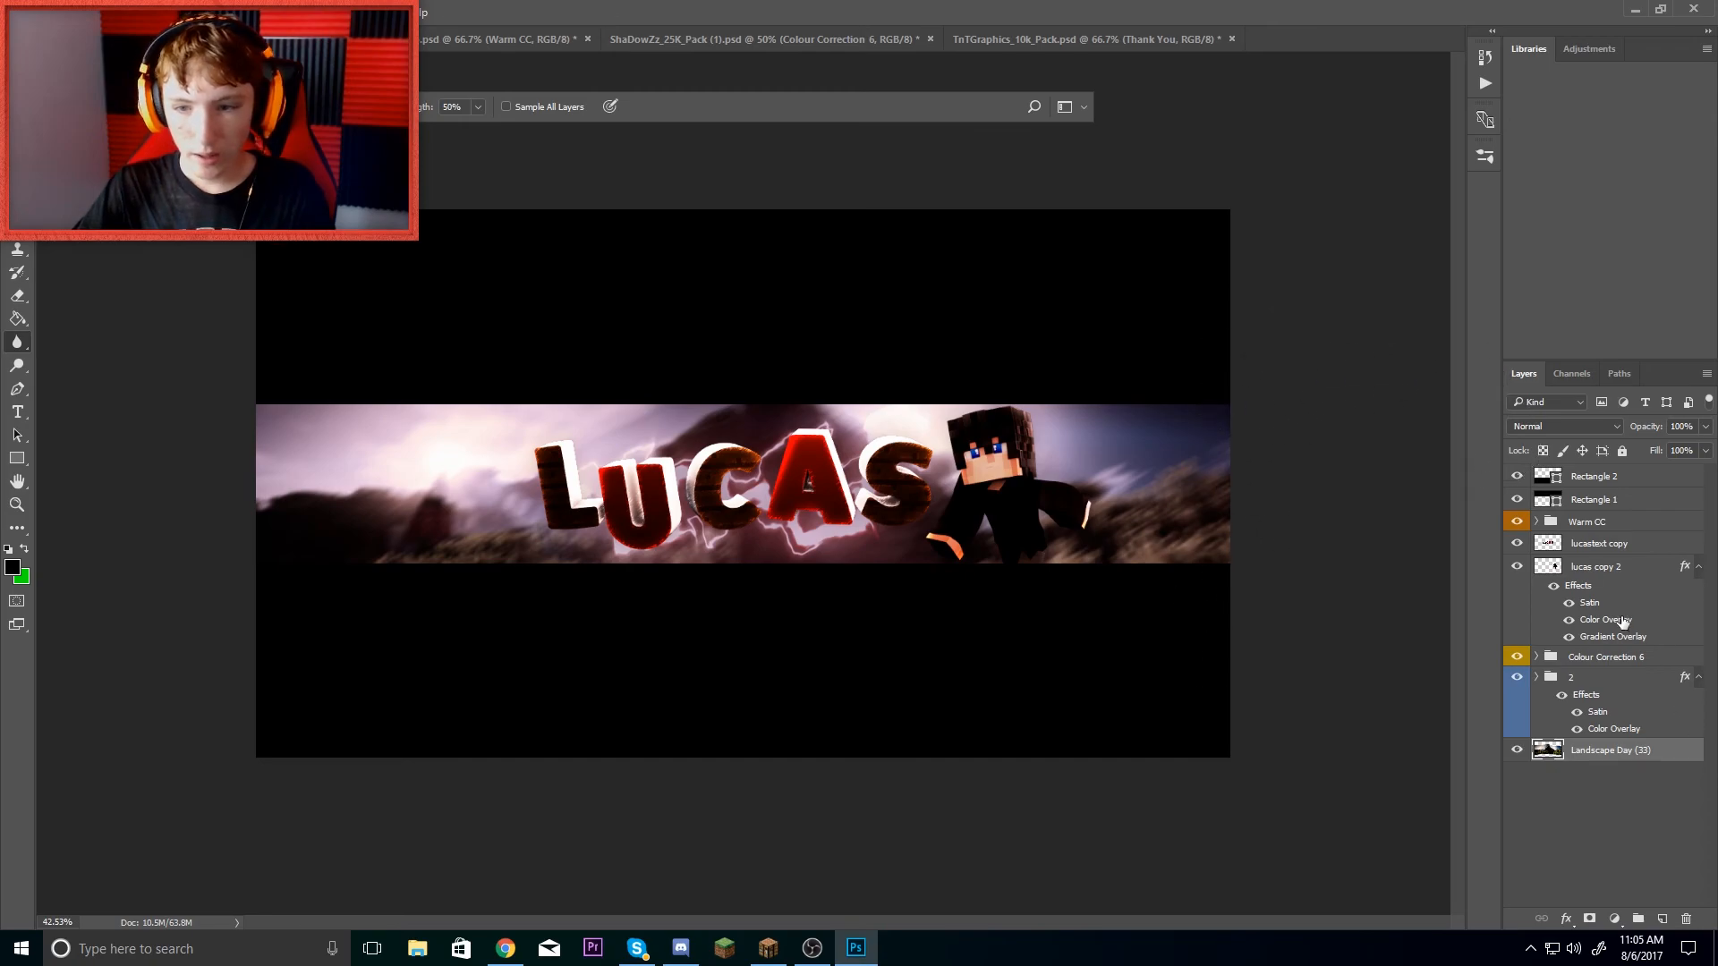
# - Add a Drop Shadow to Rectangle 2 with 68% opacity, 0 px distance, 6% spread and 73 px size
pyautogui.rightClick(1614, 481)
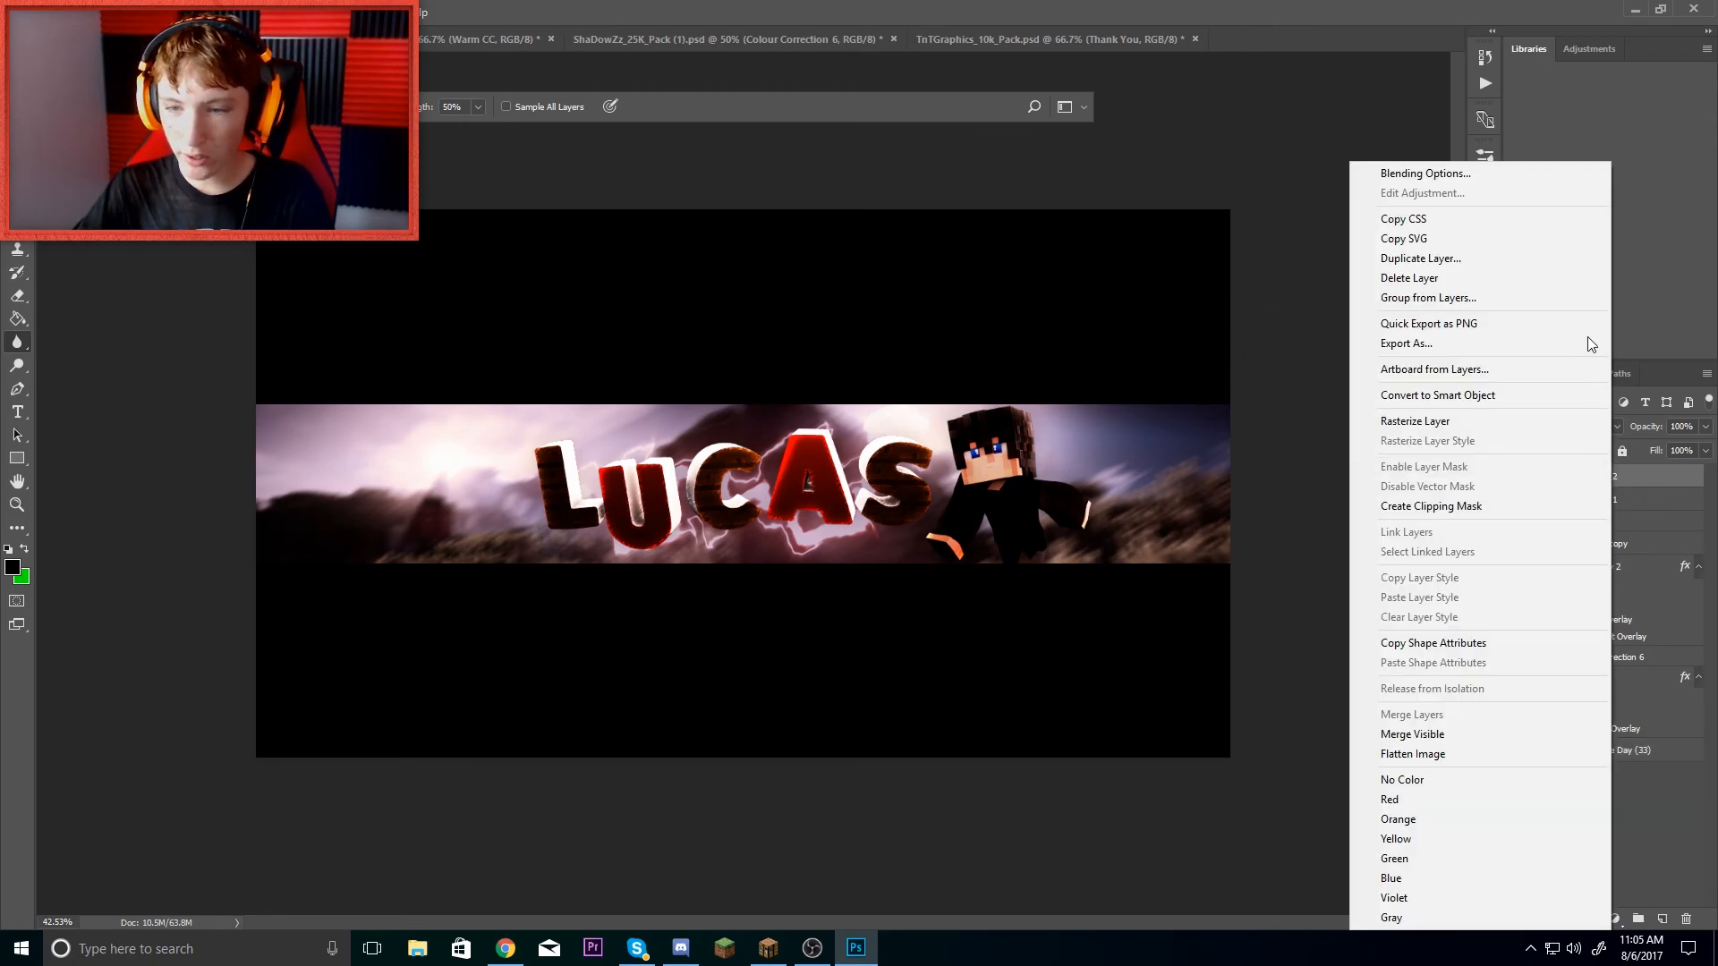
pyautogui.click(1503, 176)
pyautogui.moveTo(1135, 188); pyautogui.dragTo(1384, 199)
pyautogui.click(1189, 524)
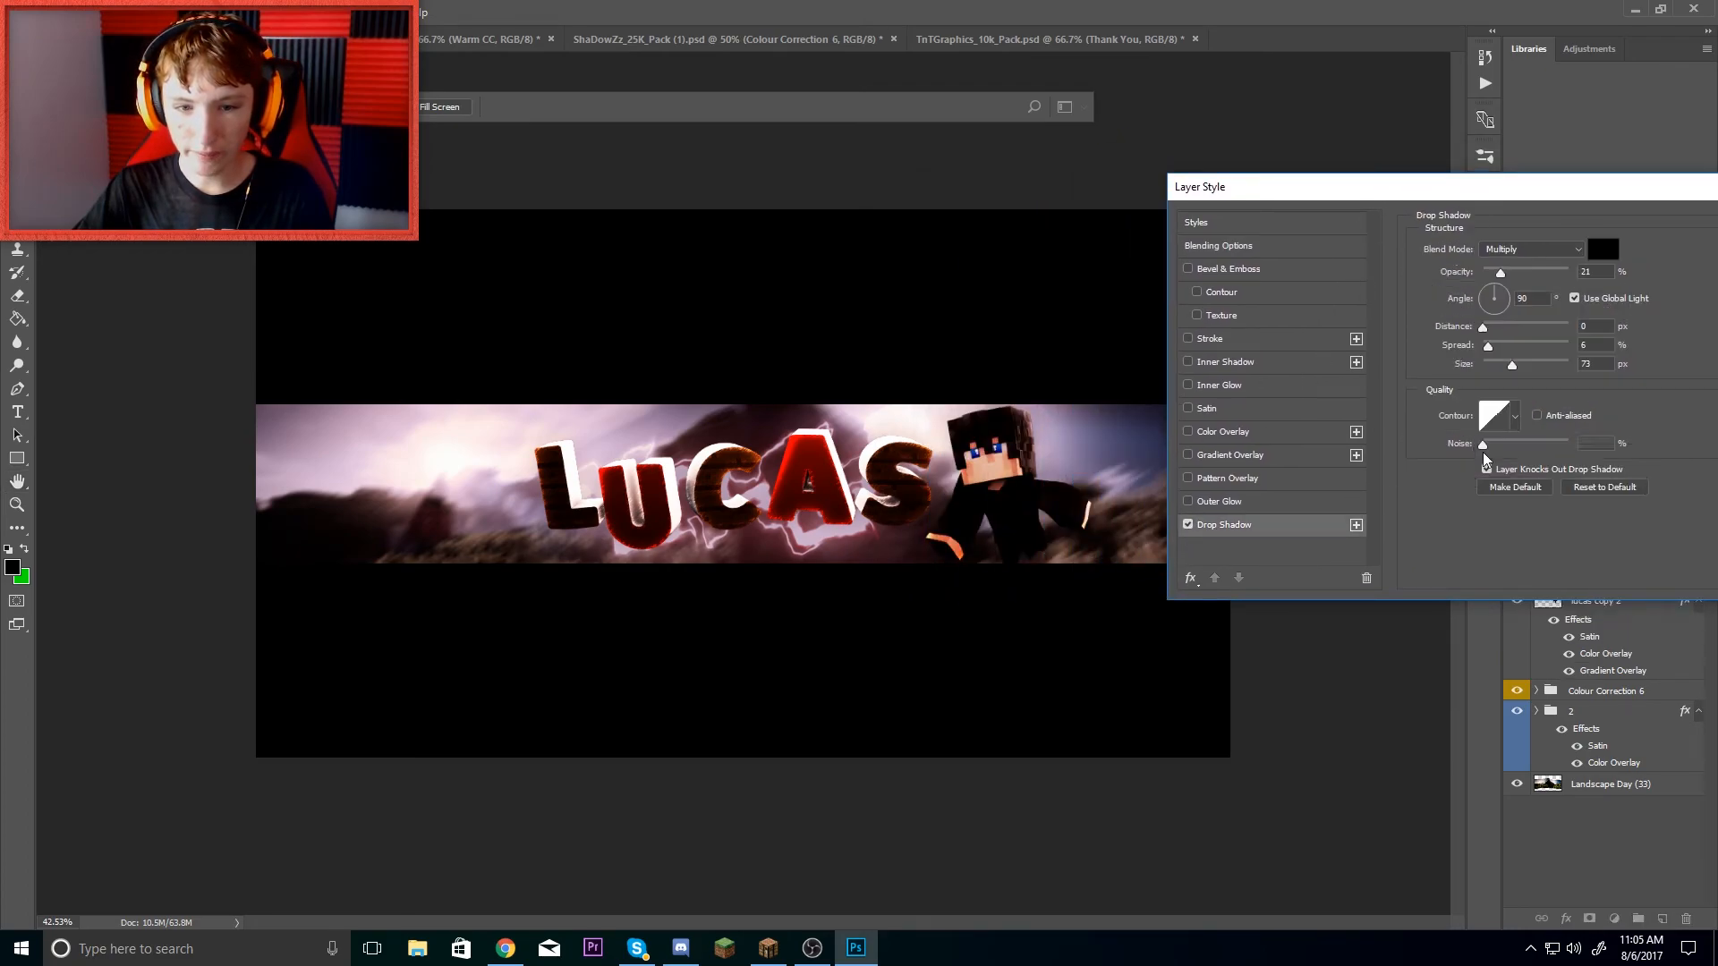
pyautogui.click(1544, 272)
pyautogui.moveTo(1582, 201); pyautogui.dragTo(1180, 208)
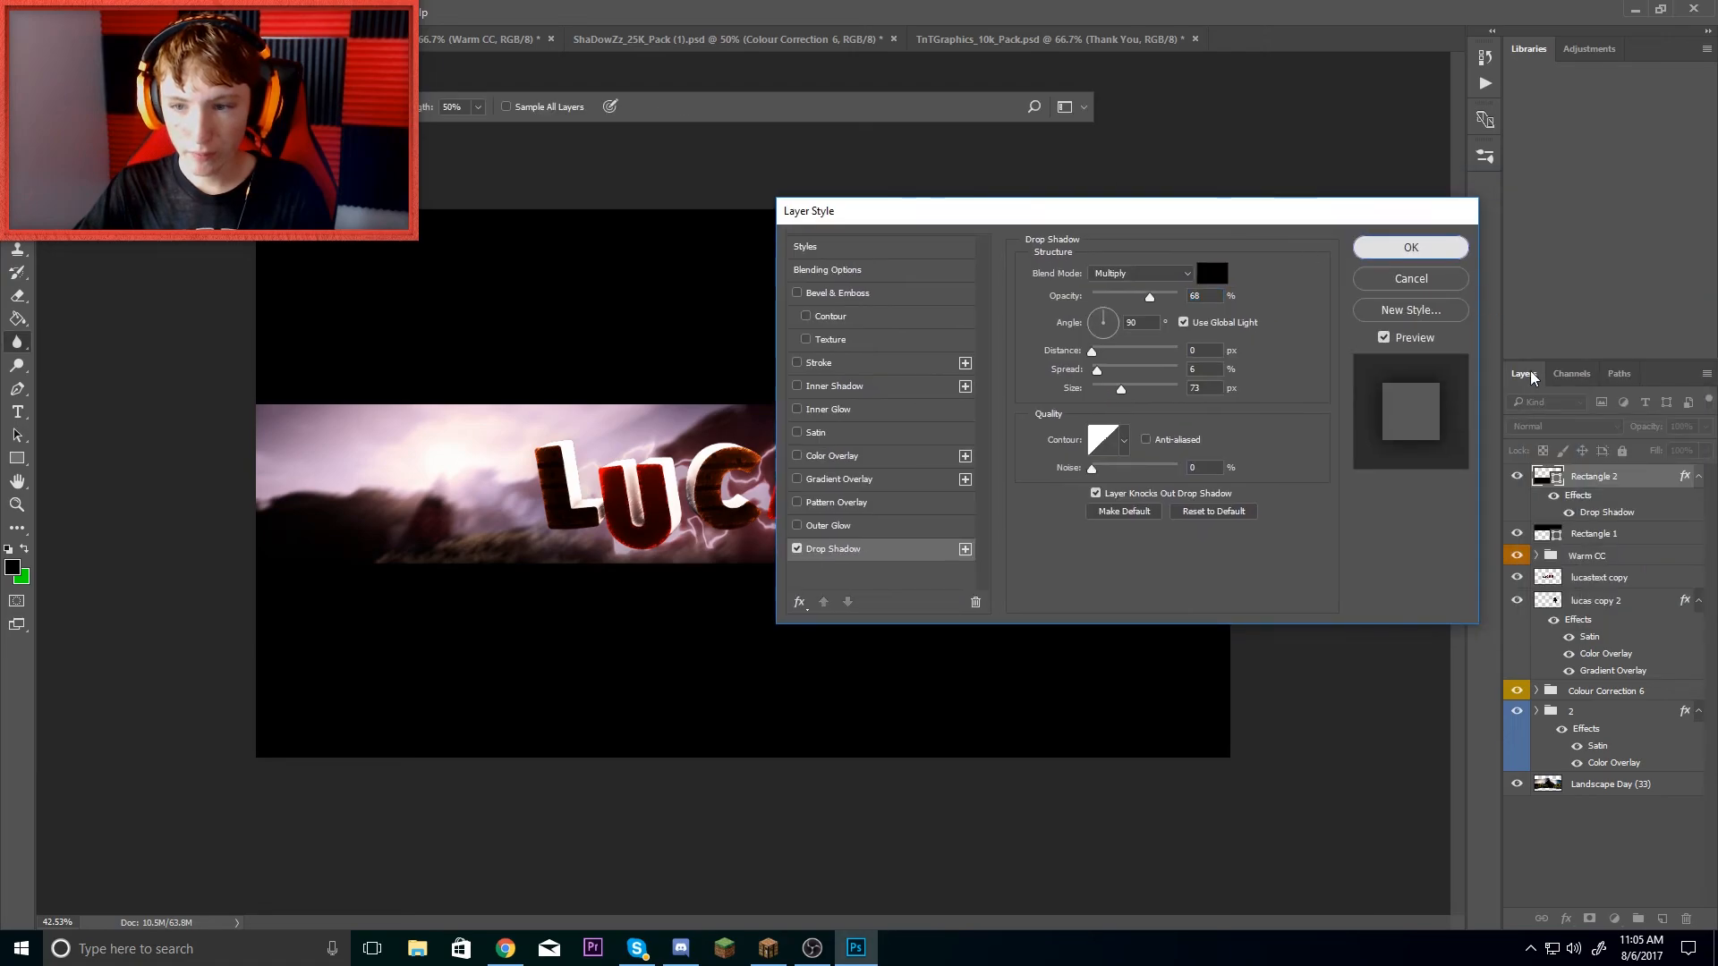
pyautogui.click(1412, 249)
# - Give Rectangle 1 a Multiply Drop Shadow with 68% opacity, 6% spread and 73 px size
pyautogui.rightClick(1611, 534)
pyautogui.click(1507, 174)
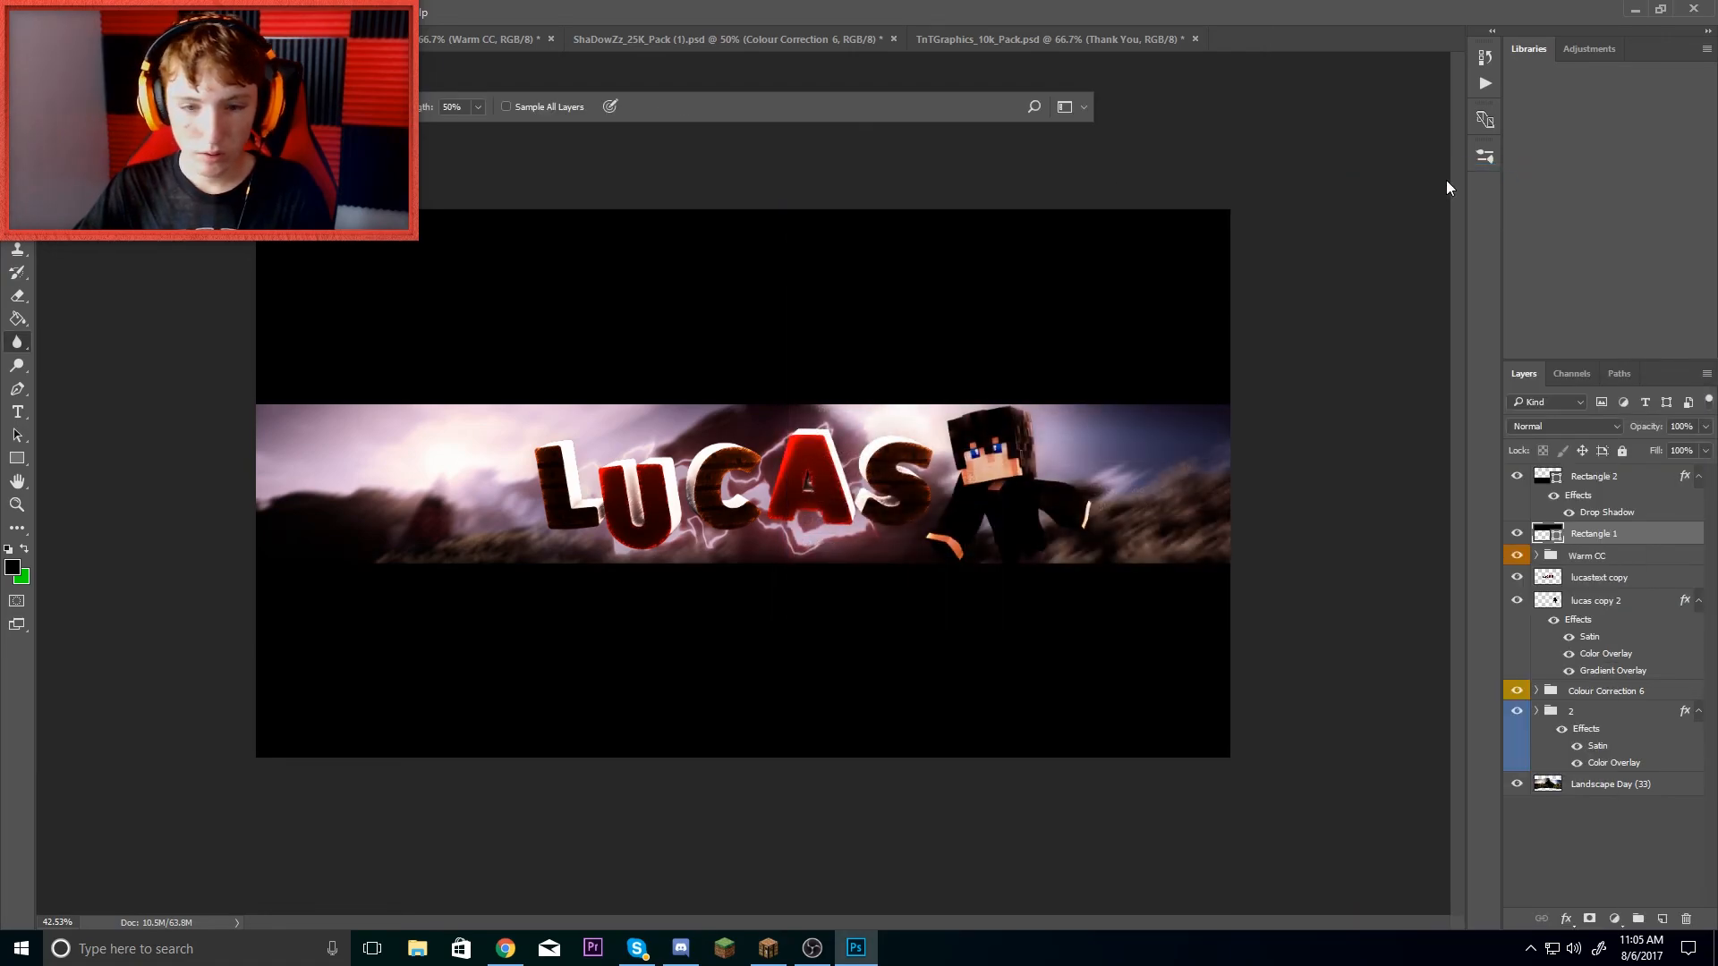
pyautogui.moveTo(1217, 213); pyautogui.dragTo(1435, 200)
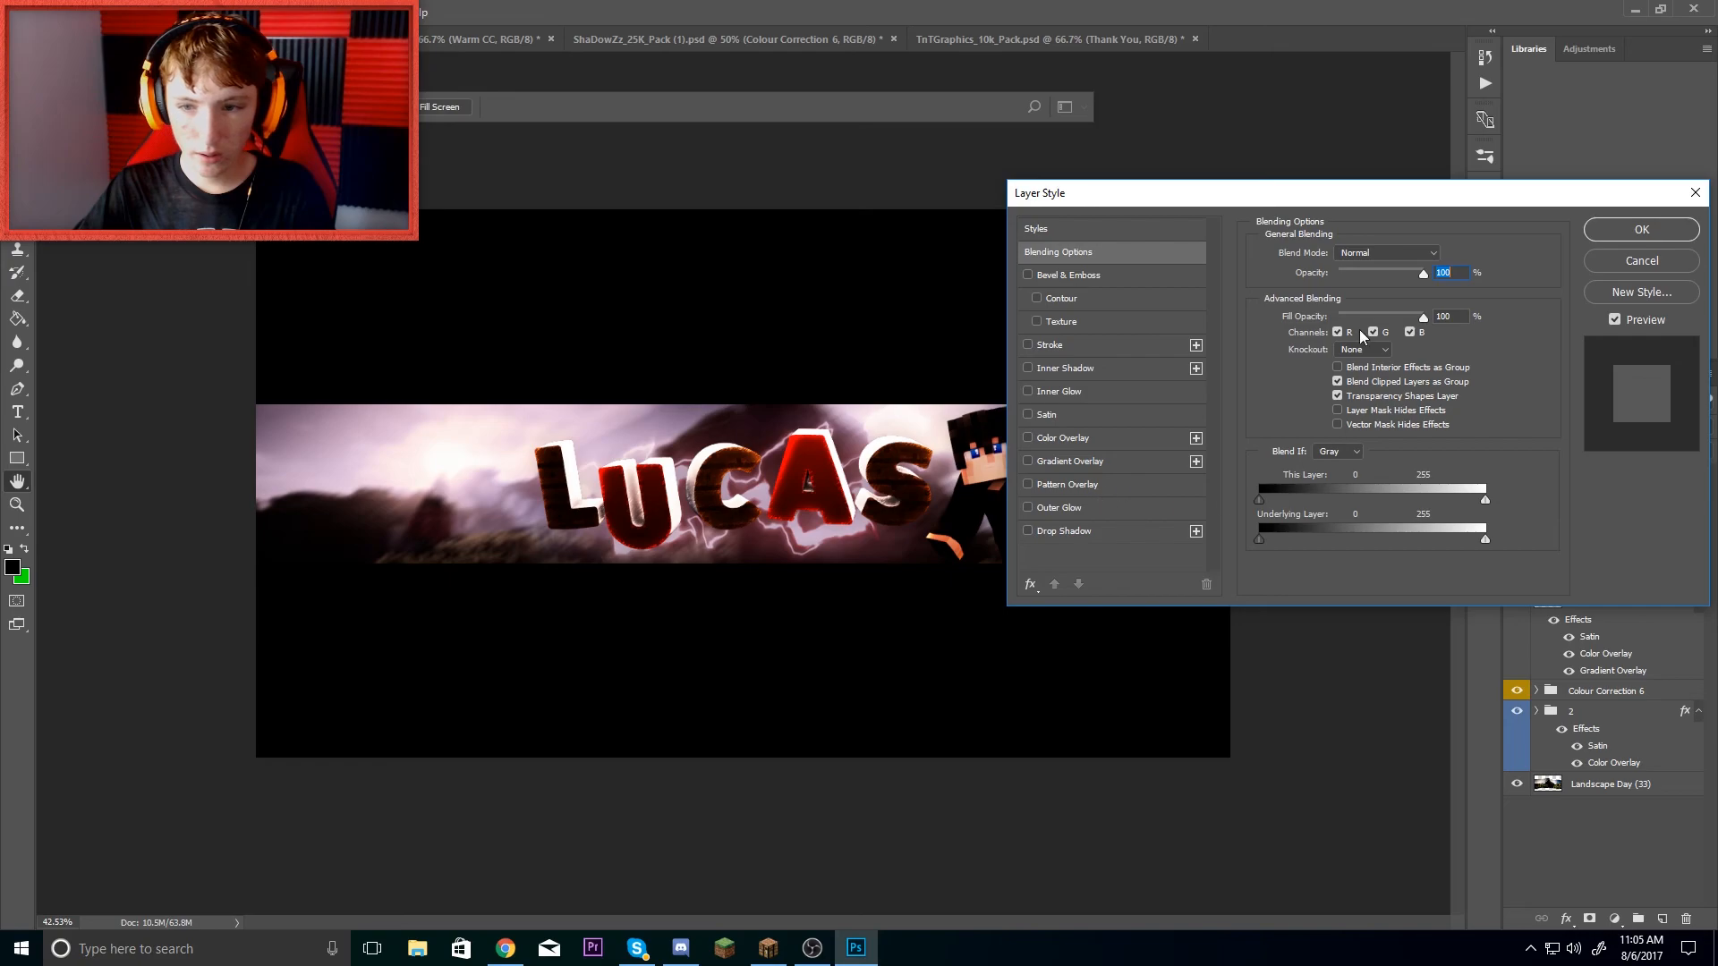
pyautogui.click(1028, 531)
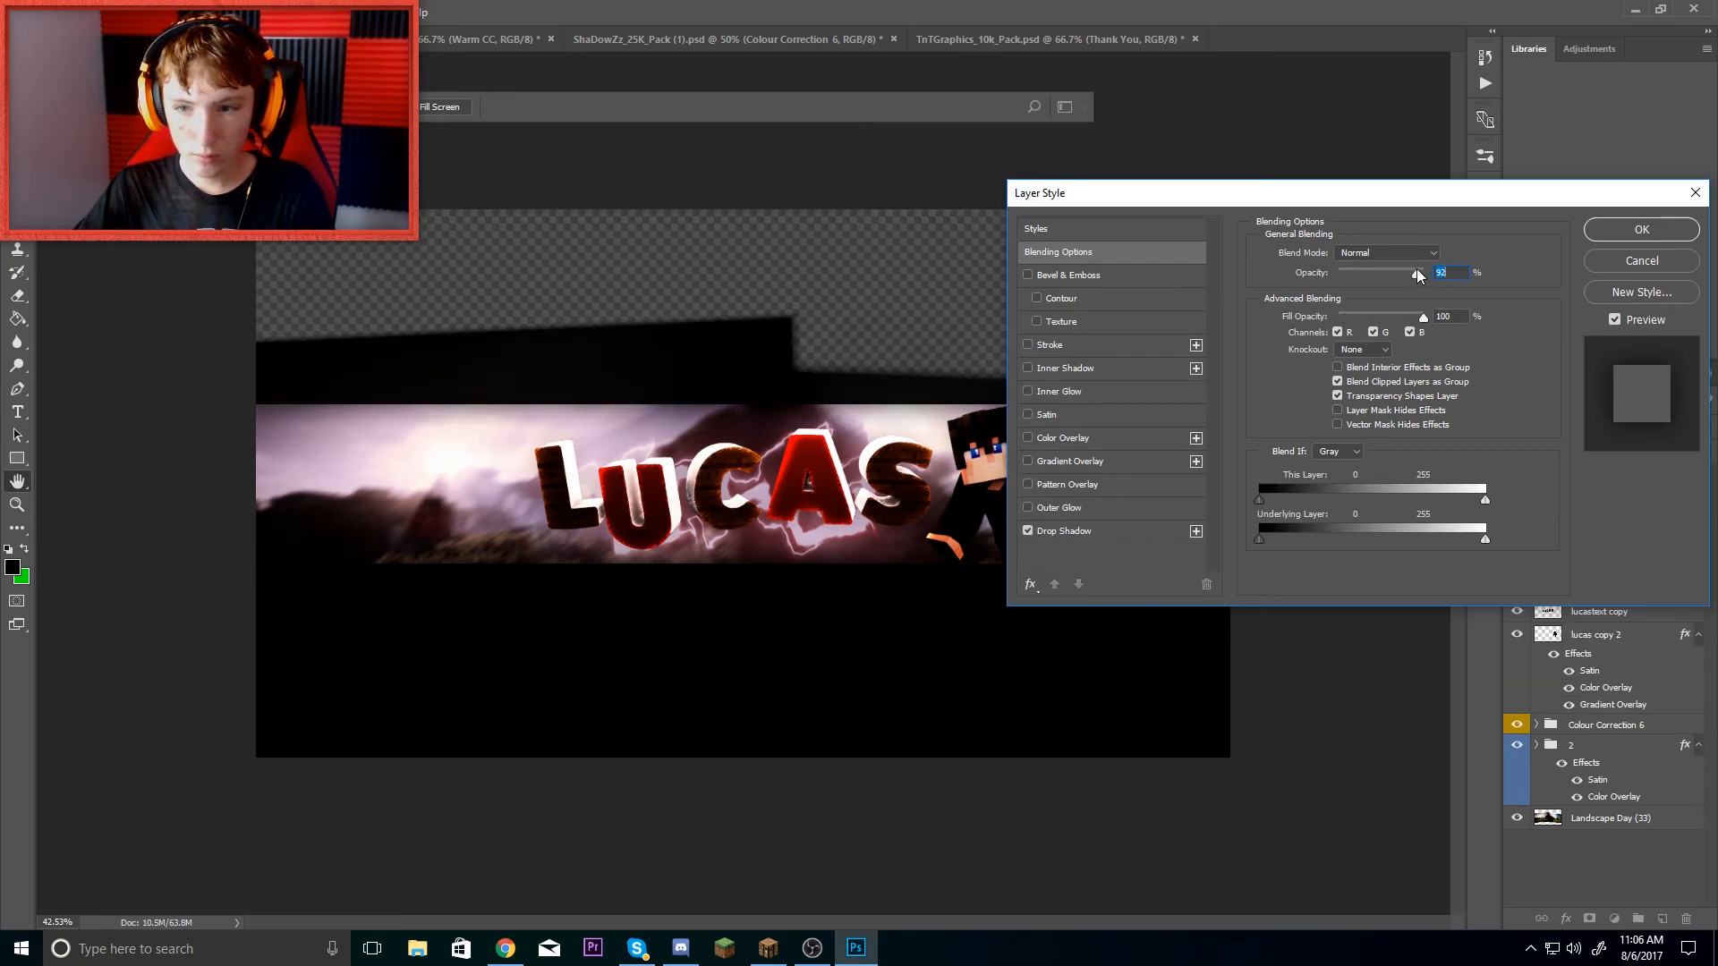
pyautogui.click(1078, 528)
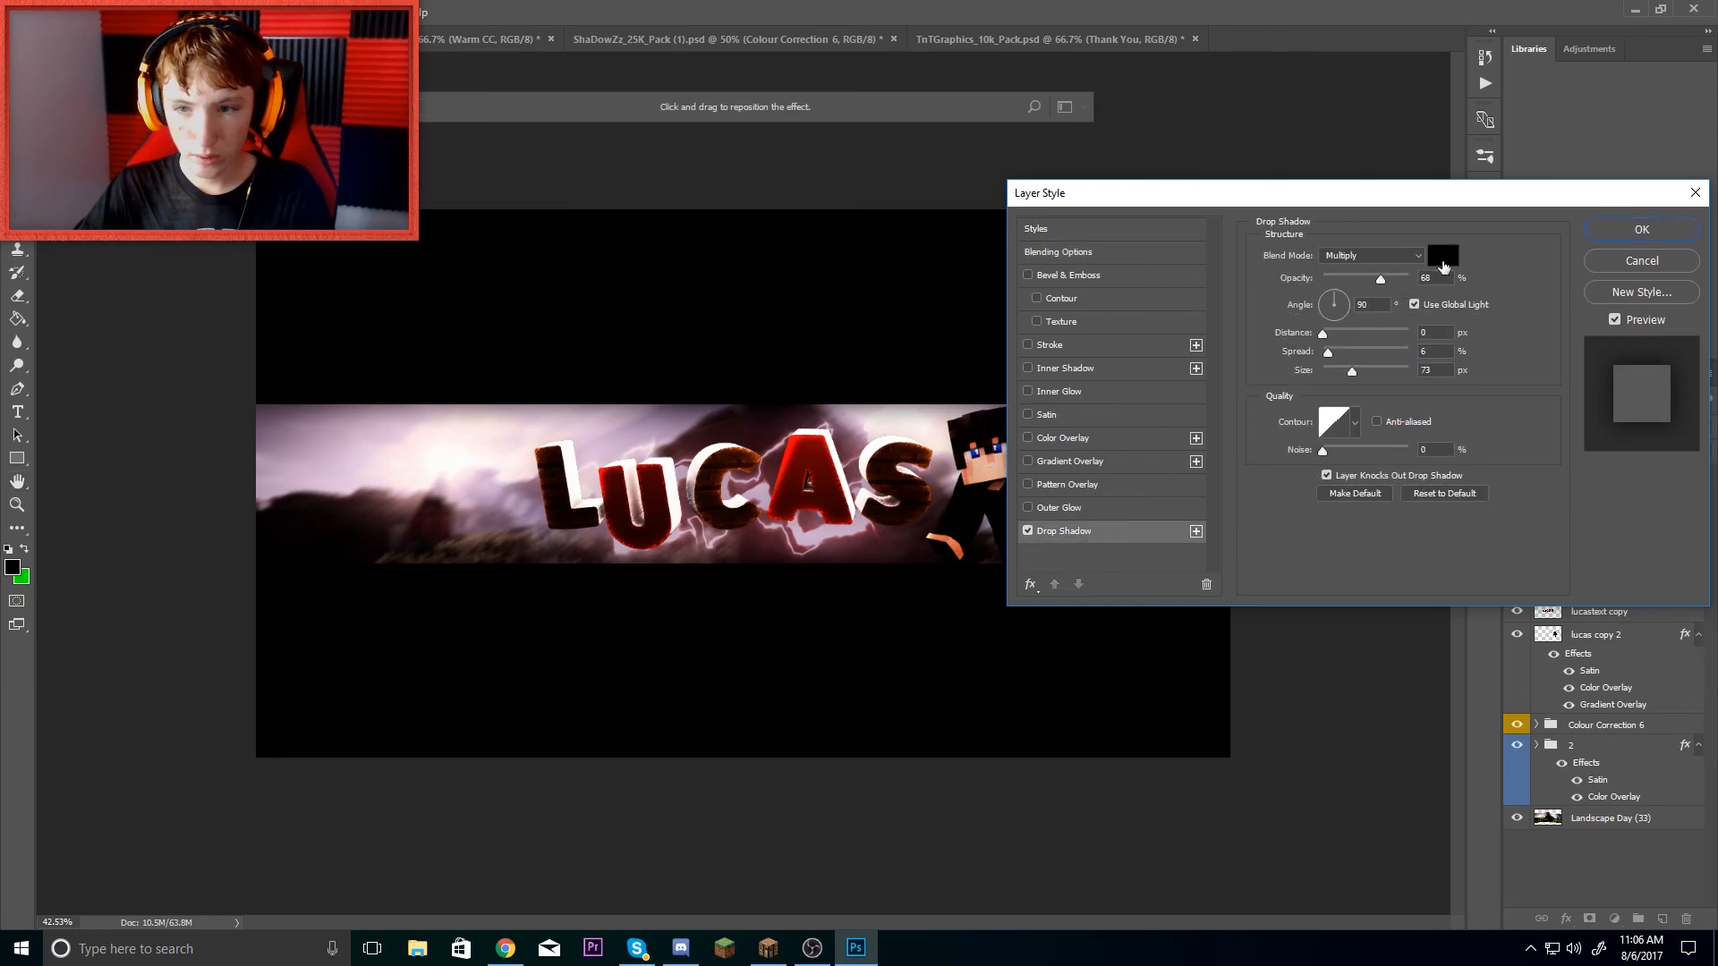
pyautogui.click(1638, 232)
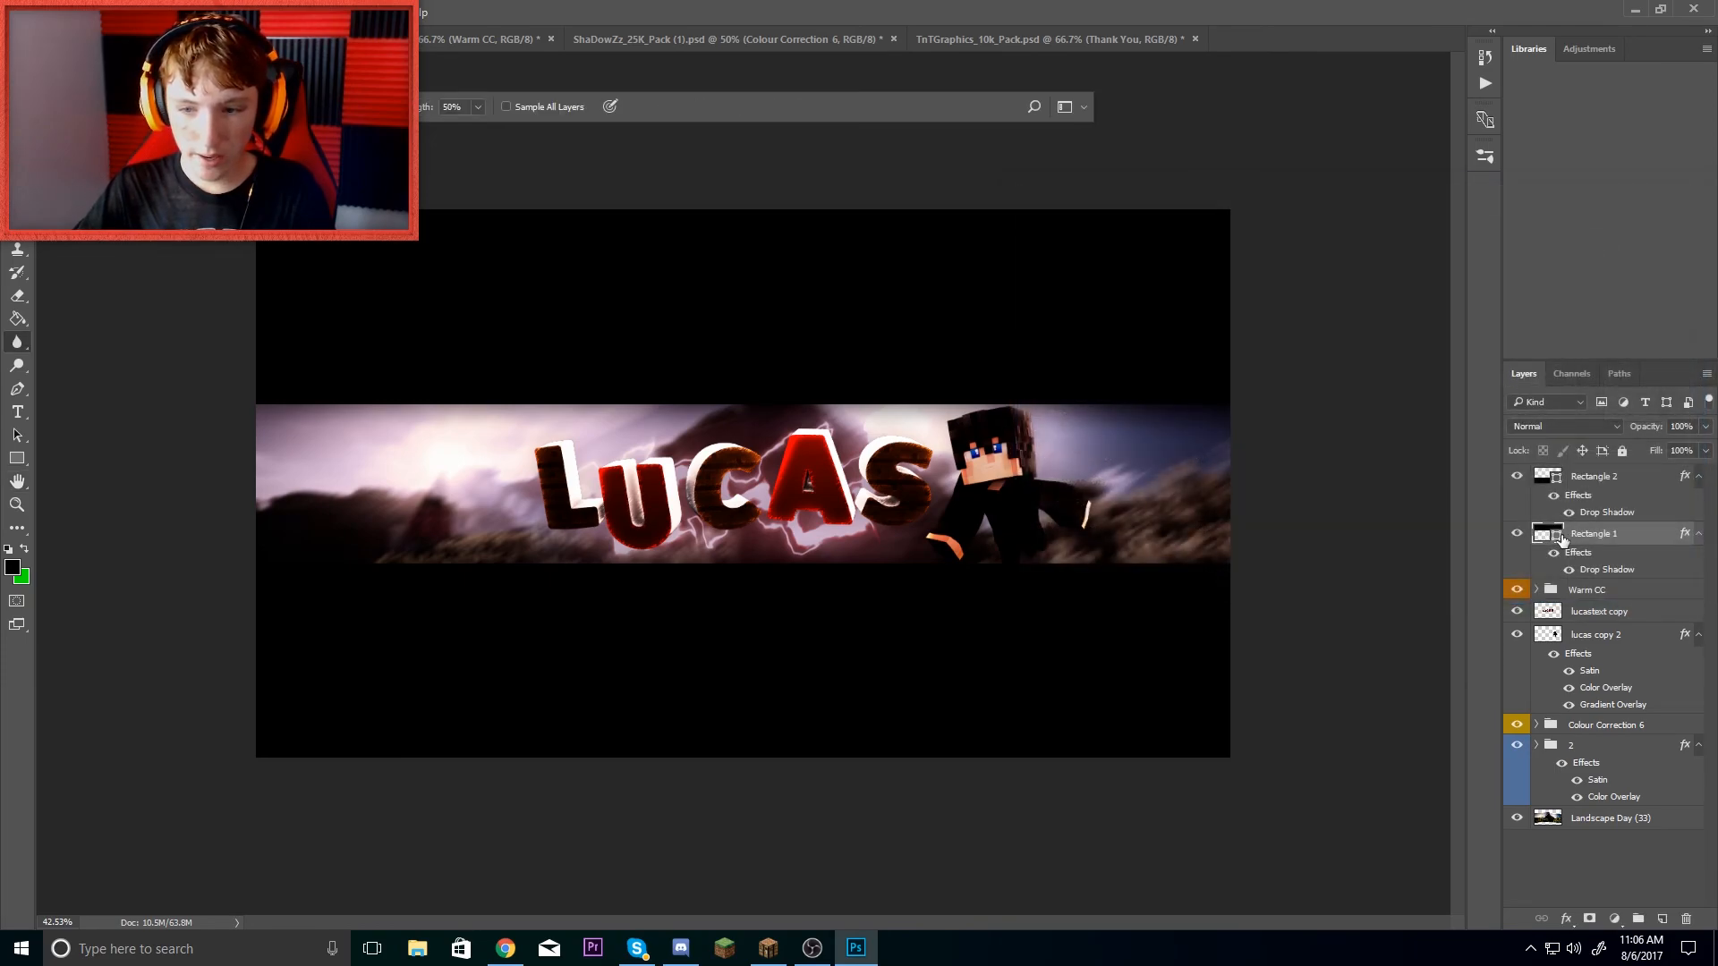
# - Flatten the image and apply Hue/Saturation with saturation -11 and lightness -9
pyautogui.rightClick(1585, 612)
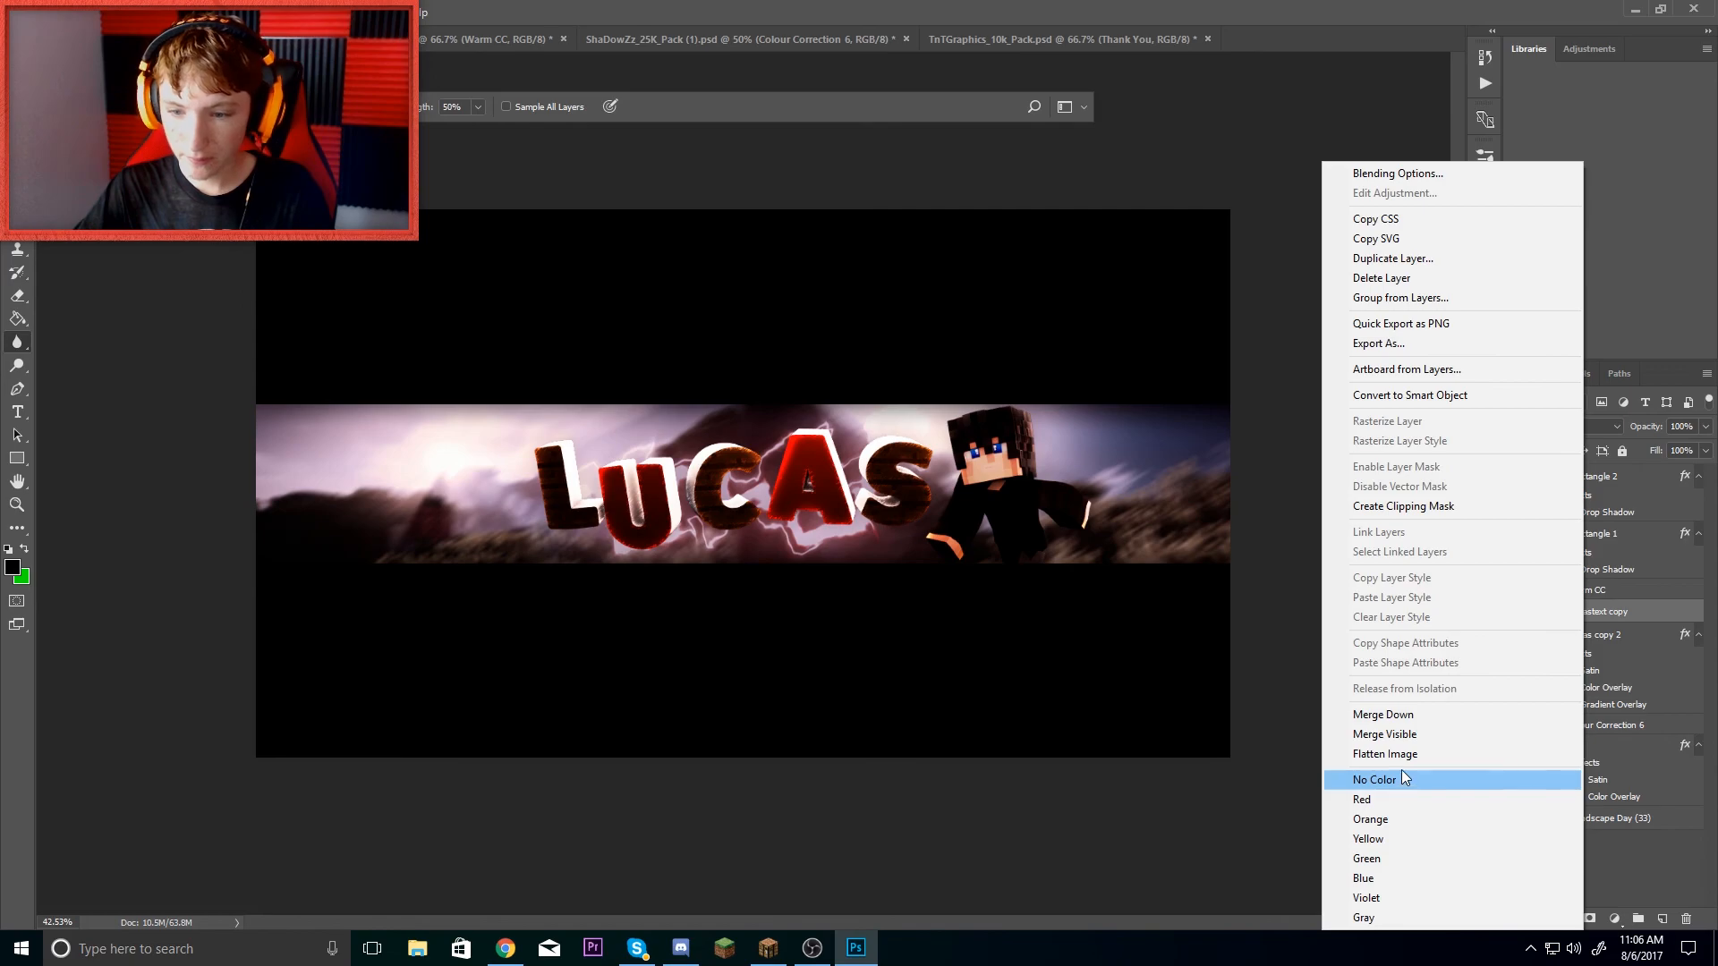
pyautogui.click(1405, 757)
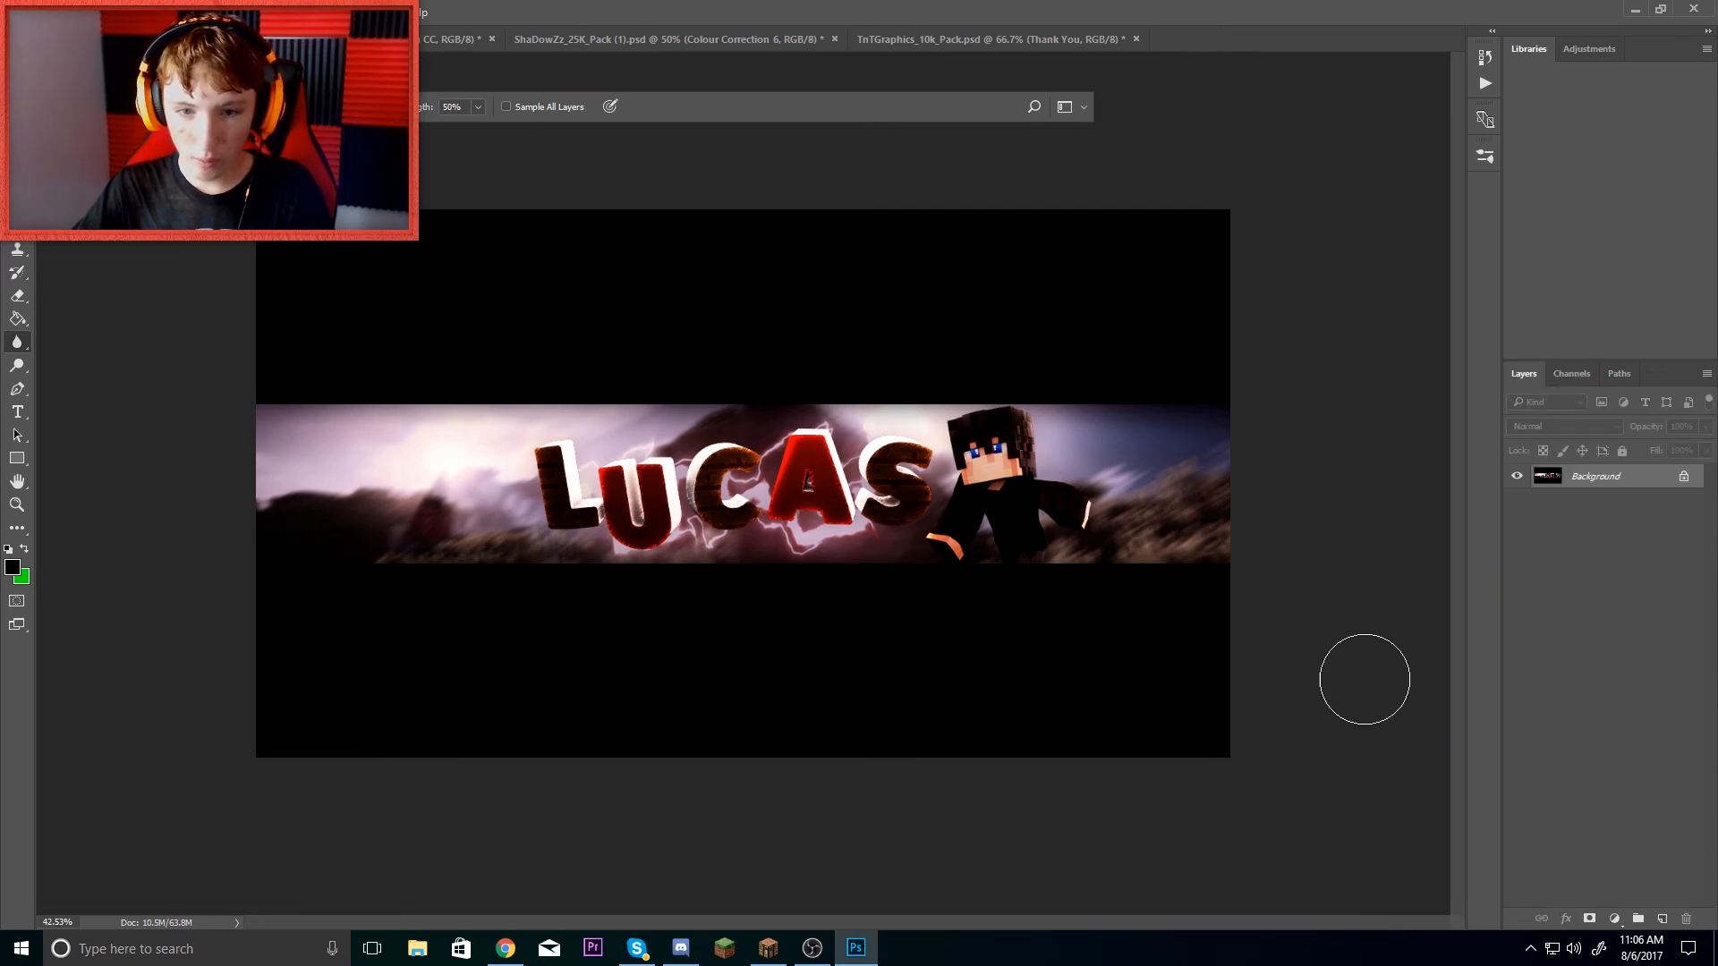
pyautogui.hotkey('ctrl', 'u')
pyautogui.moveTo(1412, 364); pyautogui.dragTo(1404, 406)
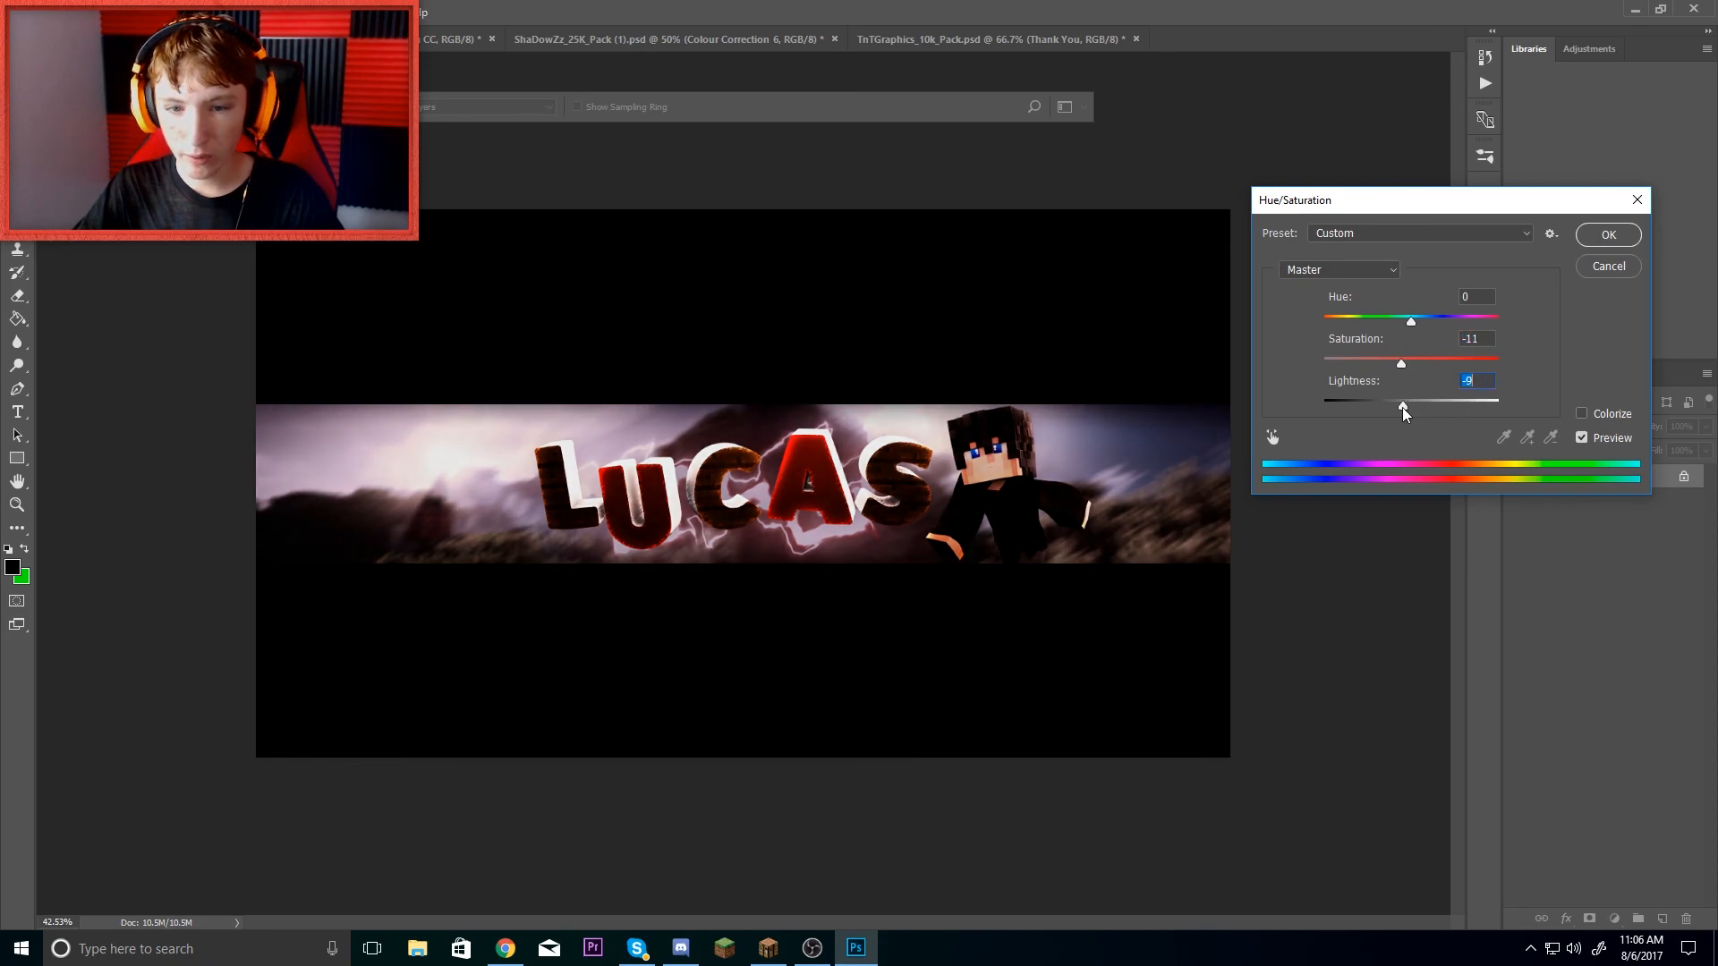
pyautogui.click(1598, 243)
# - Apply a Curves adjustment with a slight S-curve, darkening the shadows and raising the highlights from input 208 to output 221
pyautogui.click(114, 13)
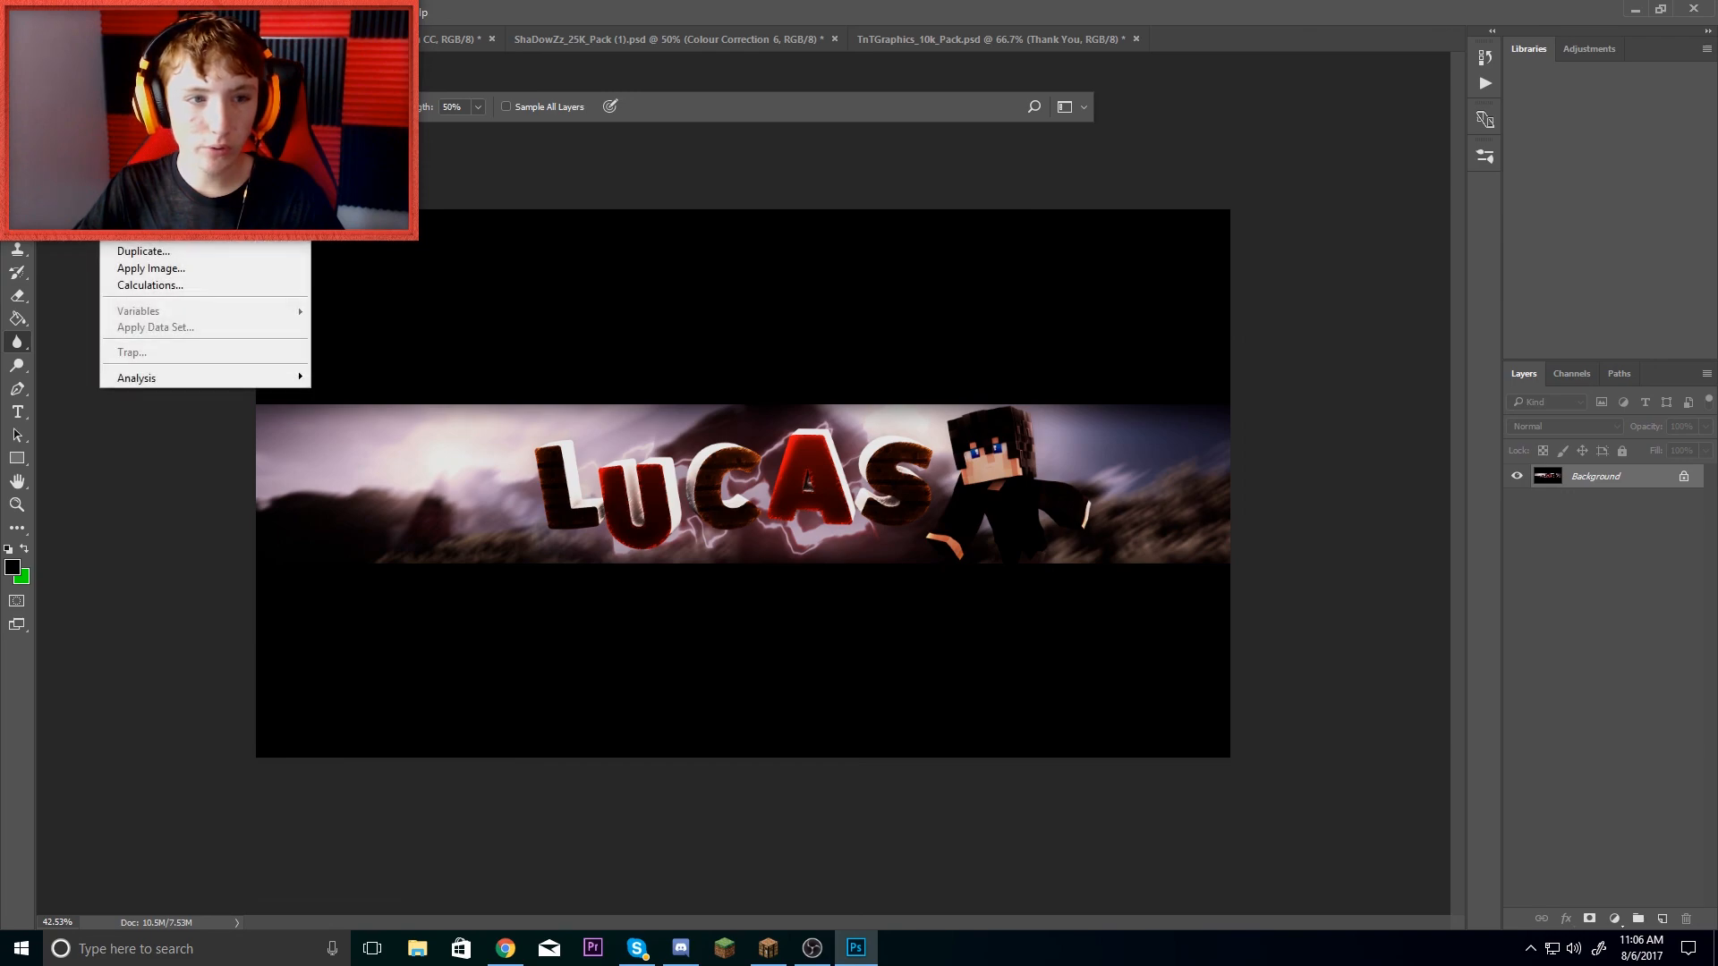
pyautogui.moveTo(144, 56)
pyautogui.click(474, 90)
pyautogui.moveTo(1166, 511); pyautogui.dragTo(1165, 519)
pyautogui.moveTo(1302, 390); pyautogui.dragTo(1317, 348)
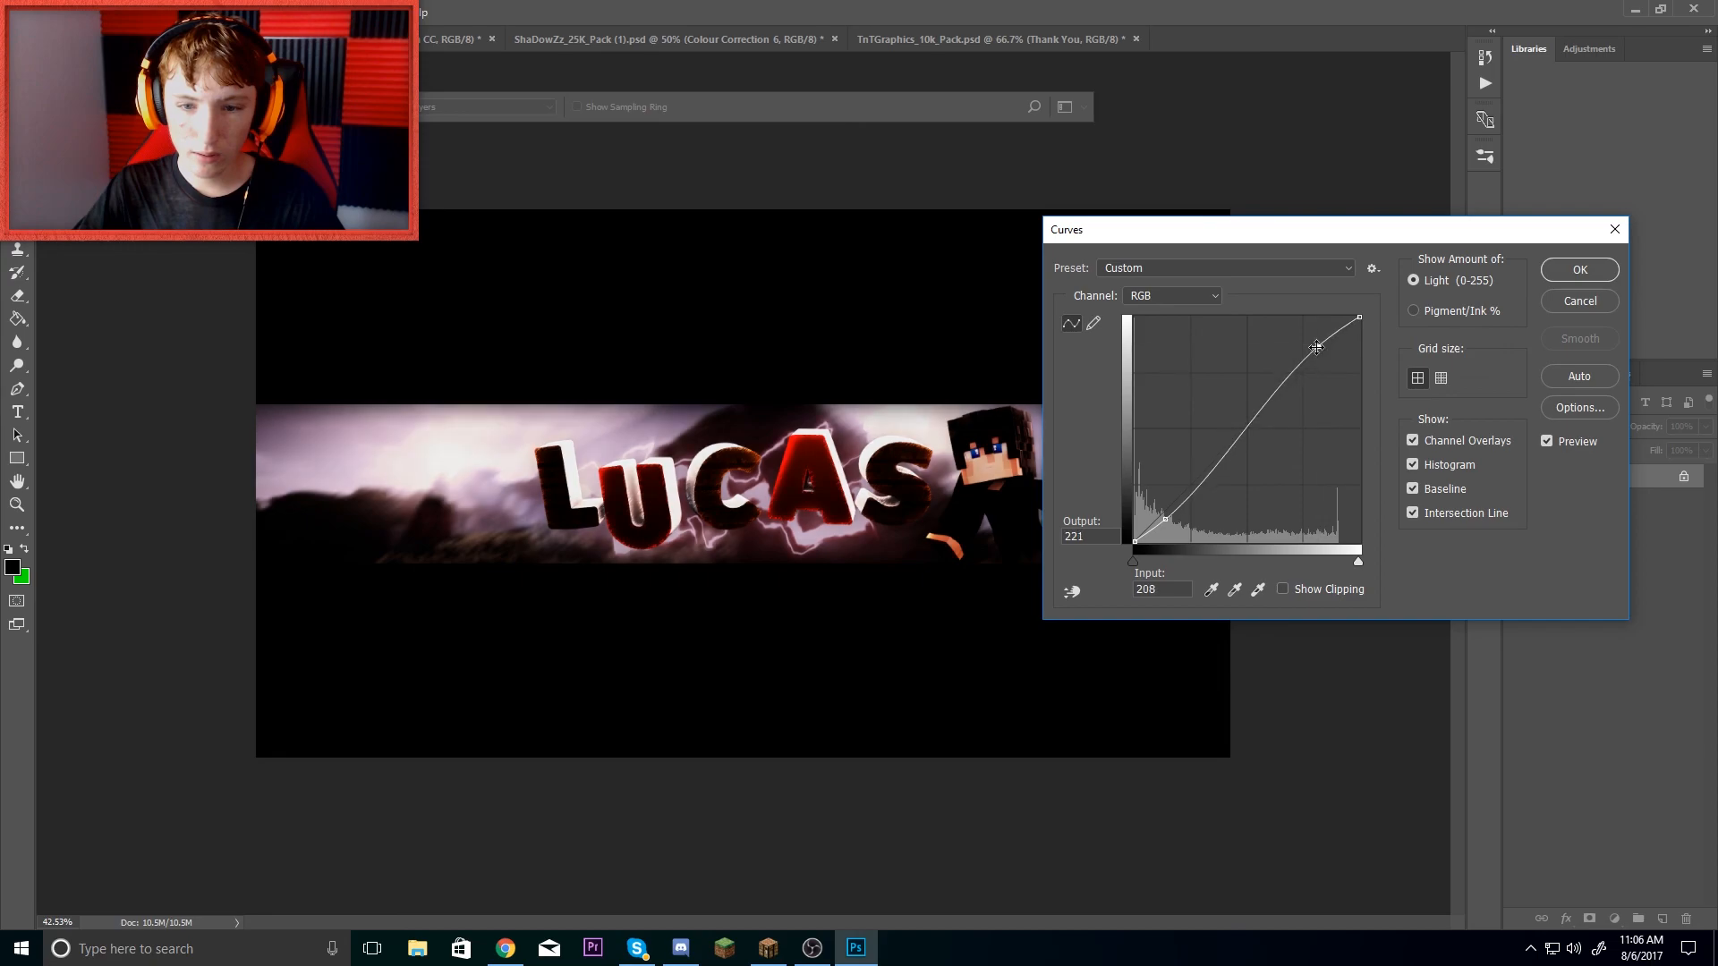
pyautogui.click(1580, 269)
# - Apply Brightness/Contrast to the flattened banner with brightness 15 and slightly raised contrast
pyautogui.click(115, 13)
pyautogui.moveTo(197, 56)
pyautogui.click(376, 56)
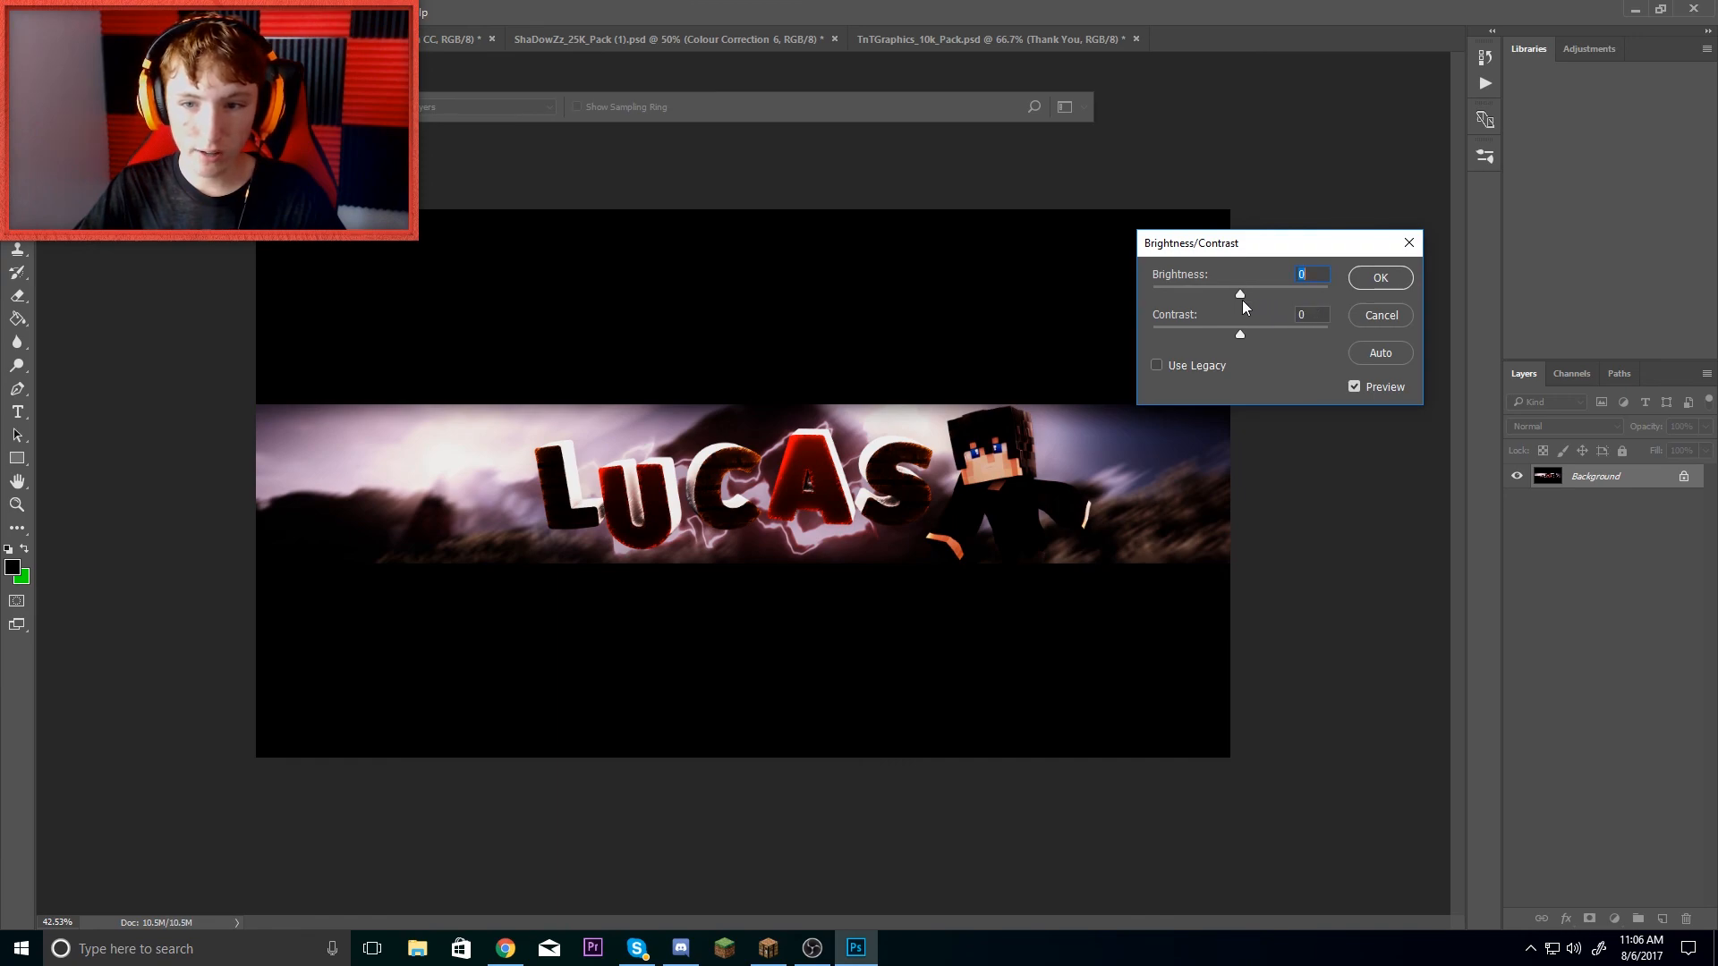
pyautogui.moveTo(1242, 294); pyautogui.dragTo(1250, 293)
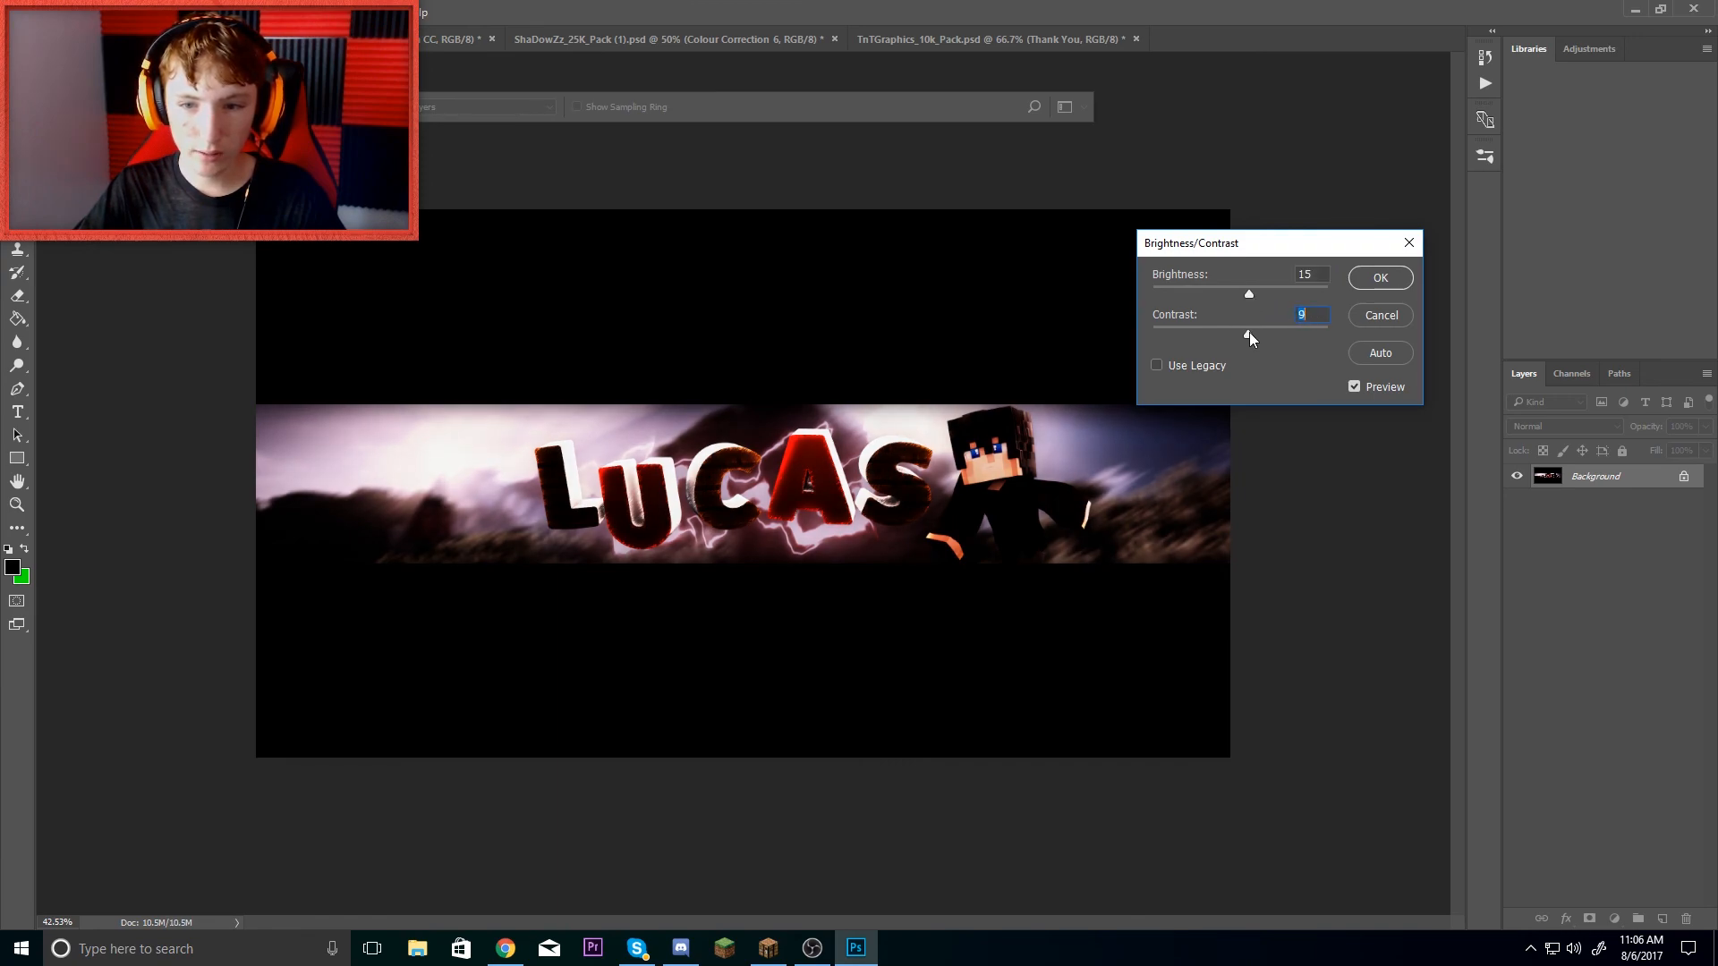
pyautogui.click(1378, 277)
pyautogui.press('r')
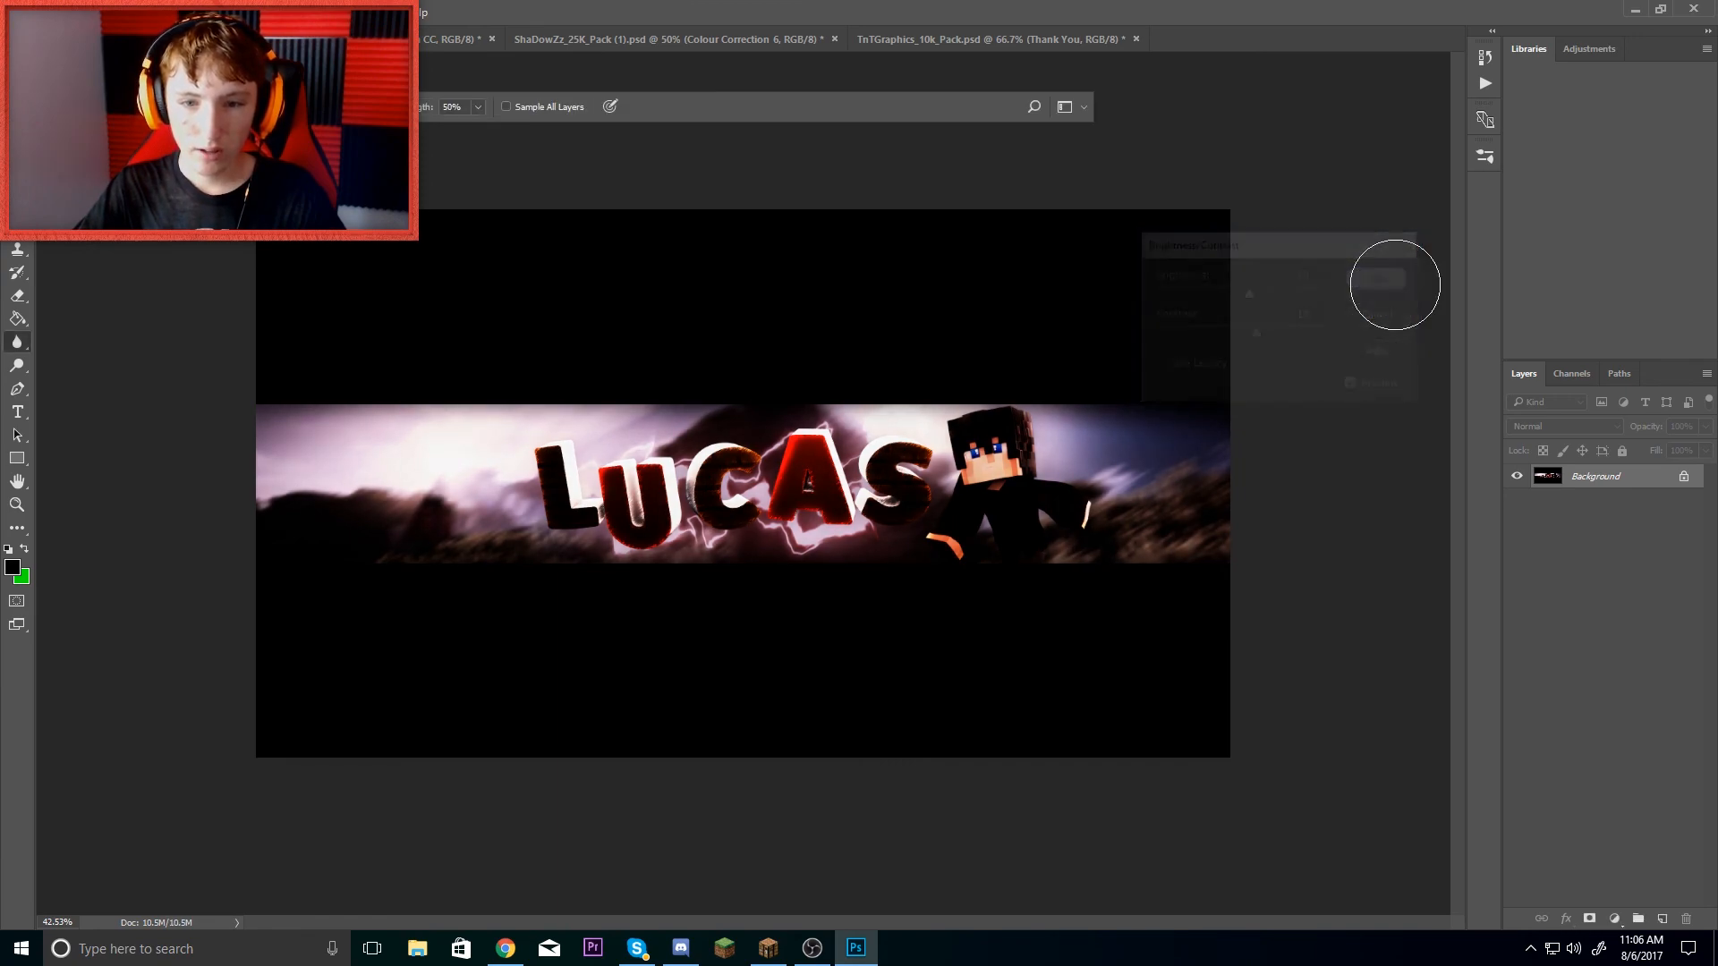
pyautogui.scroll(7, 744, 376)
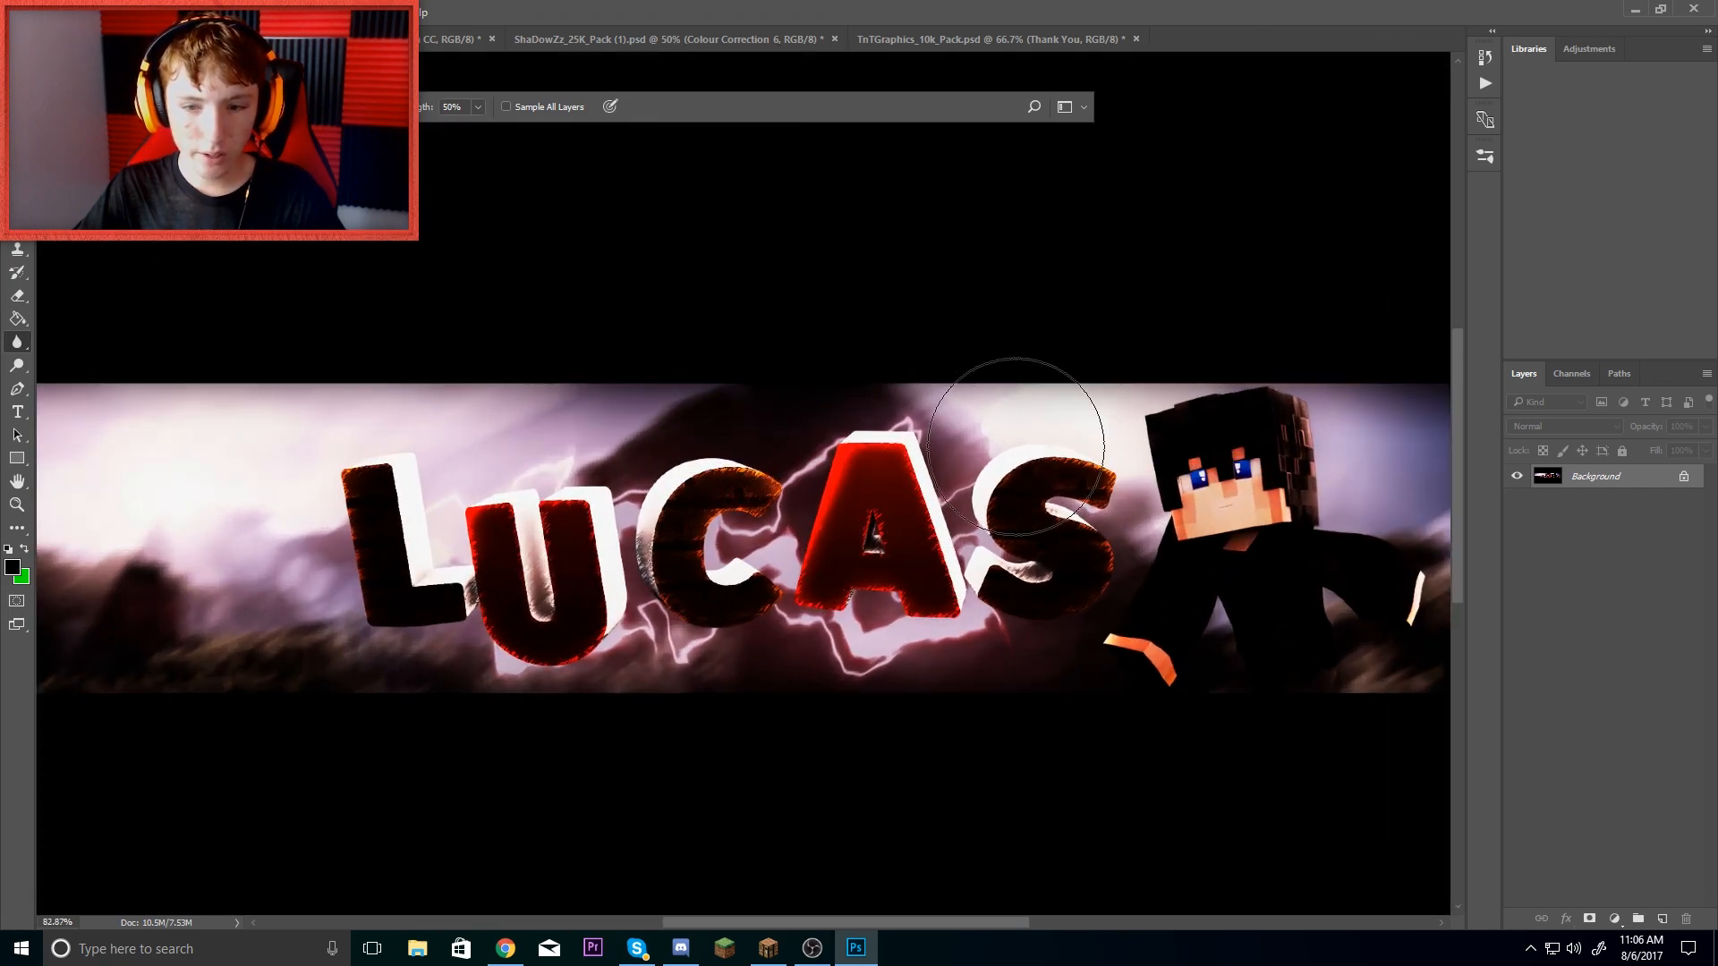
pyautogui.scroll(-6, 1020, 446)
pyautogui.press('v')
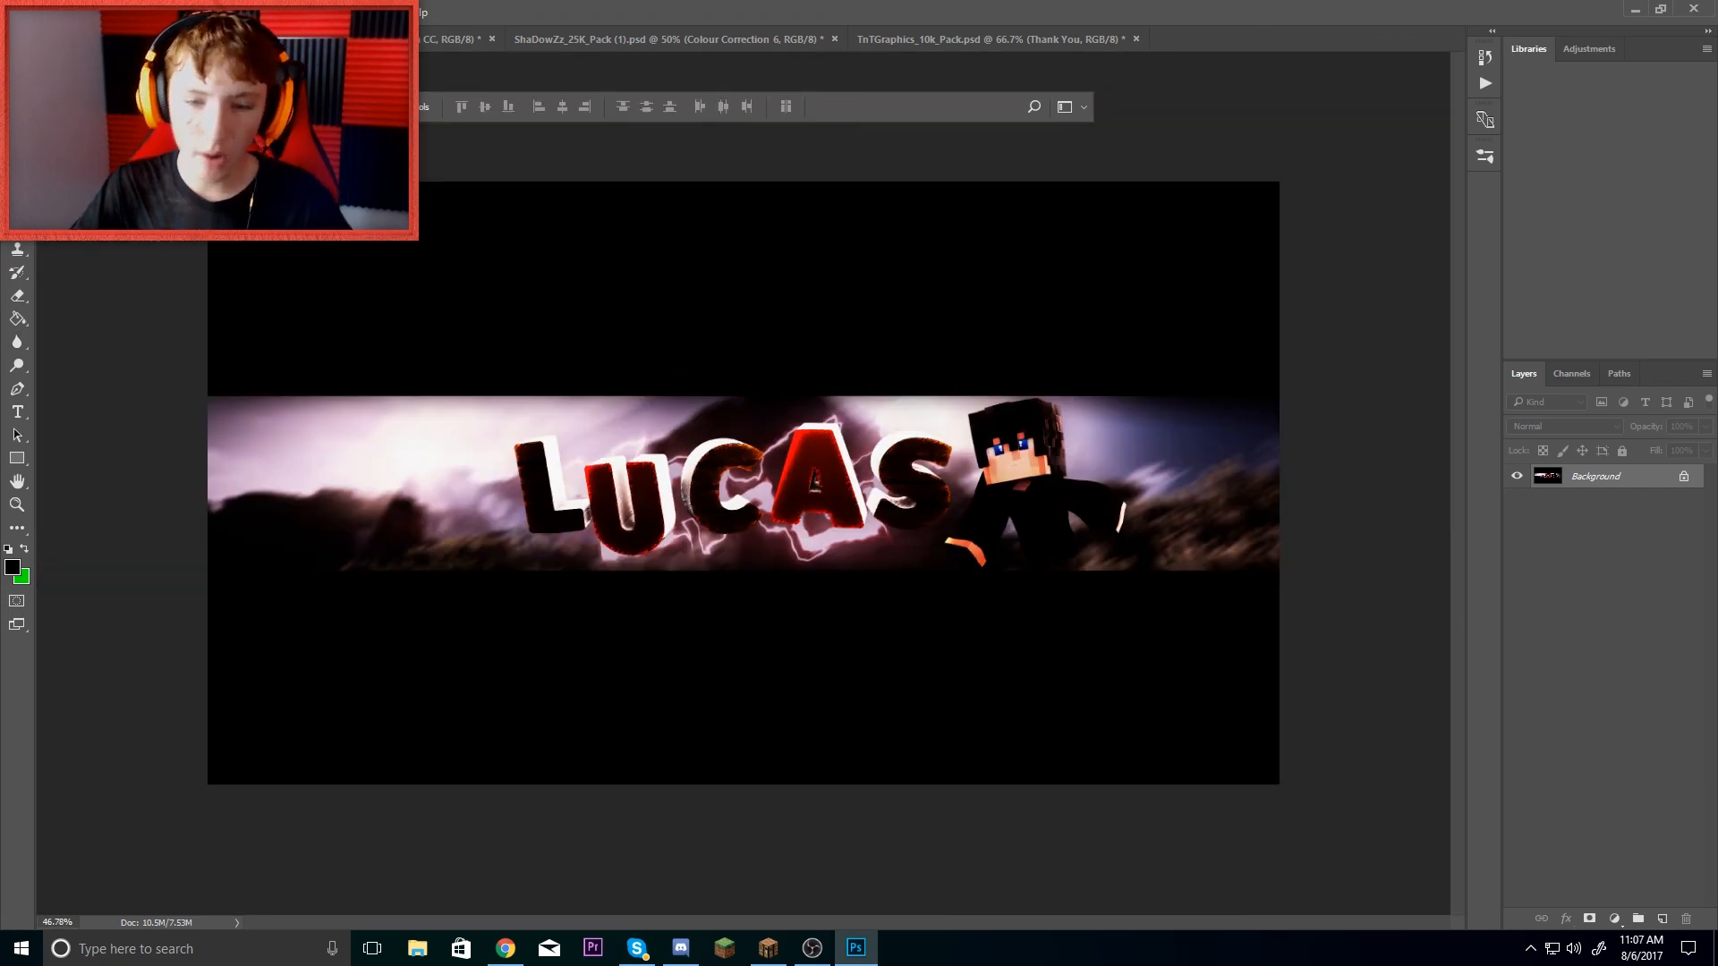